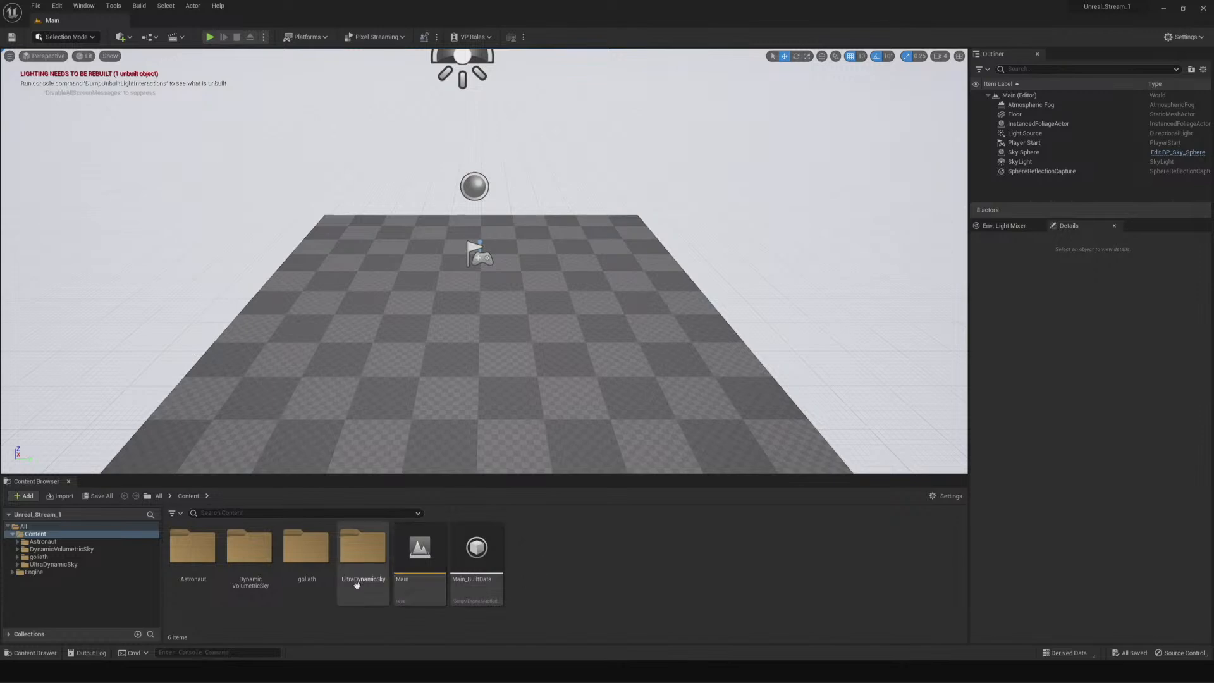
Browse the building, ornament, pillar, road and trim assets in the goliath Actors folder
double_click(305, 563)
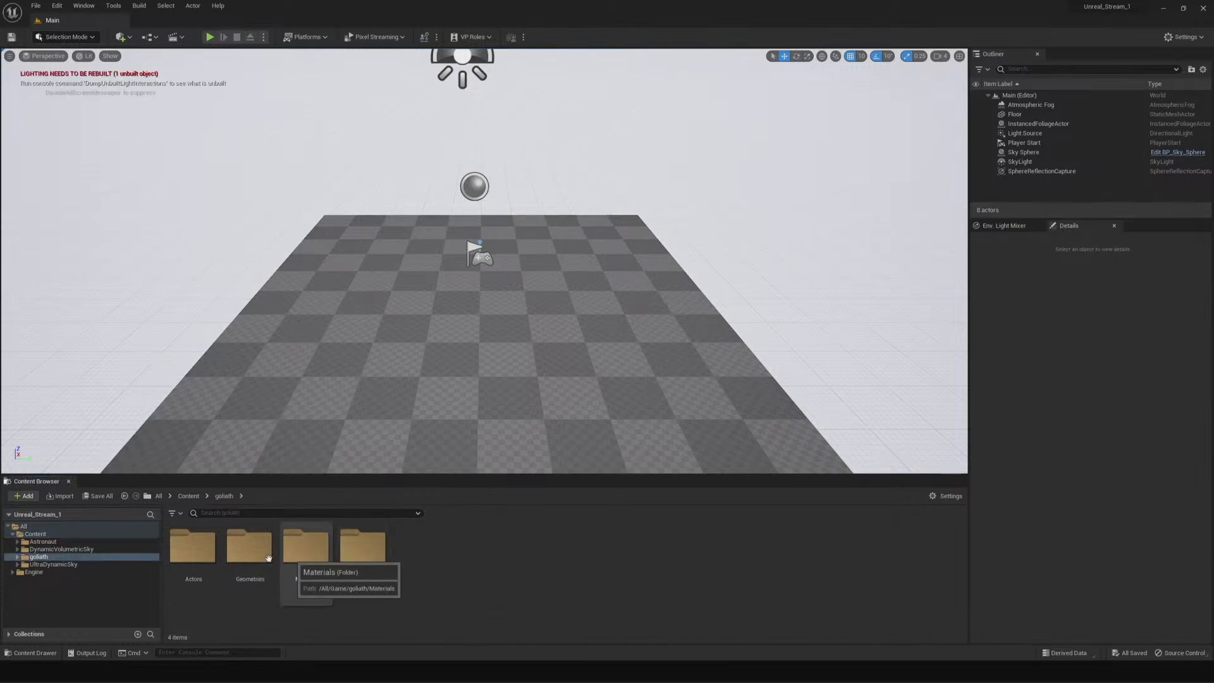
double_click(202, 550)
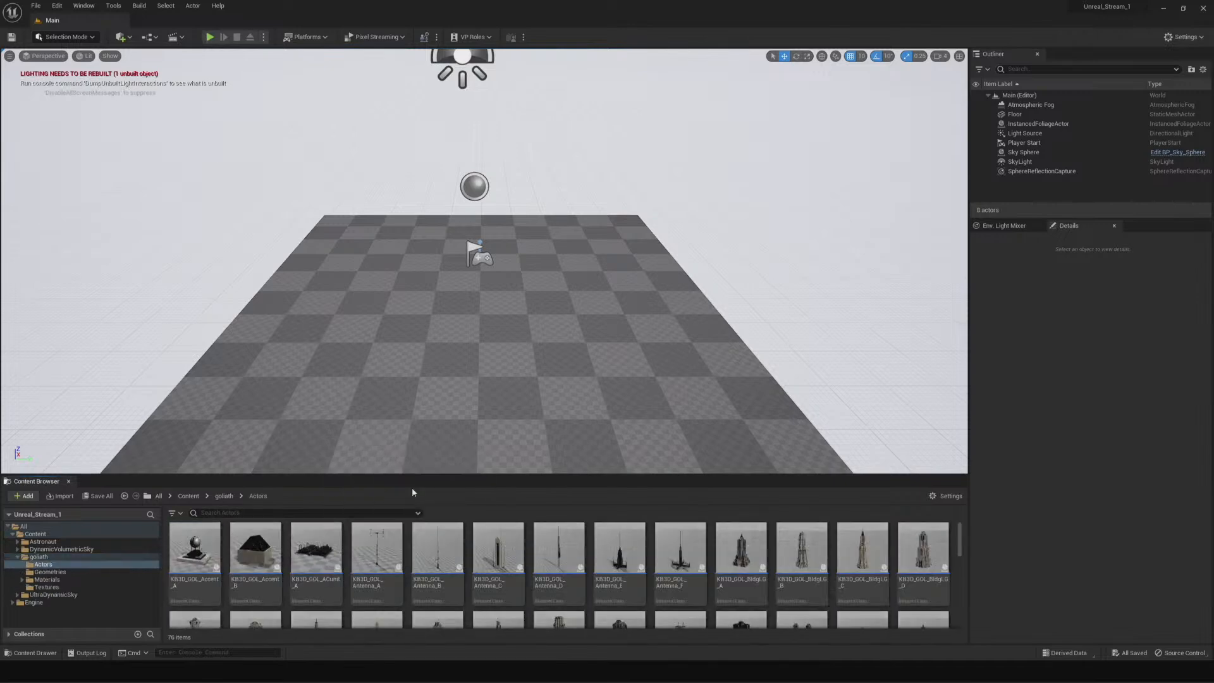
left_click_drag(441, 475, 443, 323)
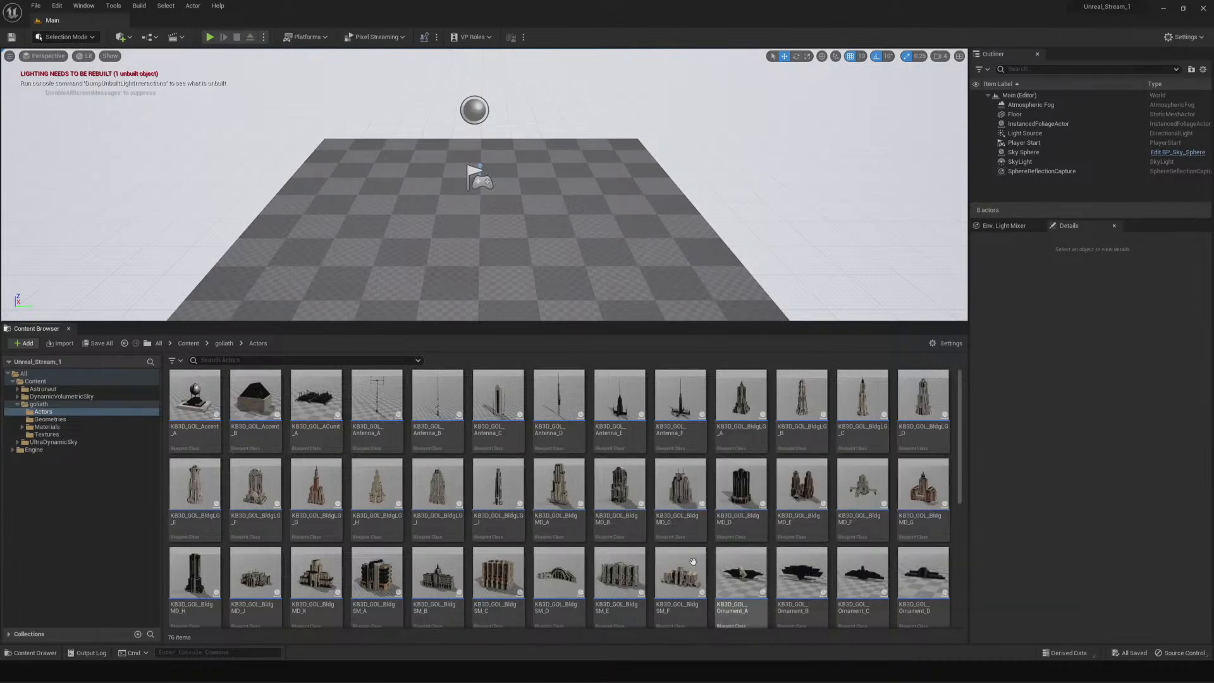
scroll(576, 556, "down", 3)
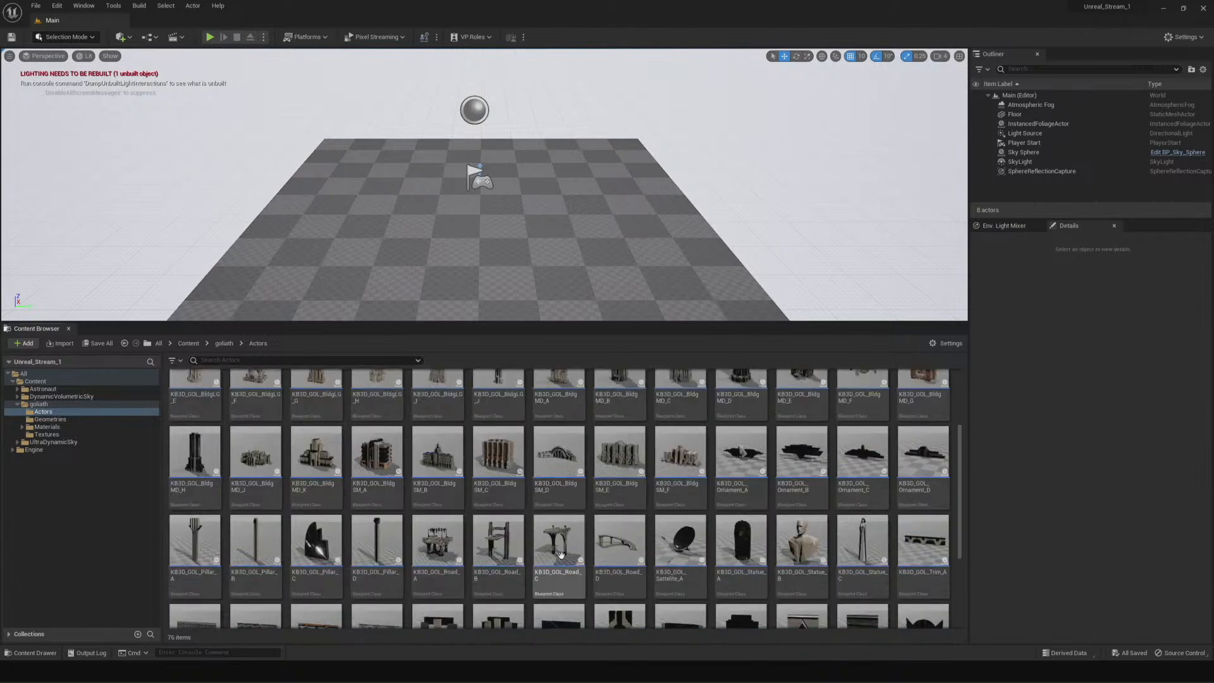
scroll(560, 555, "down", 2)
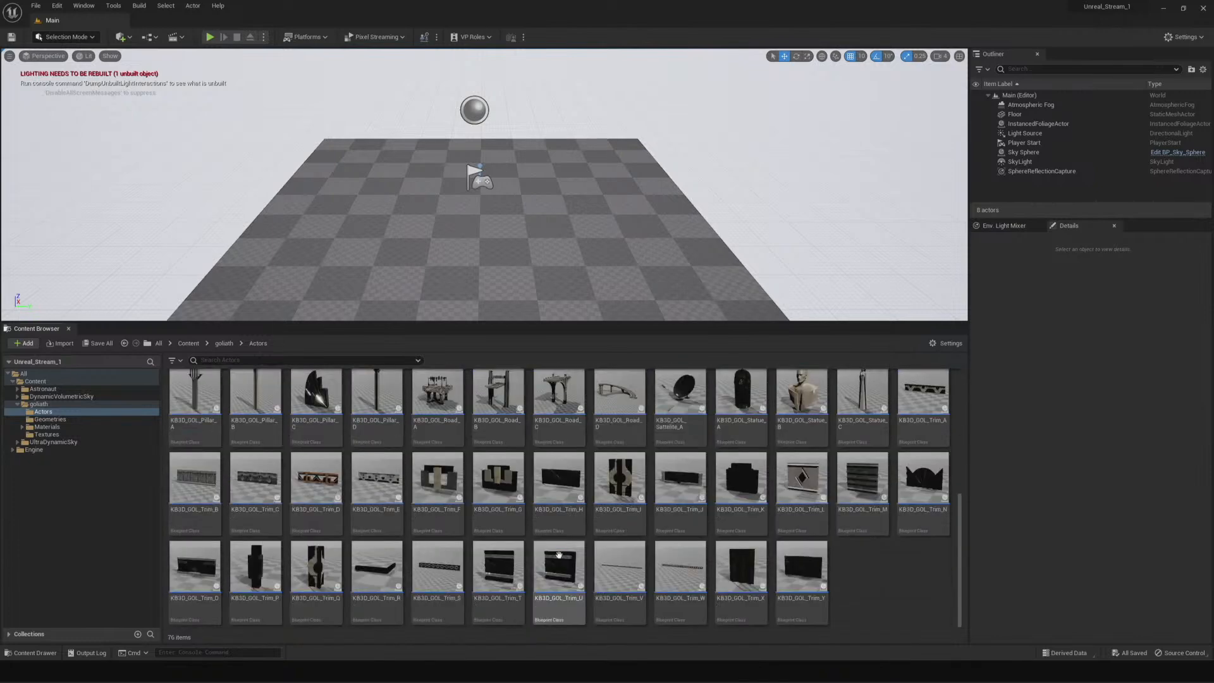
scroll(558, 555, "up", 5)
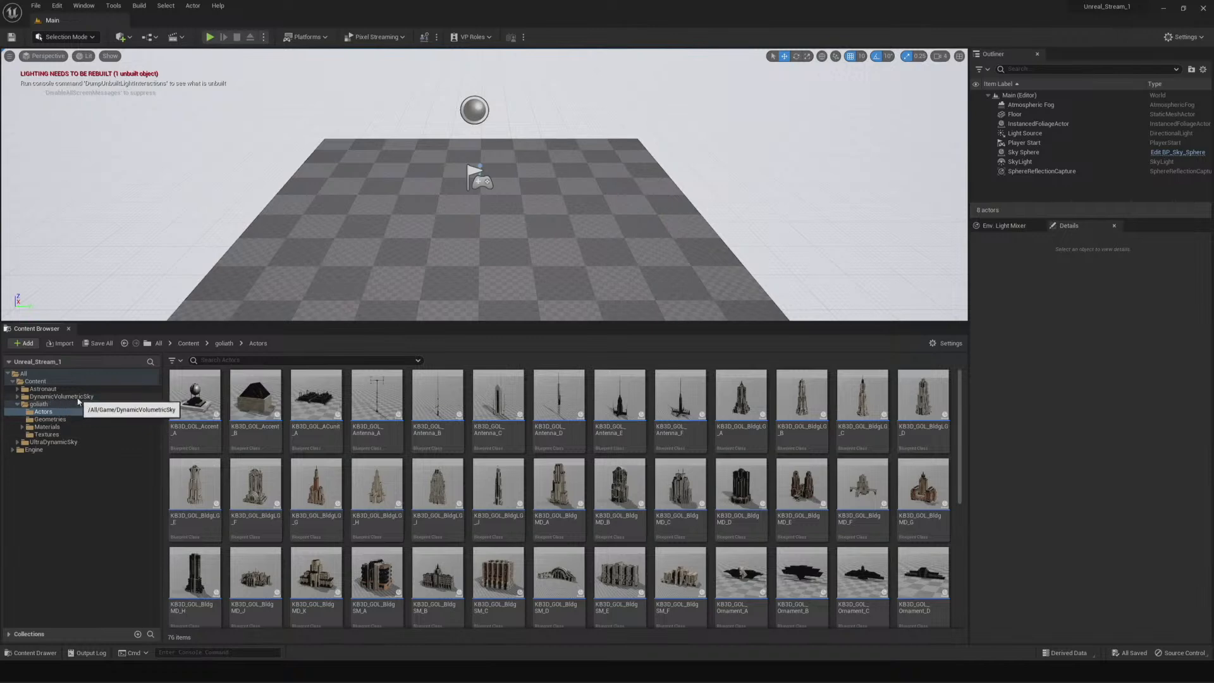
Place the Ultra_Dynamic_Sky blueprint from the UltraDynamicSky Blueprints folder in the level beside the floor
left_click(66, 444)
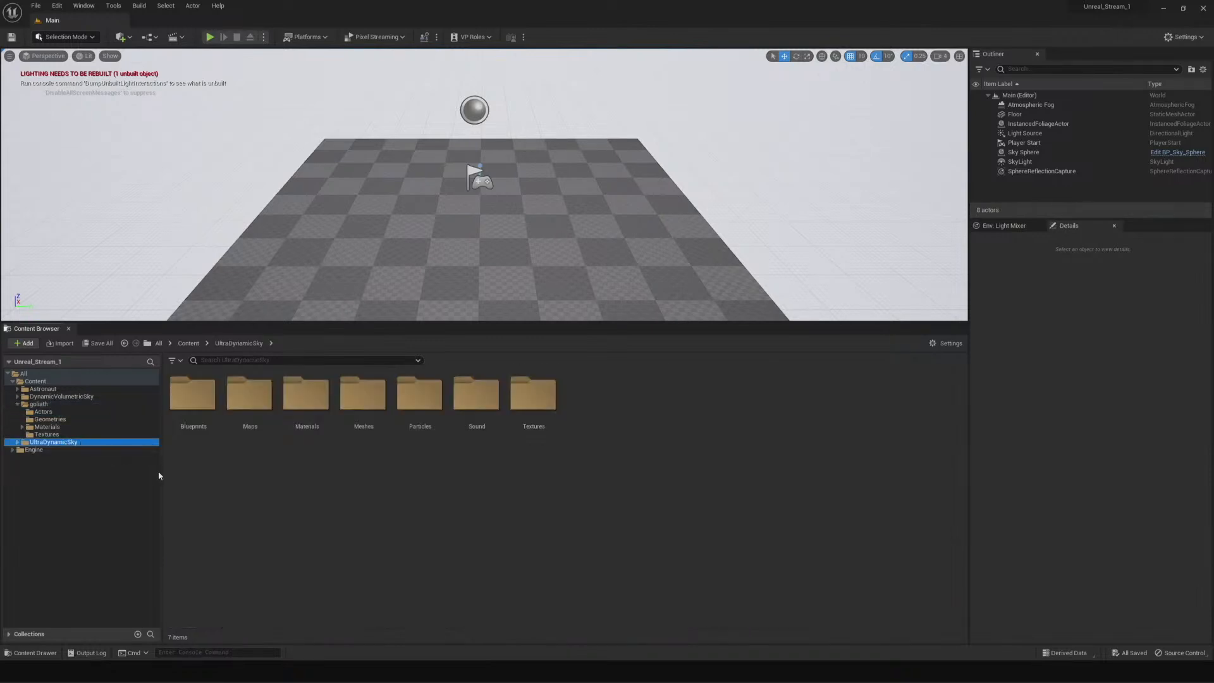
double_click(196, 404)
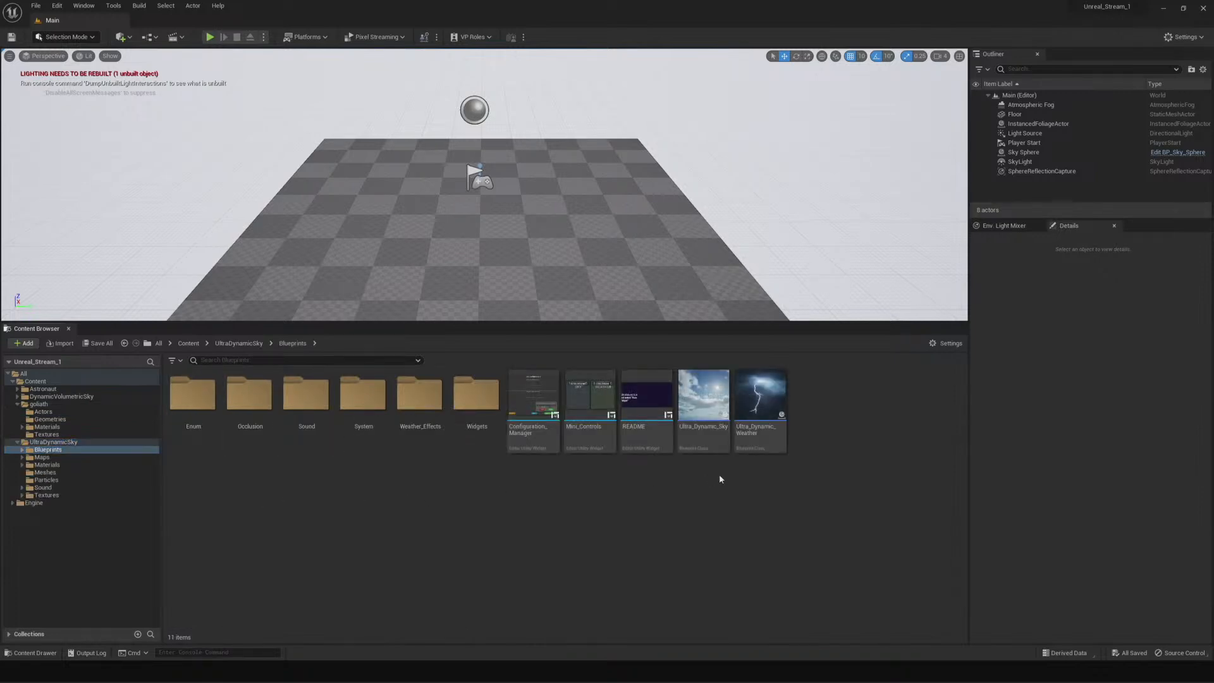
left_click_drag(720, 443, 822, 220)
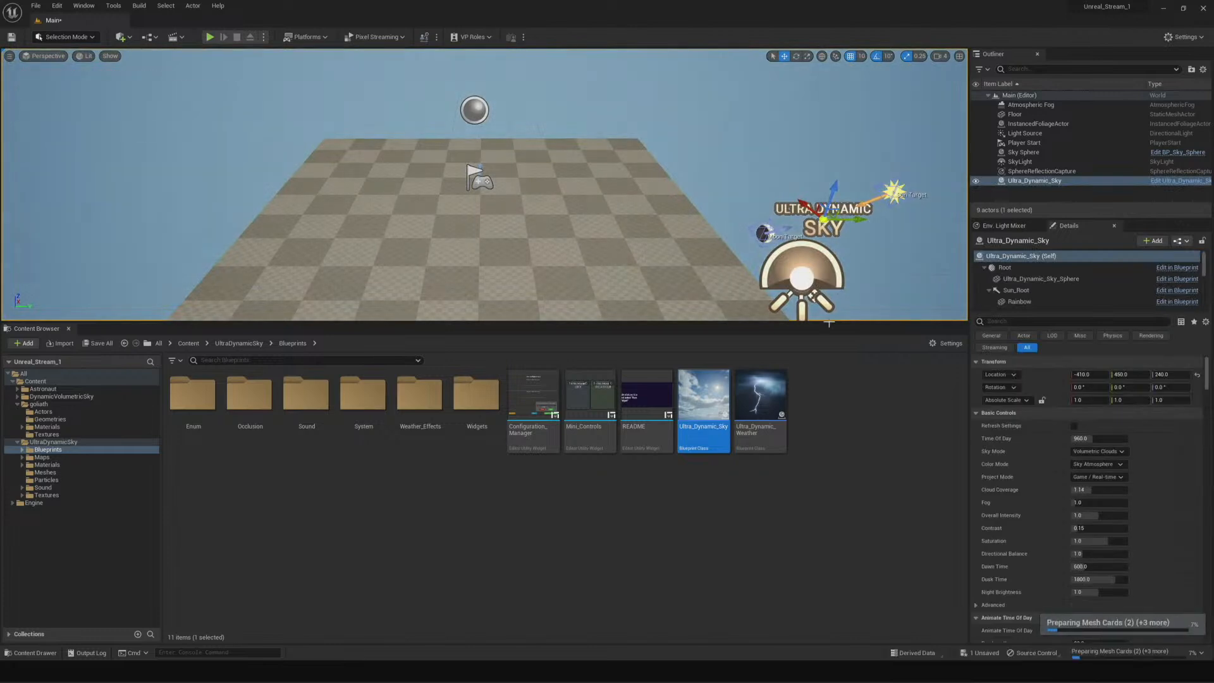
left_click_drag(831, 323, 831, 441)
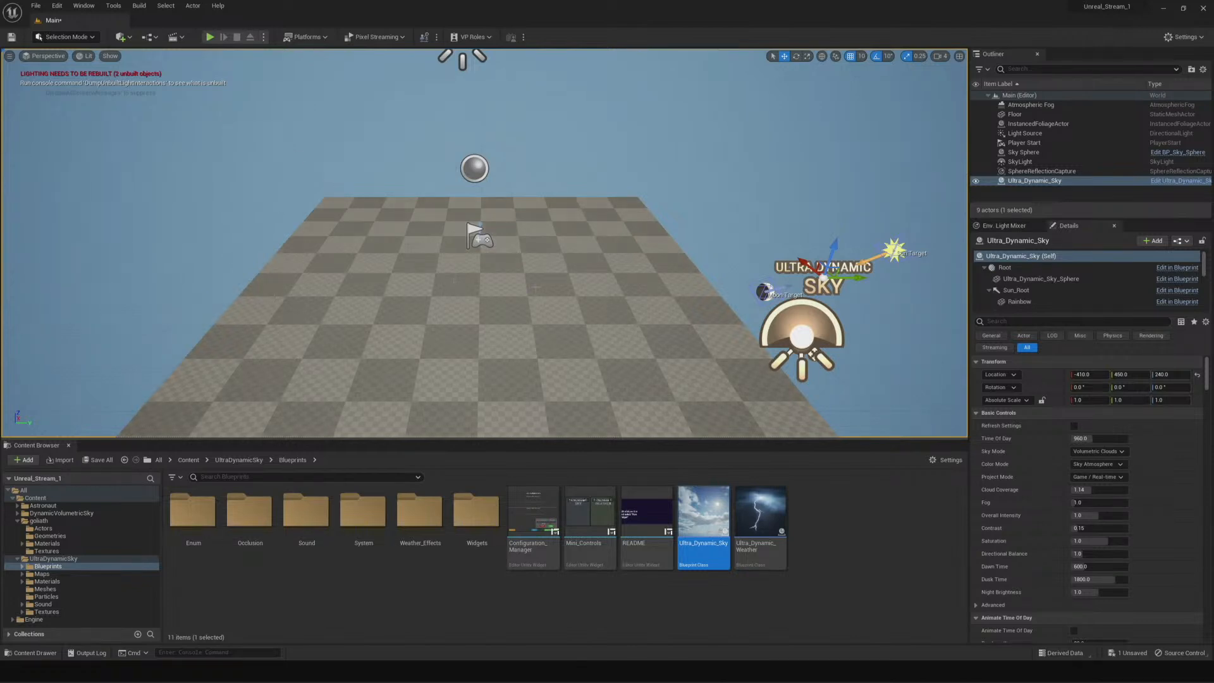
Set the Ultra_Dynamic_Sky actor's Time Of Day to about 1324.8 and its Sky Mode to Volumetric Aurora
right_click_drag(483, 244, 749, 263)
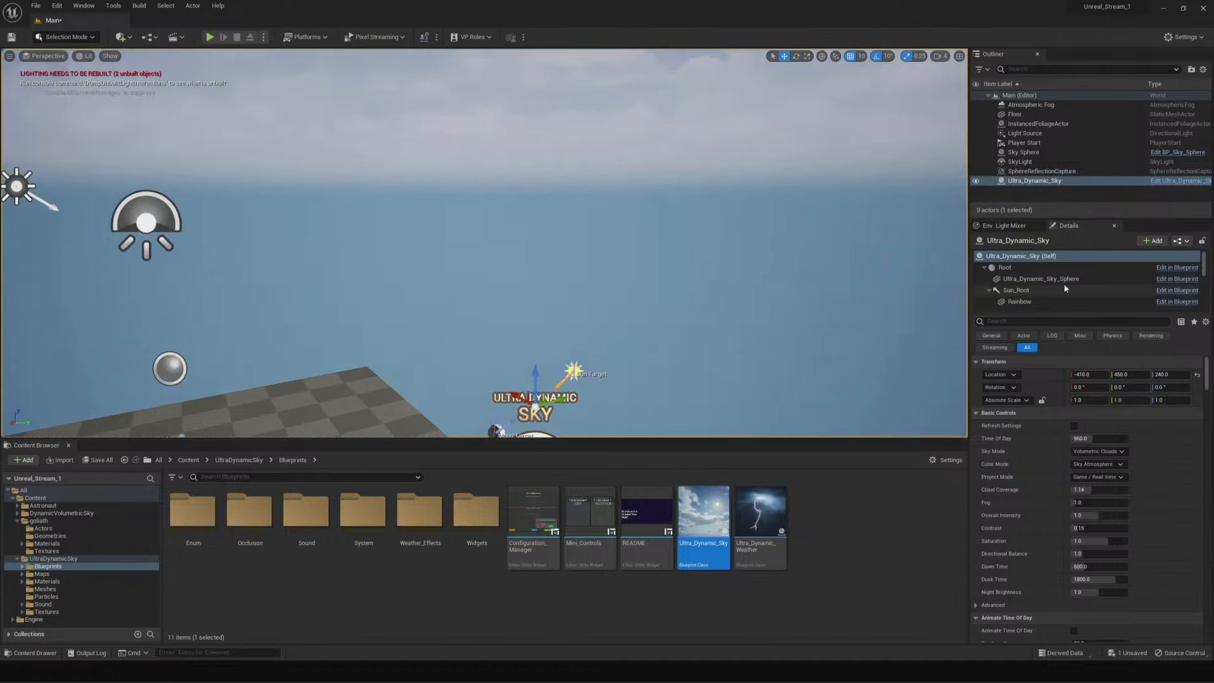
left_click(1105, 439)
type("0")
key("Return")
left_click_drag(1074, 439, 1102, 438)
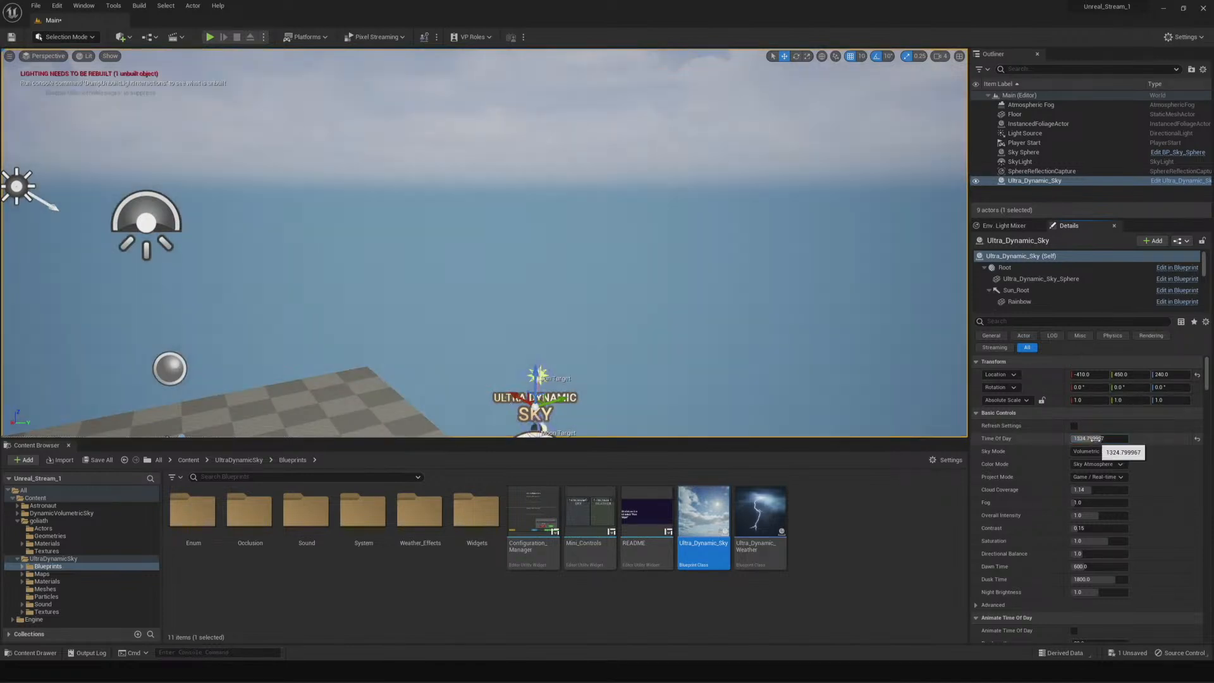
left_click(1096, 440)
left_click(1099, 452)
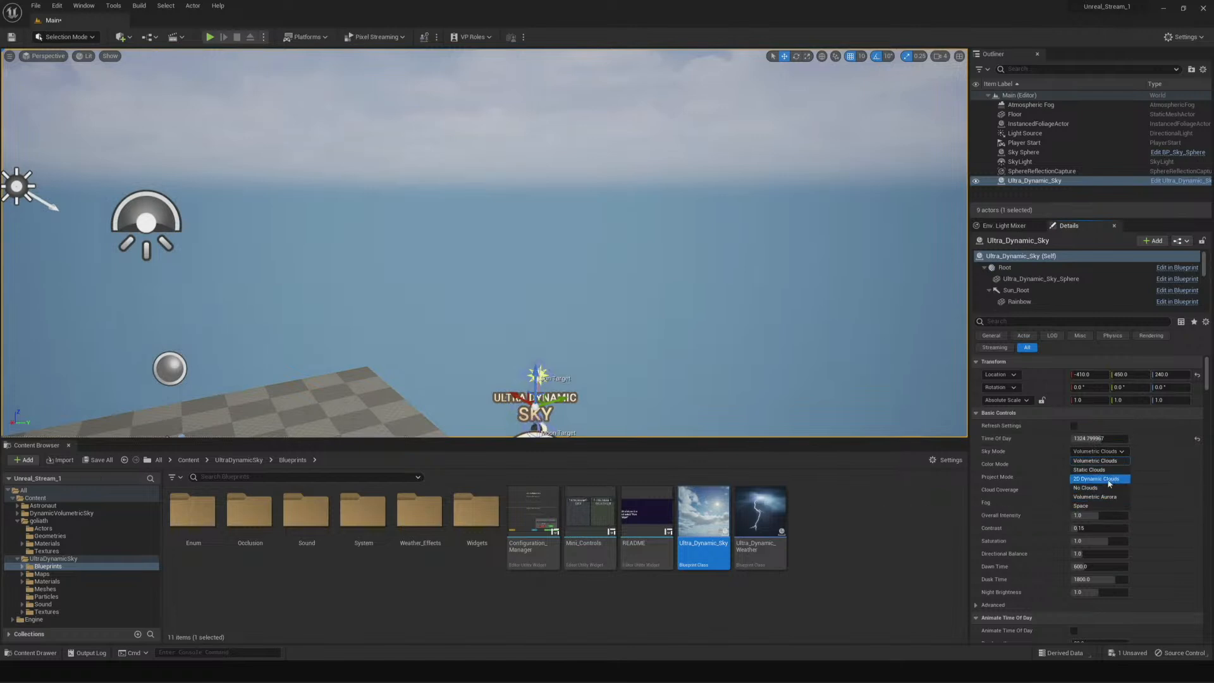
left_click(1108, 498)
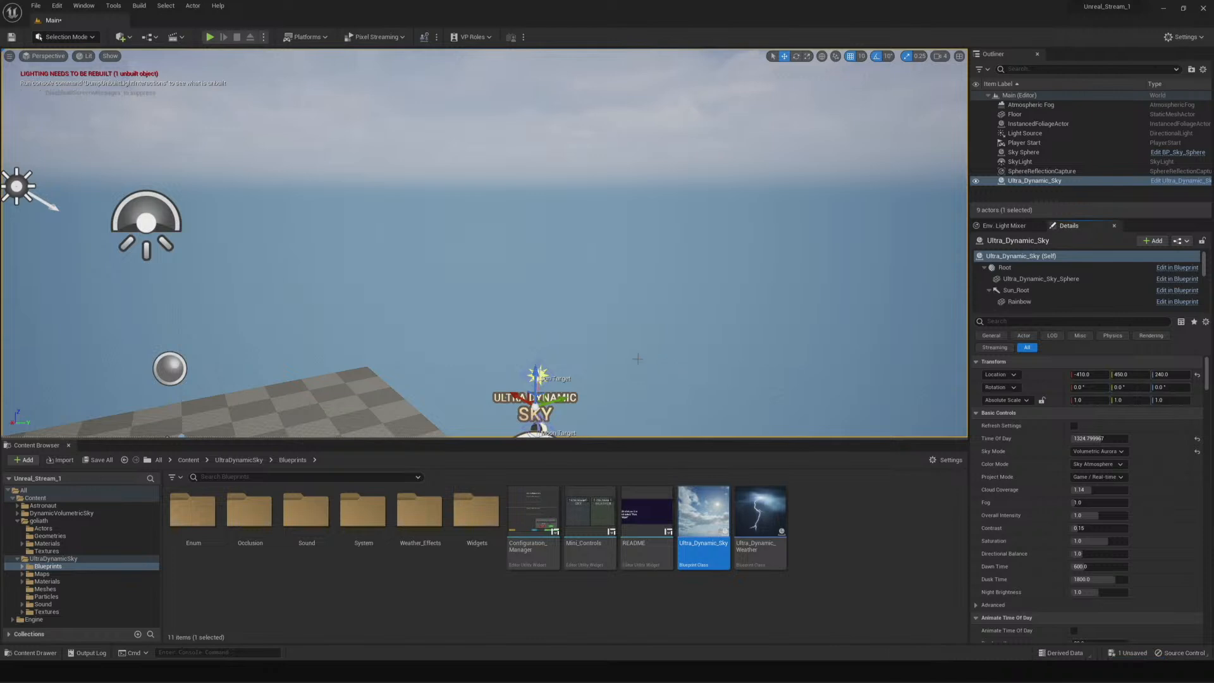
Move the Ultra_Dynamic_Sky actor far back, well behind the floor and out of the working area
right_click_drag(399, 309, 540, 276)
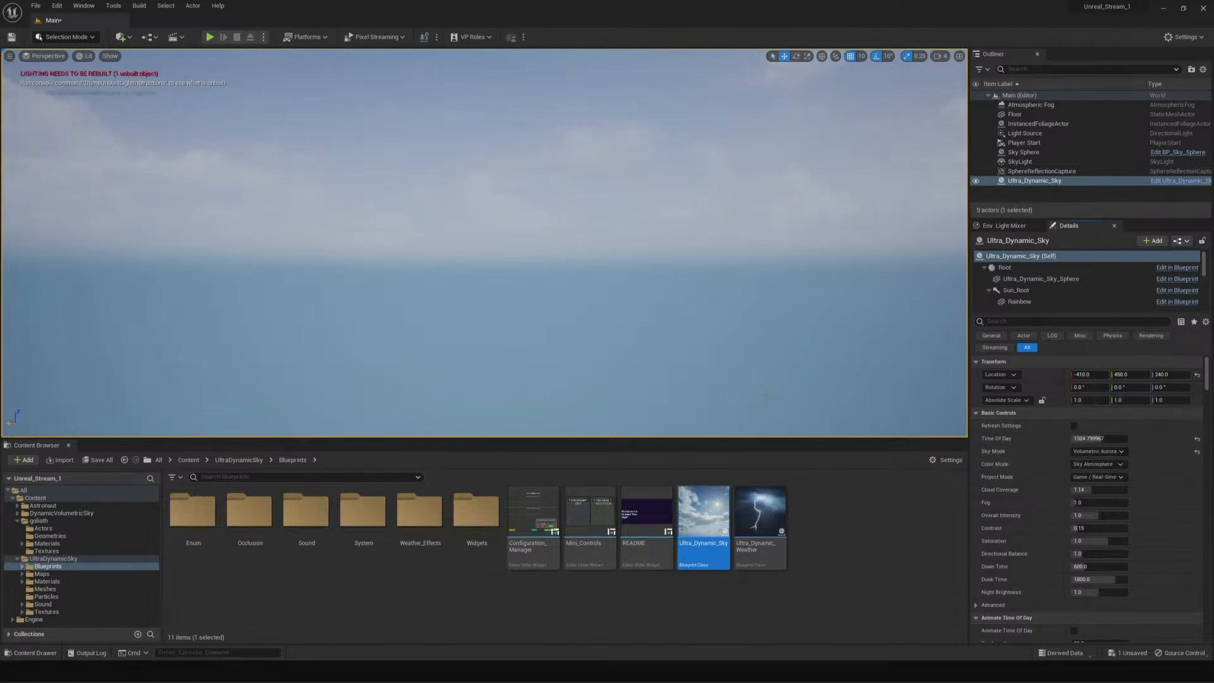
right_click_drag(484, 243, 354, 297)
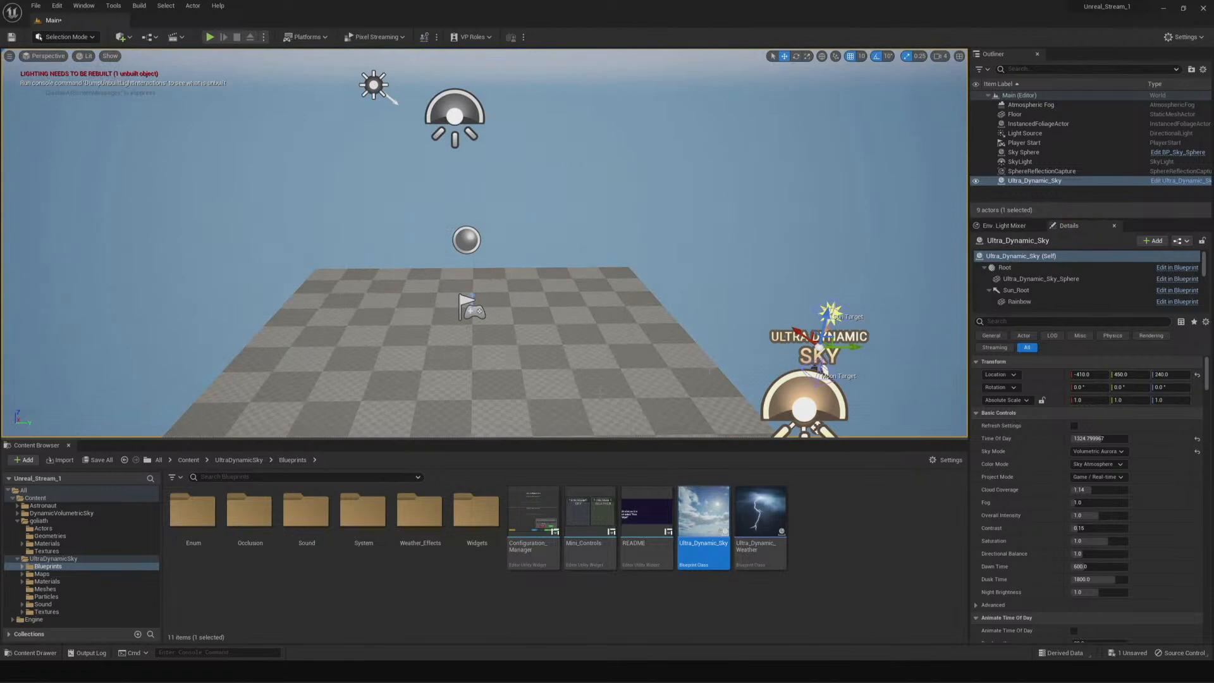
left_click_drag(850, 350, 729, 163)
left_click(608, 309)
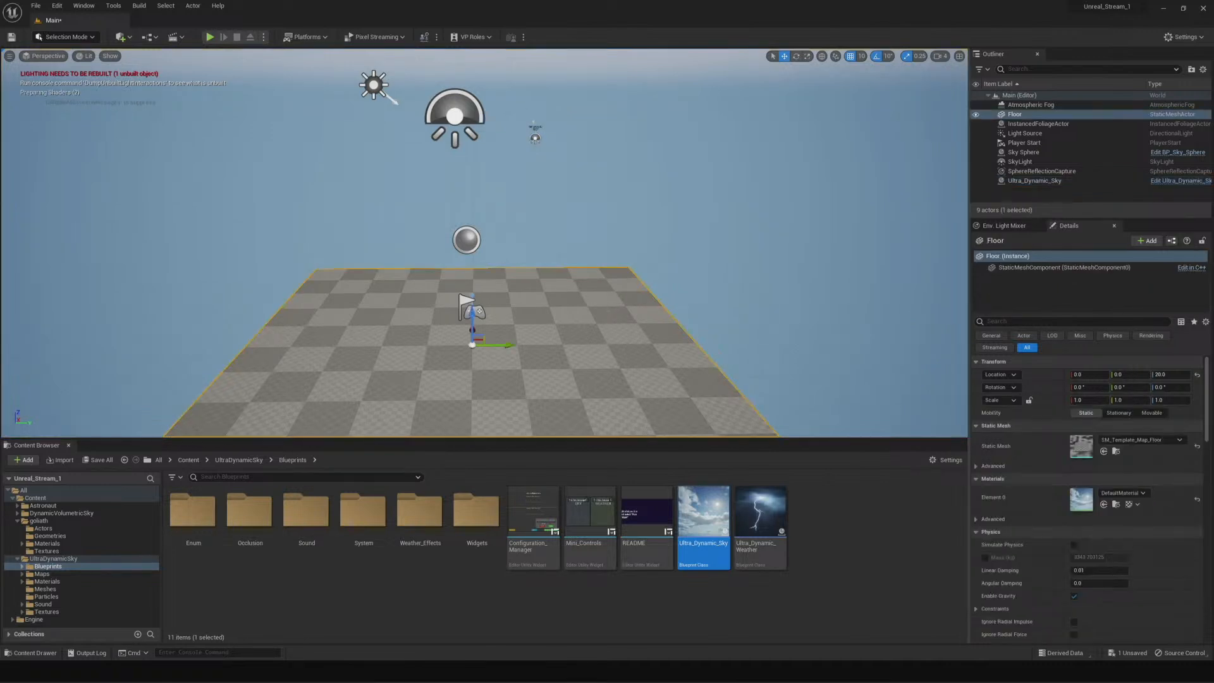
key("Delete")
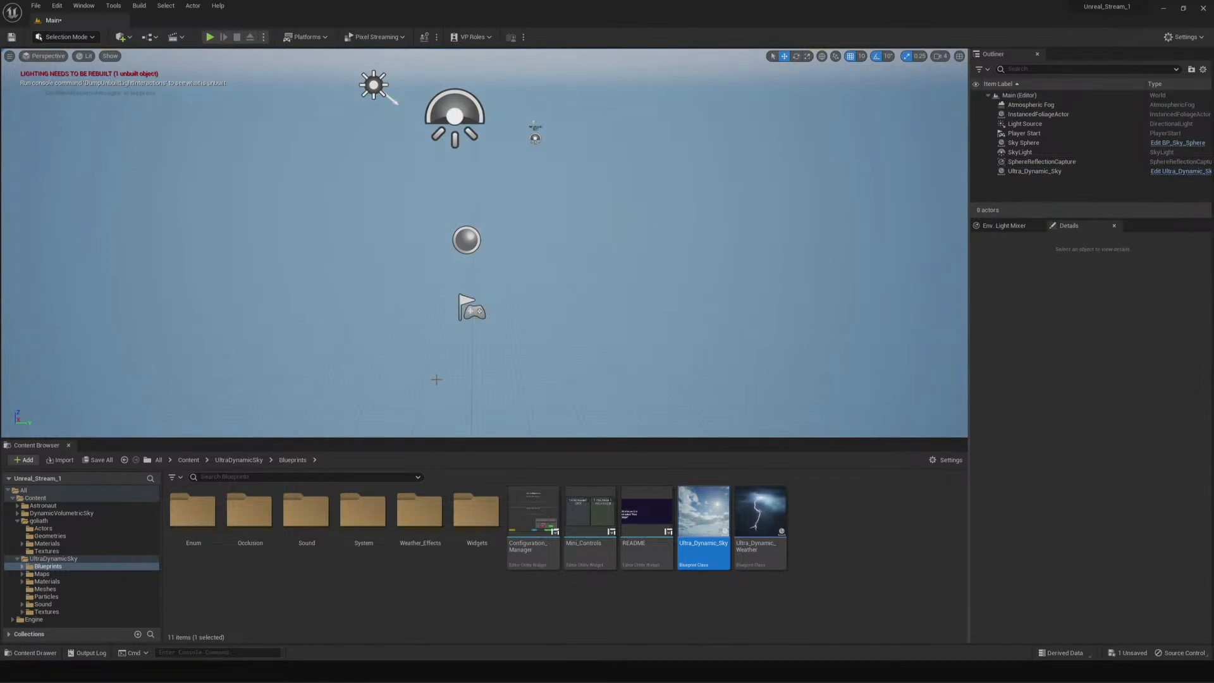
key("alt+z")
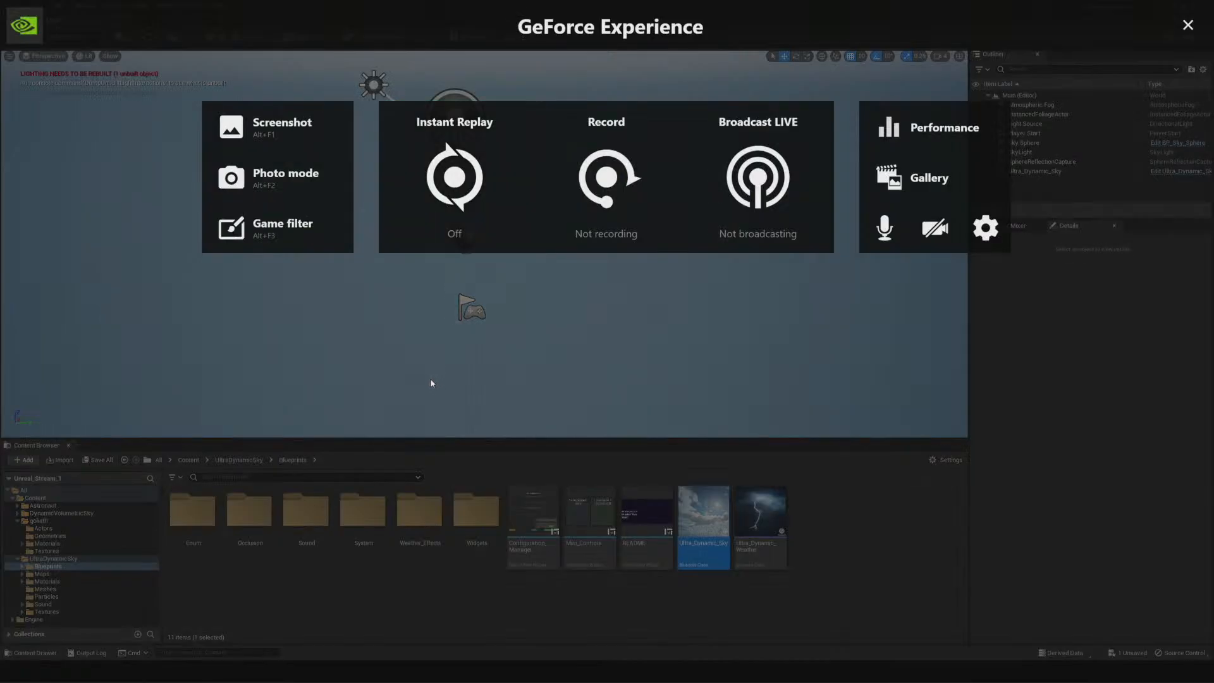
key("alt+z")
key("ctrl+z")
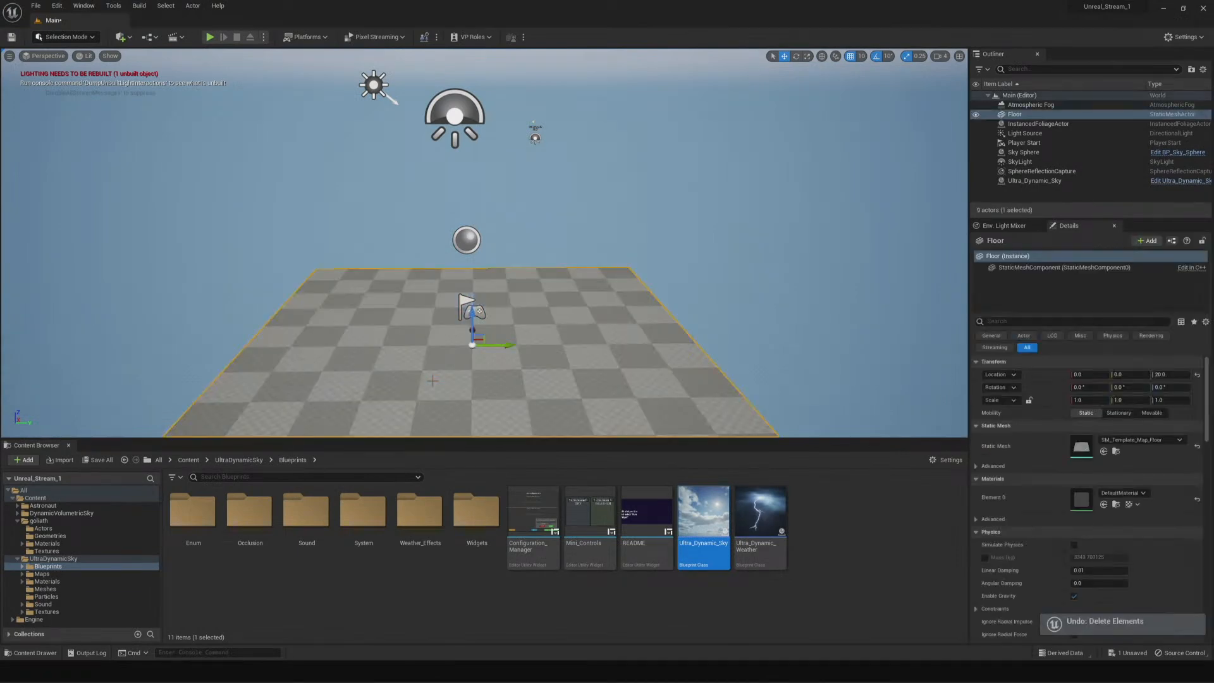
Scale the Floor up uniformly to 24.5, and set only its Z scale to 1
right_click_drag(484, 242, 489, 242)
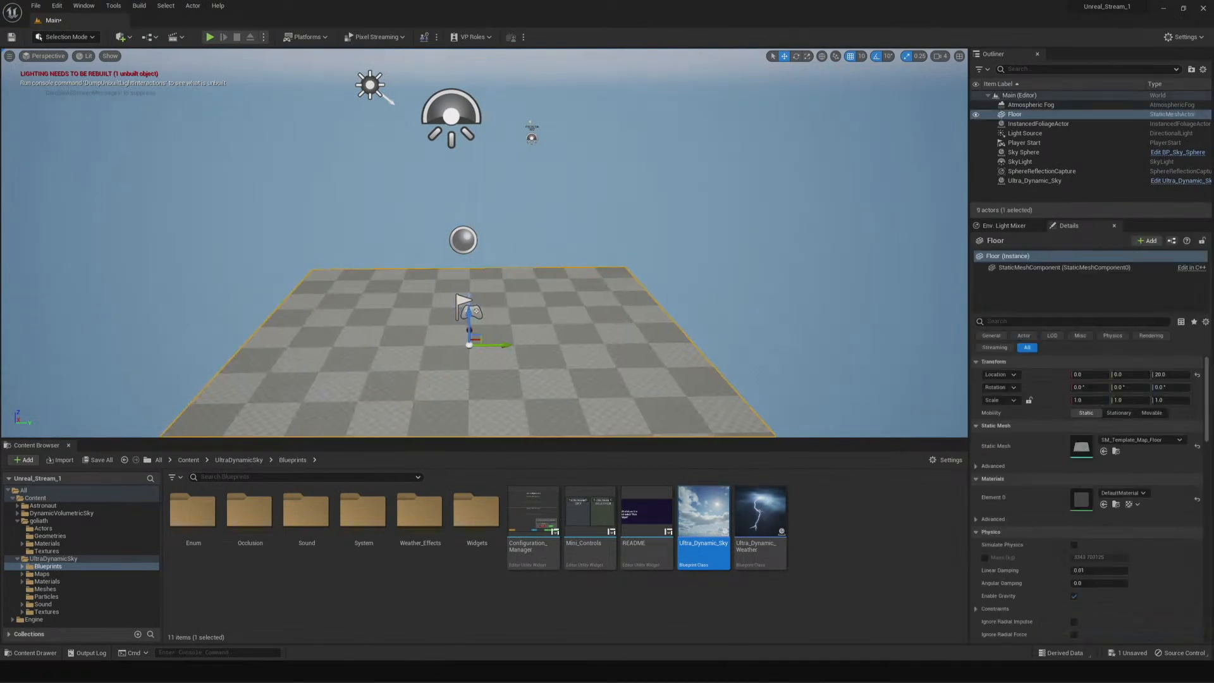
key("r")
left_click_drag(469, 346, 430, 383)
left_click_drag(469, 346, 569, 253)
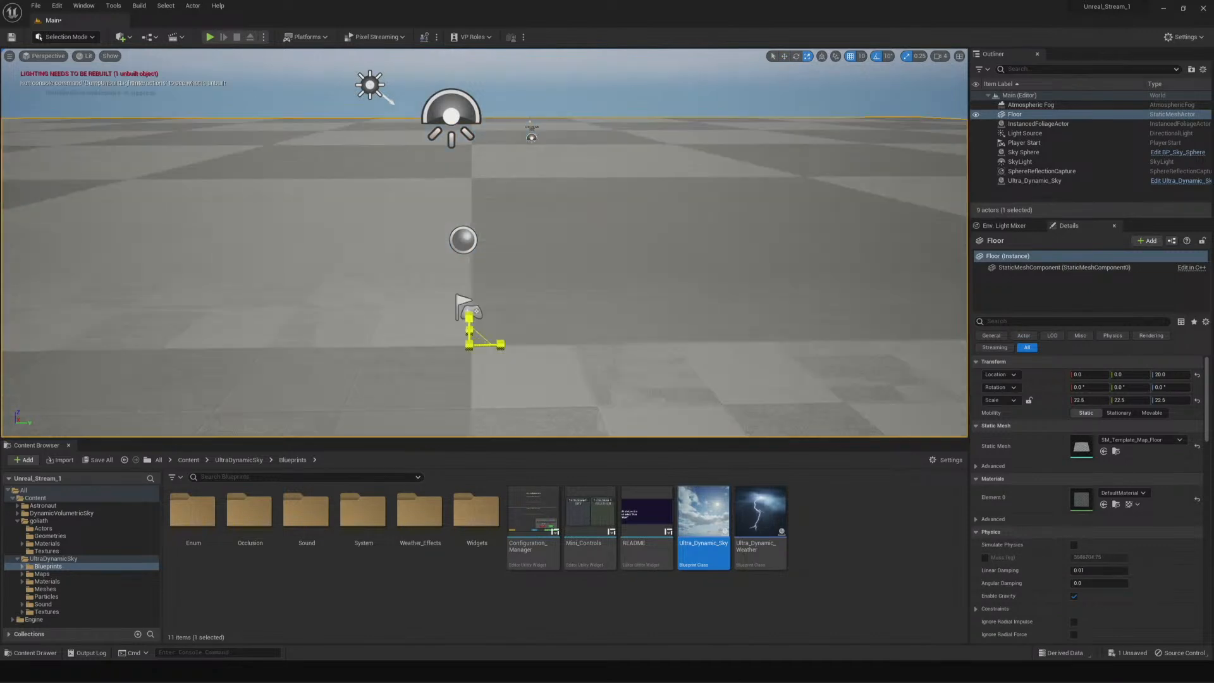
left_click_drag(468, 344, 417, 314)
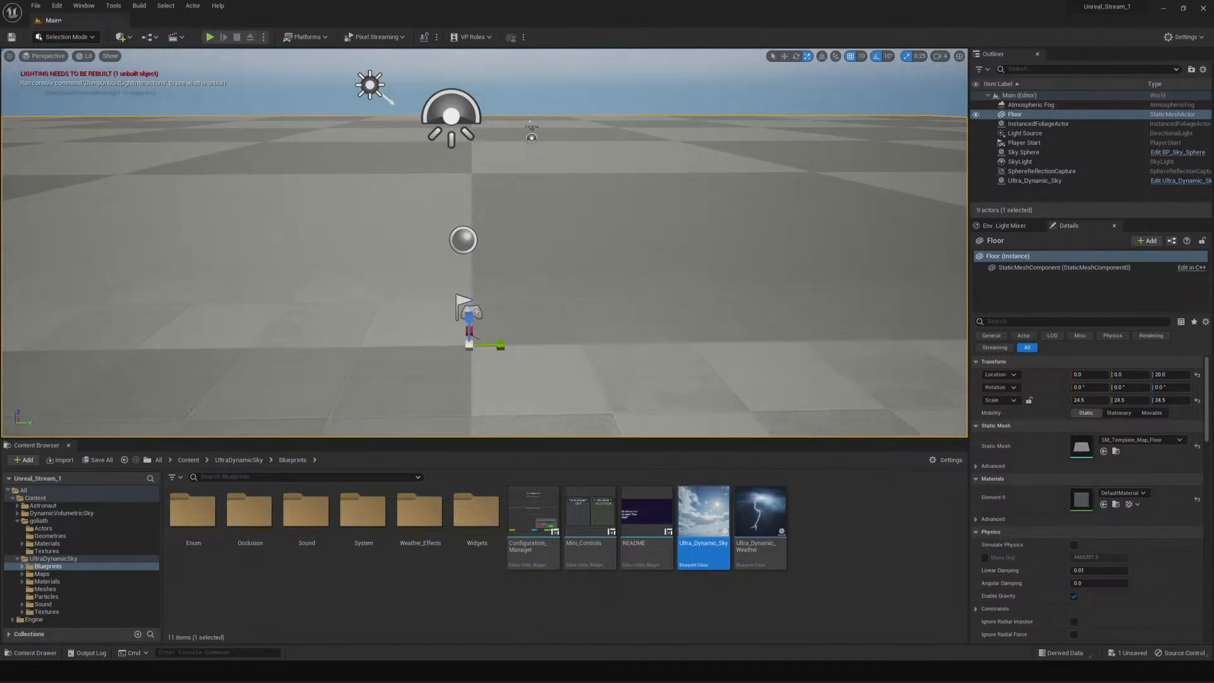
left_click(1170, 400)
type("1")
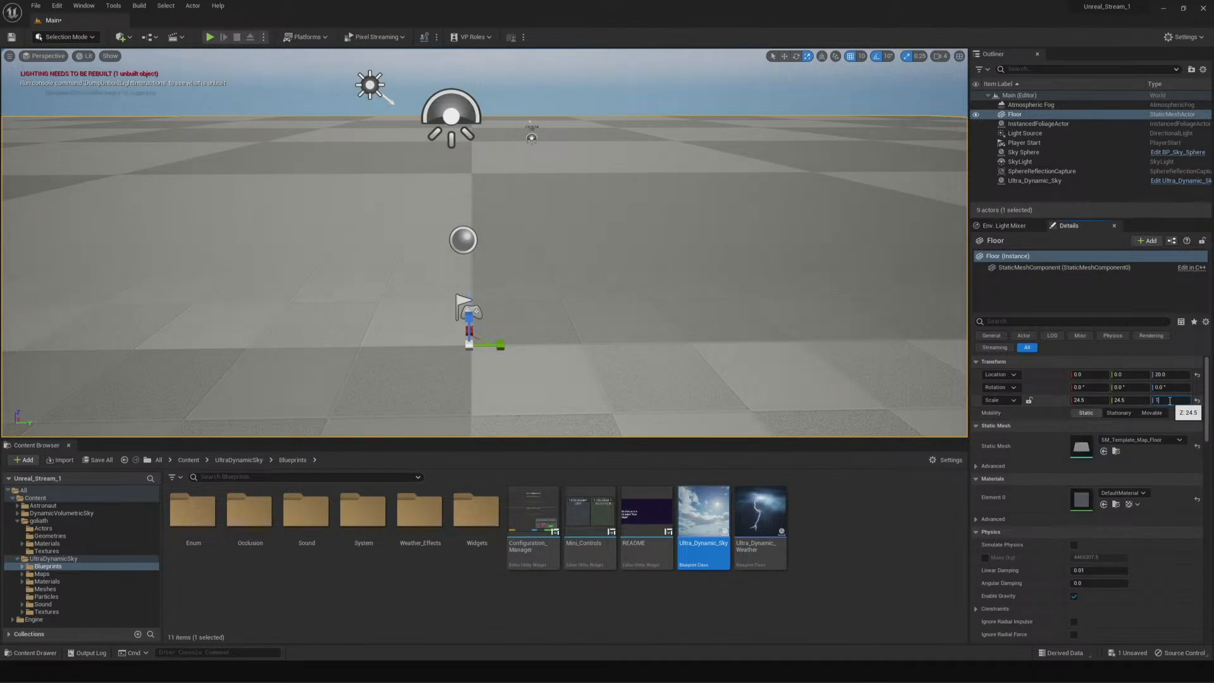
key("Return")
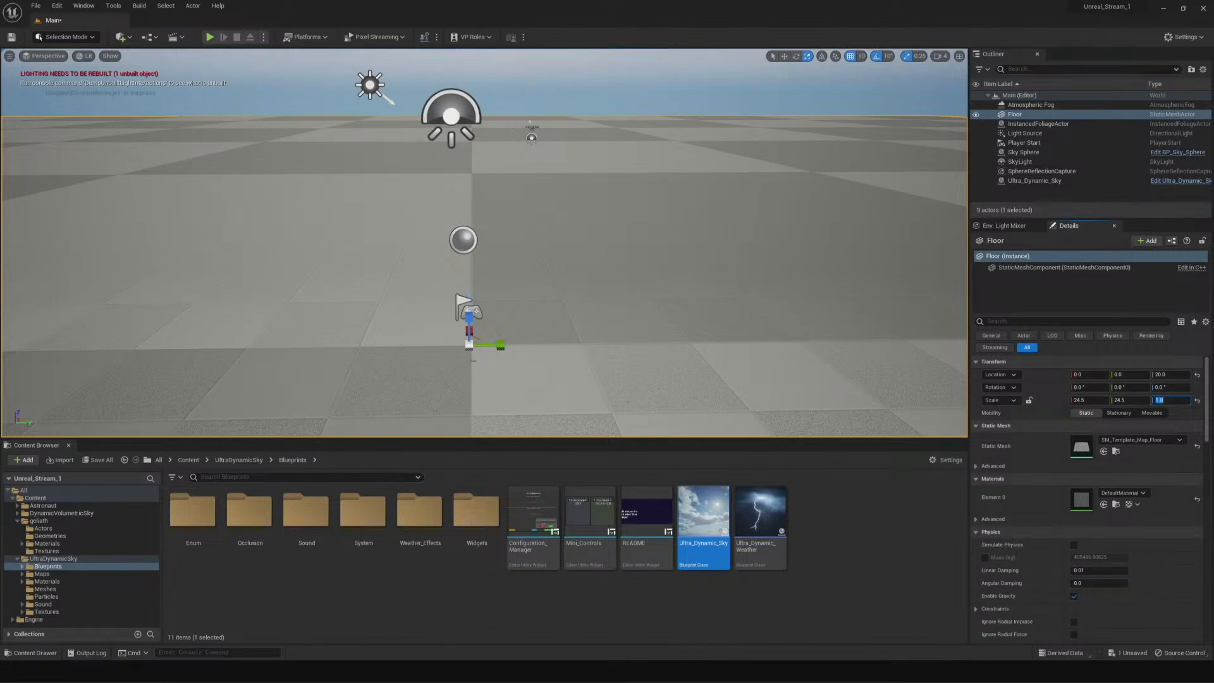
Place the KB3D_GOL_BldgLG_F building from the goliath Actors folder on the enlarged floor, near its edge
right_click_drag(515, 389, 411, 449)
right_click_drag(411, 386, 13, 390)
right_click_drag(481, 253, 139, 273)
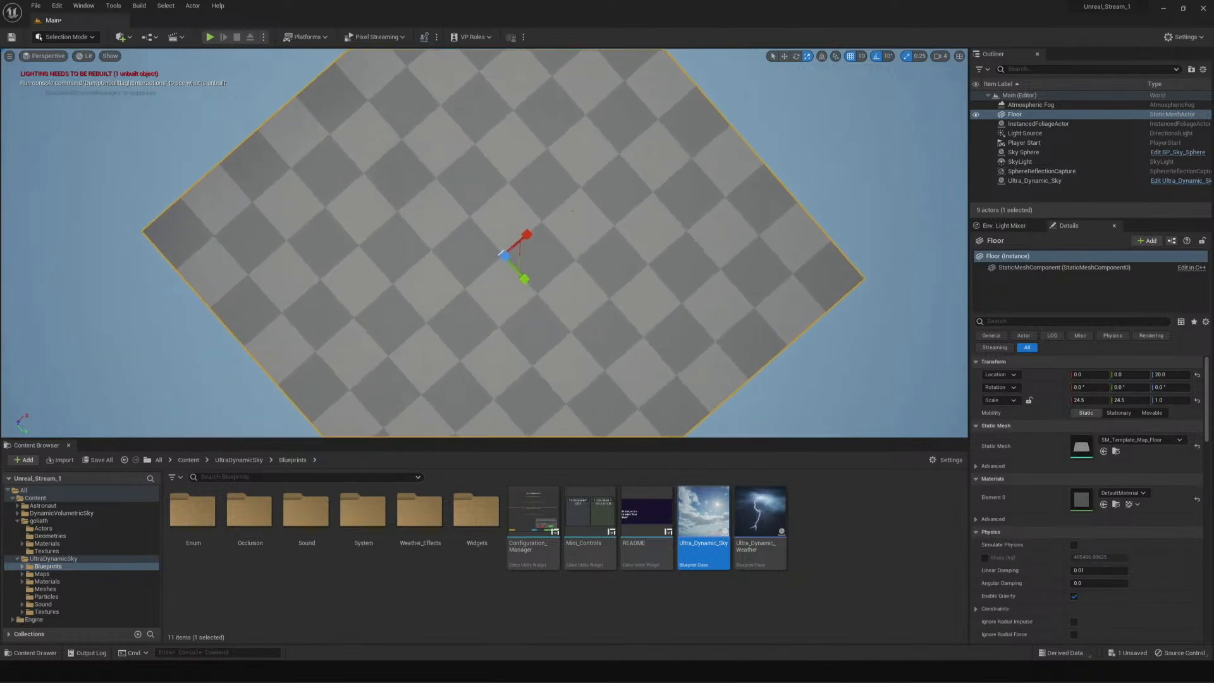
right_click_drag(138, 273, 7, 273)
right_click_drag(481, 253, 414, 69)
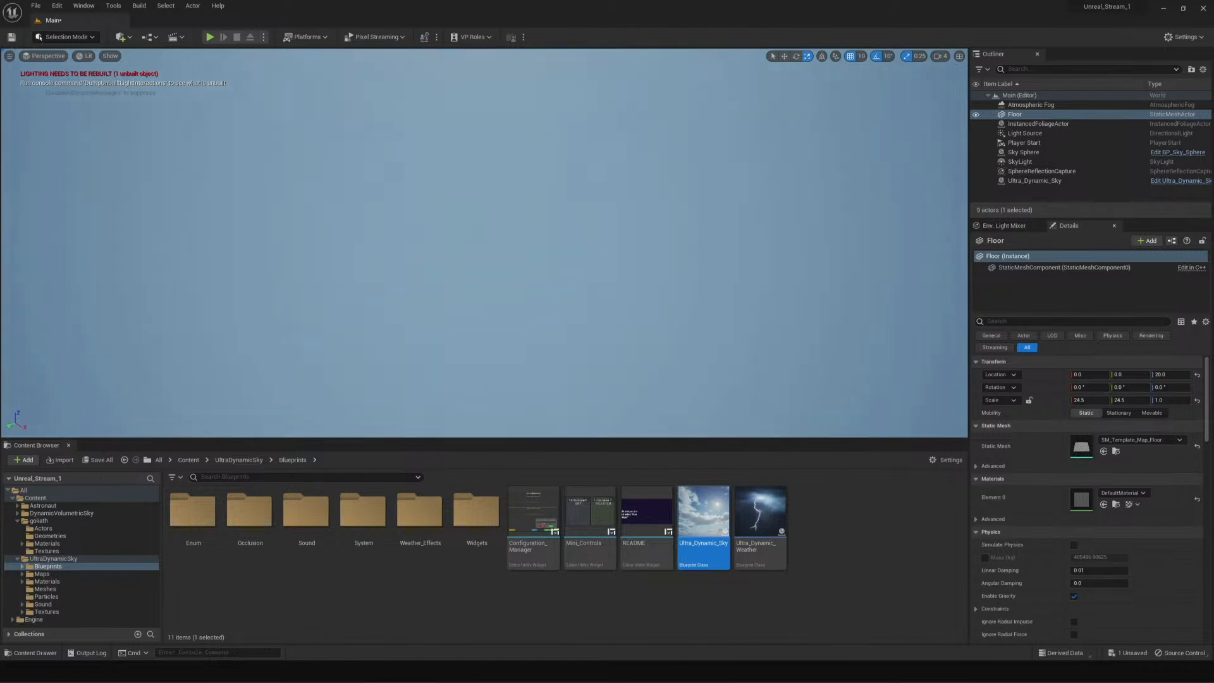
right_click_drag(483, 243, 514, 389)
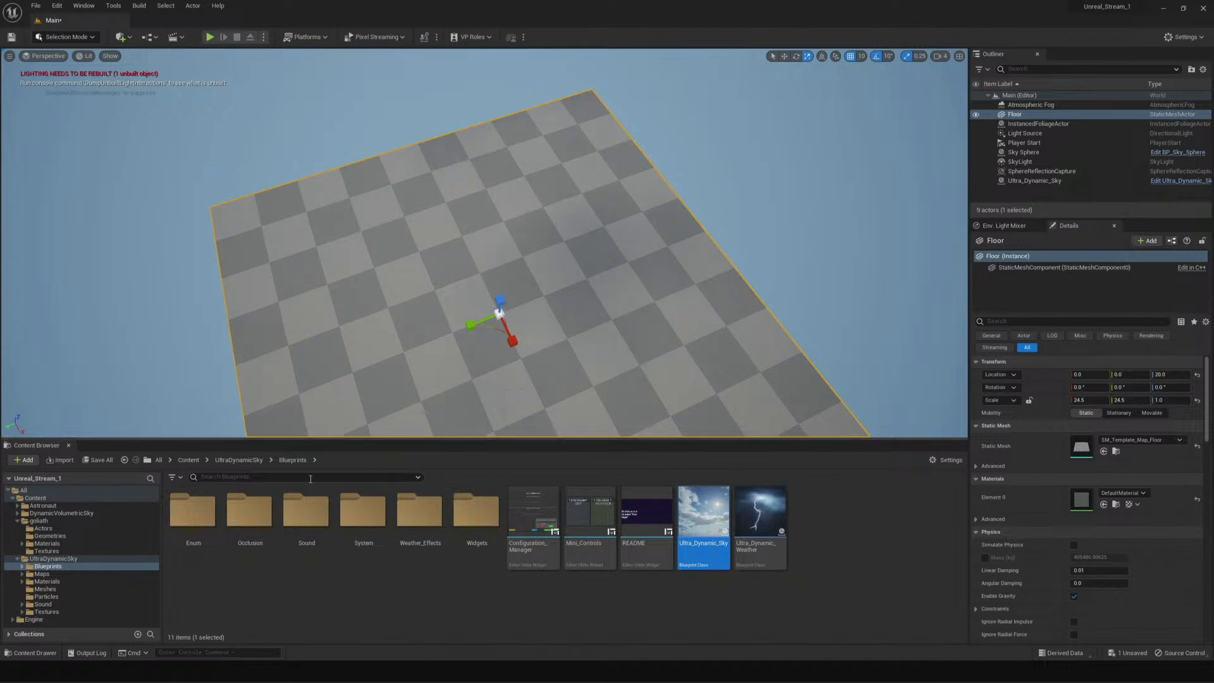
left_click(17, 559)
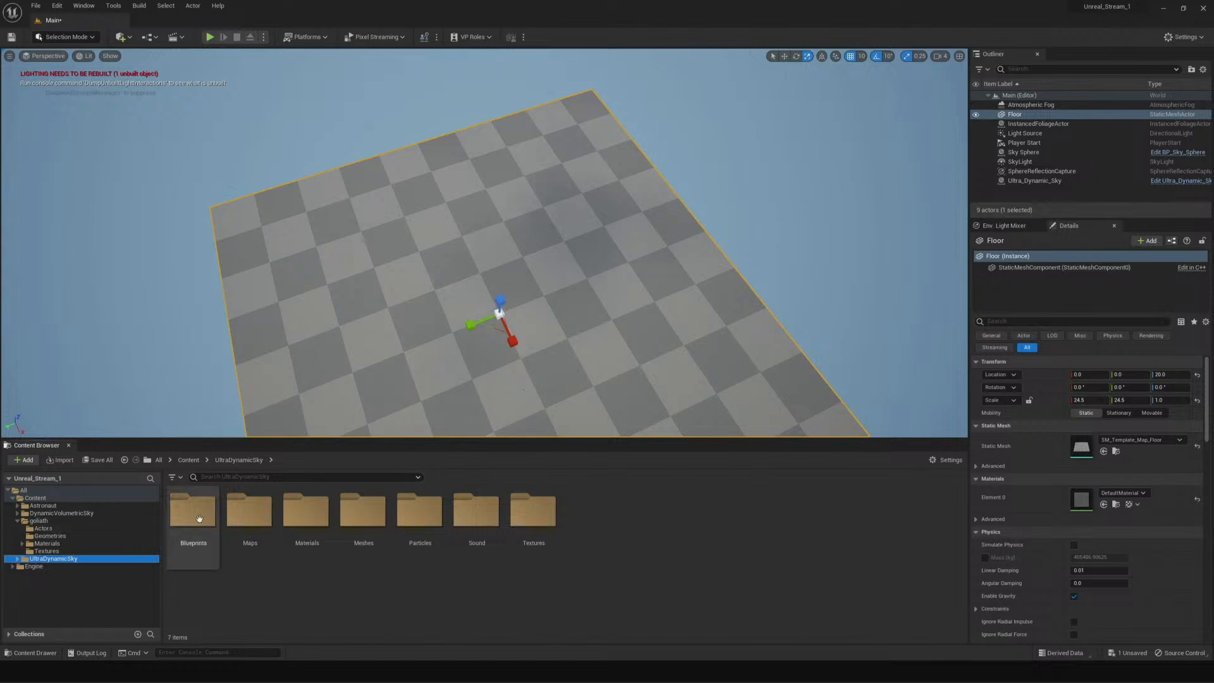
left_click(80, 522)
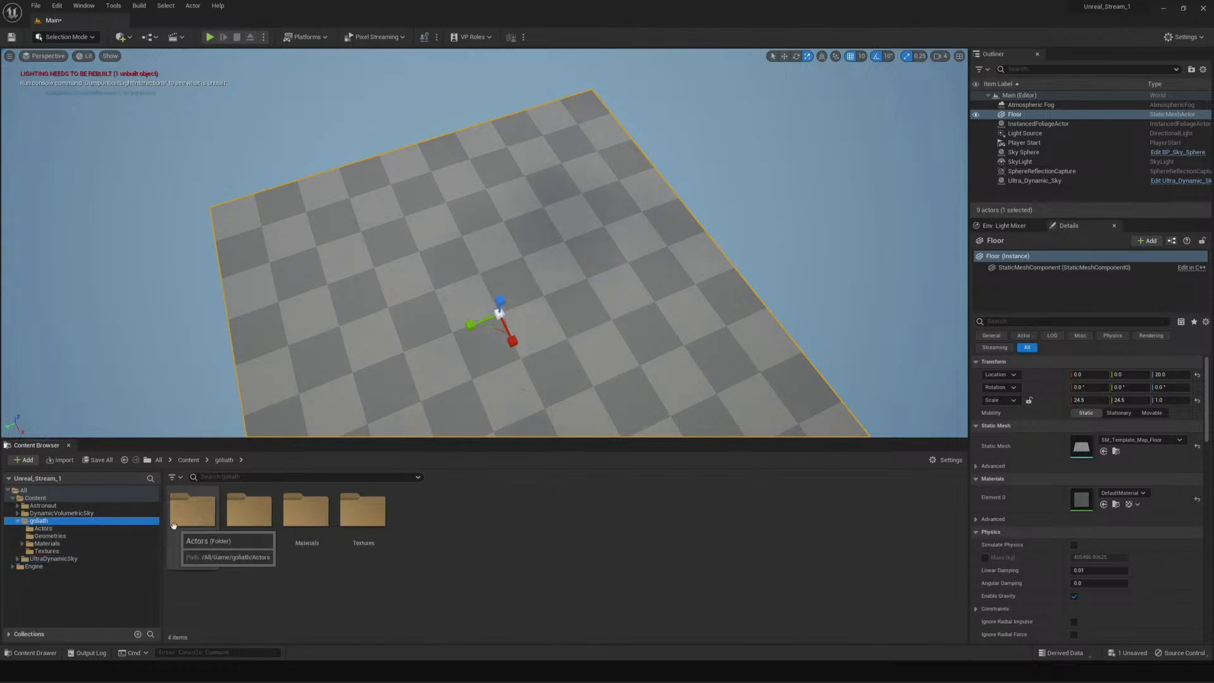
double_click(193, 511)
scroll(543, 561, "down", 1)
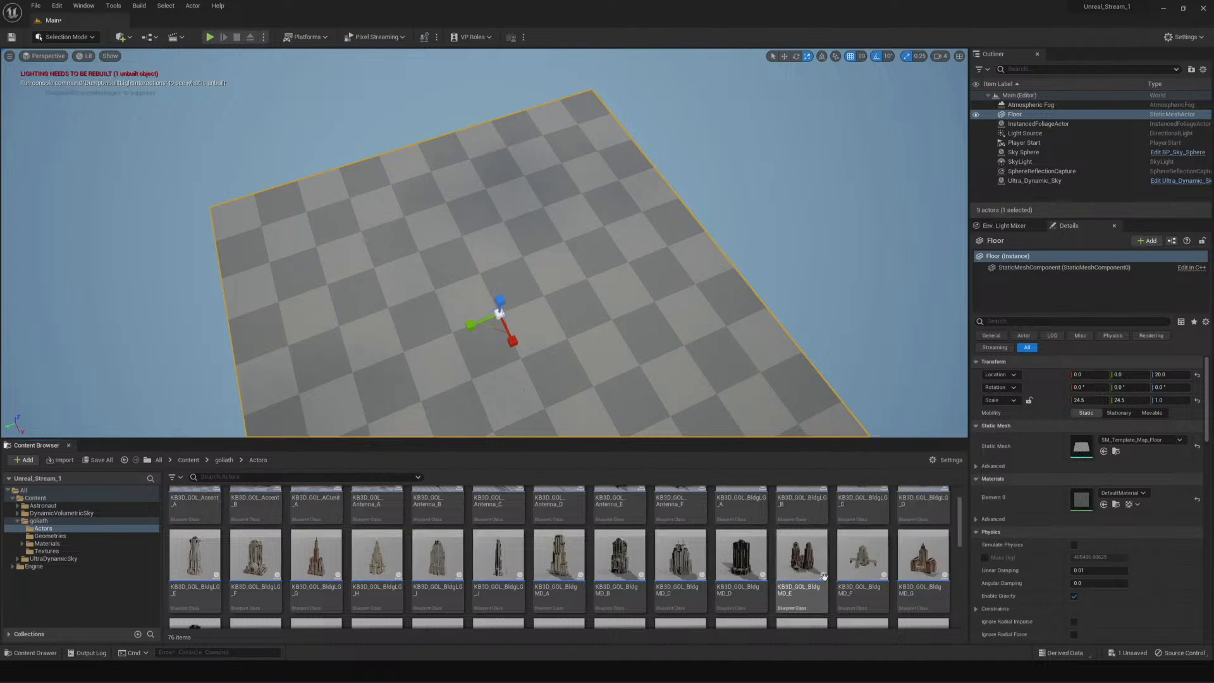
left_click_drag(254, 570, 624, 212)
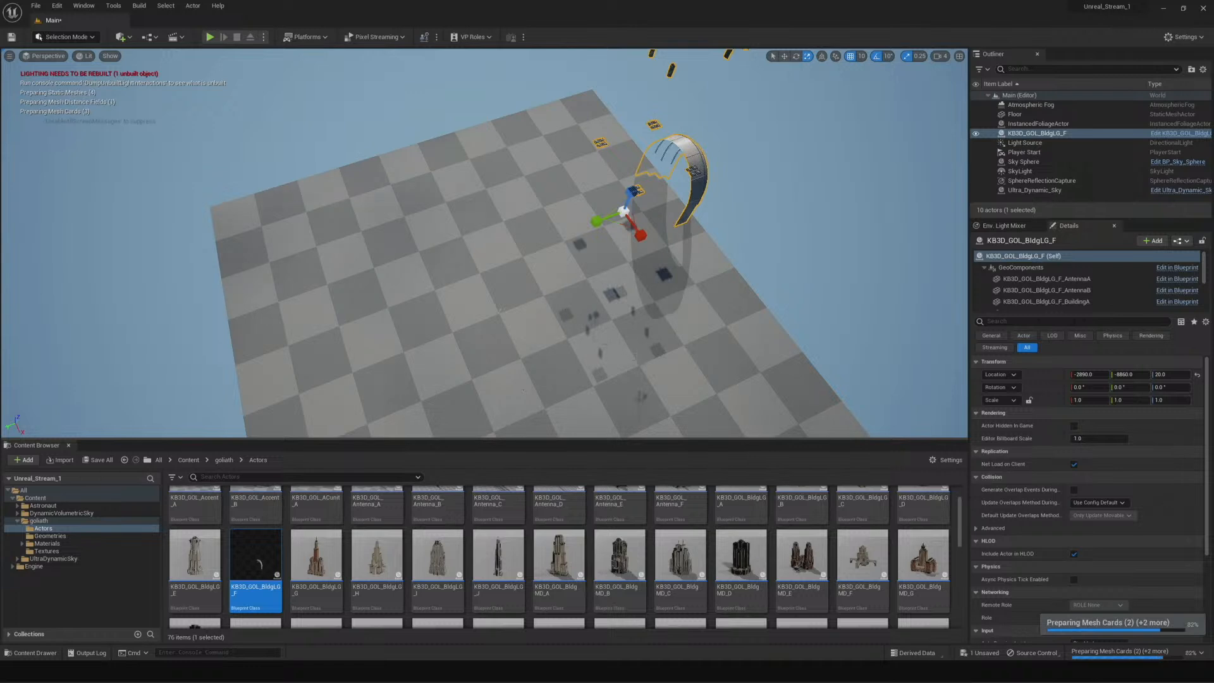
scroll(672, 352, "down", 2)
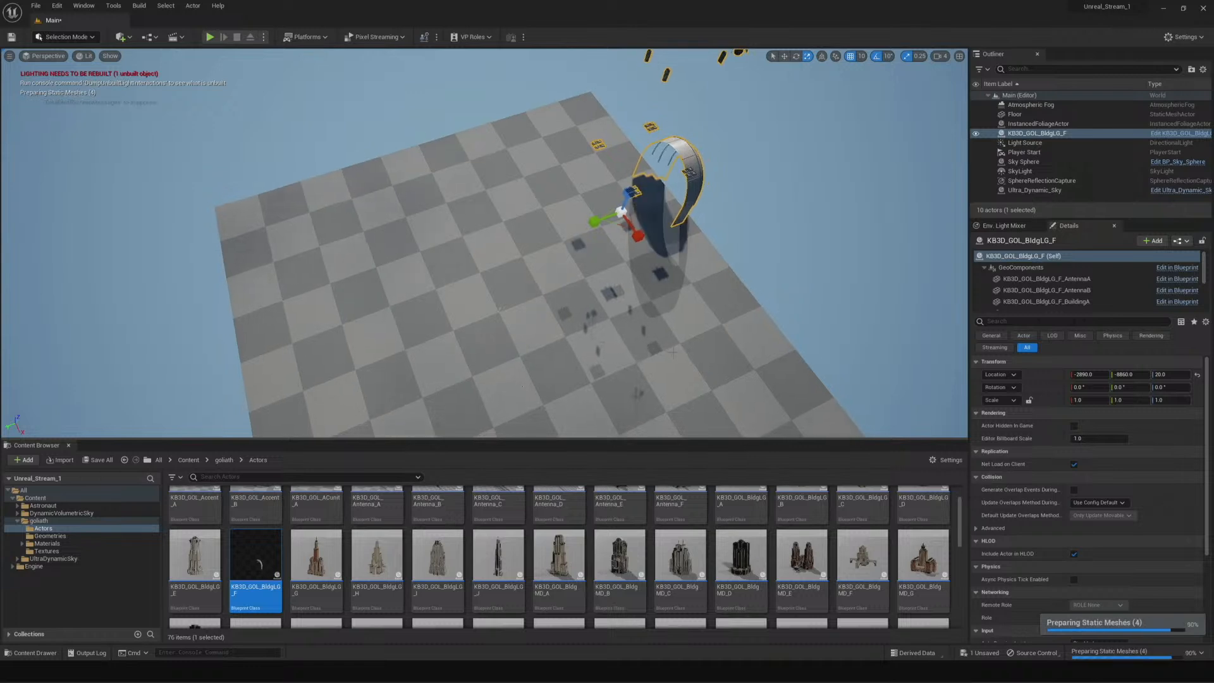
scroll(671, 352, "down", 3)
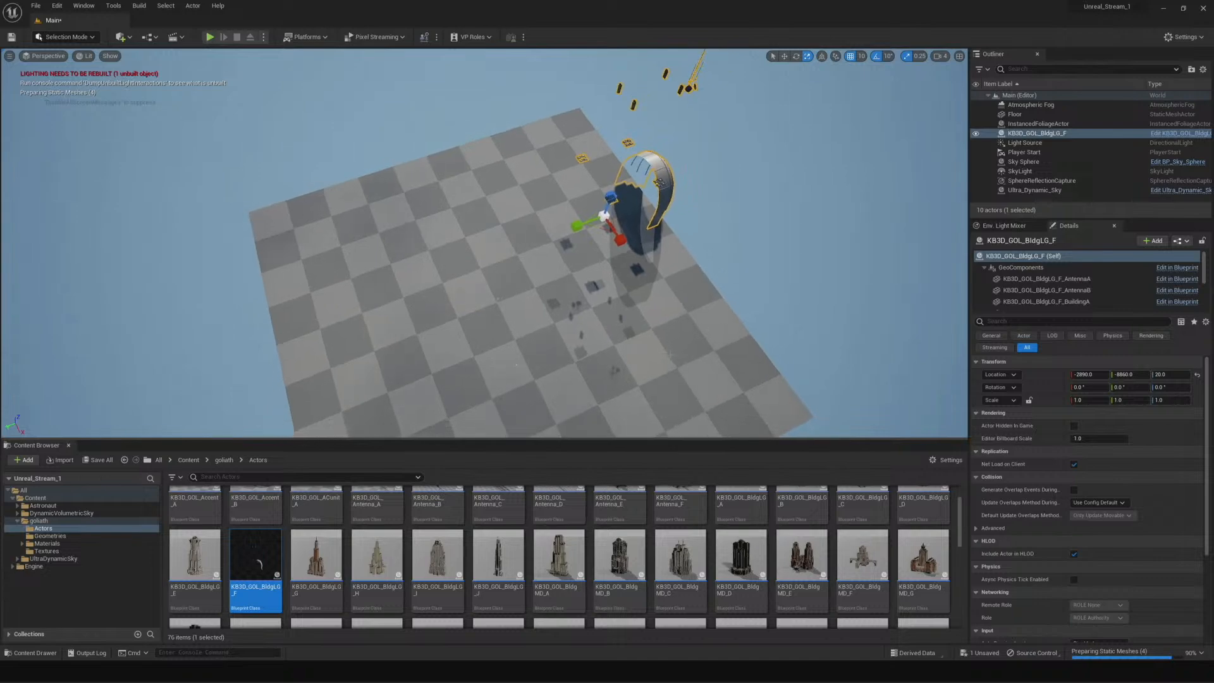
right_click_drag(671, 352, 661, 311)
key("w")
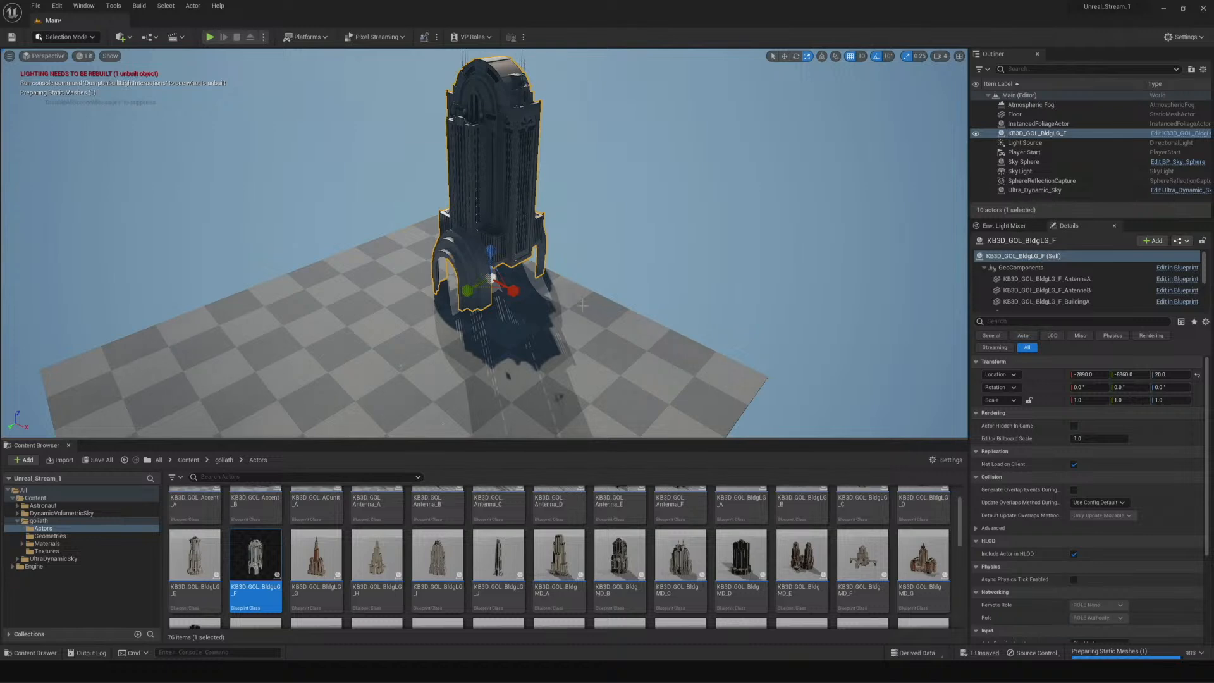
Examine the placed KB3D_GOL_BldgLG_F building and its position on the floor from several sides and distances
right_click_drag(498, 329, 500, 304)
key("w")
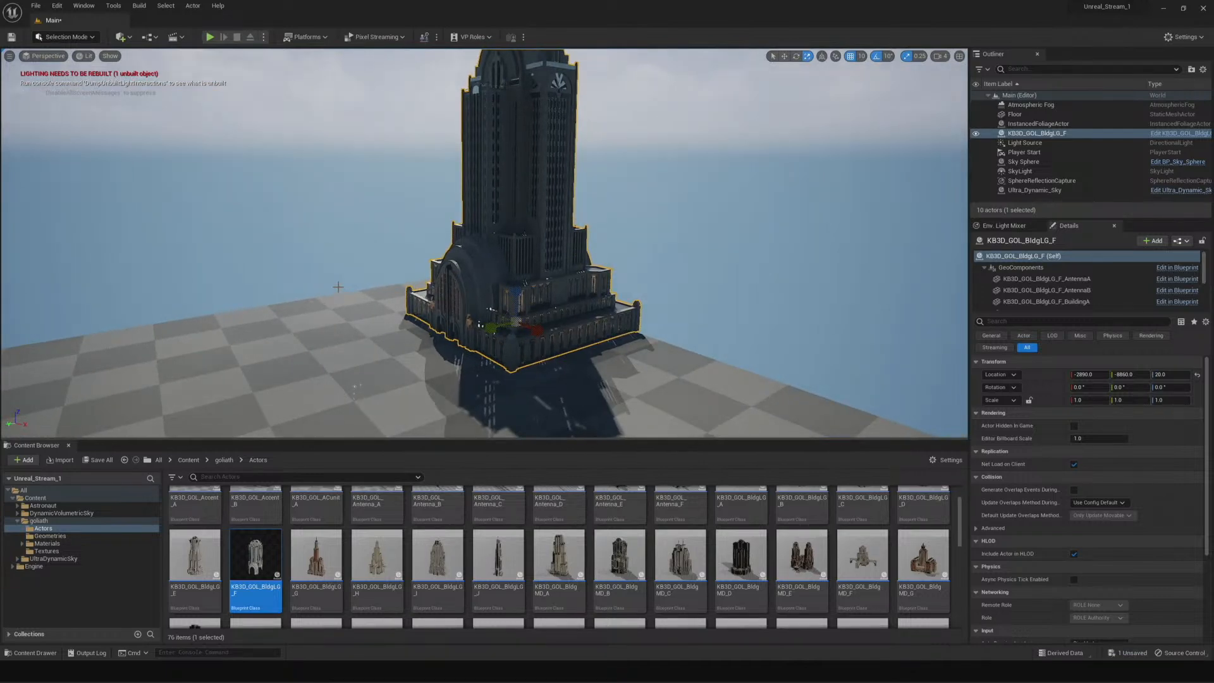
key("a")
right_click_drag(453, 347, 716, 359)
key("a")
key("w")
key("a")
key("a")
key("s")
key("w")
key("e")
key("s")
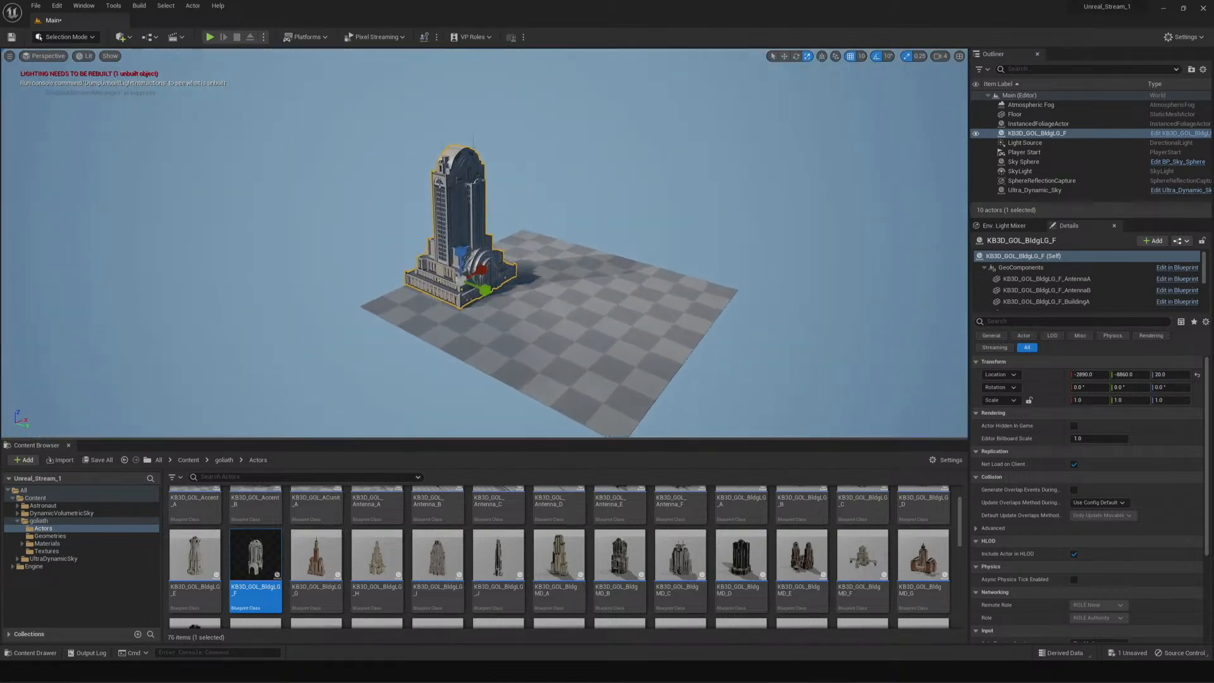
key("w")
mouse_move(716, 359)
right_mouse_down()
mouse_move(694, 342)
mouse_move(705, 341)
mouse_move(700, 368)
mouse_move(727, 367)
right_mouse_up()
key("s")
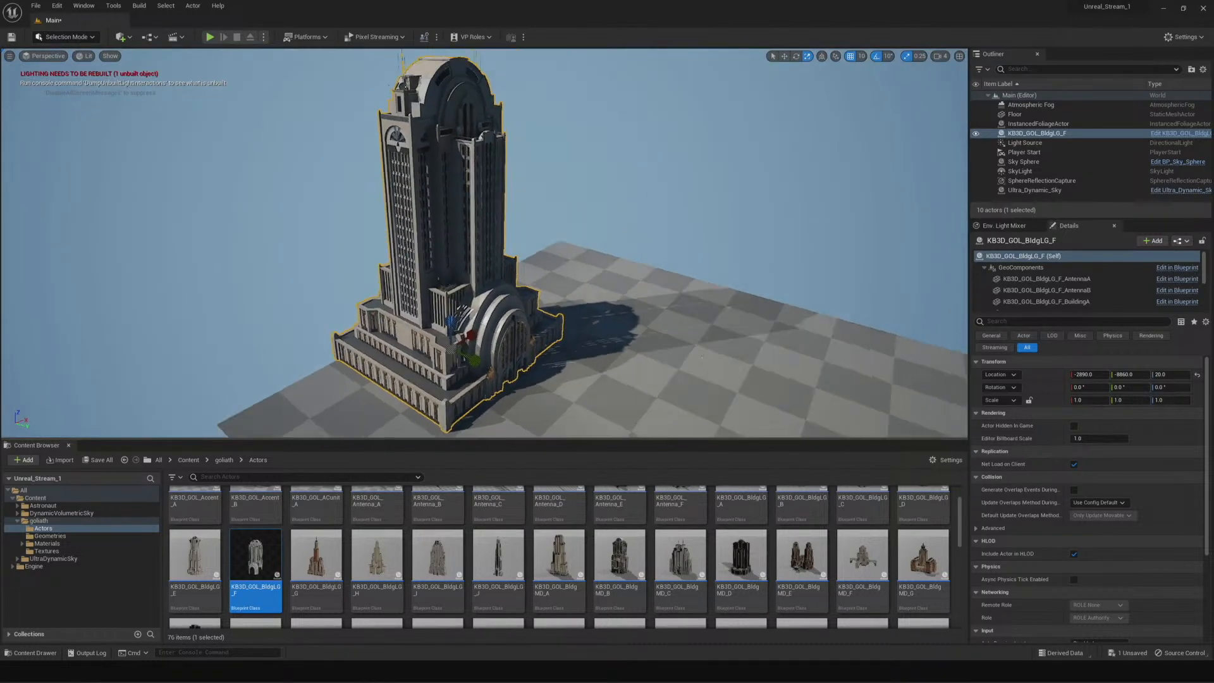
Create a Cine Camera Actor from a low view facing the building's arched entrance, with open floor beside it
key("s")
right_click_drag(465, 340, 491, 399)
key("w")
key("d")
key("w")
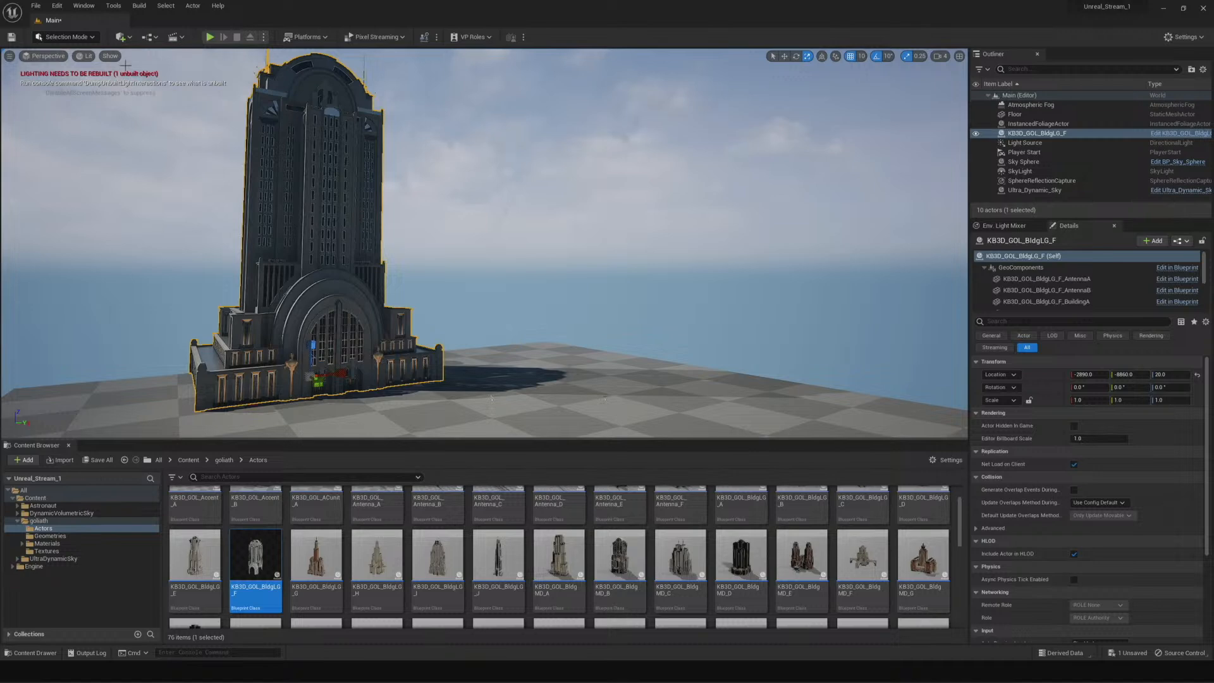
left_click(10, 57)
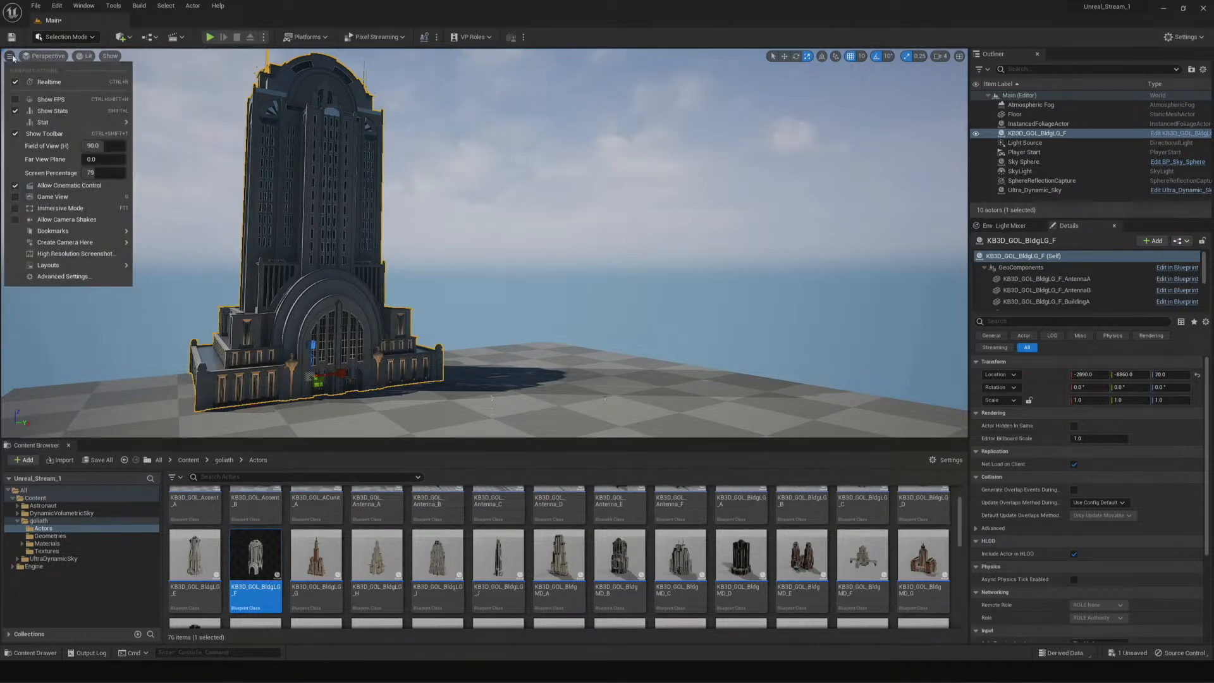
mouse_move(120, 243)
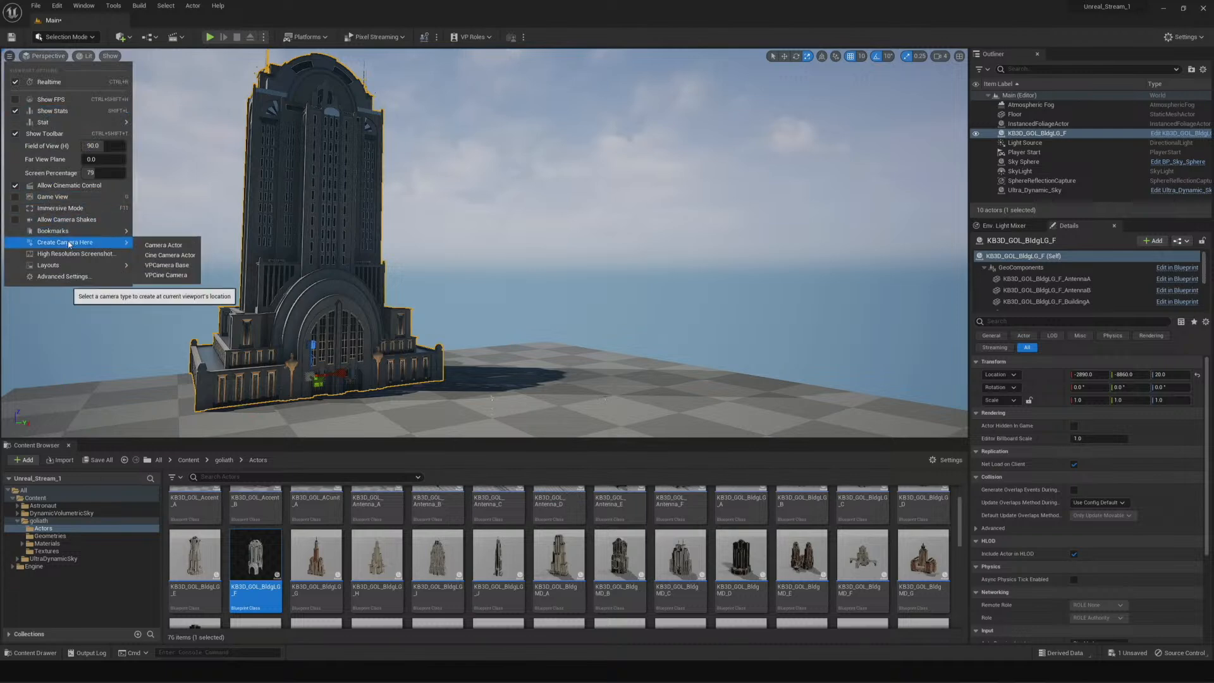
left_click(162, 256)
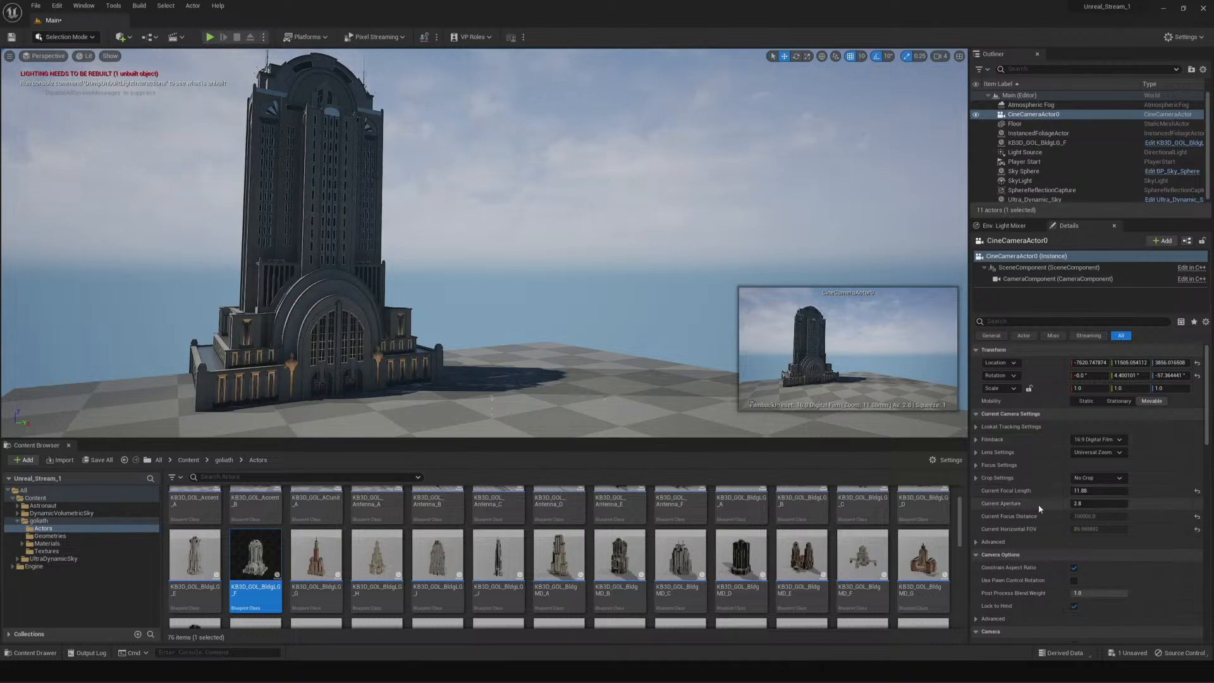
Set CineCameraActor0's exposure Metering Mode to Manual with an Exposure Compensation of about 6.04, and save the level
scroll(1038, 527, "down", 8)
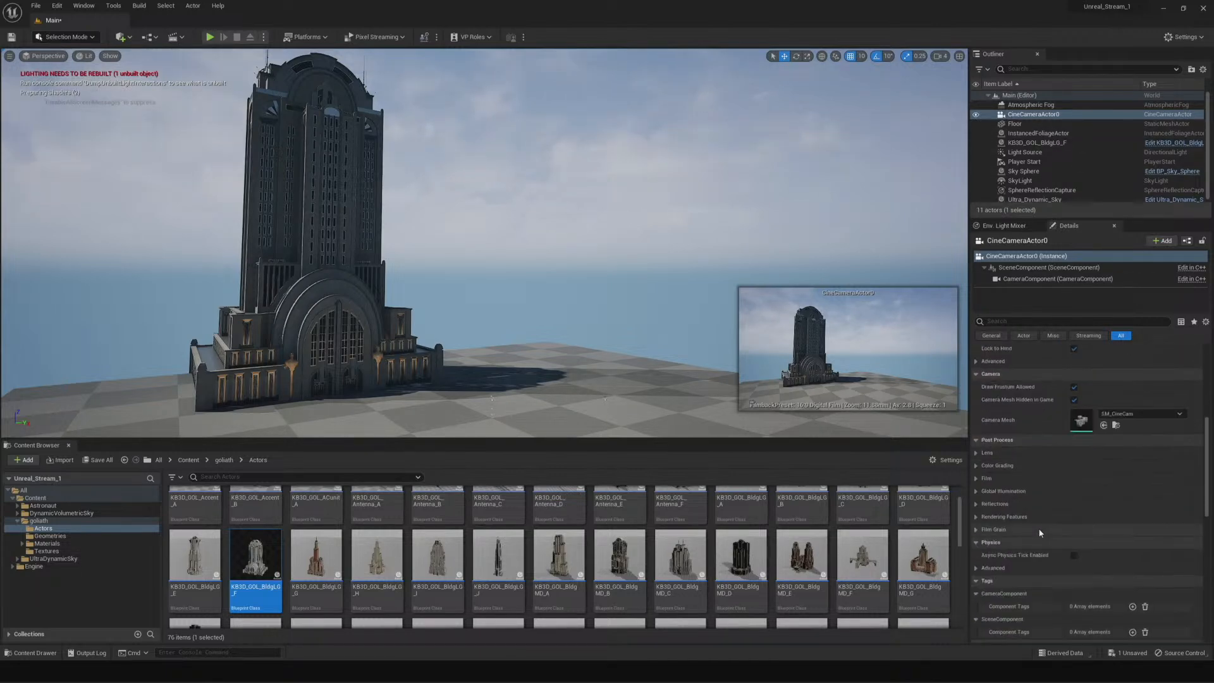
left_click(980, 453)
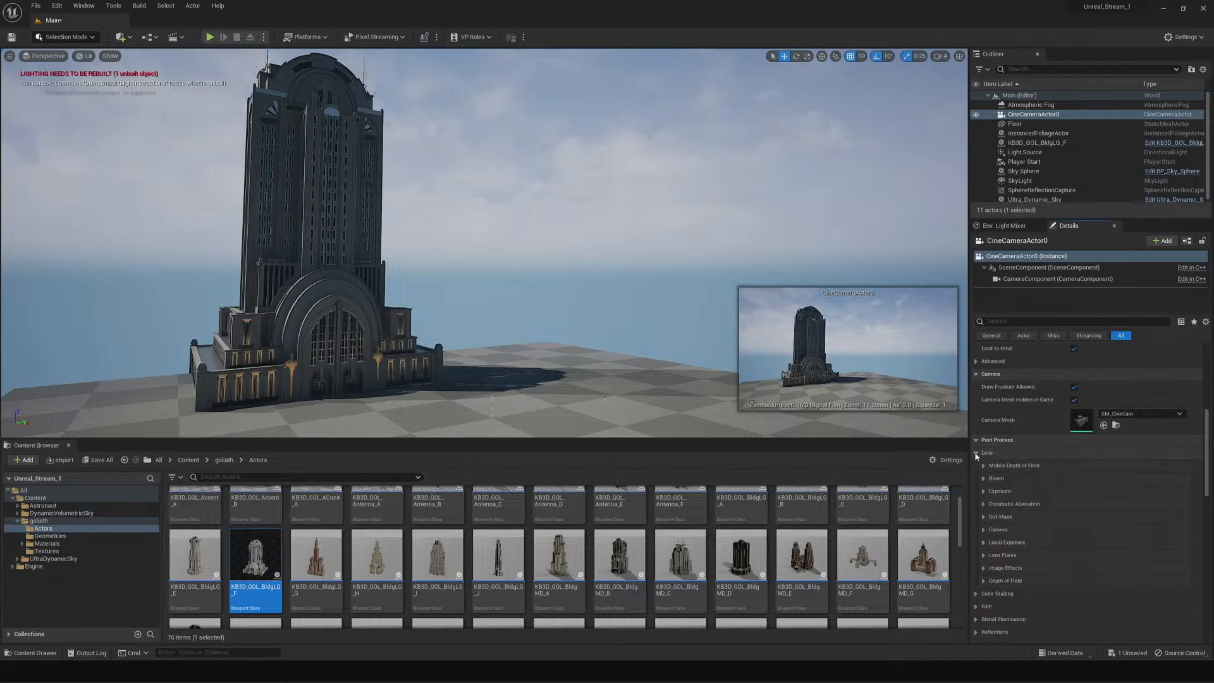
left_click(983, 491)
left_click(1000, 504)
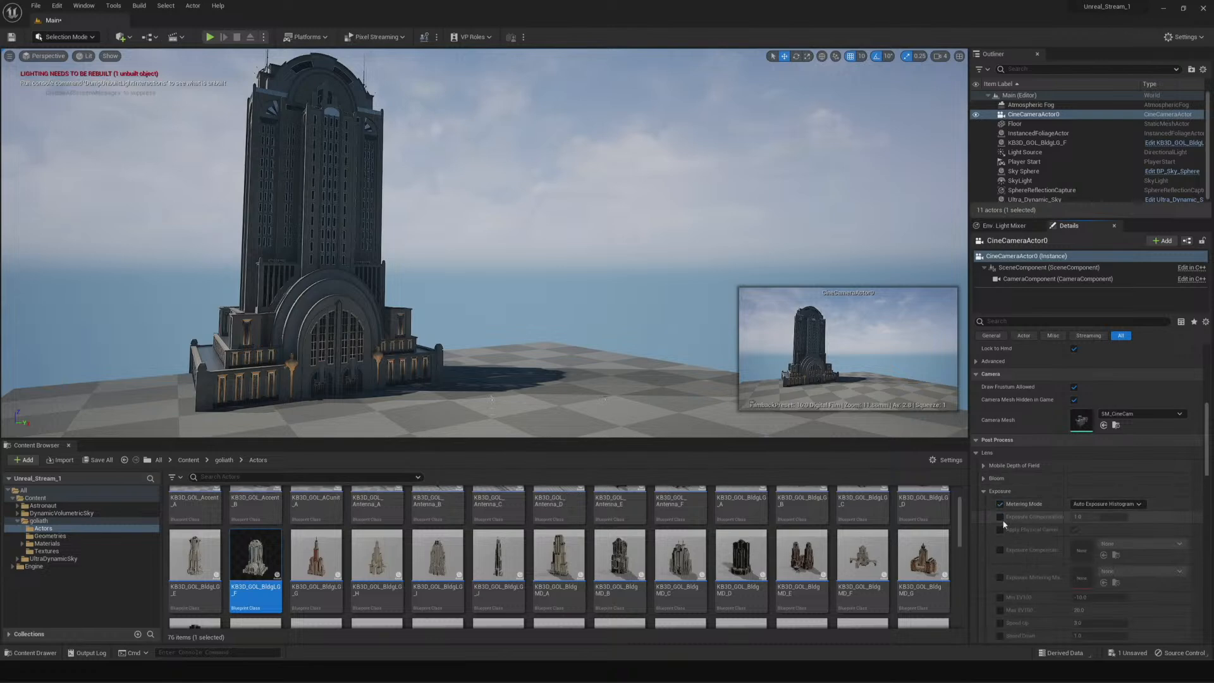
left_click(1001, 517)
left_click(1104, 504)
left_click(1082, 532)
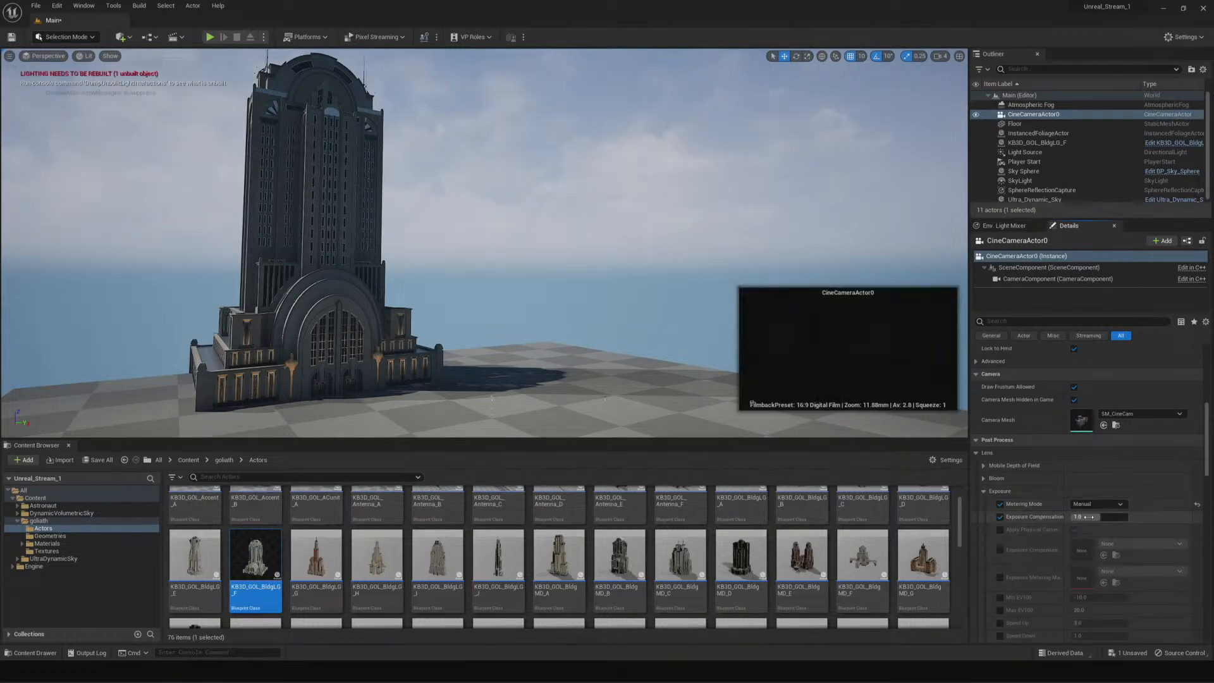
left_click_drag(1096, 517, 1185, 517)
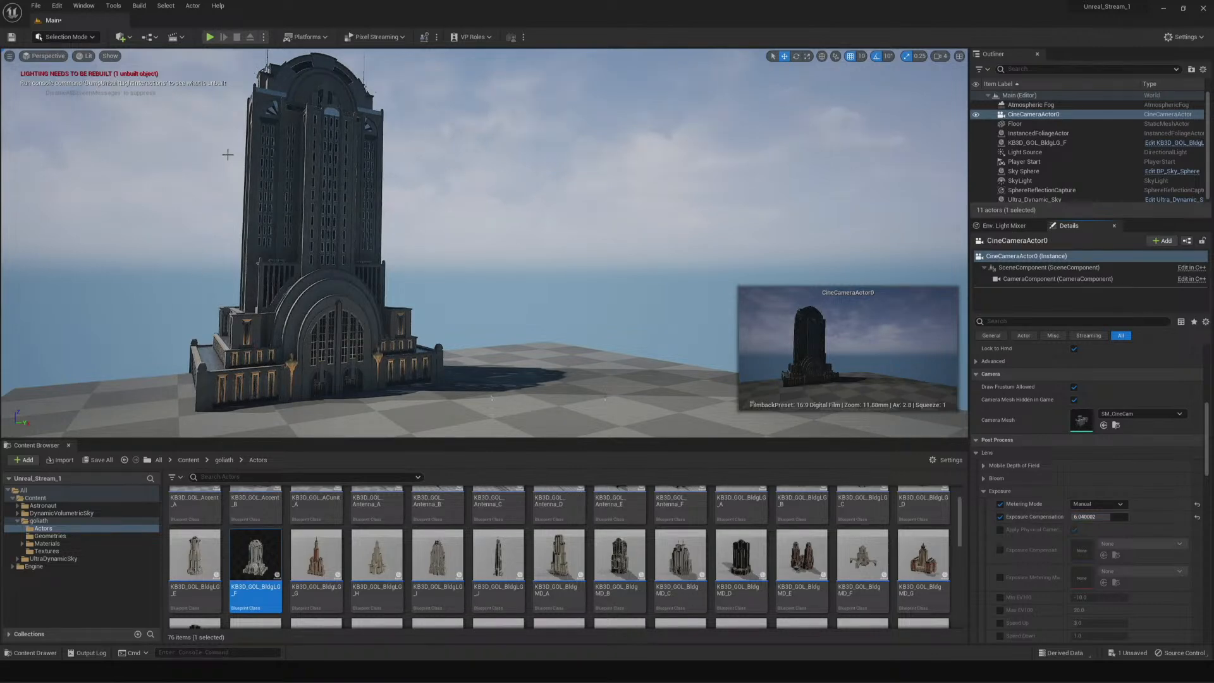
key("ctrl+s")
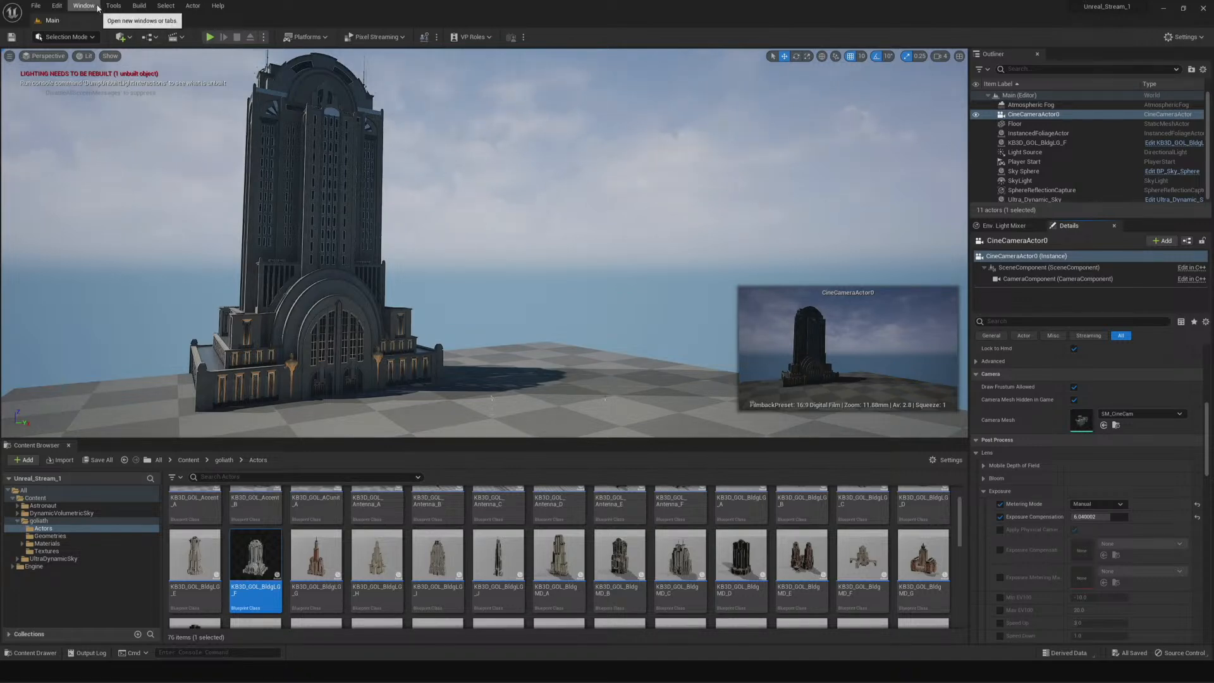
Create a level sequence named NewLevelSequence in the Content folder and add CineCameraActor0 to it
left_click(175, 37)
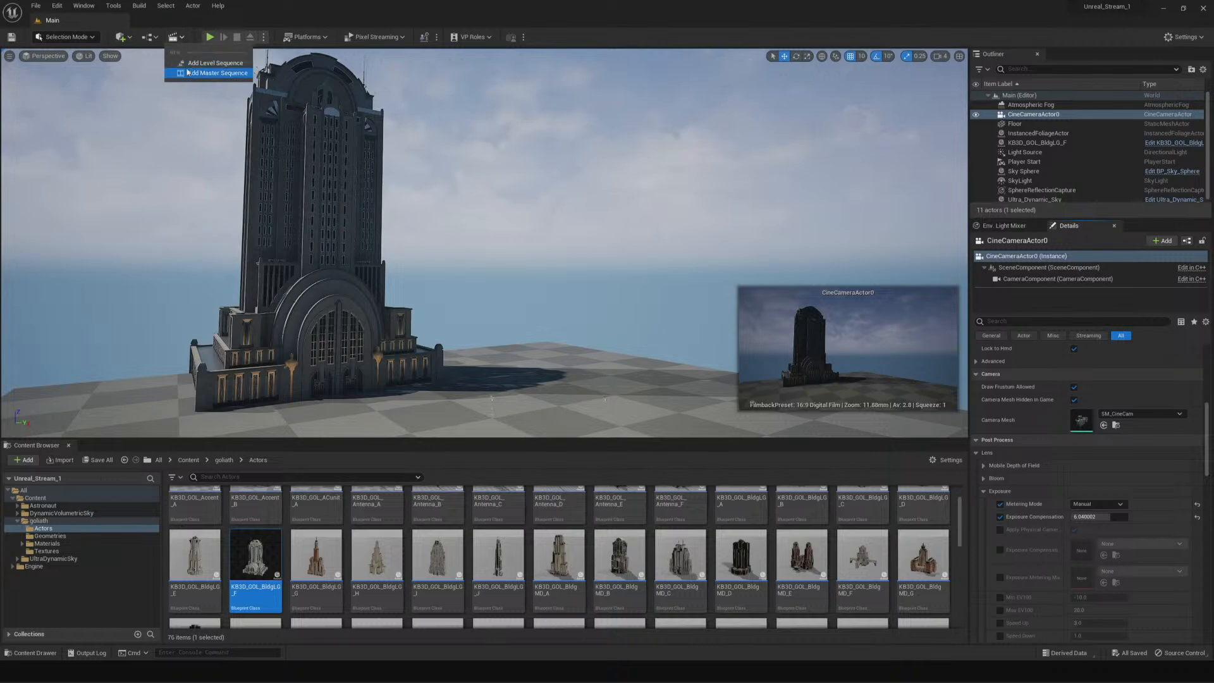
left_click(193, 63)
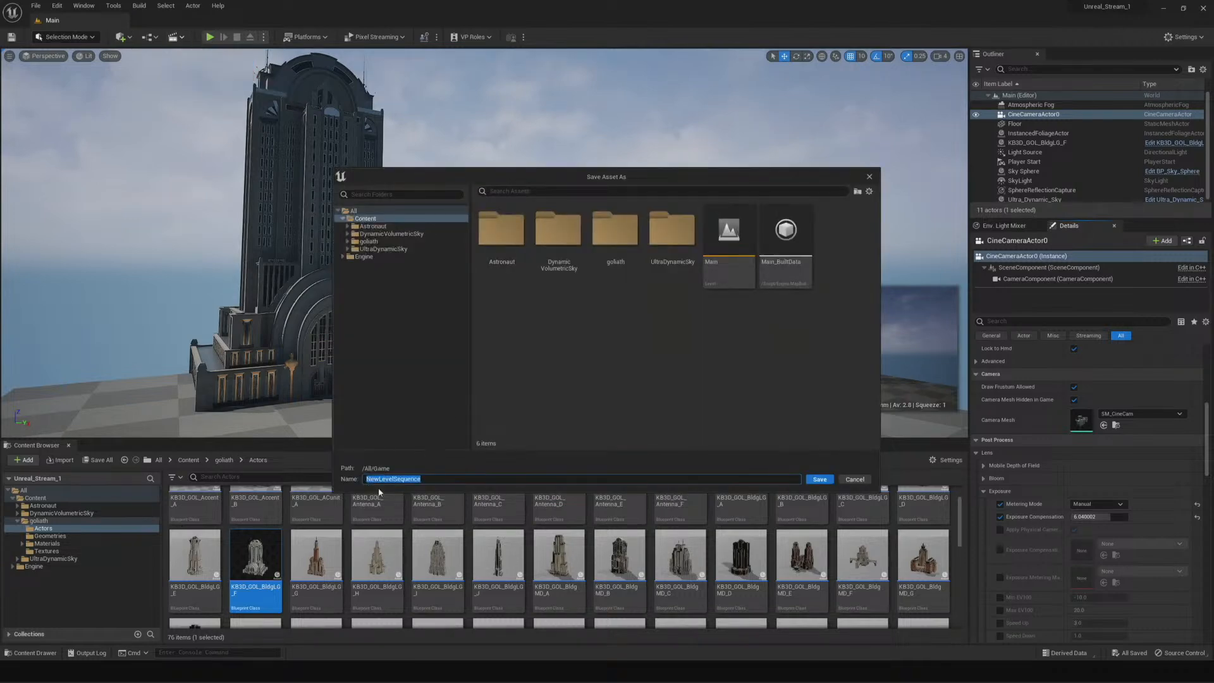
left_click(820, 479)
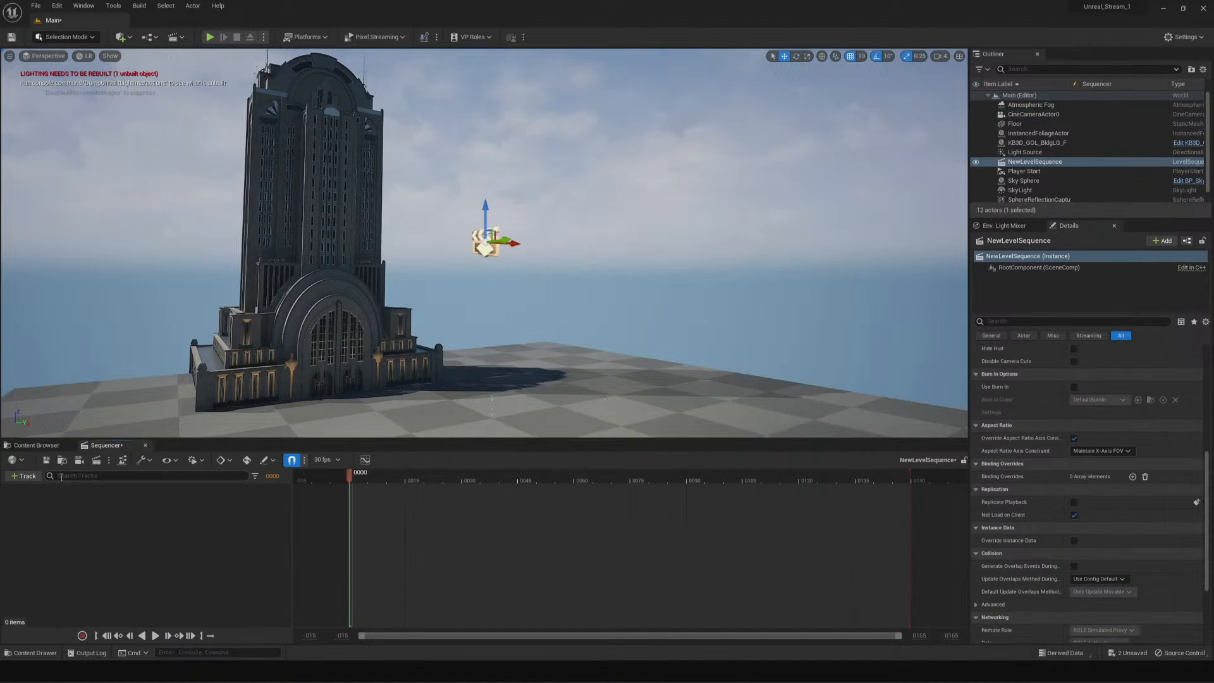
left_click(23, 475)
mouse_move(107, 492)
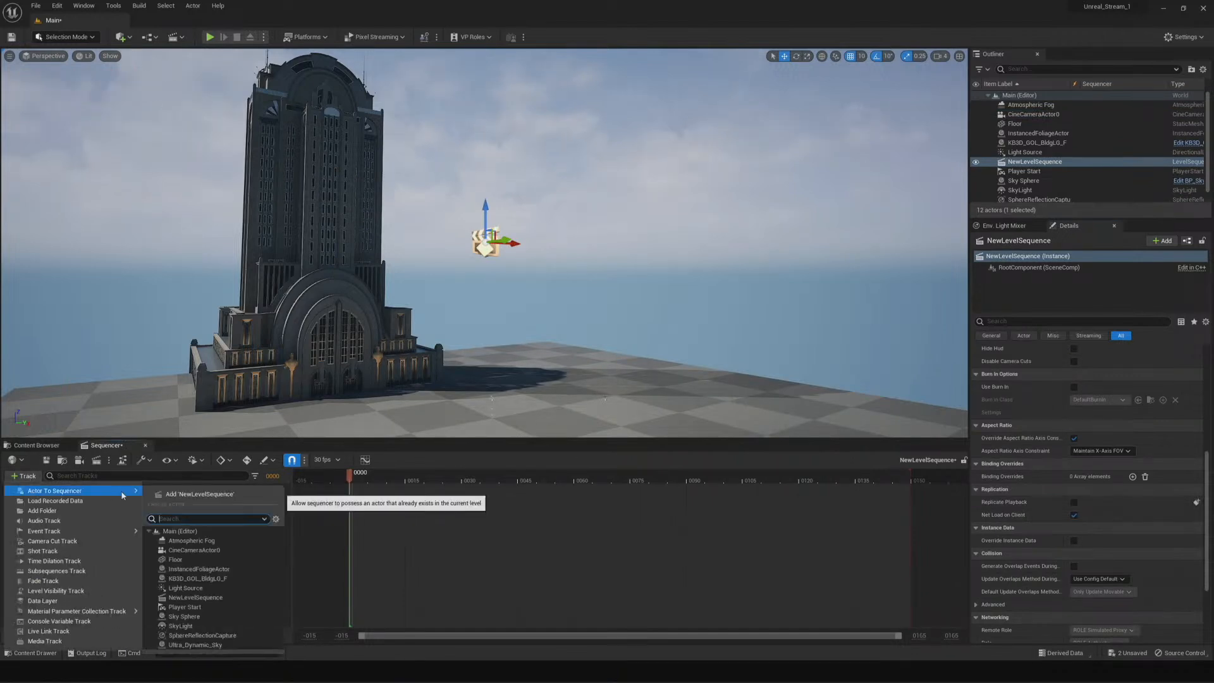
left_click(184, 550)
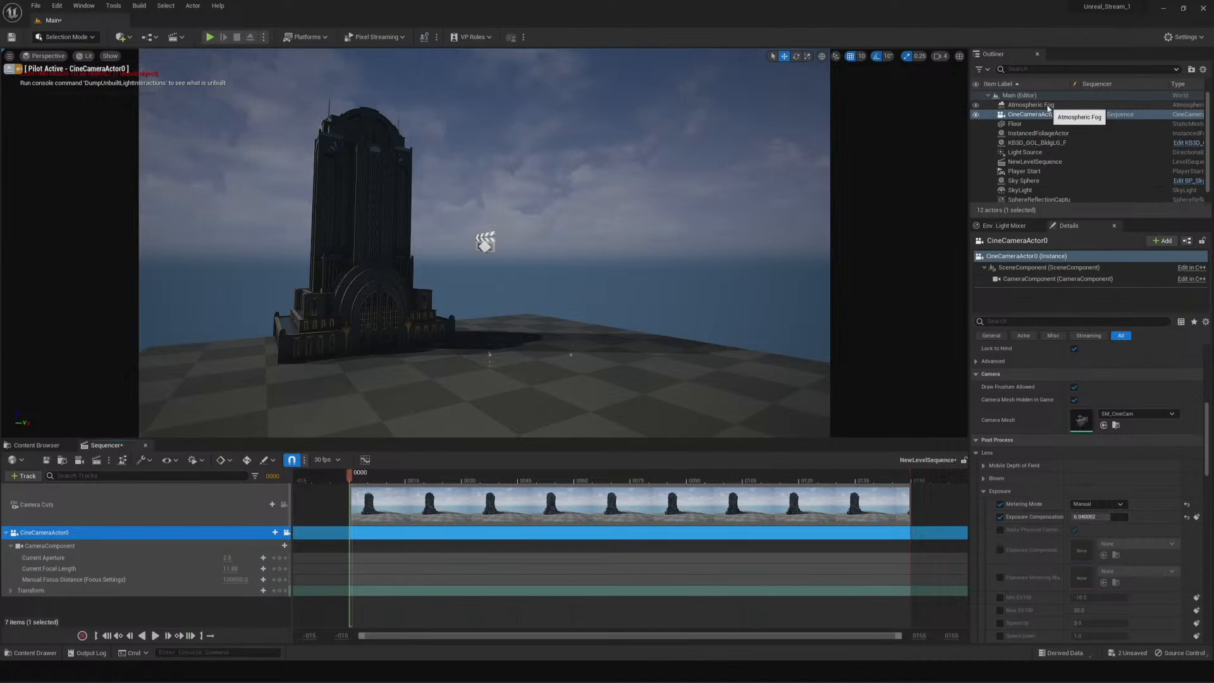
Hide the SphereReflectionCapture actor and raise the Ultra_Dynamic_Sky actor's Overall Intensity to about 1.55
scroll(1040, 193, "down", 1)
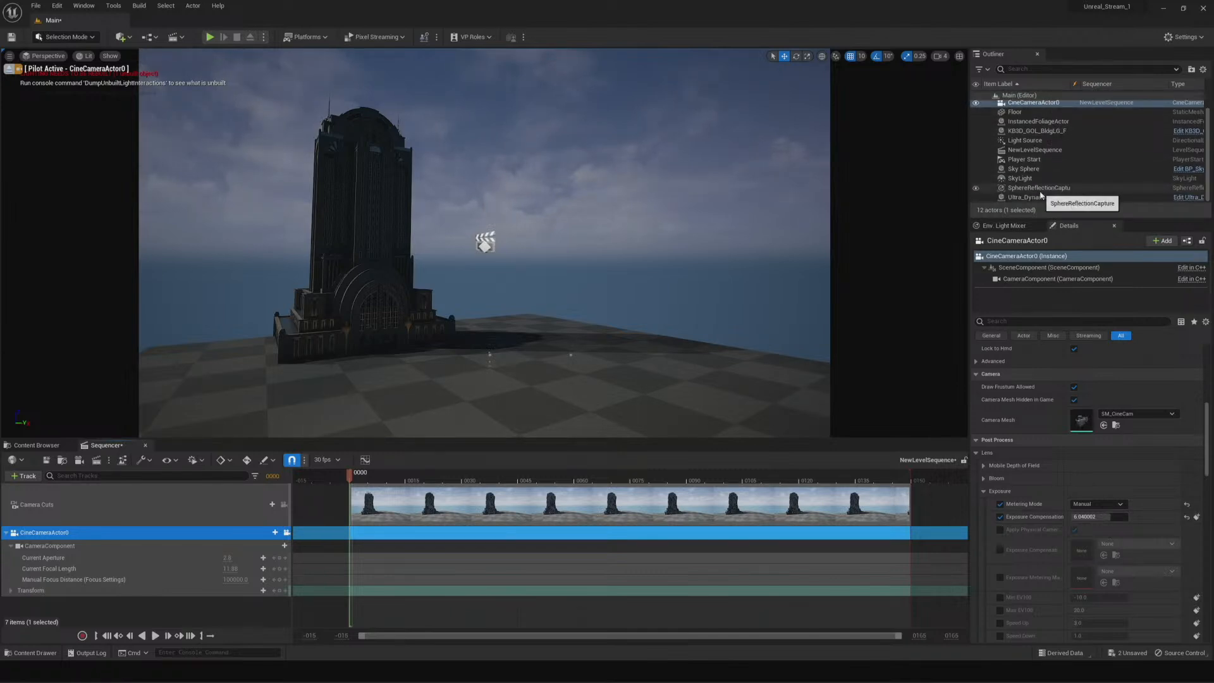
left_click(1036, 198)
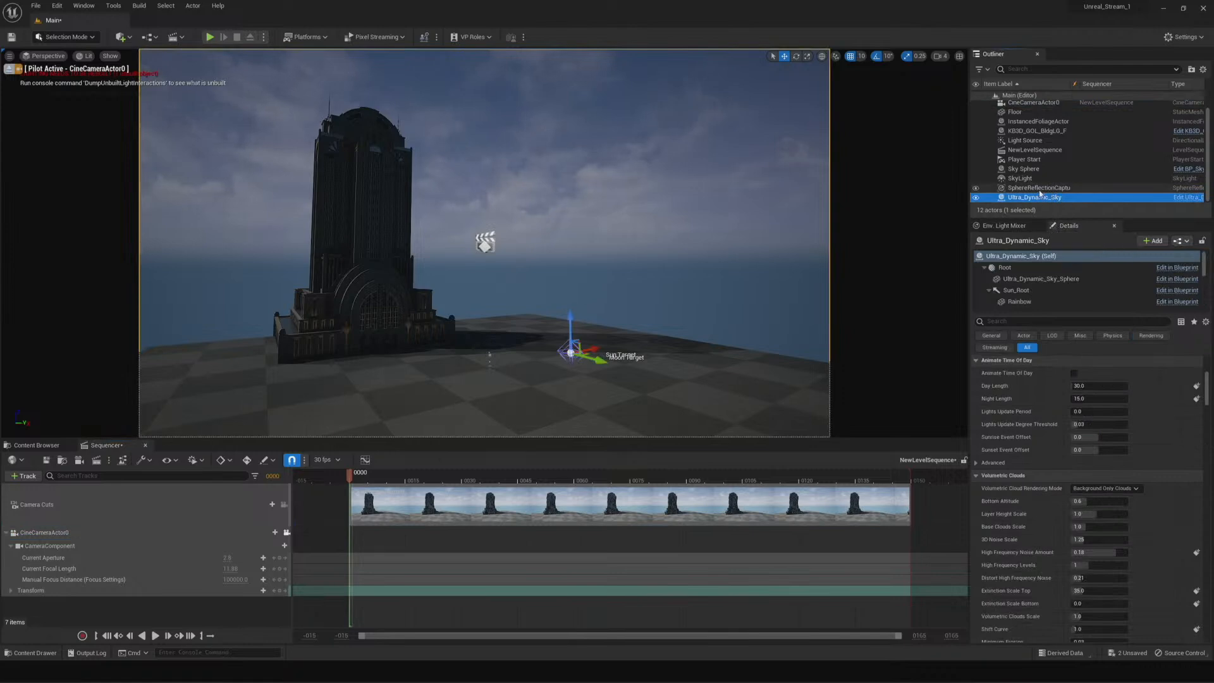
left_click(977, 189)
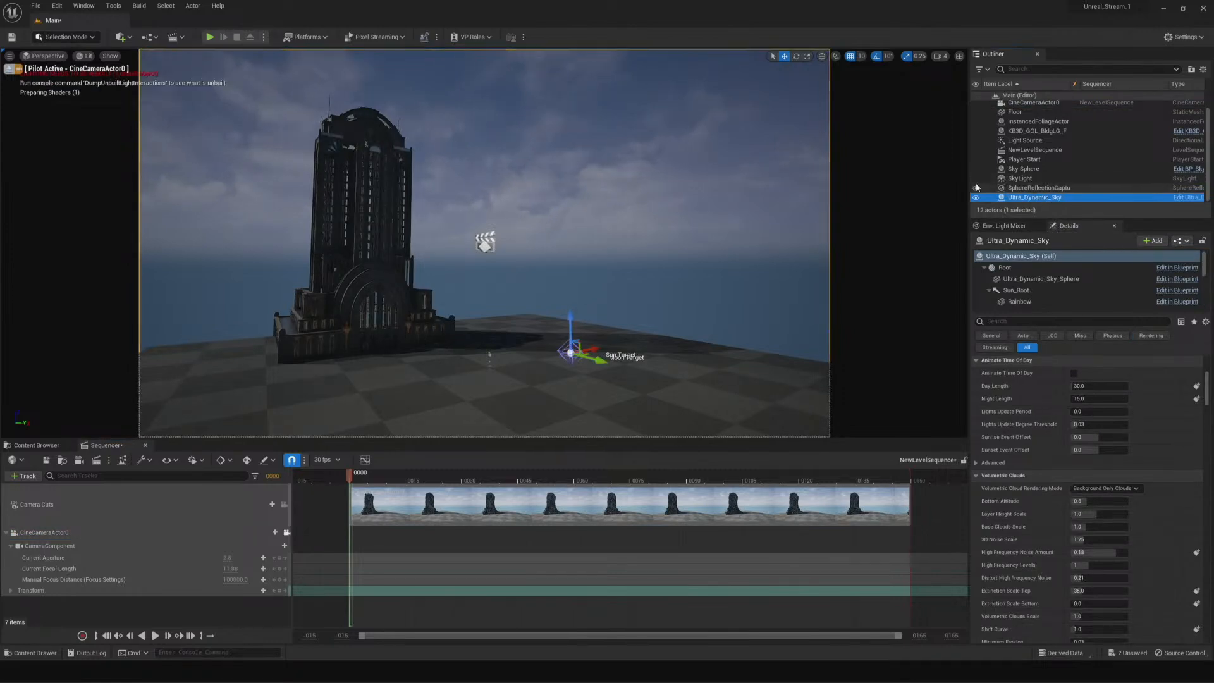
left_click(1012, 198)
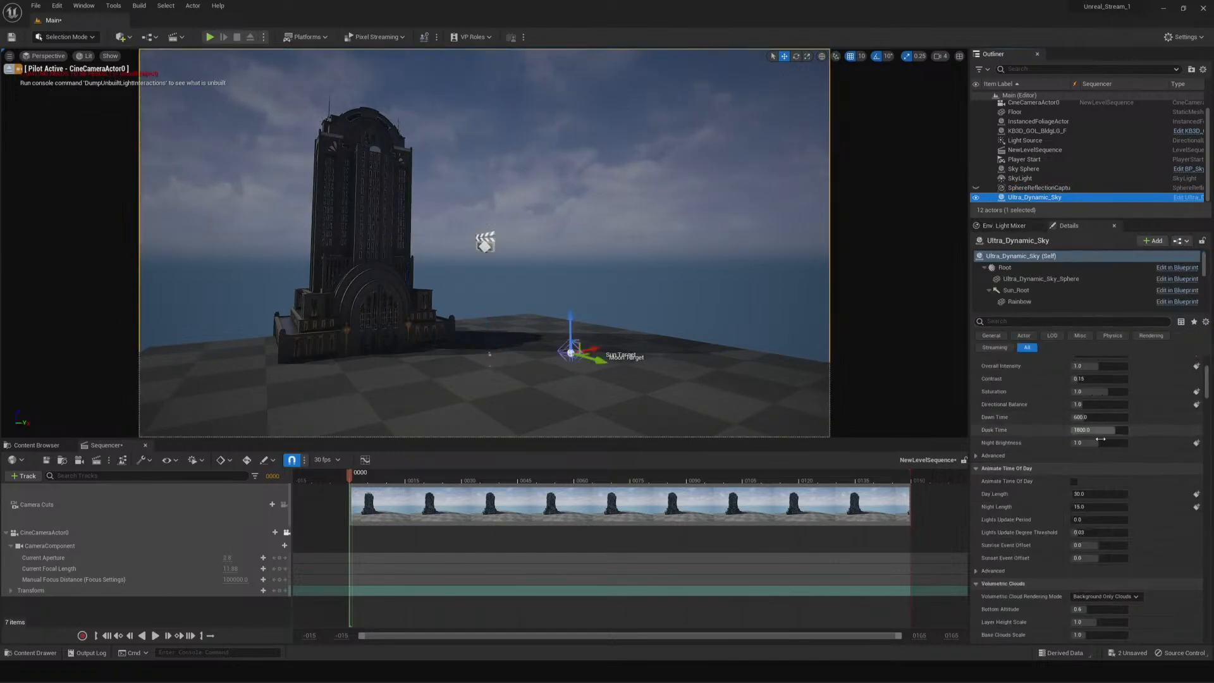
left_click(1097, 368)
left_click_drag(1101, 367, 1131, 366)
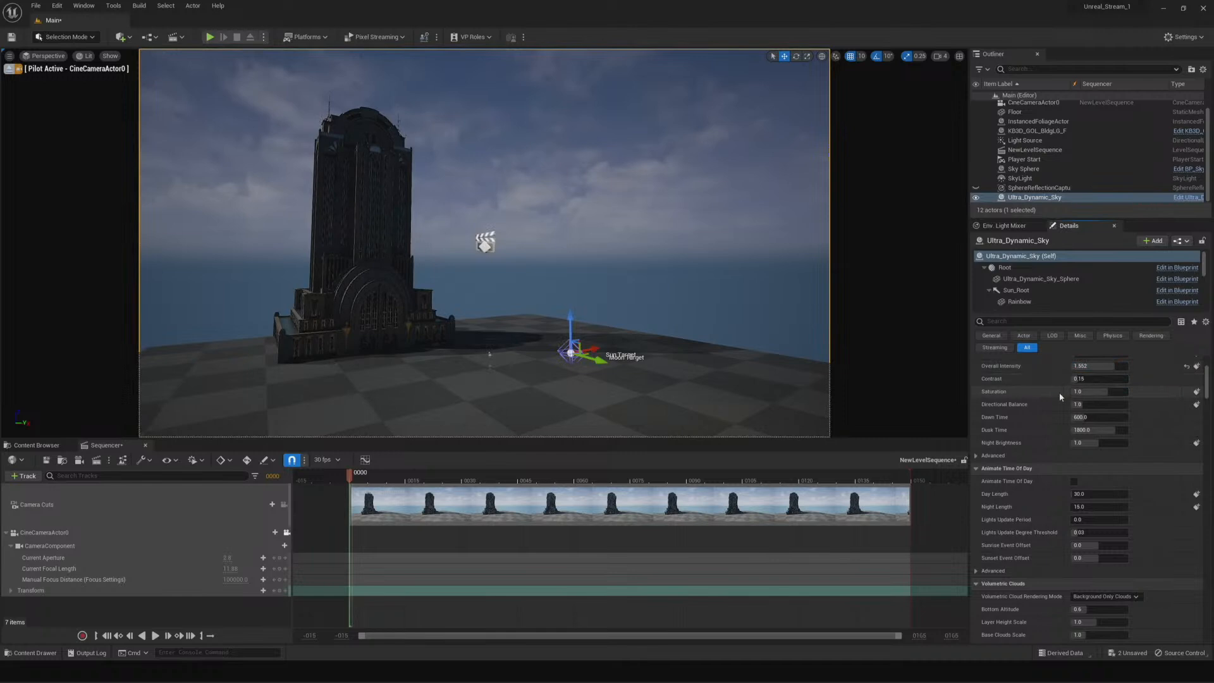
Set the Ultra_Dynamic_Sky actor's Time Of Day to about 864
scroll(1081, 443, "up", 5)
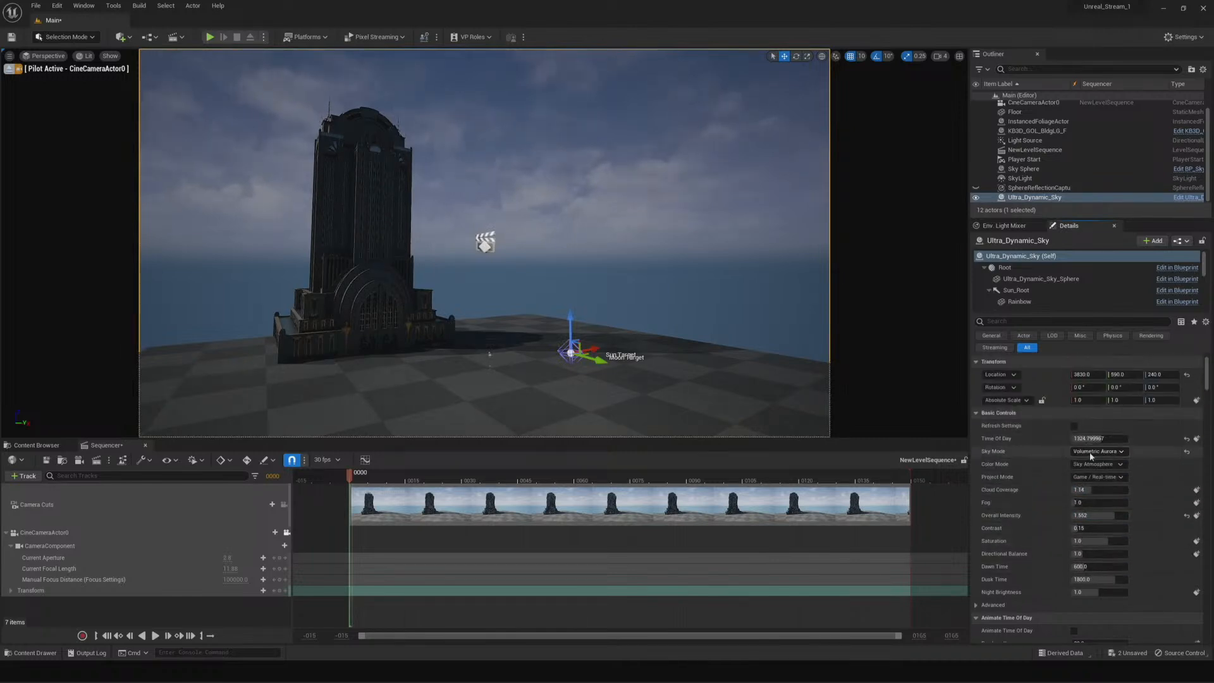
left_click(1092, 438)
left_click_drag(1092, 439, 1077, 439)
left_click(1104, 438)
left_click(1059, 446)
left_click(1094, 438)
type("0")
key("Return")
left_click_drag(1083, 439, 1092, 439)
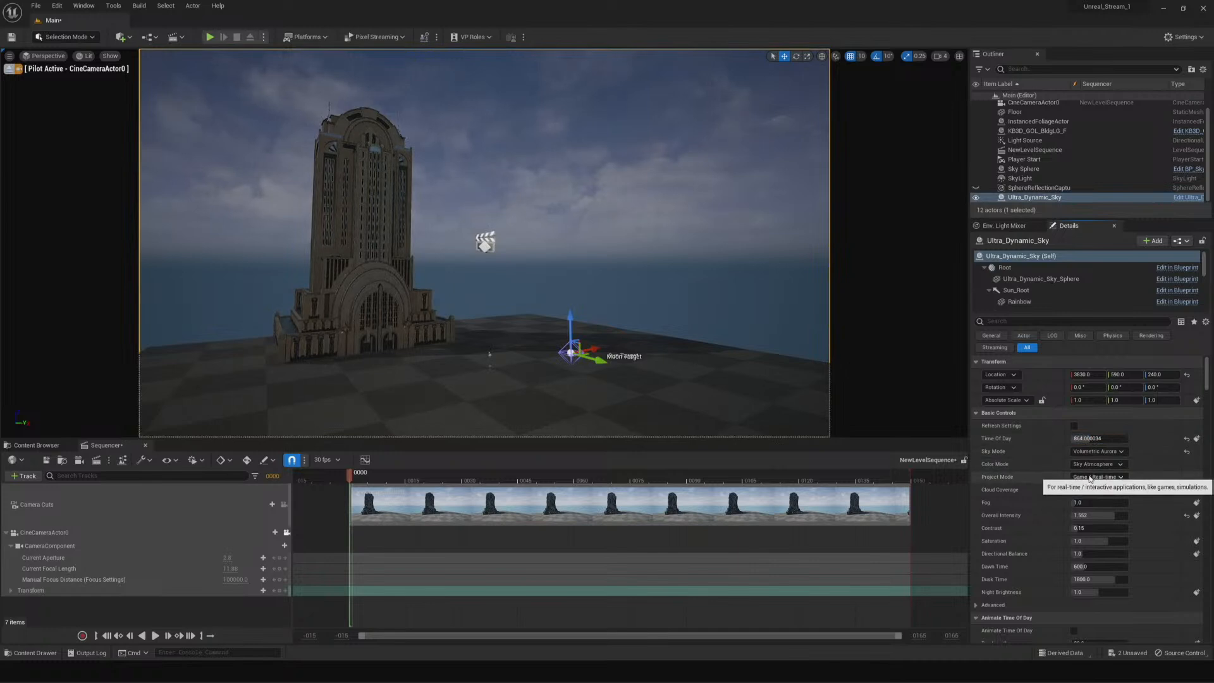
Set the Ultra_Dynamic_Sky actor's Cloud Coverage to 4 and its Sky Mode to Volumetric Clouds
left_click(1107, 493)
type("4")
key("Return")
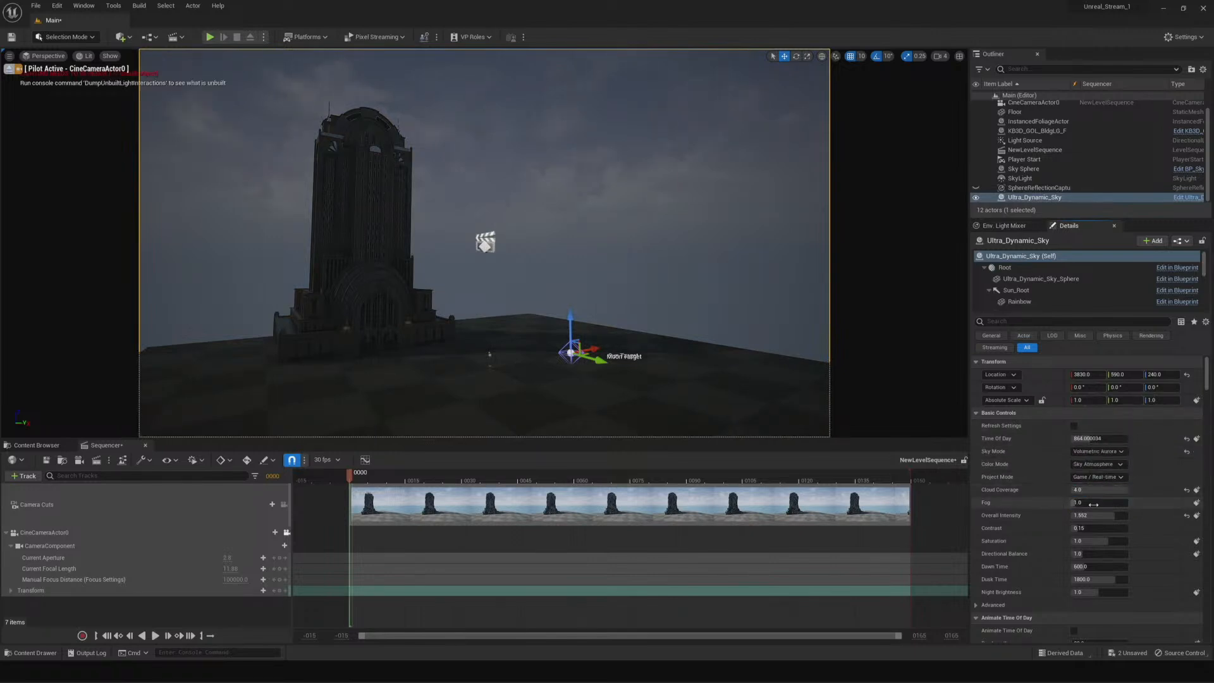
left_click(1098, 451)
left_click(1106, 463)
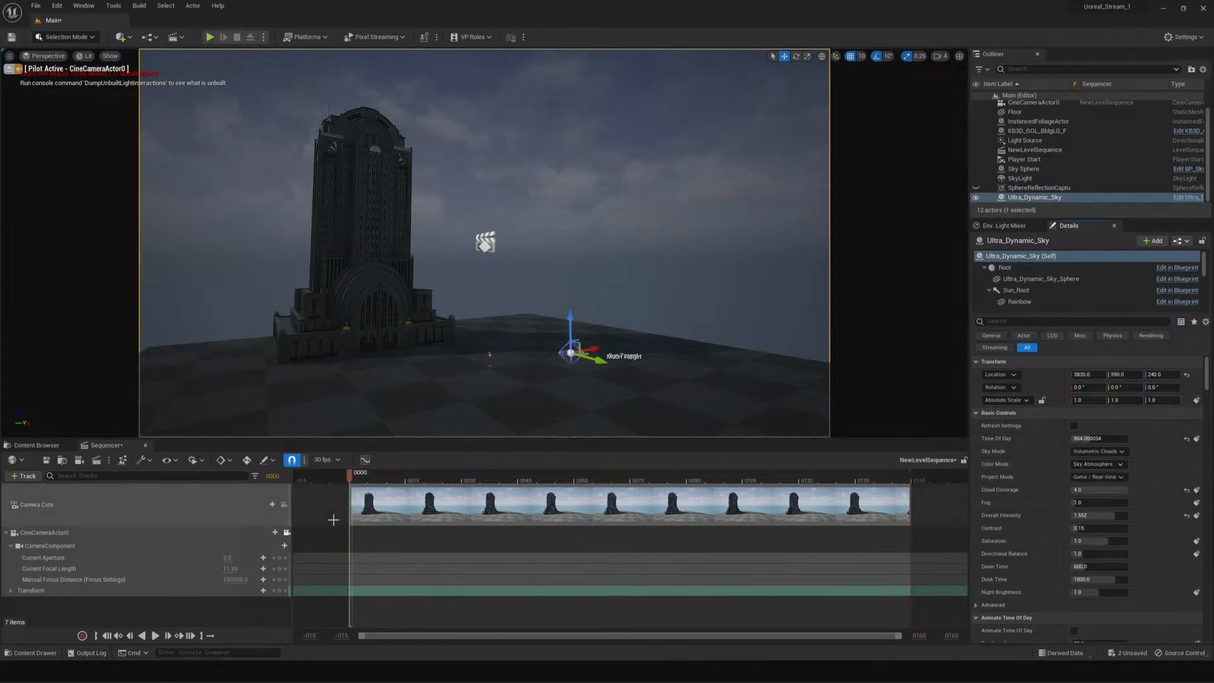
Place the KB3D_GOL_BldgMD_F building from the goliath Actors folder on the floor, at about X 1200, Y 5050
left_click(37, 446)
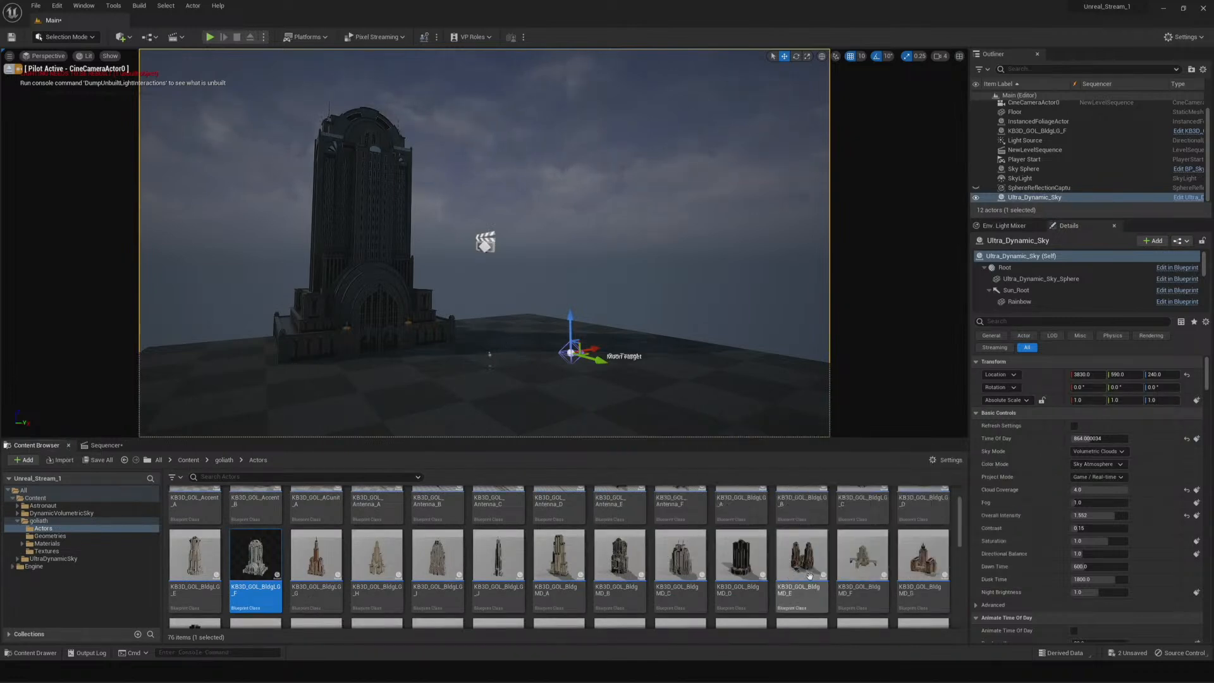
mouse_move(812, 576)
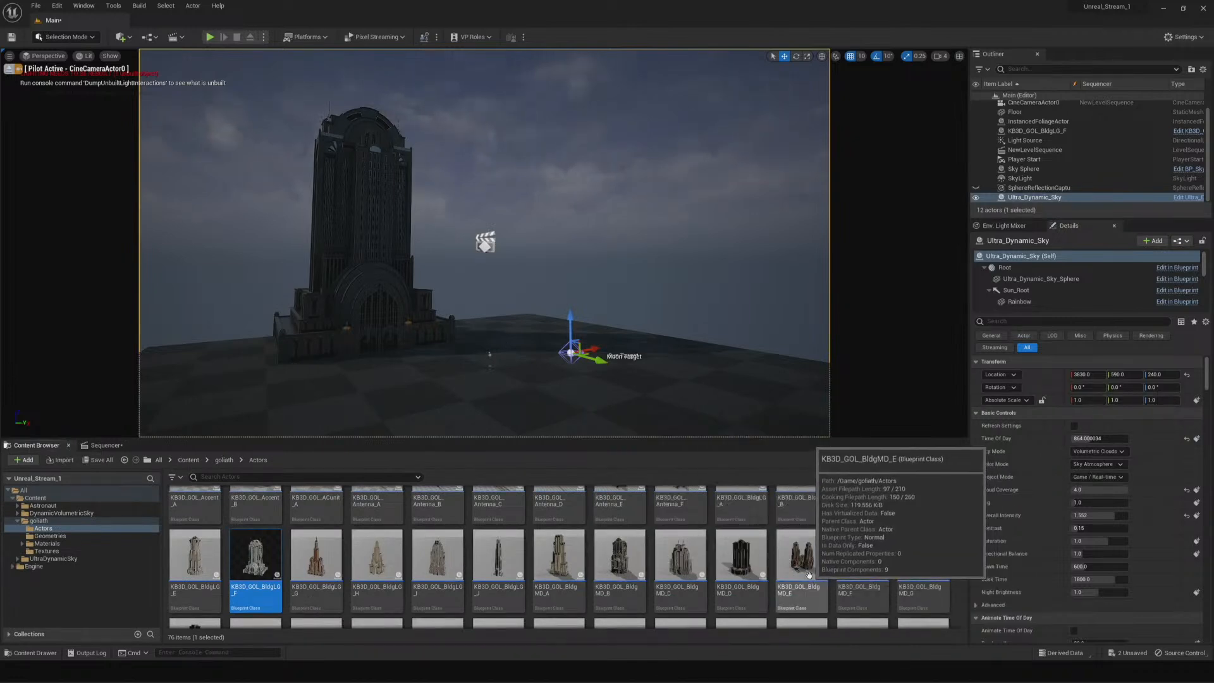
left_click(857, 561)
left_click_drag(856, 562, 614, 398)
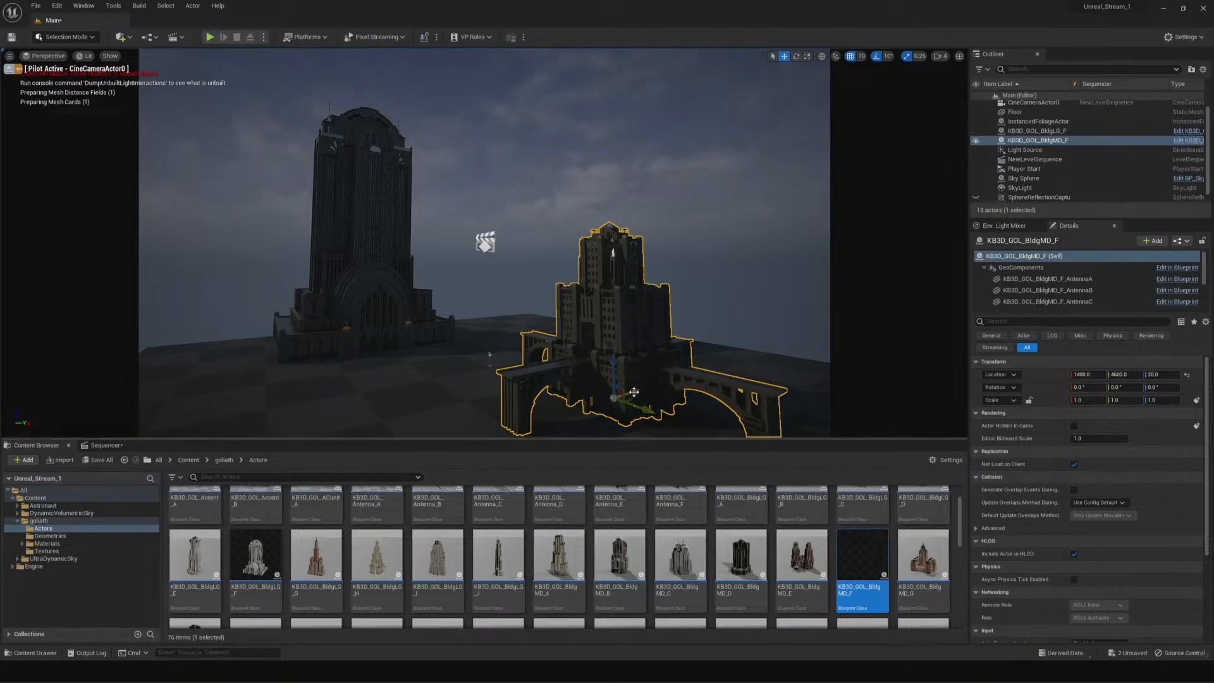
left_click_drag(634, 392, 653, 412)
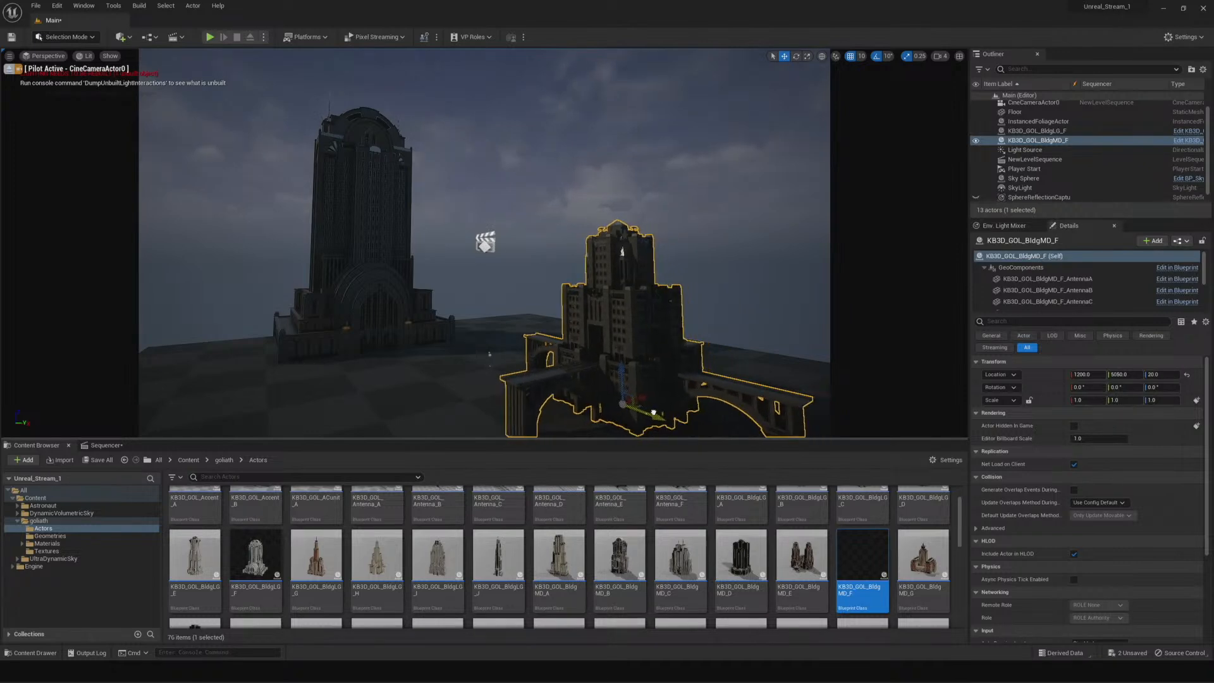
Try the 12mm Prime f/2.8 and 30mm Prime f/1.4 lens presets on CineCameraActor0
left_click(1037, 103)
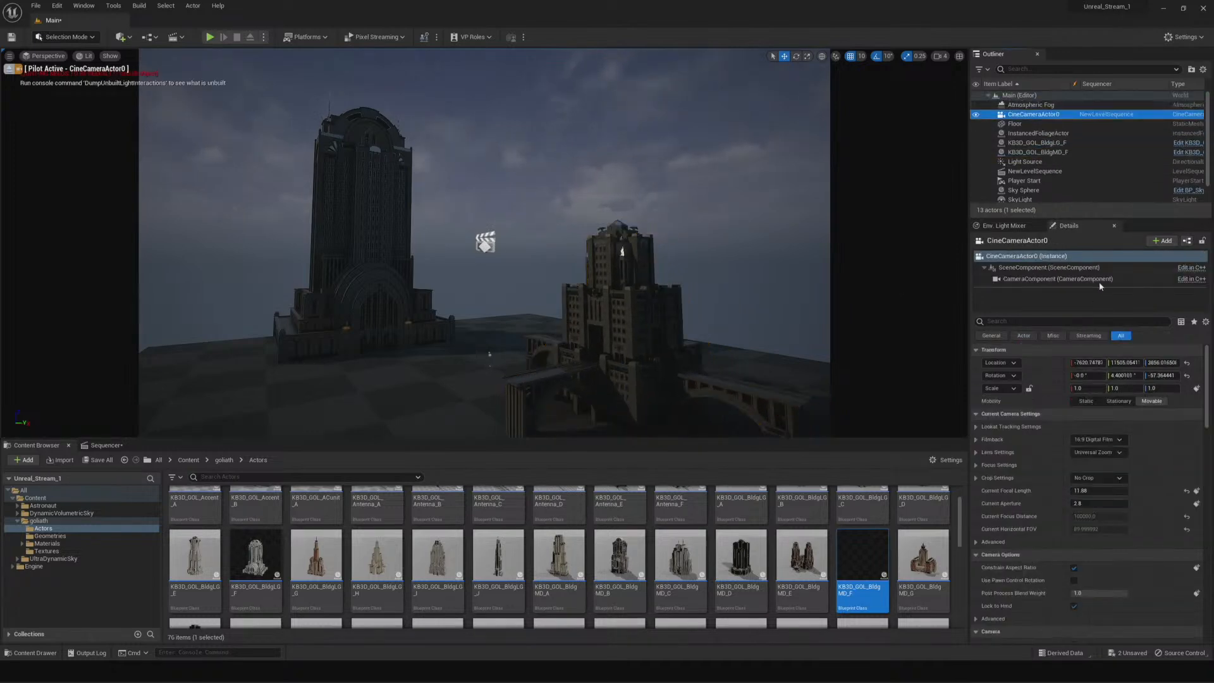
left_click(1119, 452)
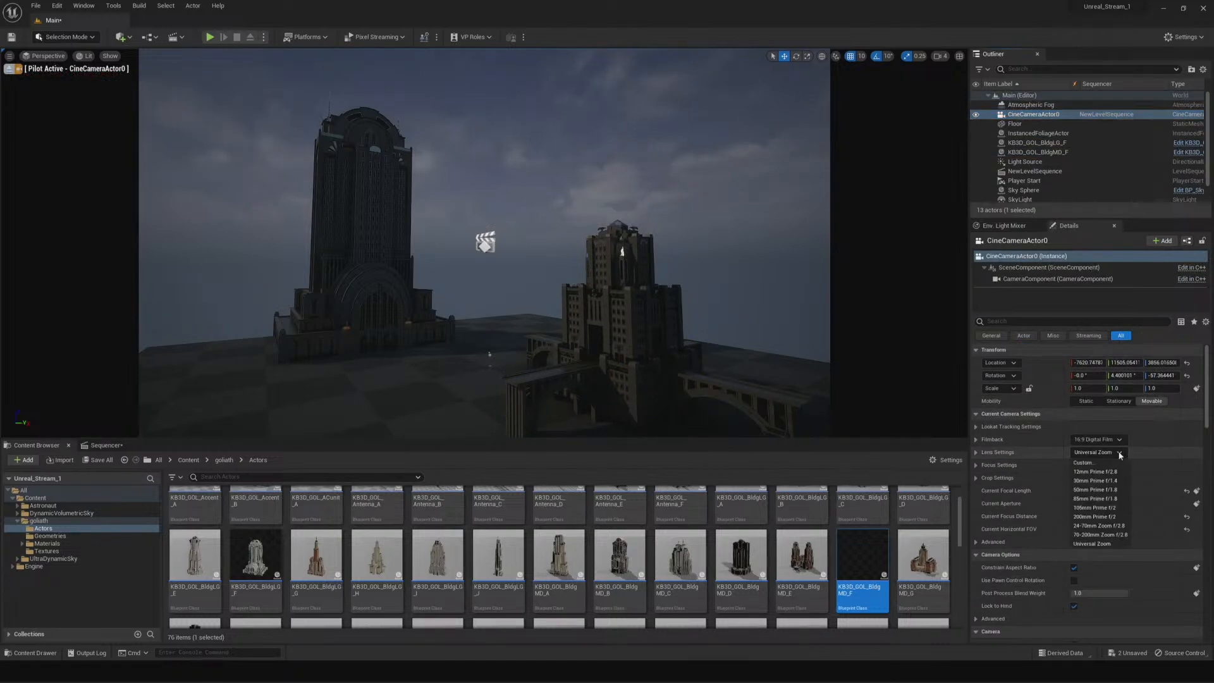
left_click(1100, 473)
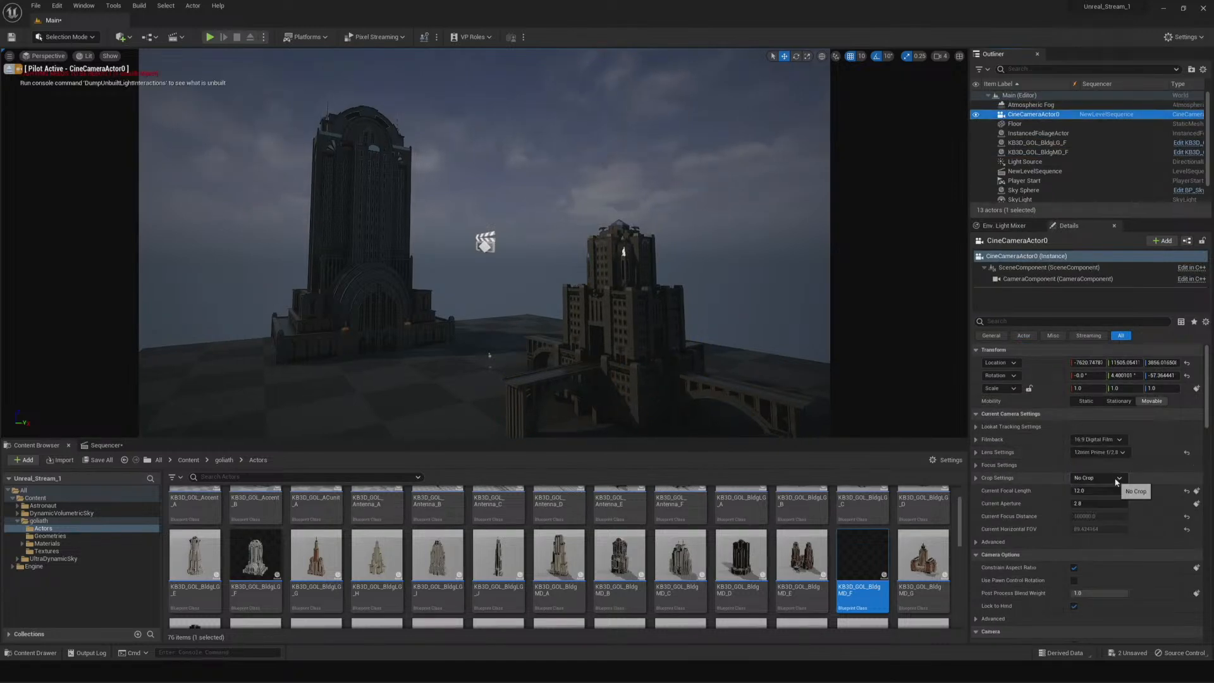
left_click(1125, 453)
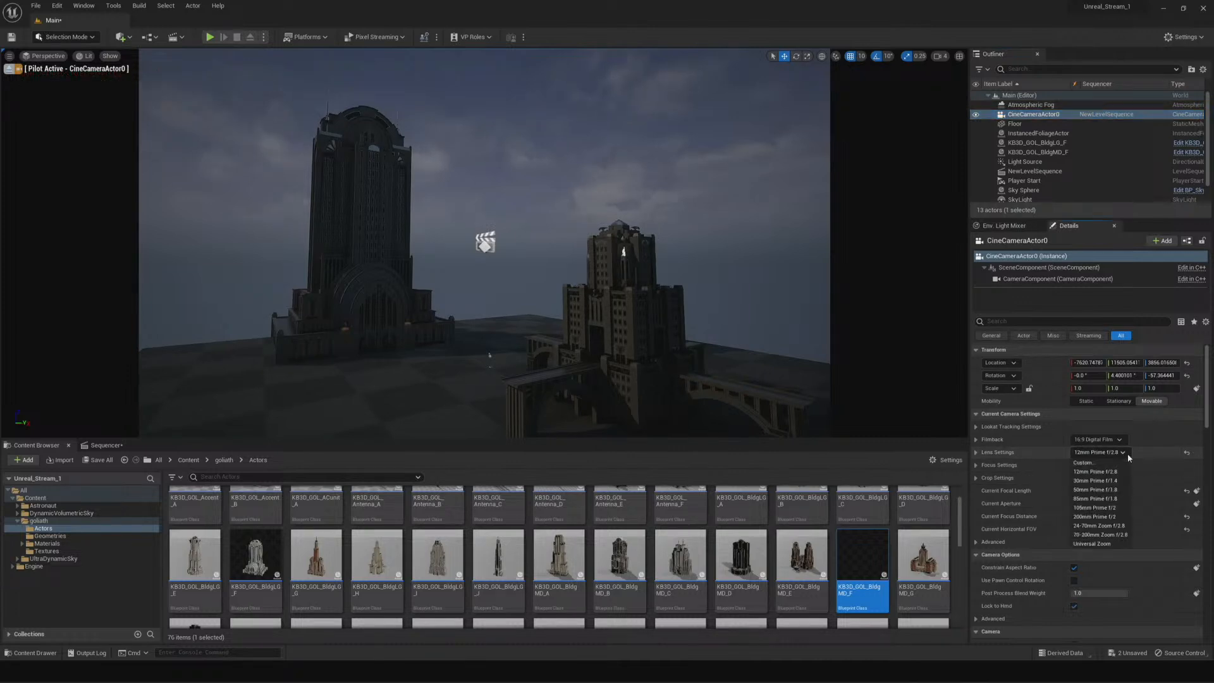
left_click(1112, 481)
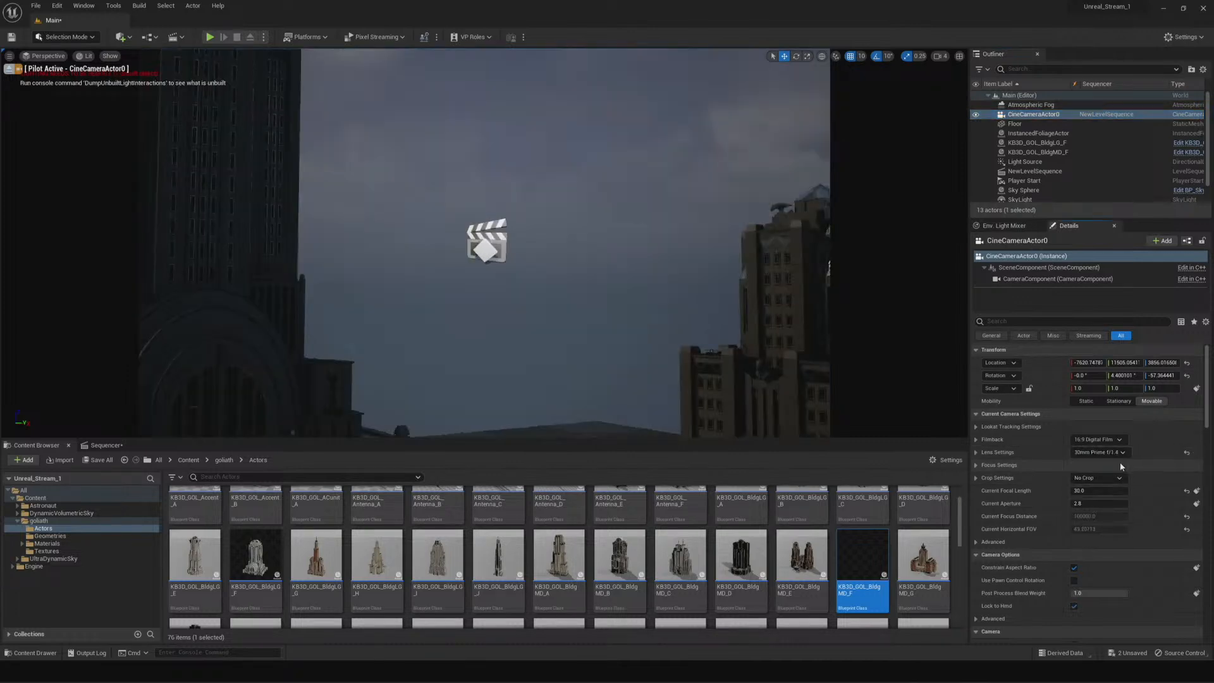
left_click(1123, 454)
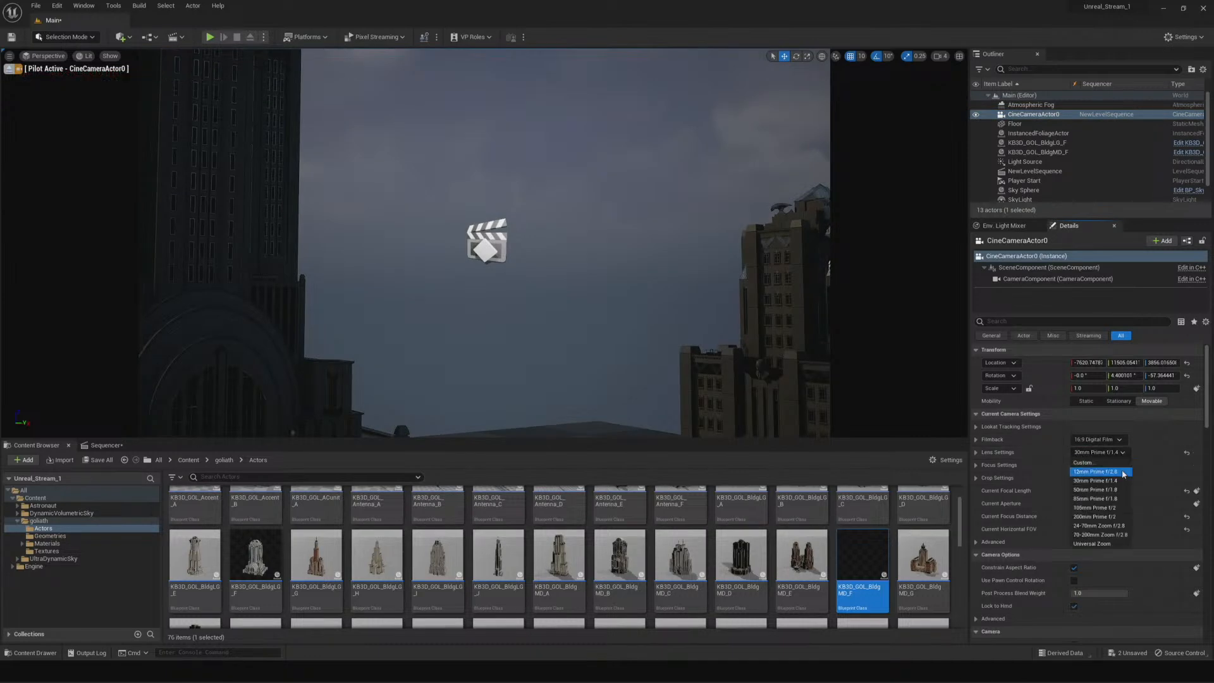
left_click(1122, 472)
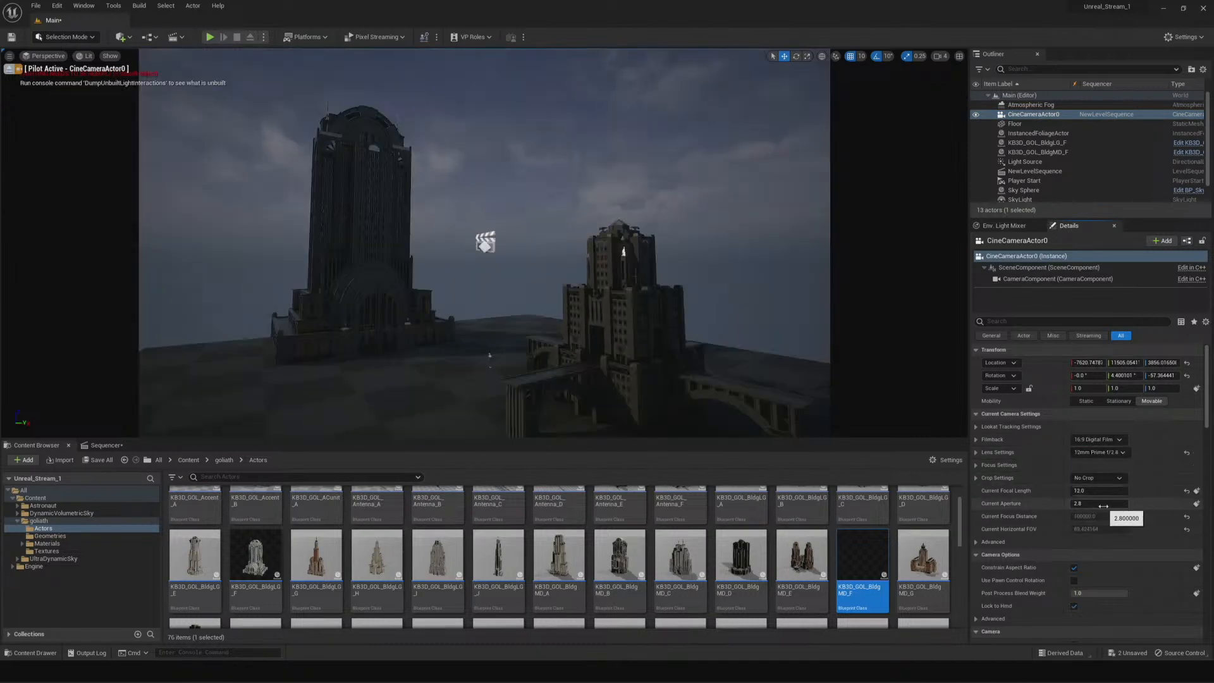
Expand CineCameraActor0's lens settings and set its lens preset to 85mm Prime f/1.8
left_click(1102, 505)
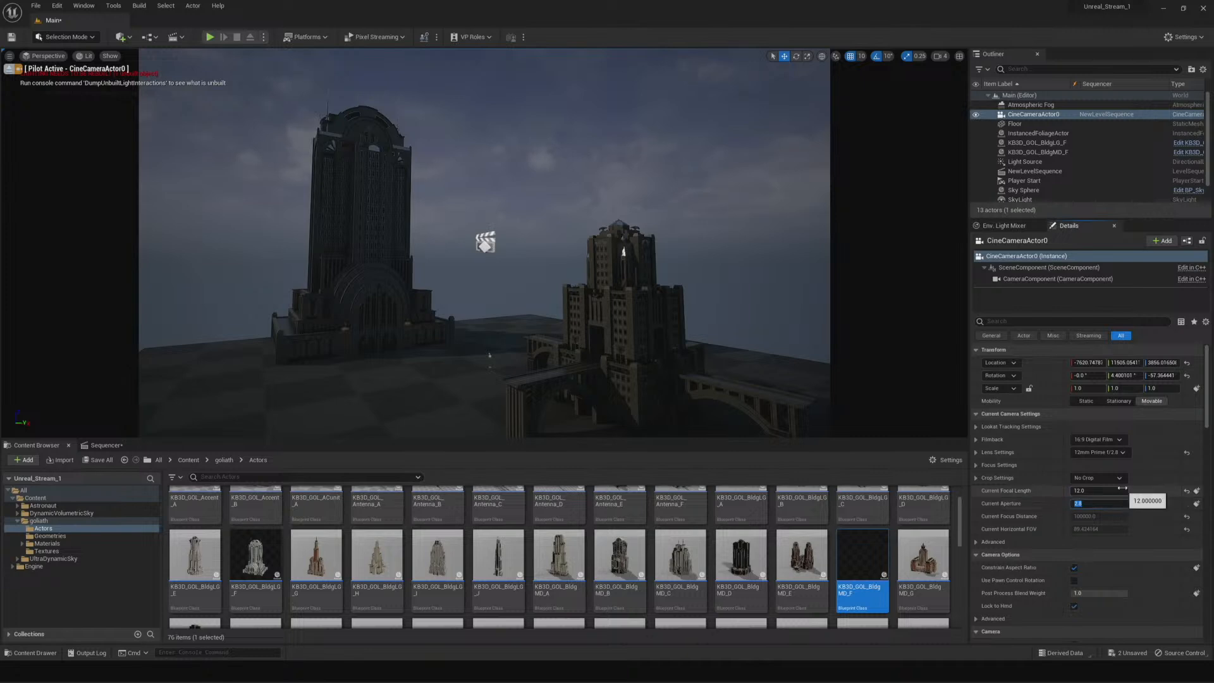
left_click(1124, 452)
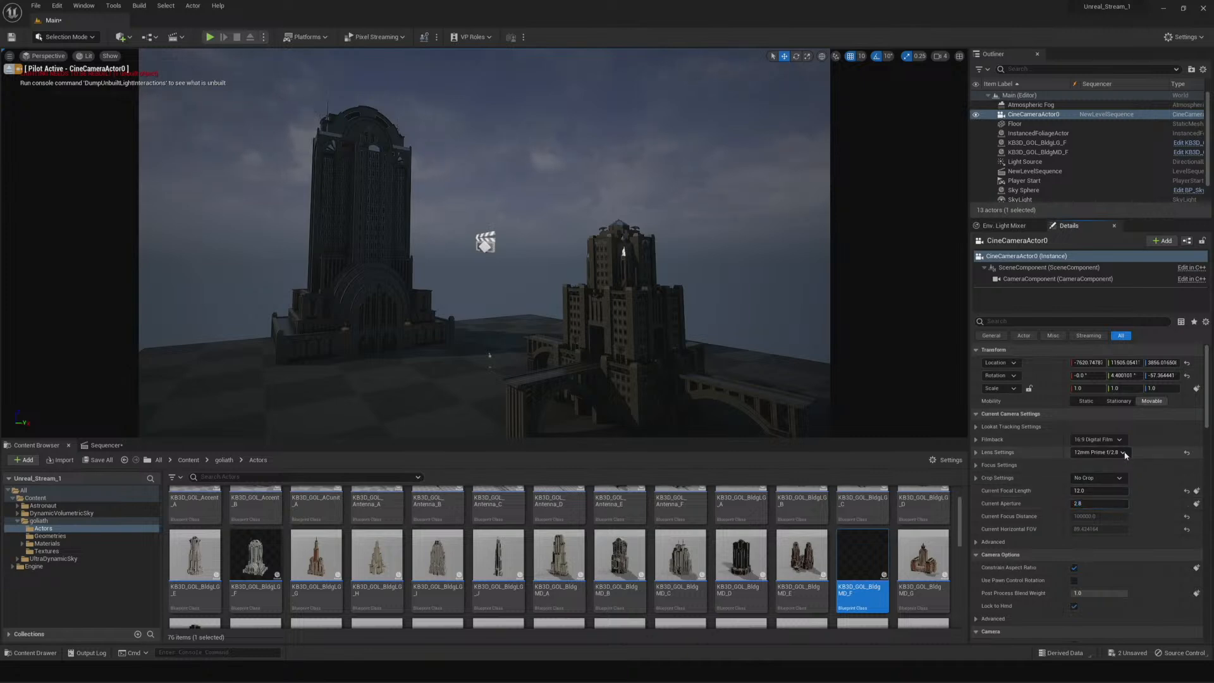
left_click(1123, 453)
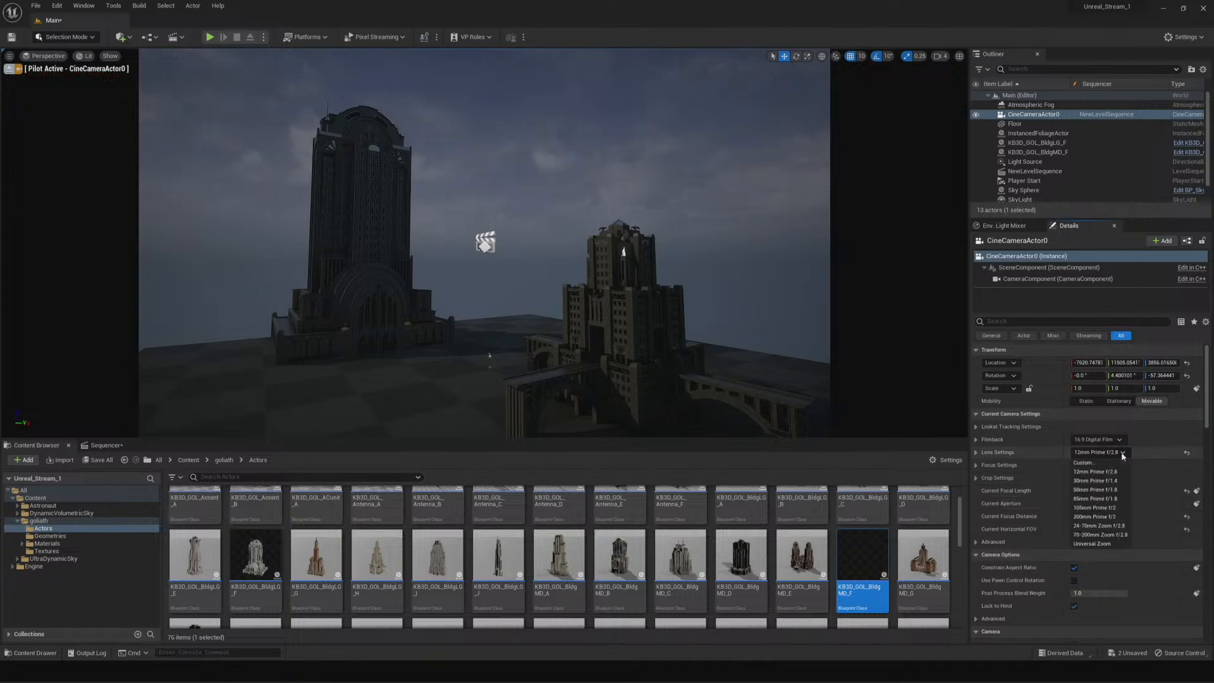
left_click(976, 453)
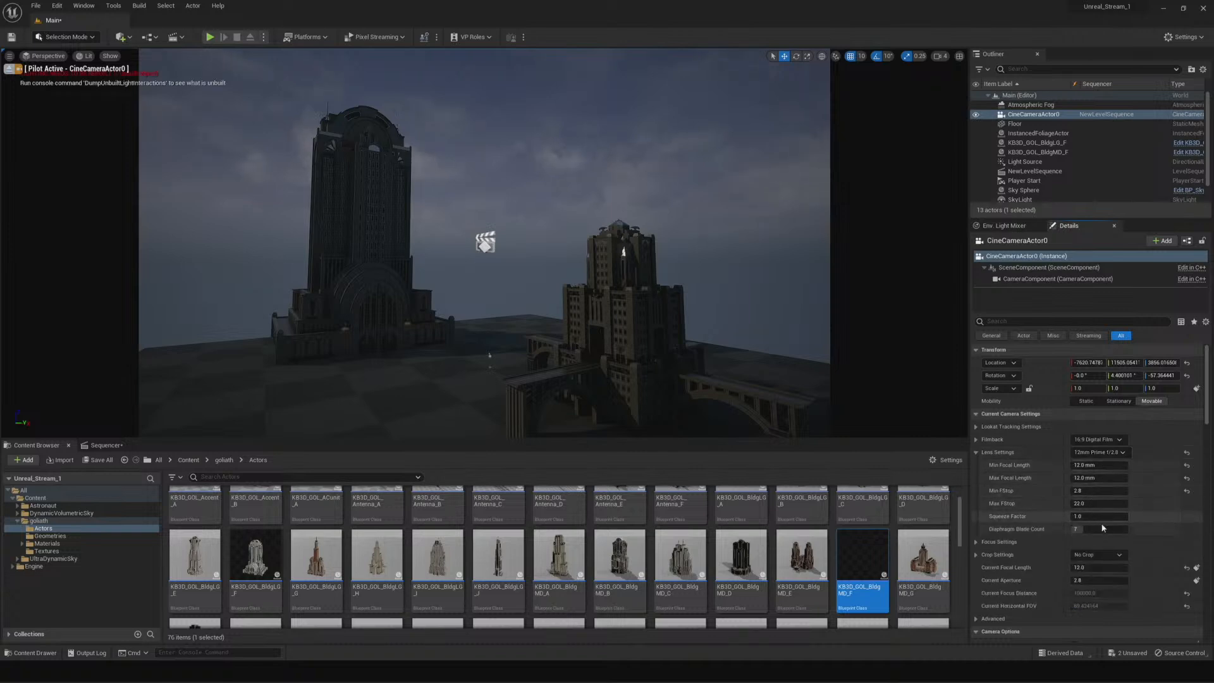
left_click(1114, 455)
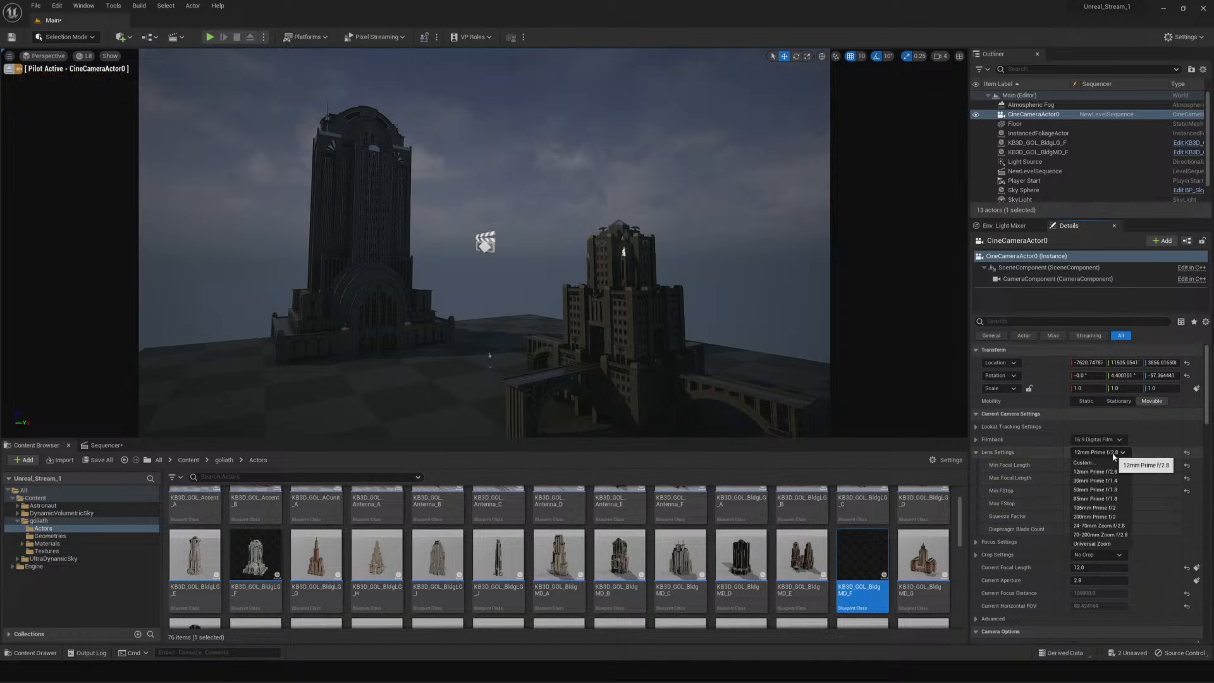
left_click(1125, 499)
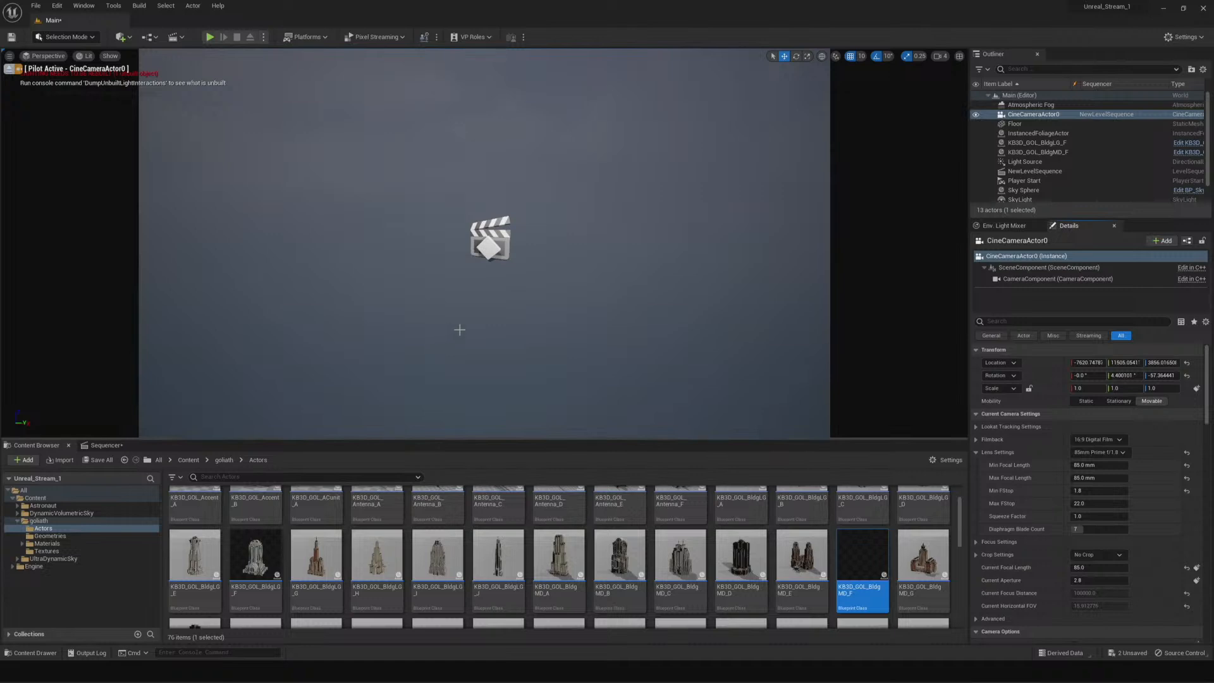
Switch the level view from the default layout to the Cinematic Viewport
scroll(505, 341, "down", 3)
scroll(505, 341, "up", 1)
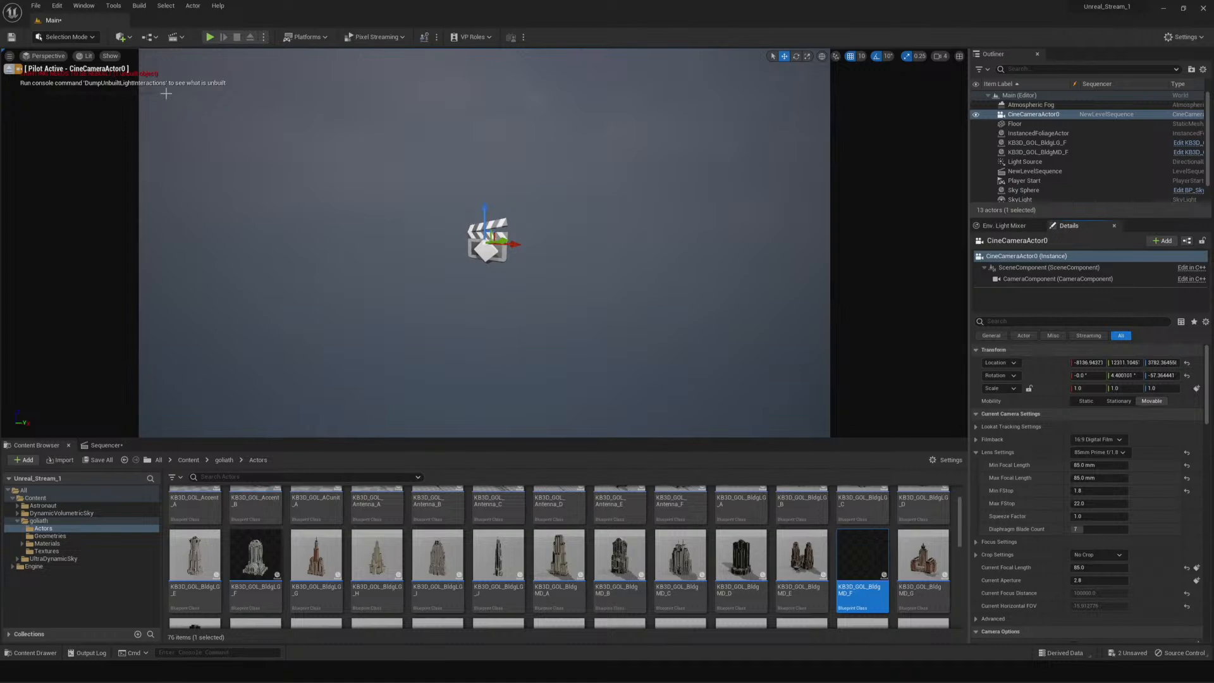
left_click(48, 56)
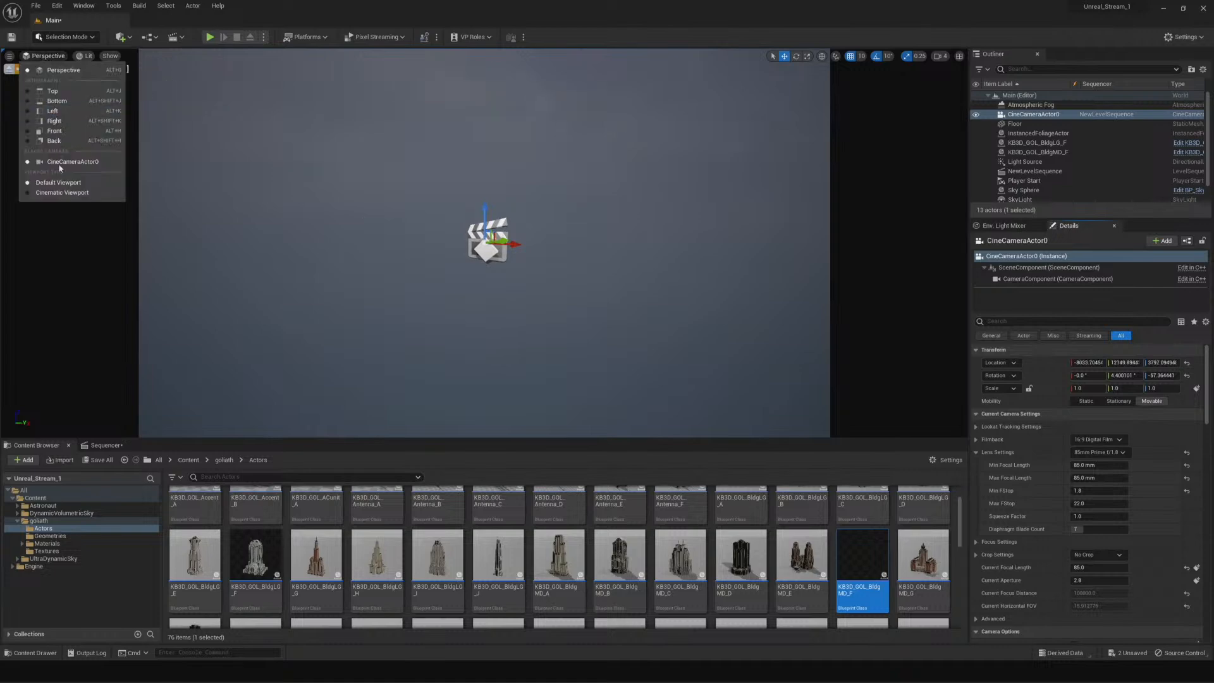
left_click(62, 192)
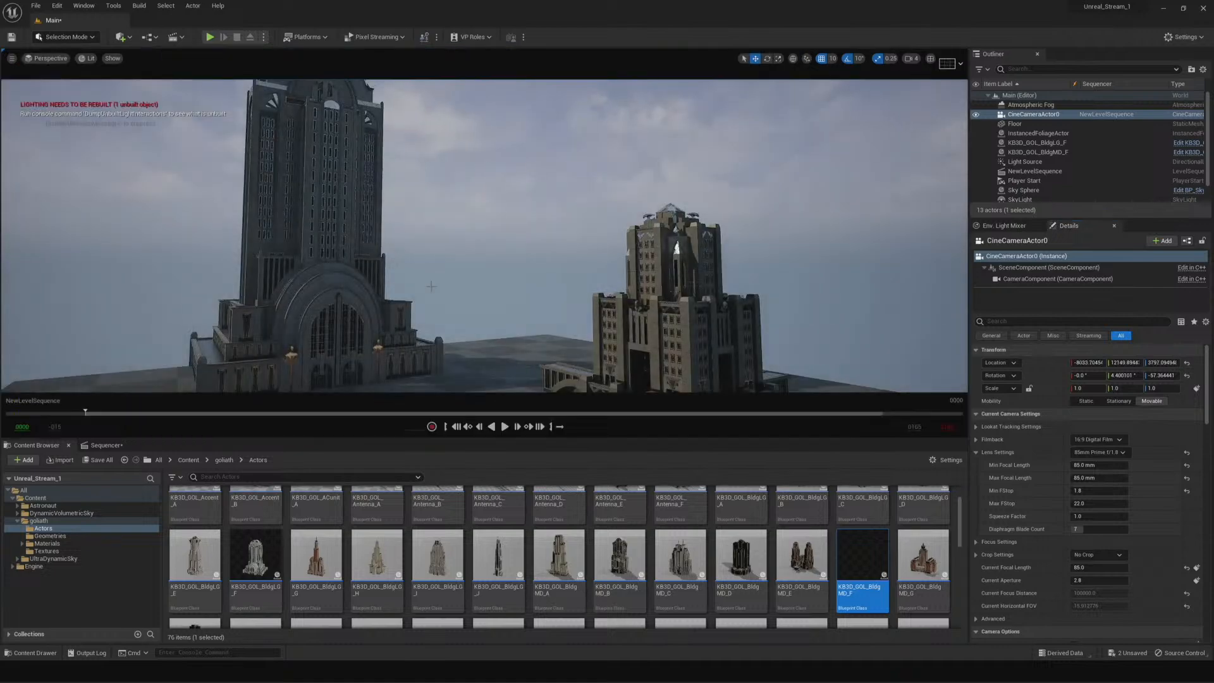
Pull CineCameraActor0 back from the buildings along the Y axis, past the edge of the floor
right_click_drag(484, 236, 548, 248)
mouse_move(484, 235)
right_mouse_down()
mouse_move(461, 241)
mouse_move(475, 257)
mouse_move(461, 249)
mouse_move(531, 232)
mouse_move(521, 233)
mouse_move(525, 266)
mouse_move(509, 268)
mouse_move(500, 240)
right_mouse_up()
left_click(1028, 114)
right_click_drag(481, 241, 479, 281)
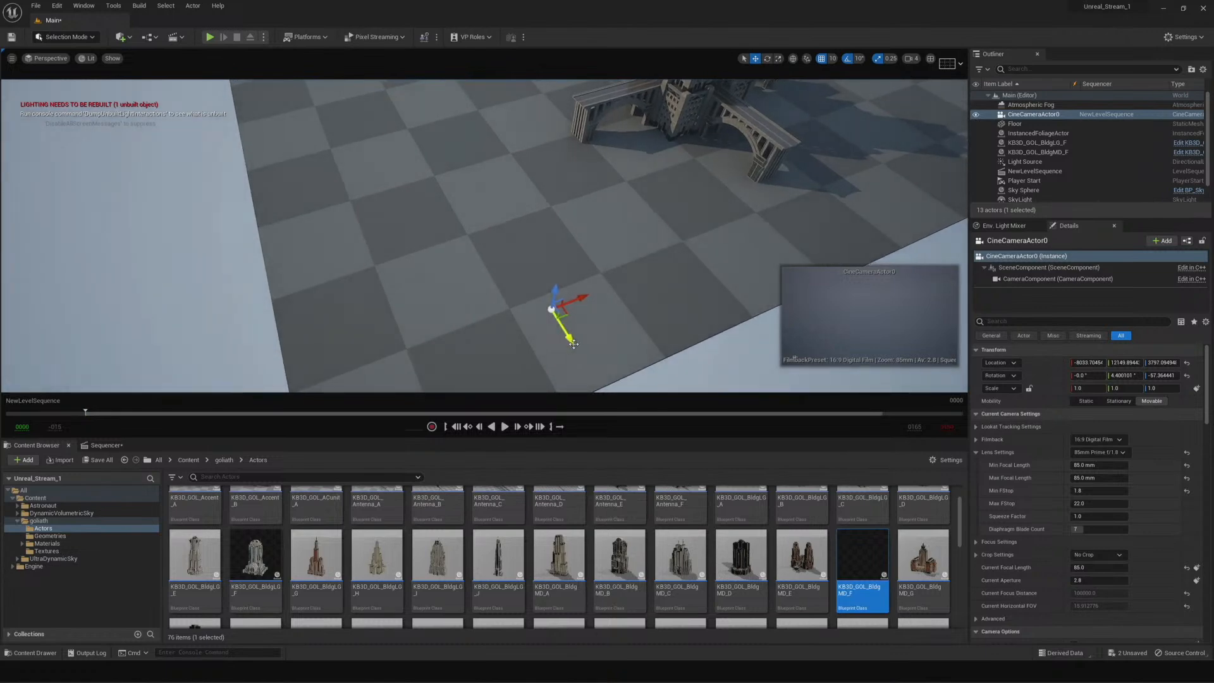
left_click_drag(569, 340, 651, 384)
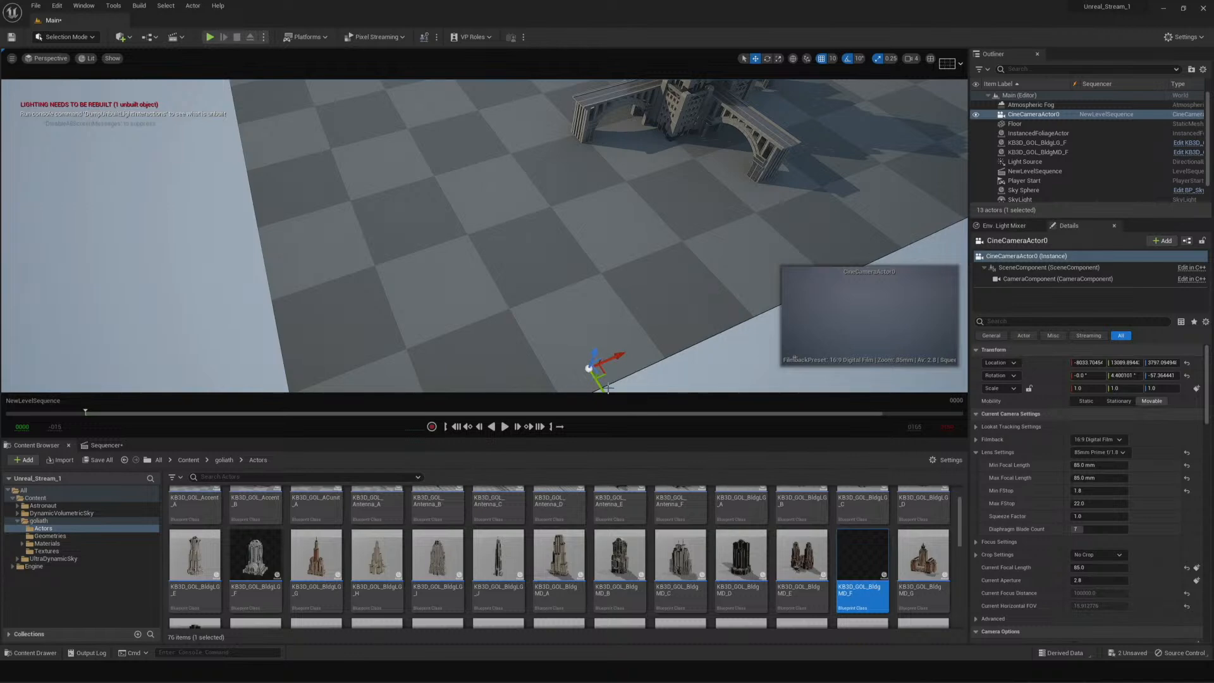
left_click_drag(604, 388, 639, 430)
Set CineCameraActor0's location to about X -29843, Y 44261, Z 698
left_click_drag(1124, 362, 1207, 362)
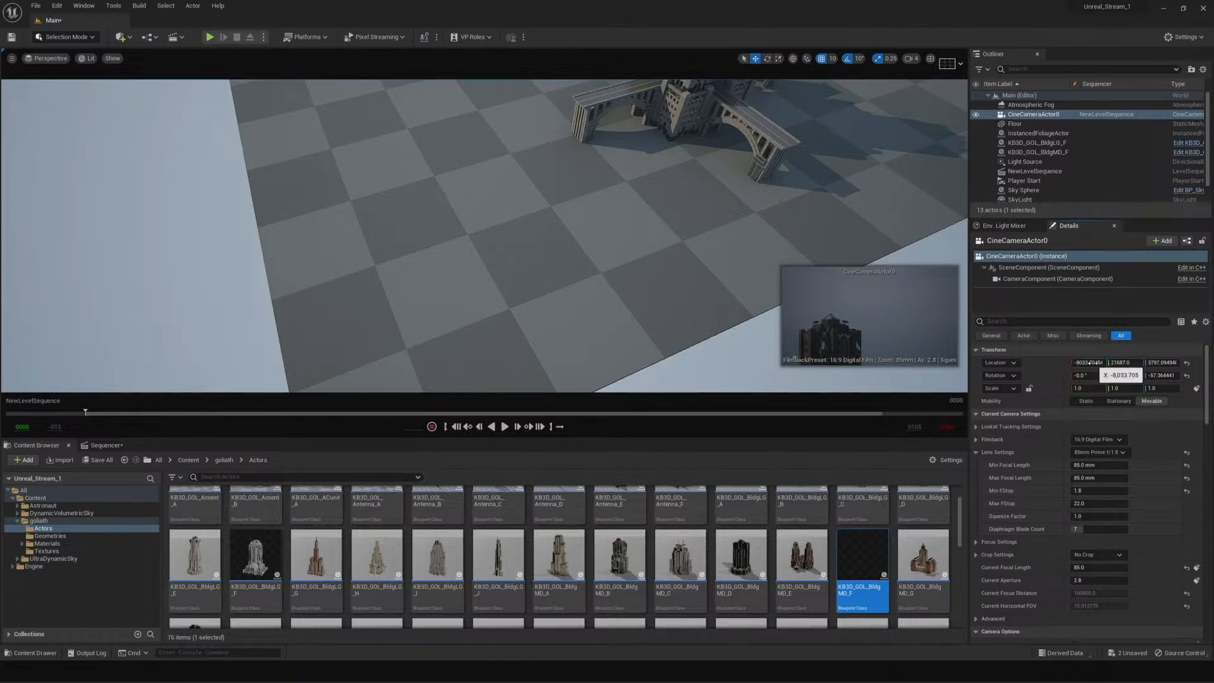
left_click_drag(1162, 363, 1081, 362)
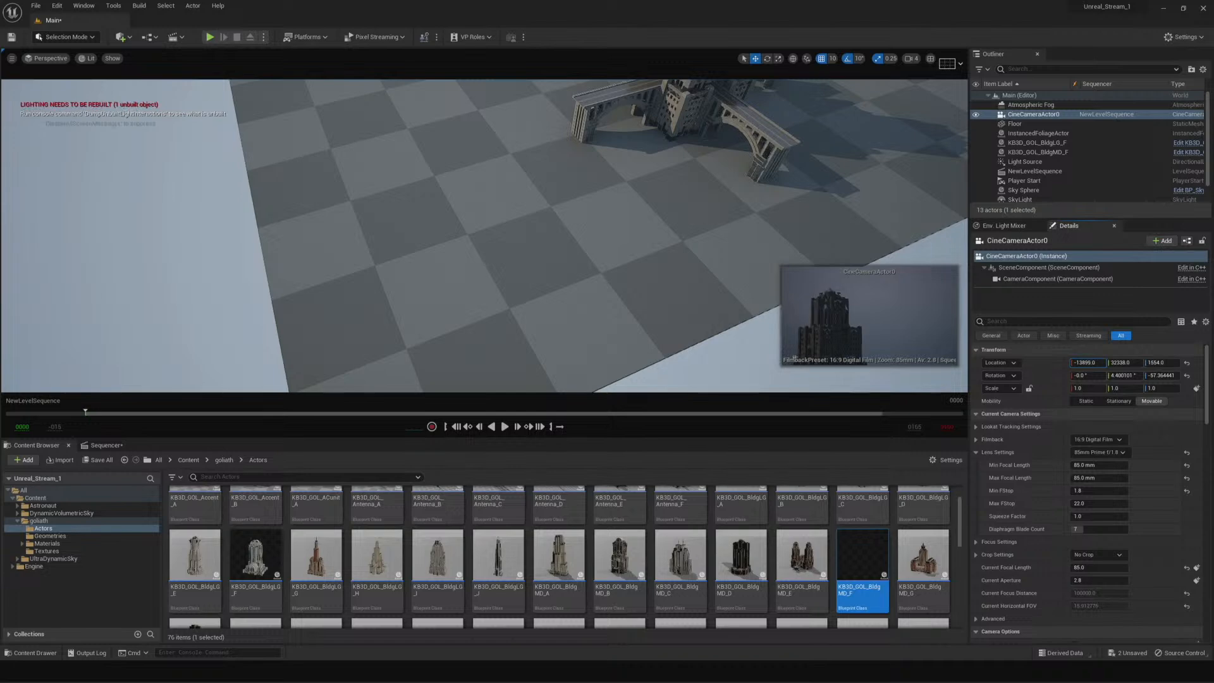
left_click_drag(1162, 362, 1158, 363)
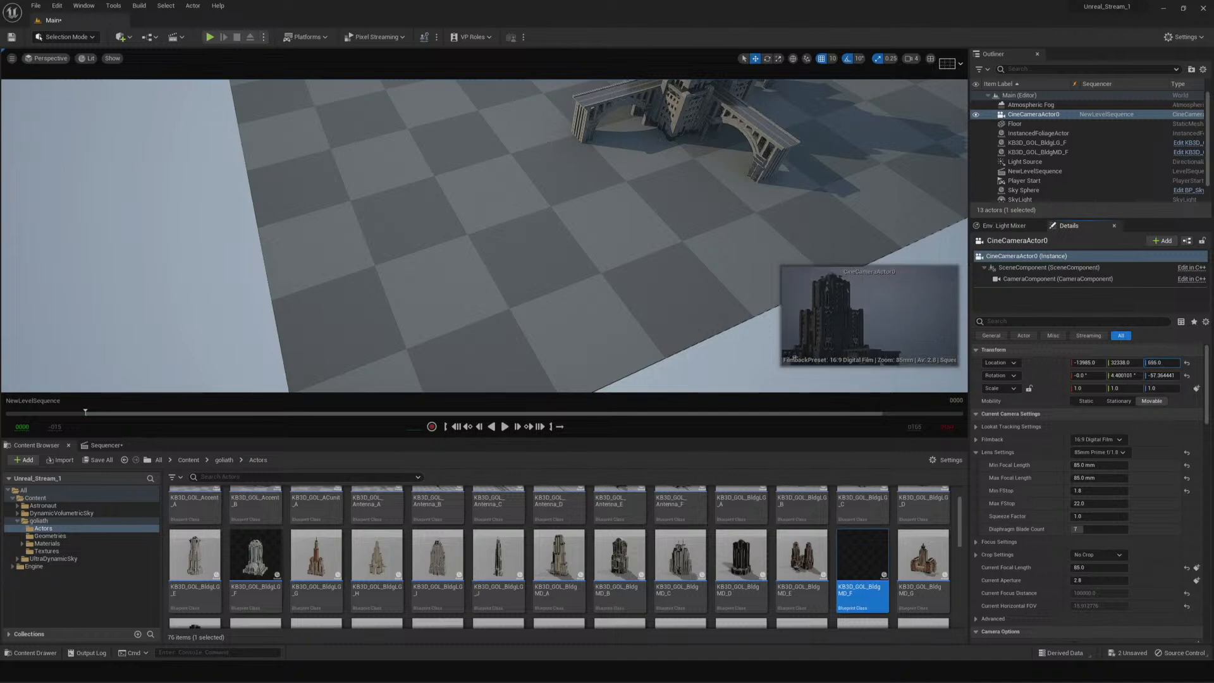
left_click_drag(1159, 362, 1160, 362)
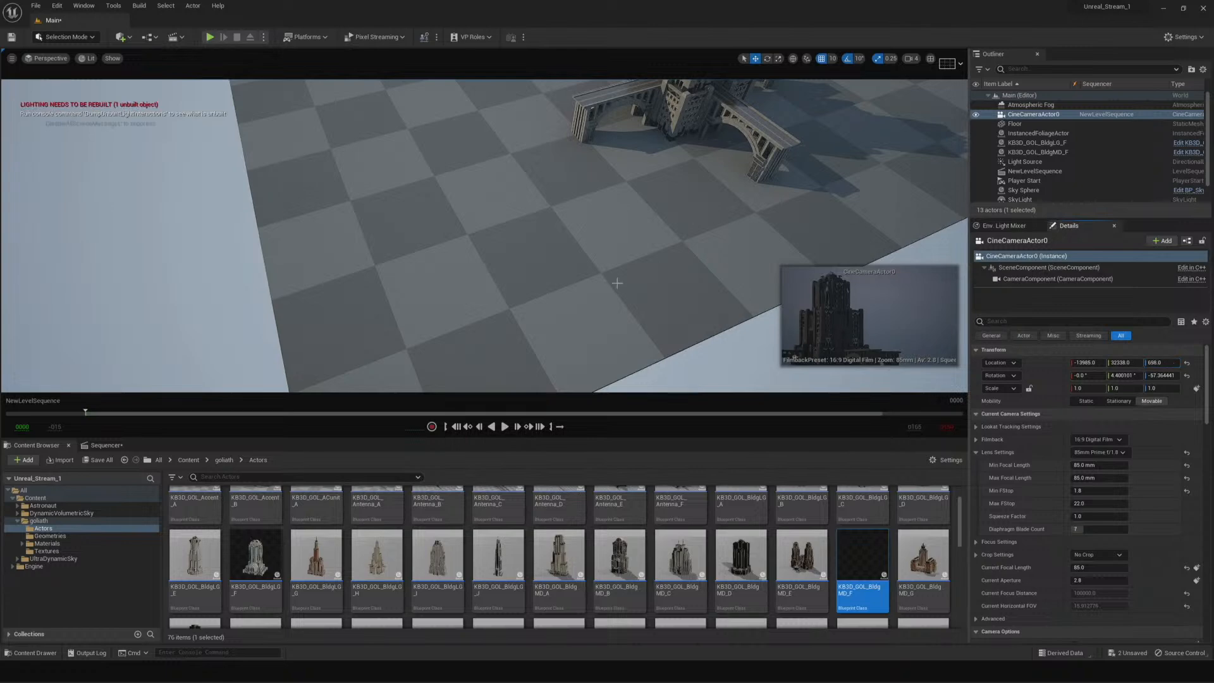
right_click_drag(580, 301, 574, 193)
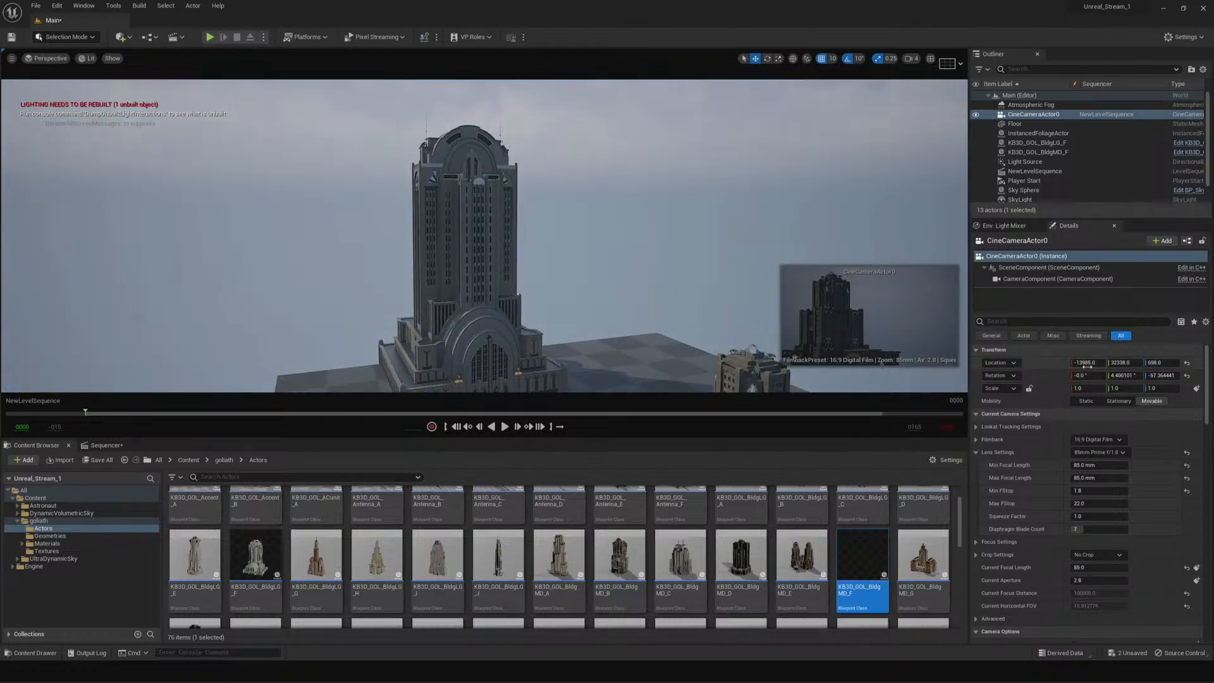
mouse_move(1088, 363)
left_mouse_down()
mouse_move(1066, 363)
mouse_move(1135, 363)
mouse_move(1073, 364)
left_mouse_up()
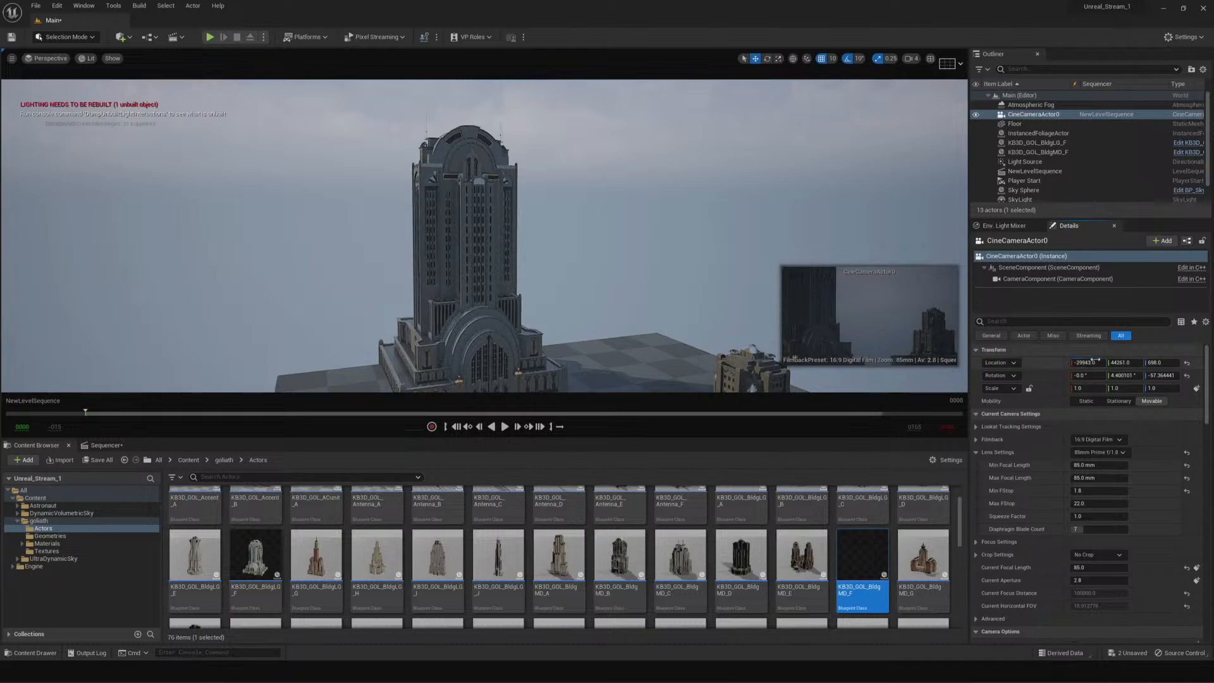
Move the KB3D_GOL_BldgLG_F building along X to about 410 and view the level through the sequence's Camera Cuts track
left_click(451, 316)
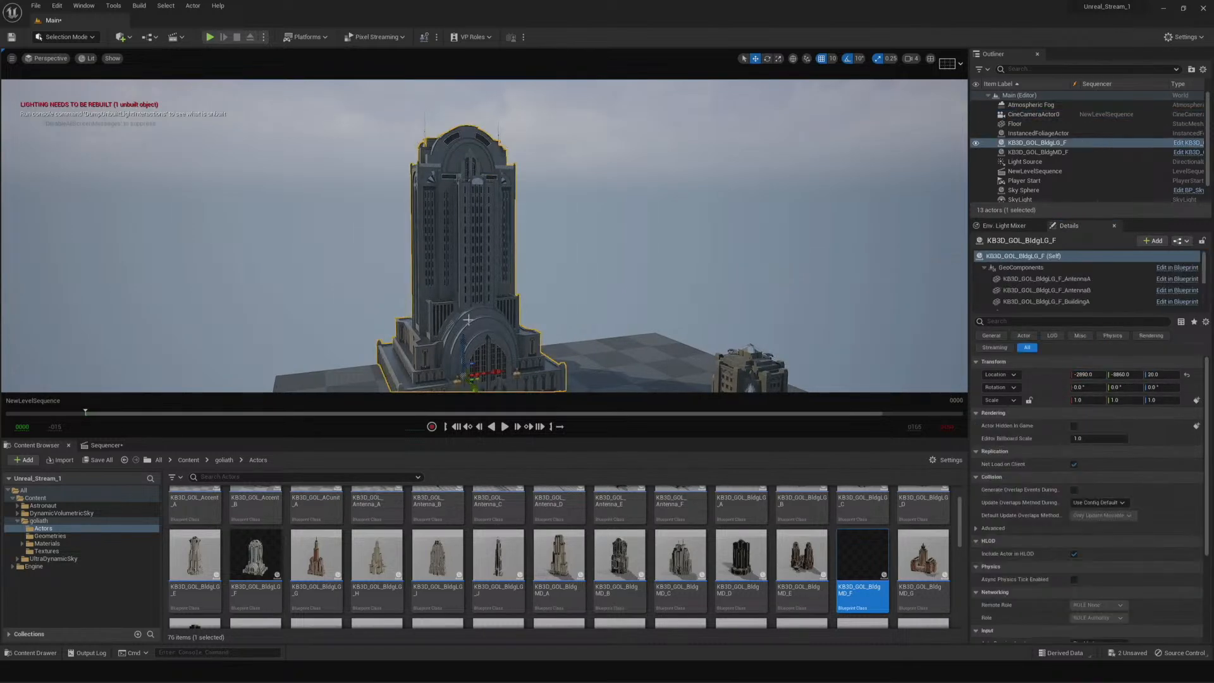
left_click_drag(493, 373, 549, 365)
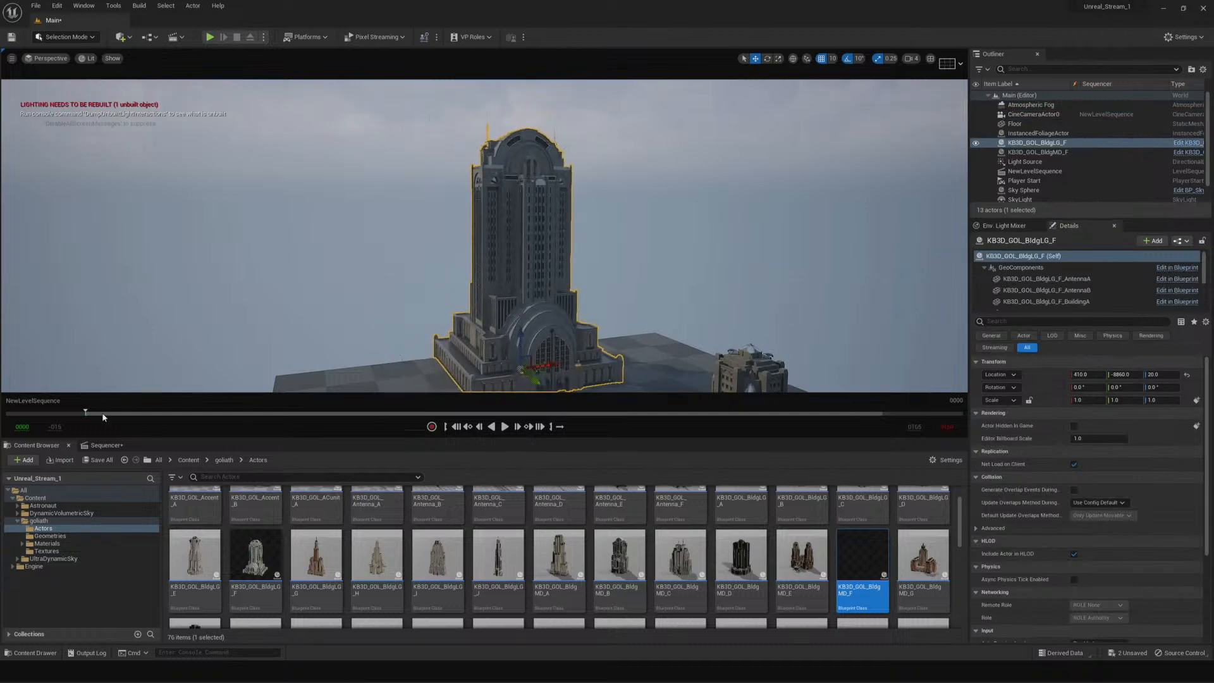
left_click(103, 445)
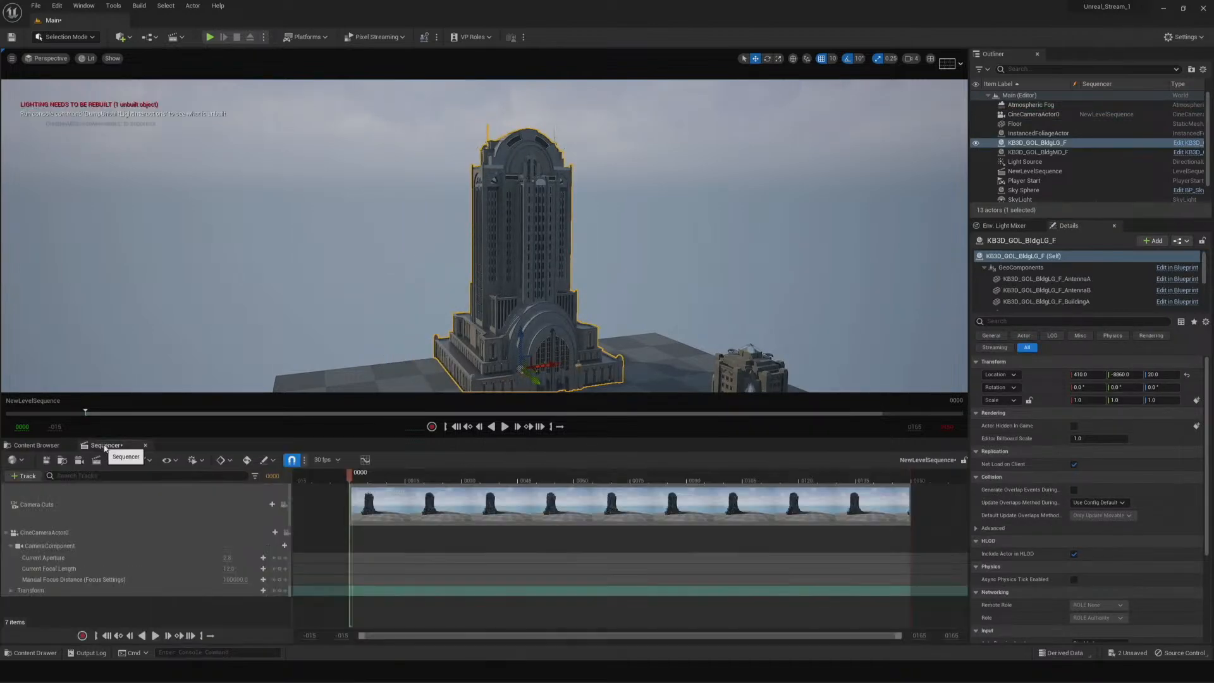
left_click(284, 505)
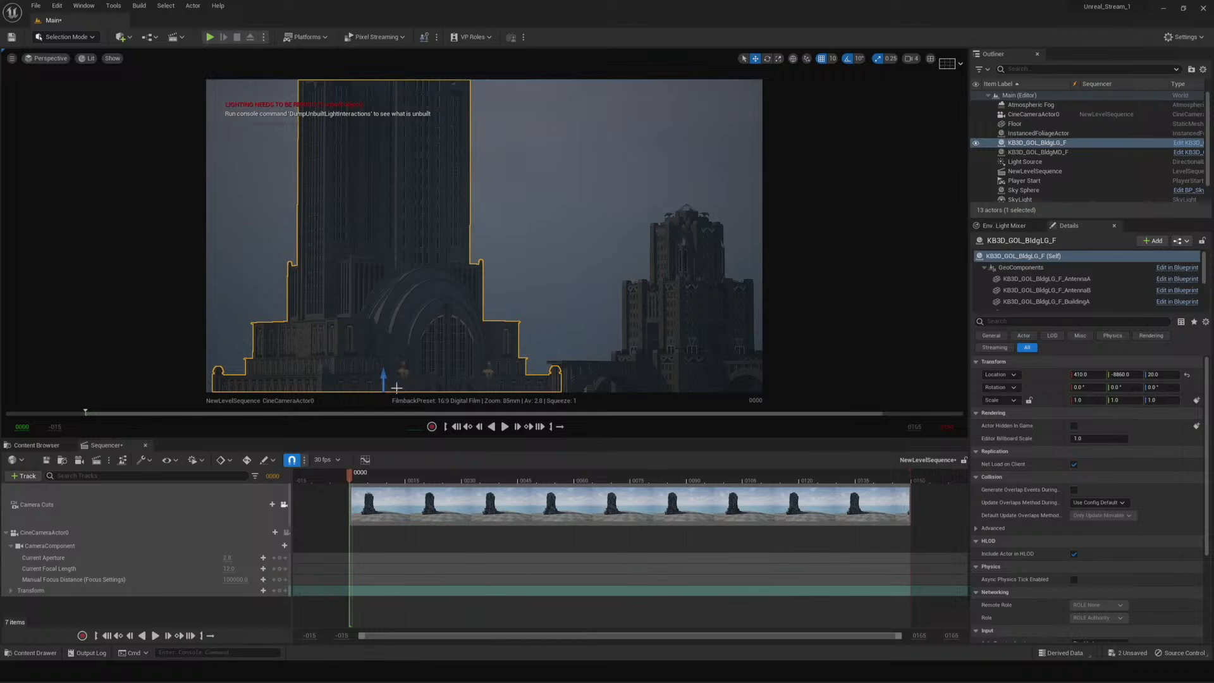
Lower the KB3D_GOL_BldgLG_F building to Z -100 and shift the KB3D_GOL_BldgMD_F building to Y 5253
mouse_move(384, 379)
left_mouse_down()
mouse_move(381, 345)
mouse_move(376, 383)
left_mouse_up()
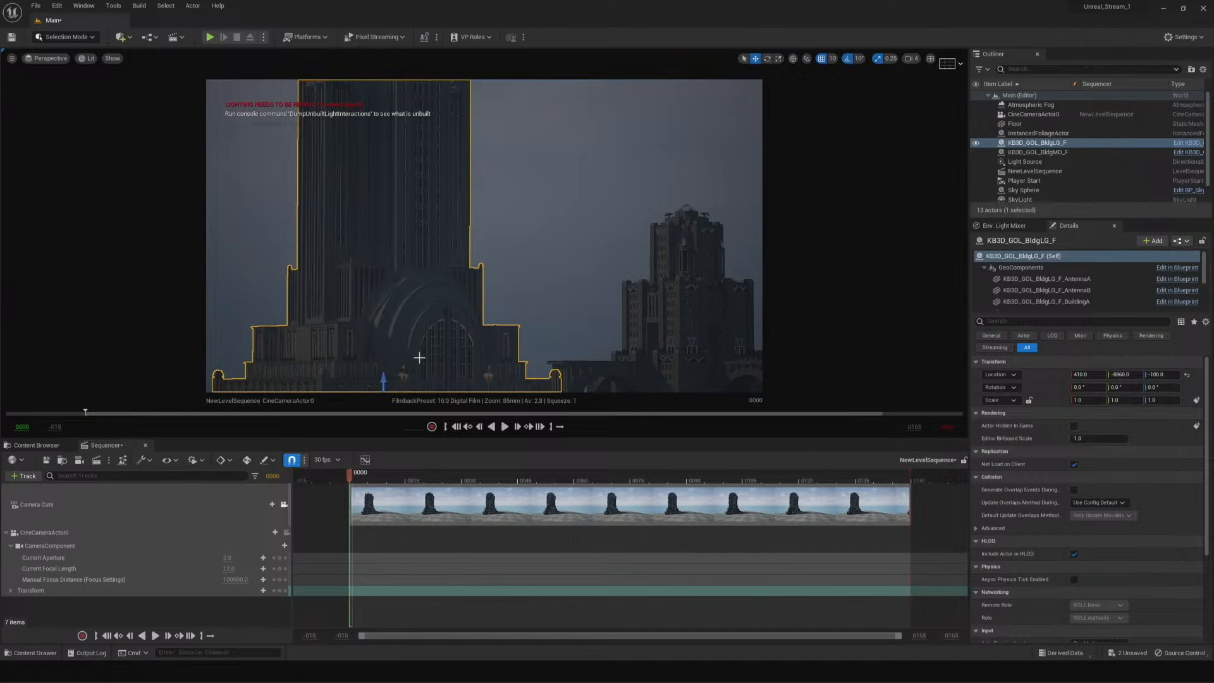
left_click(669, 345)
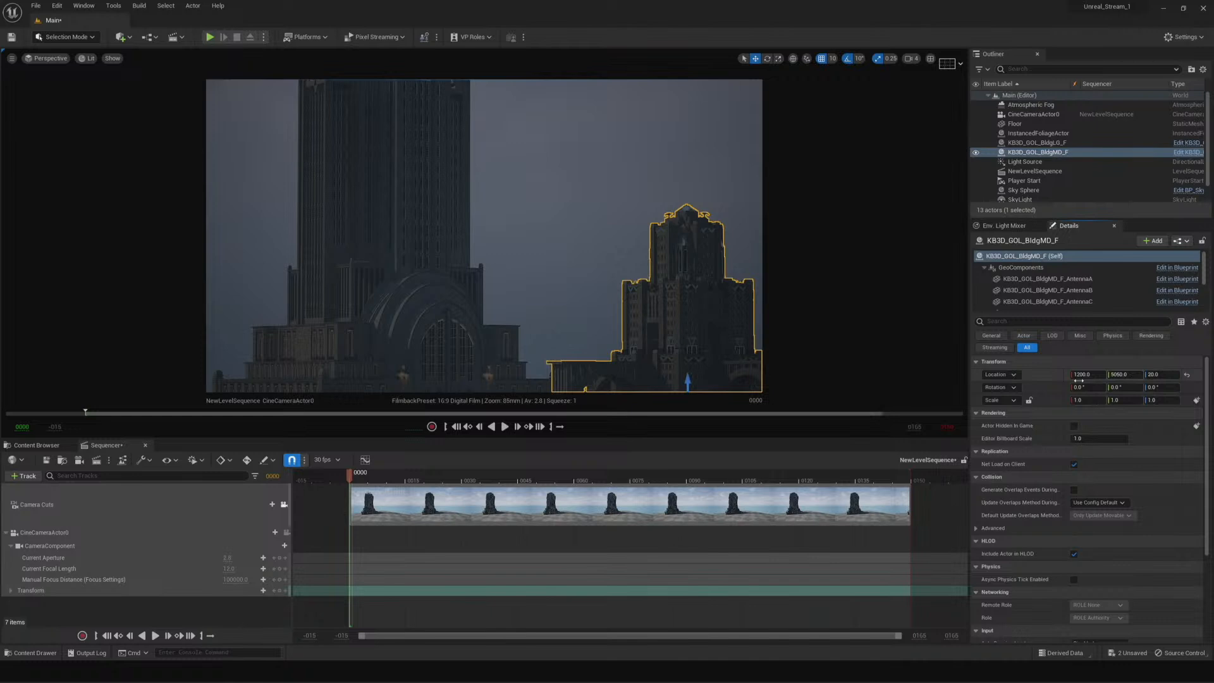
left_click_drag(824, 353, 1111, 371)
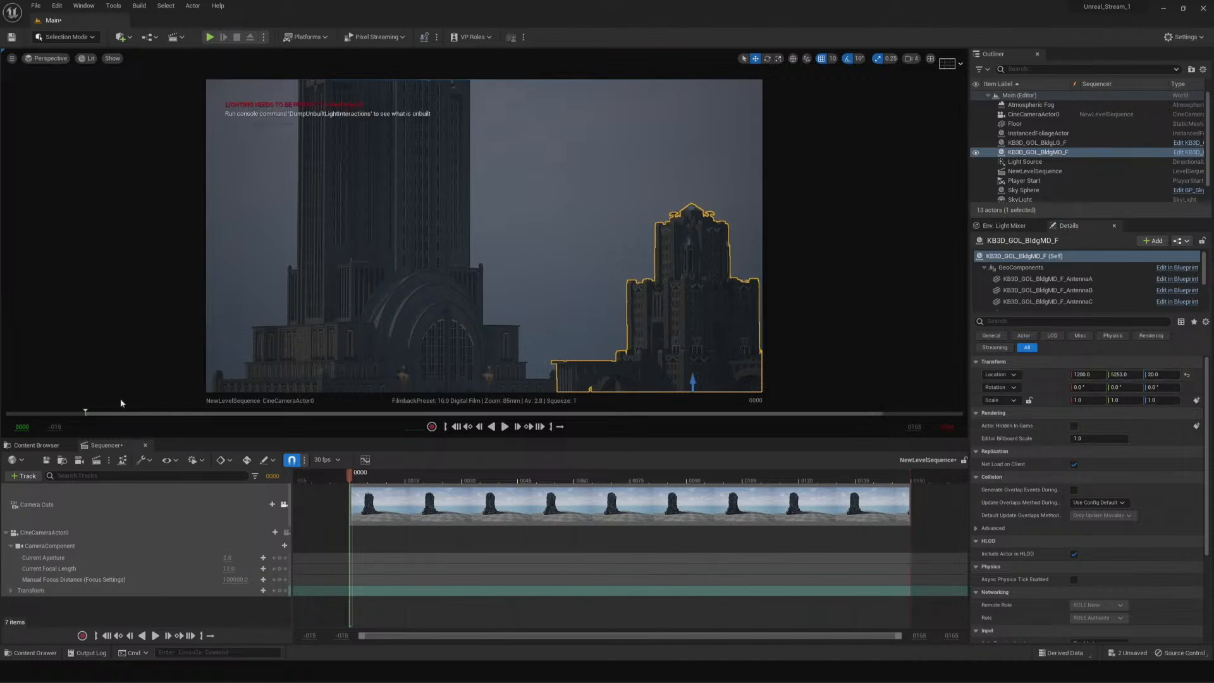
Place the KB3D_GOL_Statue_B statue from the goliath Actors folder in the camera shot, at about X -29610, Y 43570, Z 740
left_click(30, 450)
scroll(481, 567, "down", 3)
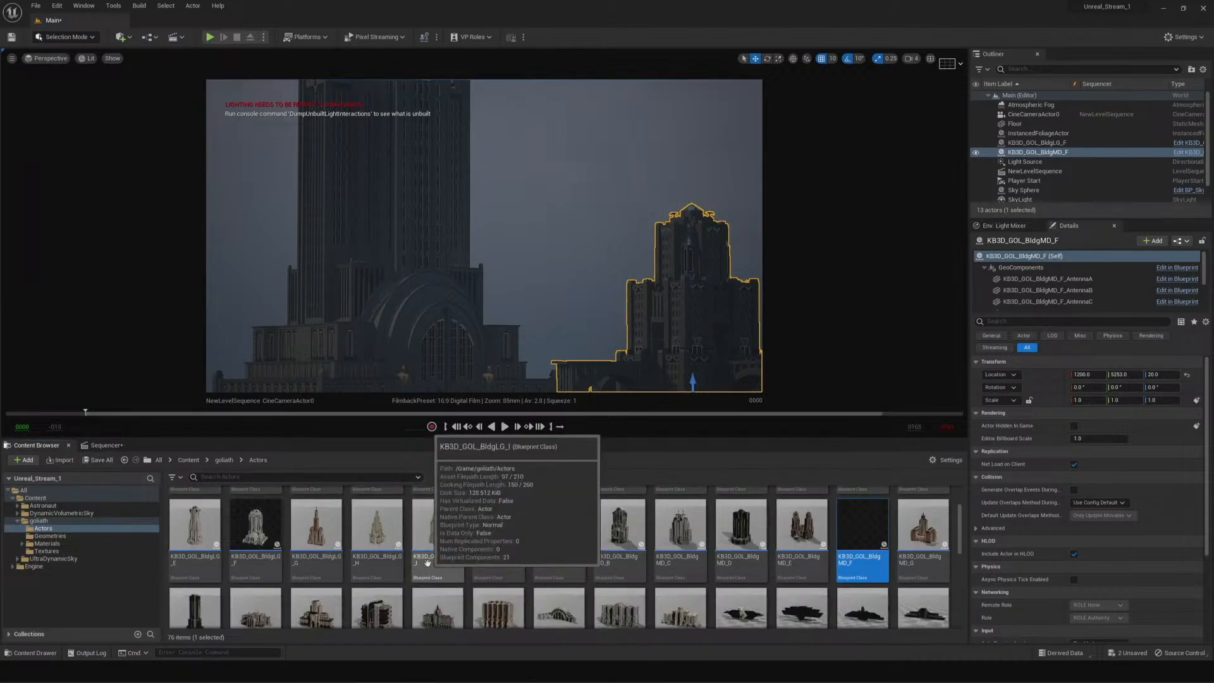
scroll(480, 568, "down", 3)
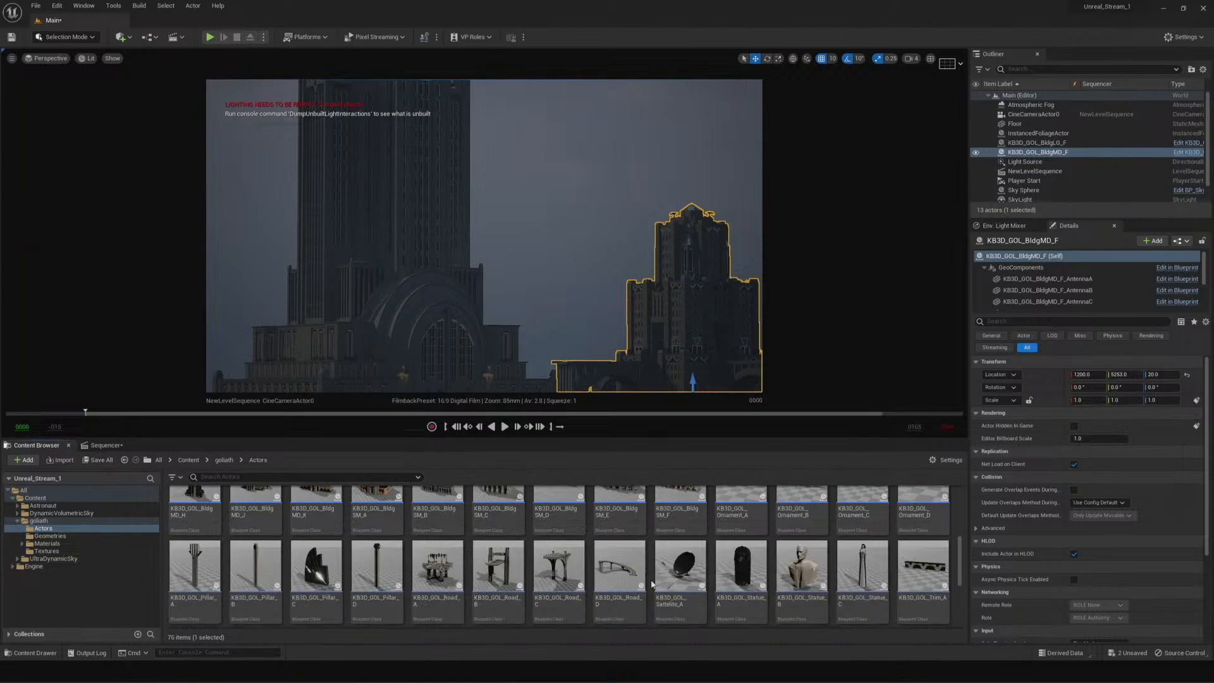
scroll(691, 567, "down", 1)
left_click(801, 550)
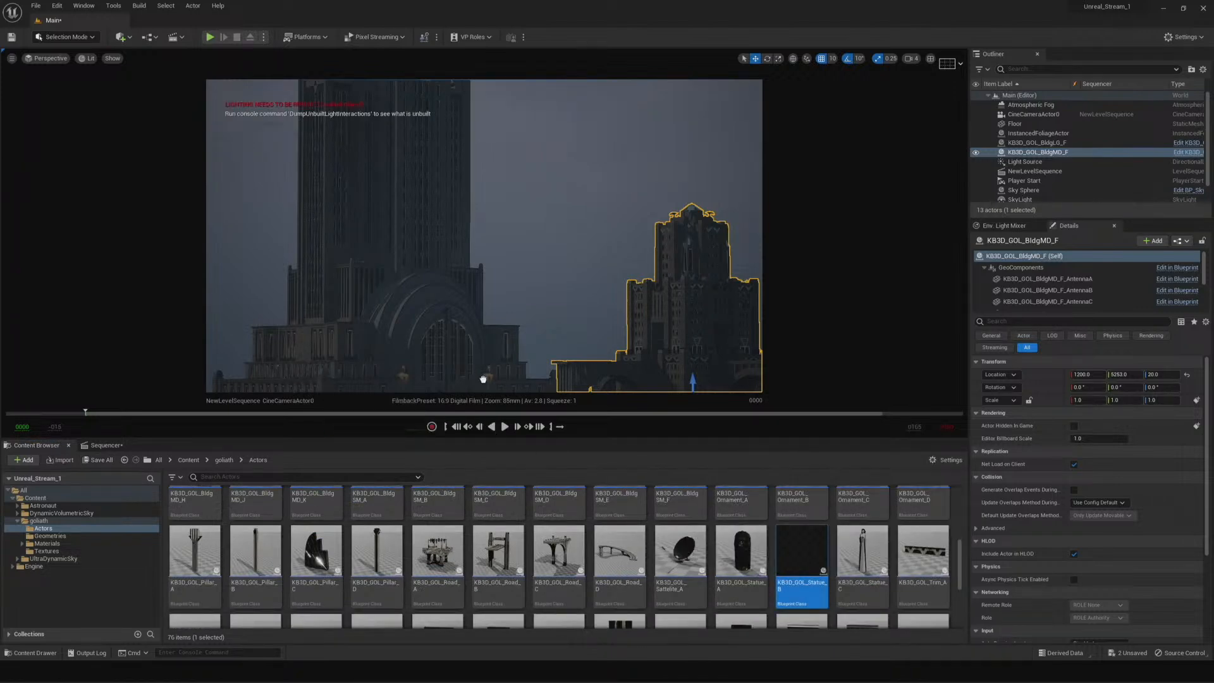
left_click_drag(241, 349, 375, 361)
left_click_drag(269, 306, 311, 303)
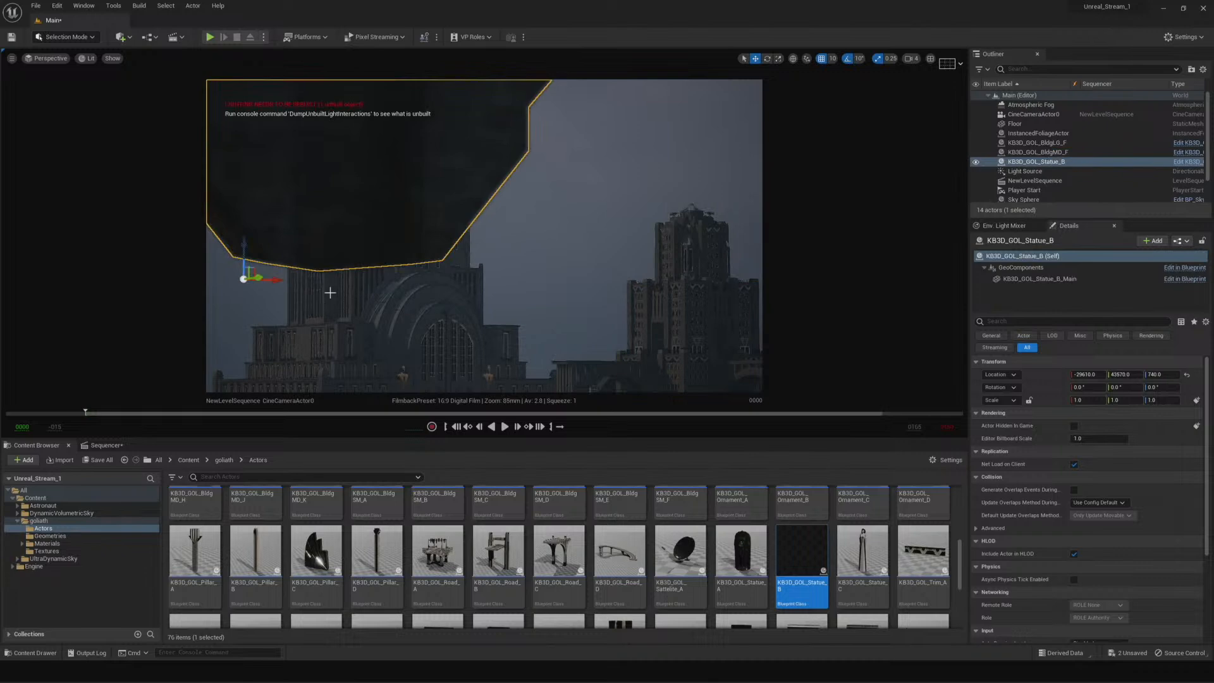
Switch the viewport to the Default Viewport layout and pin CineCameraActor0's camera preview in it
mouse_move(254, 277)
left_mouse_down()
mouse_move(209, 284)
mouse_move(238, 282)
left_mouse_up()
left_click(50, 58)
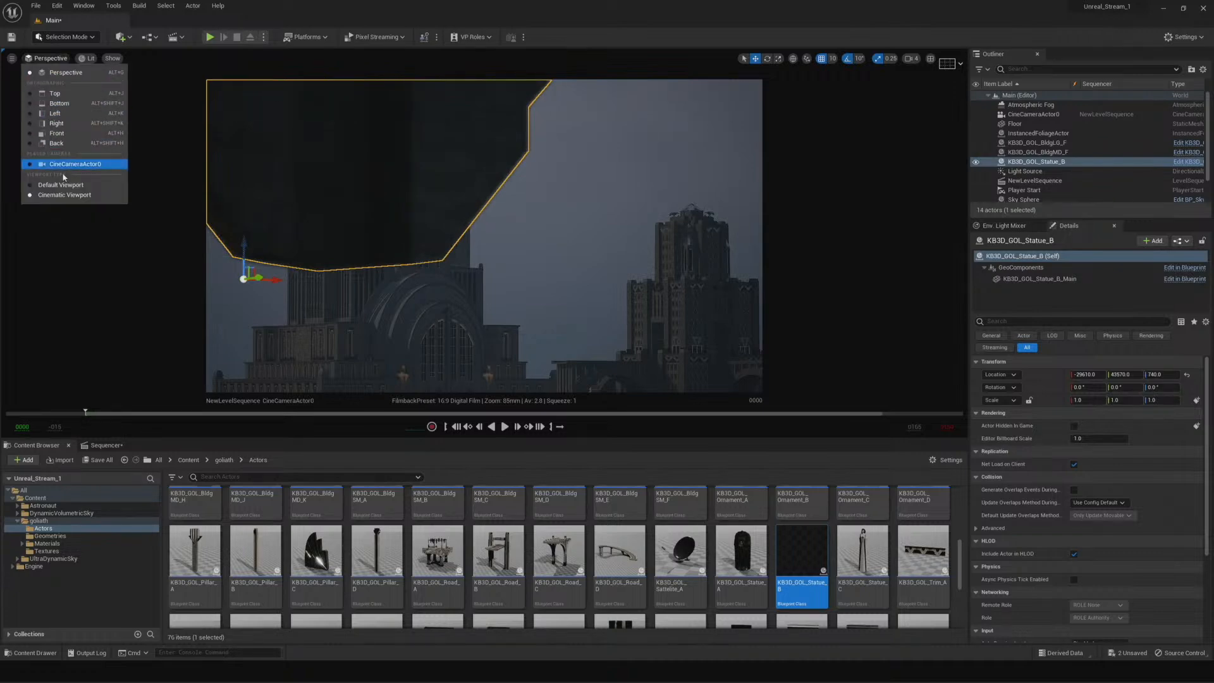
left_click(70, 187)
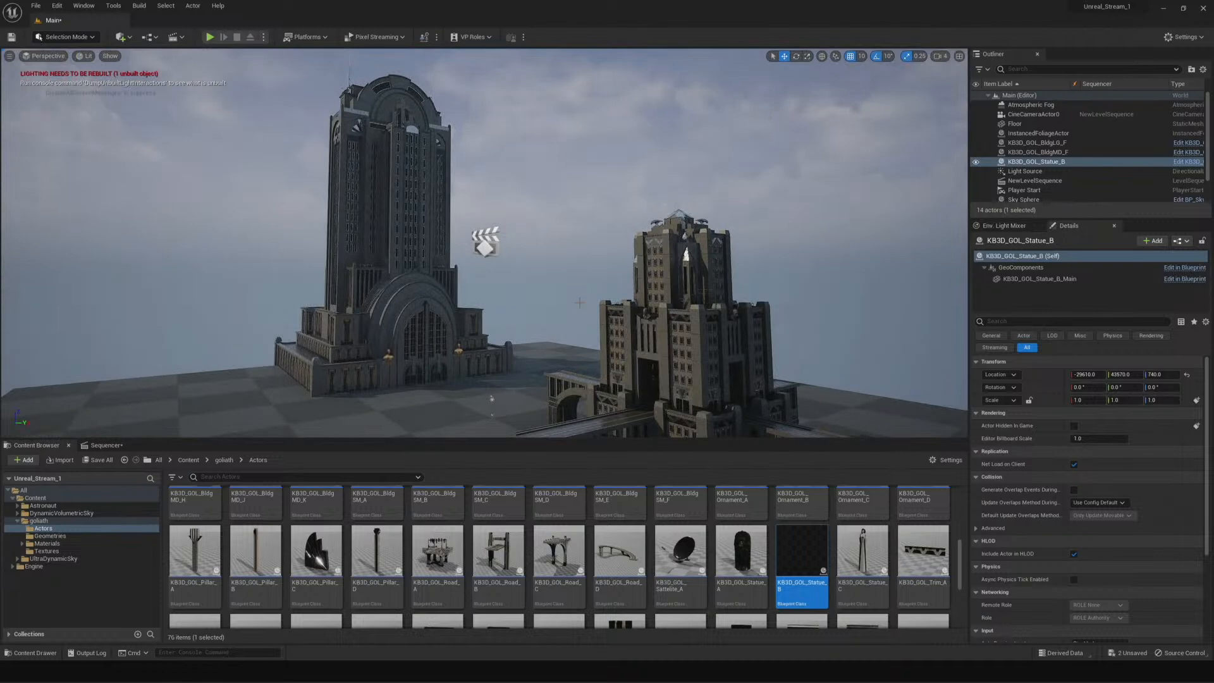
left_click(1035, 114)
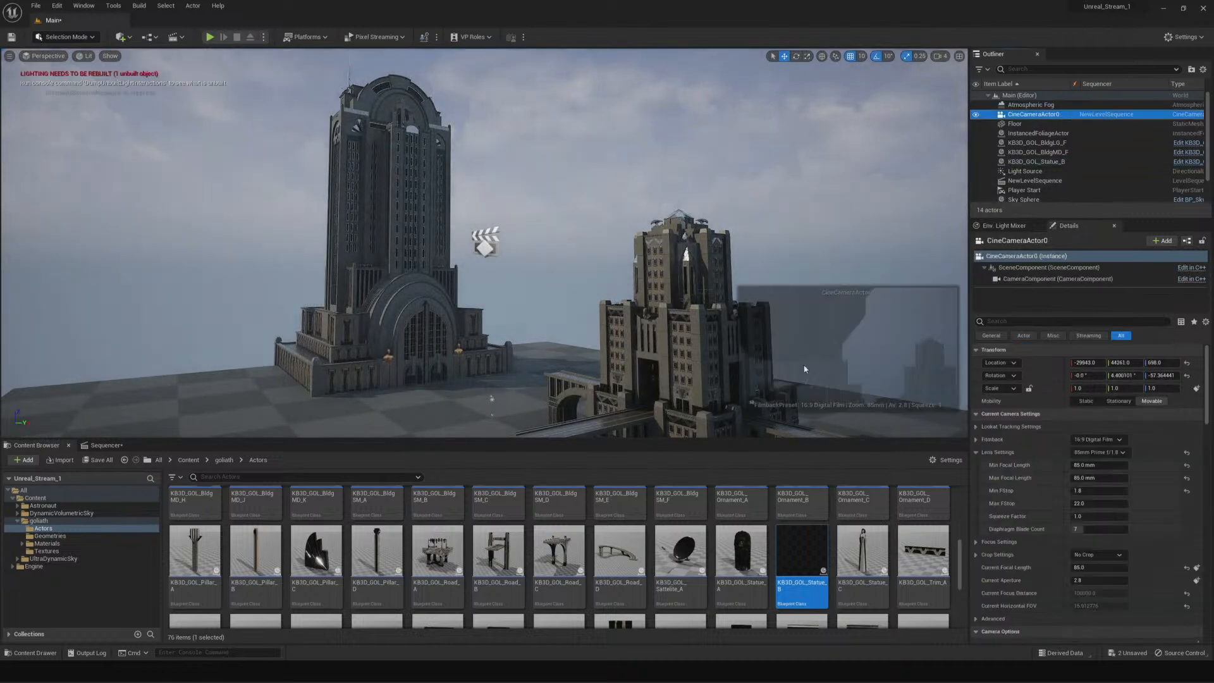
left_click(755, 403)
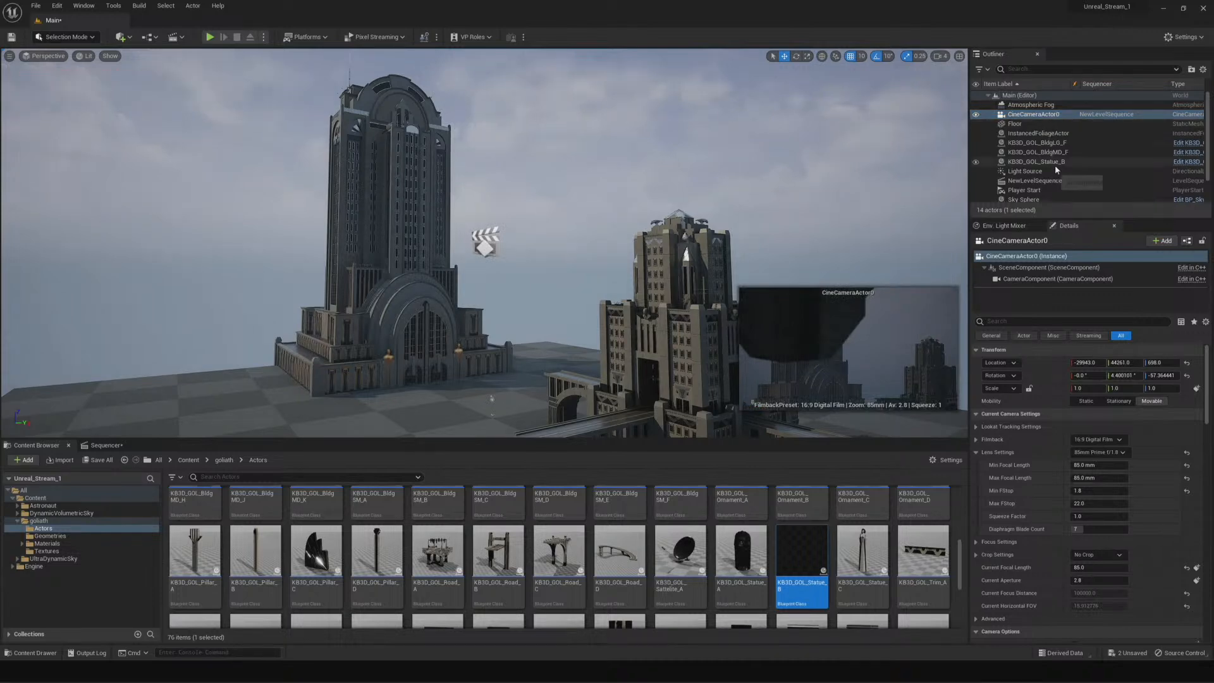
Select the KB3D_GOL_Statue_B statue and change the viewport's view mode to Unlit
left_click(1054, 162)
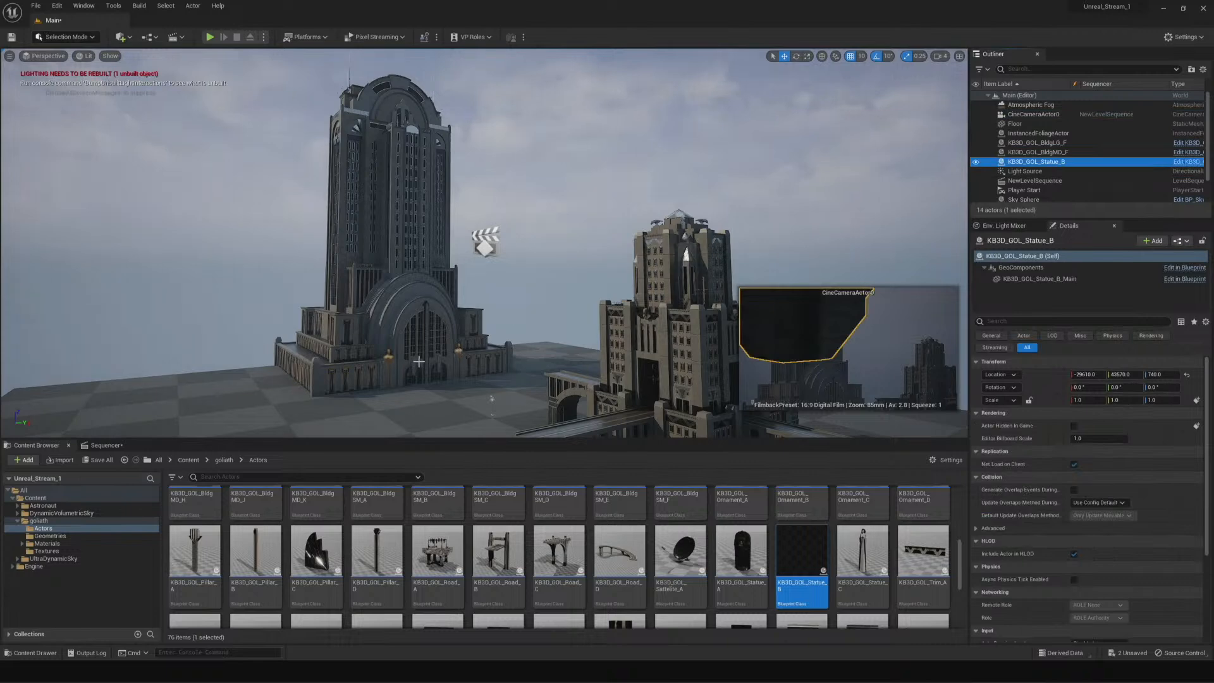
scroll(417, 362, "down", 1)
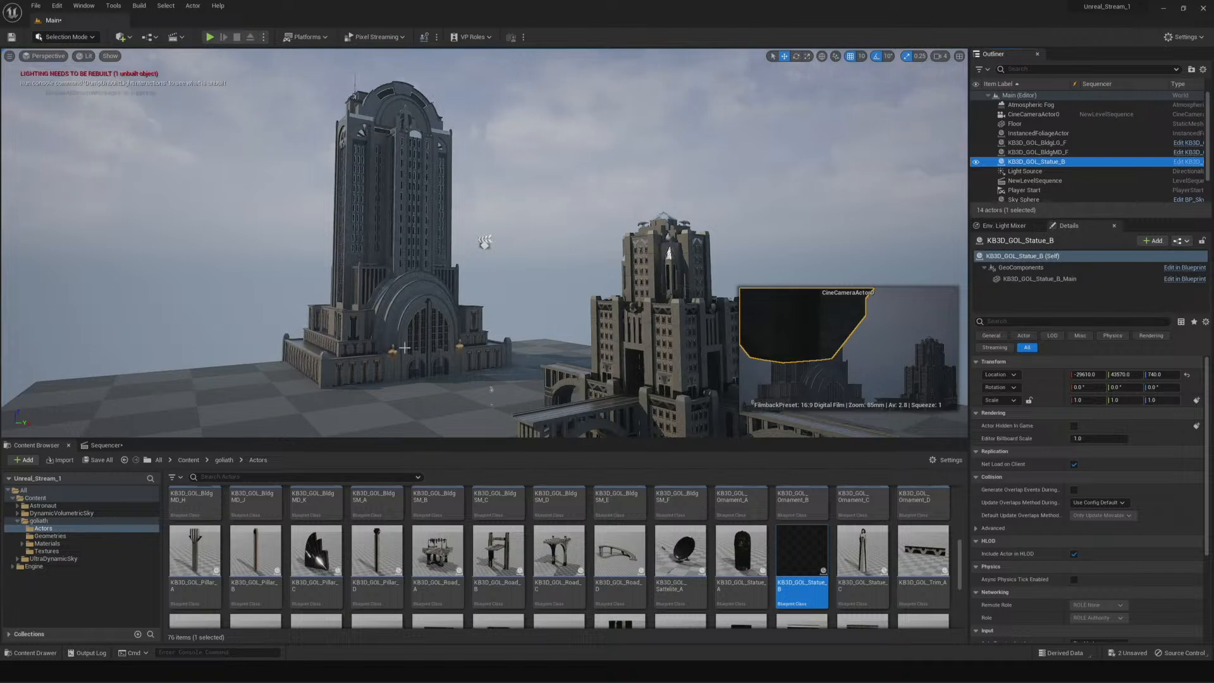
right_click_drag(464, 377, 349, 357)
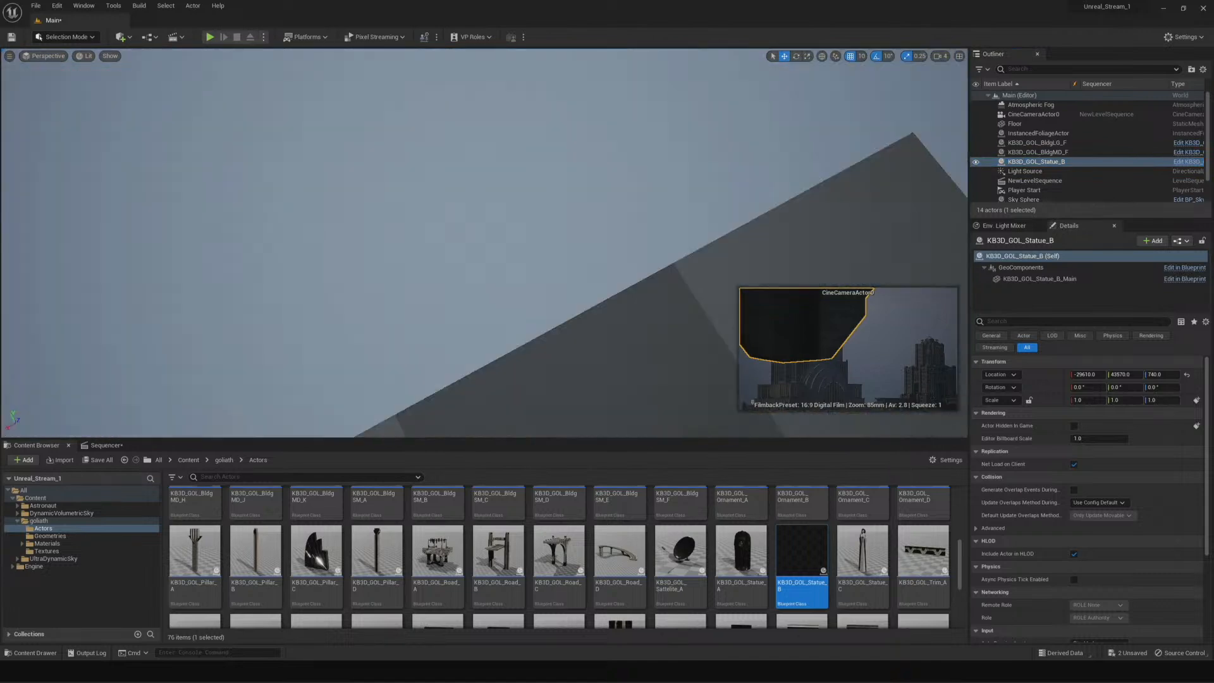
left_click(90, 58)
left_click(105, 94)
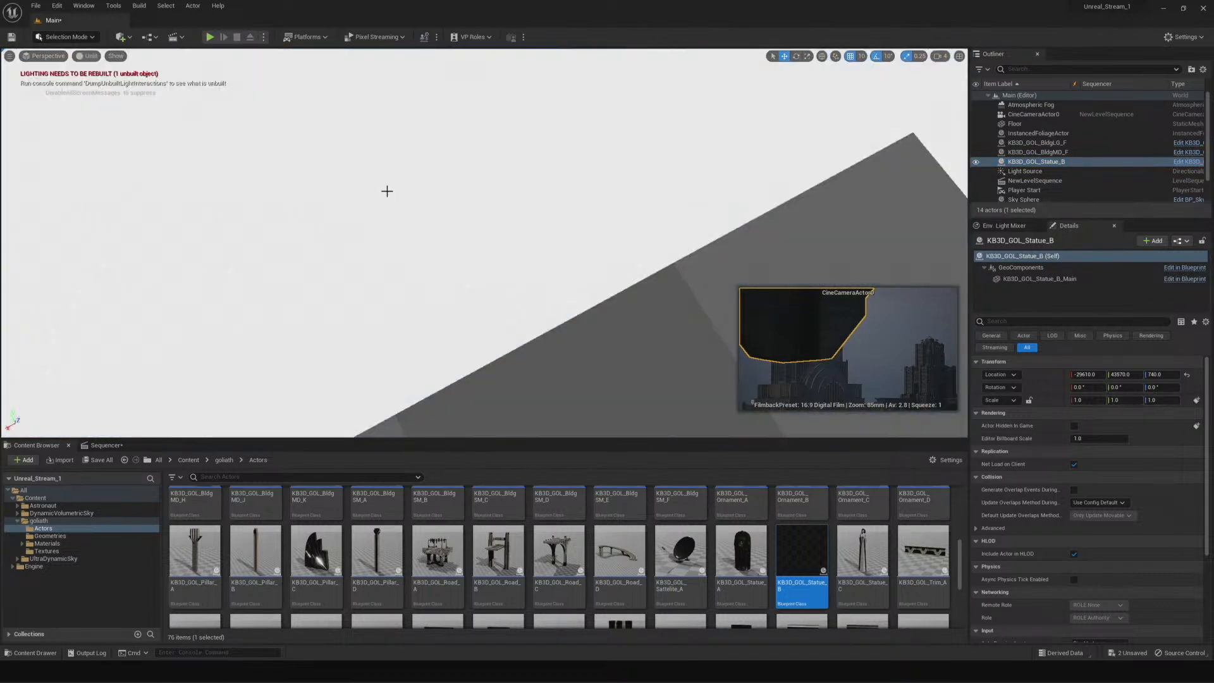
right_click_drag(481, 253, 727, 218)
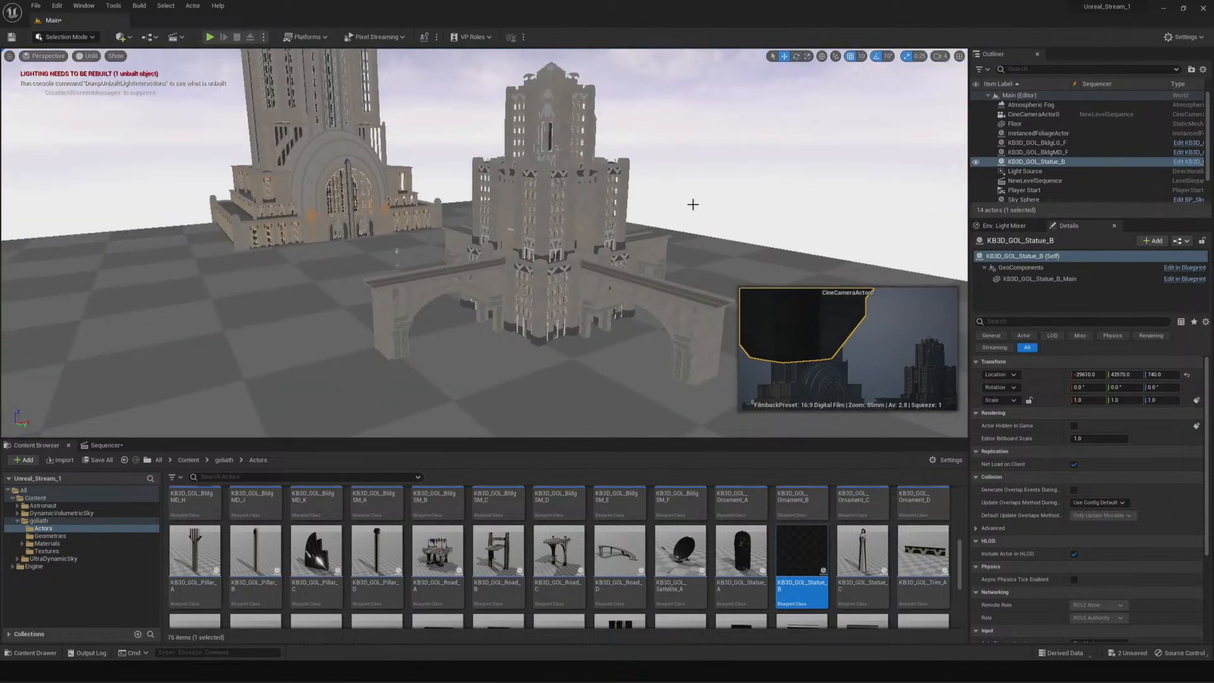
Focus on the KB3D_GOL_Statue_B statue and move it along Y to about 23940
left_click(1011, 162)
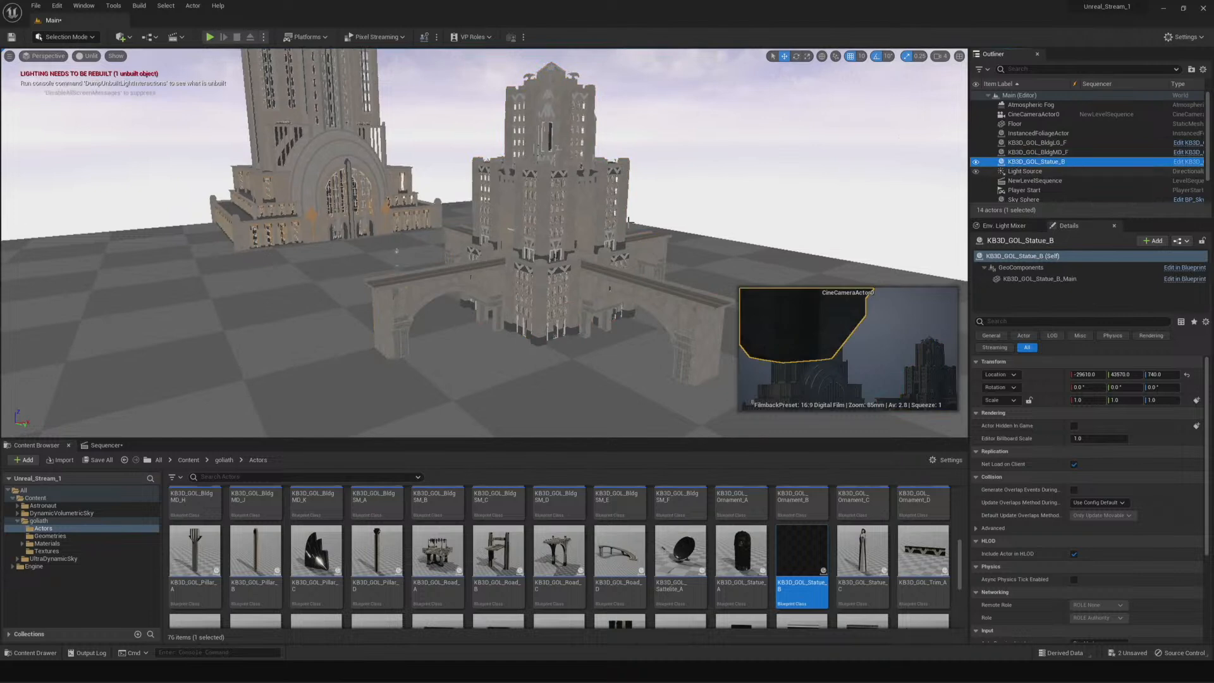
scroll(341, 284, "down", 2)
scroll(335, 302, "down", 10)
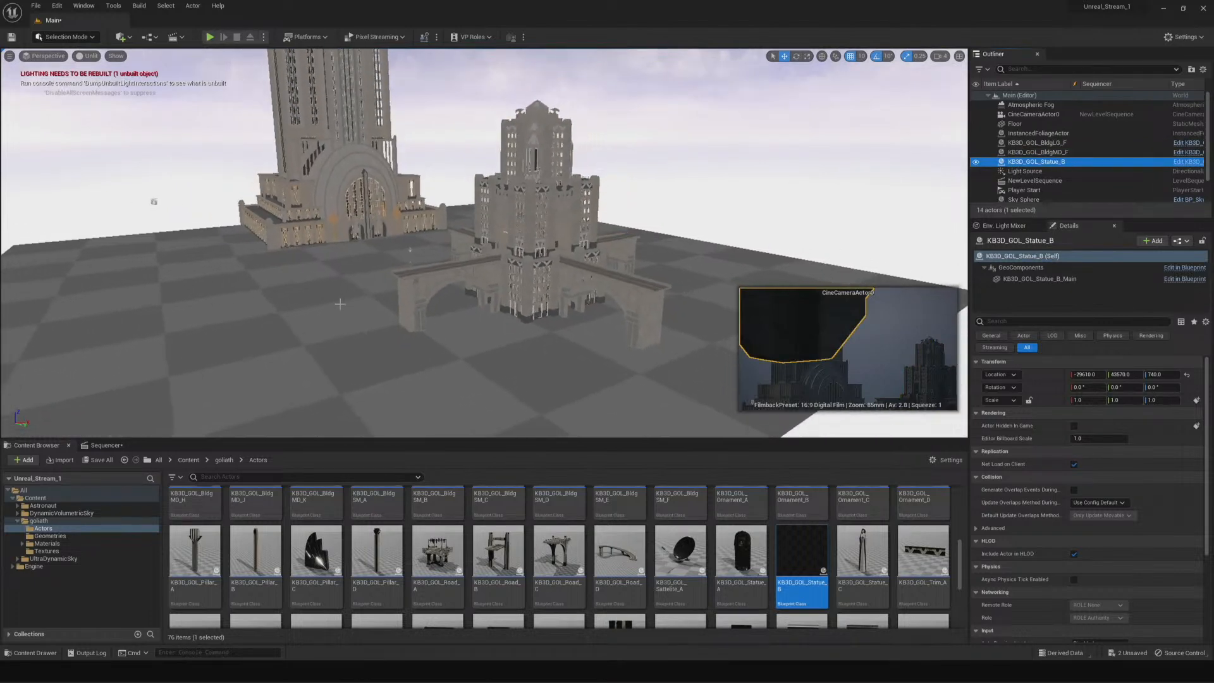
scroll(339, 307, "down", 5)
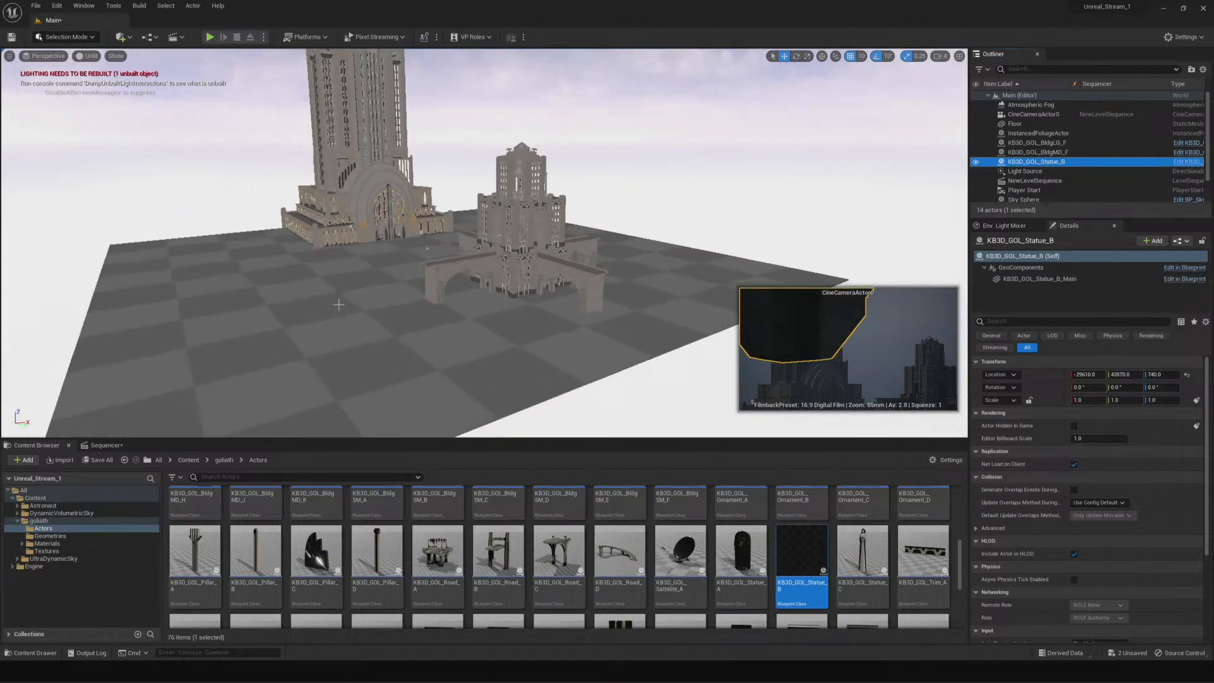
scroll(337, 303, "down", 5)
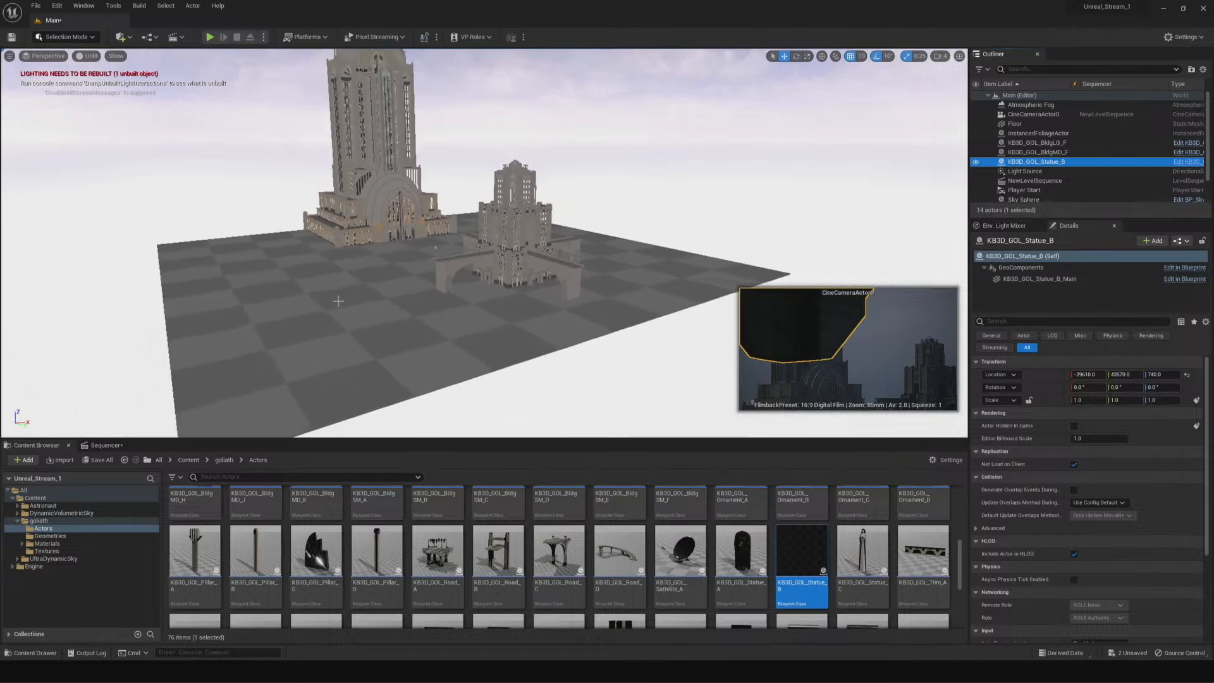
right_click_drag(436, 247, 297, 247)
key("f")
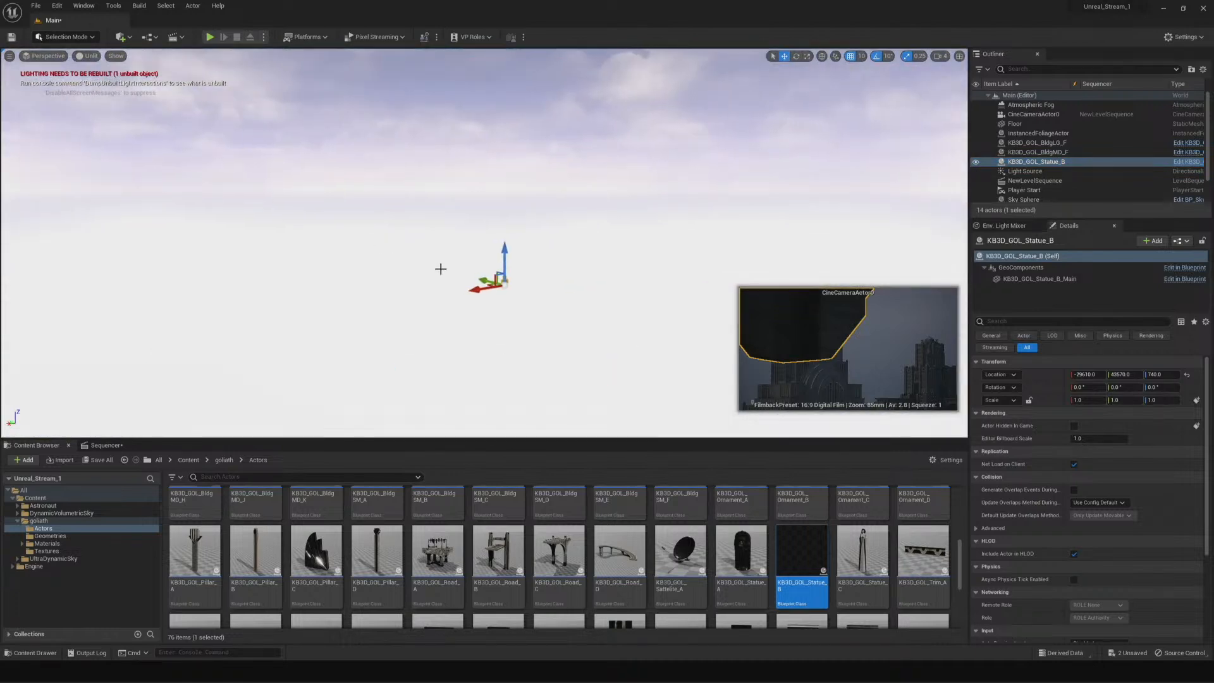
left_click_drag(483, 281, 701, 354)
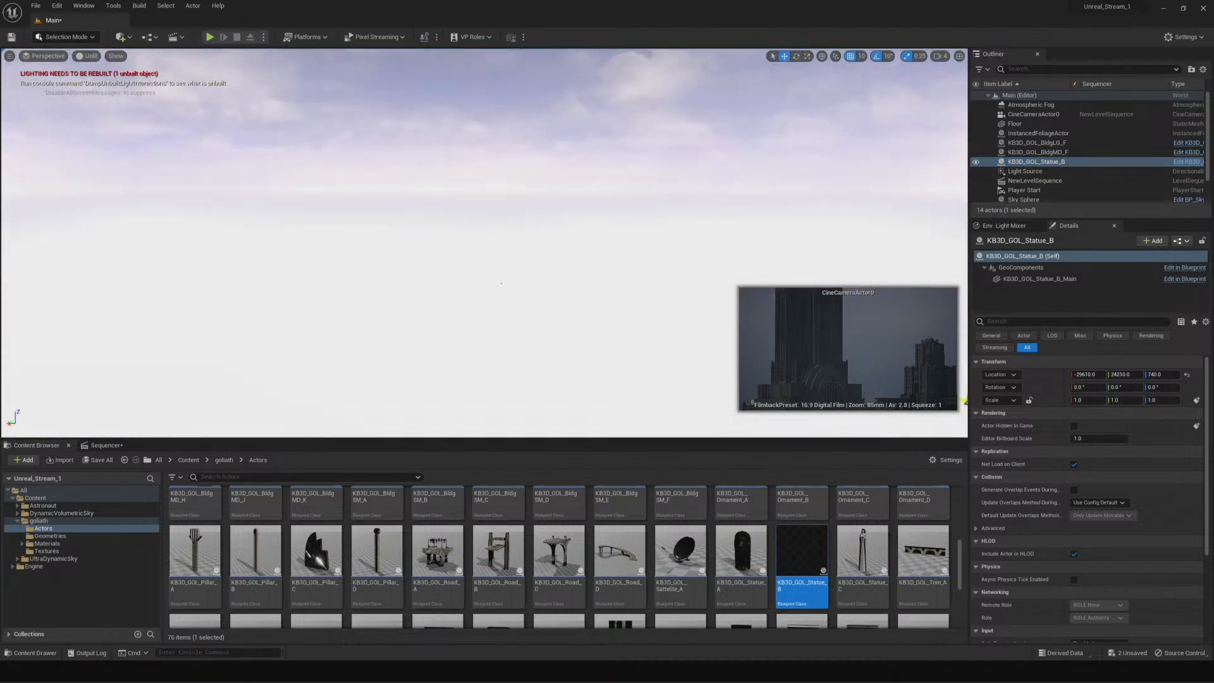
right_click_drag(728, 368, 623, 362)
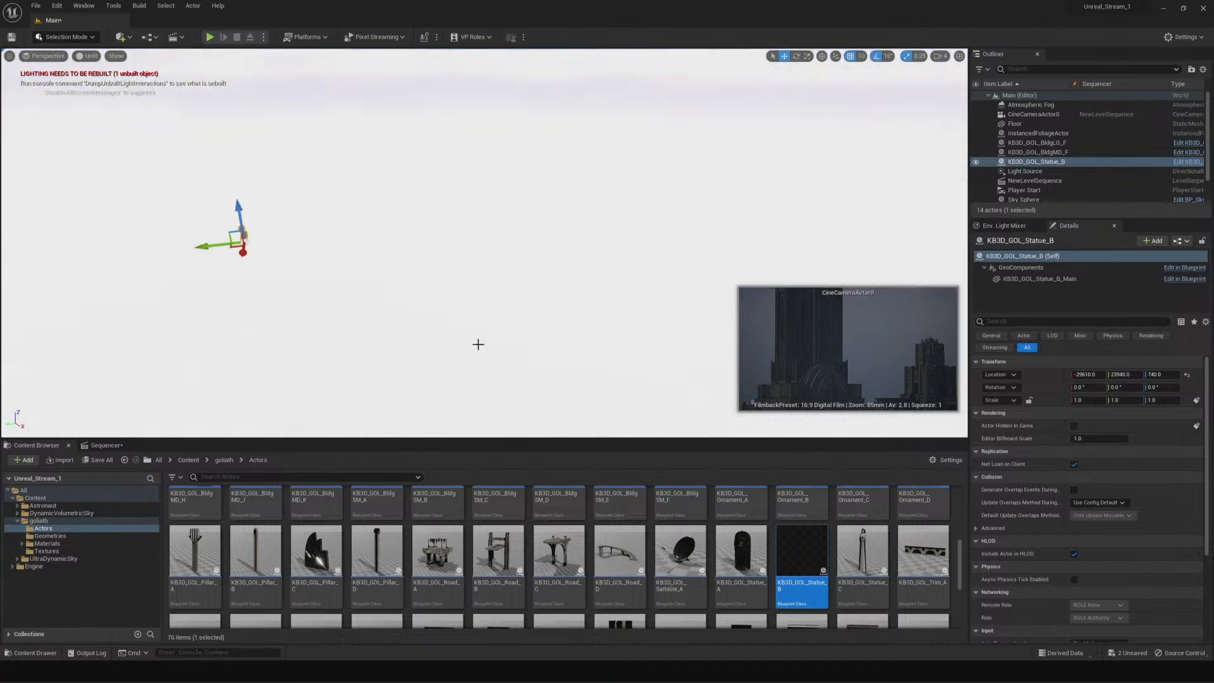
Move the KB3D_GOL_Statue_B statue beside the buildings, at about X -9450, Y 5290, Z 2560
left_click_drag(245, 253, 216, 455)
right_click_drag(485, 243, 497, 279)
key("s")
right_click_drag(203, 346, 212, 288)
left_click_drag(255, 347, 308, 65)
right_click_drag(310, 66, 364, 7)
right_click_drag(358, 92, 304, 147)
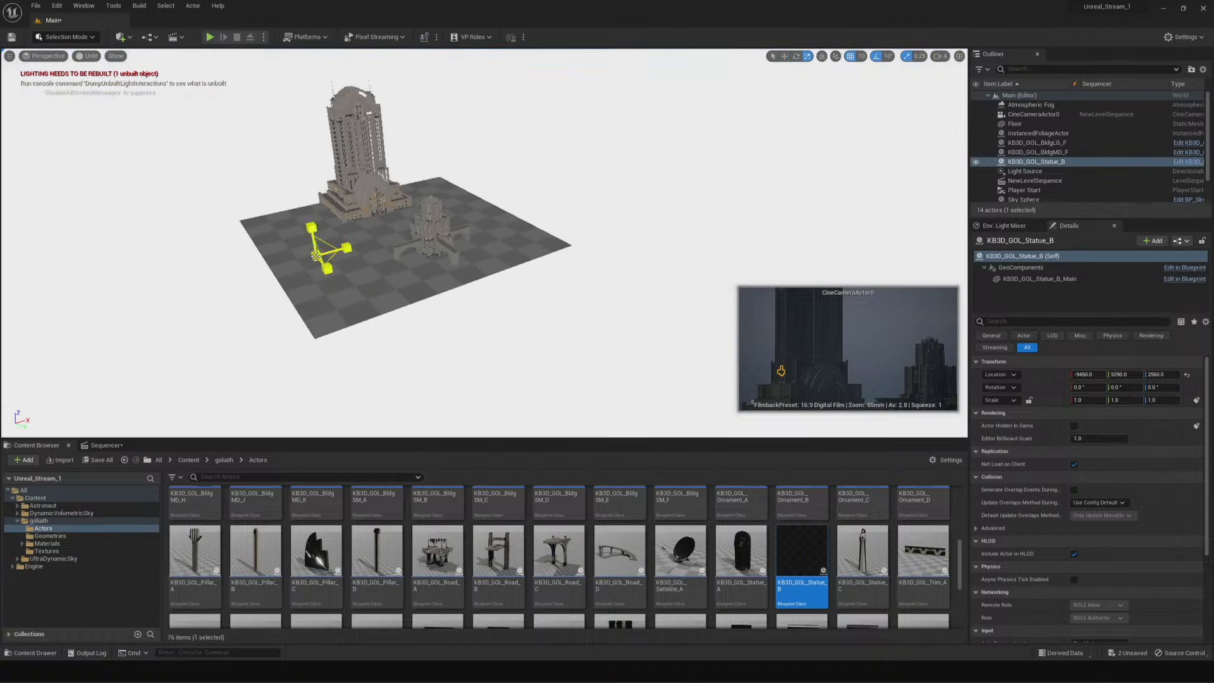
Scale the KB3D_GOL_Statue_B statue uniformly to 5.25 and move it along Y to about 12180
left_click_drag(317, 256, 336, 242)
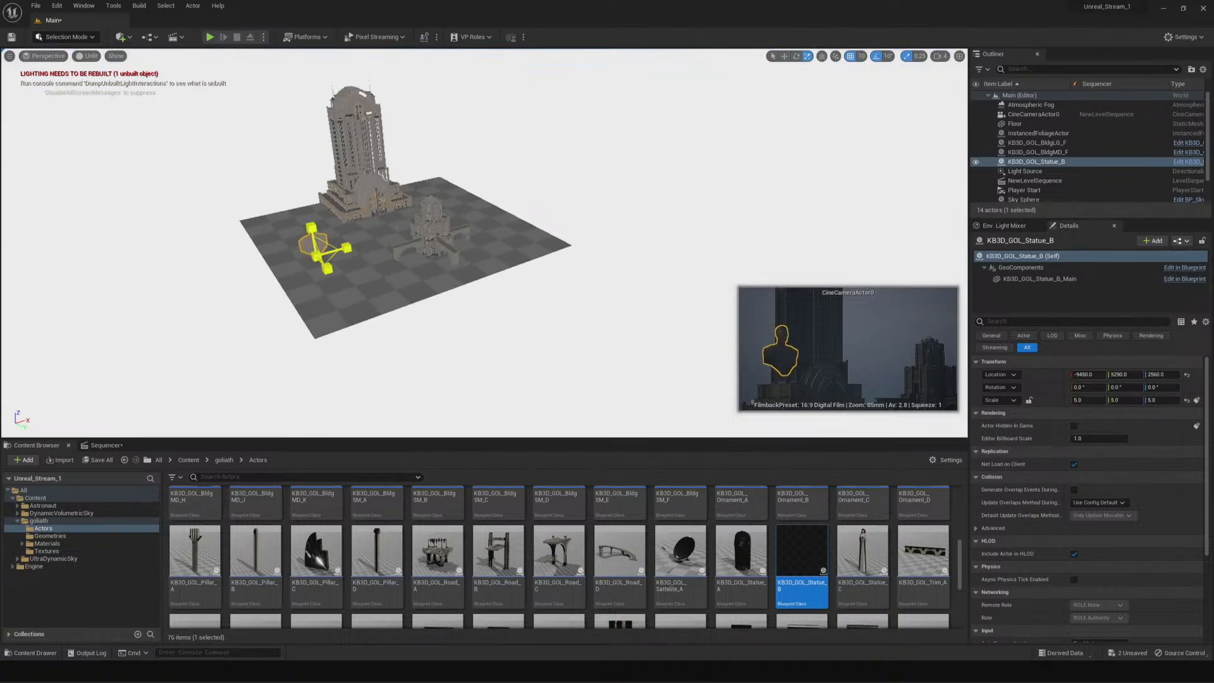
key("w")
left_click_drag(326, 270, 365, 302)
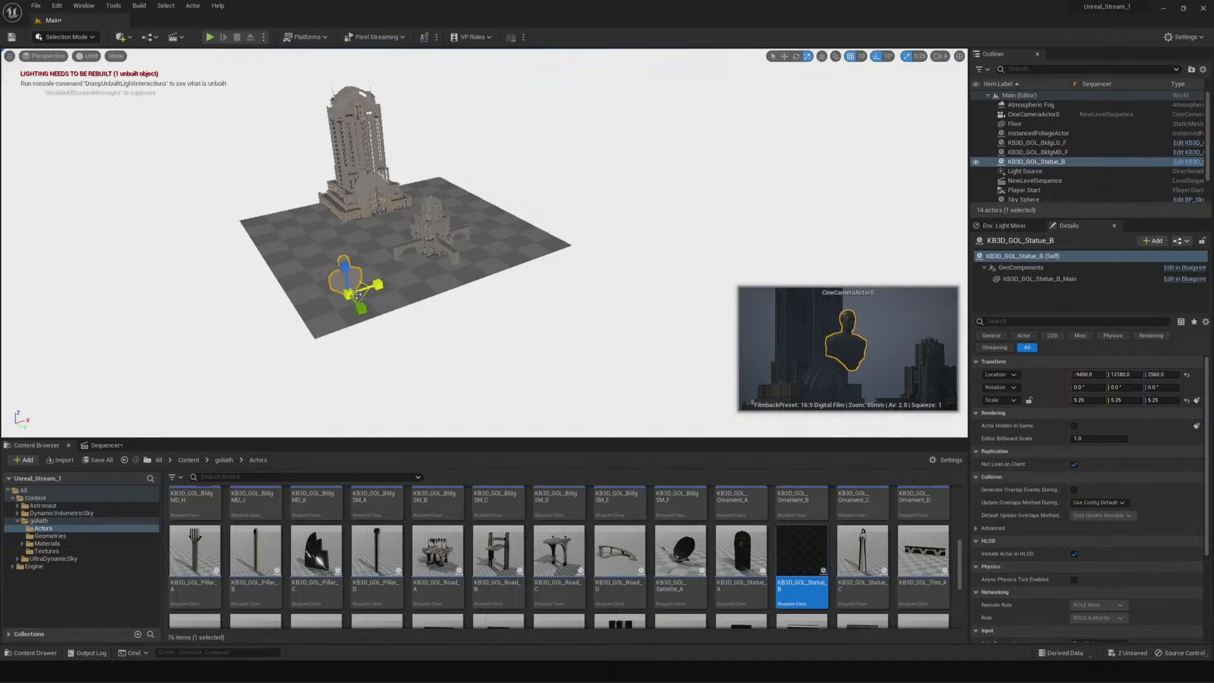
Rotate the KB3D_GOL_Statue_B statue 20° about its Z axis
key("e")
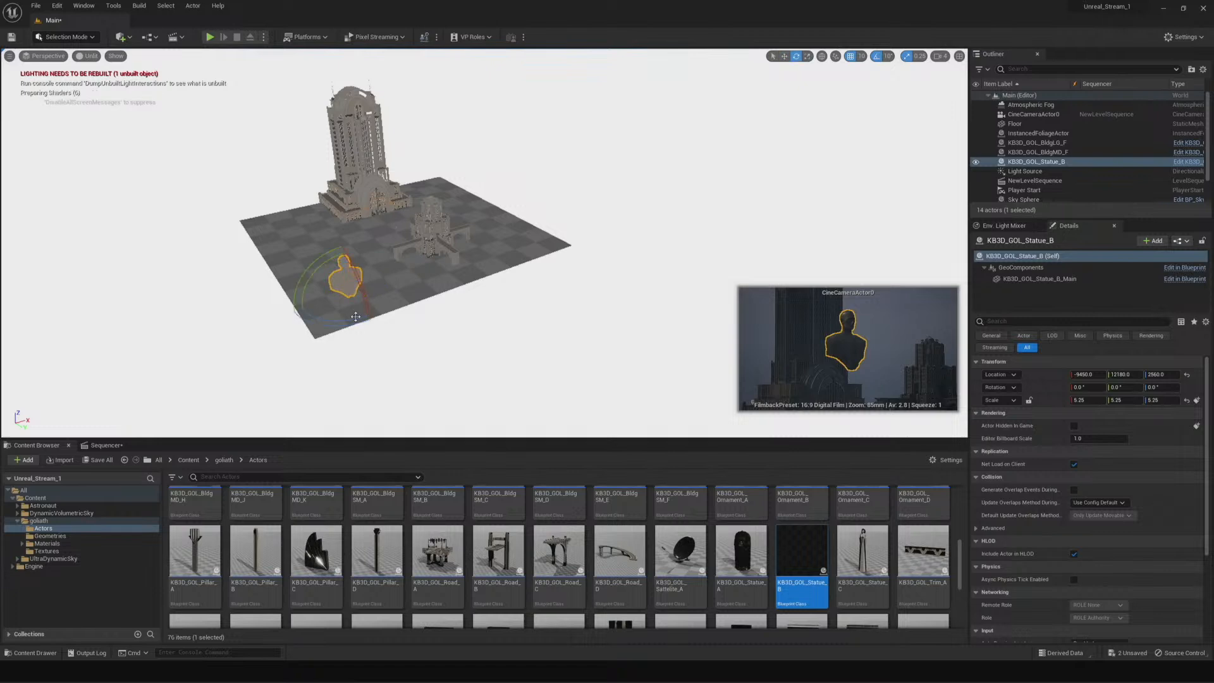
left_click_drag(356, 318, 349, 314)
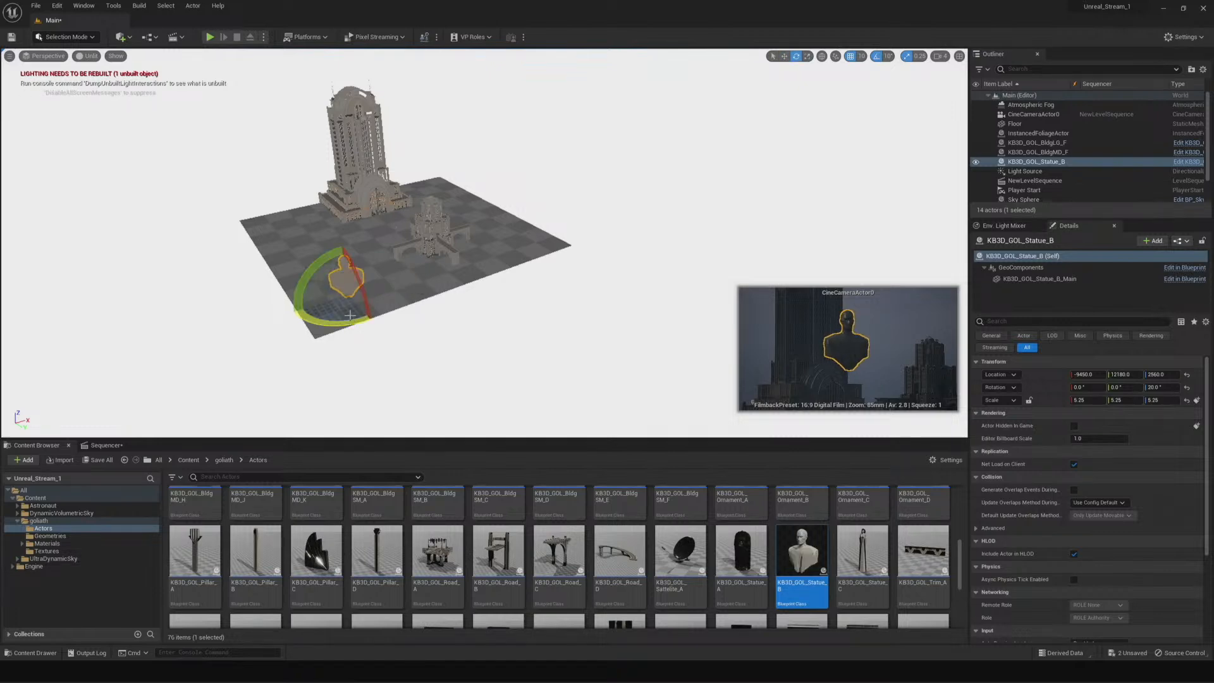
key("r")
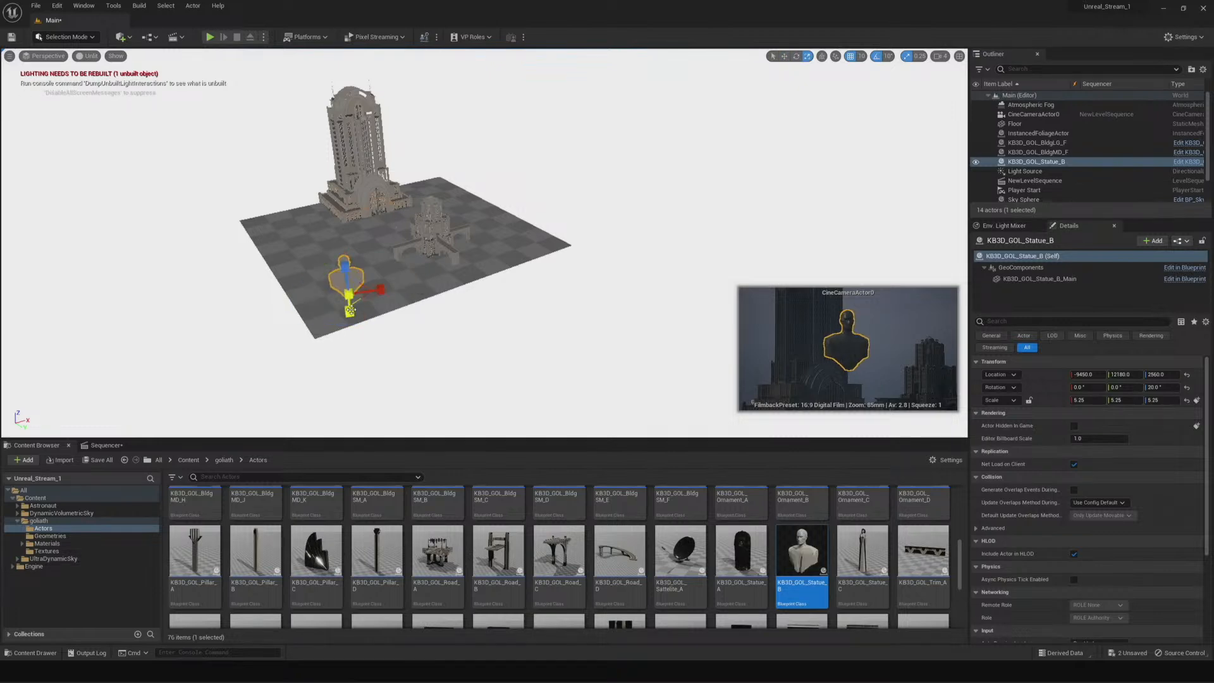
key("e")
Lower the KB3D_GOL_Statue_B statue to about Z 970 and scale it uniformly to 8.5
key("w")
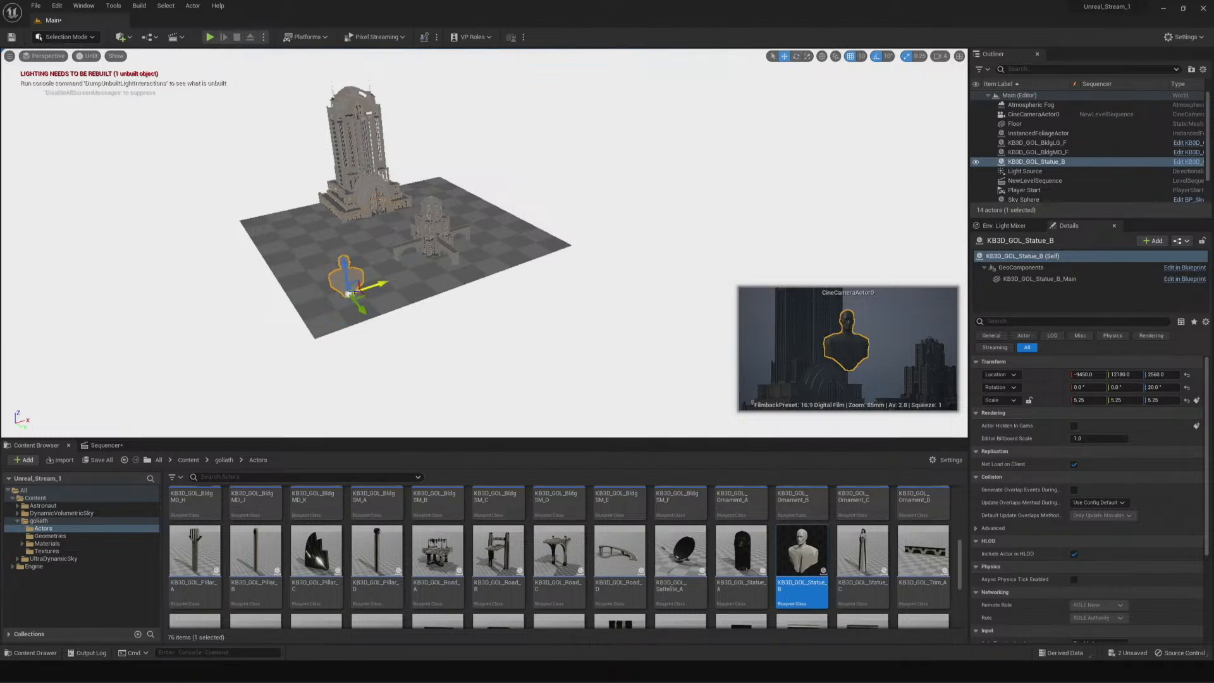
left_click_drag(343, 272, 352, 303)
key("r")
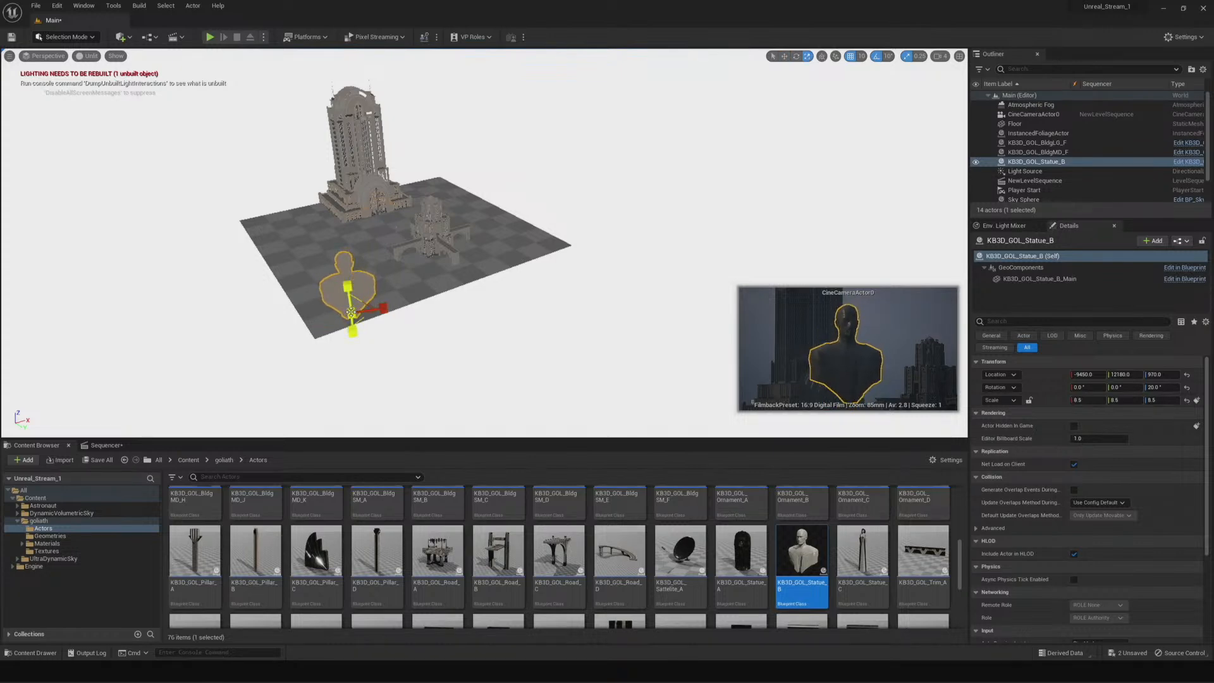
Move the KB3D_GOL_Statue_B statue off the floor's corner to about X -14070, Z -680
key("w")
left_click_drag(378, 306, 288, 324)
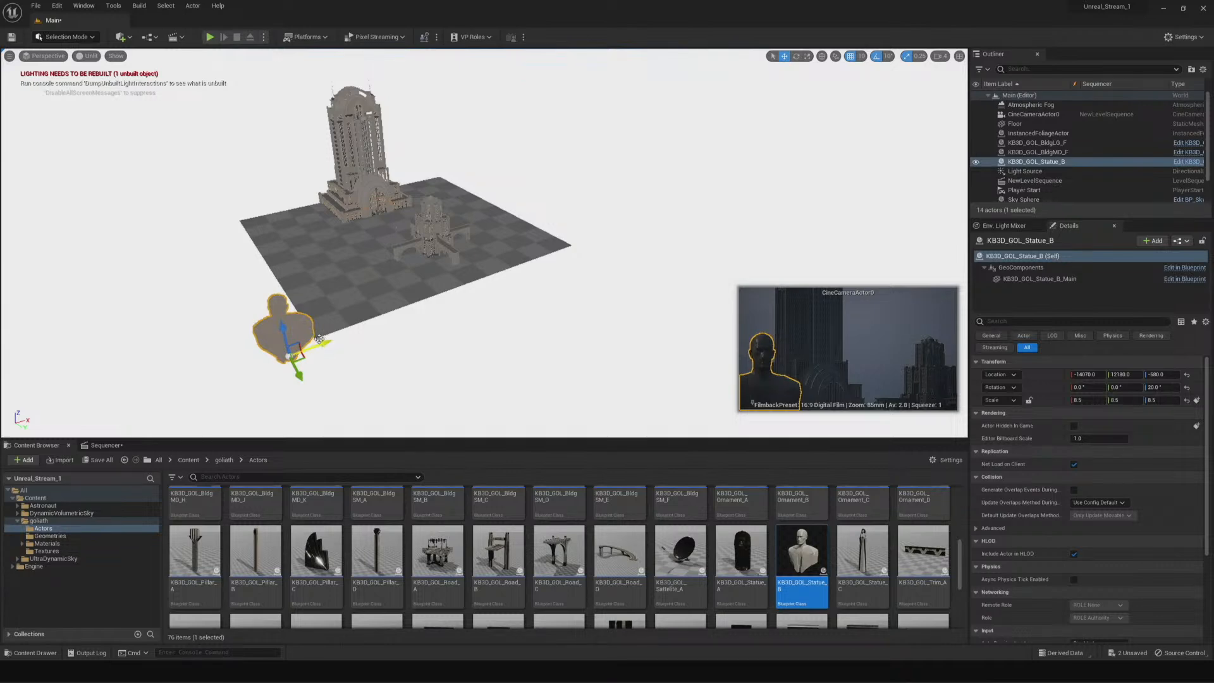
left_click(468, 348)
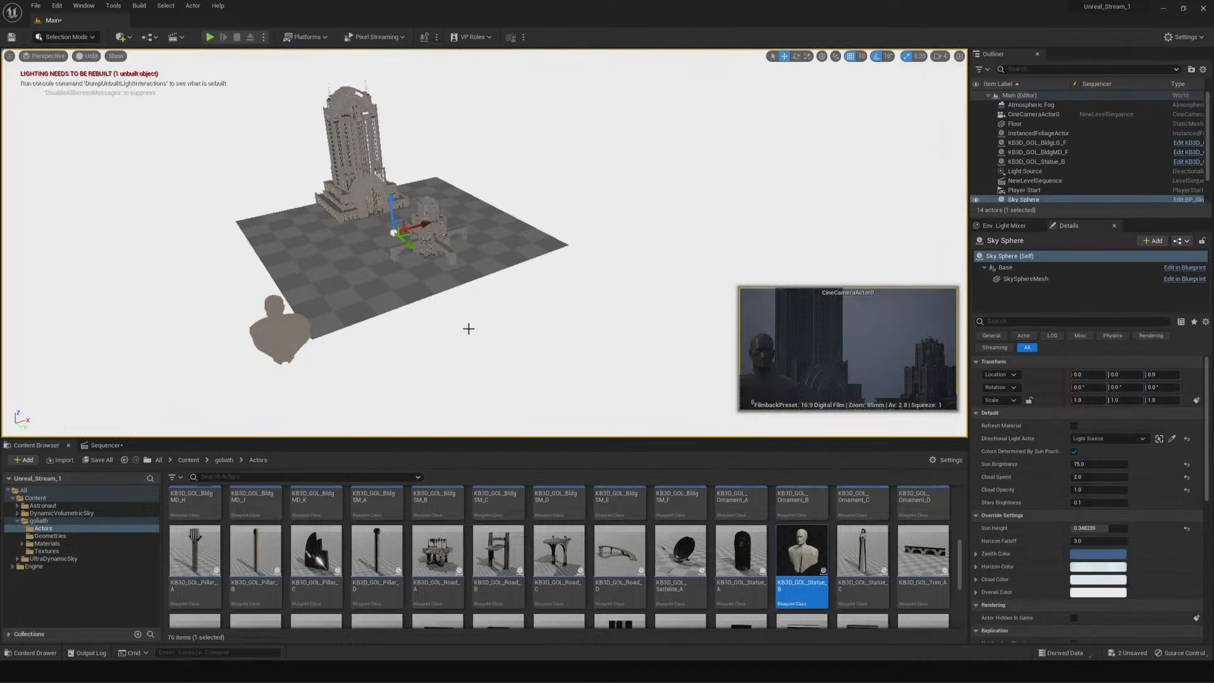
right_click_drag(416, 351, 372, 309)
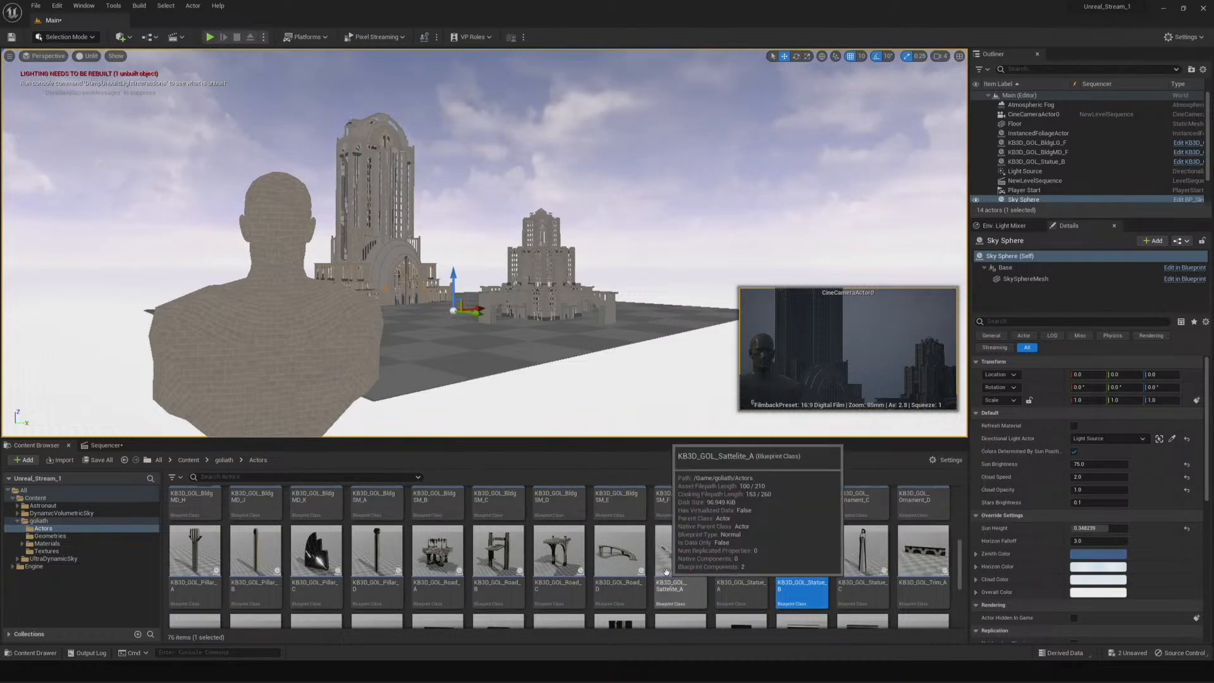
Place the KB3D_GOL_Road_D actor in the camera shot and shift it along X to about -28449
left_click_drag(639, 571, 573, 377)
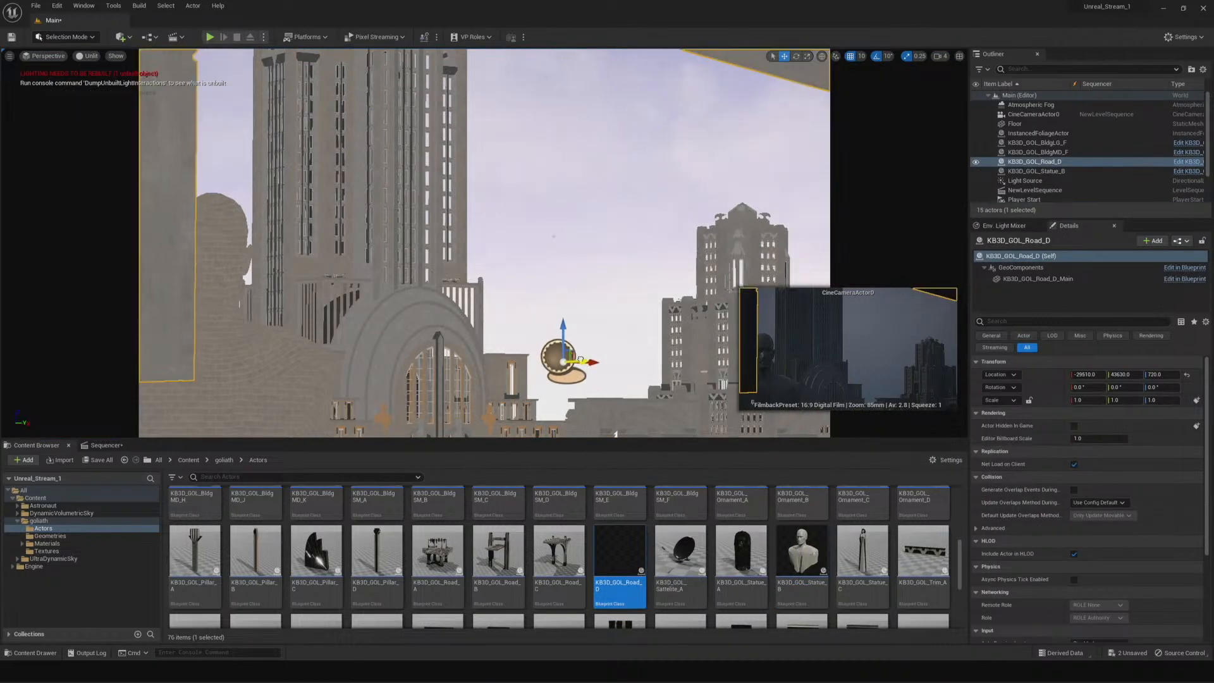
left_click_drag(599, 365, 683, 346)
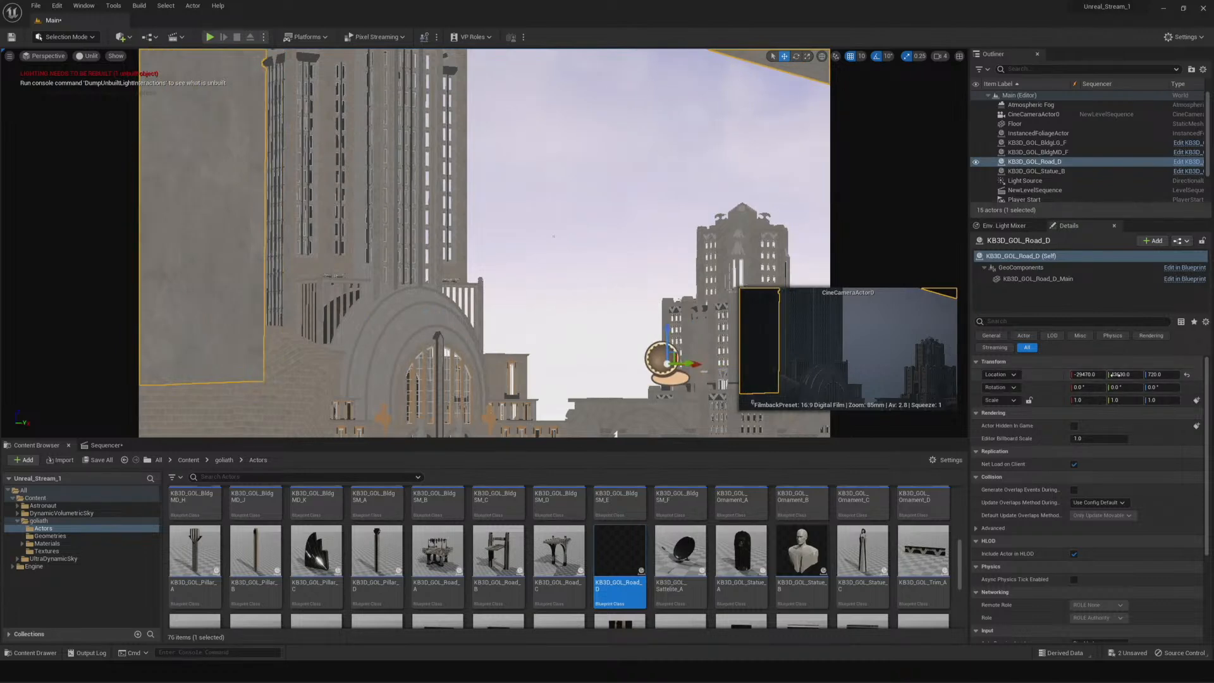
mouse_move(1093, 376)
left_mouse_down()
mouse_move(1010, 375)
mouse_move(1071, 376)
left_mouse_up()
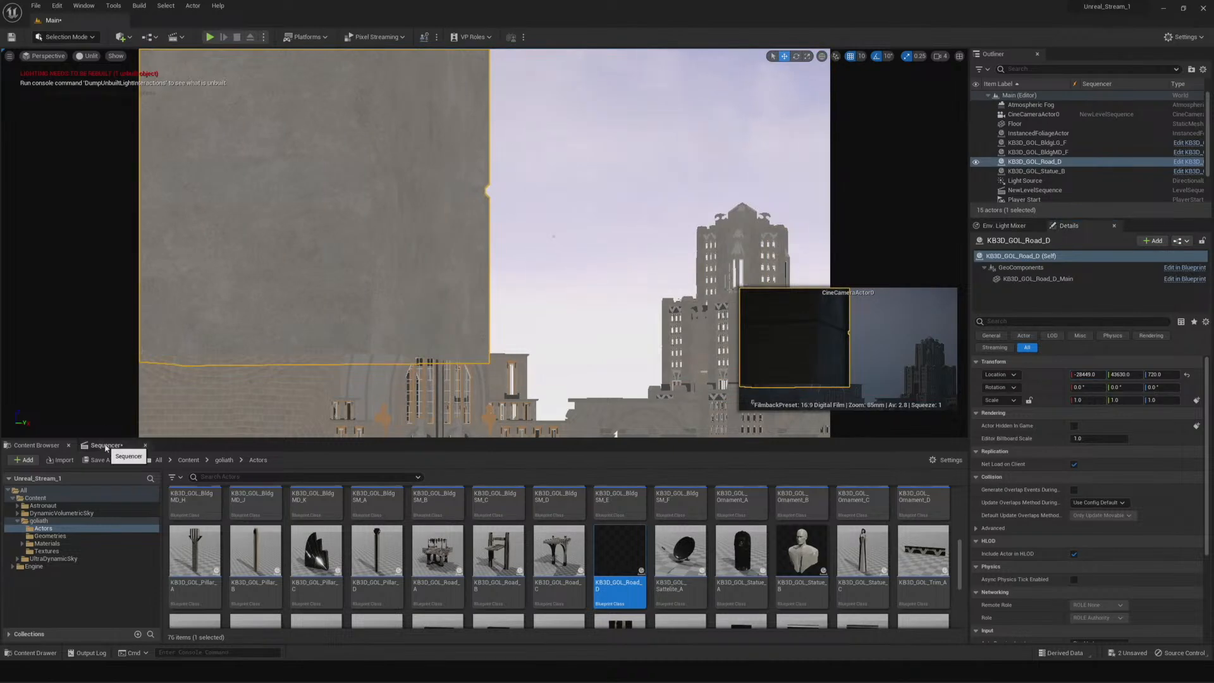
Switch to the Cinematic Viewport and move the KB3D_GOL_Road_D road behind the tall building, at about X 6411, Y -11010
left_click(64, 60)
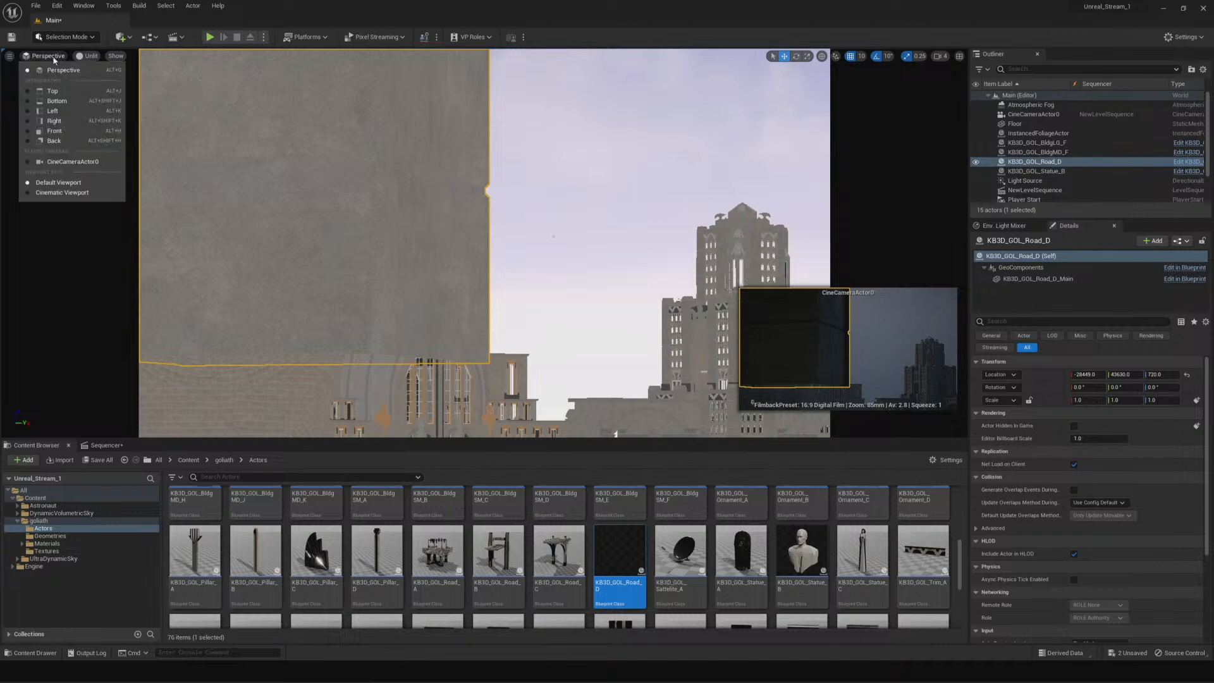
left_click(70, 186)
right_click_drag(210, 251, 183, 233)
key("g")
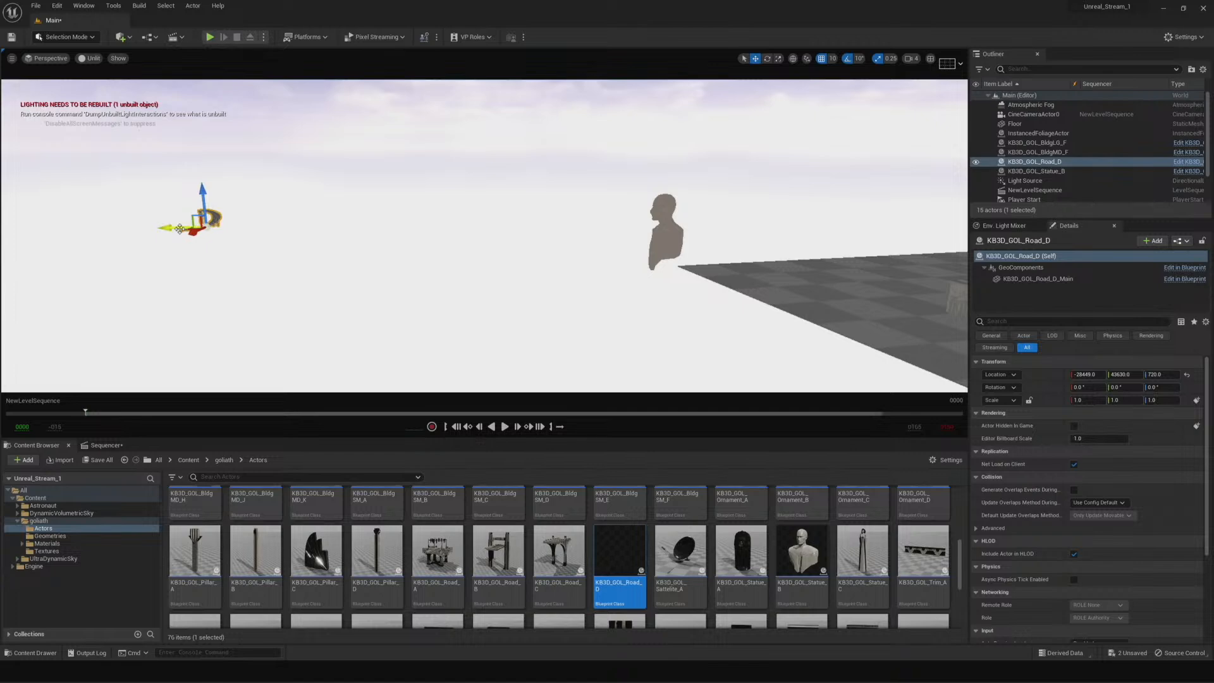
left_click_drag(170, 227, 961, 260)
right_click_drag(832, 282, 891, 243)
left_click_drag(554, 351, 836, 372)
right_click_drag(835, 371, 920, 355)
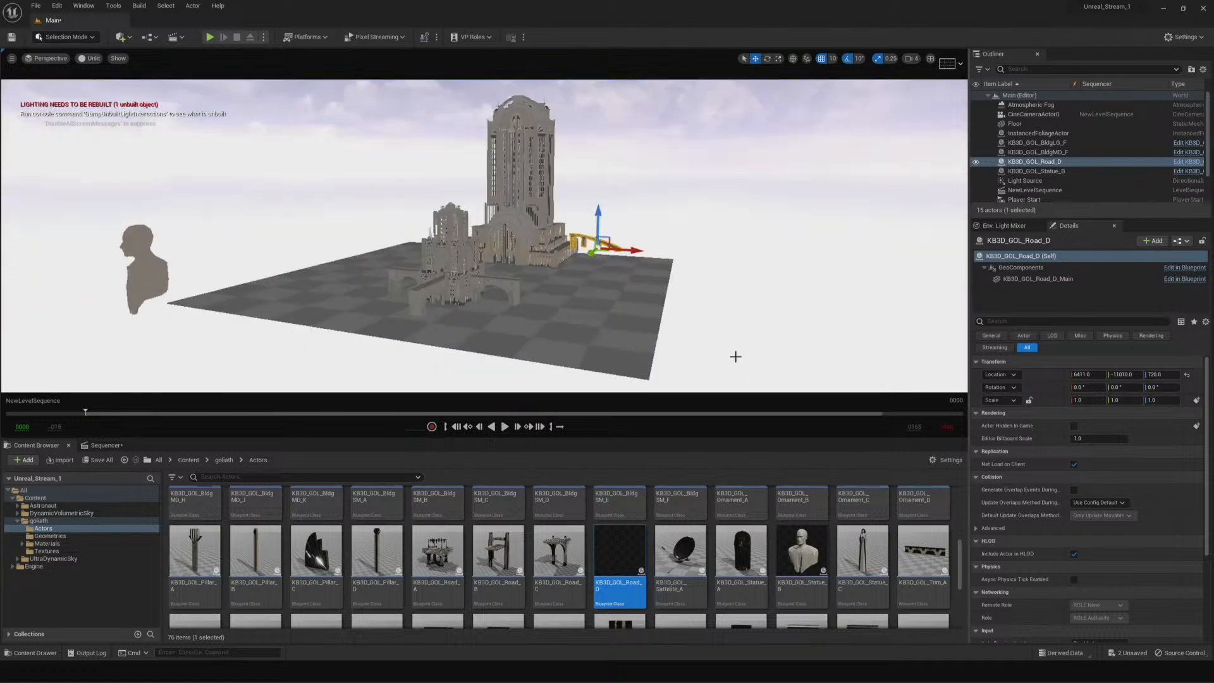
Move the KB3D_GOL_Road_D road to about X 8521, Y -3090, rotate it 90° about Z, and select CineCameraActor0
left_click_drag(591, 253, 622, 316)
key("e")
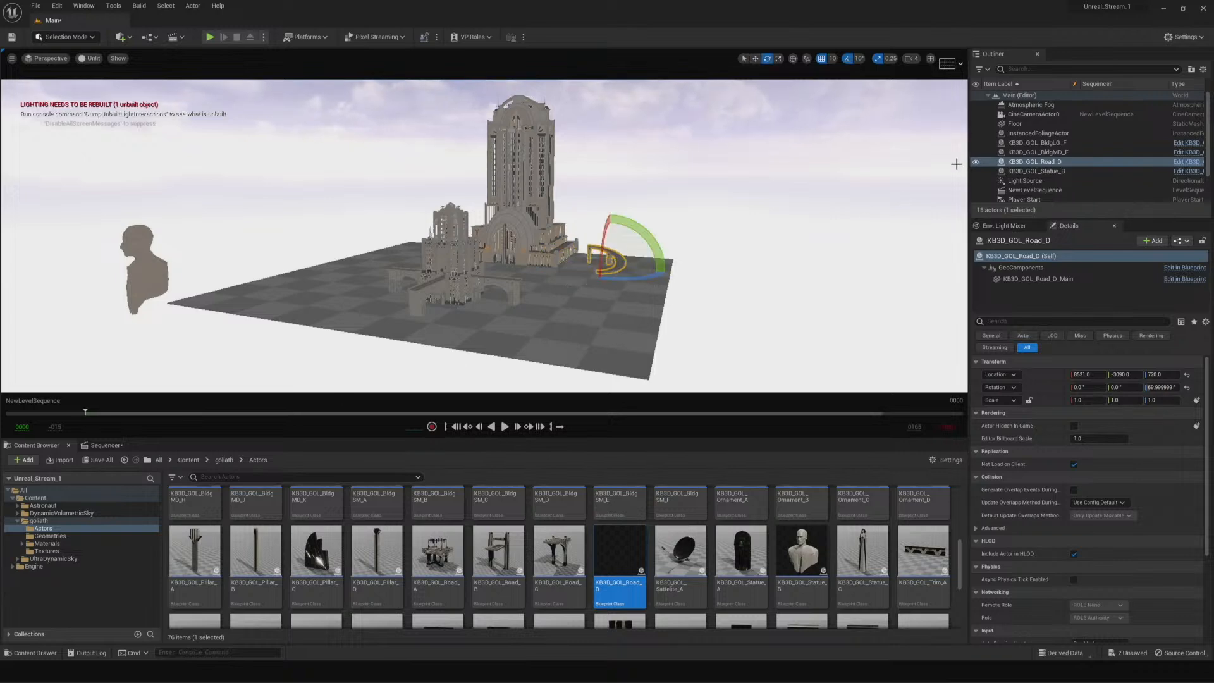
left_click(1031, 115)
key("w")
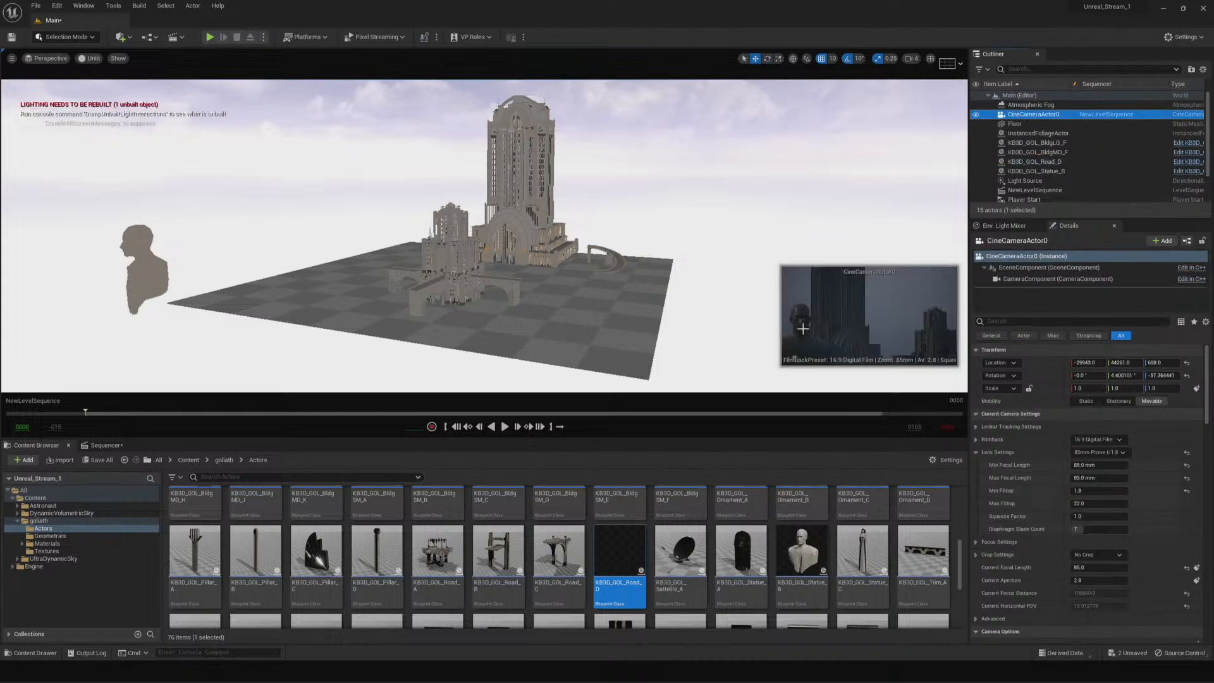
Move the KB3D_GOL_Road_D road to about X 7441, Y -8890, Z 440, checking its position against the CineCameraActor0 preview
left_click(621, 264)
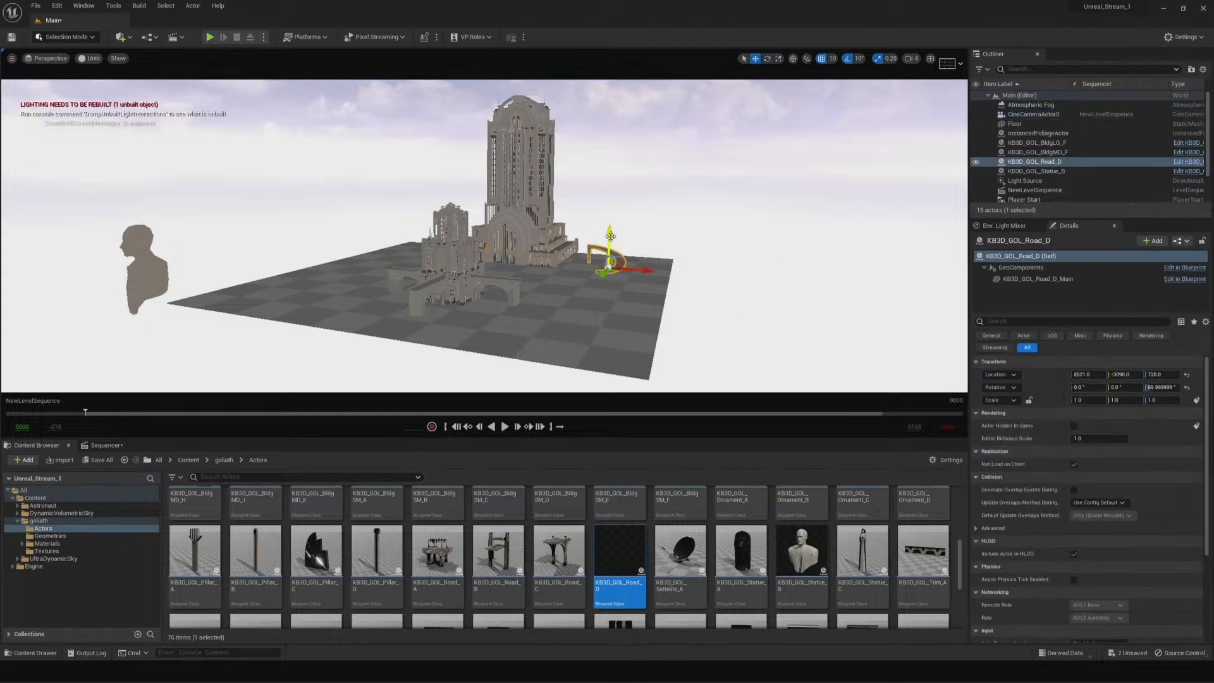
left_click(1033, 115)
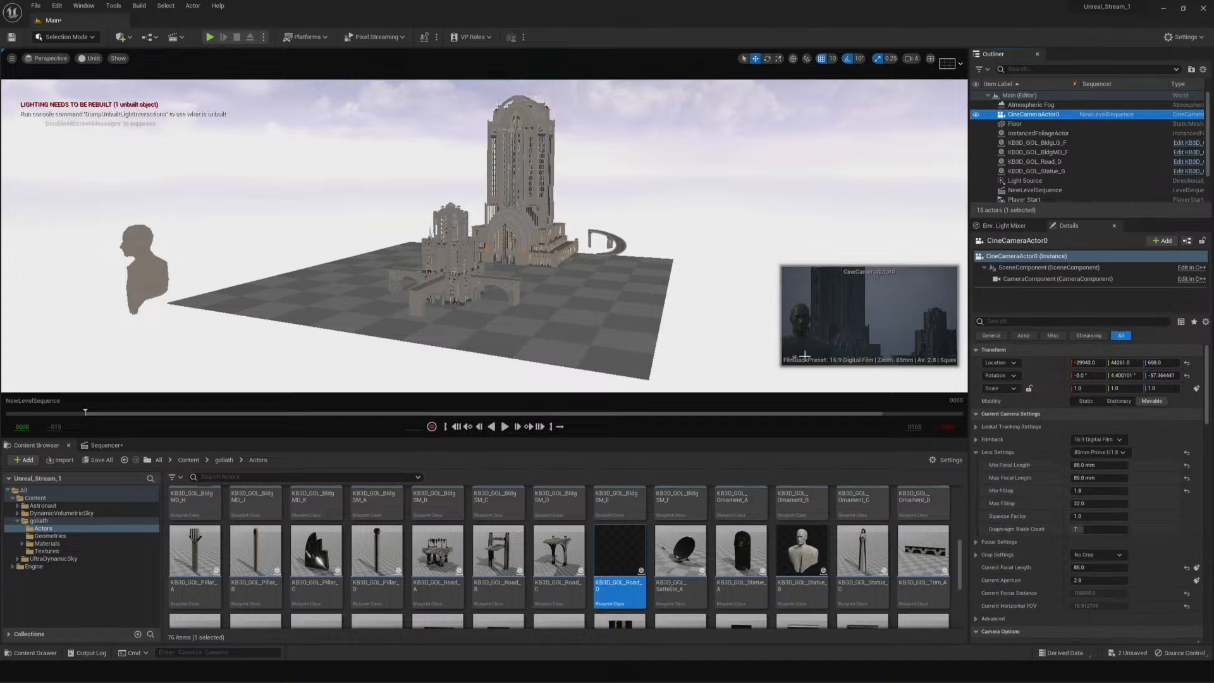
left_click(796, 357)
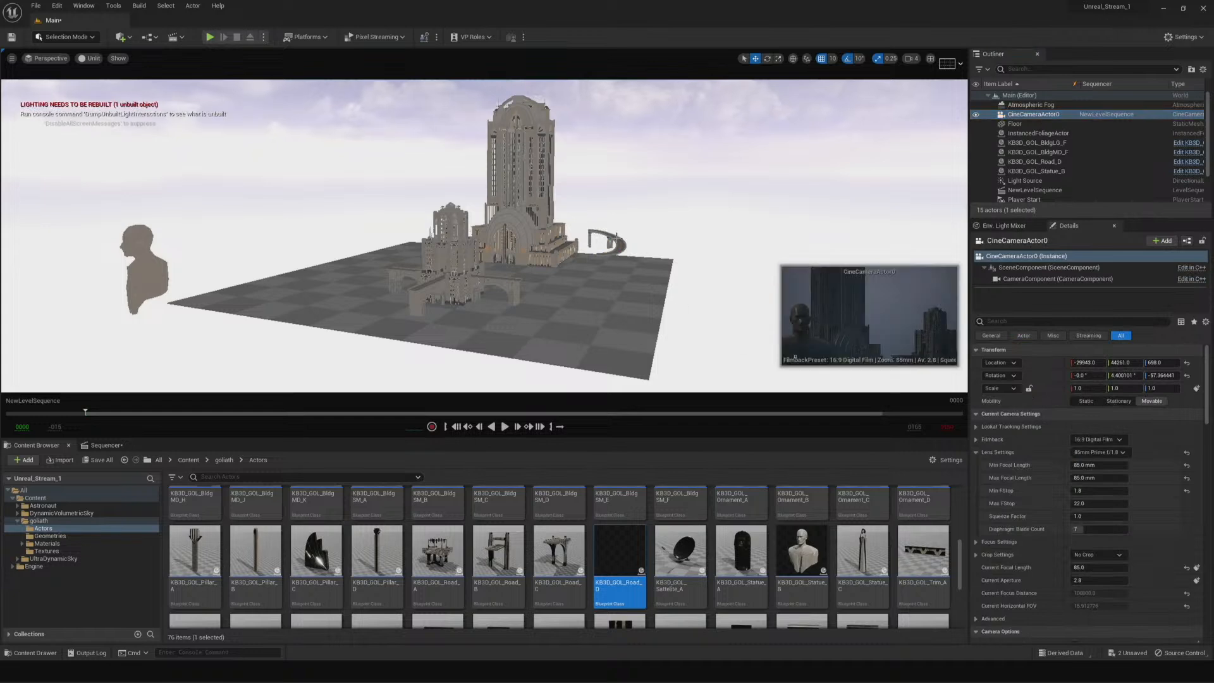
left_click(610, 239)
mouse_move(610, 216)
left_mouse_down()
mouse_move(612, 237)
mouse_move(623, 217)
mouse_move(644, 244)
mouse_move(607, 223)
left_mouse_up()
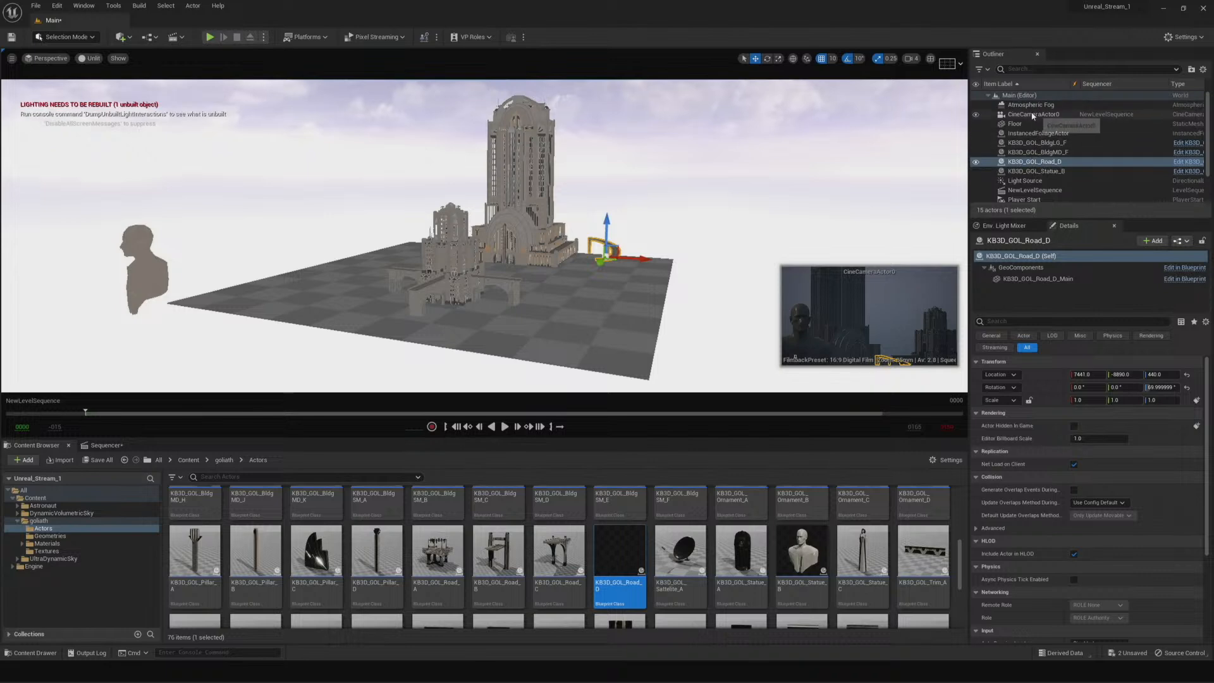
Lock the viewport to the sequence's Camera Cuts and switch its view mode to Lit
left_click(115, 446)
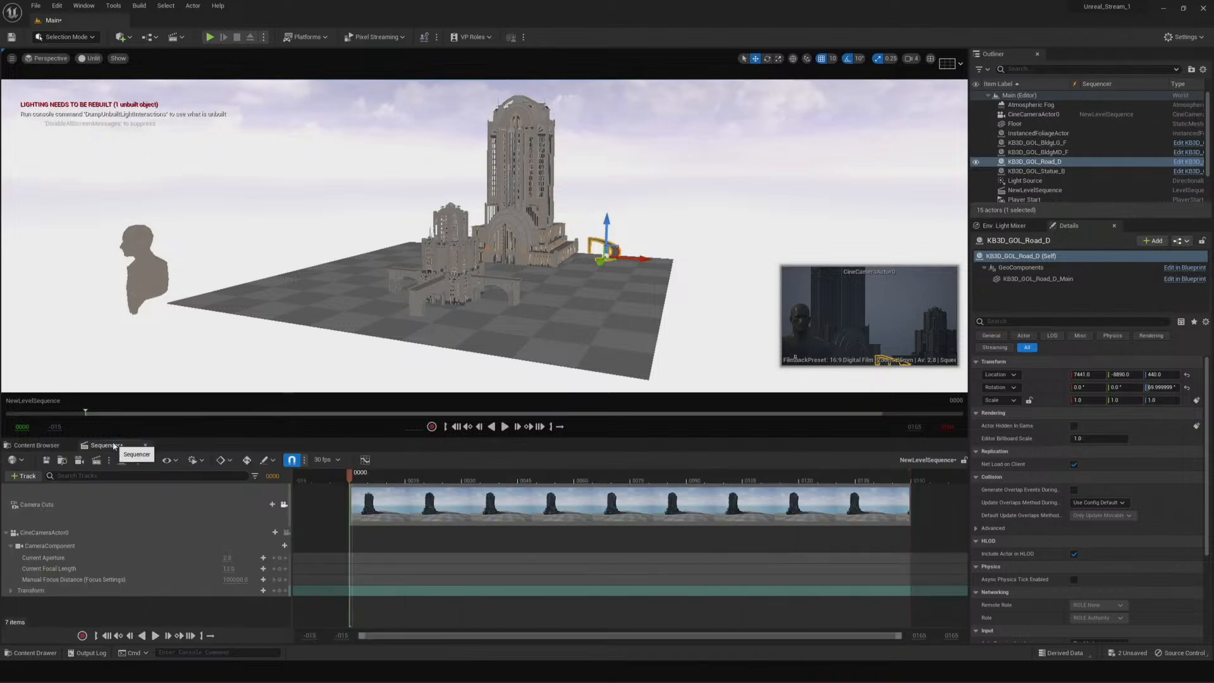
left_click(284, 506)
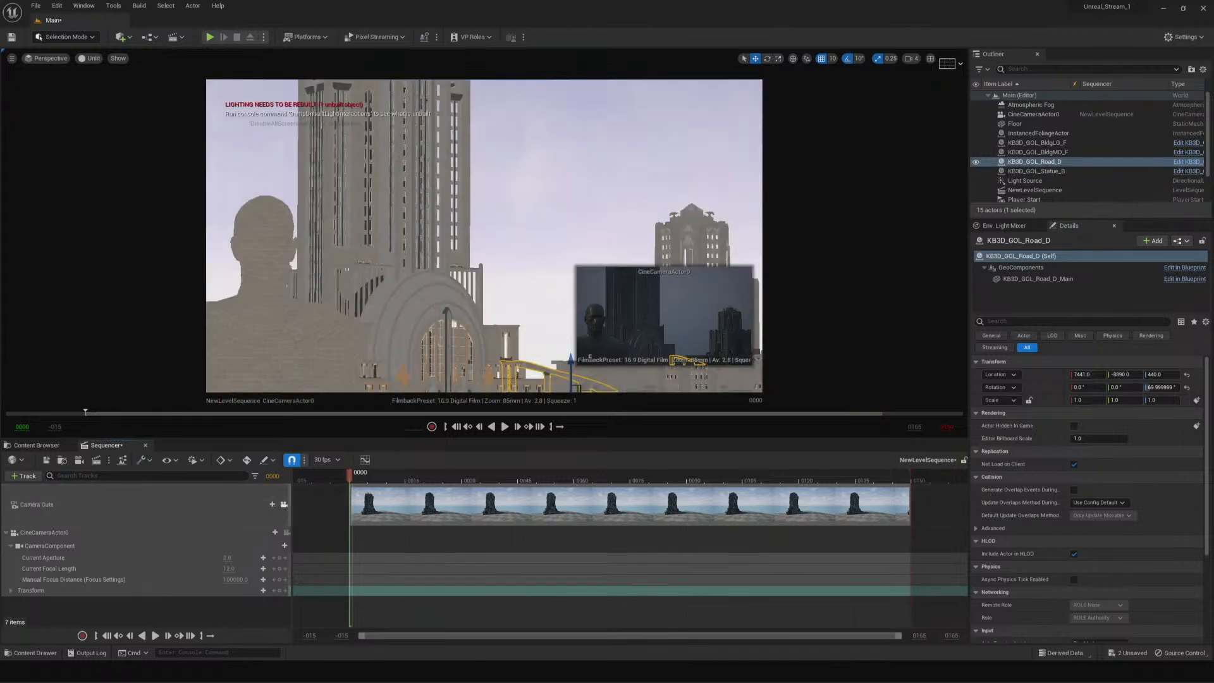
left_click(85, 60)
left_click(100, 83)
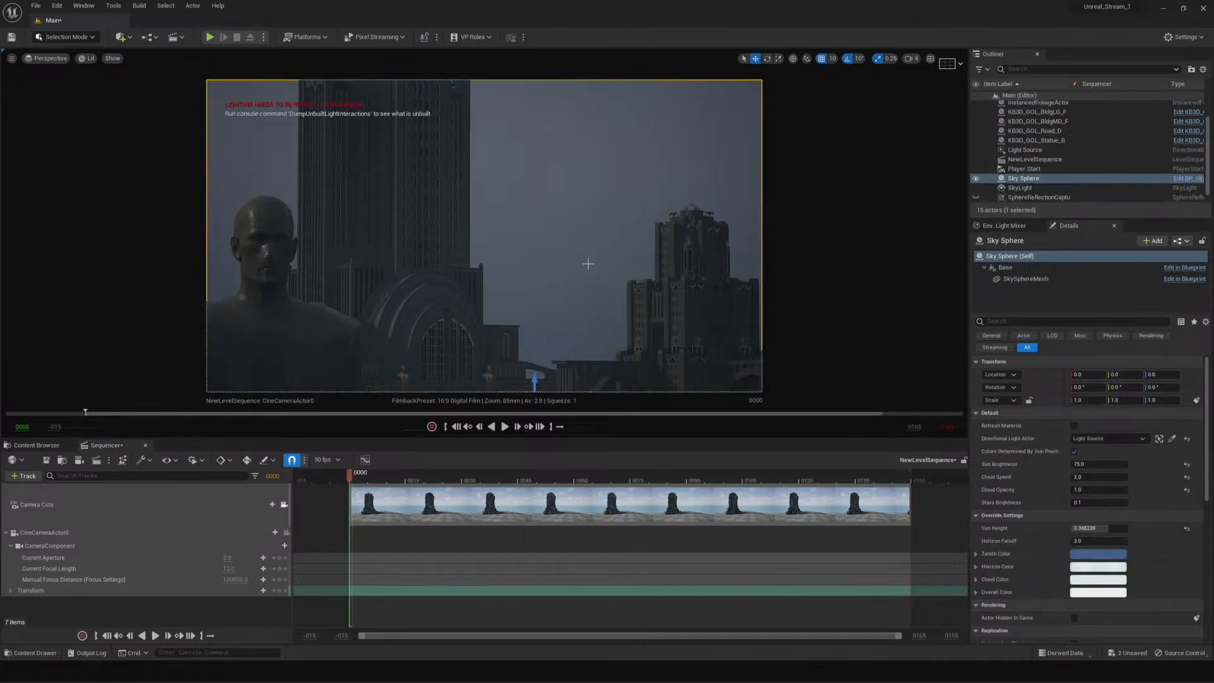
Raise the KB3D_GOL_Road_D road to about Z 790 in the camera shot
left_click(548, 379)
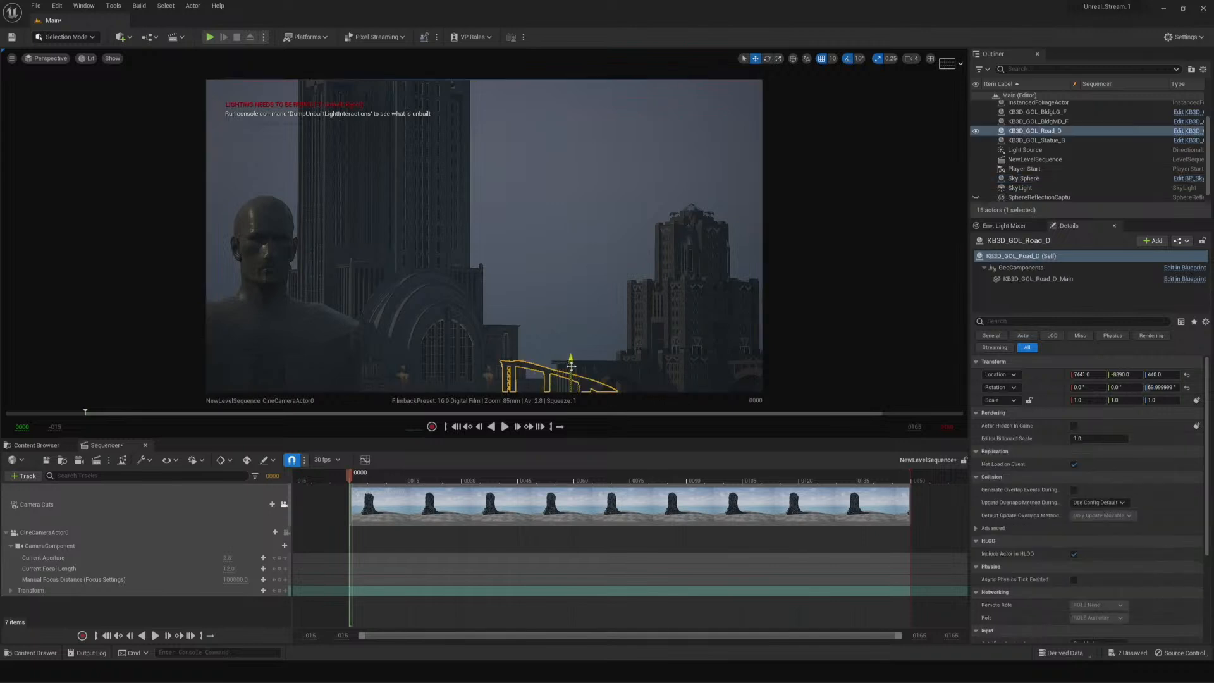
left_click_drag(571, 361, 571, 350)
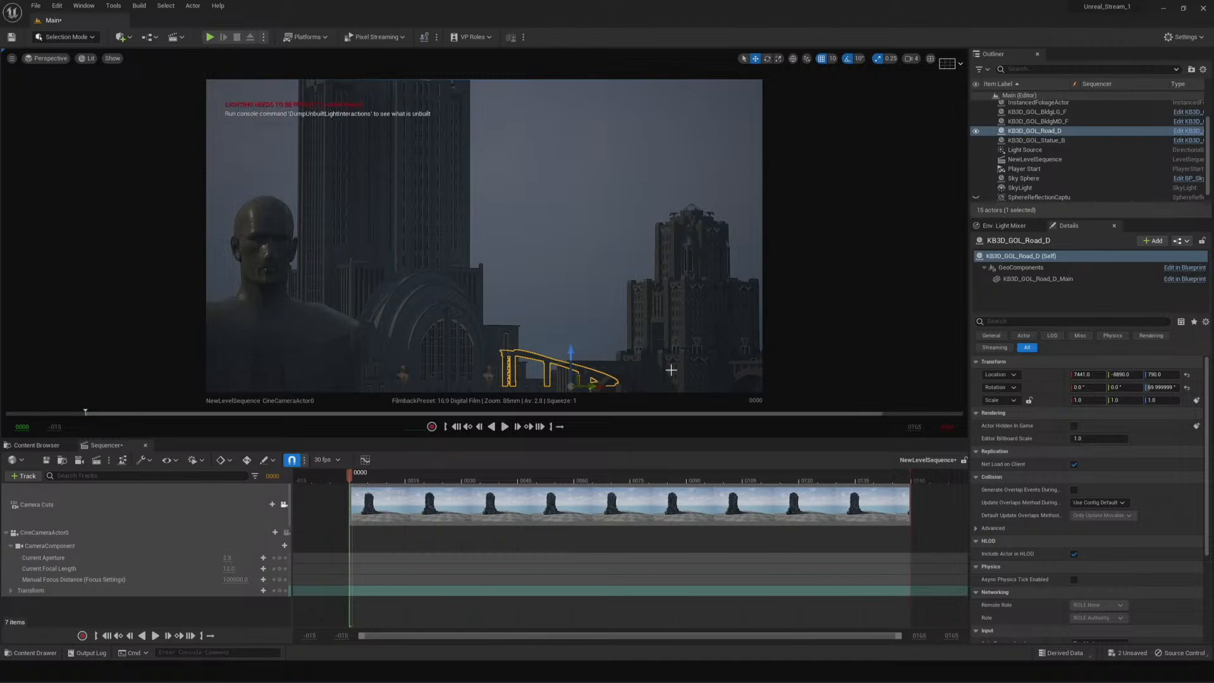
left_click(575, 300)
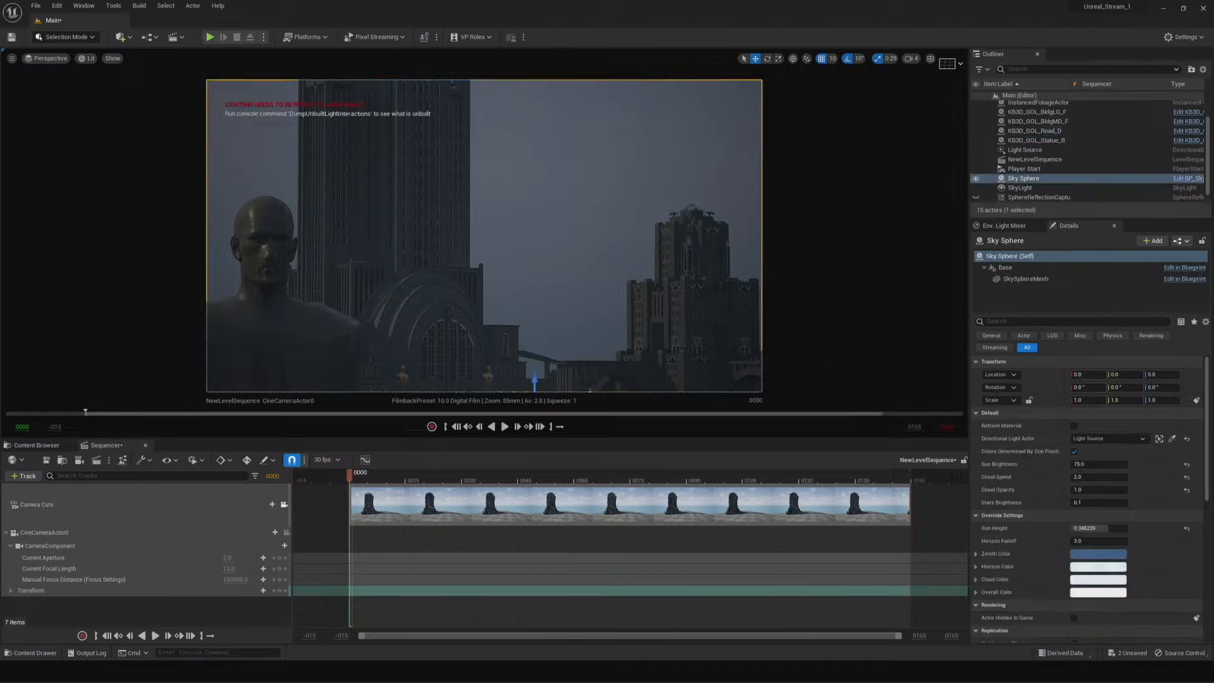
Duplicate the KB3D_GOL_Road_D road, raise the copy to about Z 1390, rotate it about Z and shift it toward the shorter building
left_click(544, 361)
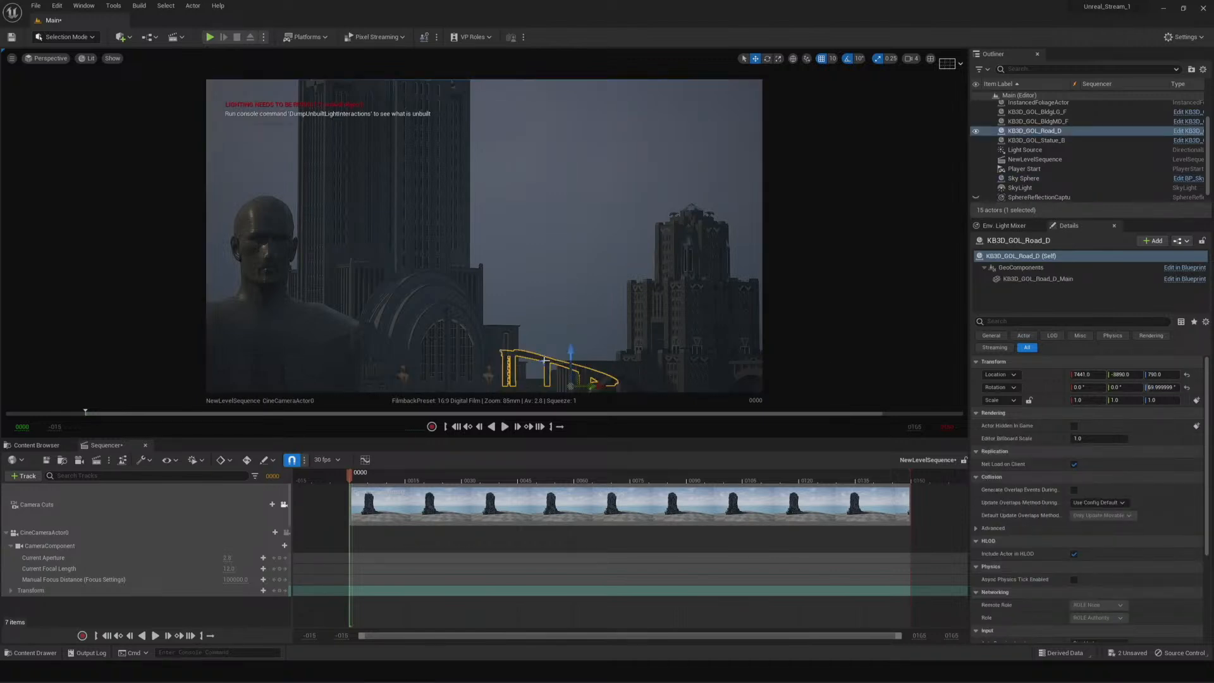
right_click(1017, 131)
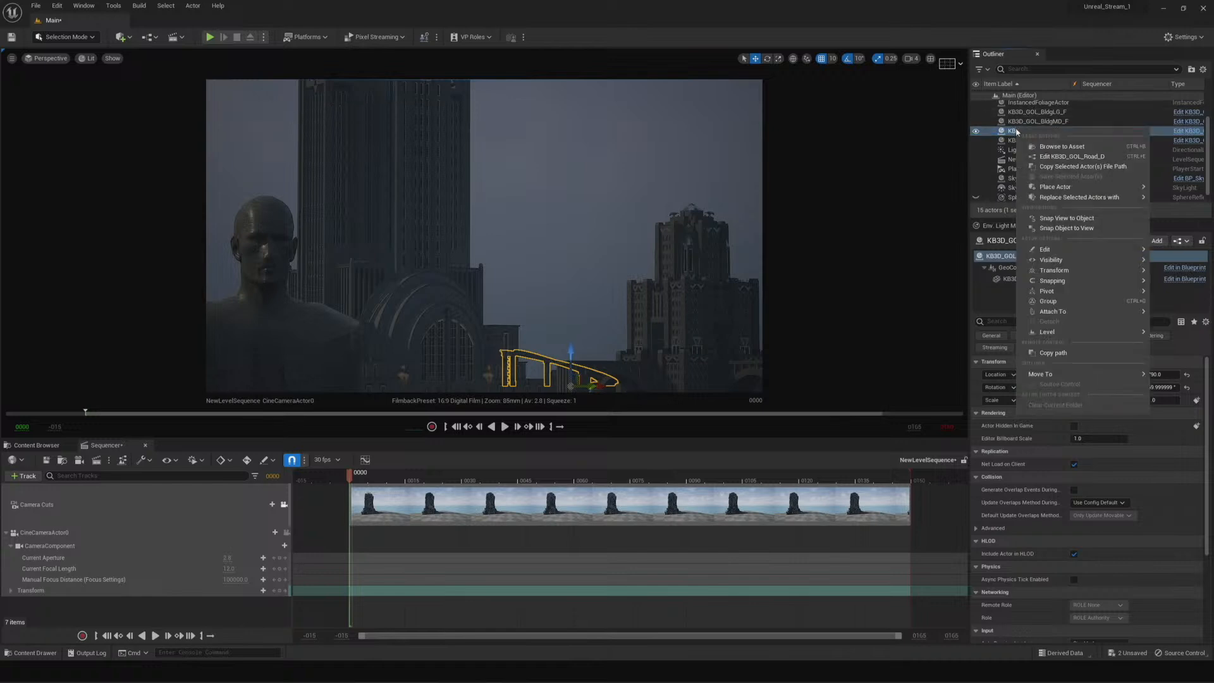
mouse_move(1047, 251)
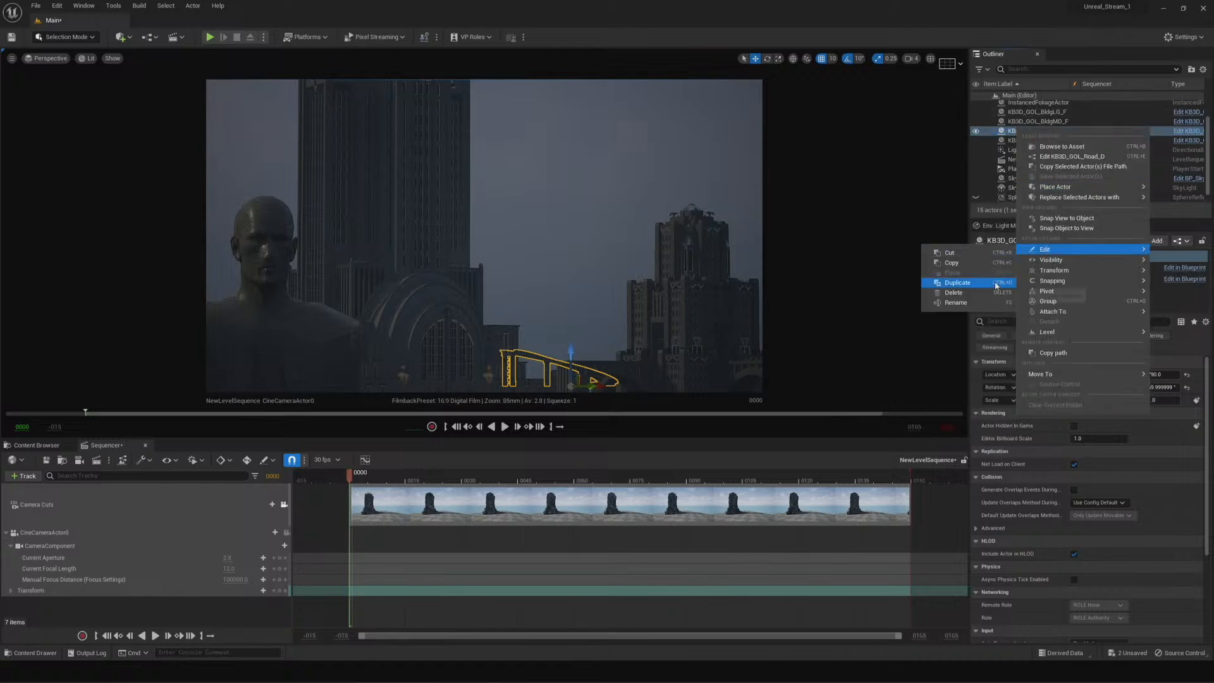
left_click(967, 282)
left_click_drag(572, 353, 573, 328)
key("e")
left_click_drag(591, 359, 620, 361)
key("w")
mouse_move(601, 360)
left_mouse_down()
mouse_move(645, 361)
mouse_move(622, 368)
left_mouse_up()
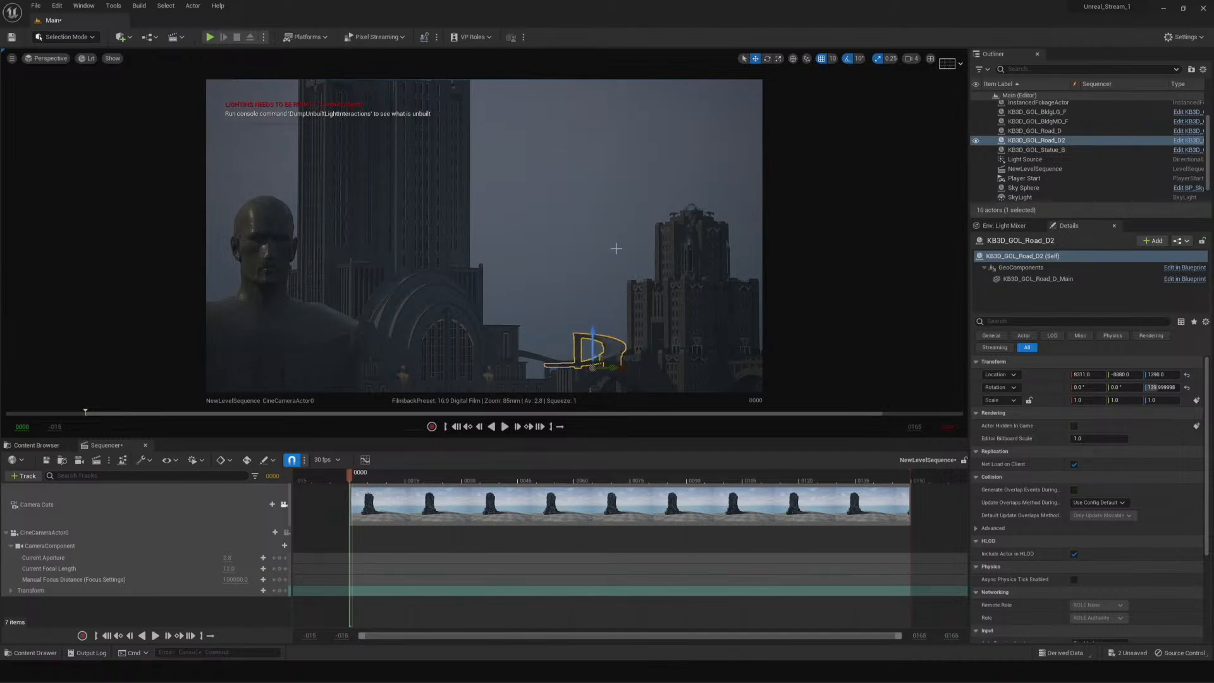
left_click(620, 167)
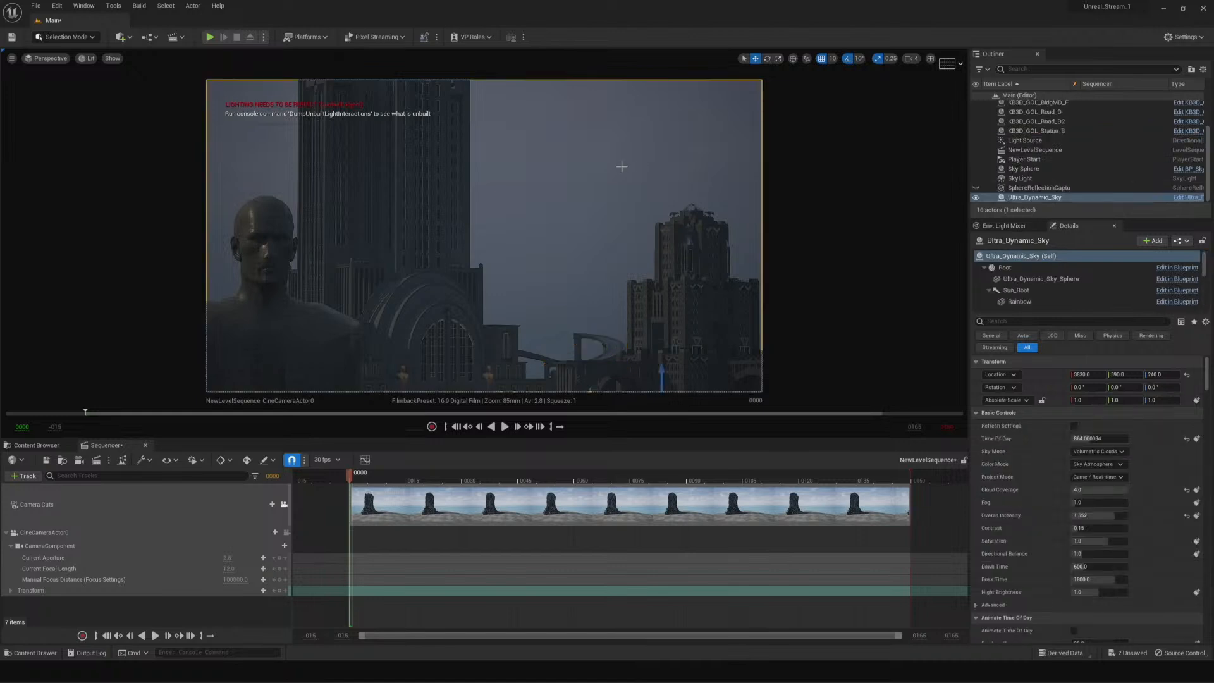
Duplicate the KB3D_GOL_Road_D2 road, position the copy above it and rotate it so the roads form a winding overpass
left_click(604, 342)
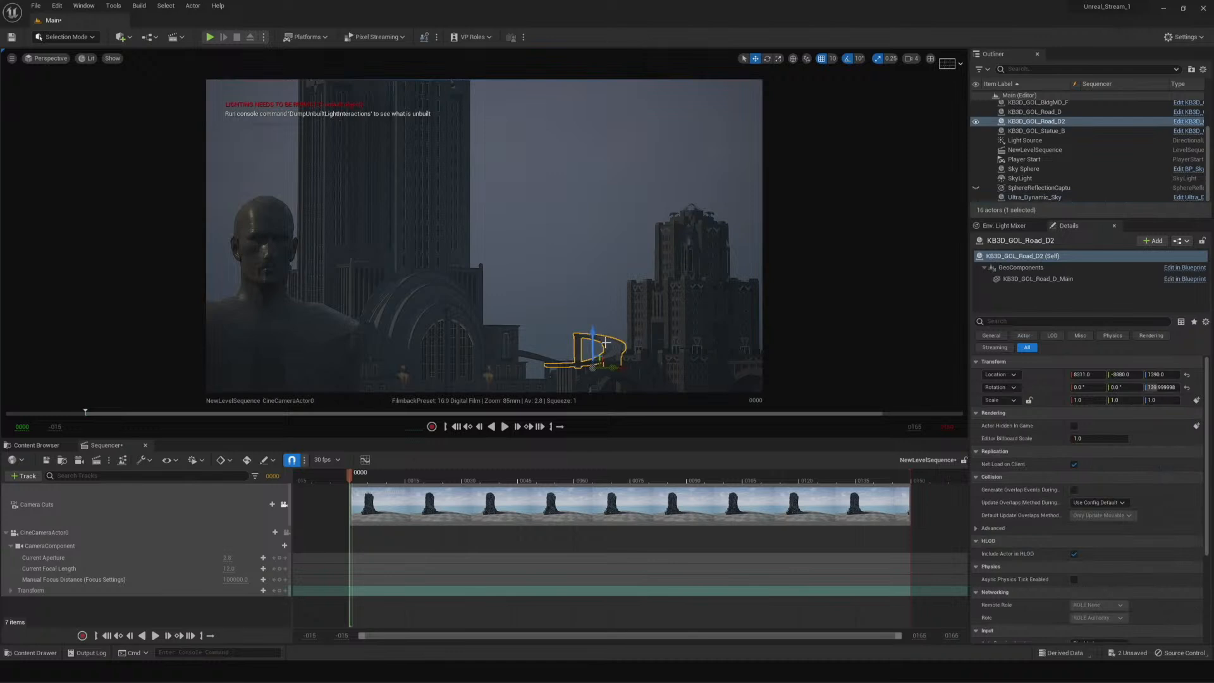
key("ctrl+d")
left_click_drag(593, 336, 595, 298)
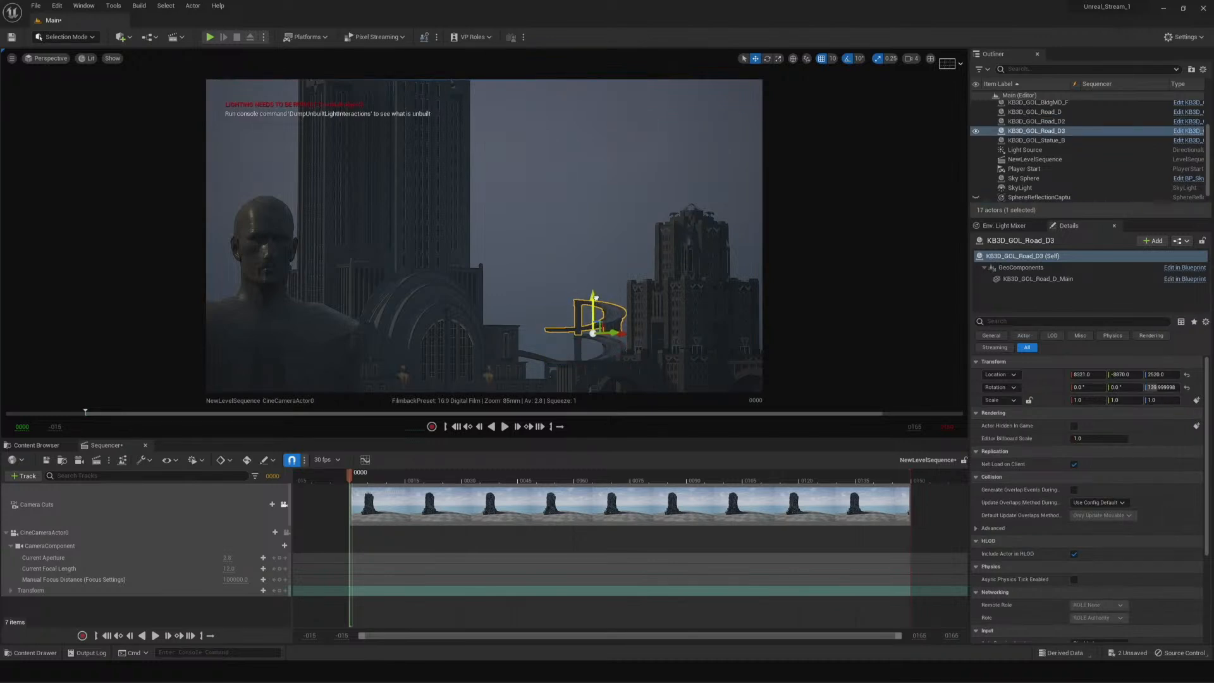
key("e")
key("w")
key("e")
mouse_move(590, 334)
left_mouse_down()
mouse_move(523, 336)
mouse_move(594, 324)
mouse_move(597, 336)
left_mouse_up()
key("w")
left_click(606, 295)
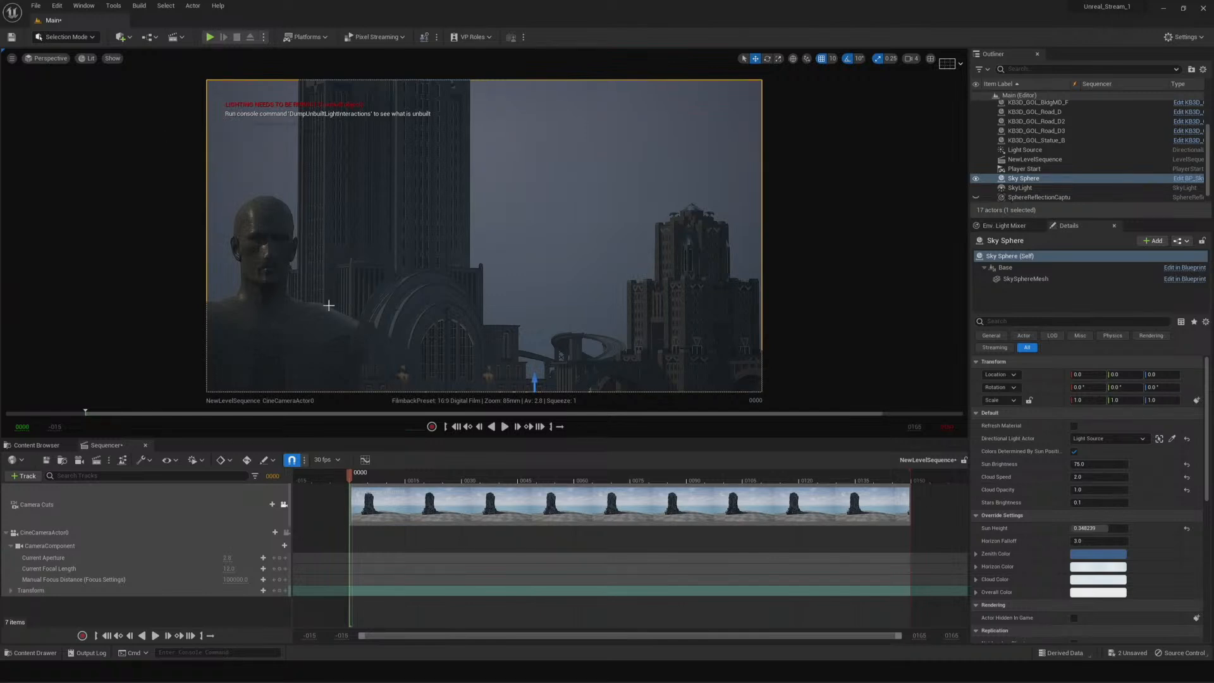
Switch to the Default Viewport in Unlit mode and frame the open floor beside the arched building
left_click(49, 59)
left_click(73, 186)
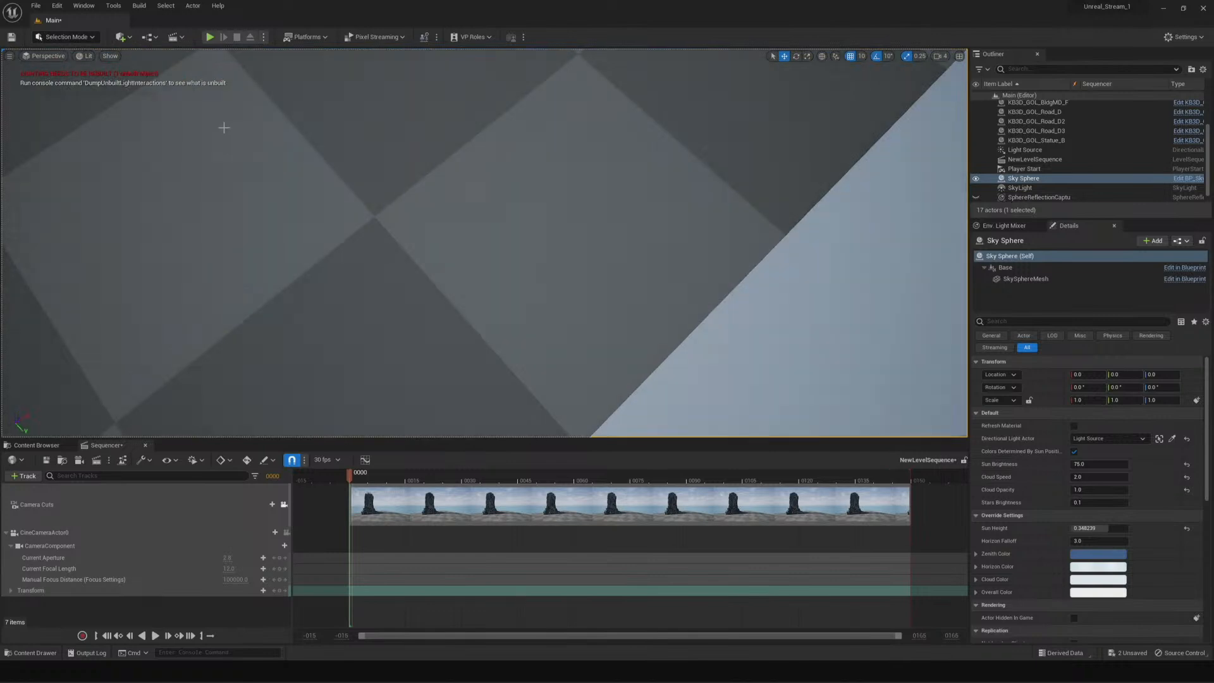
right_click_drag(198, 120, 230, 76)
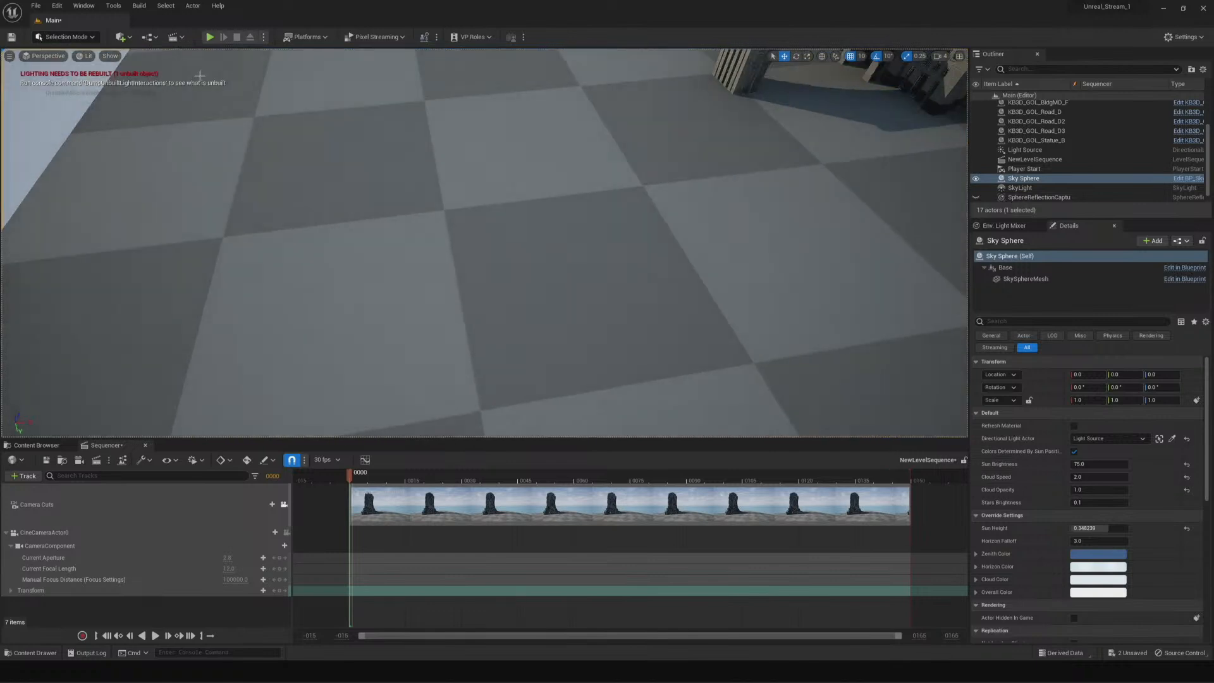
left_click(88, 56)
left_click(109, 92)
right_click_drag(383, 240, 342, 234)
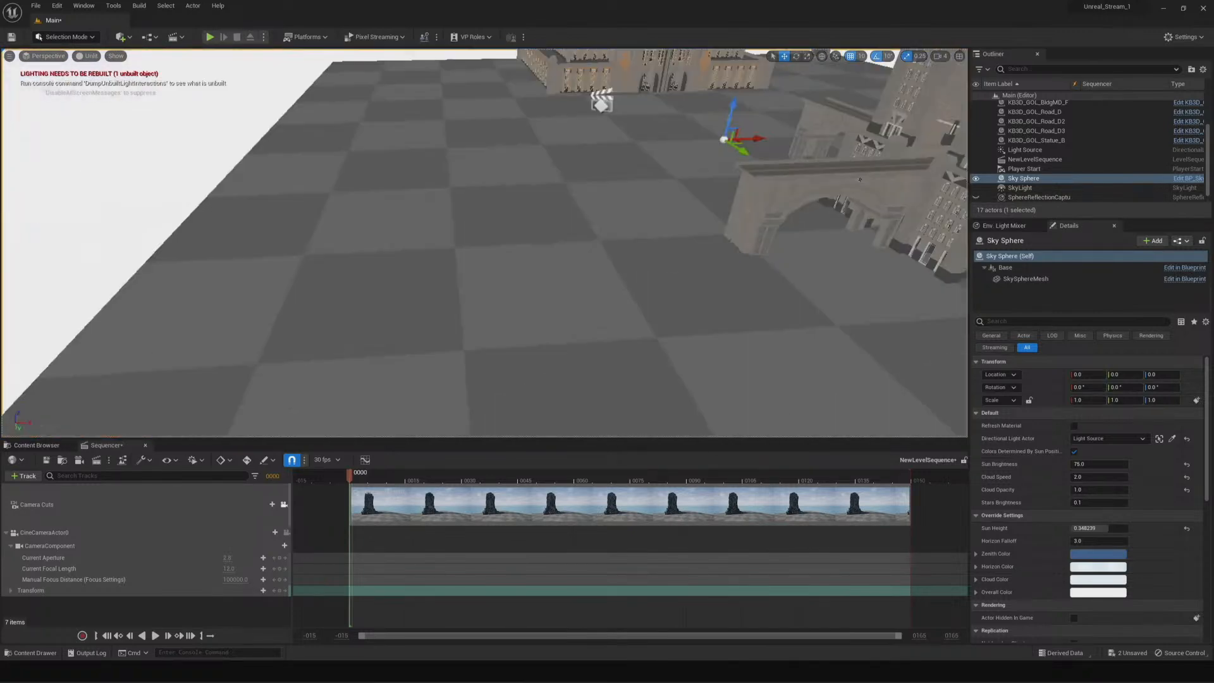
left_click(440, 276)
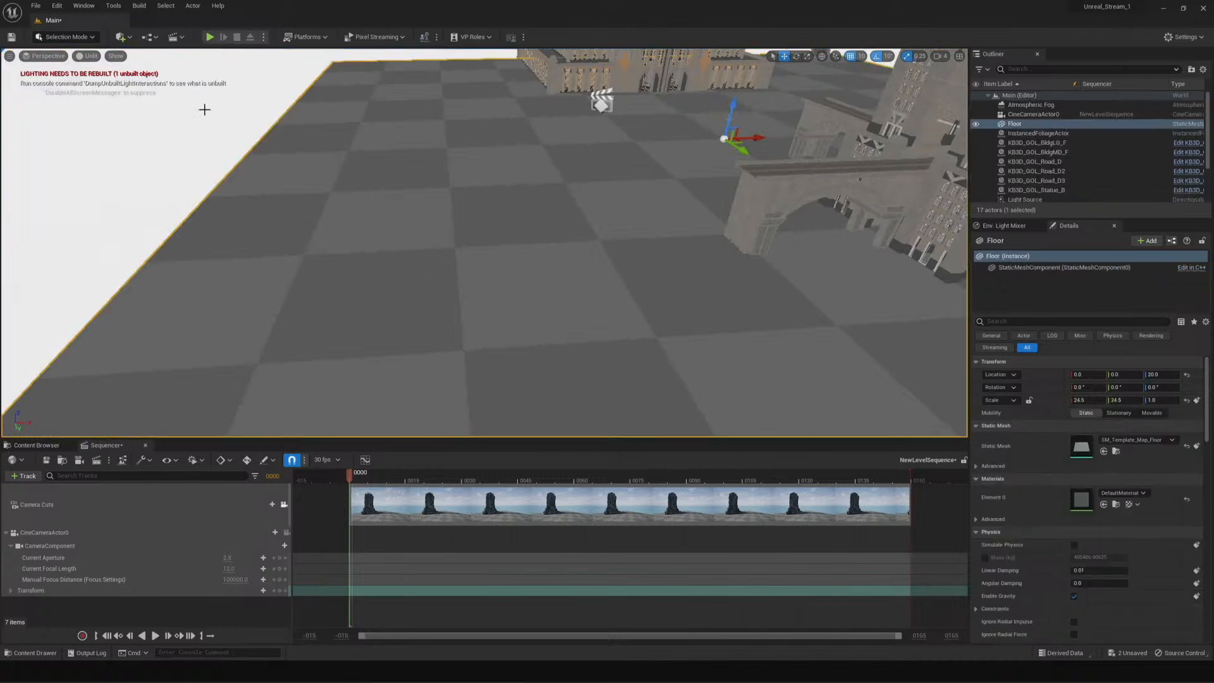
Add a Rect Light above the open floor and set its intensity to 1000 cd
left_click(120, 37)
mouse_move(151, 126)
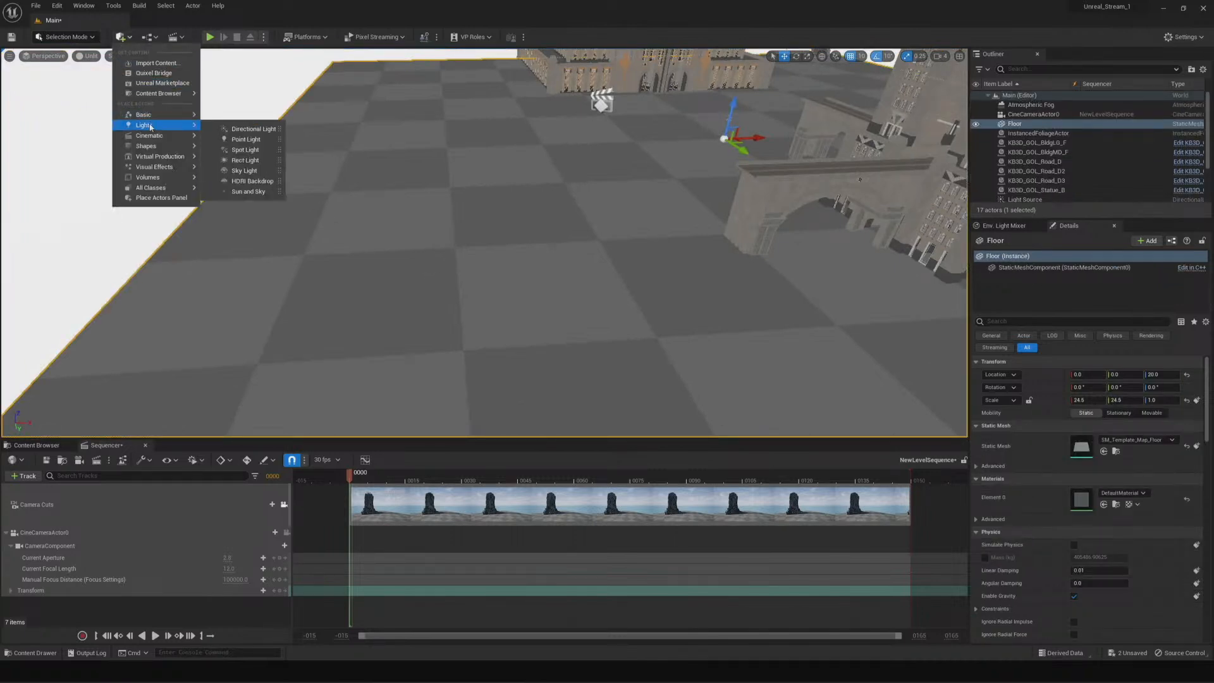
left_click(254, 160)
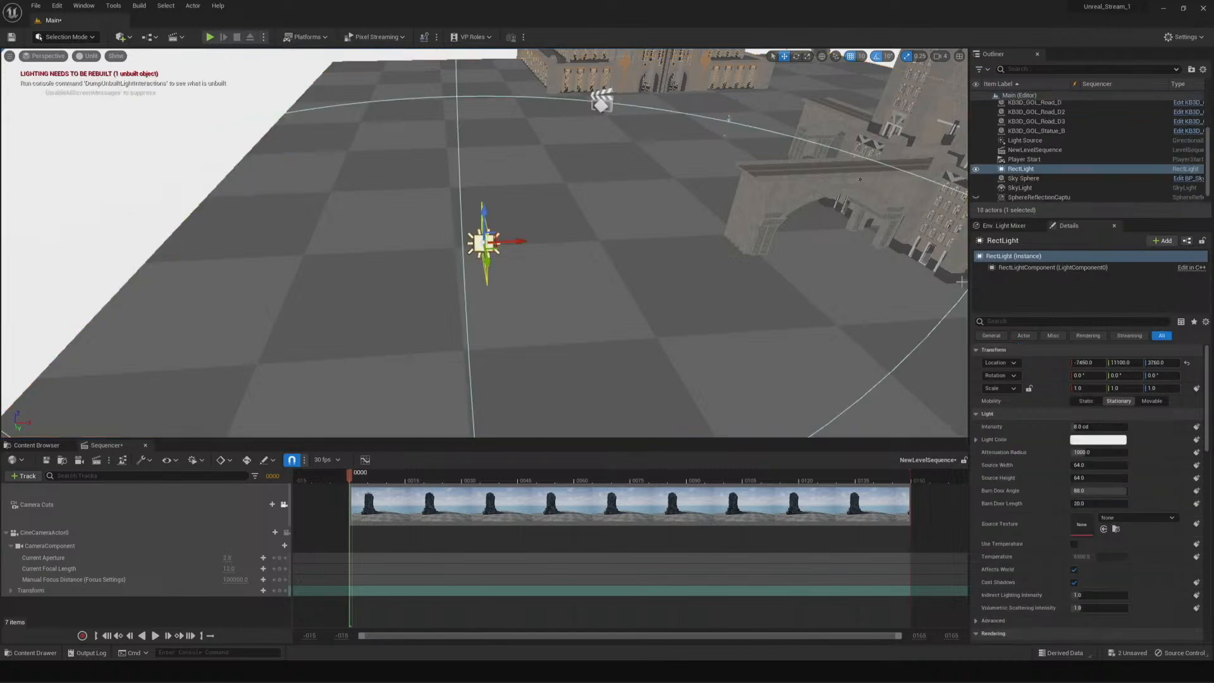
left_click(1083, 429)
type("100")
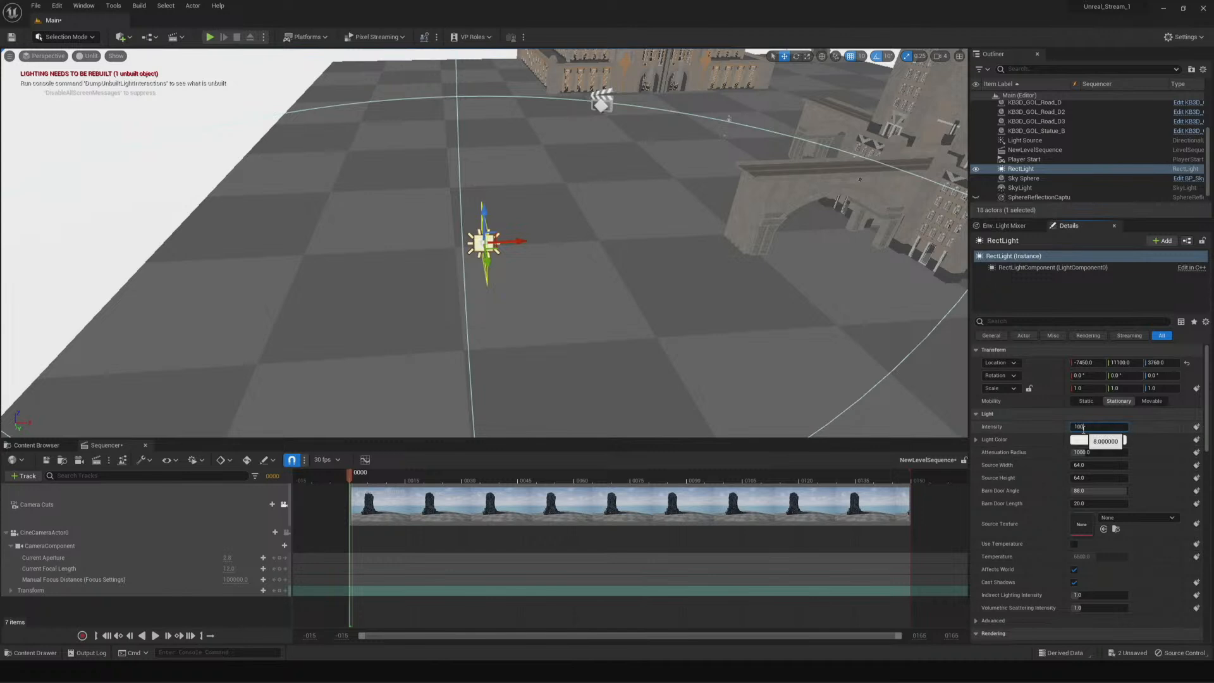
type("0.0 cd")
key("Return")
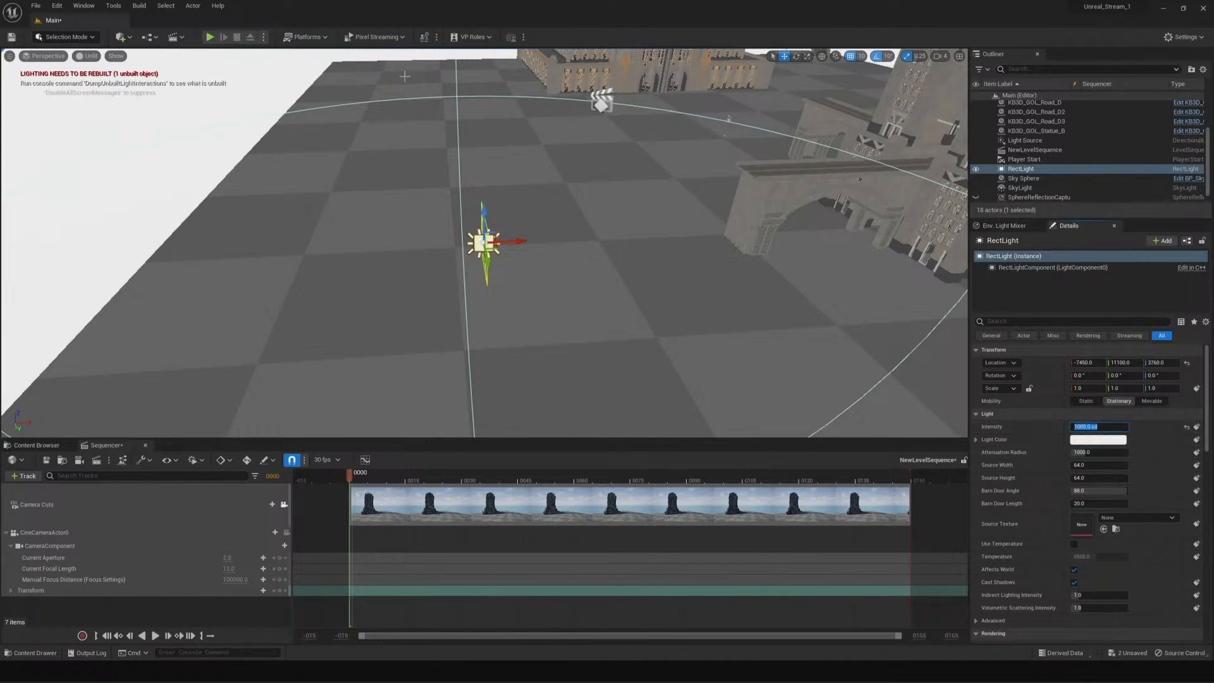
Return to the Cinematic Viewport in Lit mode, locked to the sequence's Camera Cuts
left_click(89, 56)
left_click(95, 77)
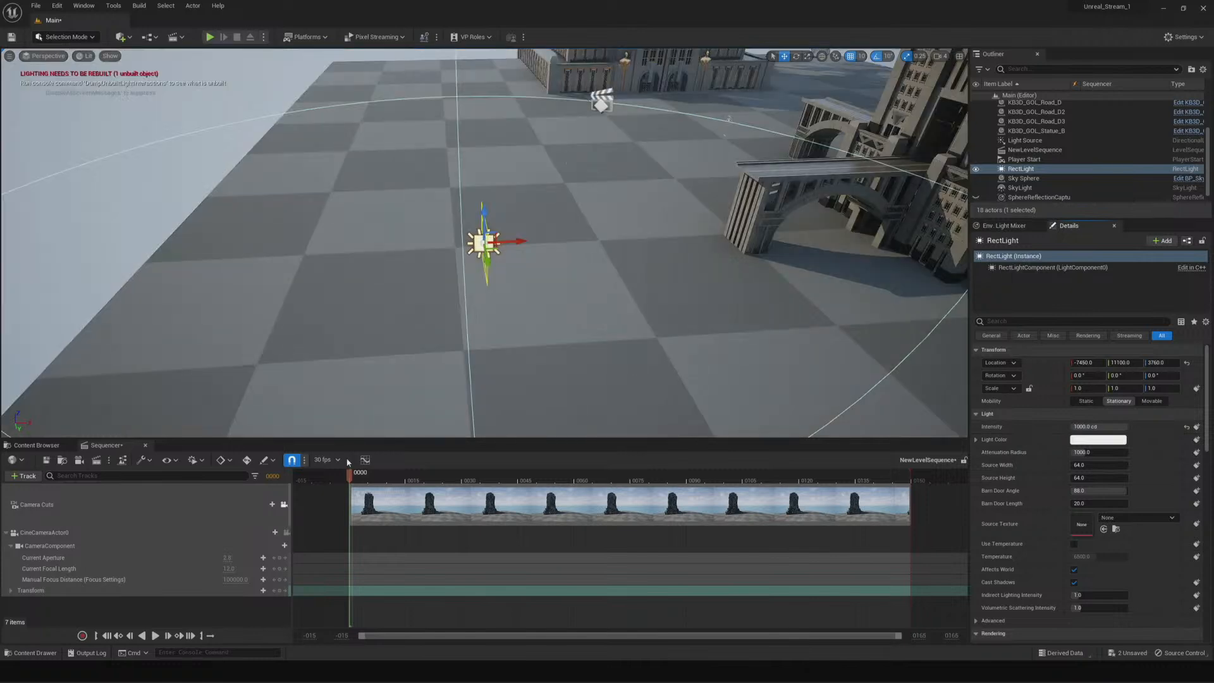
left_click(43, 58)
left_click(61, 196)
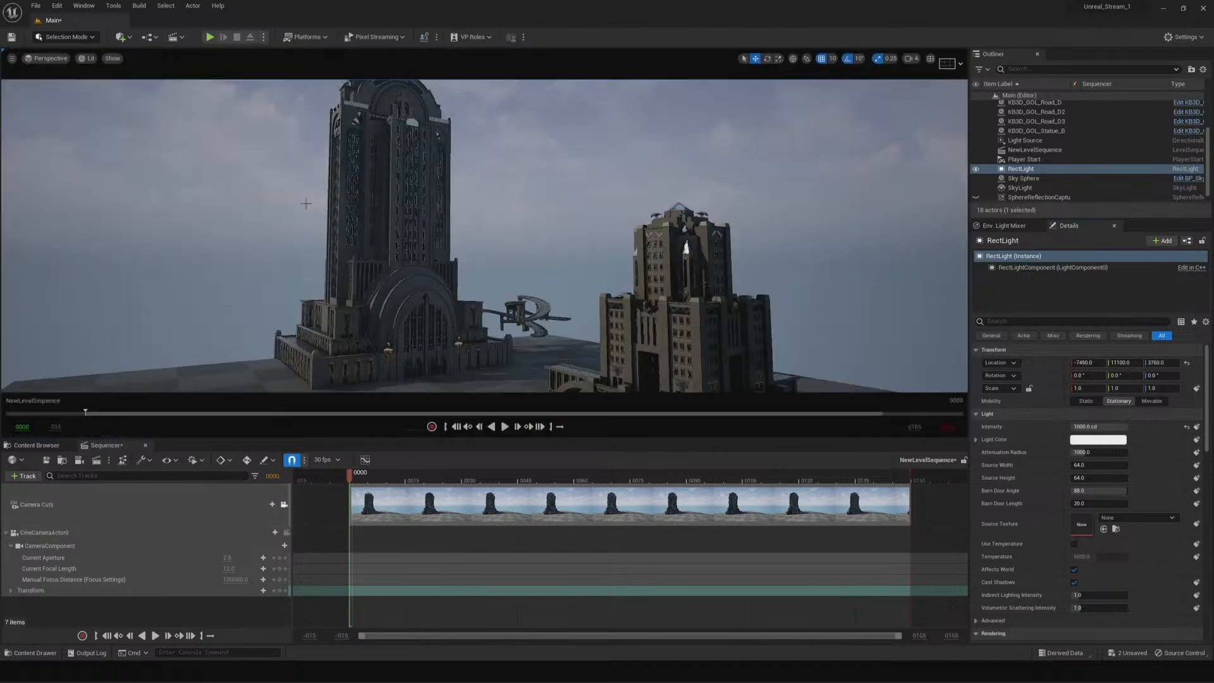
left_click(284, 506)
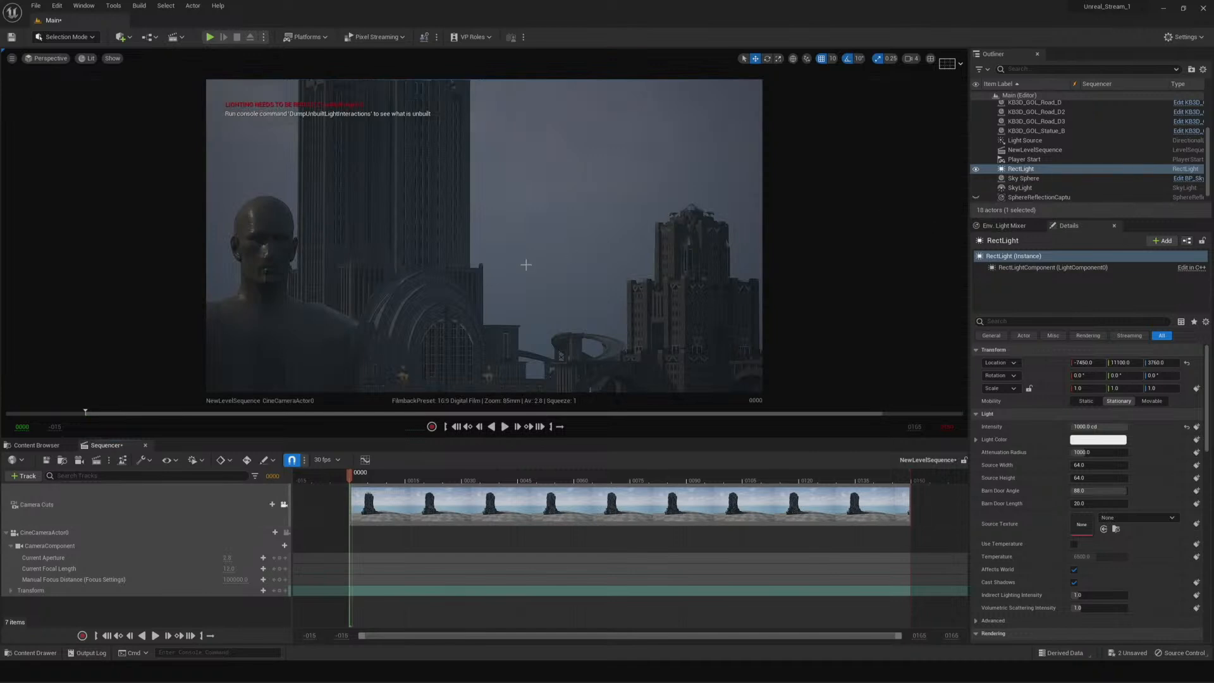
Move the Rect Light next to the statue's shoulder, at about X -11770, Z 1240
left_click(1019, 169)
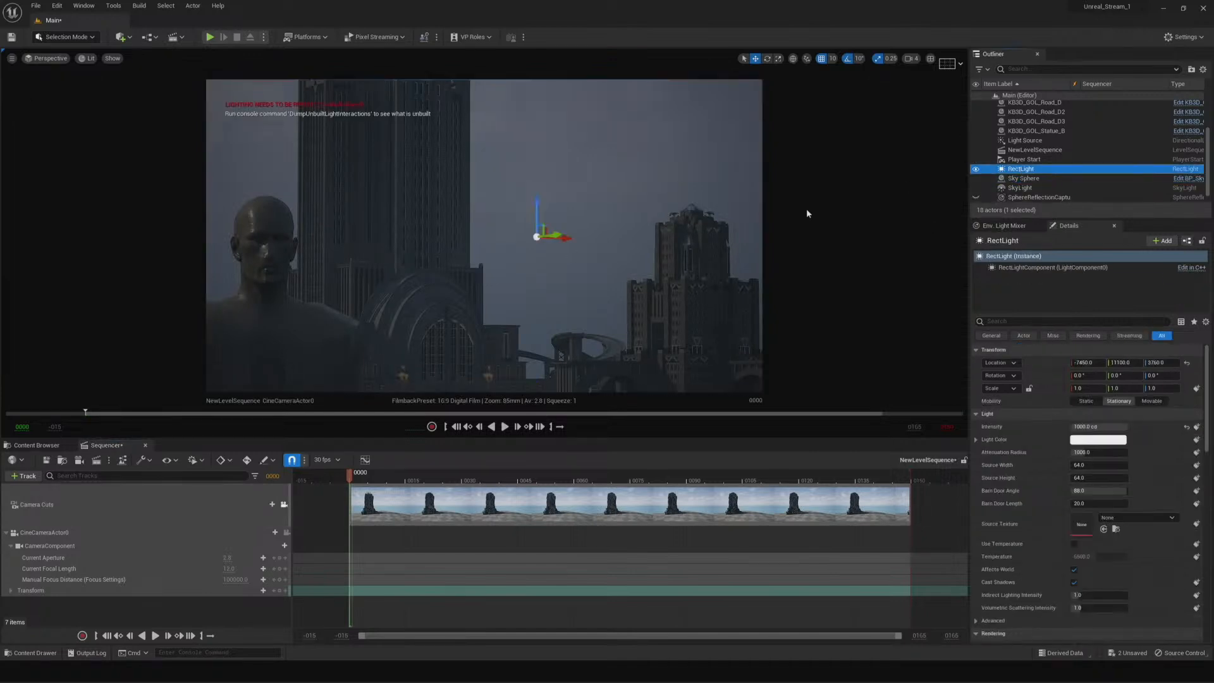
left_click_drag(538, 206, 306, 368)
left_click(339, 335)
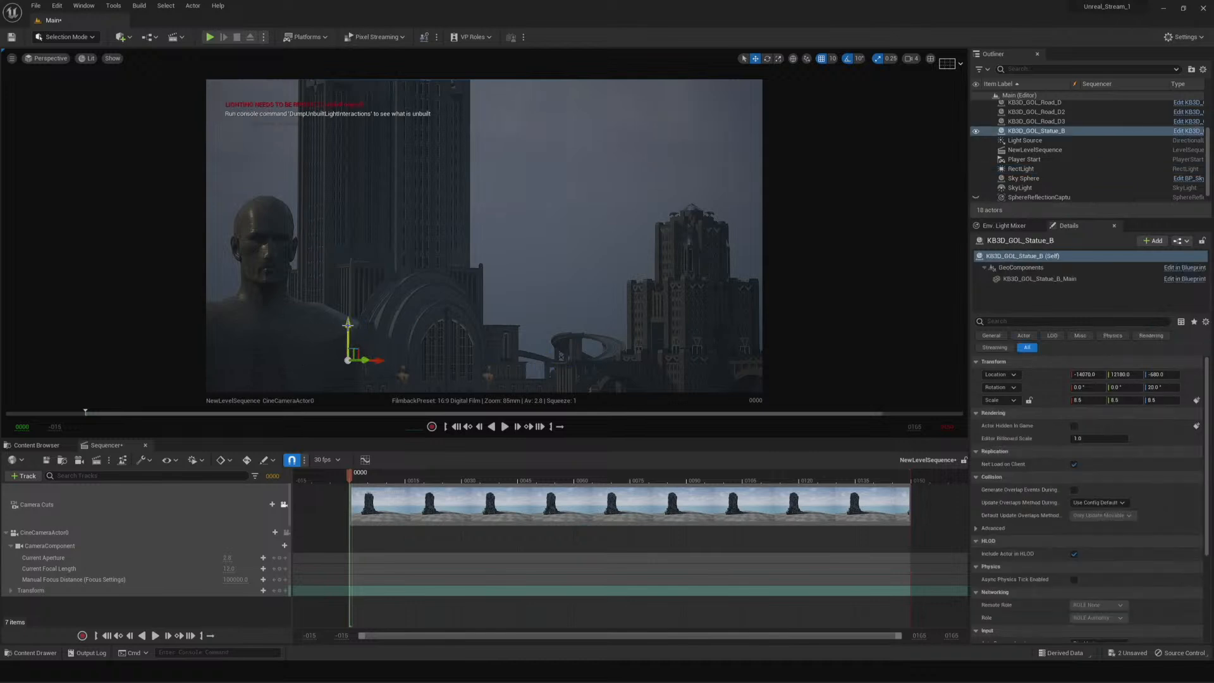
left_click(1021, 169)
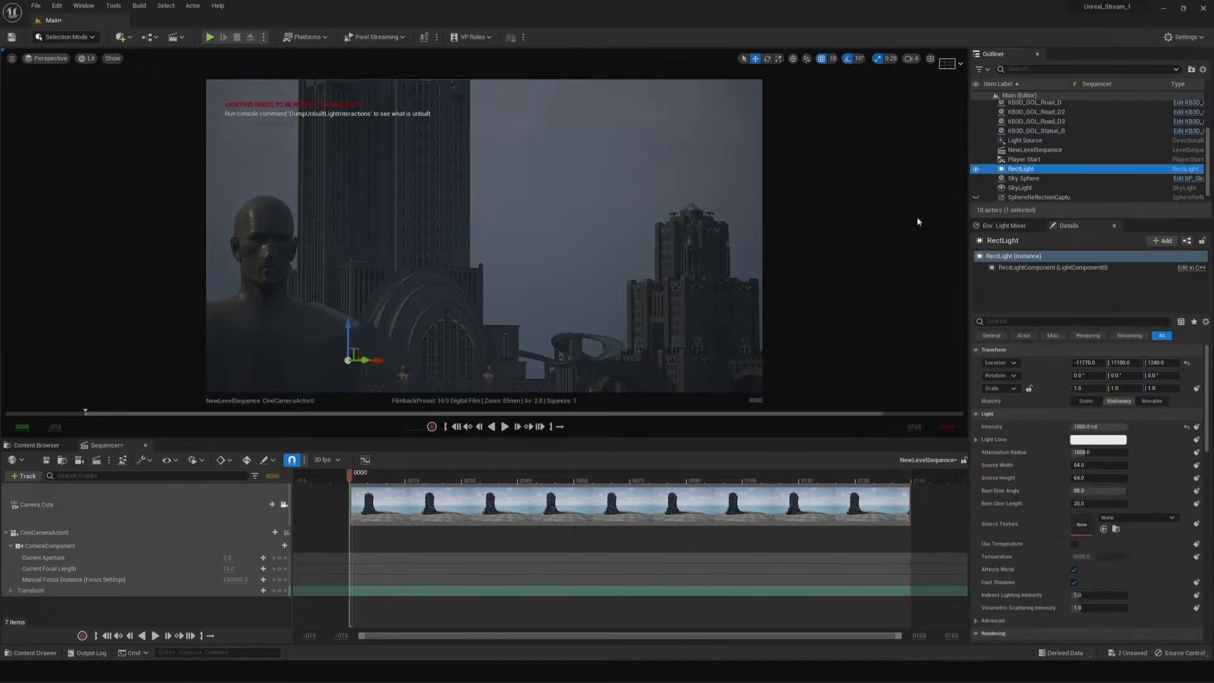
Set the Rect Light's intensity to 10000 cd and shift it near the statue to about Y 15190
left_click(1105, 427)
type("10000")
key("Return")
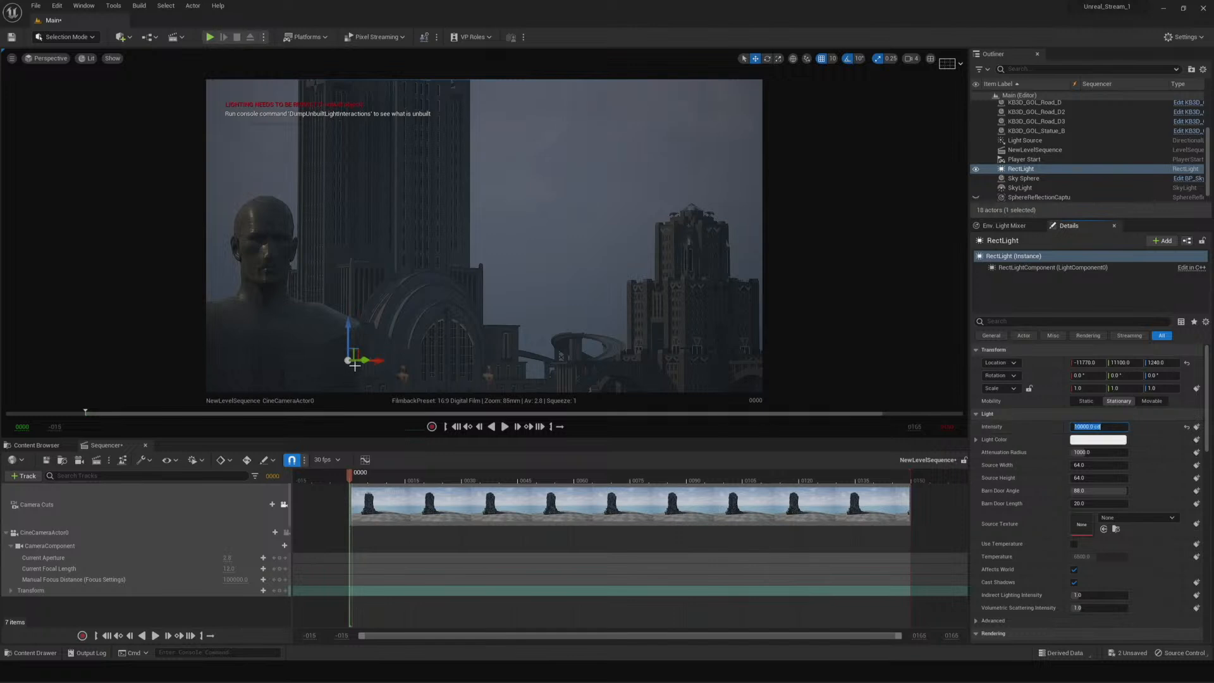
mouse_move(365, 360)
left_mouse_down()
mouse_move(442, 358)
mouse_move(335, 358)
mouse_move(373, 359)
left_mouse_up()
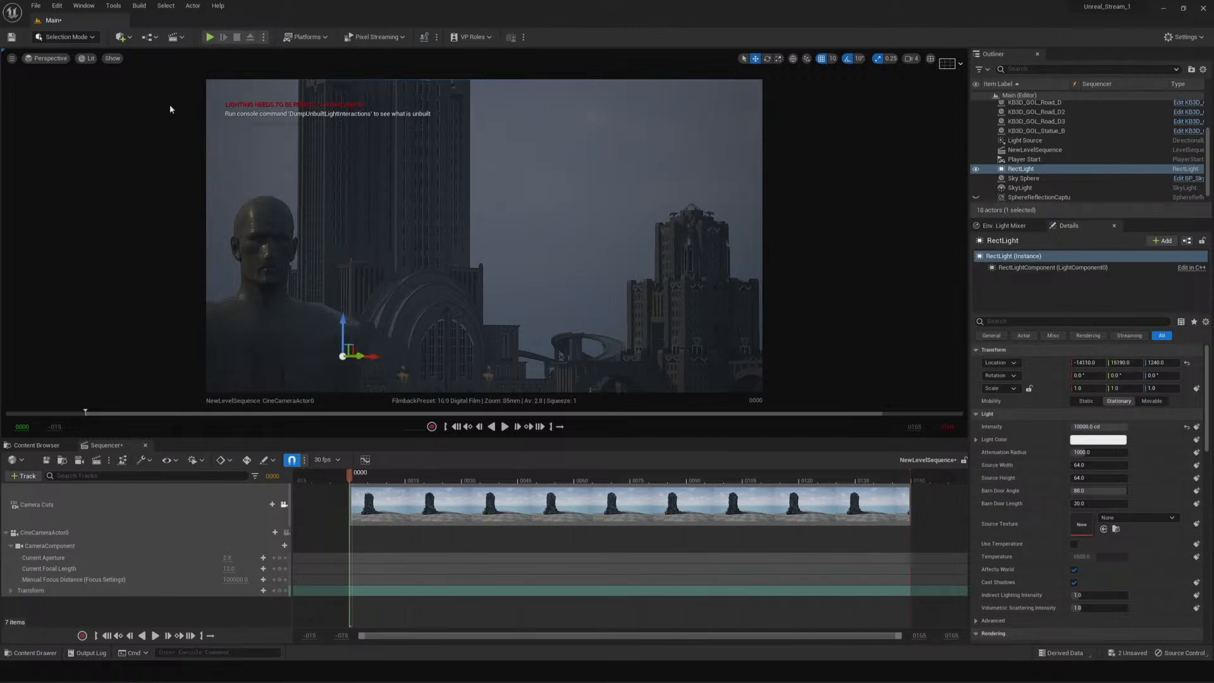
Save the level sequence
left_click(89, 59)
left_click(89, 59)
key("ctrl+s")
Set the lighting build quality to High, build lighting only, and dismiss the message log
left_click(140, 6)
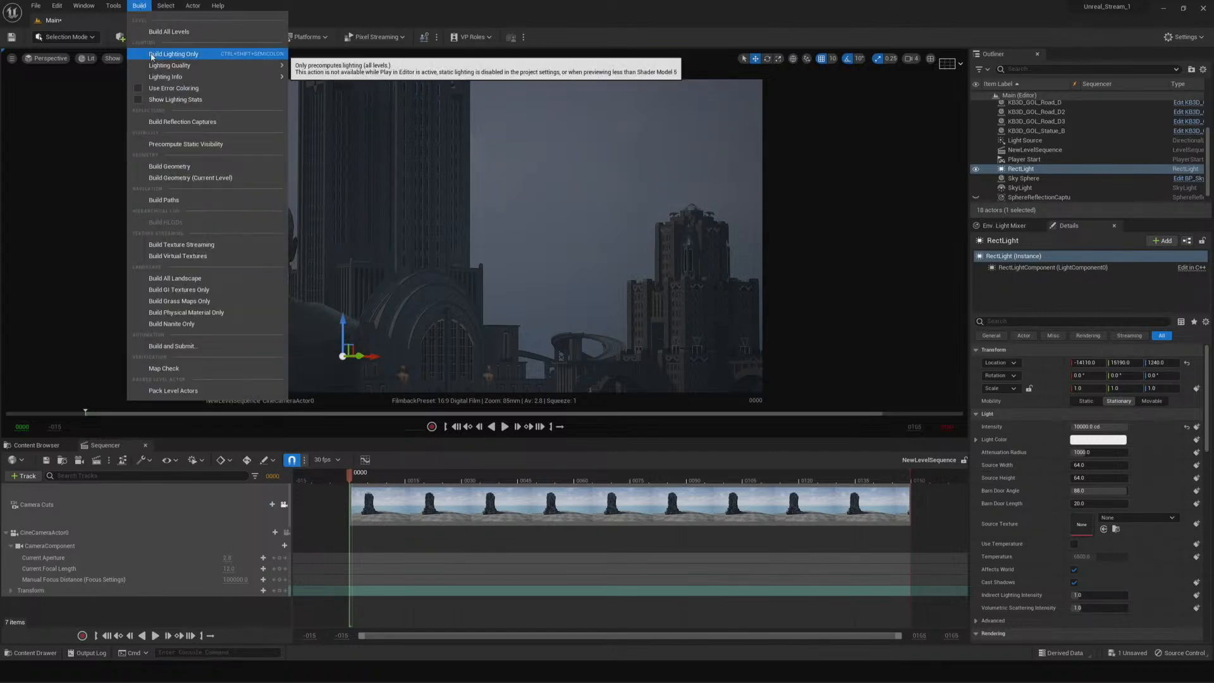
mouse_move(152, 66)
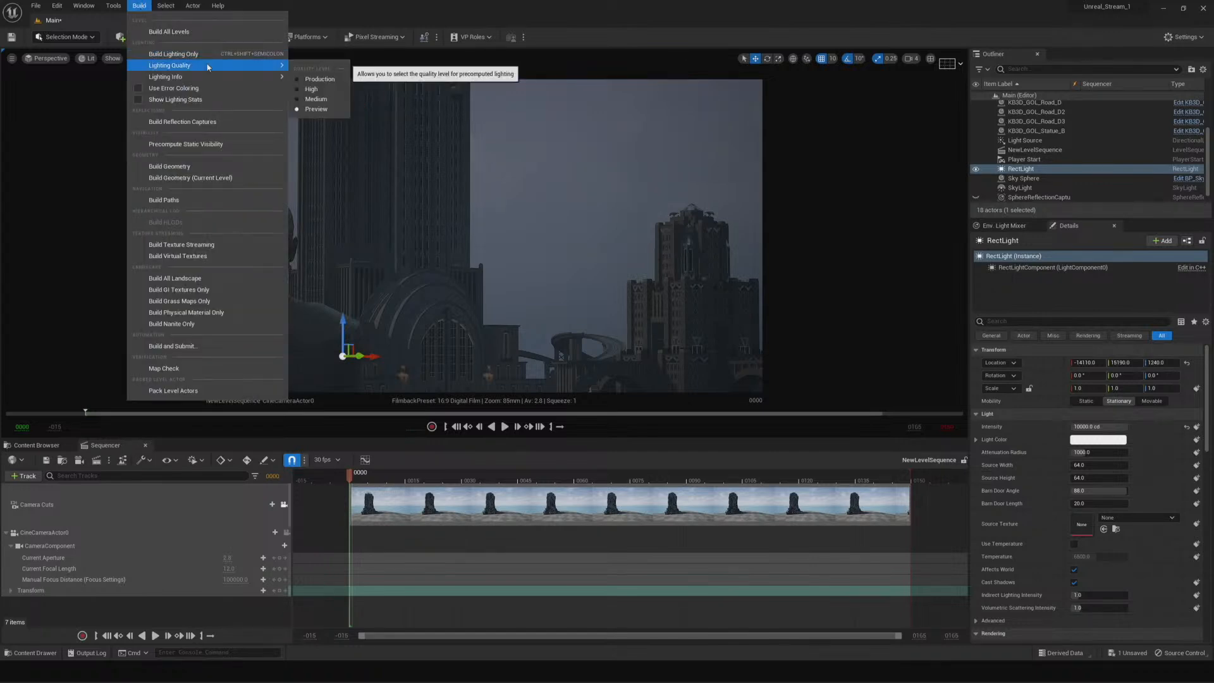
left_click(312, 89)
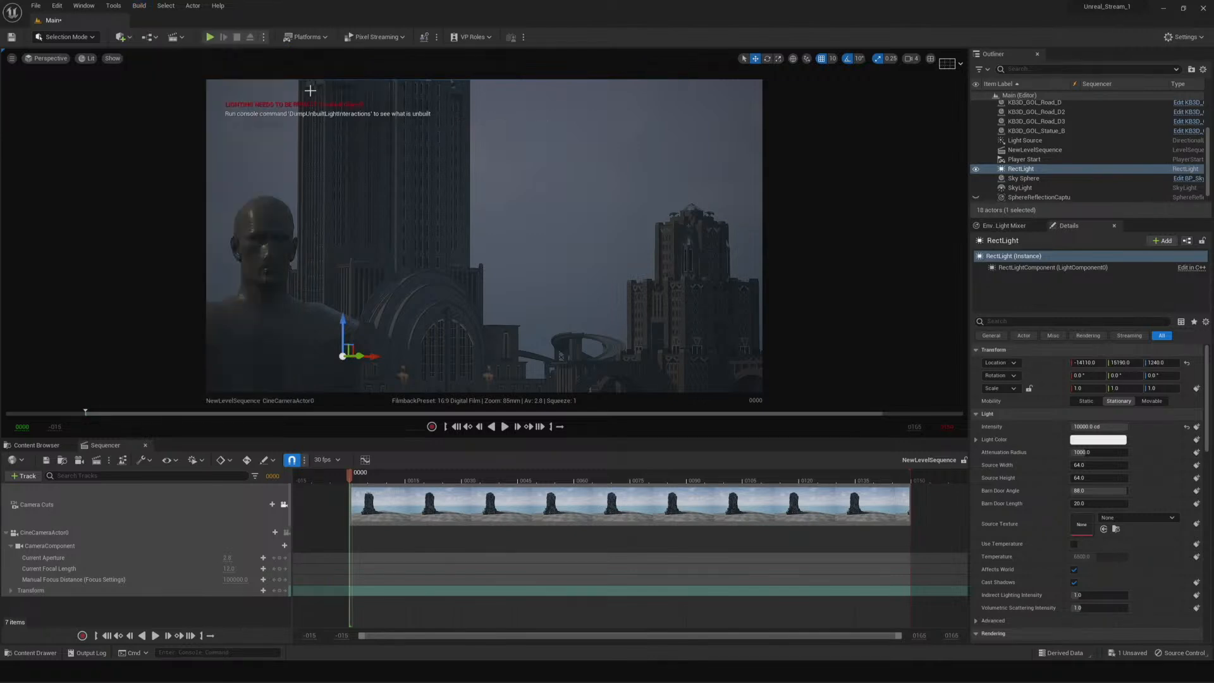
left_click(139, 6)
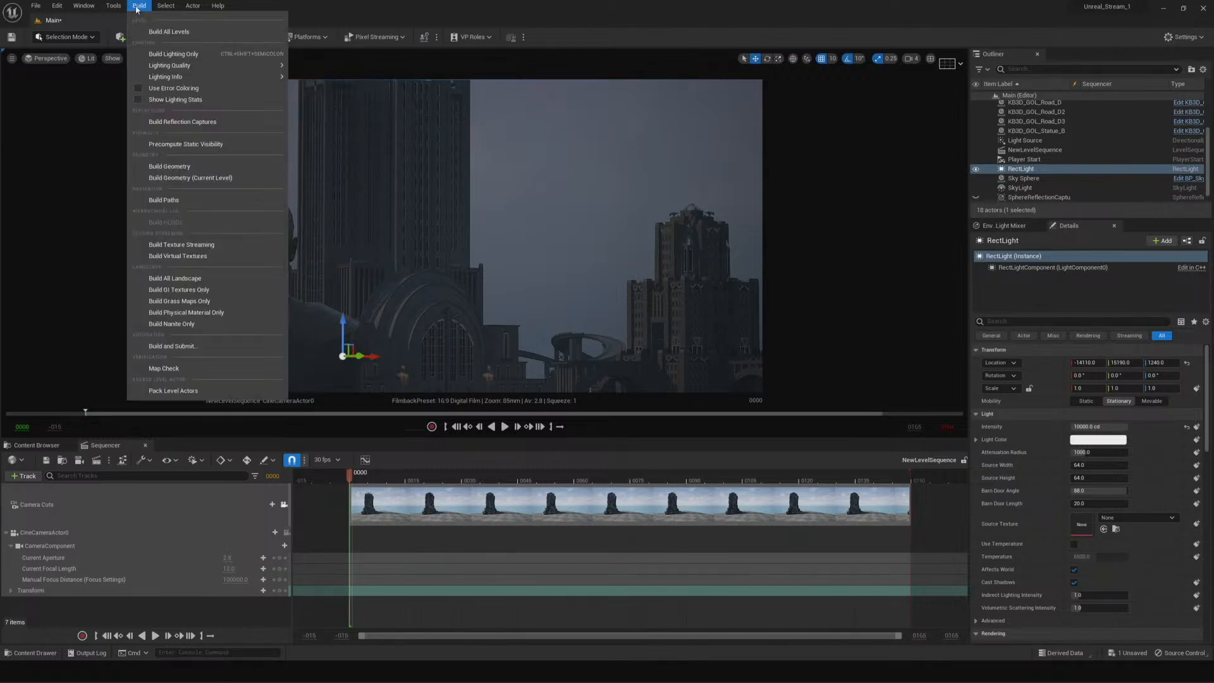
left_click(163, 55)
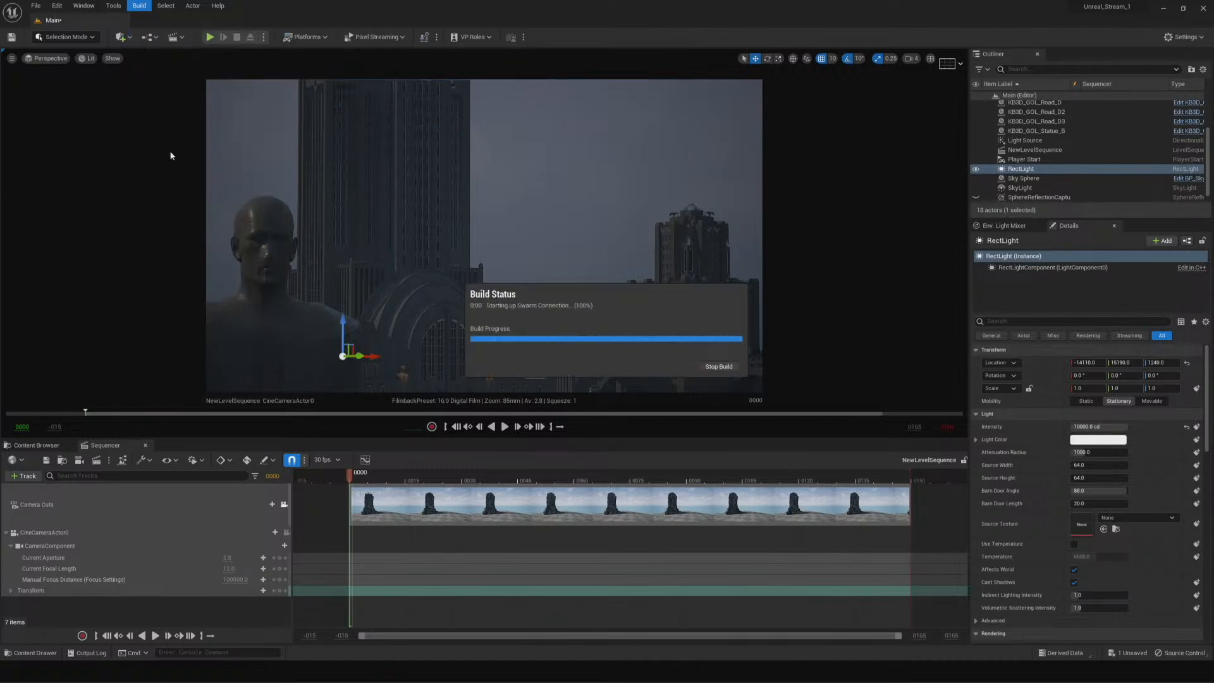
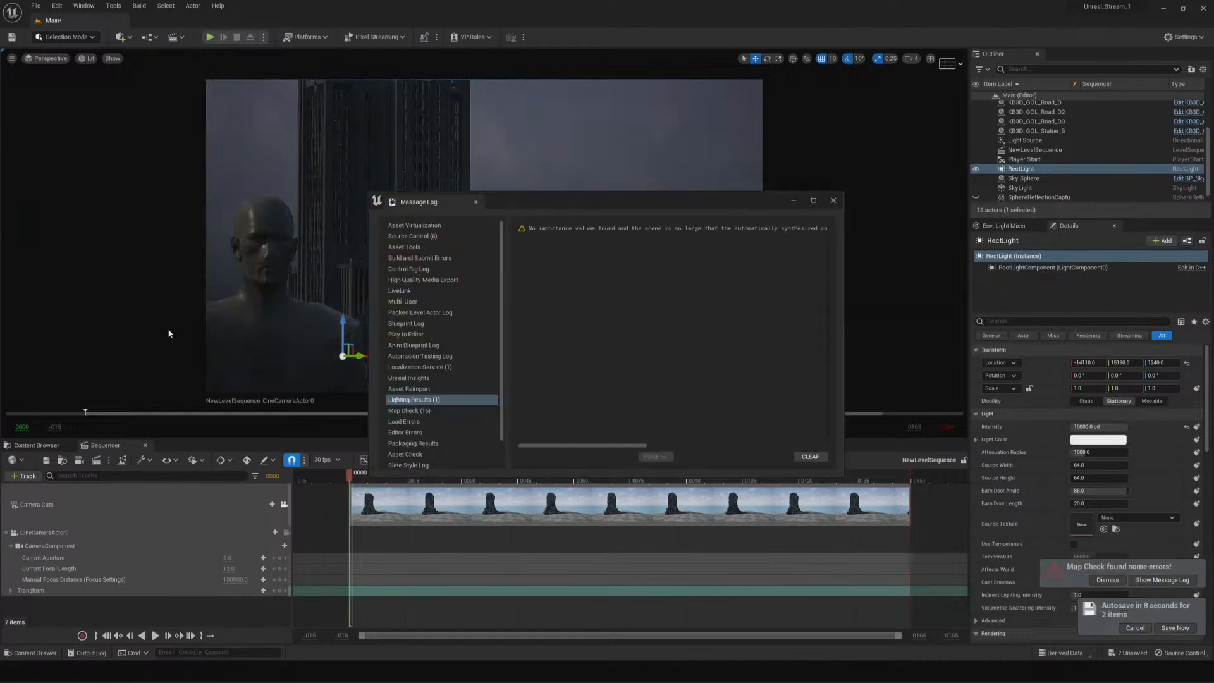
left_click(833, 201)
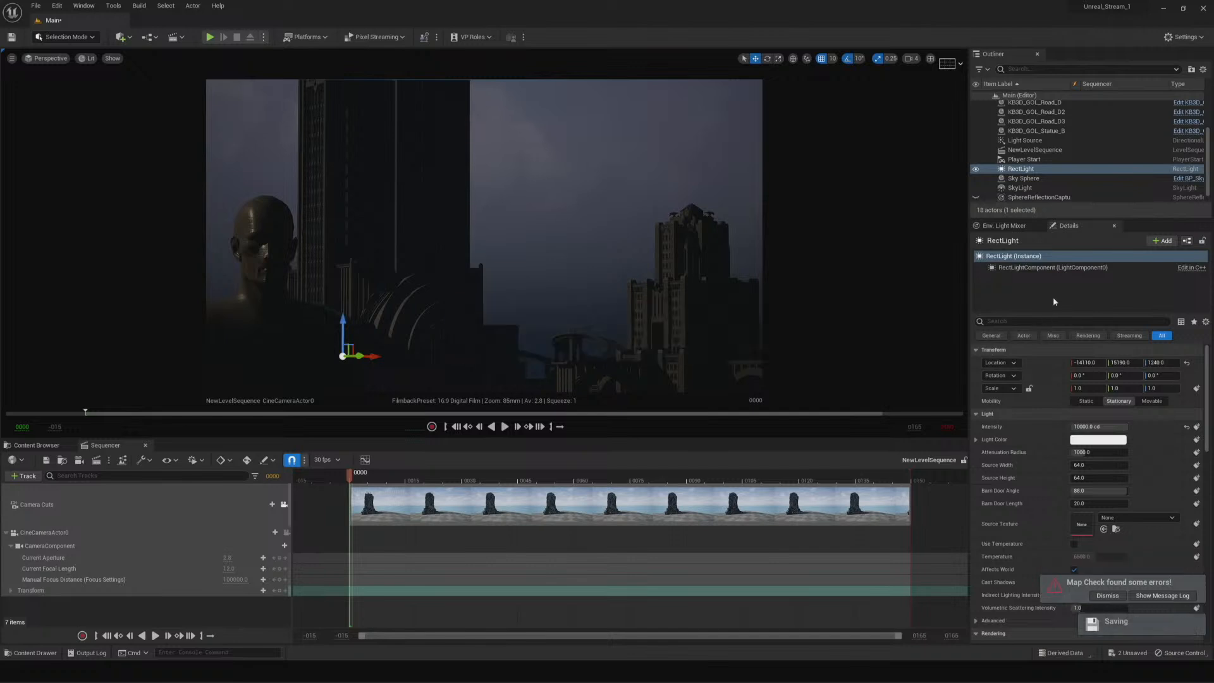
Set Ultra_Dynamic_Sky's Overall Intensity to 10, trying 5 first
scroll(1037, 198, "down", 1)
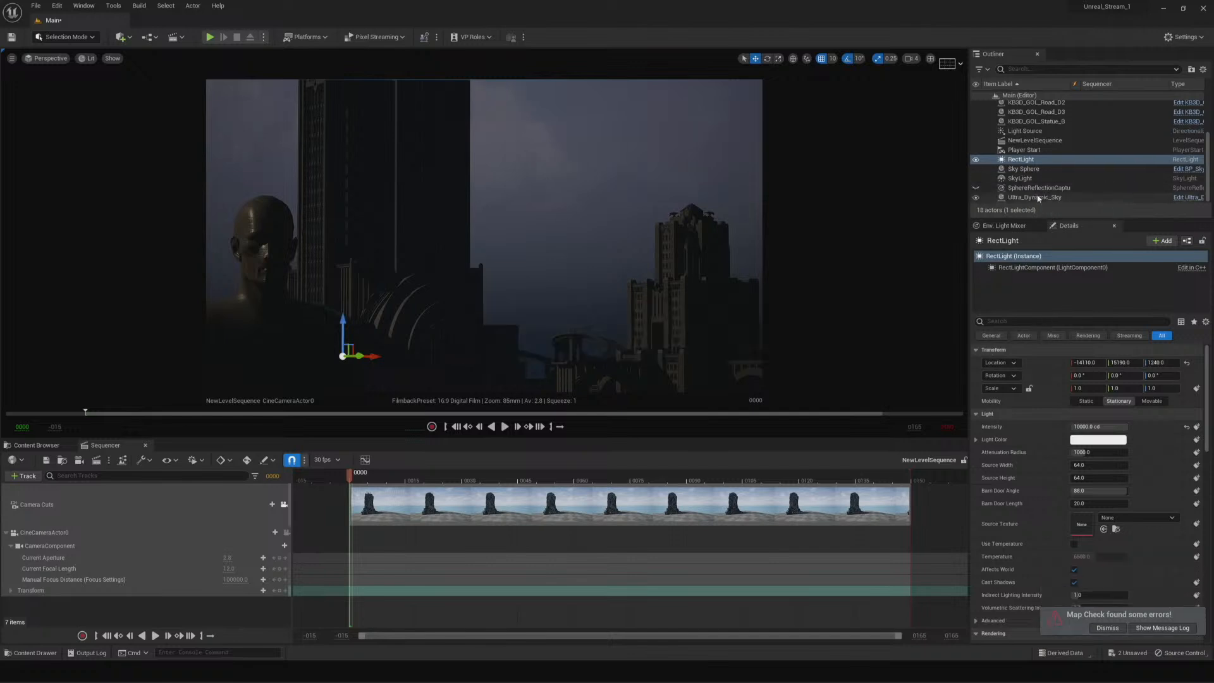
left_click(1039, 198)
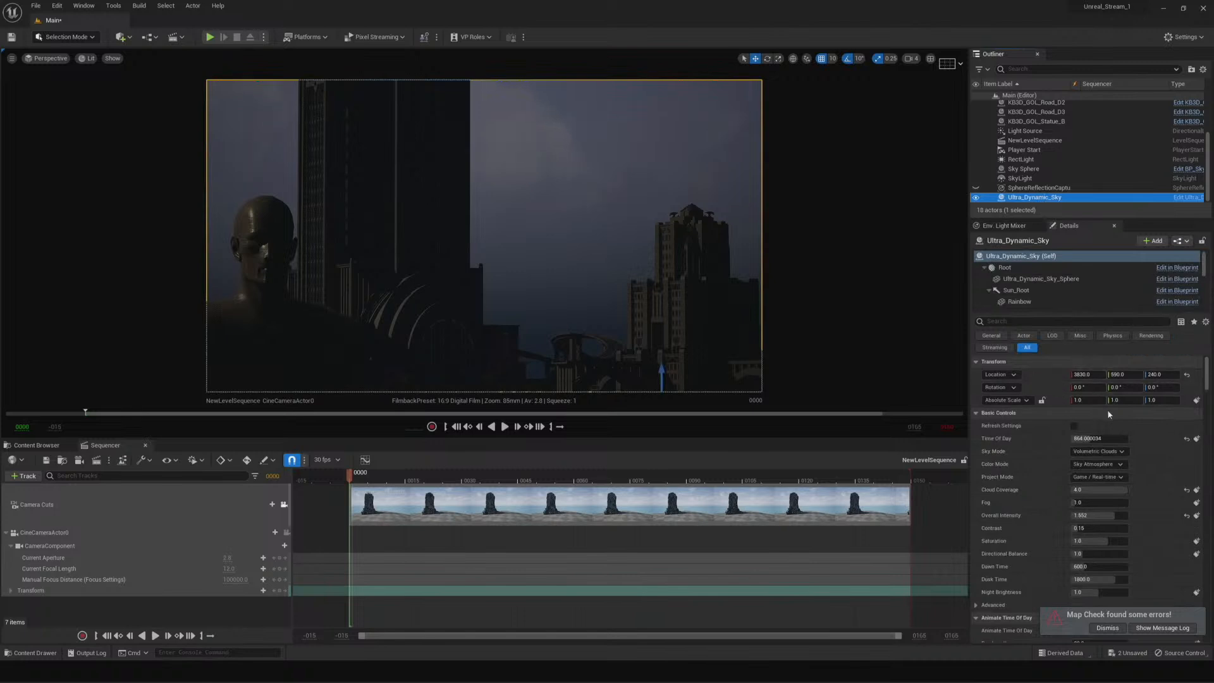
scroll(1107, 409, "down", 1)
scroll(1107, 413, "down", 6)
scroll(1108, 414, "up", 6)
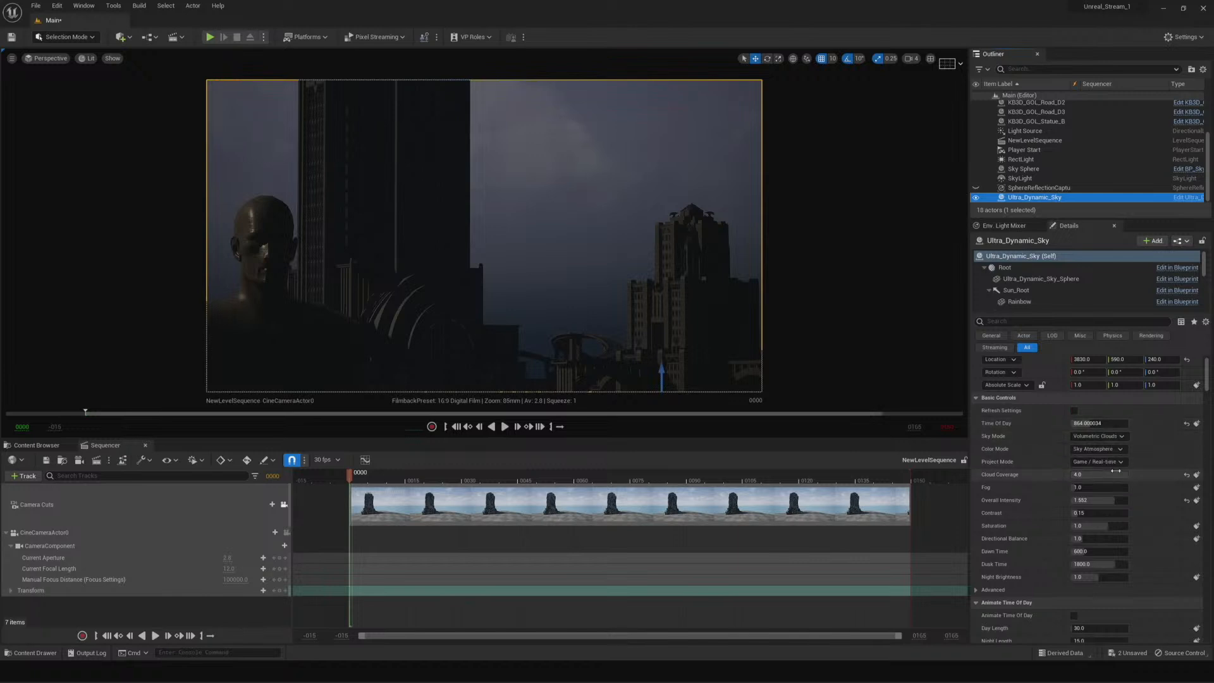
left_click(1093, 501)
type("5")
key("Return")
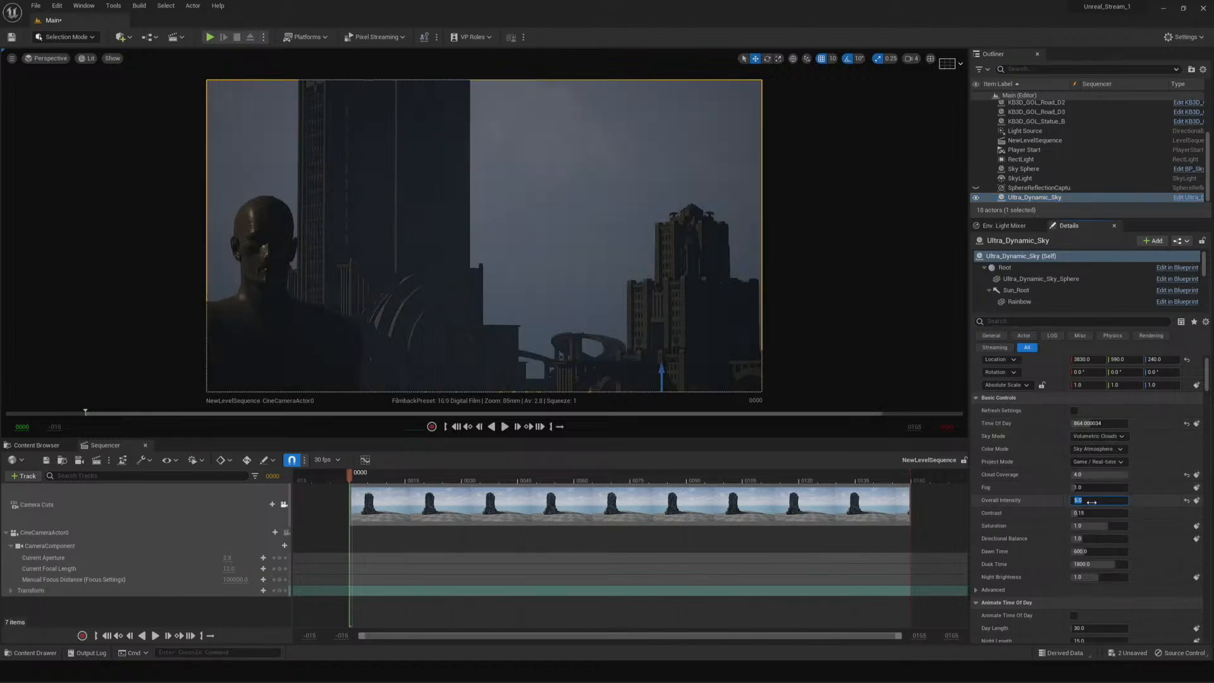
left_click(1094, 503)
double_click(1094, 503)
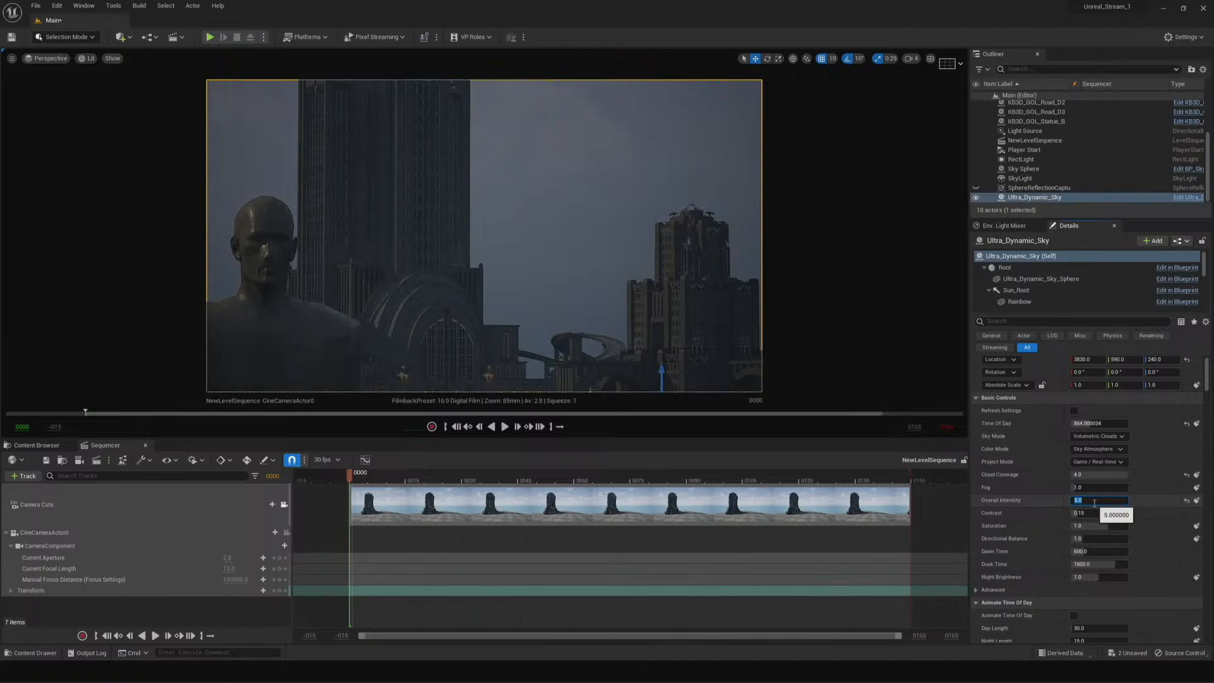
type("10")
key("Return")
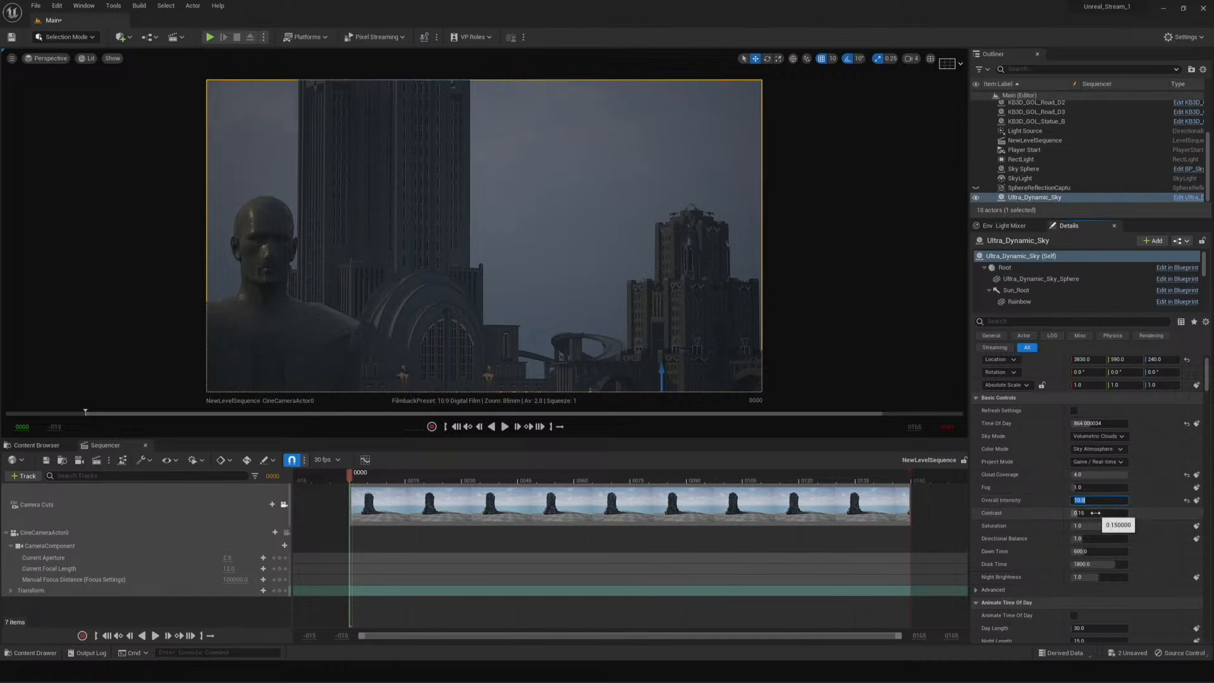
Set Ultra_Dynamic_Sky's Fog to 5, trying 3 first
left_click(1096, 488)
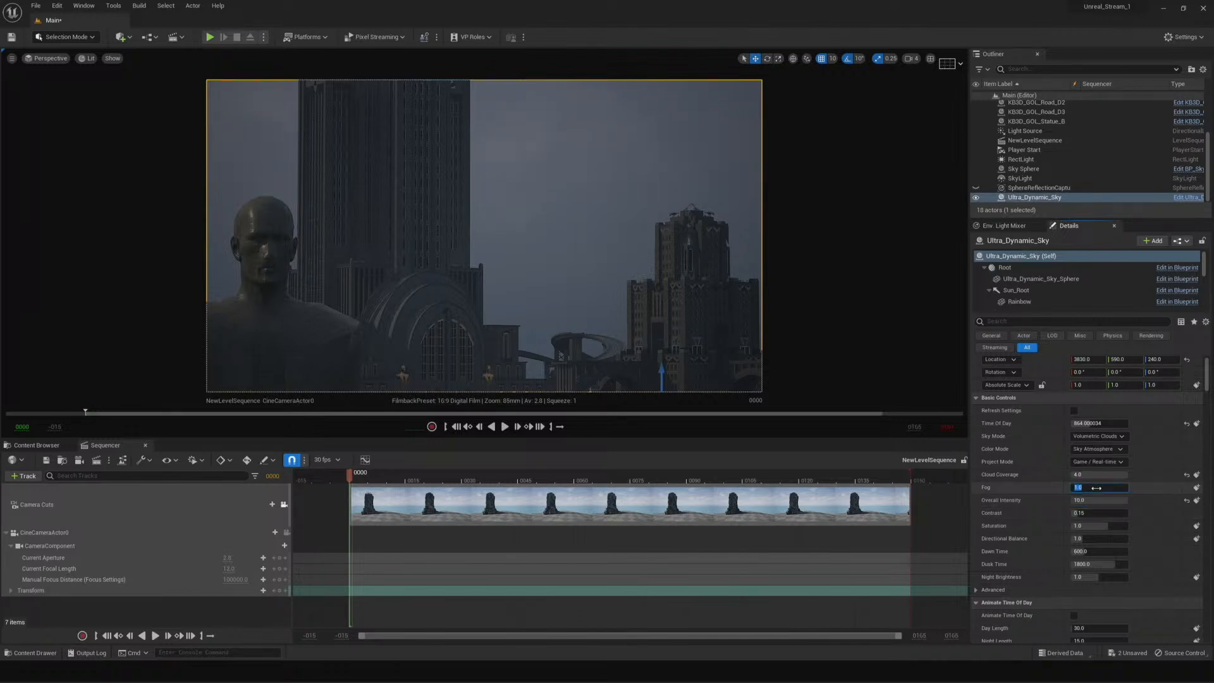
type("3")
key("Return")
type("5")
key("Return")
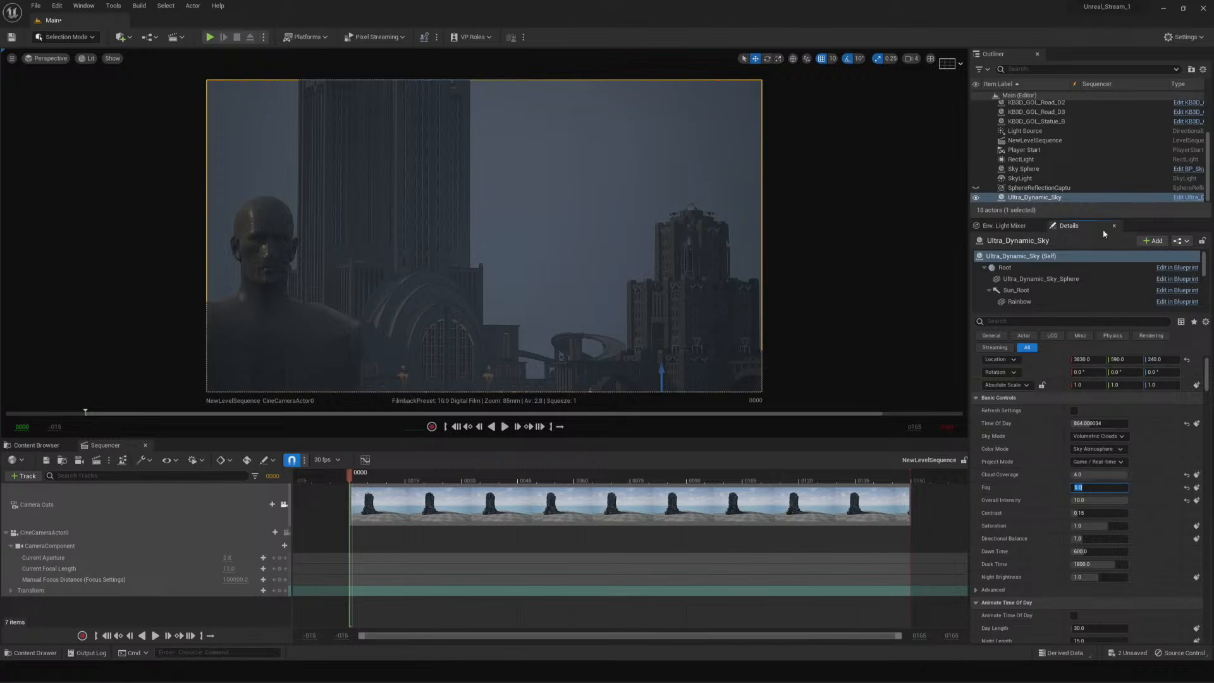
Move the Rect Light to about X -21970, Y 29660, Z 820 and set its intensity to 500000 cd
left_click(1037, 160)
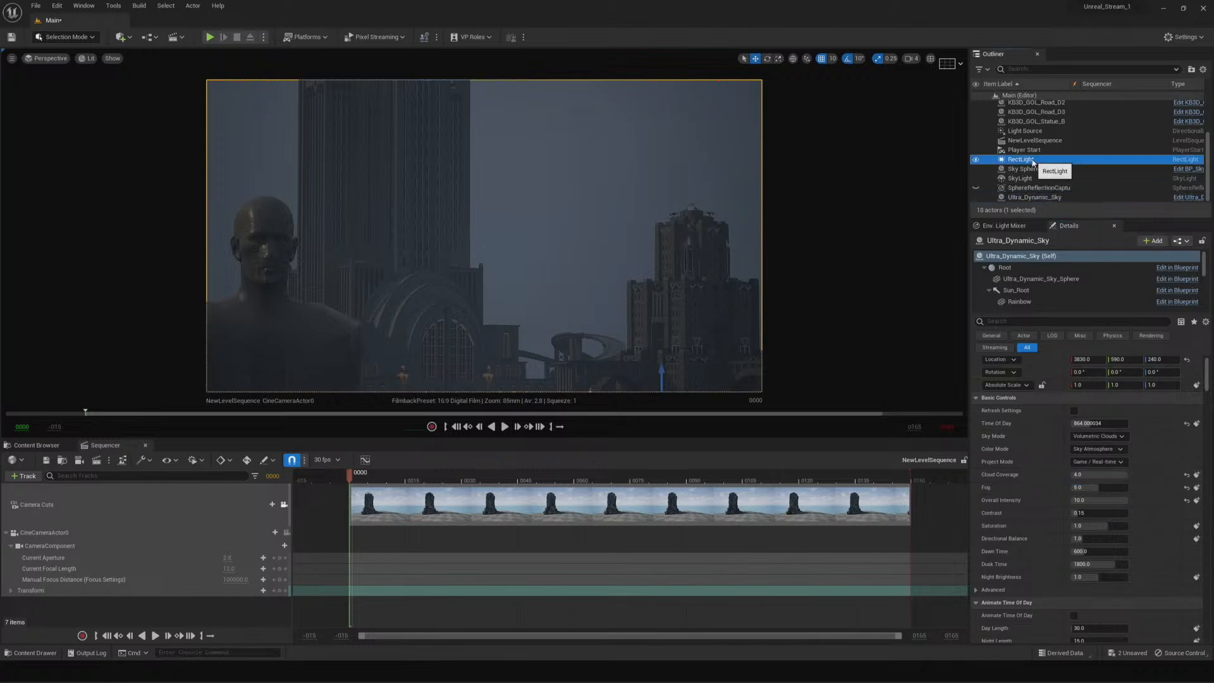
left_click_drag(359, 356, 354, 313)
left_click_drag(335, 287, 332, 337)
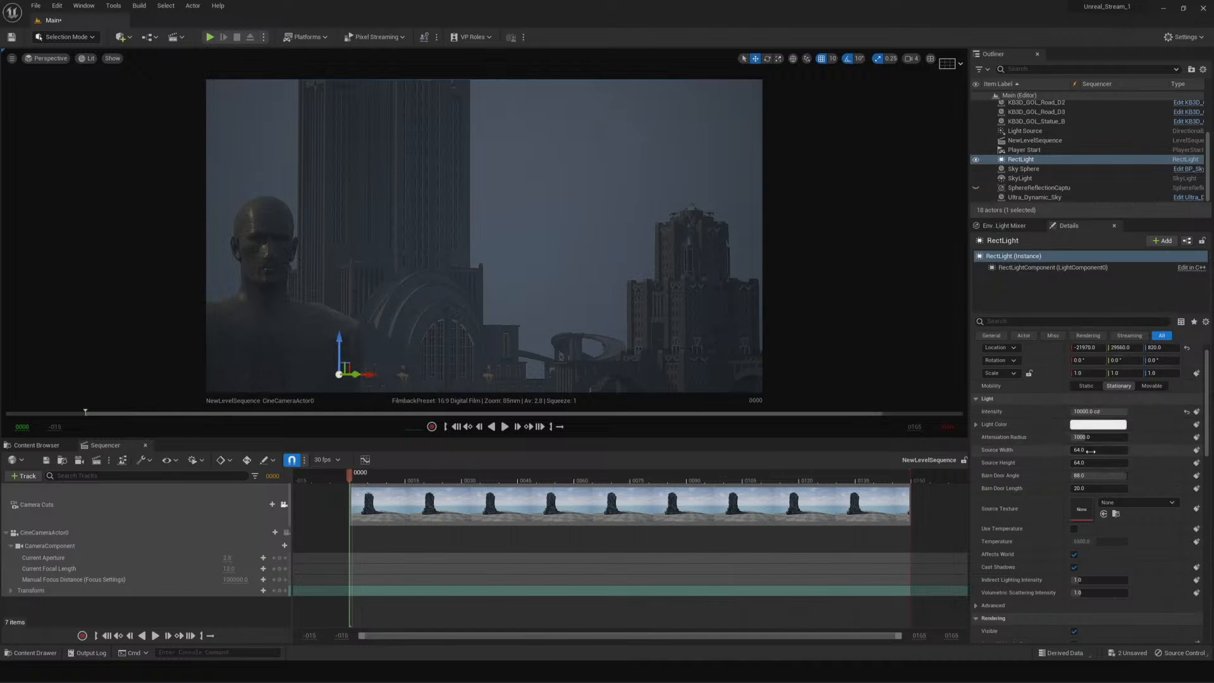
left_click(1099, 412)
type("160")
key("Return")
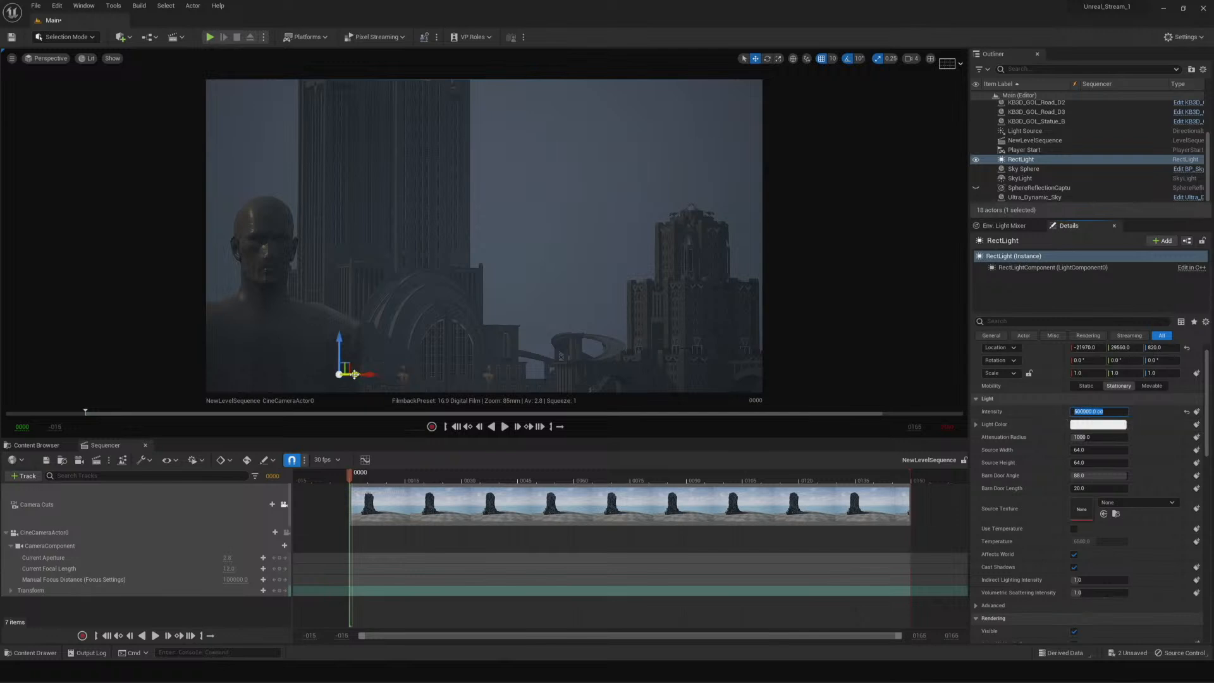
Make the Rect Light Movable and shift it to about X -24020, Y 33290
left_click(1152, 386)
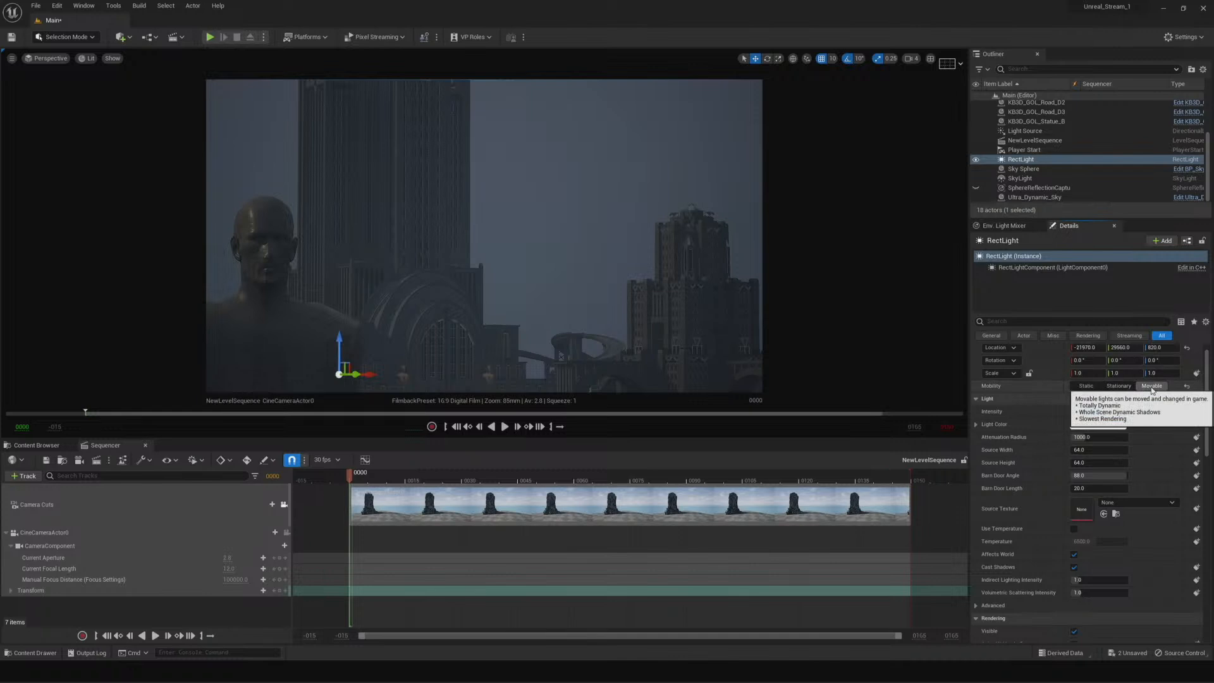
mouse_move(355, 373)
left_mouse_down()
mouse_move(582, 371)
mouse_move(321, 374)
mouse_move(351, 370)
left_mouse_up()
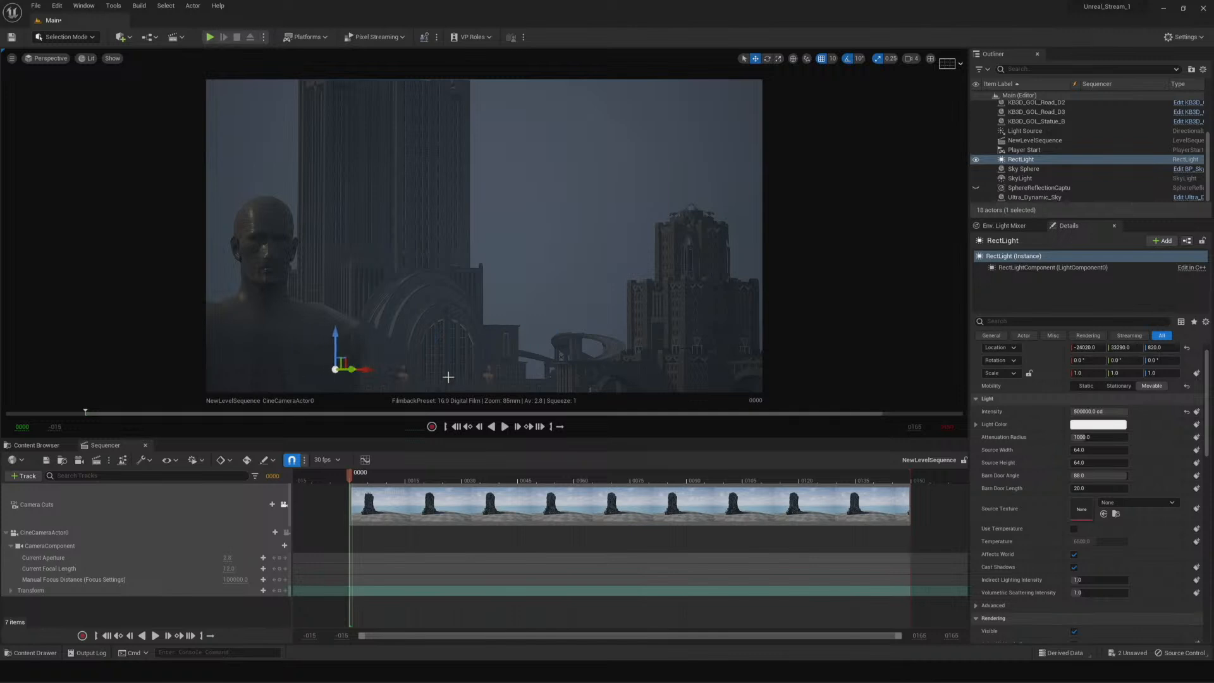
scroll(1139, 472, "up", 1)
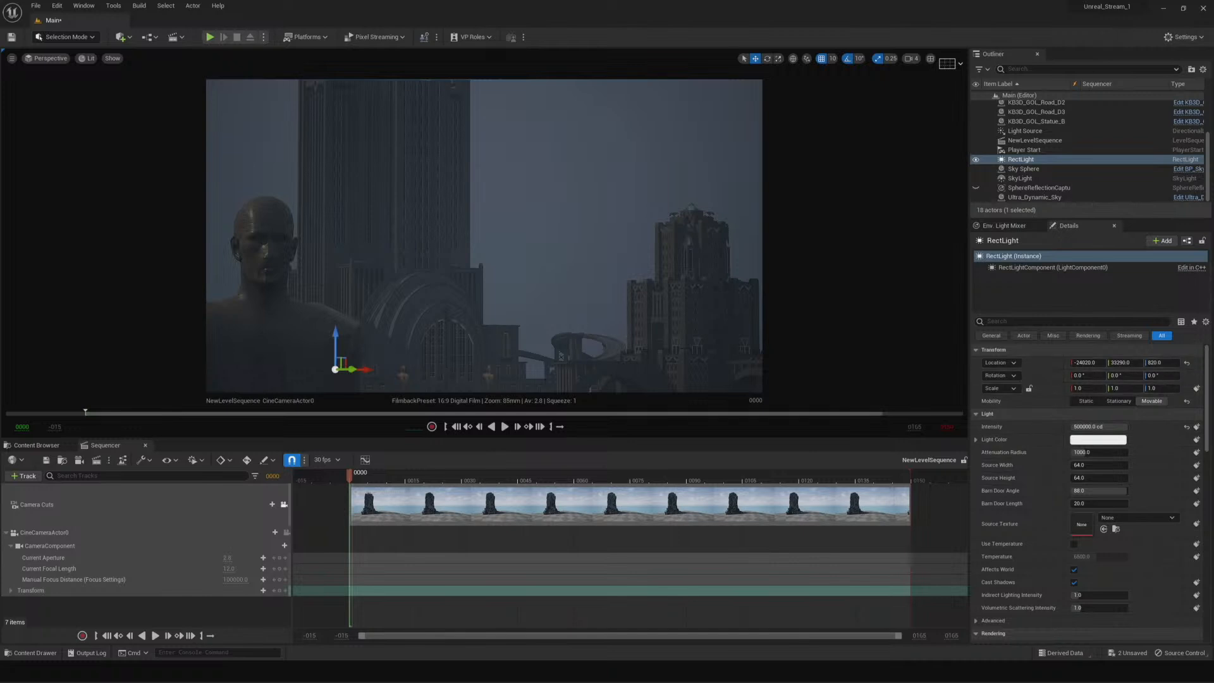
Switch to the Default Viewport and bring the Rect Light close behind the statue, at about X -15890, Y 9640
left_click(46, 58)
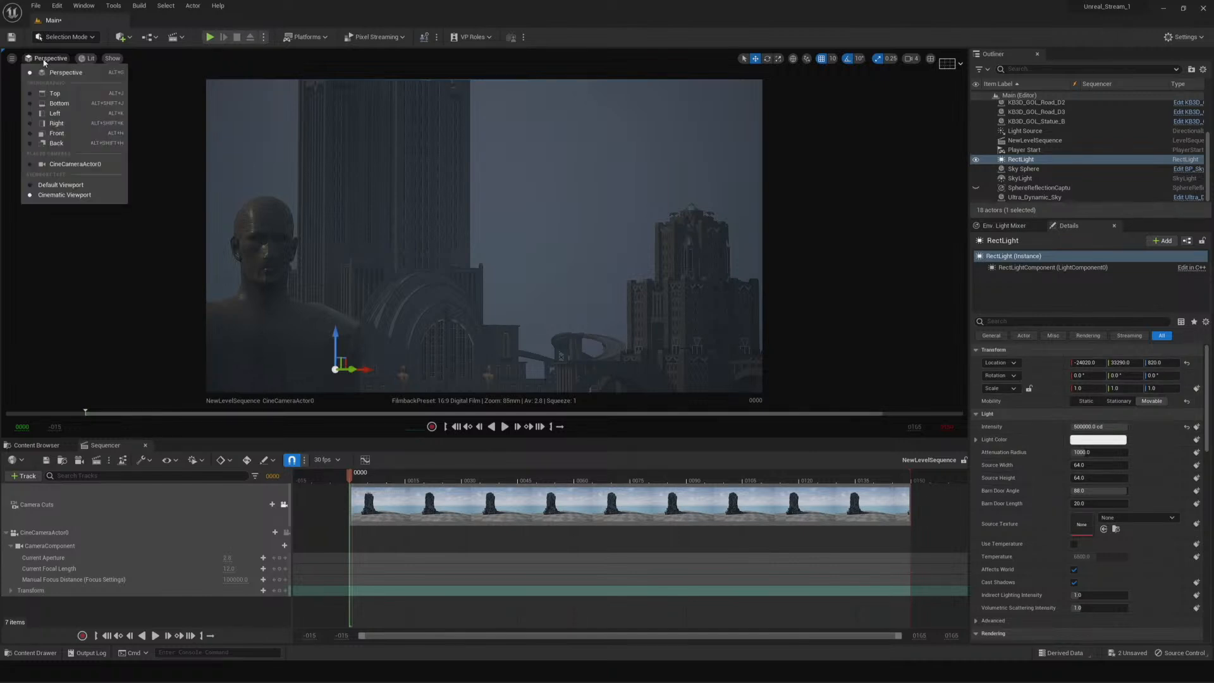
left_click(72, 185)
right_click_drag(484, 243, 752, 212)
left_click_drag(332, 220, 834, 337)
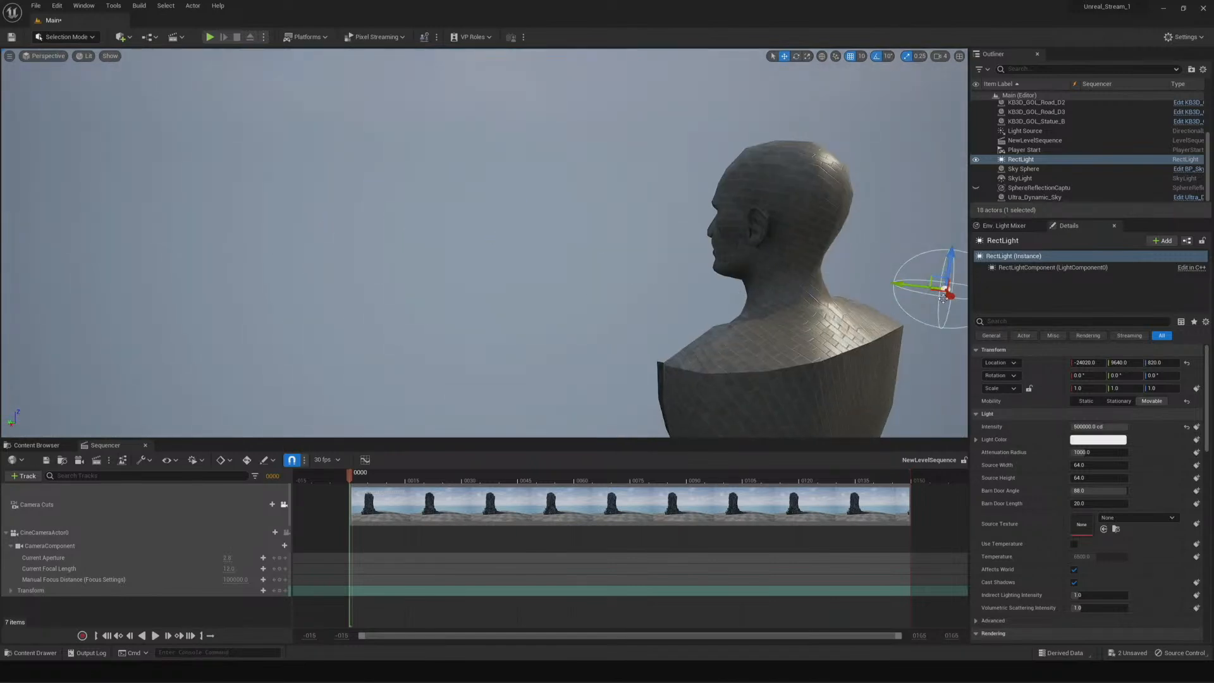
left_click_drag(950, 295, 967, 338)
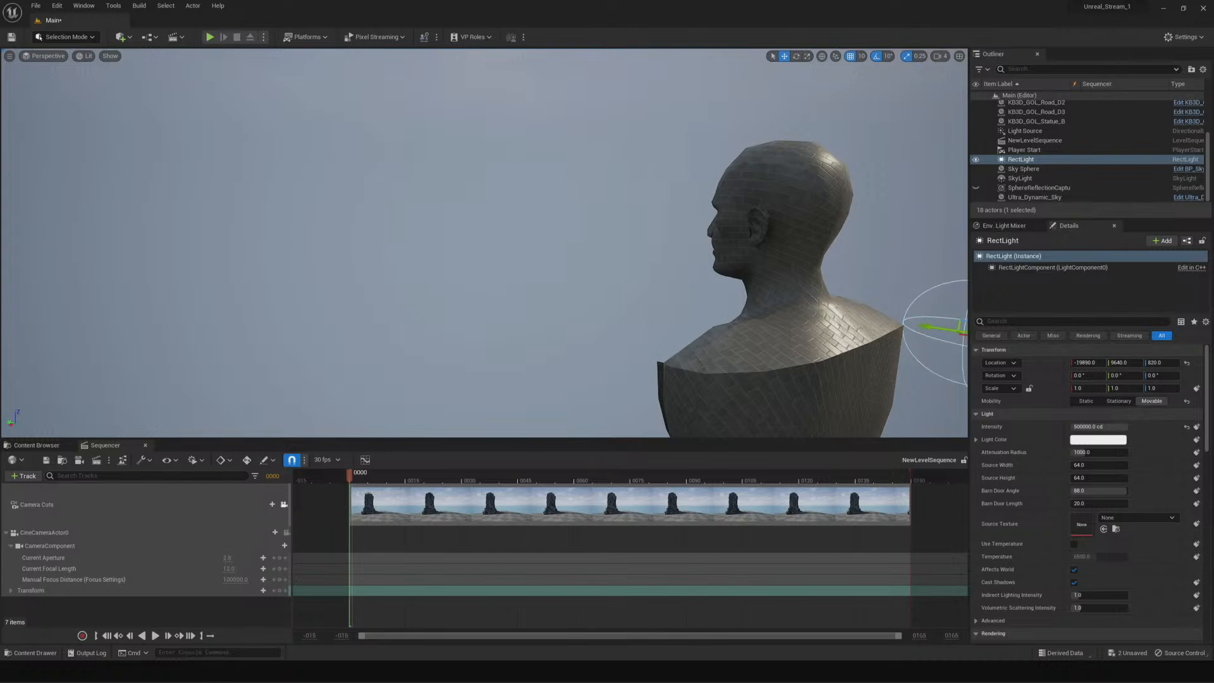
key("f")
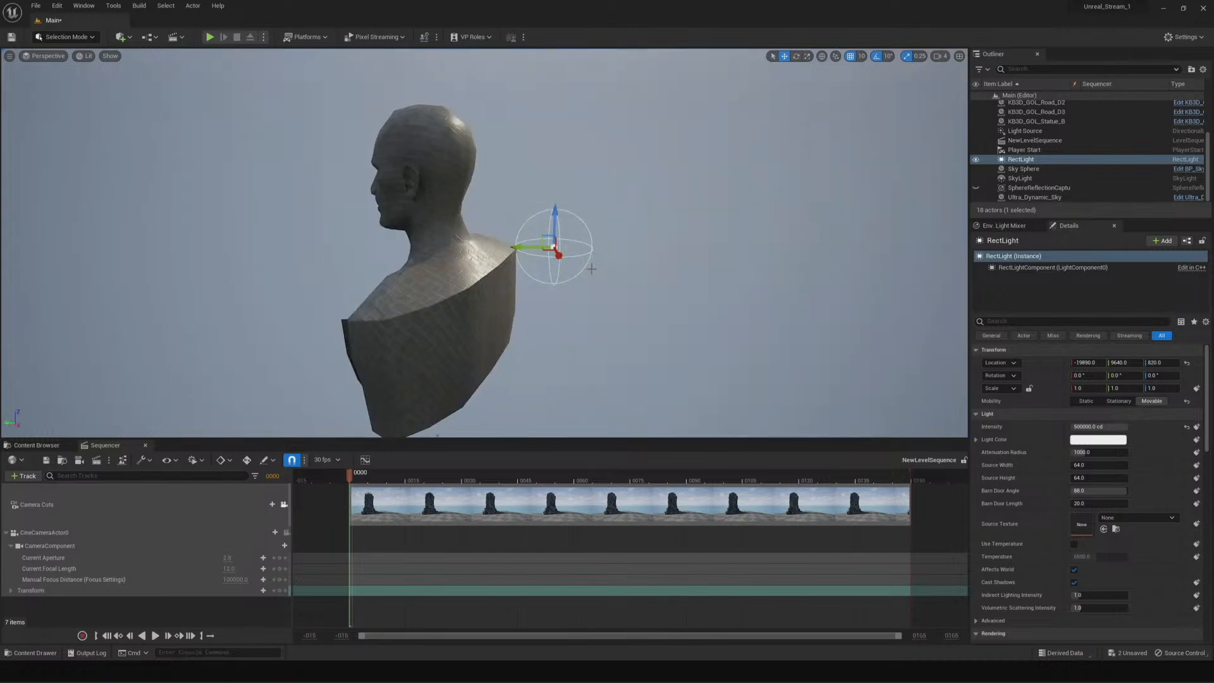
key("f")
left_click_drag(501, 253, 532, 313)
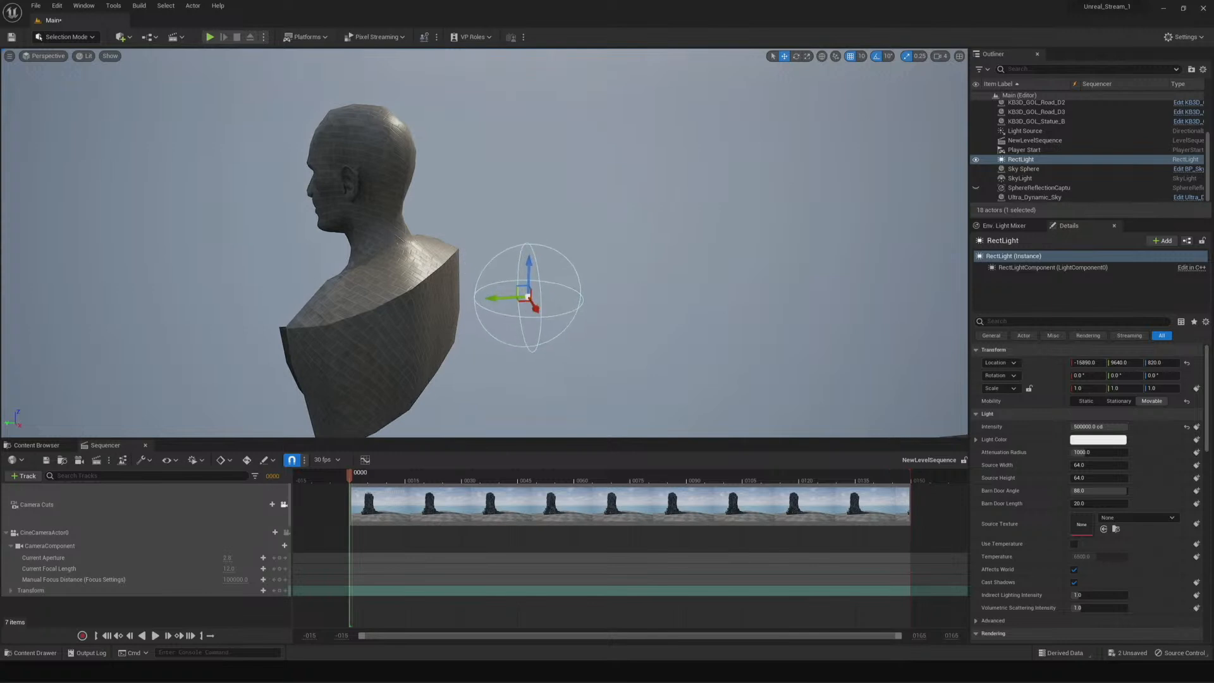
Move the Rect Light to about X -13040, Y 9940, Z 1680, with Source Width about 500 and Attenuation Radius about 5815
right_click_drag(560, 315, 413, 299)
left_click_drag(300, 291, 428, 242)
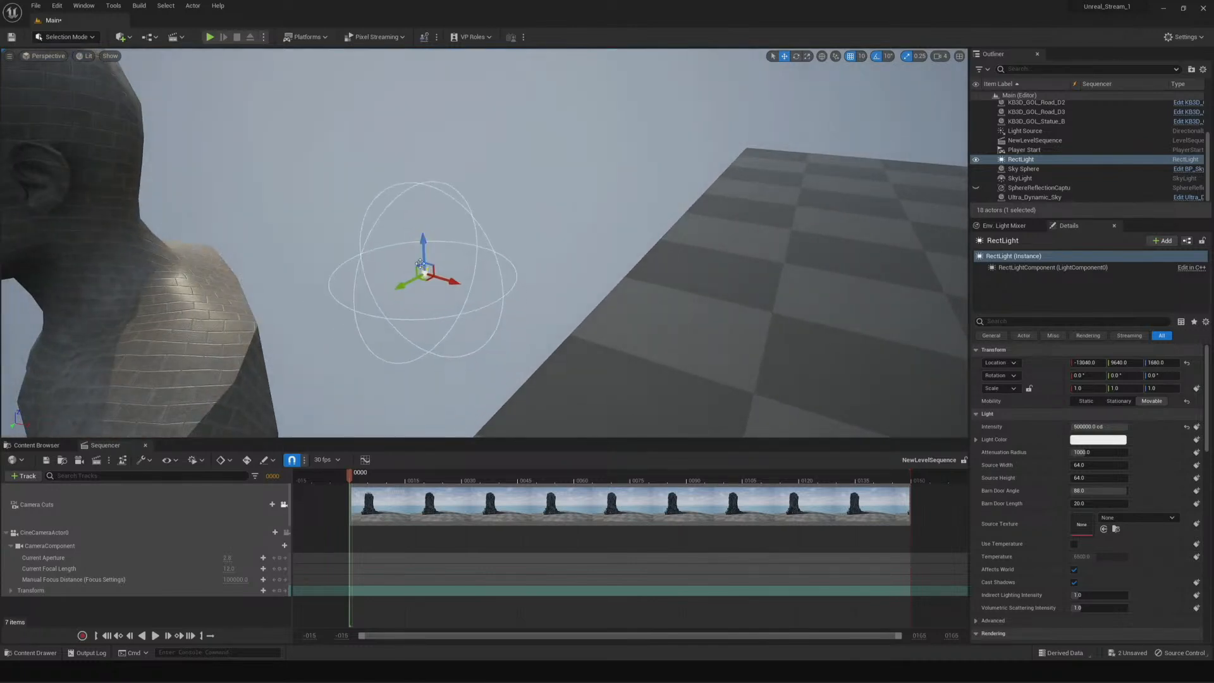
left_click_drag(406, 289, 382, 315)
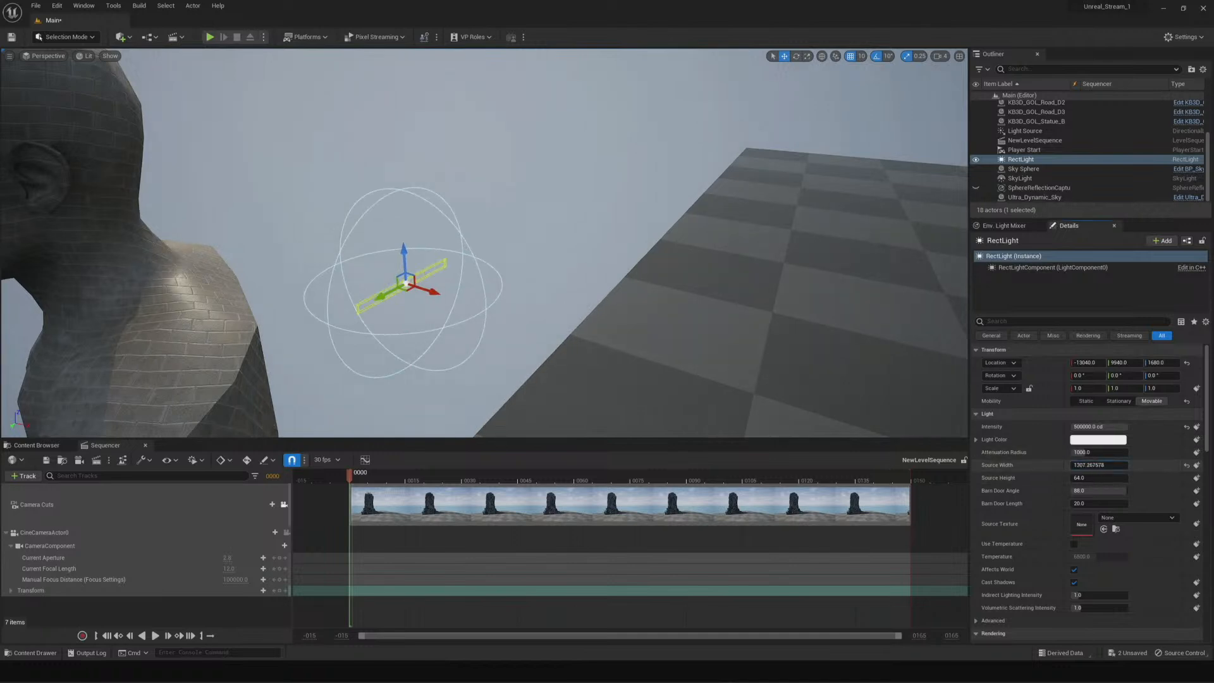
left_click_drag(1099, 452, 1121, 452)
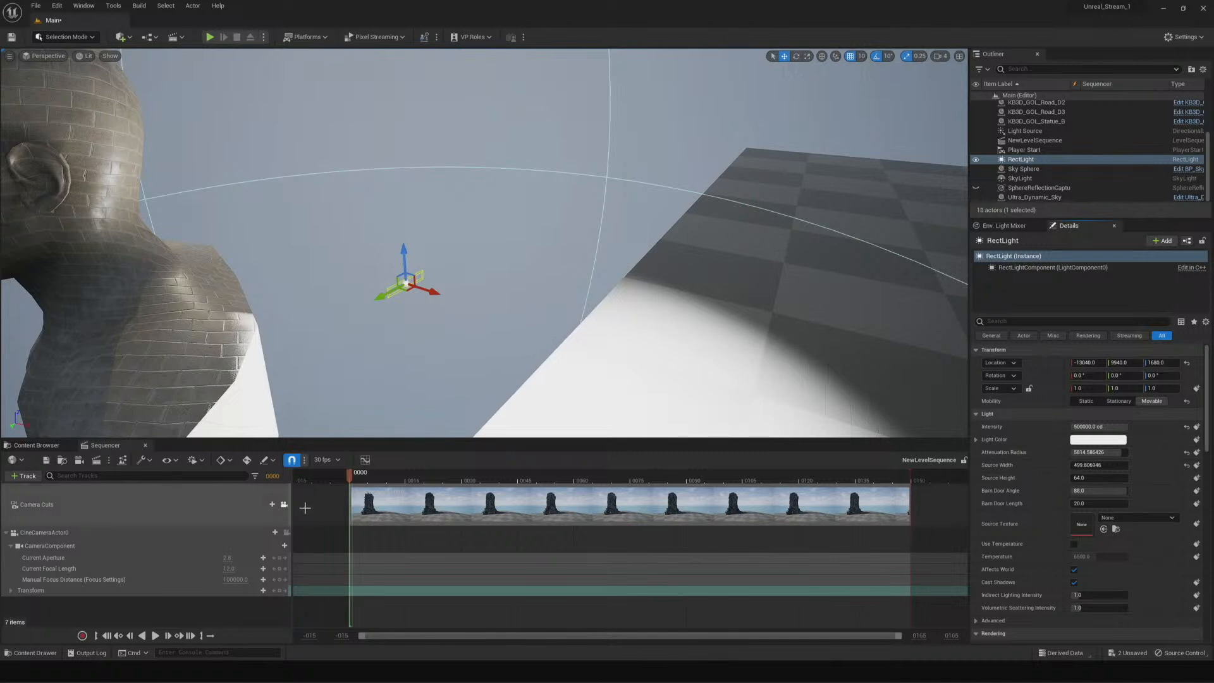
Switch back to the Cinematic Viewport and lock it to the Camera Cuts track to view through the cine camera
left_click(44, 55)
left_click(60, 192)
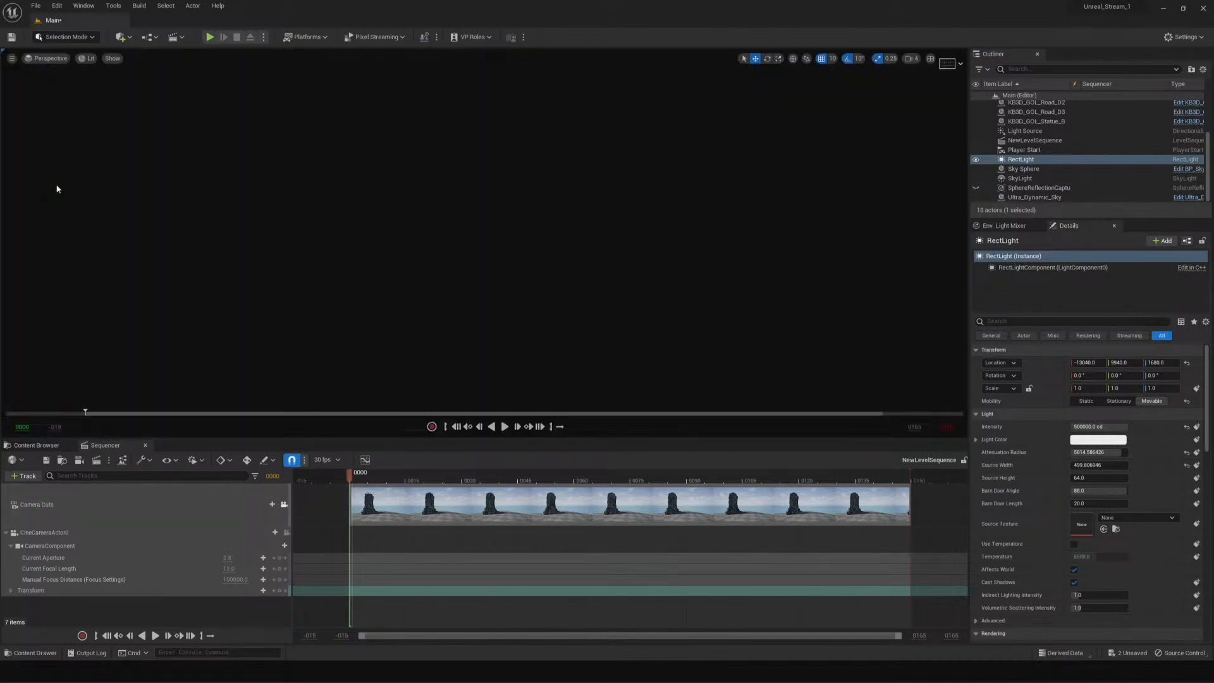
left_click(240, 506)
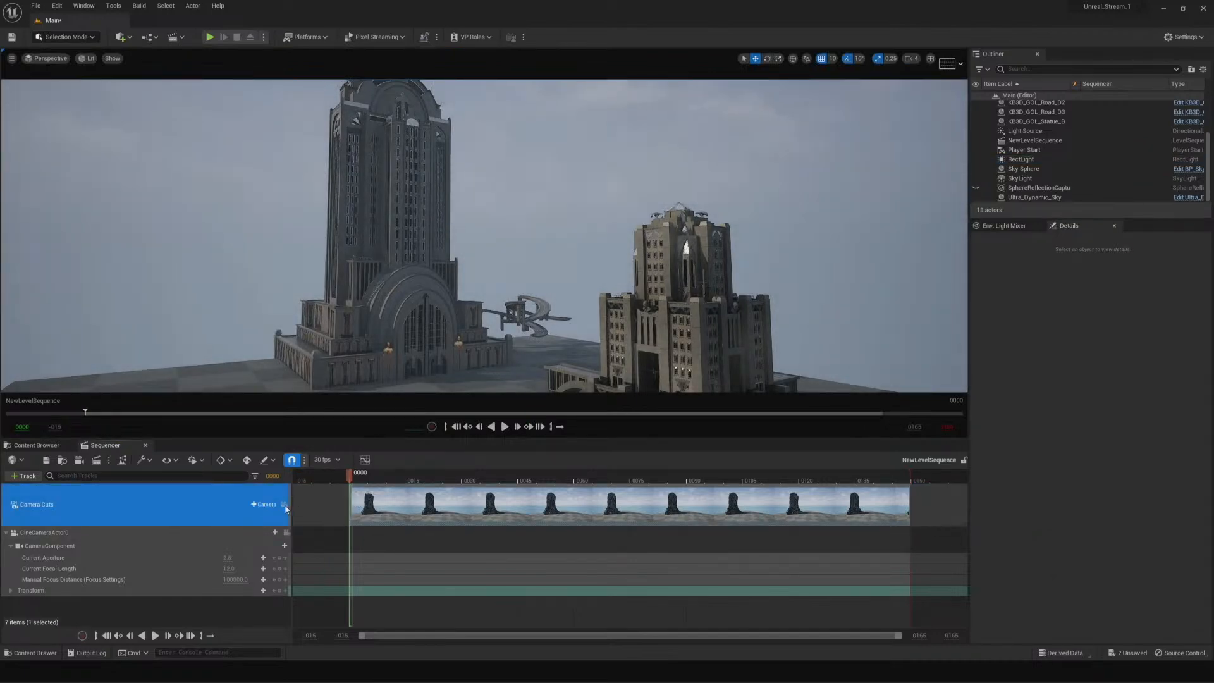
left_click(284, 504)
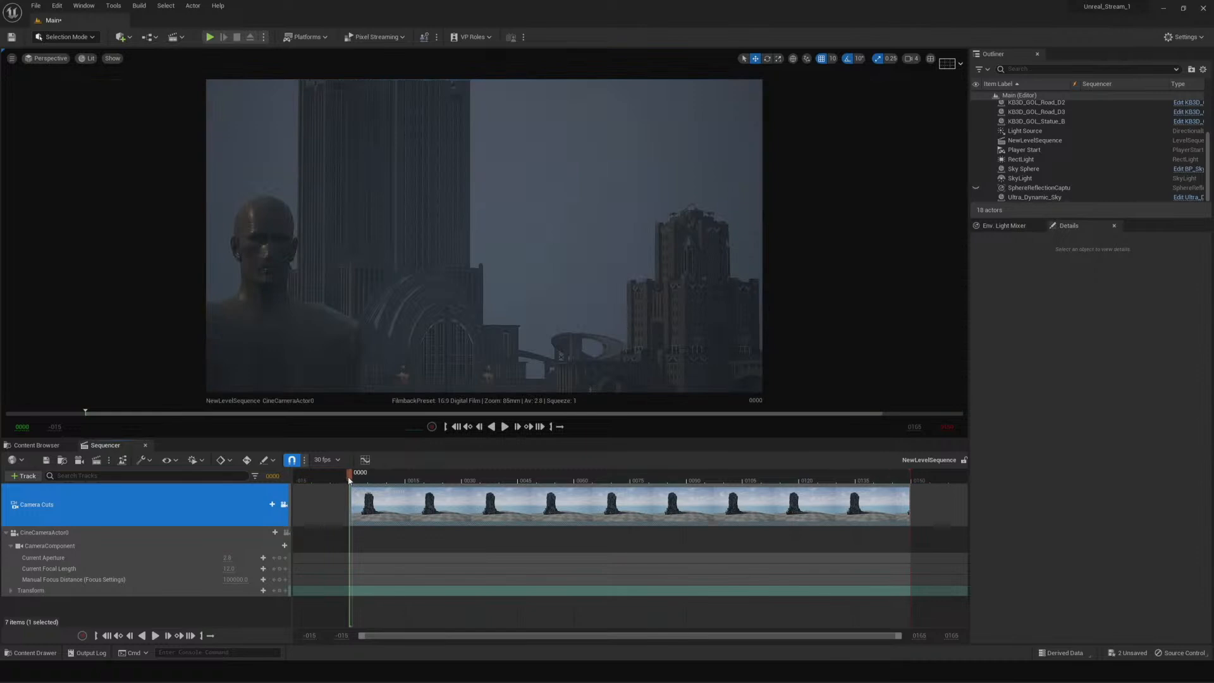
Move the Rect Light in front of the statue's shoulder, to about X -15250, Y 17630
left_click(1025, 160)
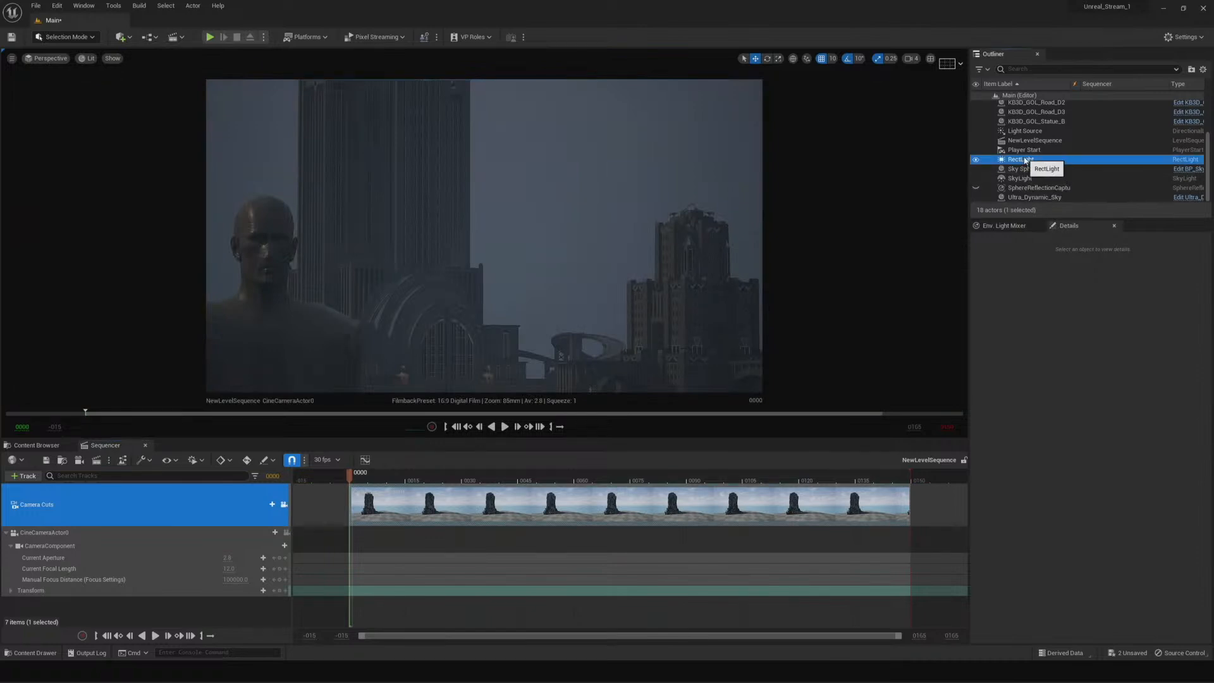
left_click_drag(279, 345, 359, 327)
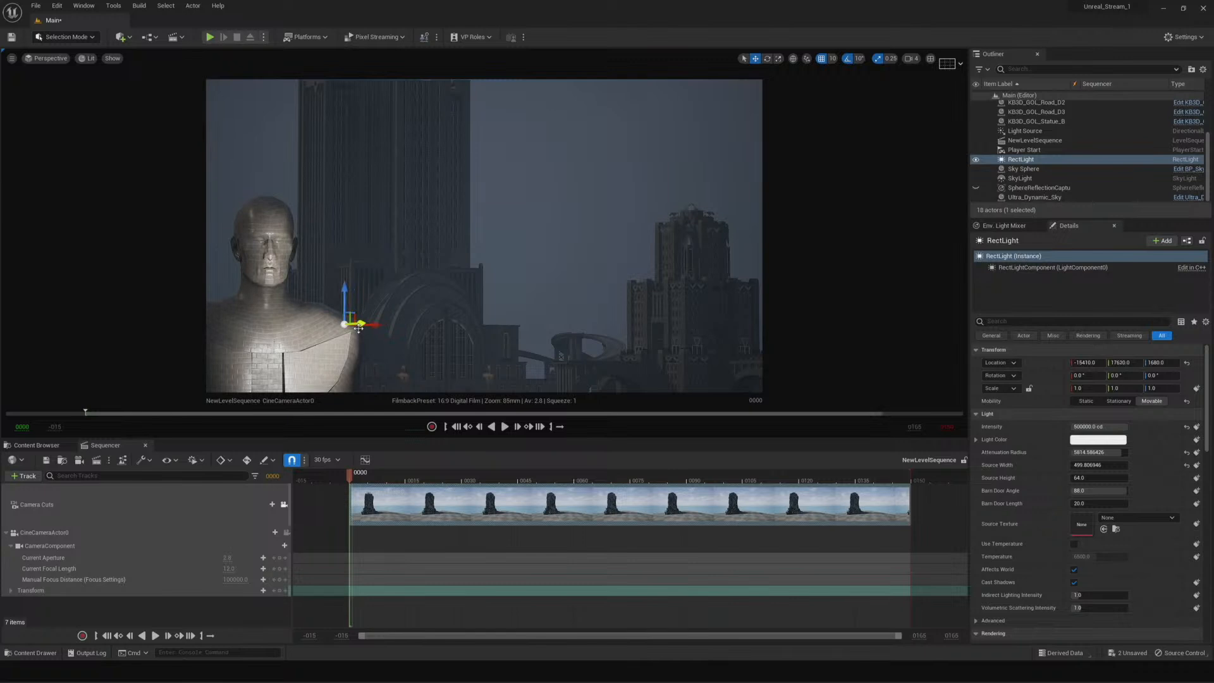
left_click_drag(358, 328, 405, 325)
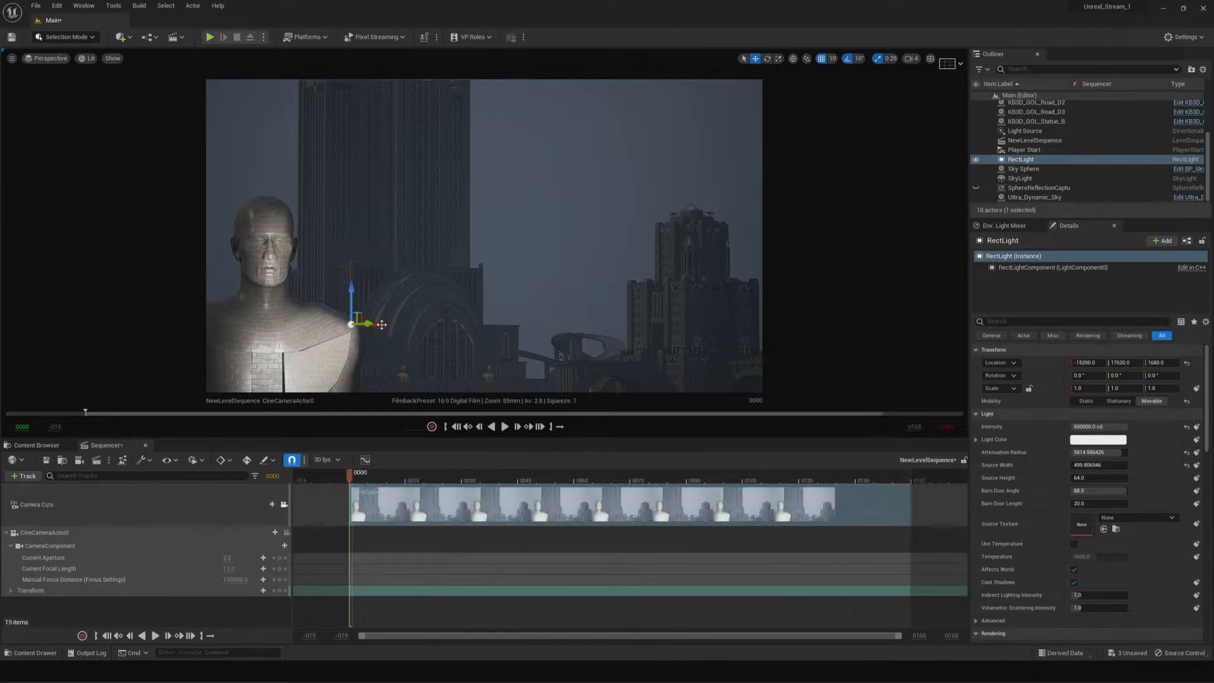
Move the Rect Light behind the statue to about X -11100, Y 6200 in Unlit view, and return the viewport to Lit
left_click(83, 60)
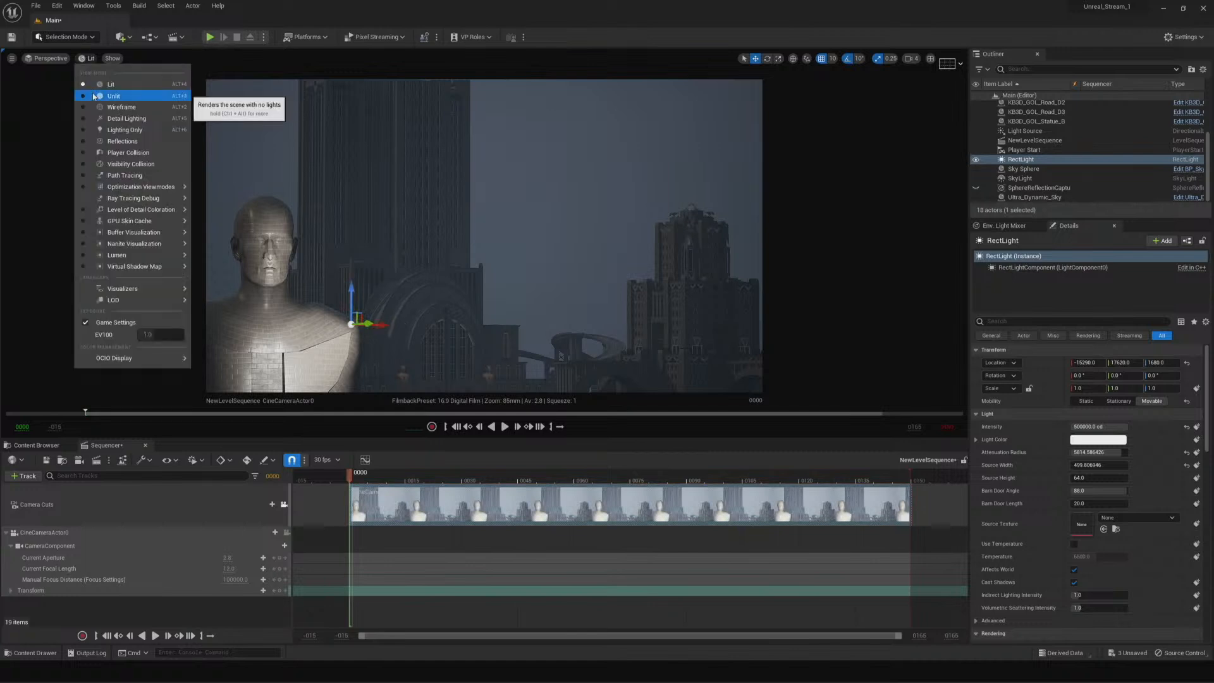
left_click(95, 90)
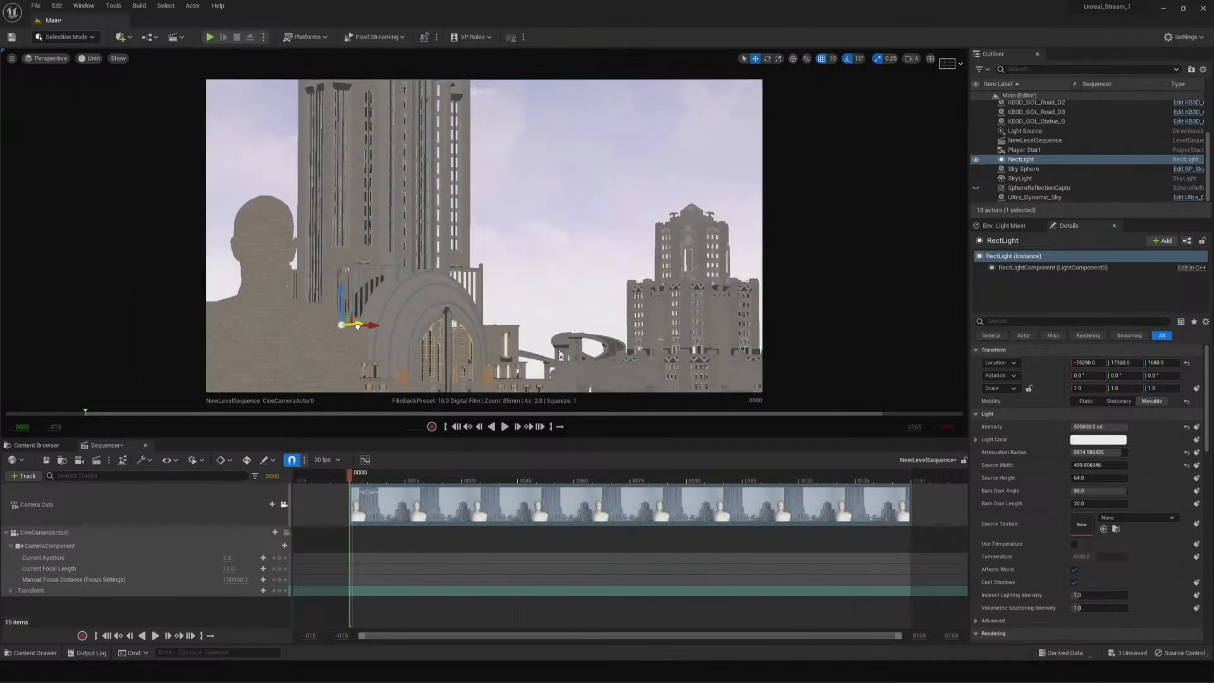
left_click_drag(304, 328, 278, 330)
left_click(89, 58)
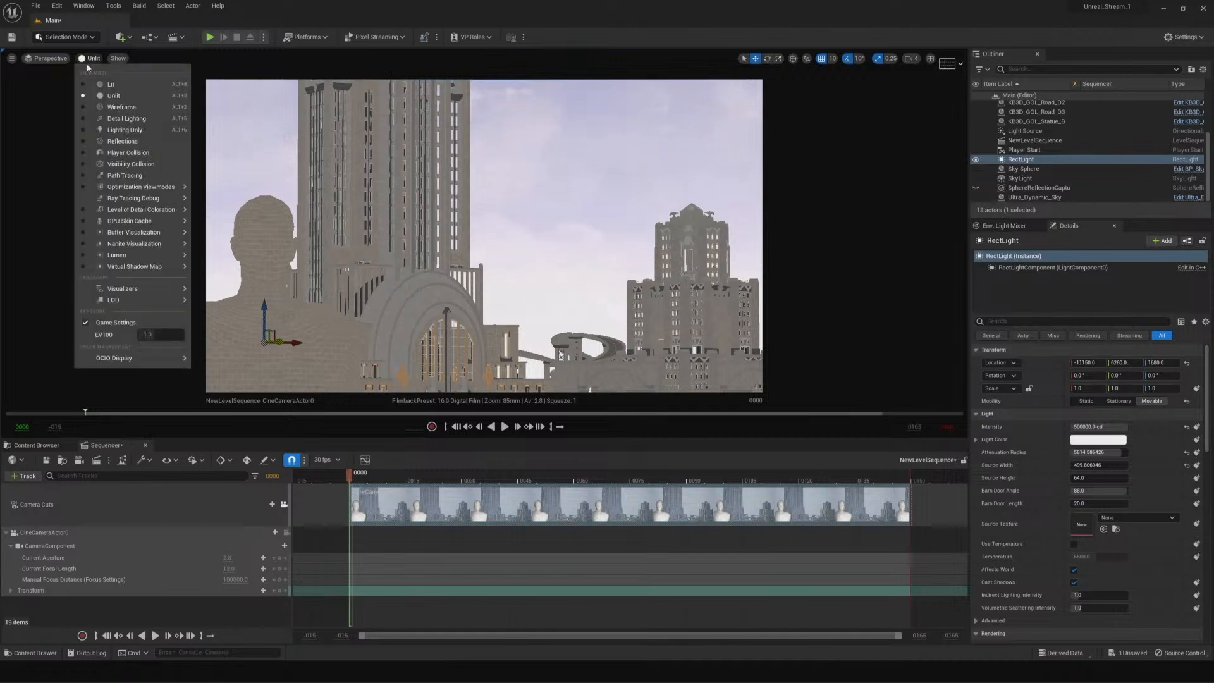
left_click(95, 86)
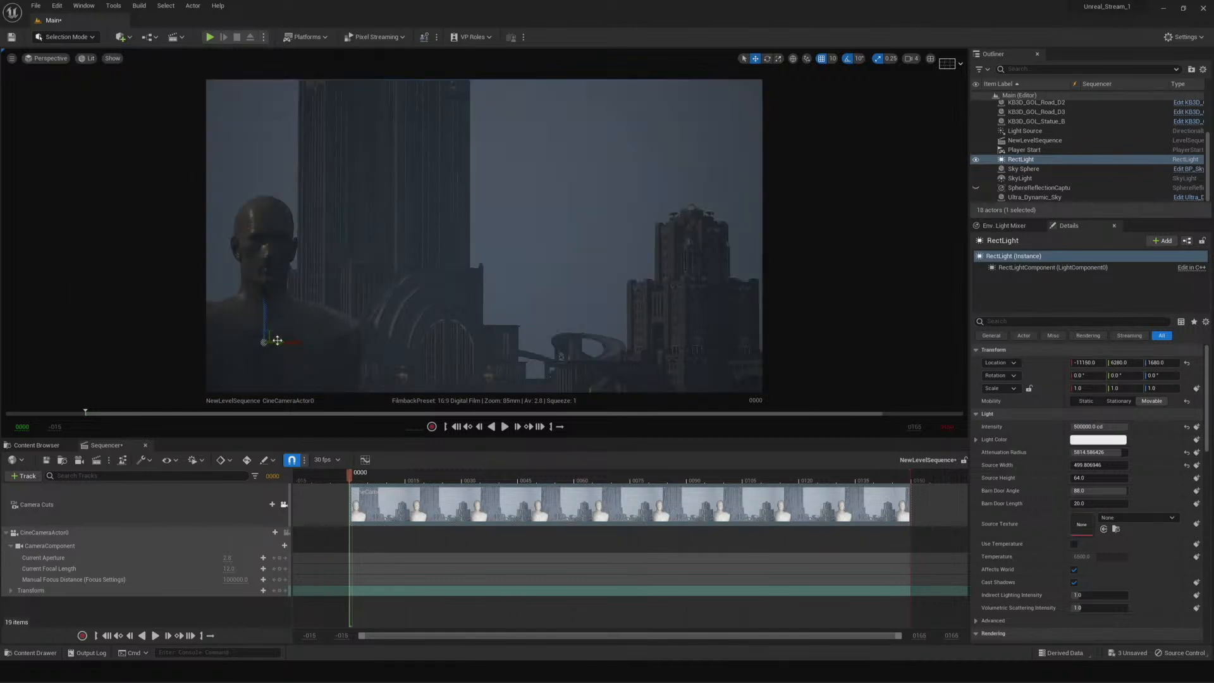
Push the Rect Light farther back toward the buildings, to about X -2920, Y 810
left_click_drag(284, 345, 236, 341)
mouse_move(348, 341)
left_mouse_down()
mouse_move(381, 345)
mouse_move(349, 348)
left_mouse_up()
left_click_drag(360, 344, 471, 351)
Switch to the Default Viewport and bring the Rect Light beneath the statue, to about X -10390, Y 8090
left_click(49, 59)
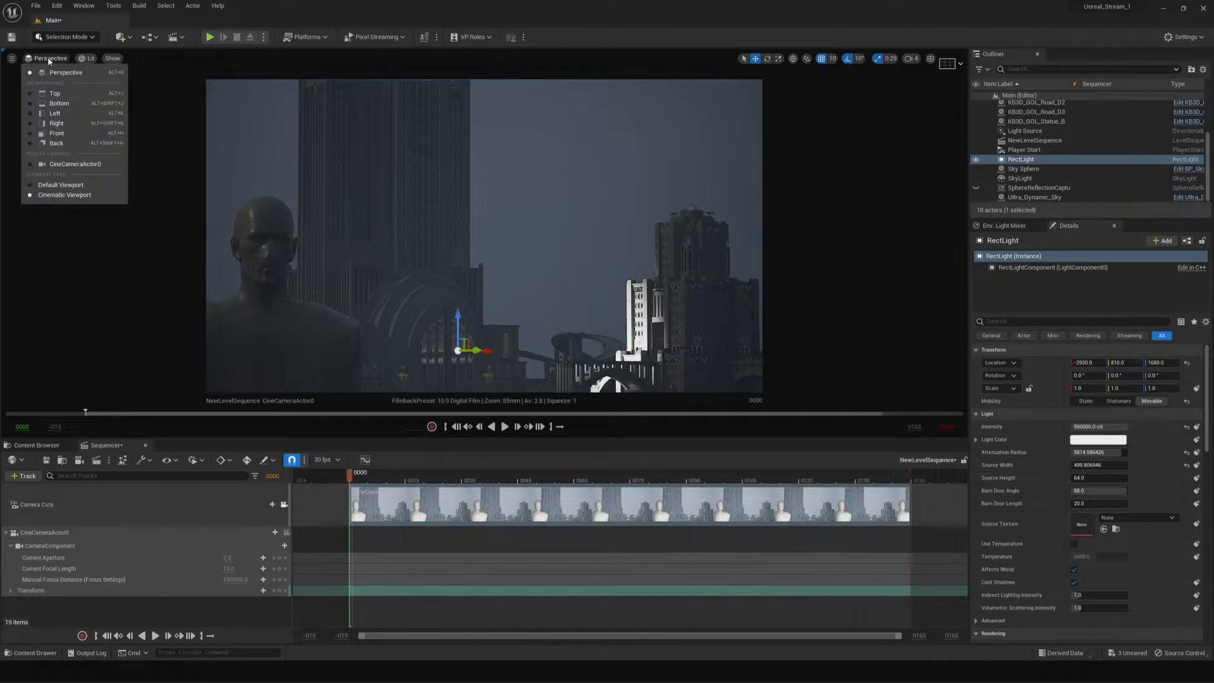
left_click(65, 184)
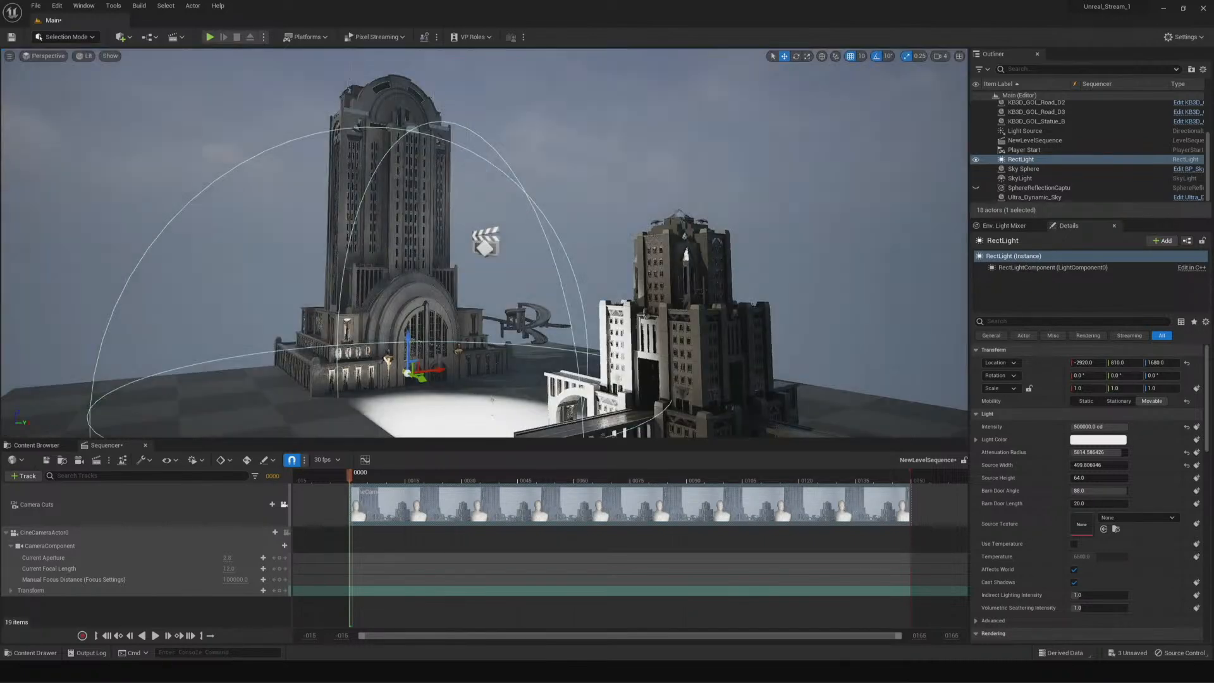
left_click_drag(420, 369, 321, 447)
right_click_drag(310, 395, 301, 430)
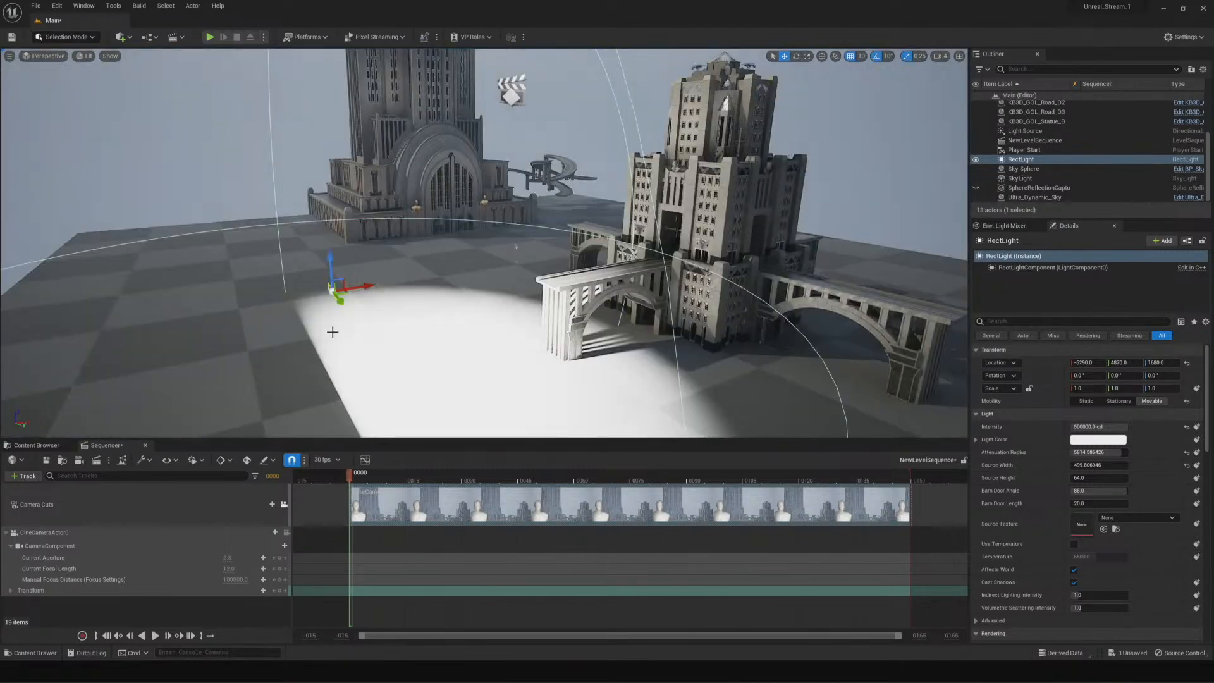
left_click_drag(343, 305, 416, 412)
right_click_drag(416, 412, 550, 525)
right_click_drag(480, 253, 394, 378)
left_click_drag(358, 363, 682, 270)
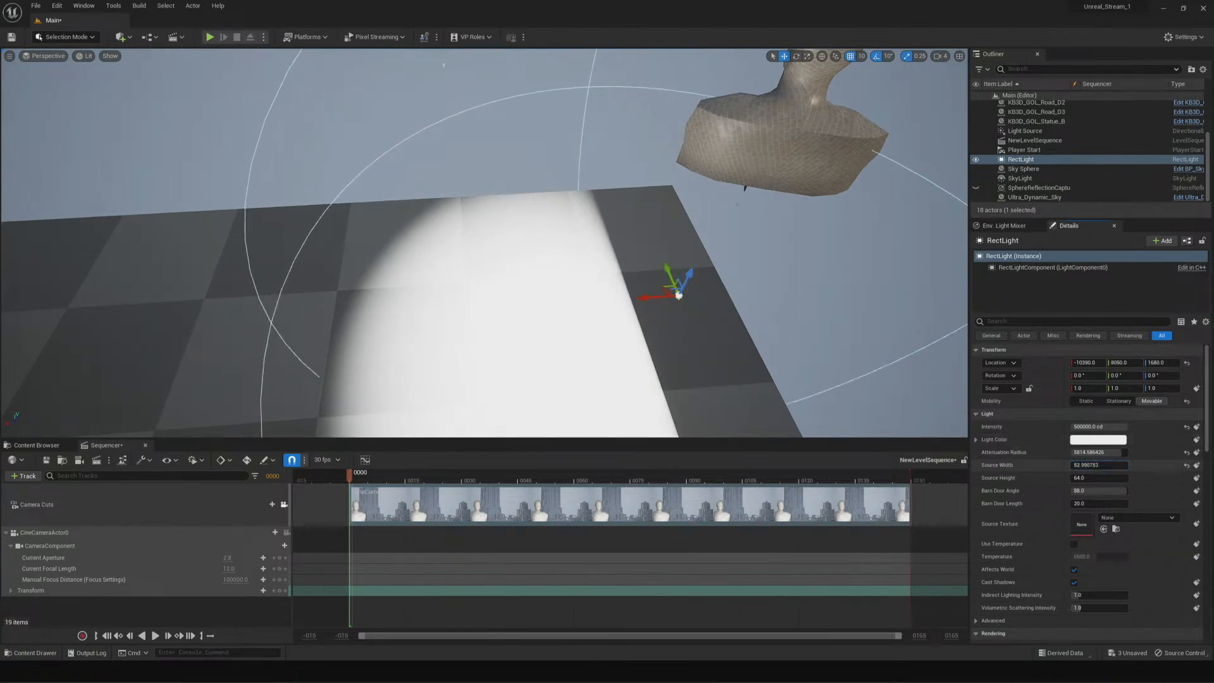
Enlarge the Rect Light's emitting area to a Source Width of about 1526 and a Source Height of about 581
left_click_drag(1097, 466, 1132, 478)
left_click_drag(1099, 477, 1075, 477)
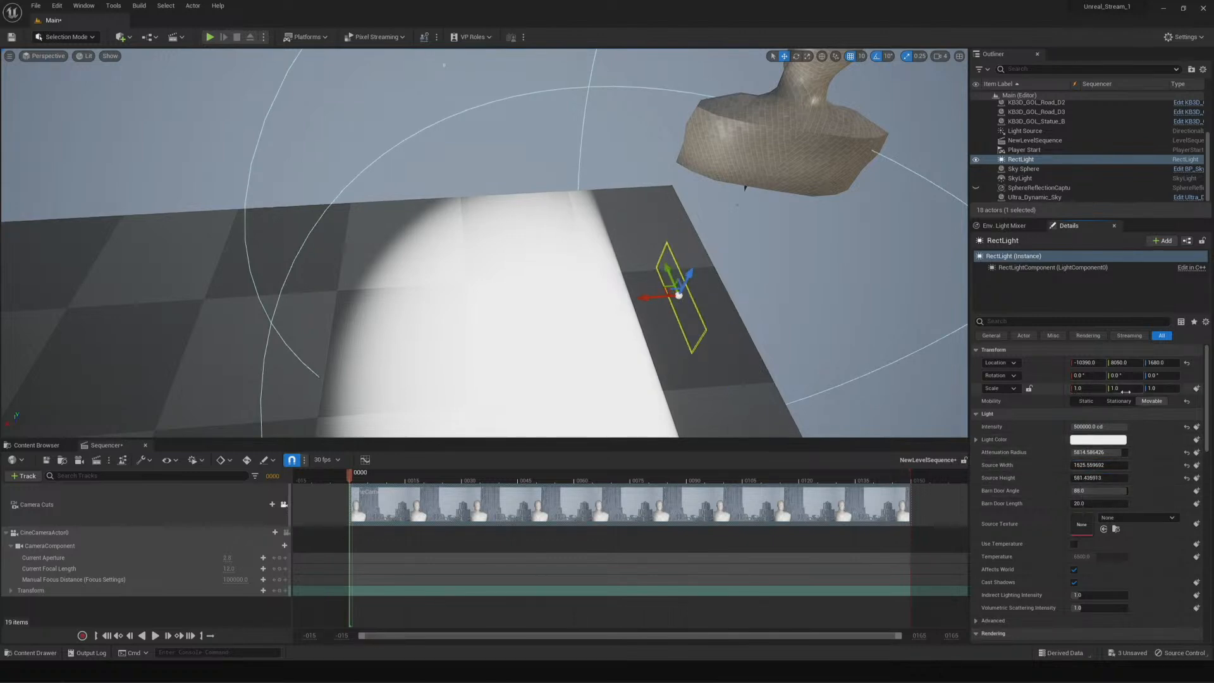
left_click(1161, 375)
left_click(1187, 375)
Rotate the Rect Light upward to about 70° pitch and move it to about X -11430, Y 8050
left_click(641, 296)
key("e")
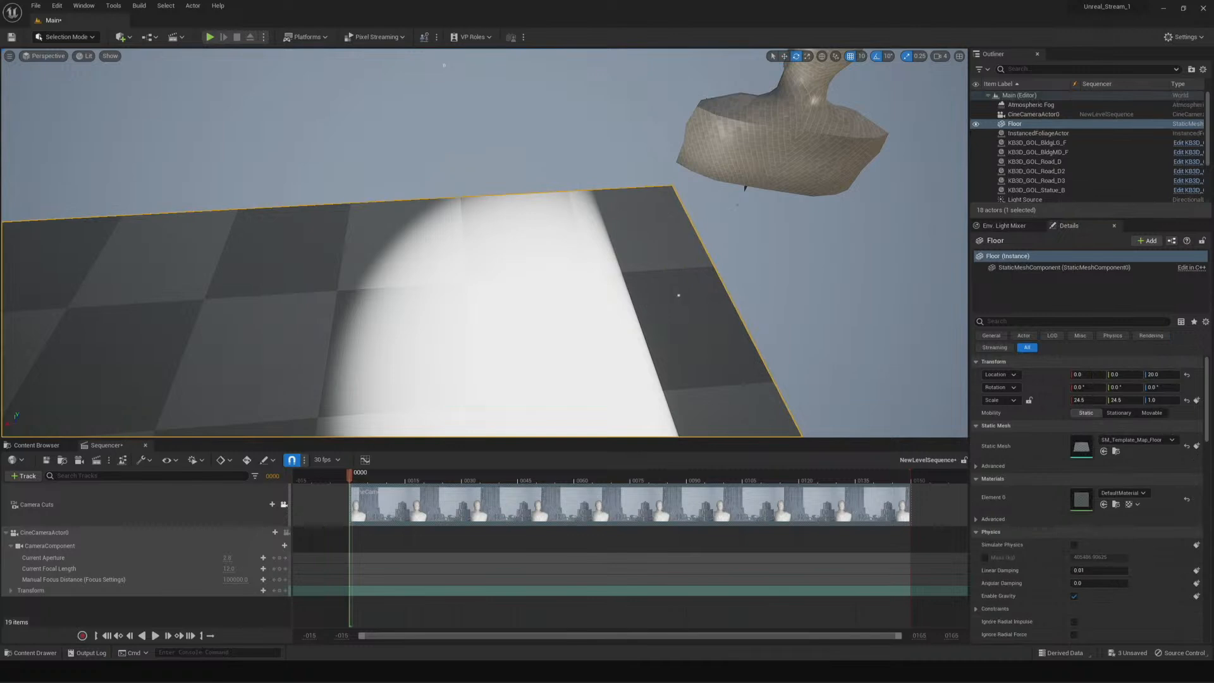
scroll(1044, 190, "down", 1)
scroll(1041, 188, "down", 3)
left_click(1021, 162)
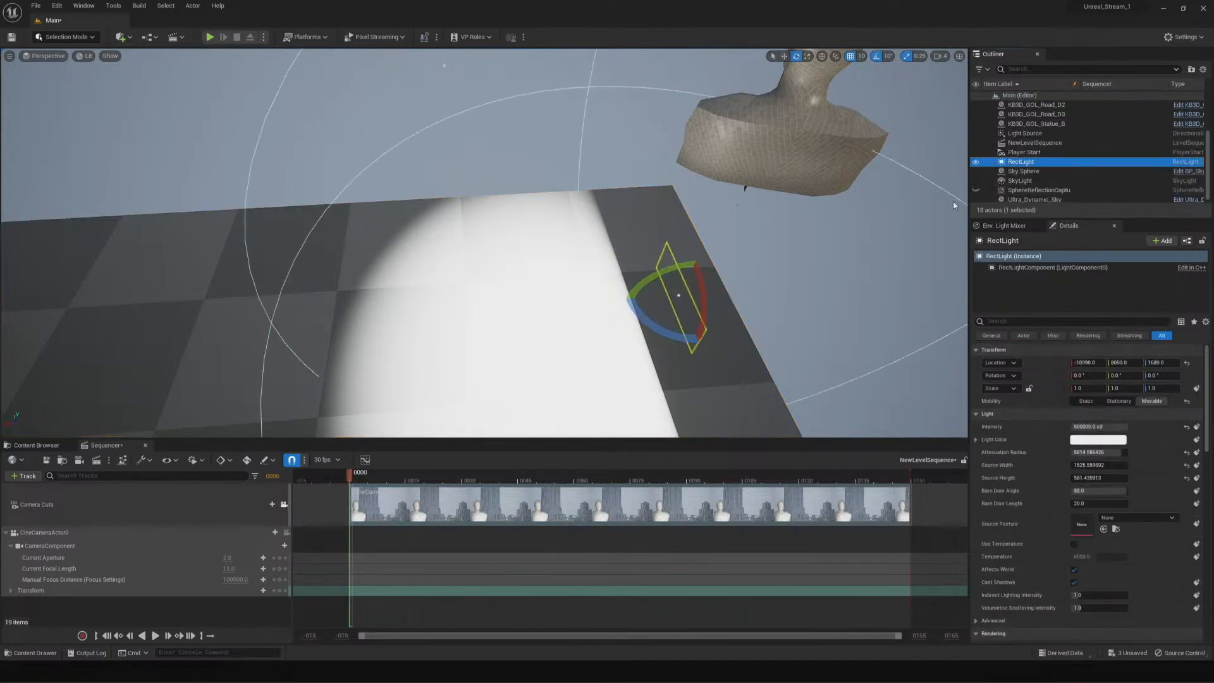
left_click_drag(654, 282, 717, 260)
key("w")
left_click_drag(652, 293, 708, 274)
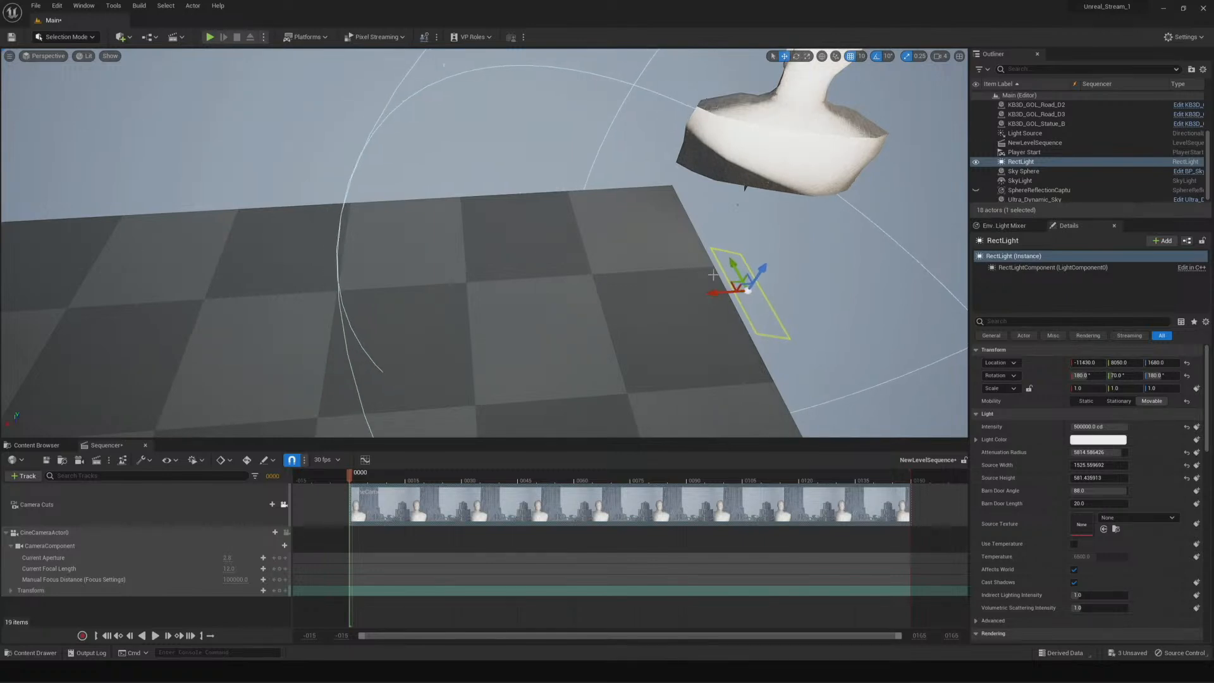
Set the Rect Light's pitch to about 90° and view the scene through the cine camera
key("e")
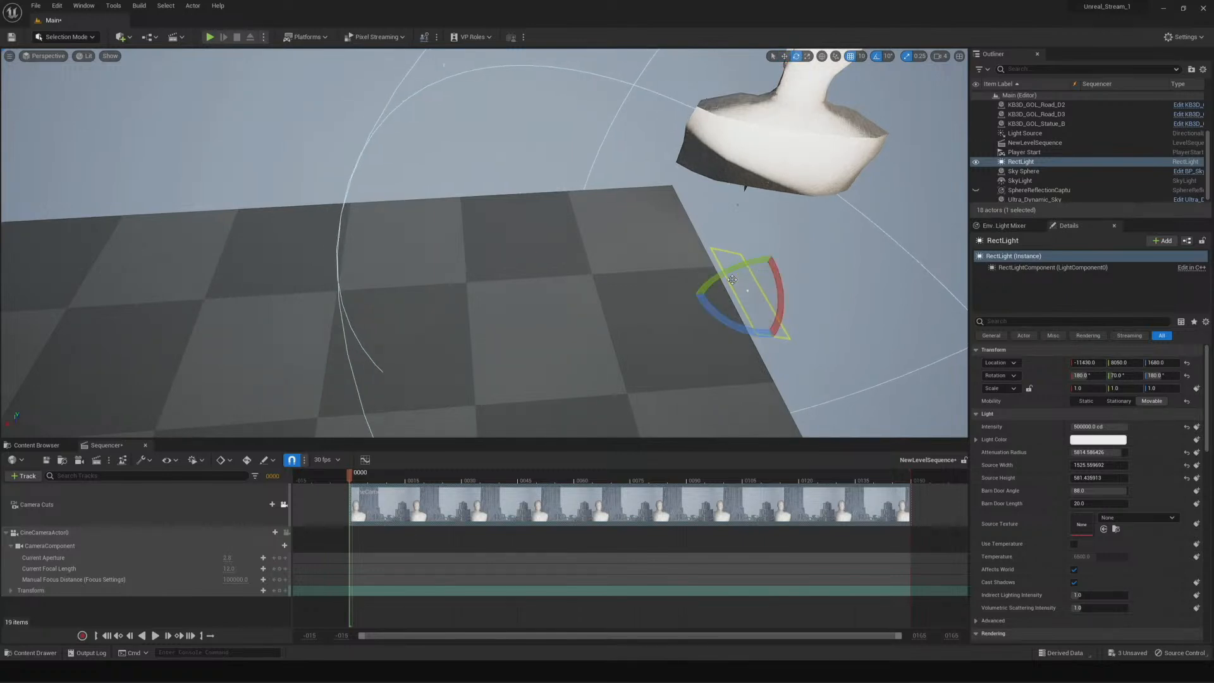
mouse_move(701, 292)
left_mouse_down()
mouse_move(677, 297)
mouse_move(695, 298)
left_mouse_up()
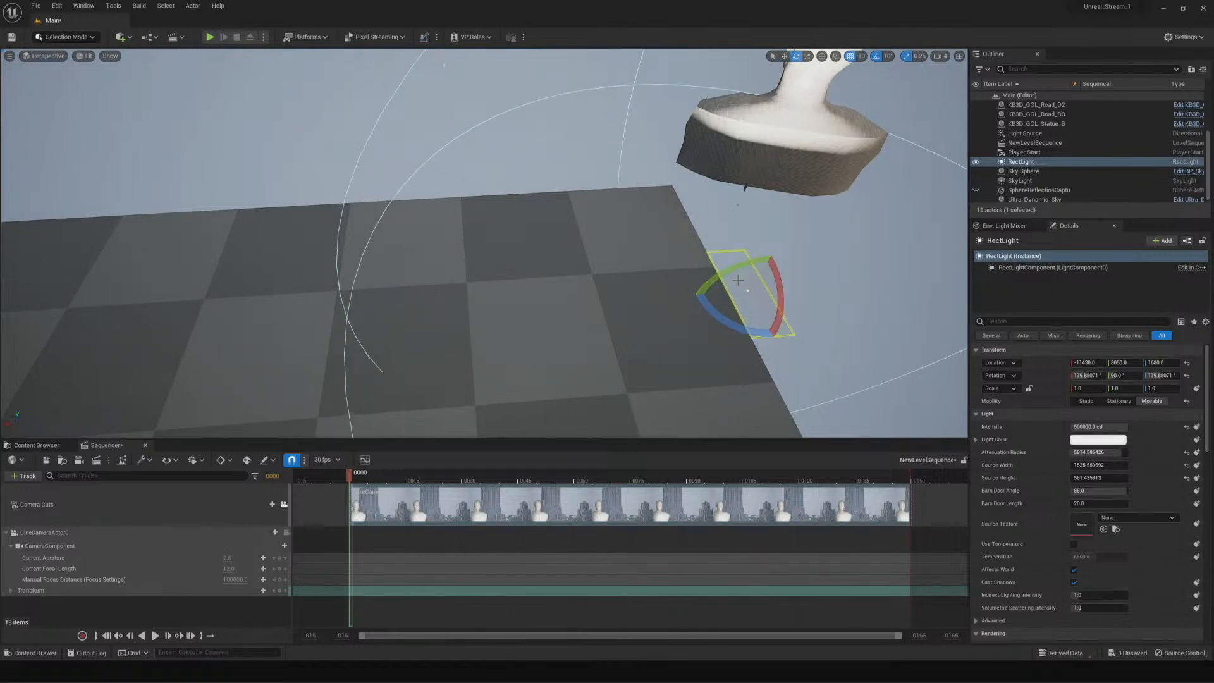
key("shift+c")
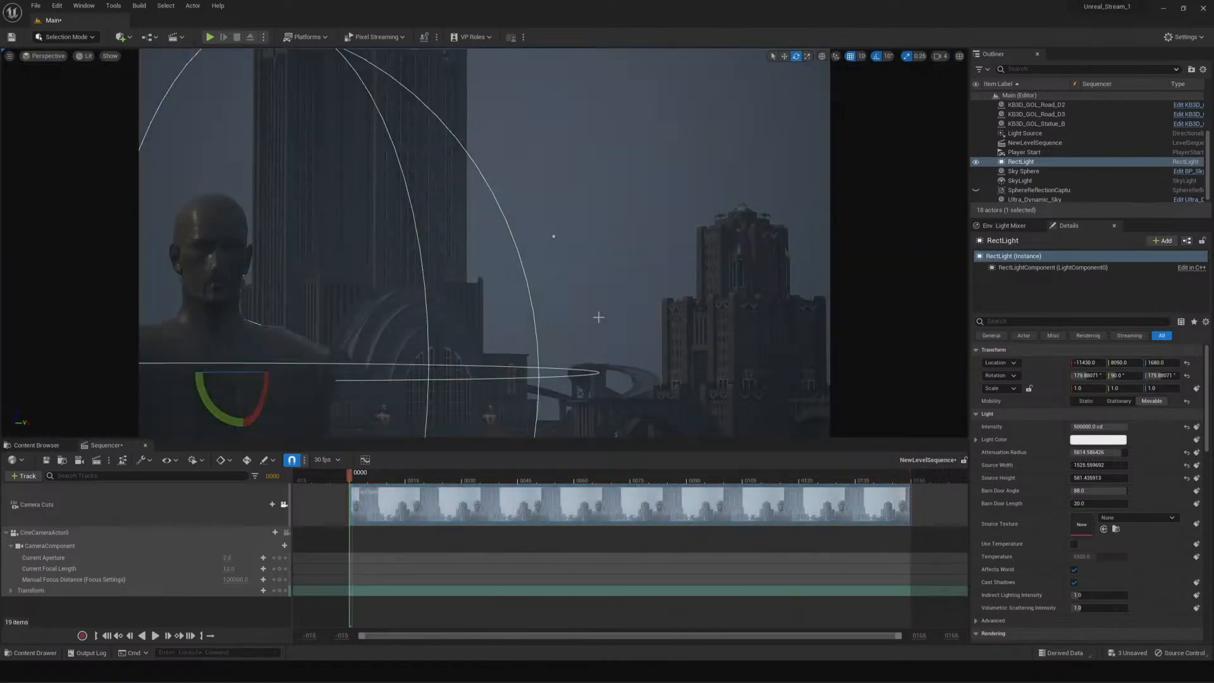
Duplicate the Rect Light and move the copy low in front of the statue, to about X -14090, Y 16130, Z 770
right_click(1016, 164)
mouse_move(1060, 266)
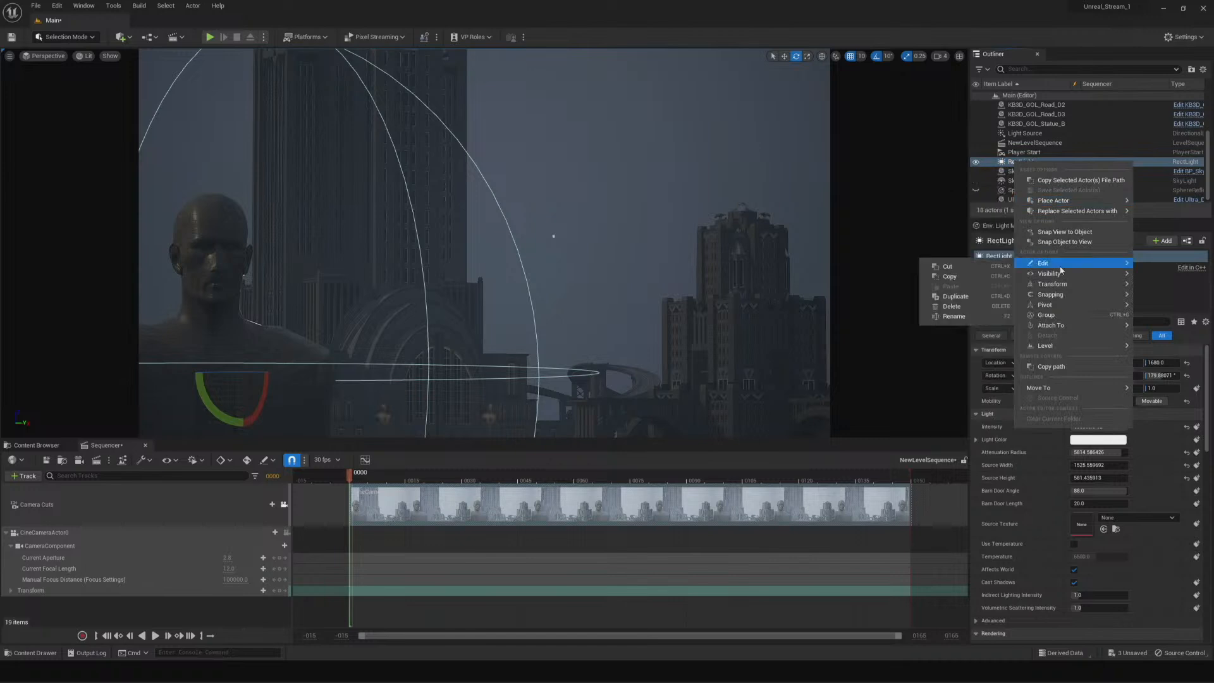
left_click(984, 298)
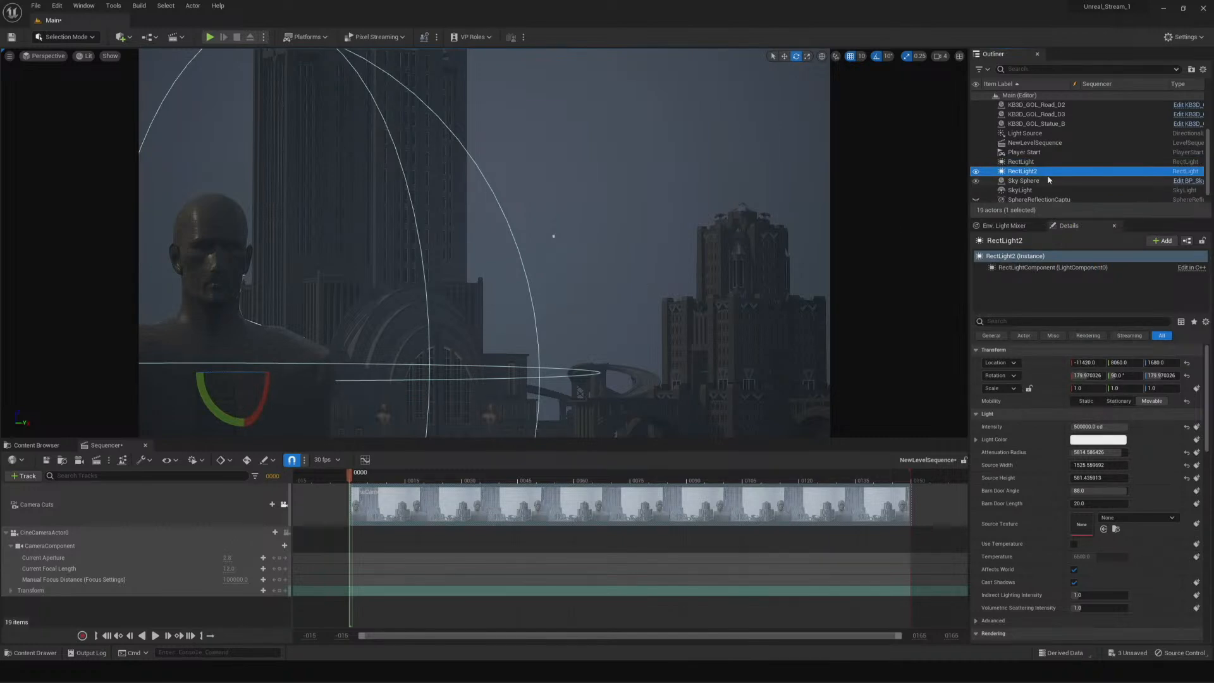
left_click(1029, 163)
left_click(1029, 173)
left_click(784, 55)
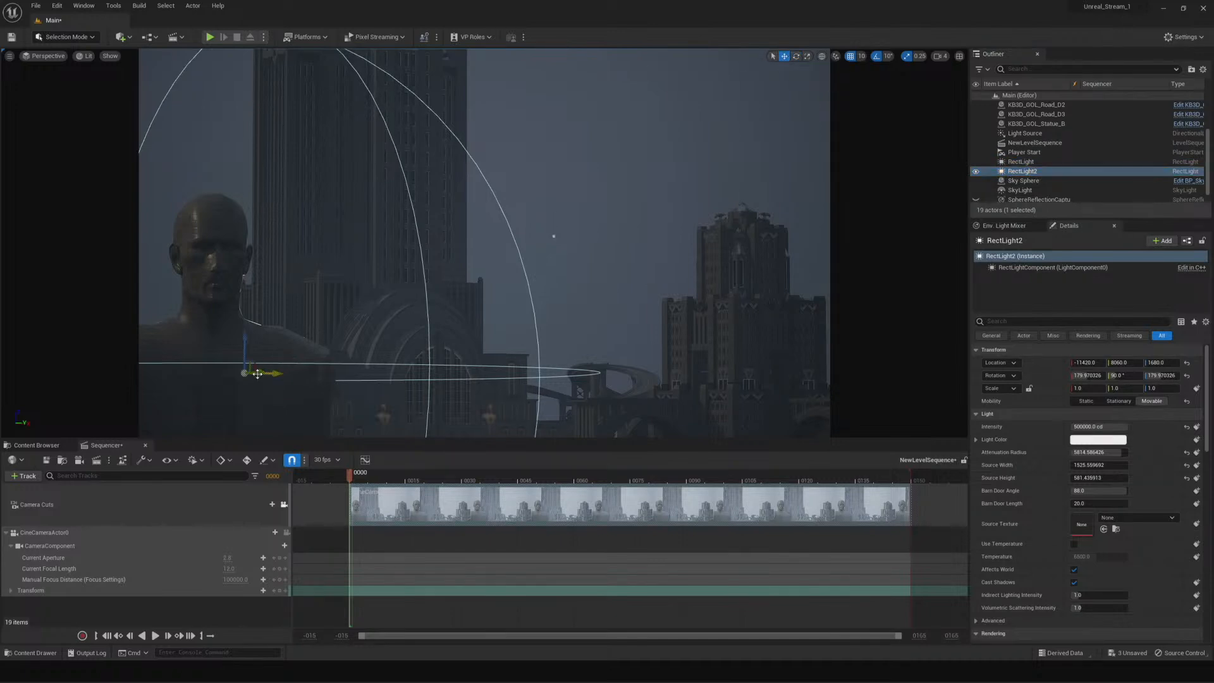
left_click_drag(258, 373, 360, 428)
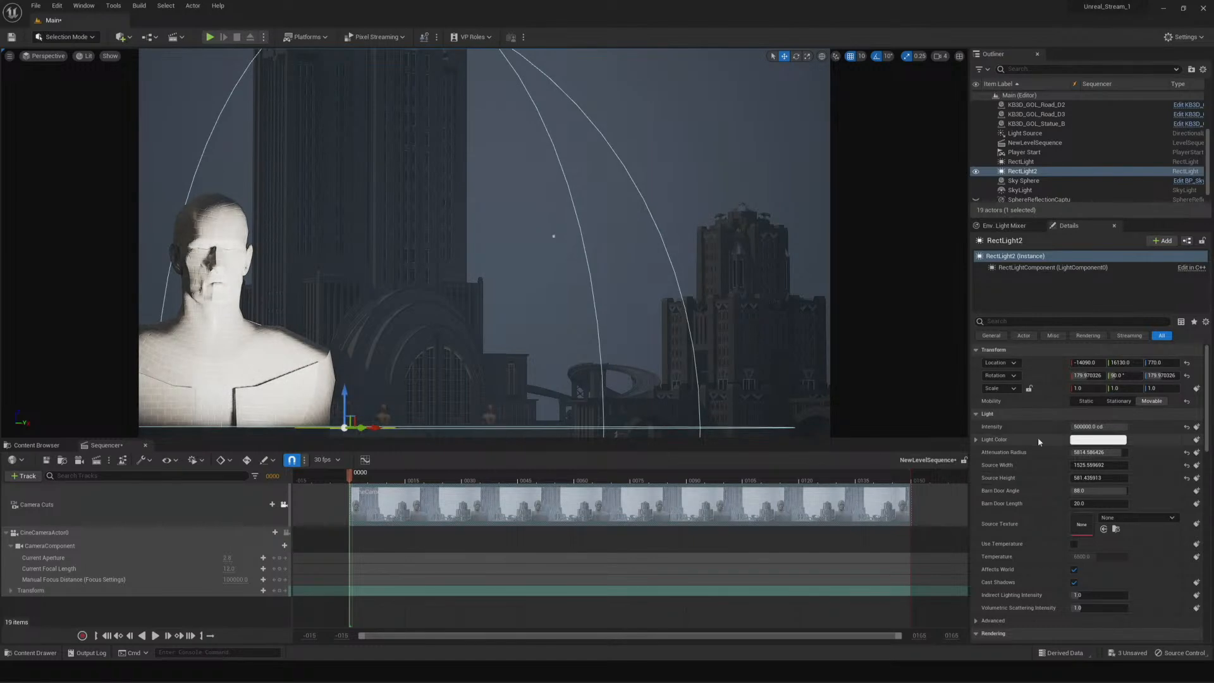
Try intensities of 160, 5000 and 10000 cd on the duplicated Rect Light
left_click(1096, 427)
type("160")
key("Return")
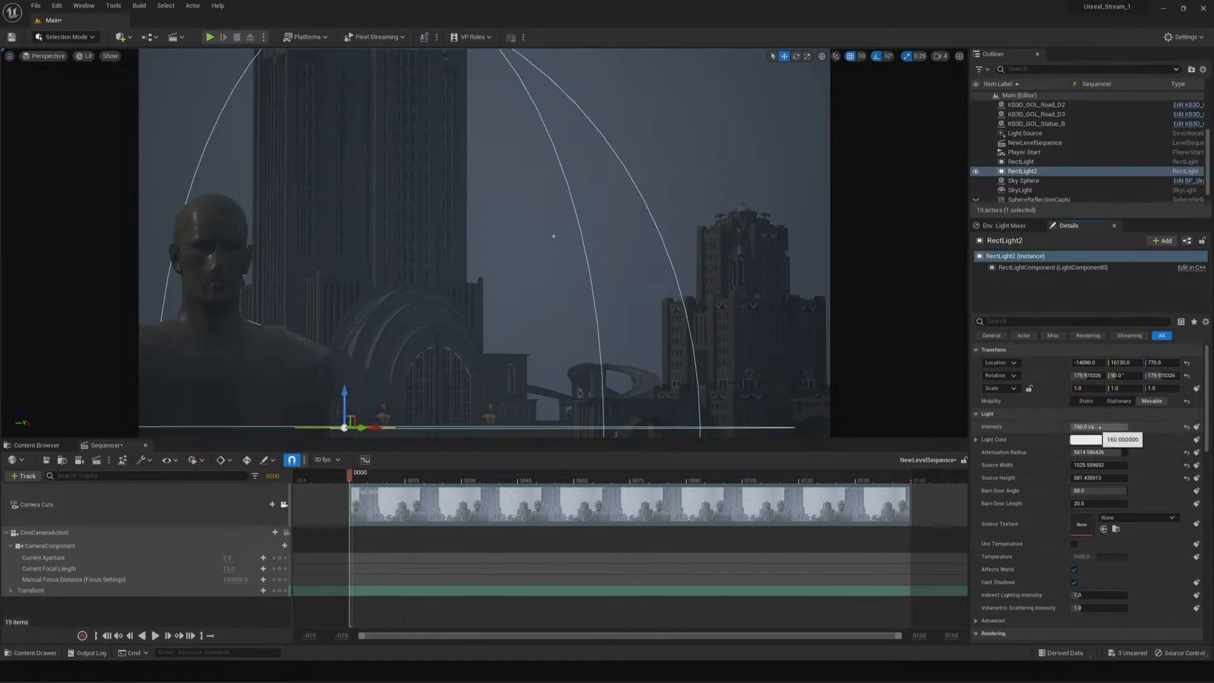
double_click(1096, 427)
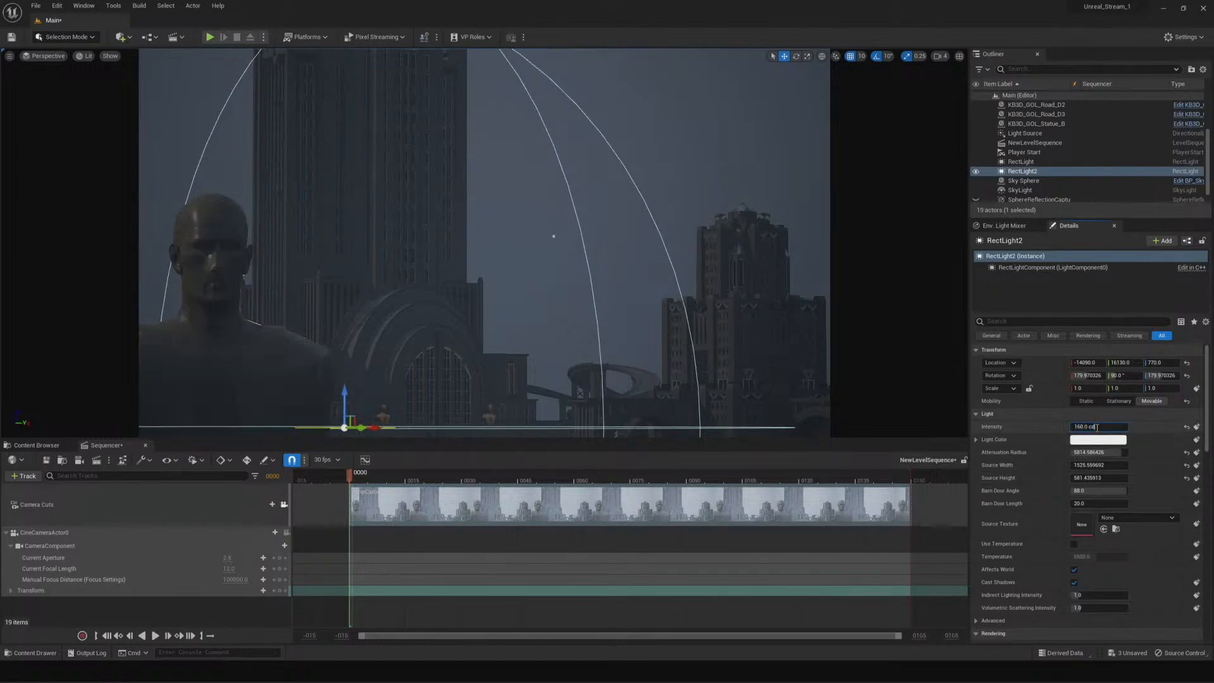
left_click_drag(1098, 427, 1069, 427)
type("5000")
key("Return")
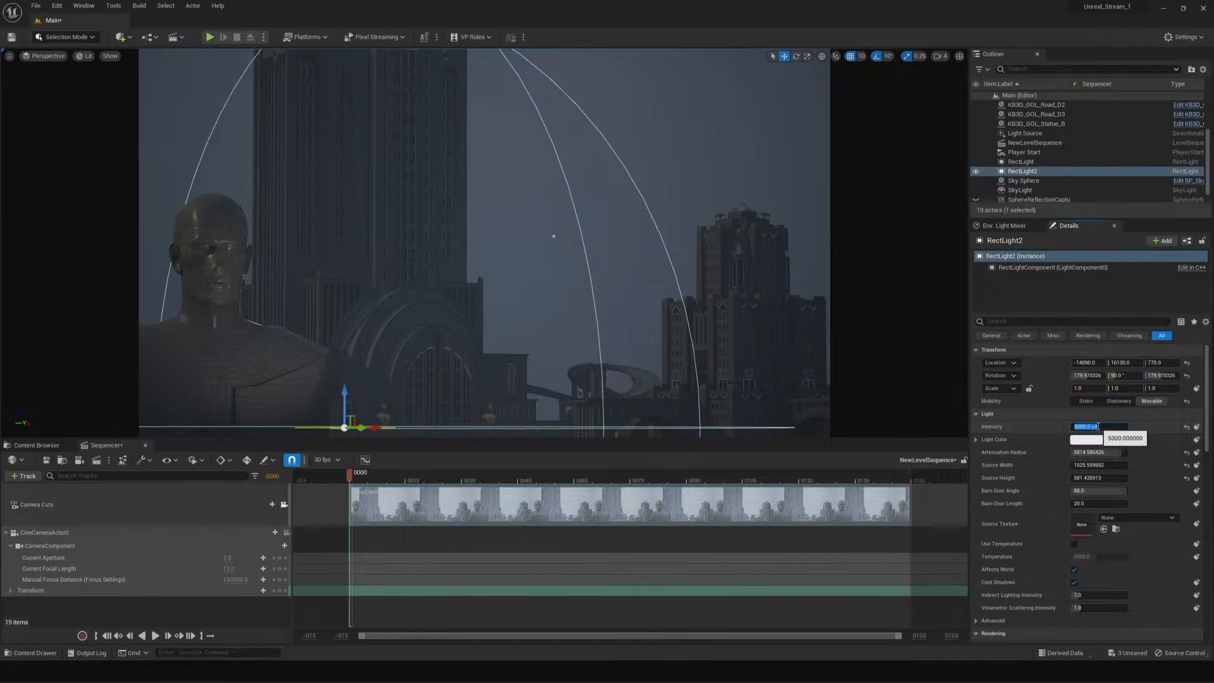
type("10000")
key("Return")
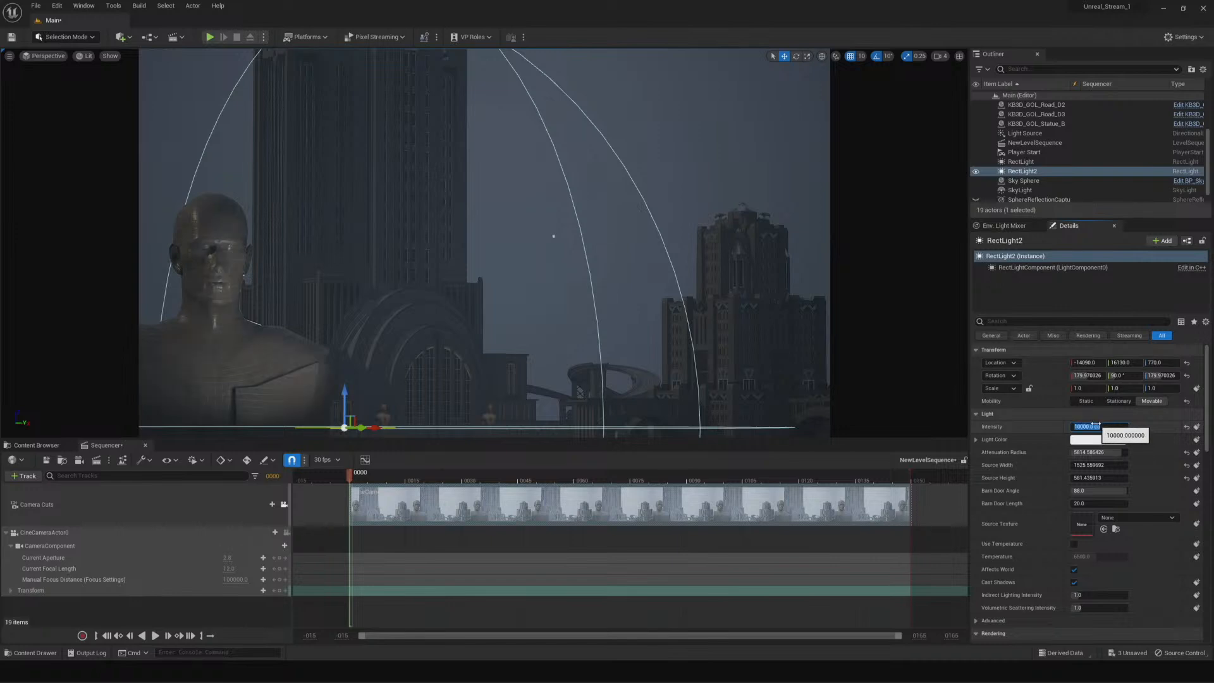
Give the duplicated Rect Light a pale warm orange color, about hex sRGB FFE7DA, and set its intensity to 15000 cd
left_click(1109, 441)
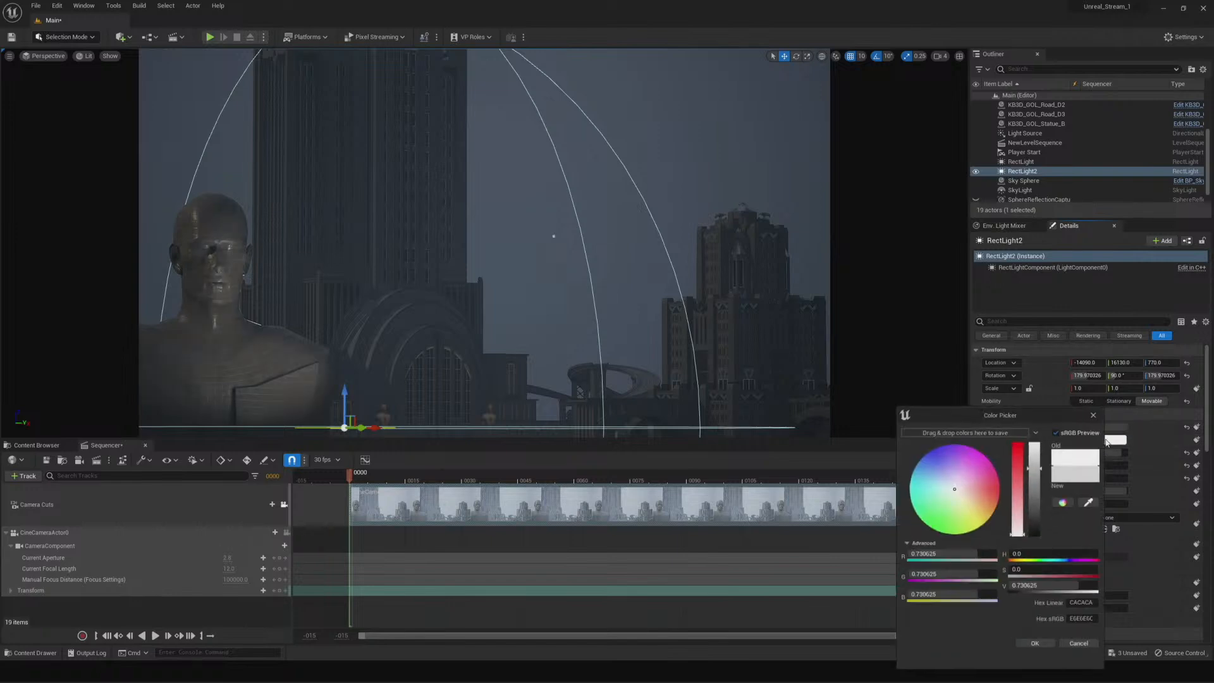
mouse_move(955, 491)
left_mouse_down()
mouse_move(967, 506)
mouse_move(980, 495)
left_mouse_up()
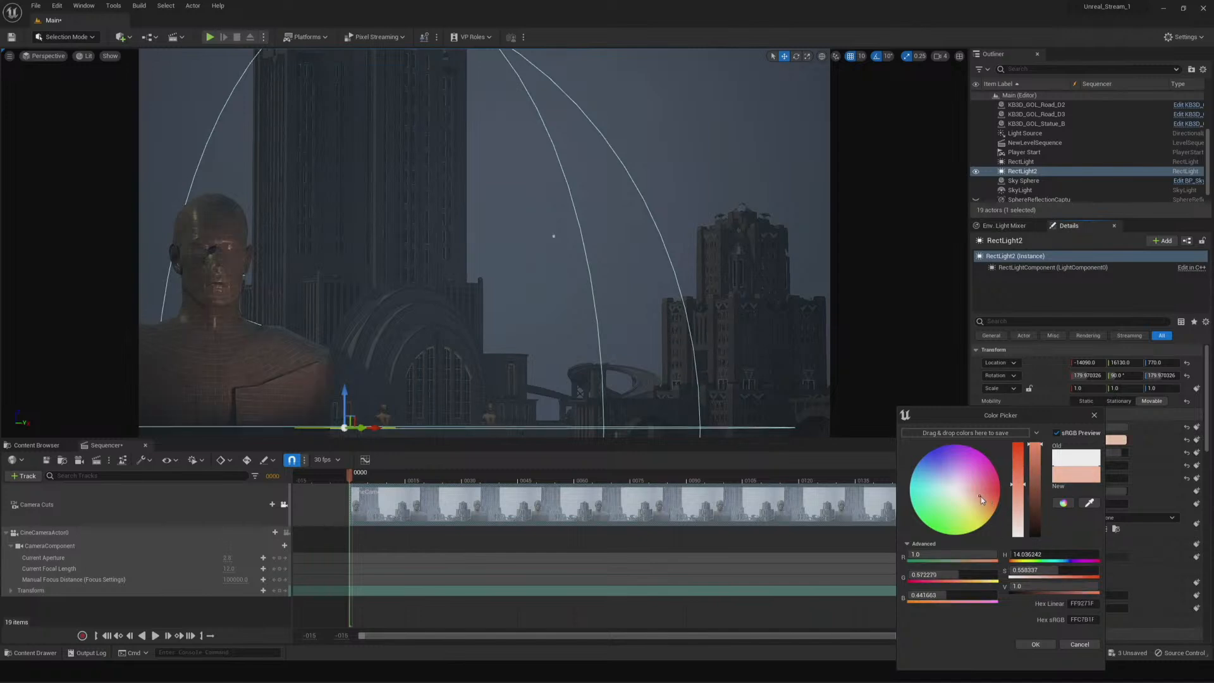
left_click_drag(972, 498, 967, 493)
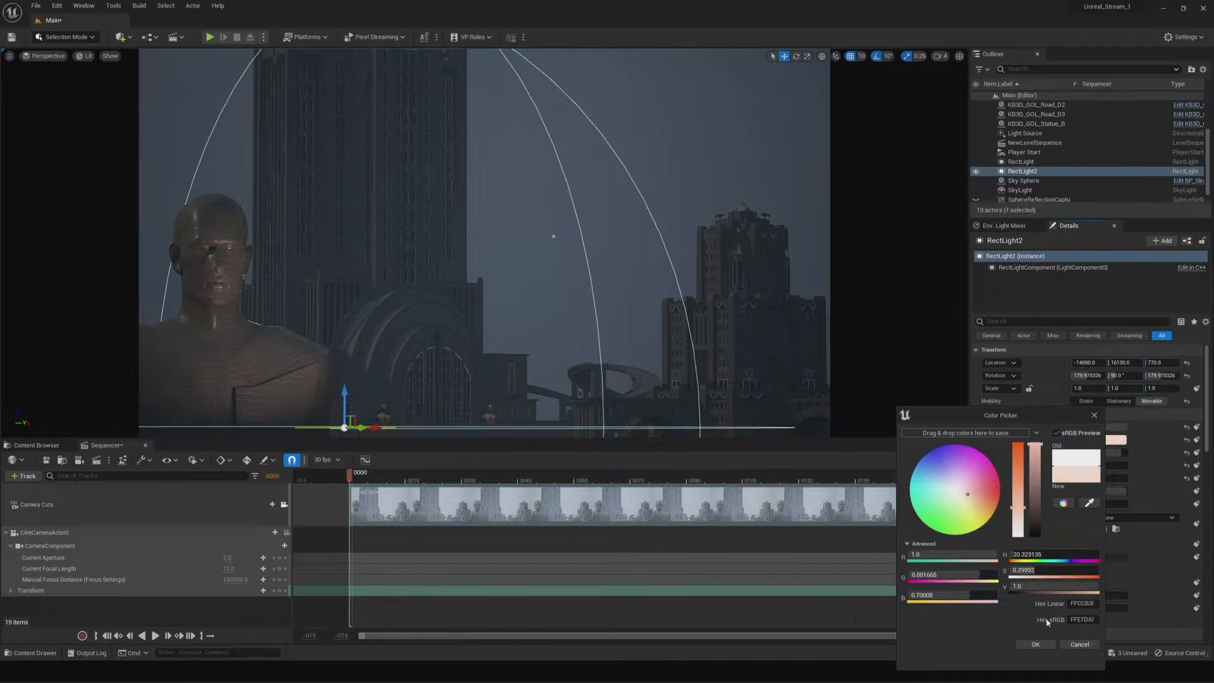
left_click(1037, 645)
left_click(1097, 426)
type("15000")
key("Return")
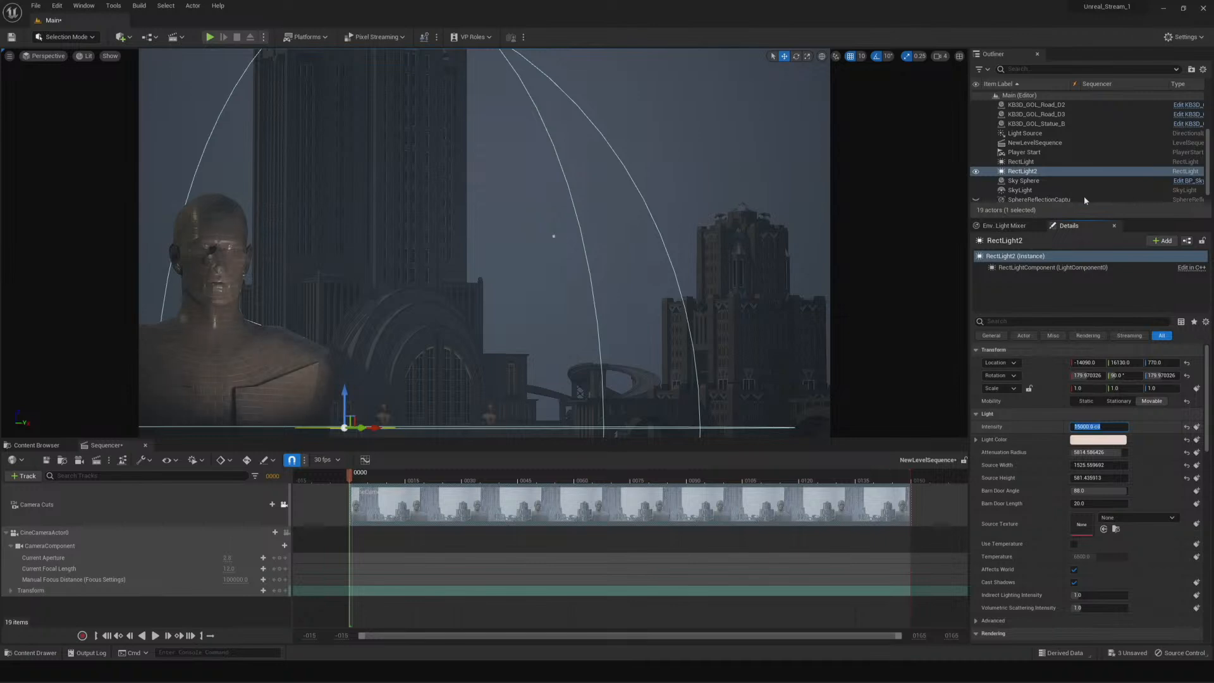
Move the original Rect Light closer behind the statue, to about X -12470, Y 9890
left_click(1021, 162)
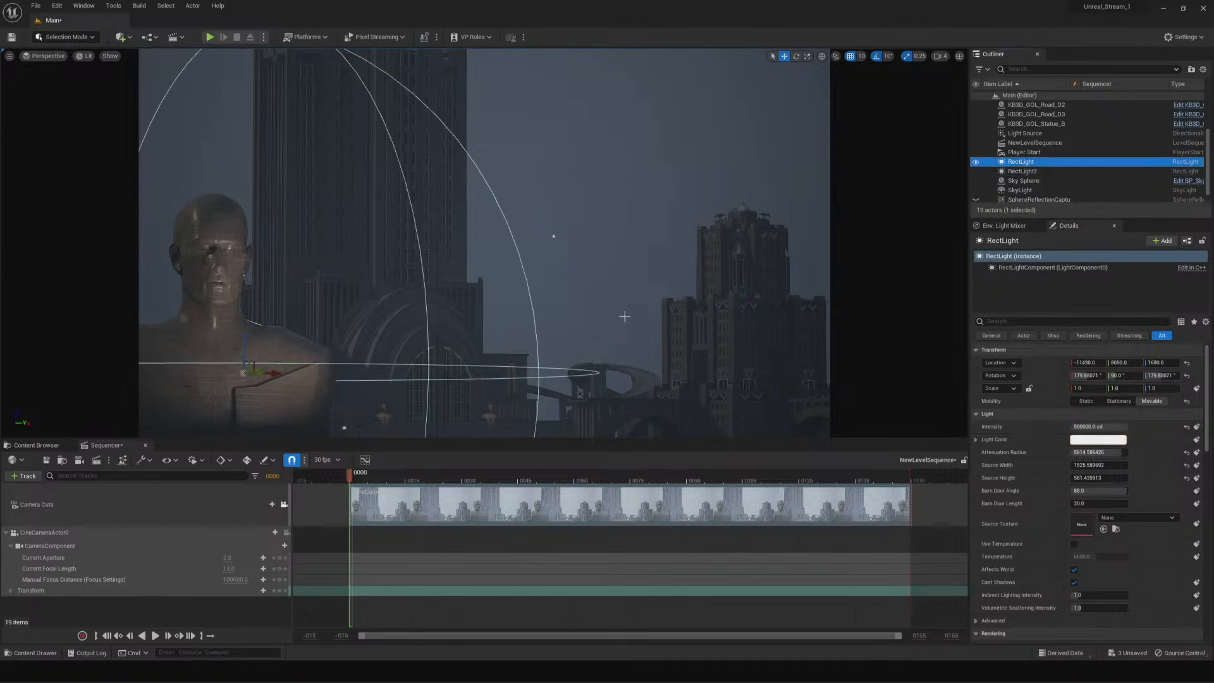
left_click_drag(250, 371, 248, 370)
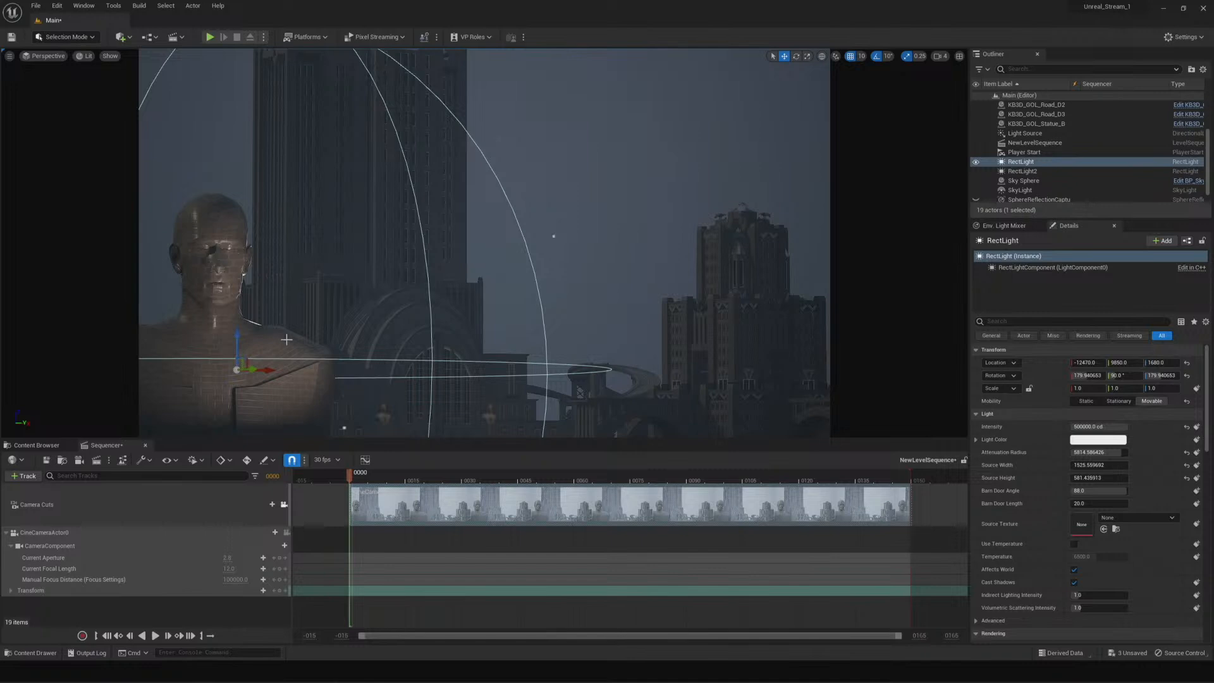
Give the original Rect Light a pale cyan color, about hex sRGB C9FCFF, and raise its Attenuation Radius to 16384
left_click(1098, 439)
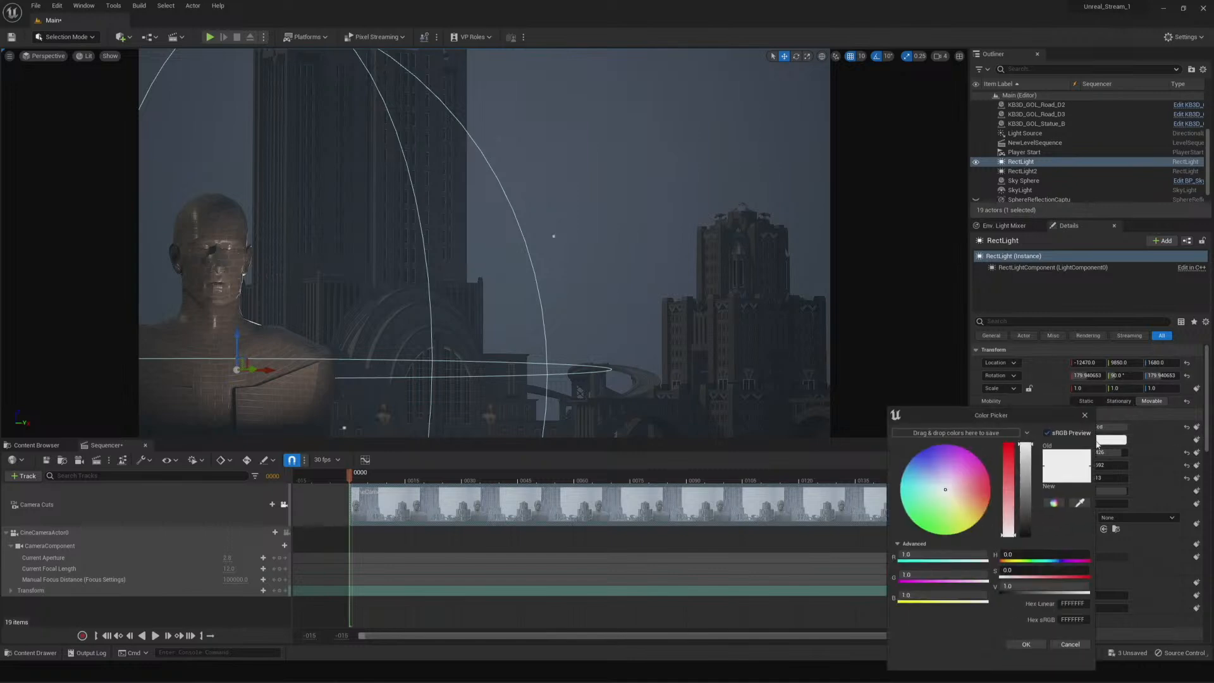
mouse_move(938, 491)
left_mouse_down()
mouse_move(914, 472)
mouse_move(927, 492)
left_mouse_up()
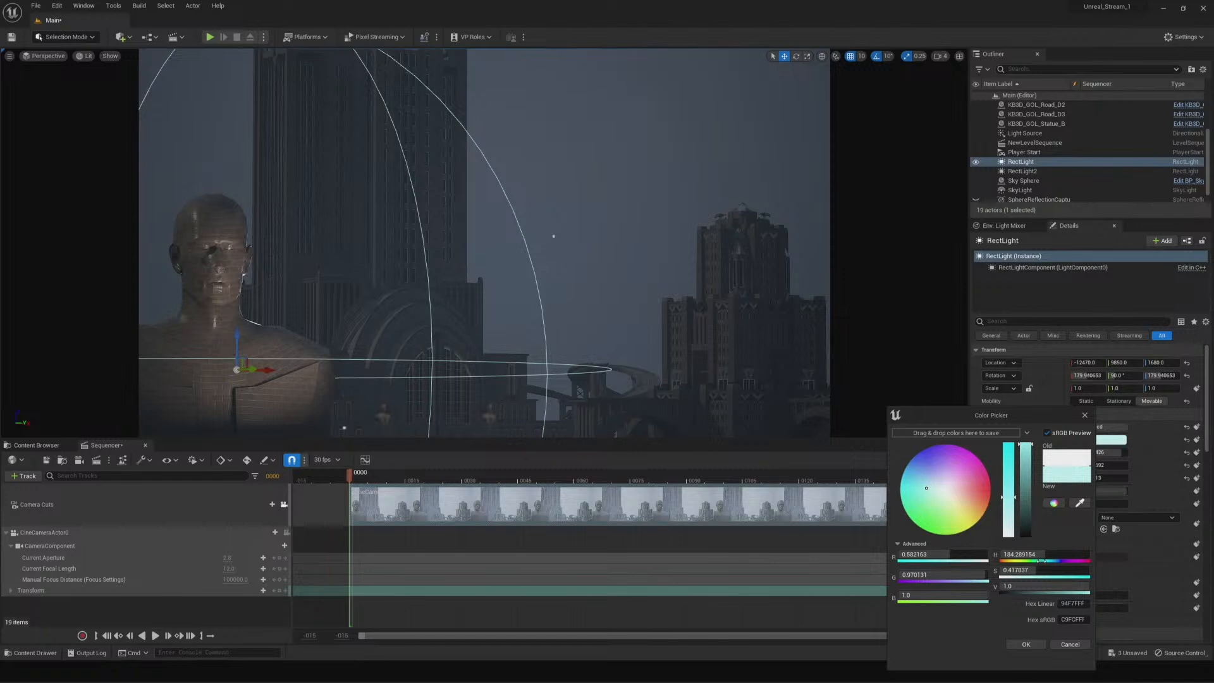
left_click(1027, 644)
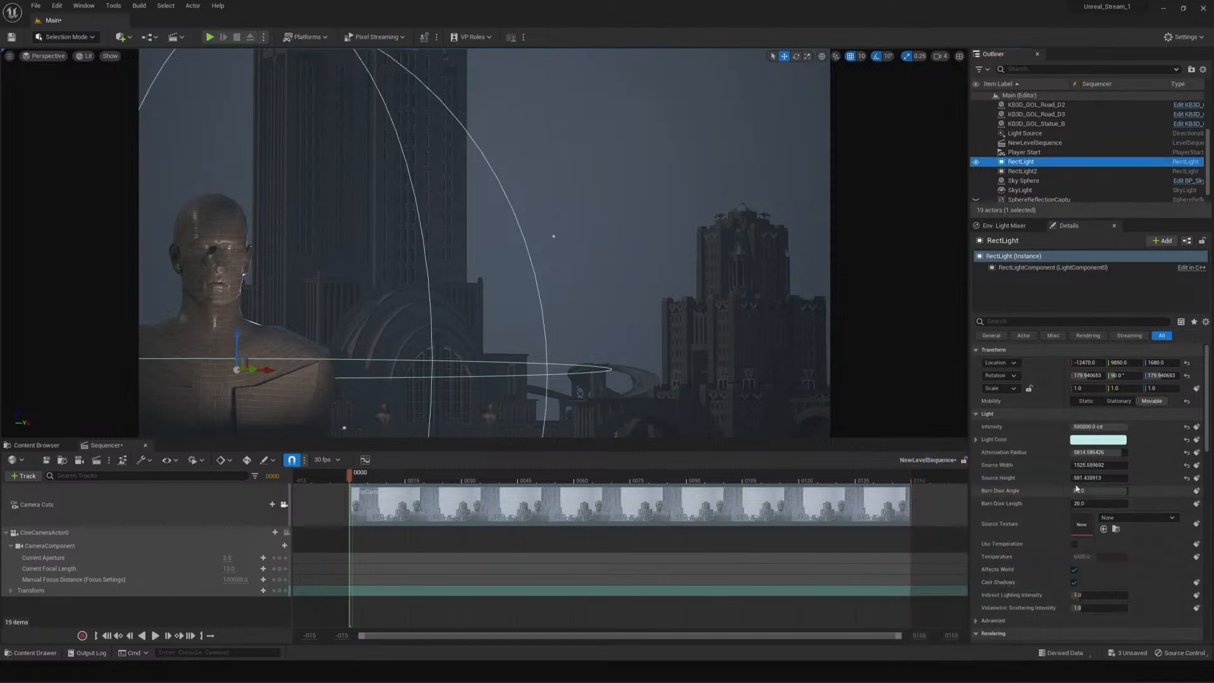
mouse_move(1099, 452)
left_mouse_down()
mouse_move(1139, 452)
mouse_move(1101, 453)
left_mouse_up()
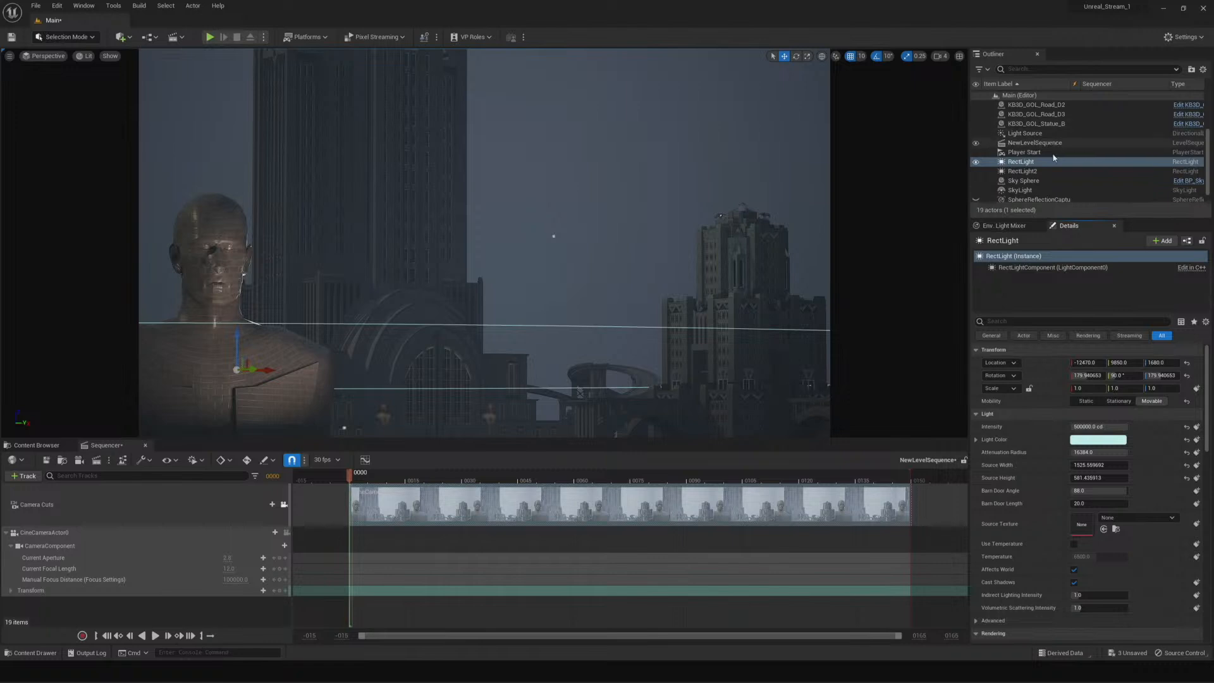
Select the cine camera actor in the scene to edit its transform
scroll(1054, 178, "up", 3)
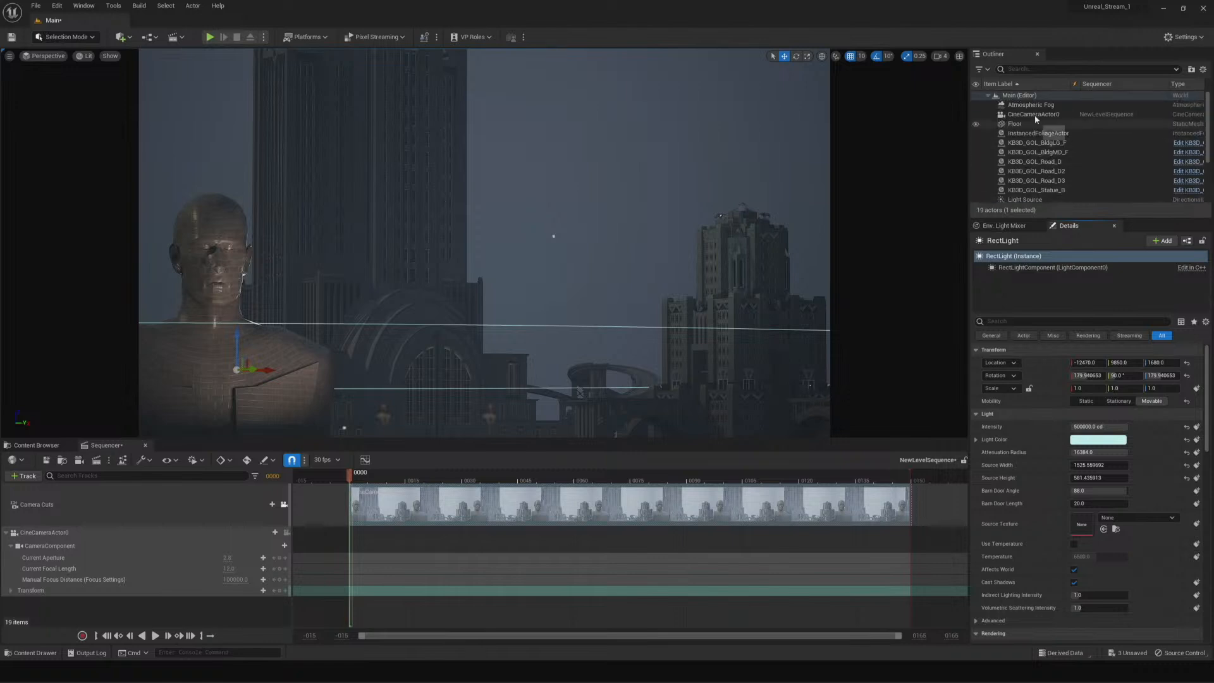
left_click(1034, 114)
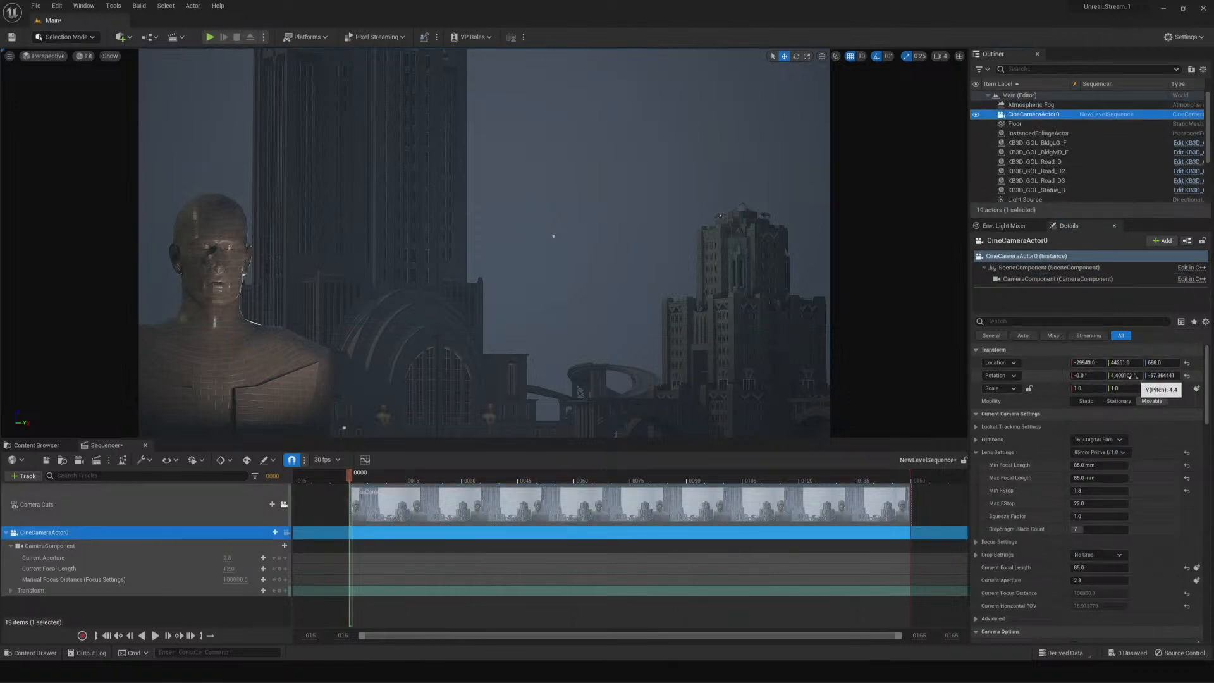
left_click(1111, 375)
type("0")
key("Return")
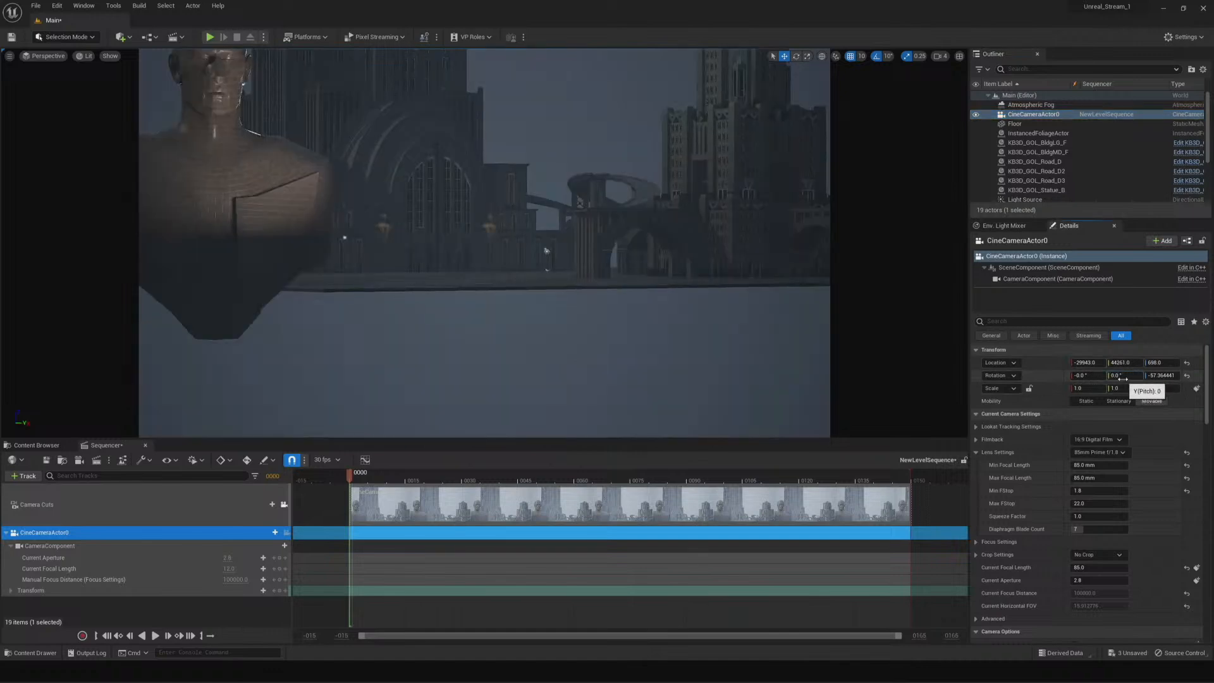
key("ctrl+z")
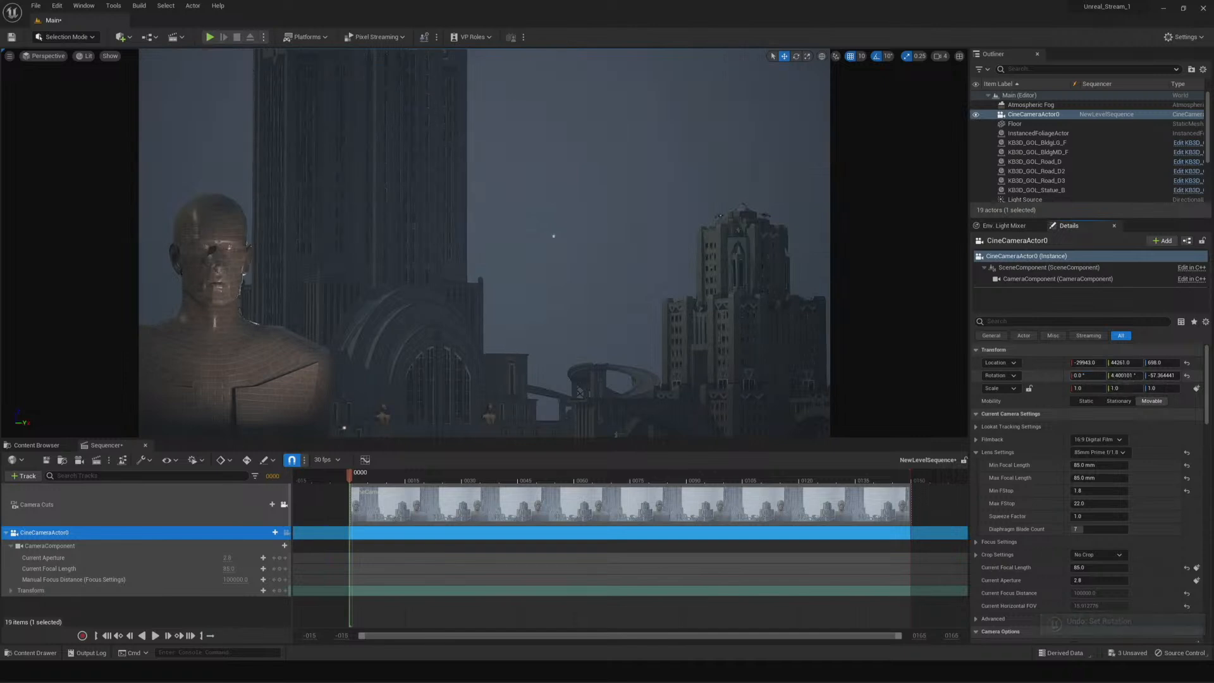
Try yaw values of 0° and 290° on the cine camera, and set its yaw to 300°
left_click_drag(1092, 376, 1169, 375)
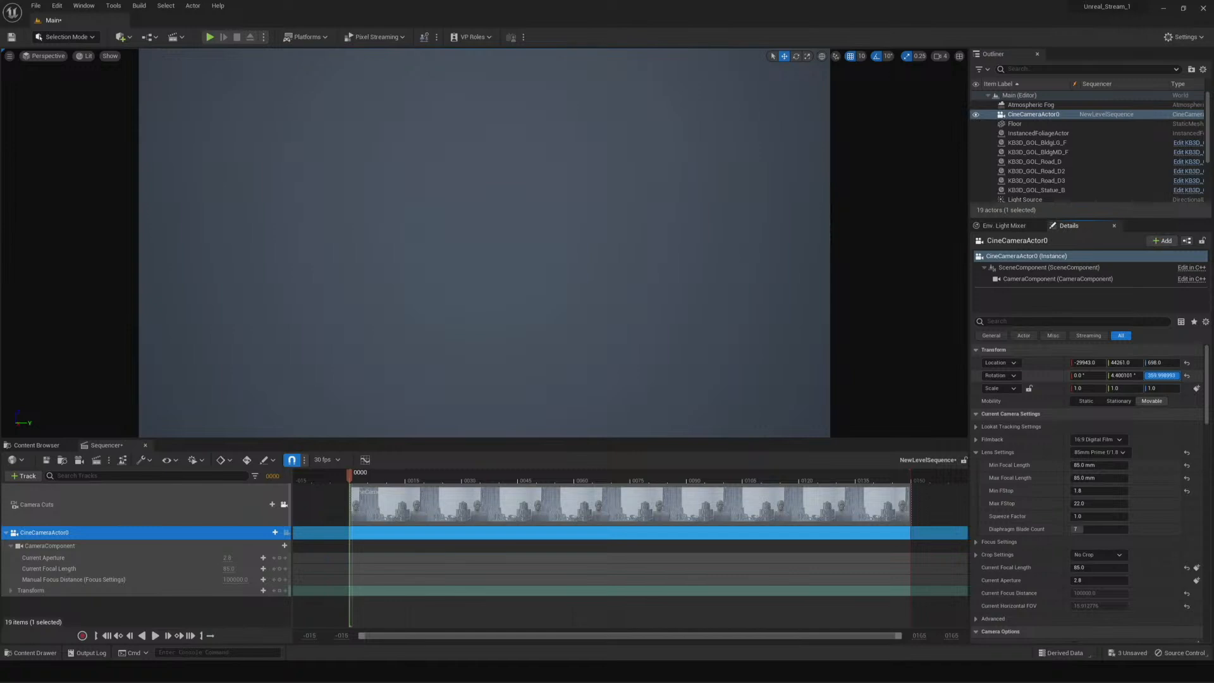
type("0")
key("Return")
left_click_drag(1161, 375, 1155, 375)
left_click_drag(1161, 375, 1162, 374)
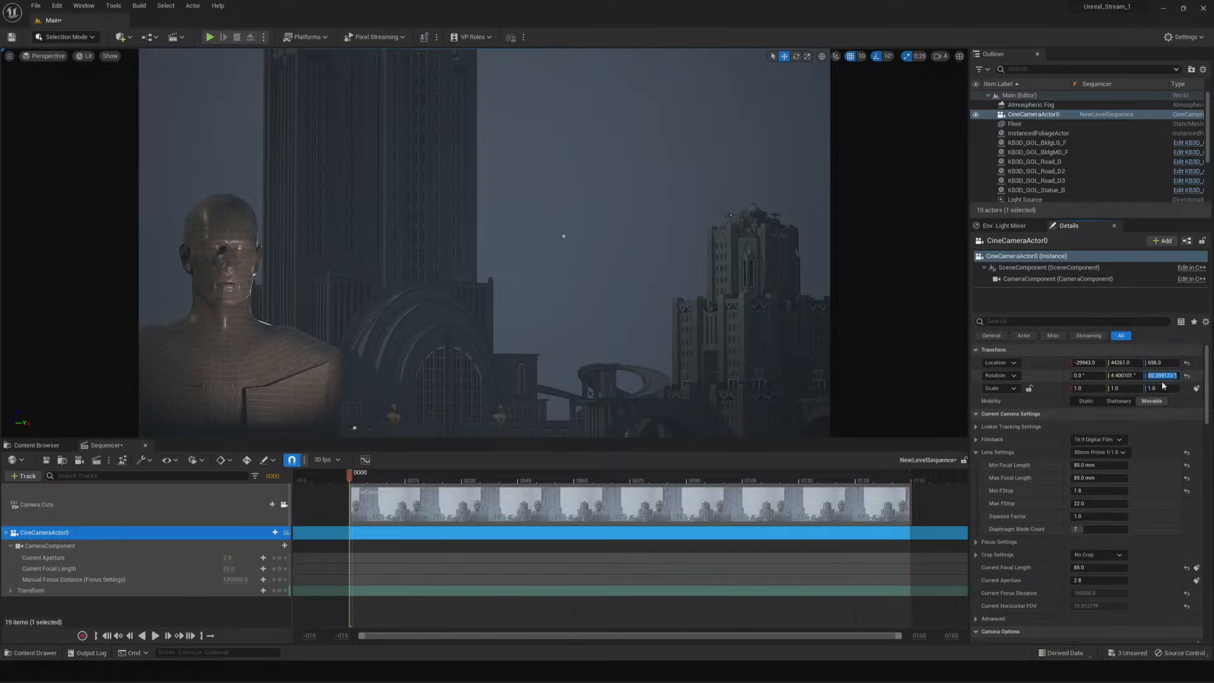
type("290")
key("Return")
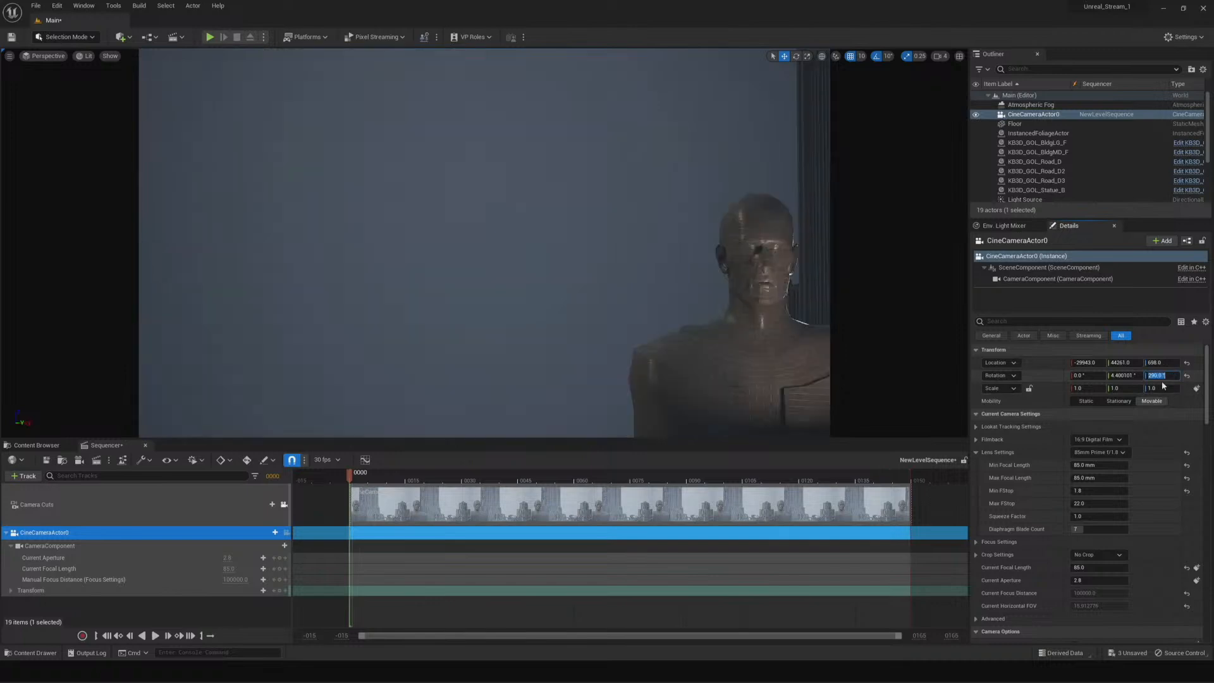
type("300")
key("Return")
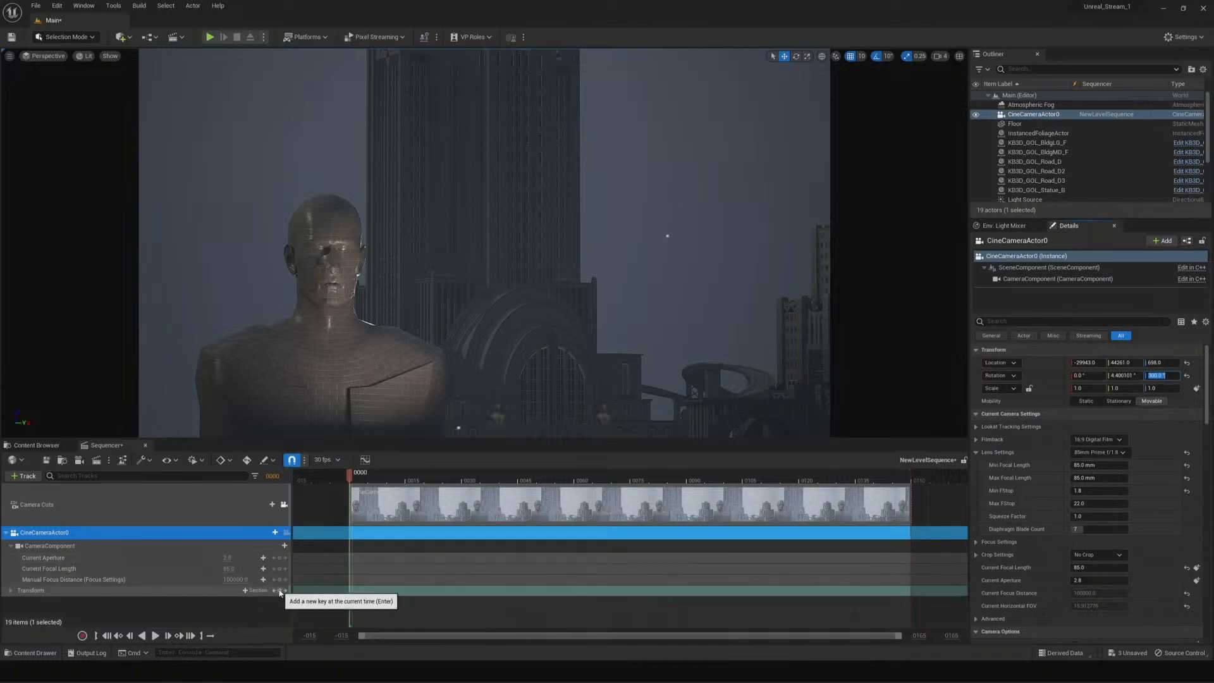
Add transform keys for the cine camera at frame 0 and at frame 149 of the level sequence
left_click(280, 591)
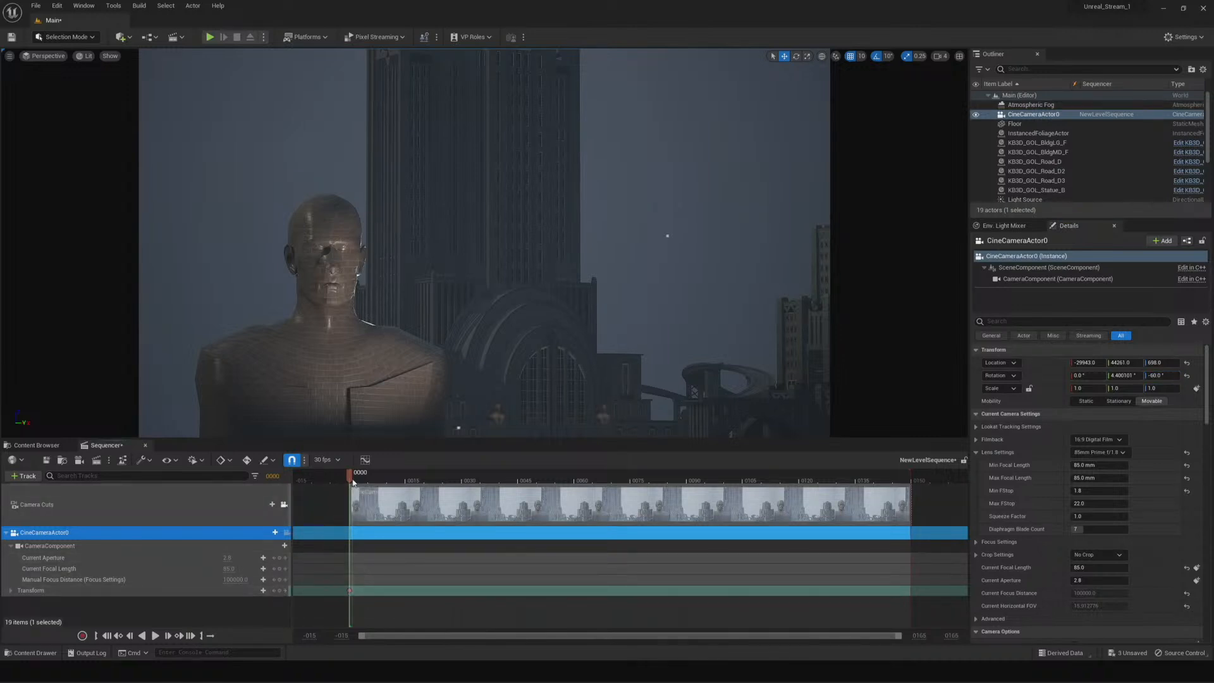
left_click_drag(351, 479, 909, 471)
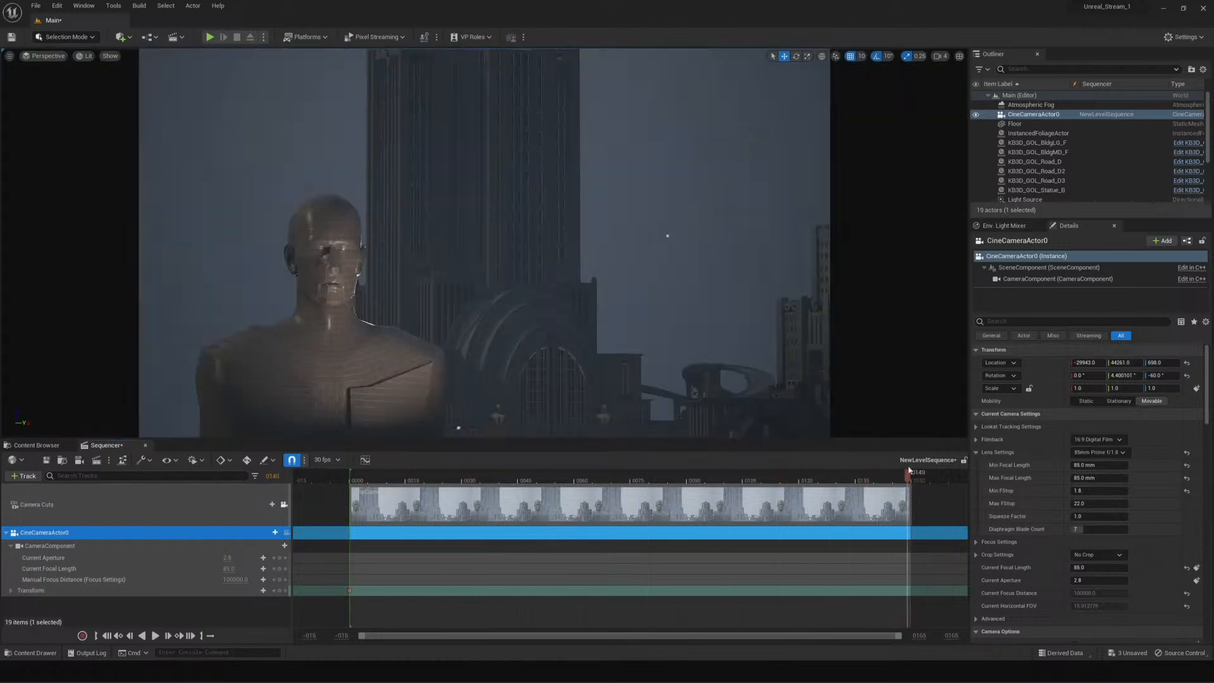
left_click(279, 590)
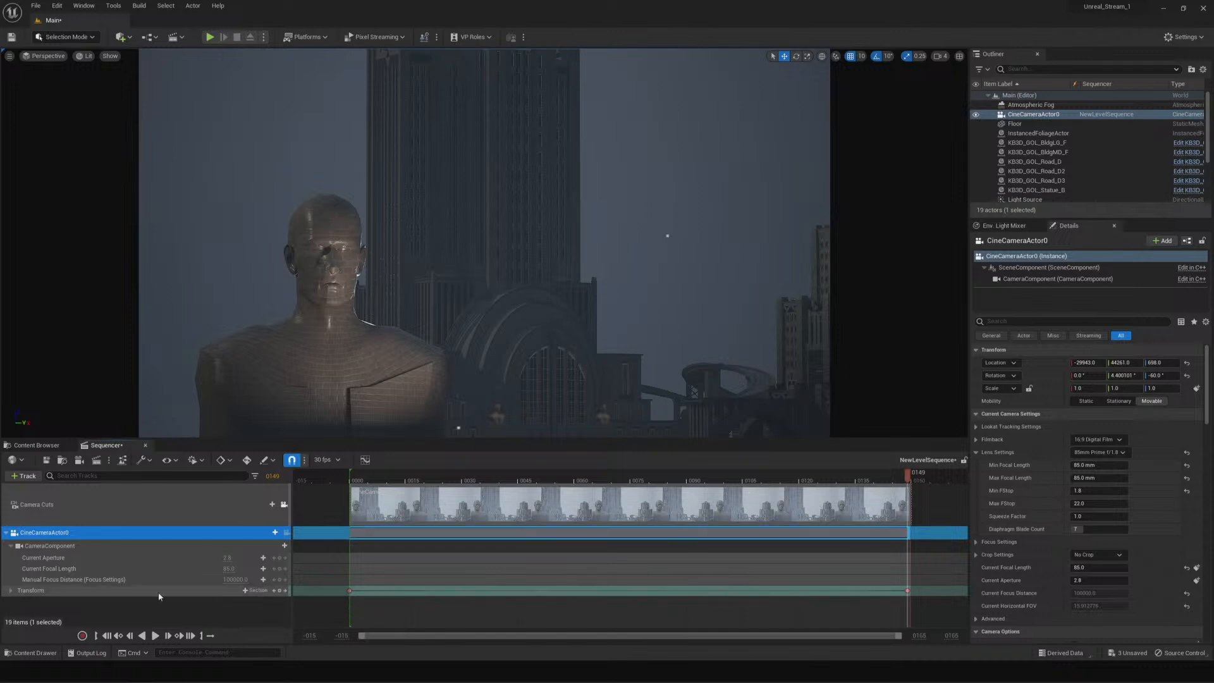
At frame 149, move the cine camera closer to the statue and lower, to about X -24778, Y 32006, Z 9.7
double_click(35, 590)
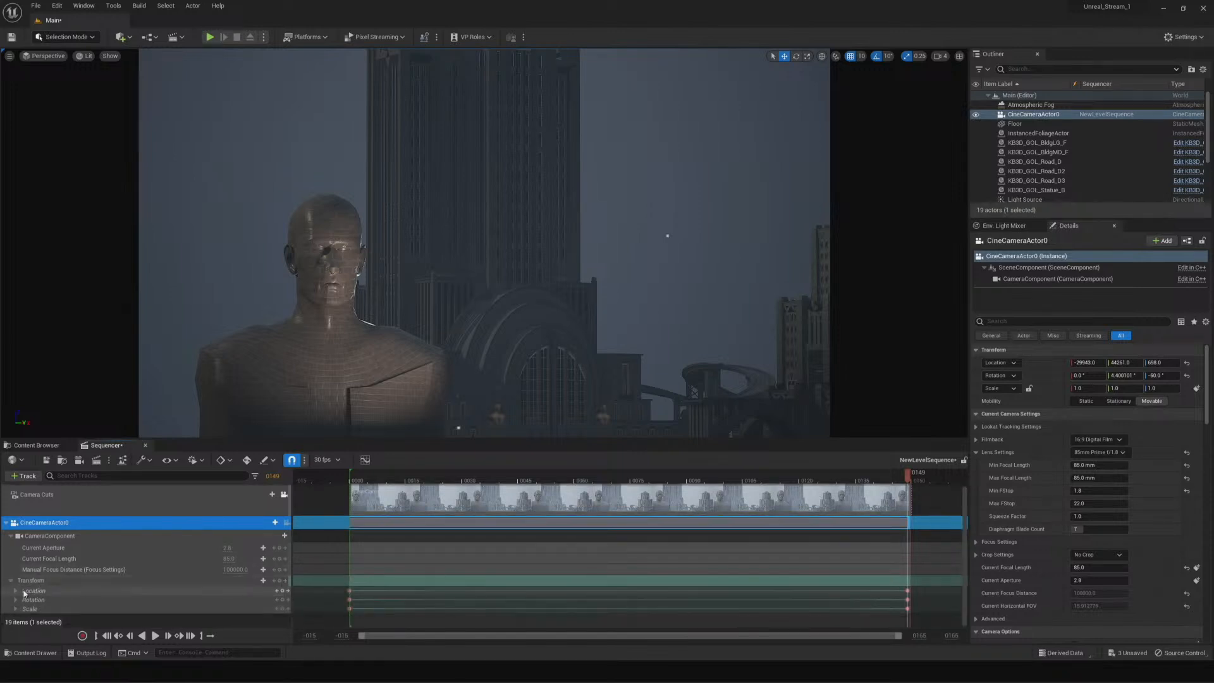
left_click(15, 591)
scroll(32, 600, "down", 1)
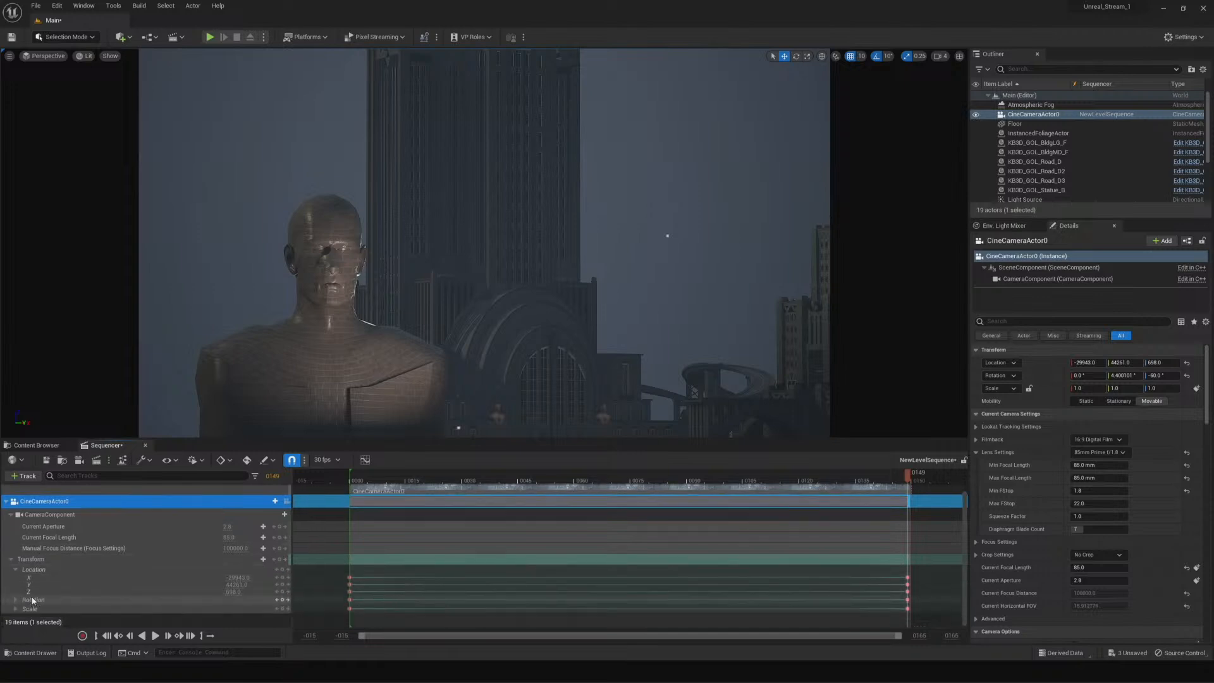
left_click_drag(233, 585, 278, 586)
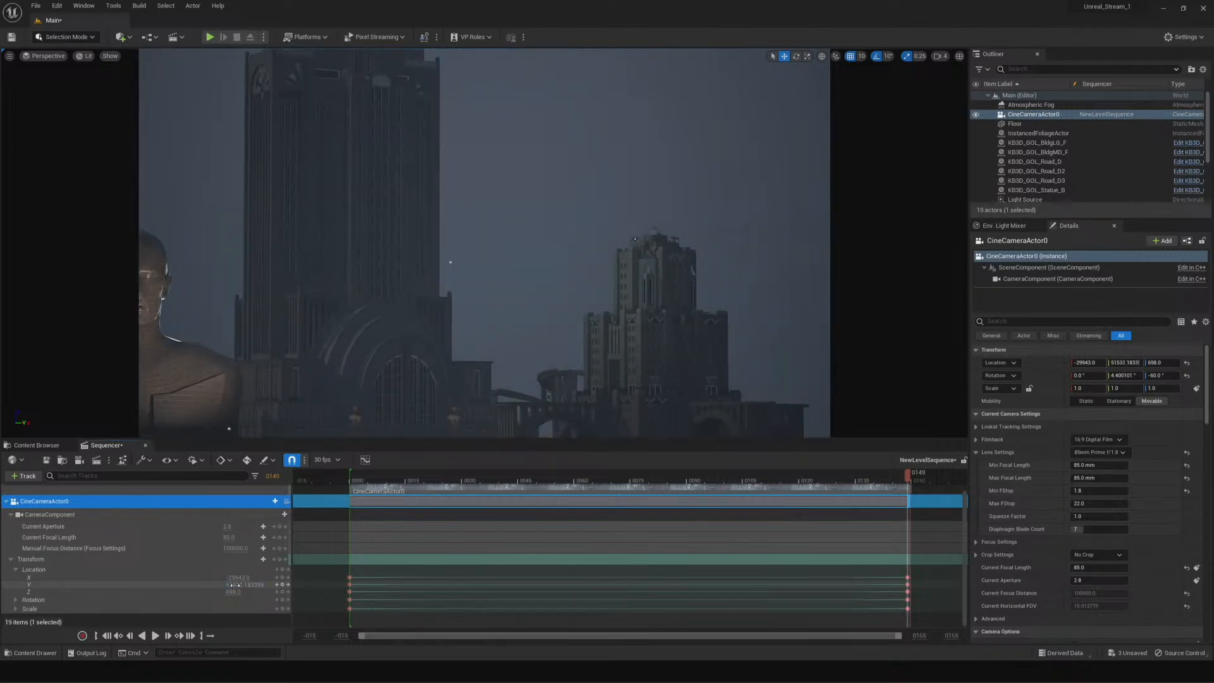
mouse_move(235, 589)
left_mouse_down()
mouse_move(202, 588)
mouse_move(238, 593)
left_mouse_up()
left_click_drag(238, 578, 229, 578)
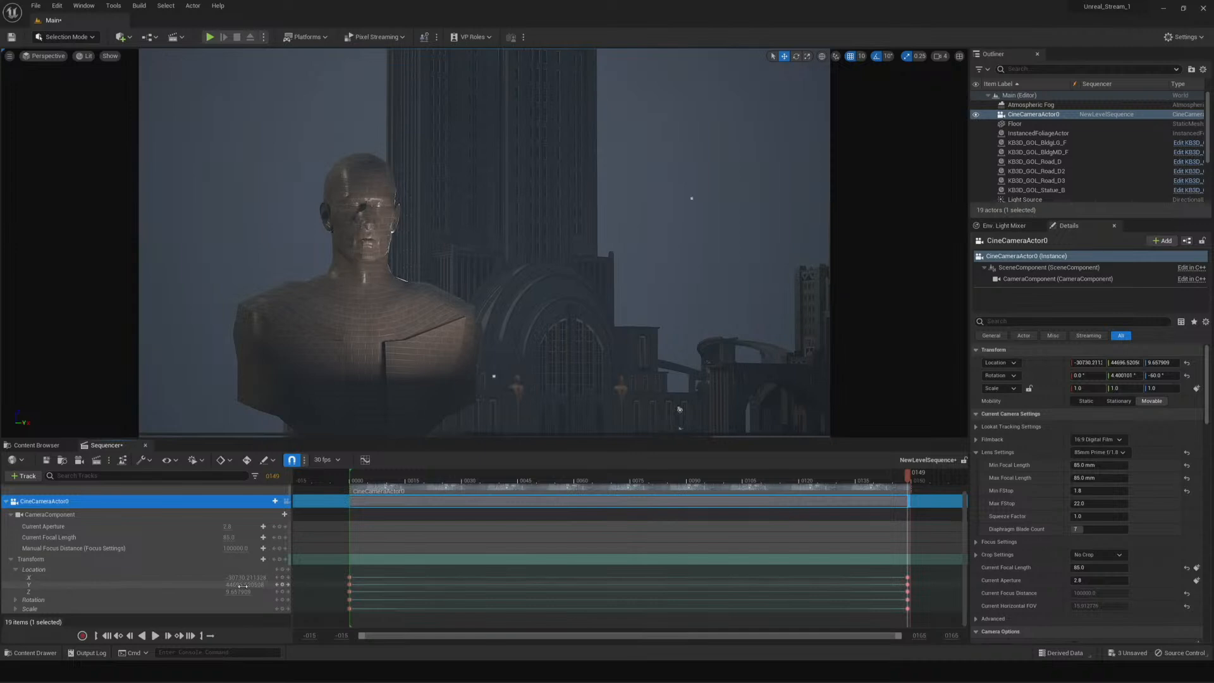
left_click_drag(242, 585, 242, 577)
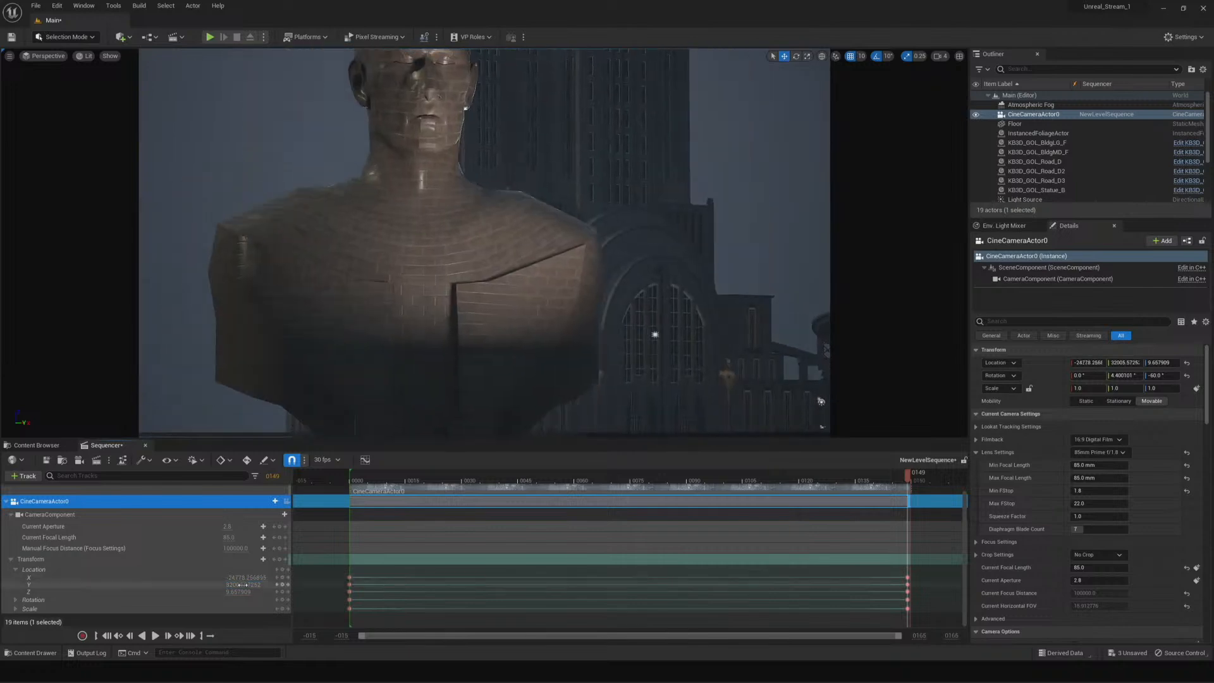
Raise the cine camera's pitch at frame 149 to about 7.9° and return the playhead to frame 0
left_click(15, 599)
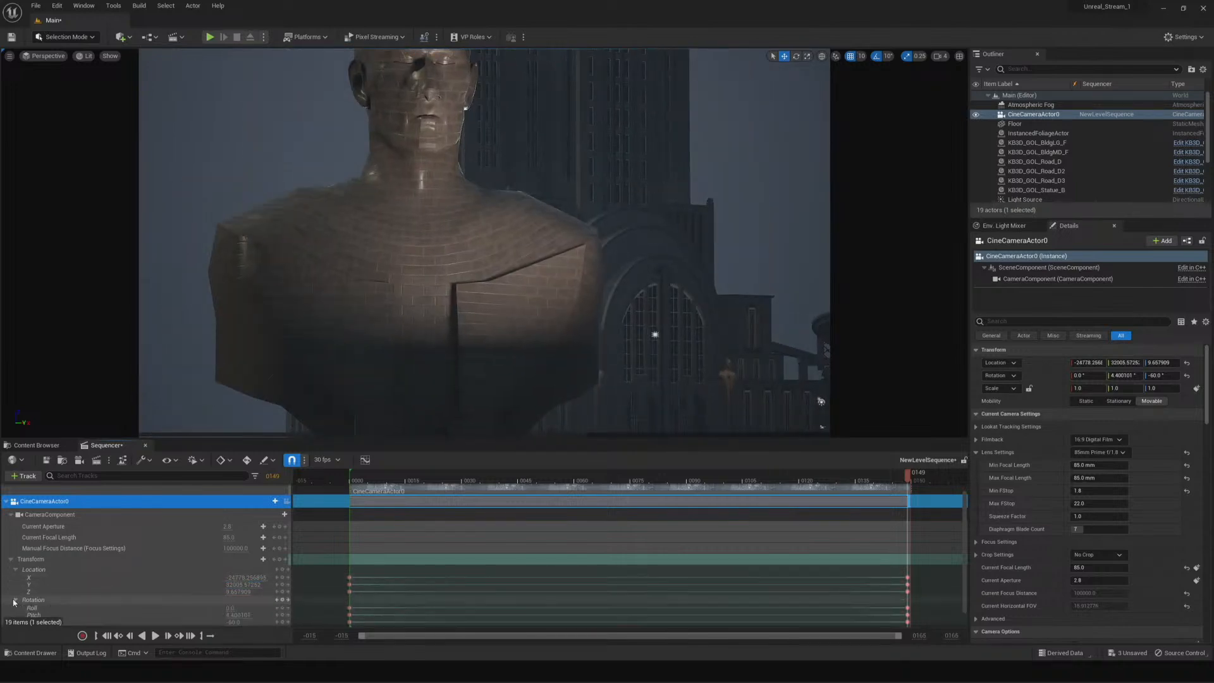
scroll(158, 601, "down", 1)
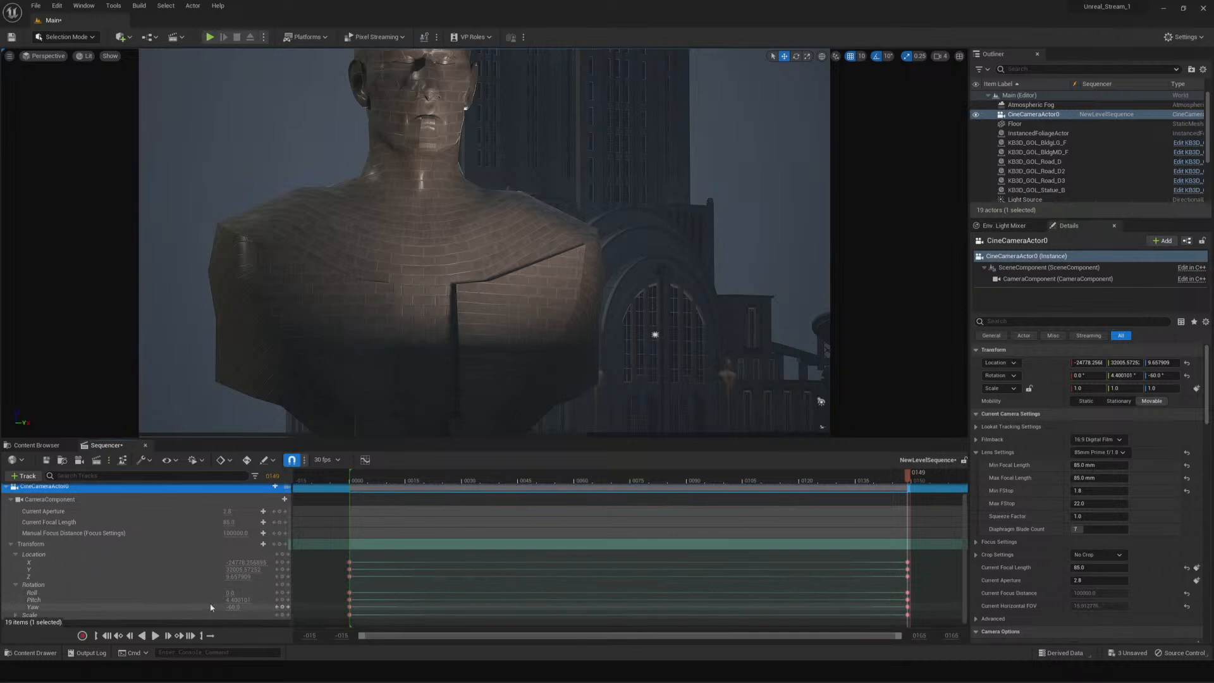
left_click(233, 599)
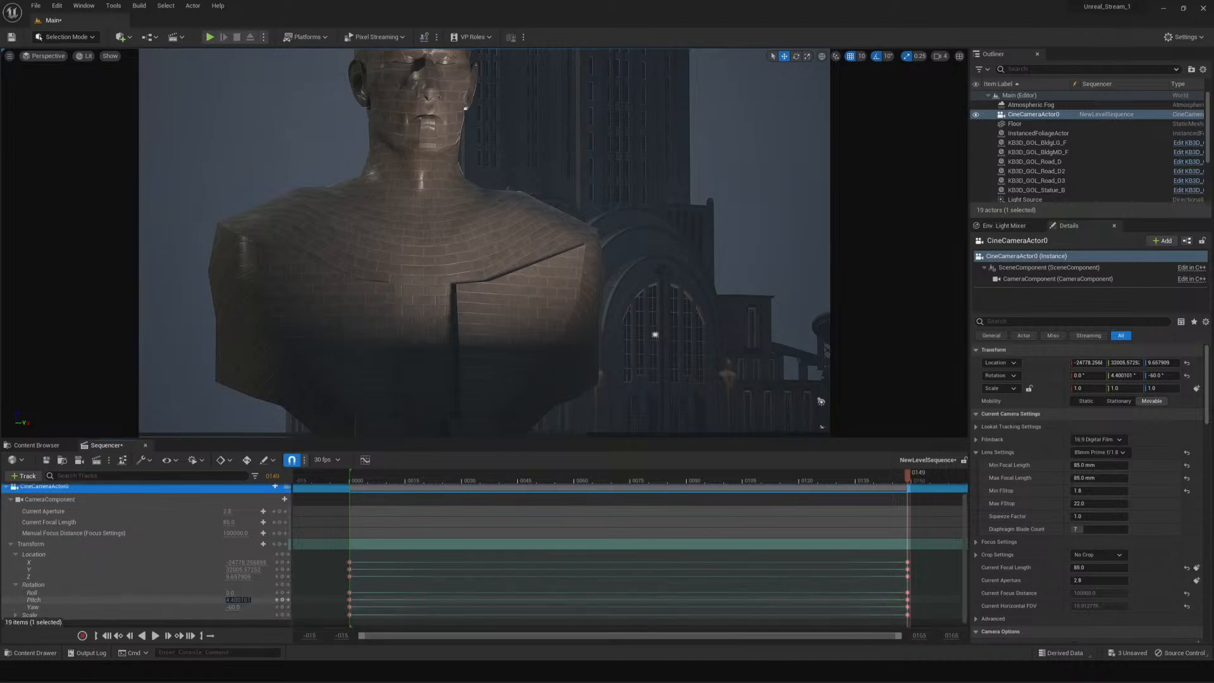
left_click_drag(233, 600, 257, 599)
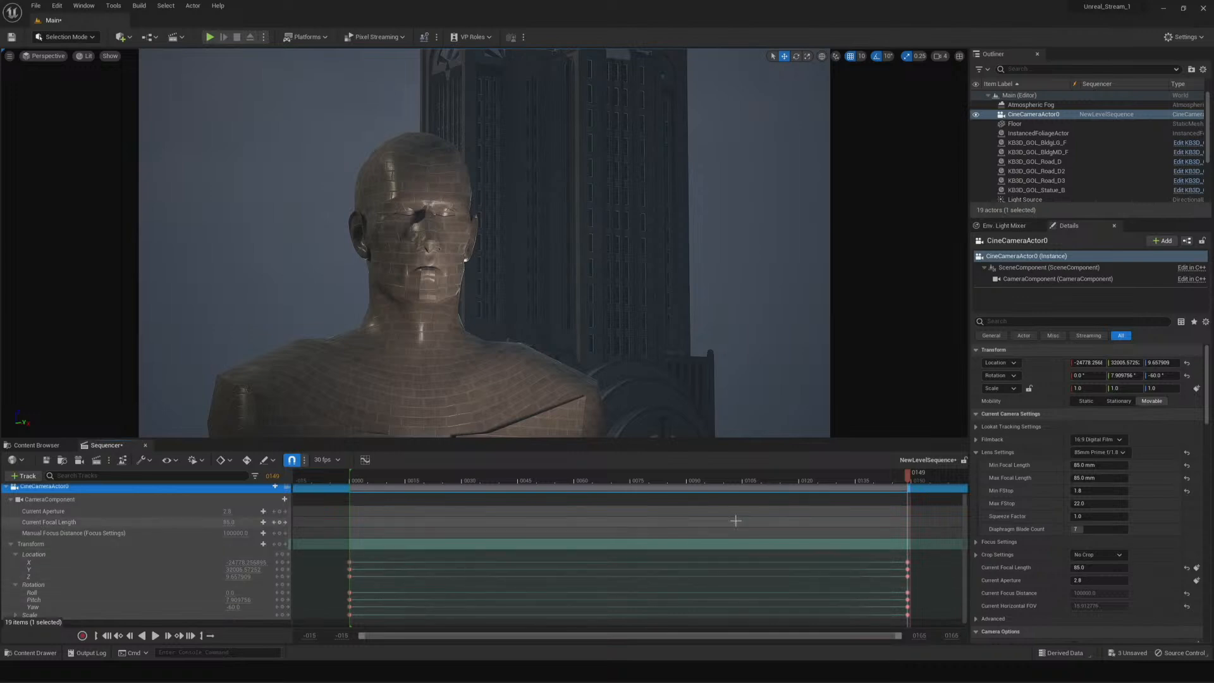
left_click_drag(908, 479, 351, 511)
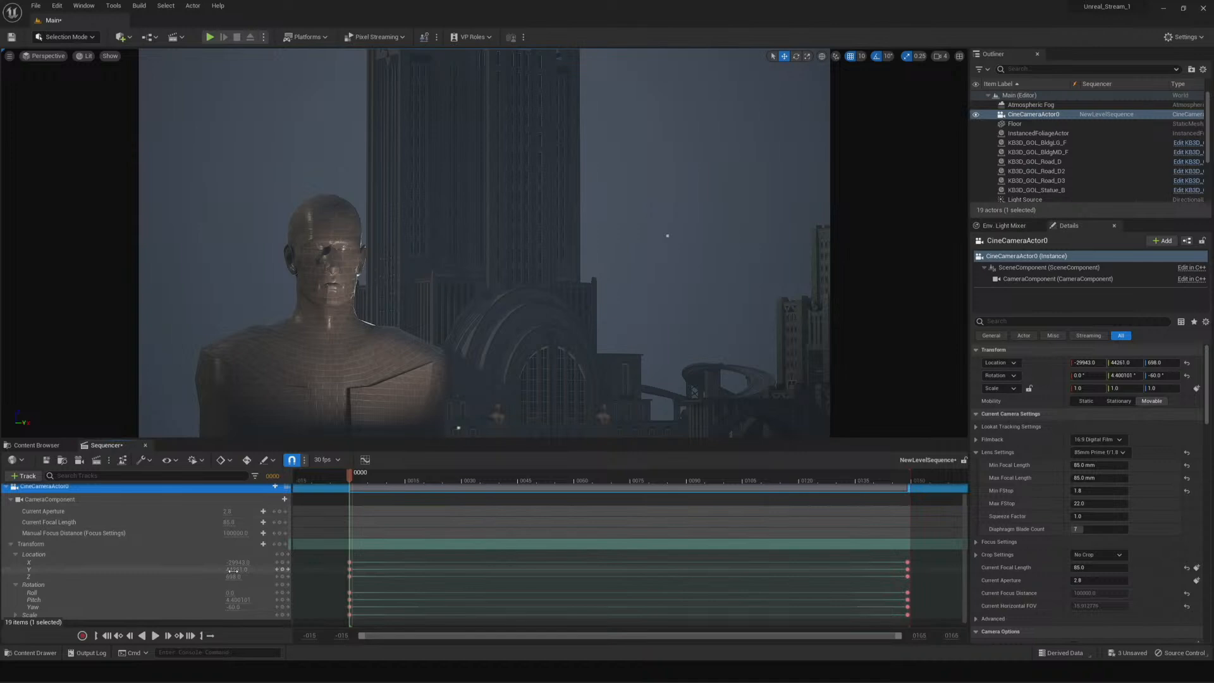
Increase the cine camera's Y location at frame 0 so the bust sits at the shot's left edge, and save the sequence
left_click_drag(233, 570, 297, 569)
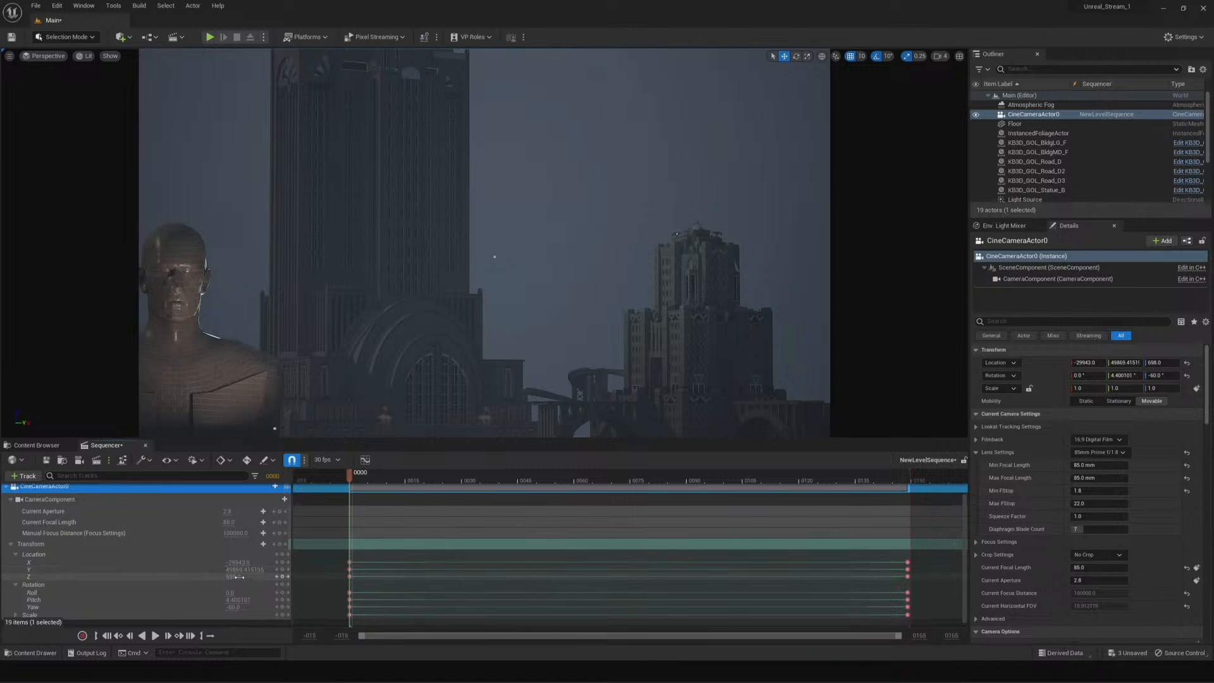
left_click_drag(349, 476, 351, 512)
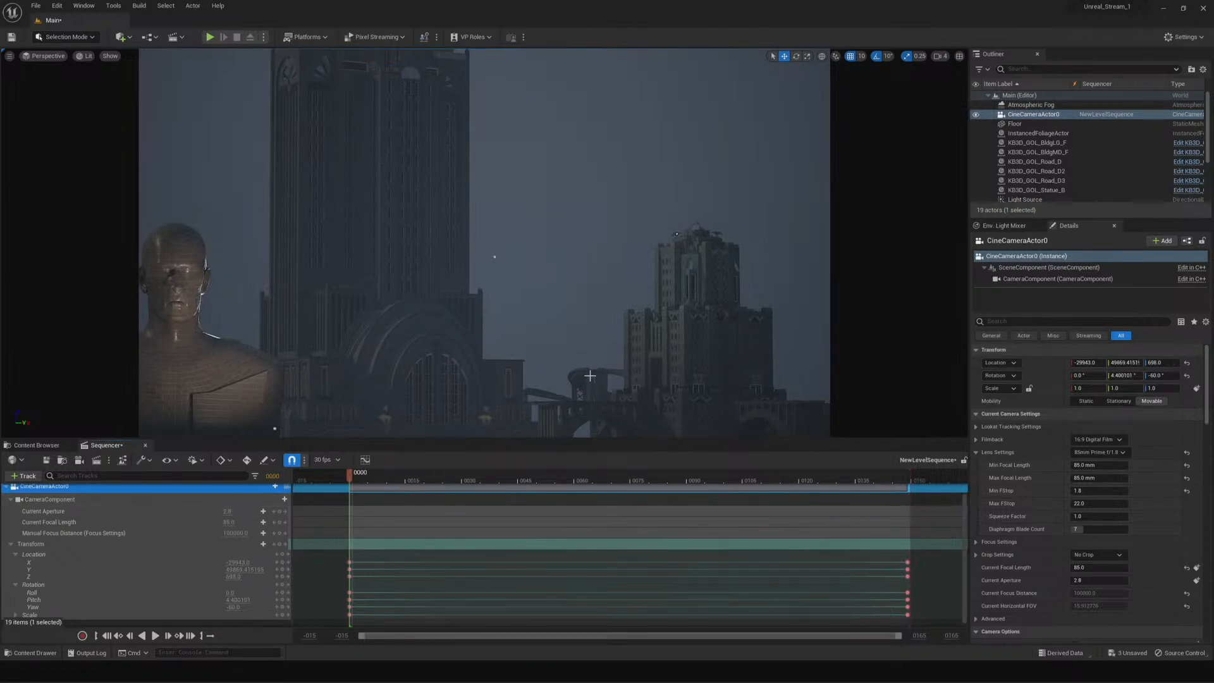
key("ctrl+s")
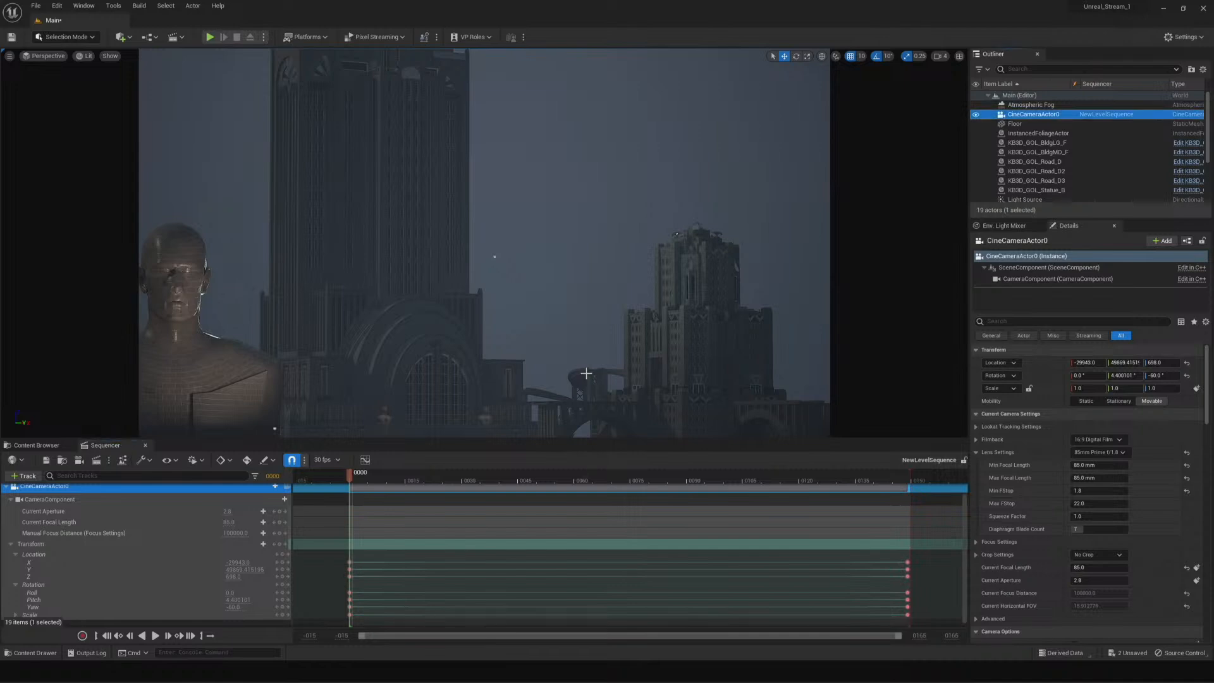
Duplicate the KB3D_GOL_Road_D3 road, move the copy to about X 1171, Y -2640, Z 470 and rotate it to a yaw of about -90°
left_click(601, 370)
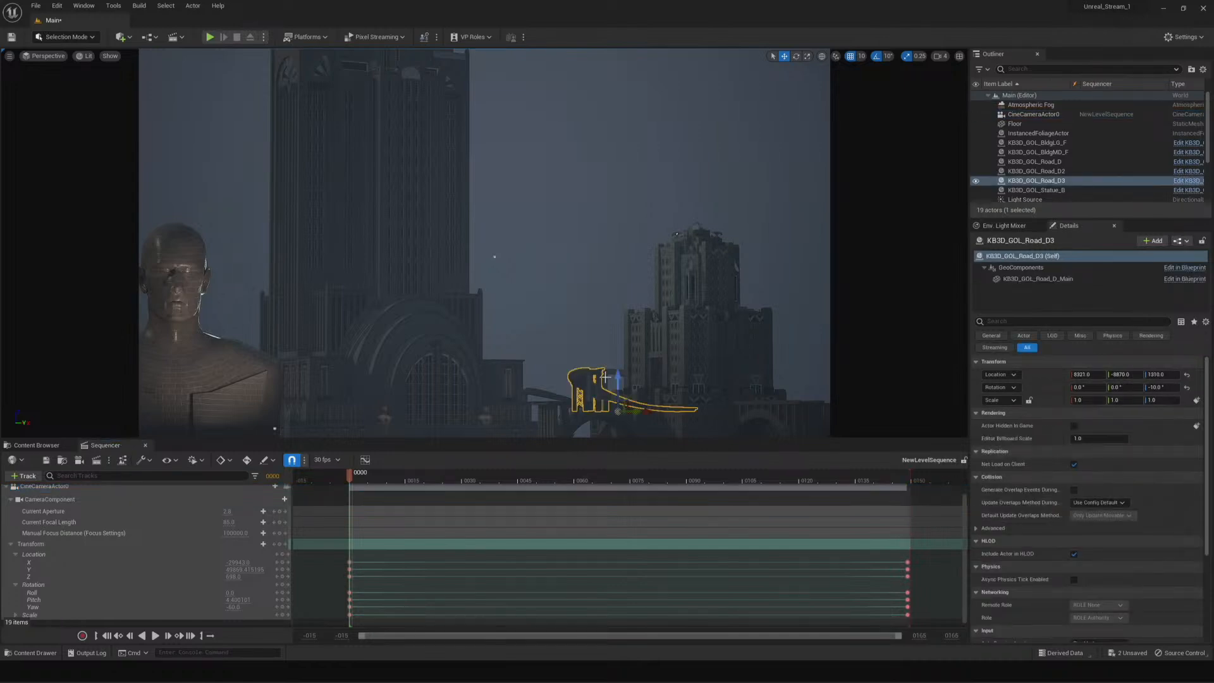
key("ctrl+d")
left_click_drag(638, 412, 508, 408)
key("e")
key("w")
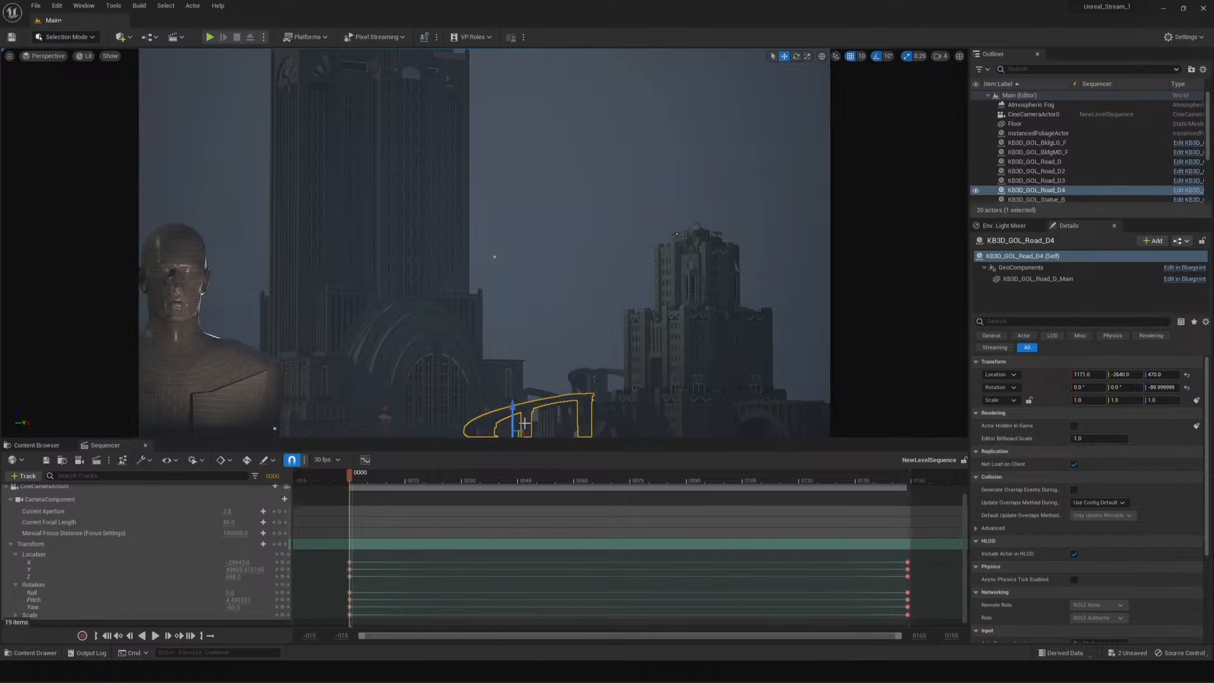
In the cinematic viewport, move the road copy beside the smaller building's bridge, to about X -4479, Y 3280, Z 340
left_click(46, 55)
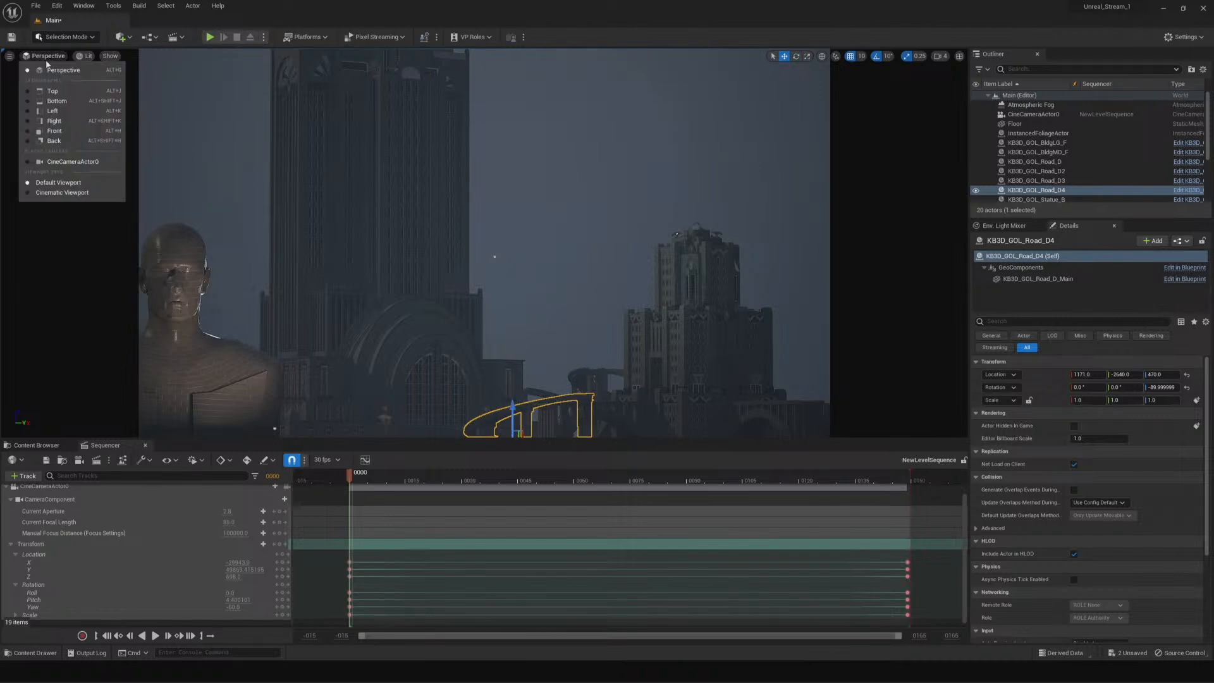
left_click(62, 193)
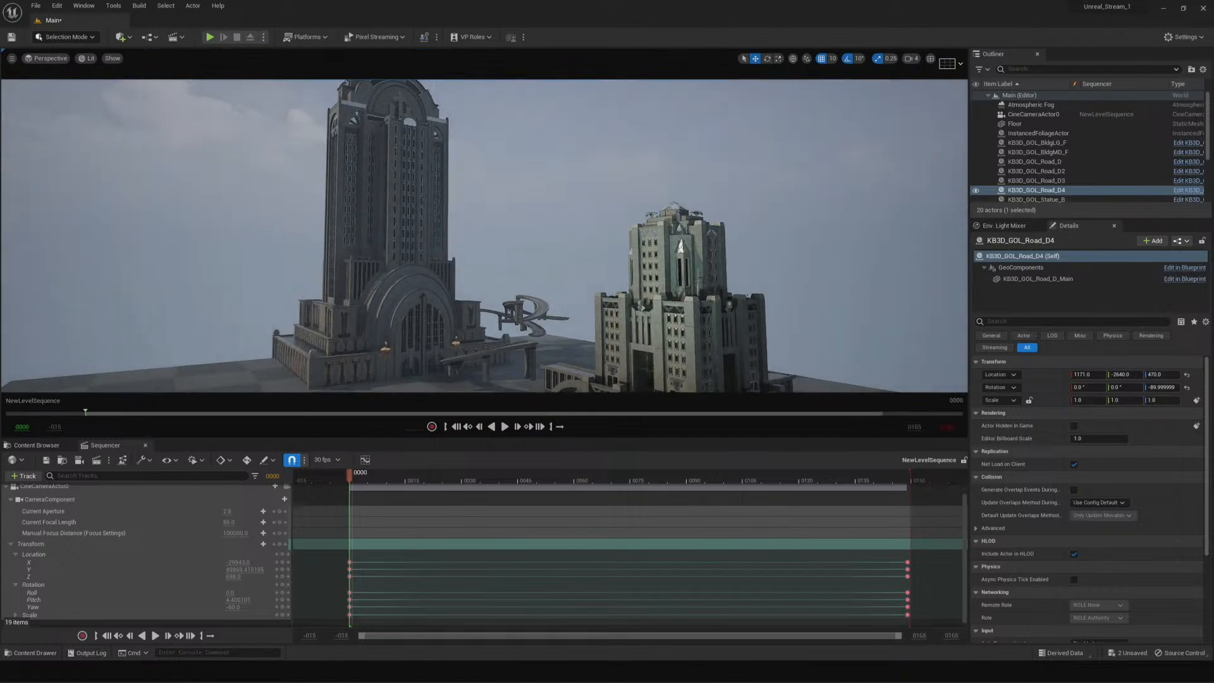
key("f")
right_click_drag(484, 236, 433, 258)
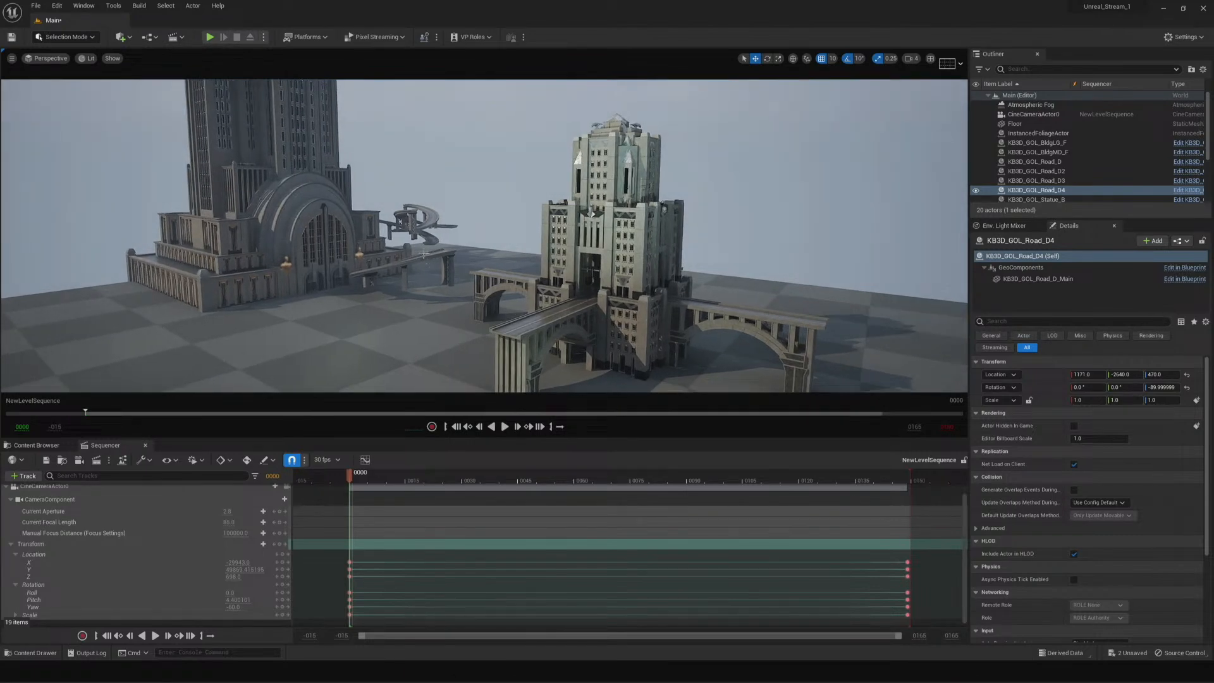
left_click(423, 255)
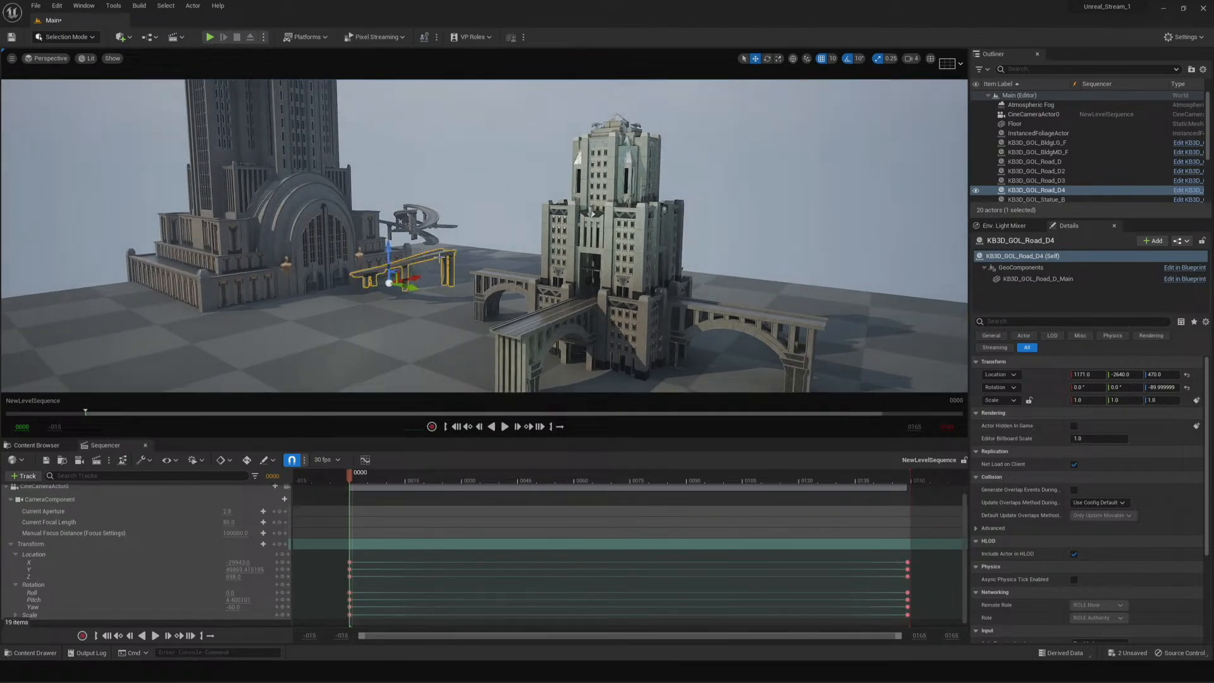
left_click_drag(411, 281, 393, 387)
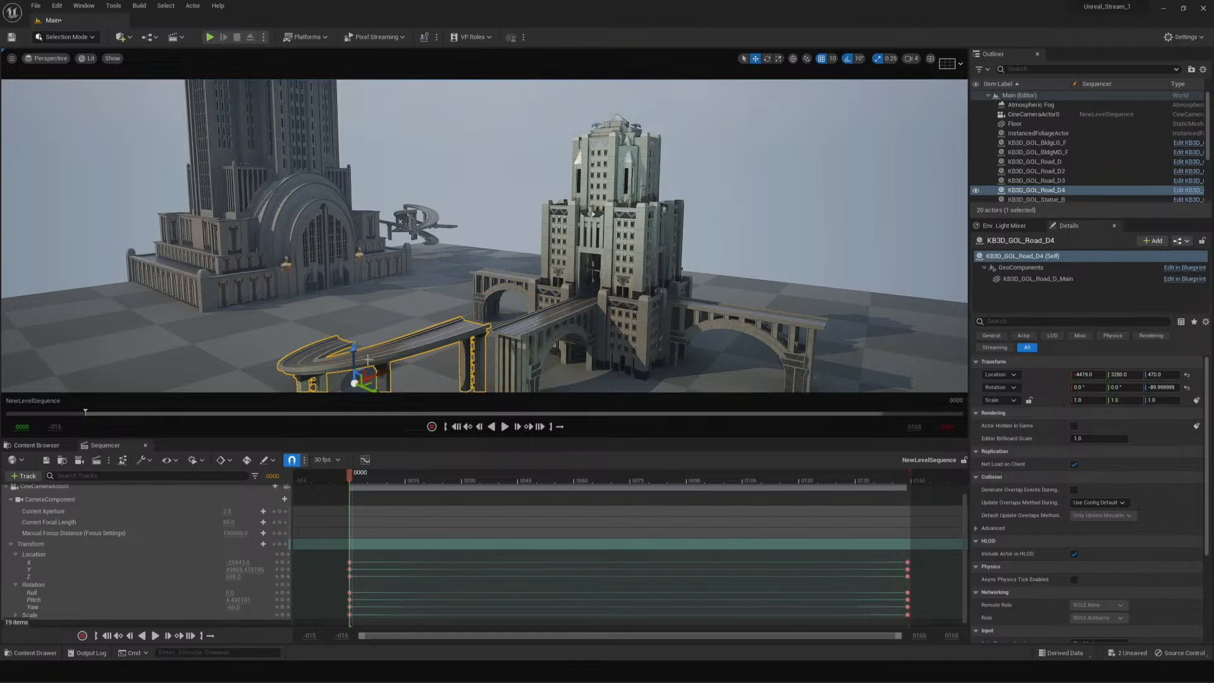
left_click_drag(352, 347, 353, 356)
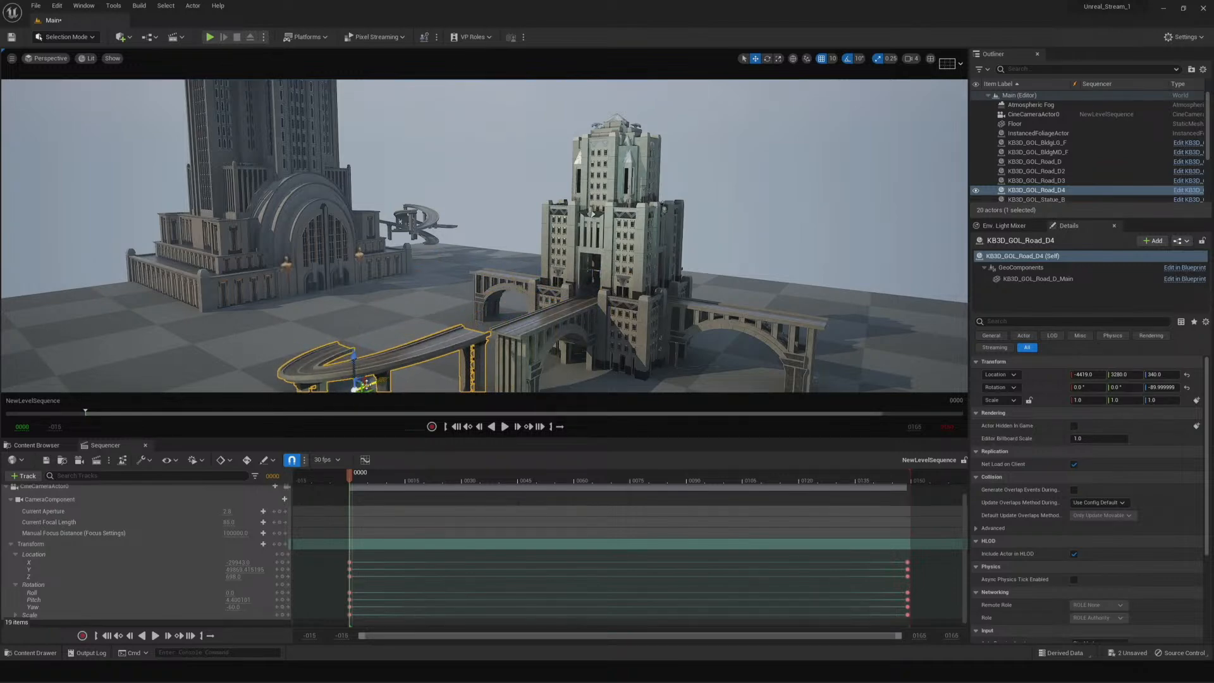
Refine the road copy's position to about X -4279, Y 3740 so its end lines up with the bridge
mouse_move(362, 373)
right_mouse_down()
mouse_move(398, 362)
mouse_move(362, 373)
right_mouse_up()
left_click_drag(369, 335, 399, 320)
right_click_drag(448, 320, 436, 305)
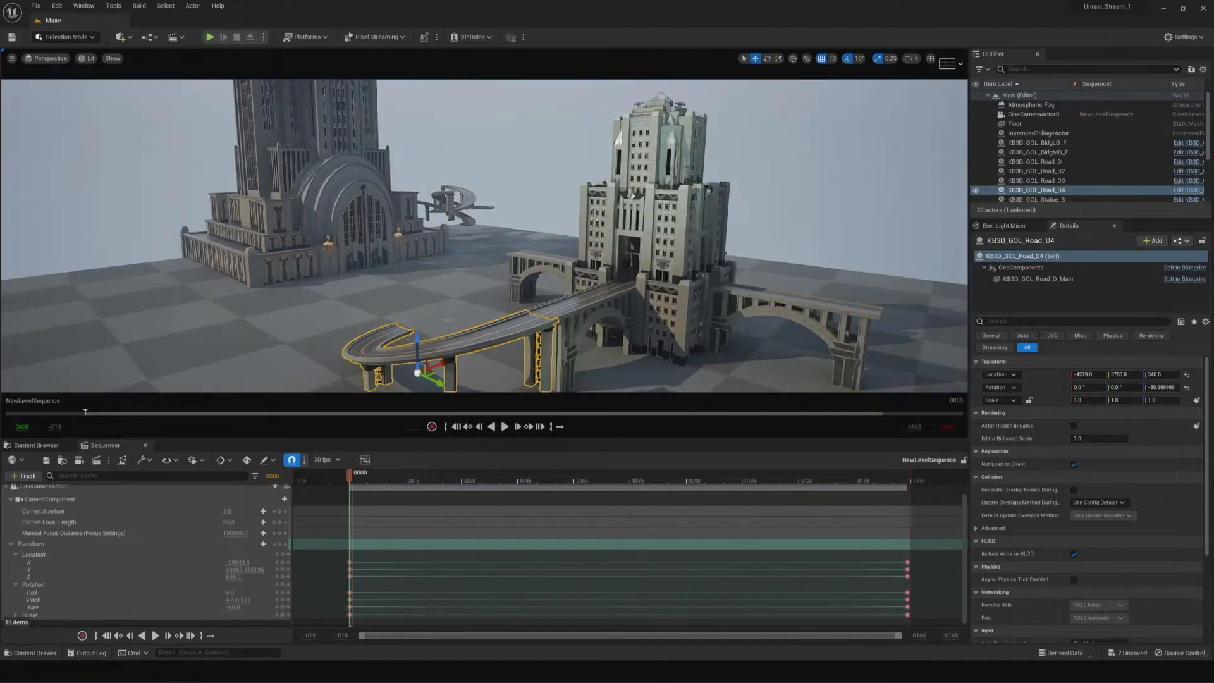
left_click(513, 207)
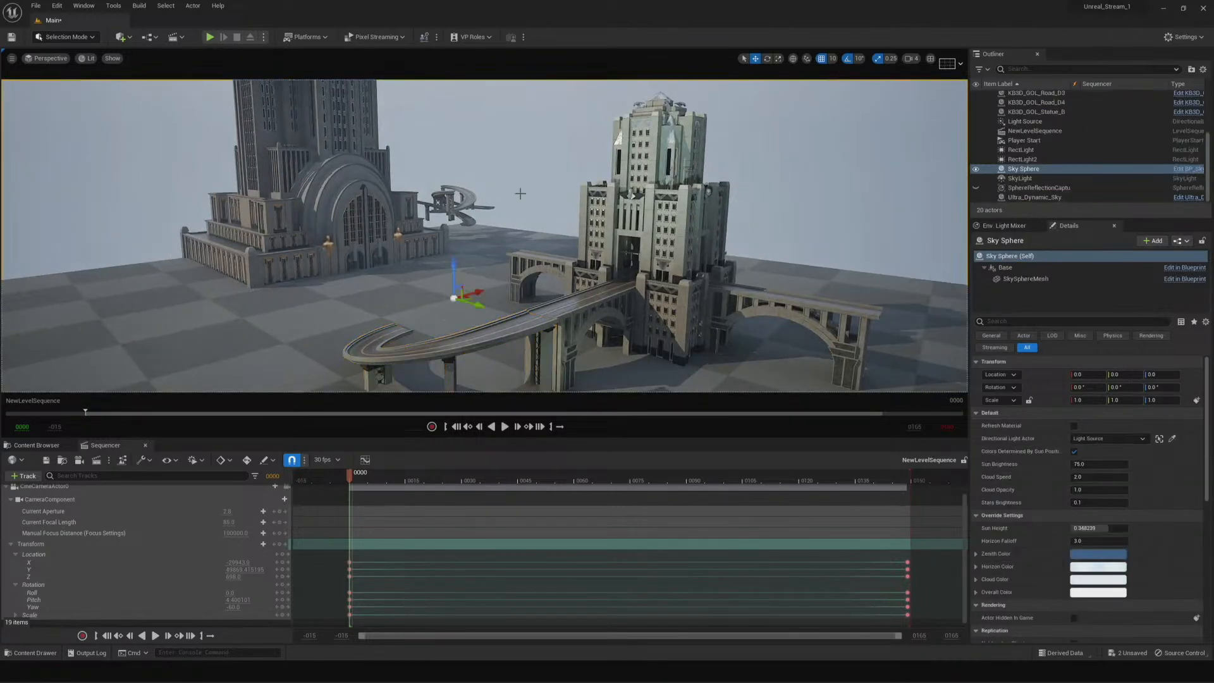
left_click(498, 340)
left_click_drag(436, 377, 435, 382)
left_click(523, 191)
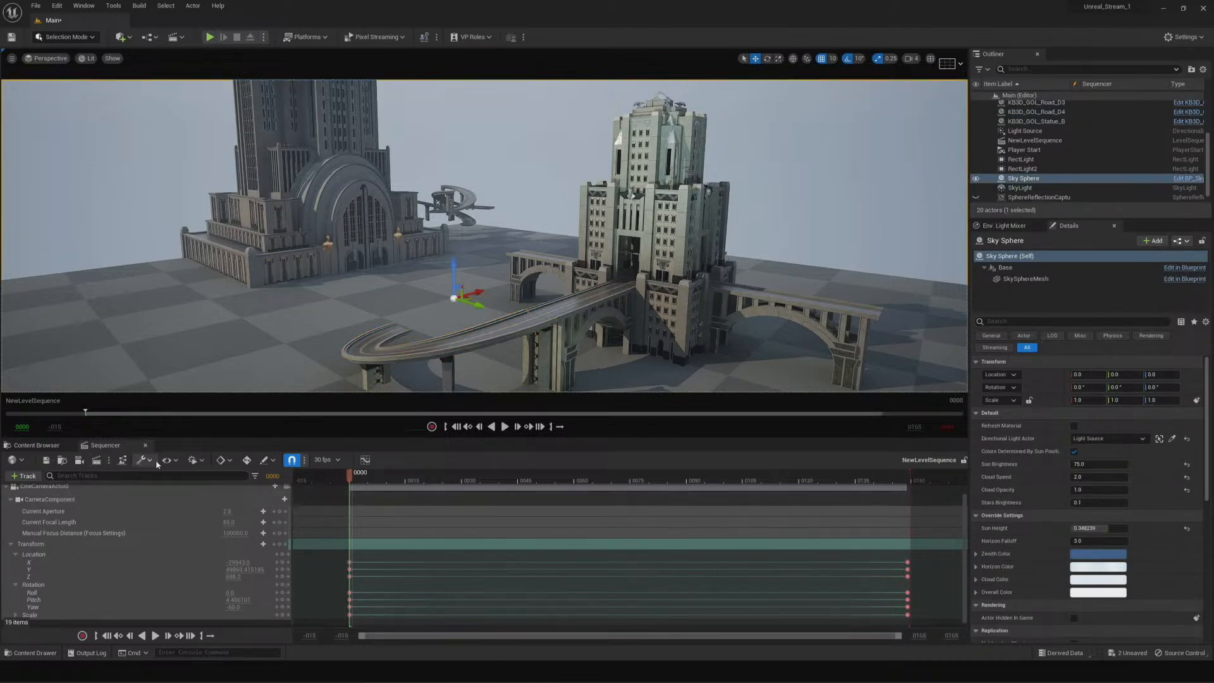
Reapply the Cinematic Viewport and lock the viewport to the sequence's camera cuts
left_click(48, 59)
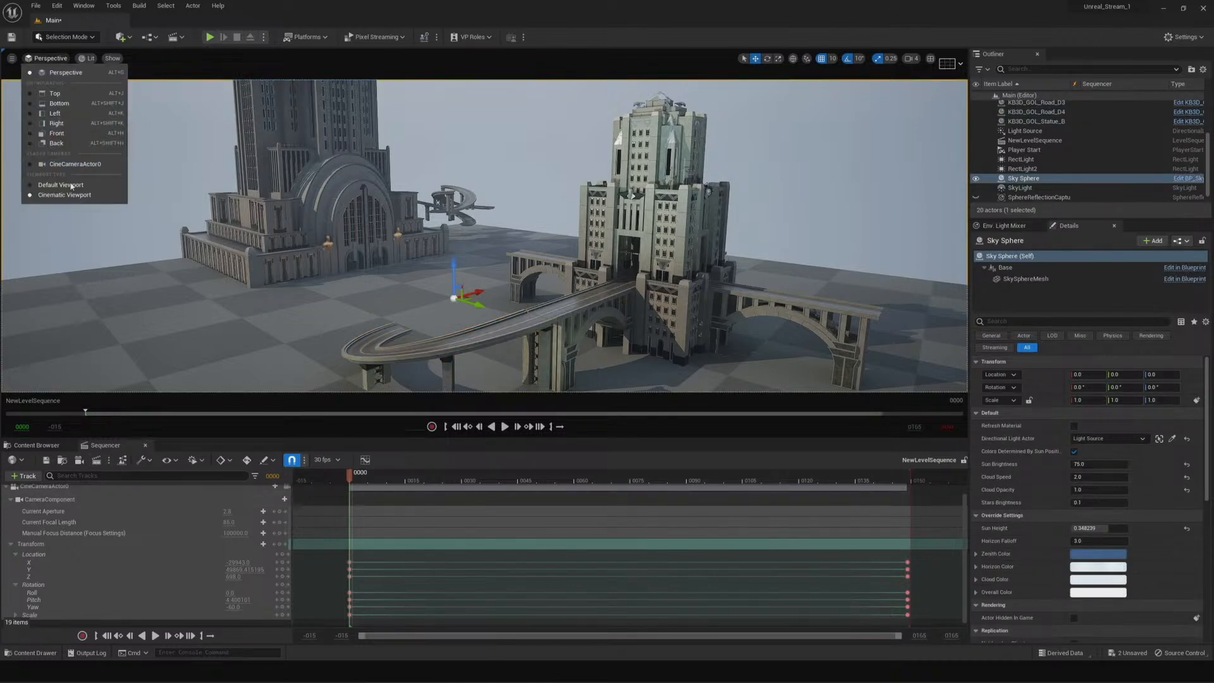
left_click(66, 190)
left_click(45, 55)
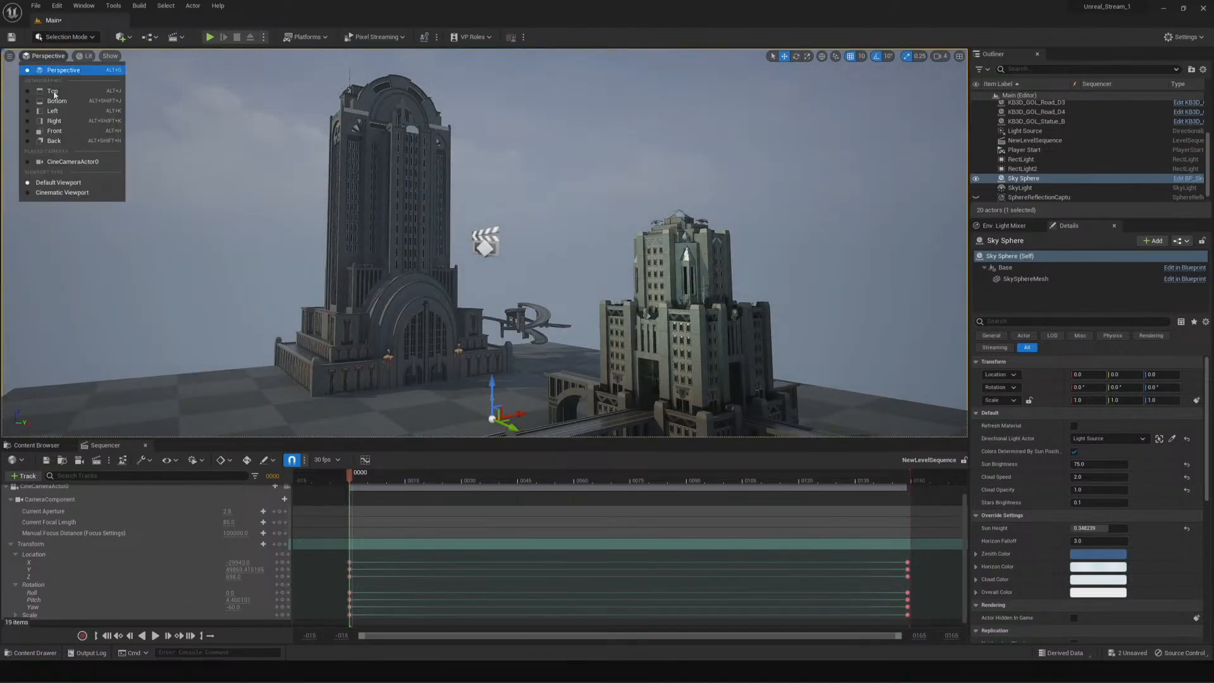
left_click(56, 192)
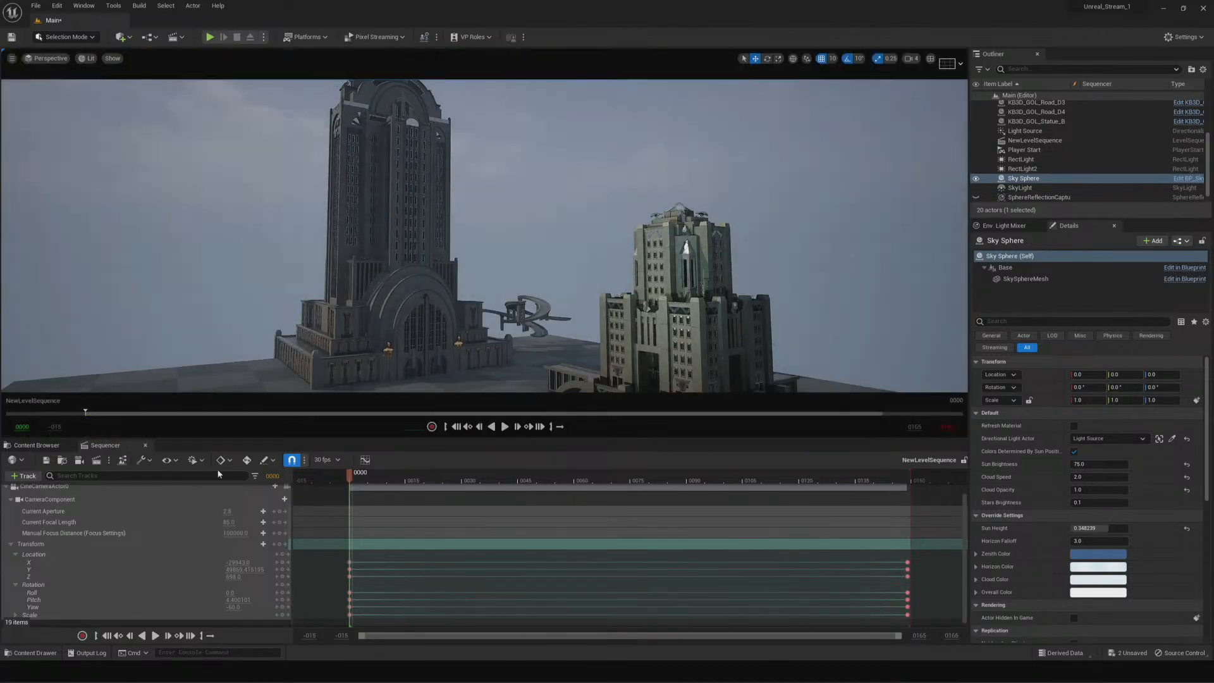
scroll(181, 563, "up", 2)
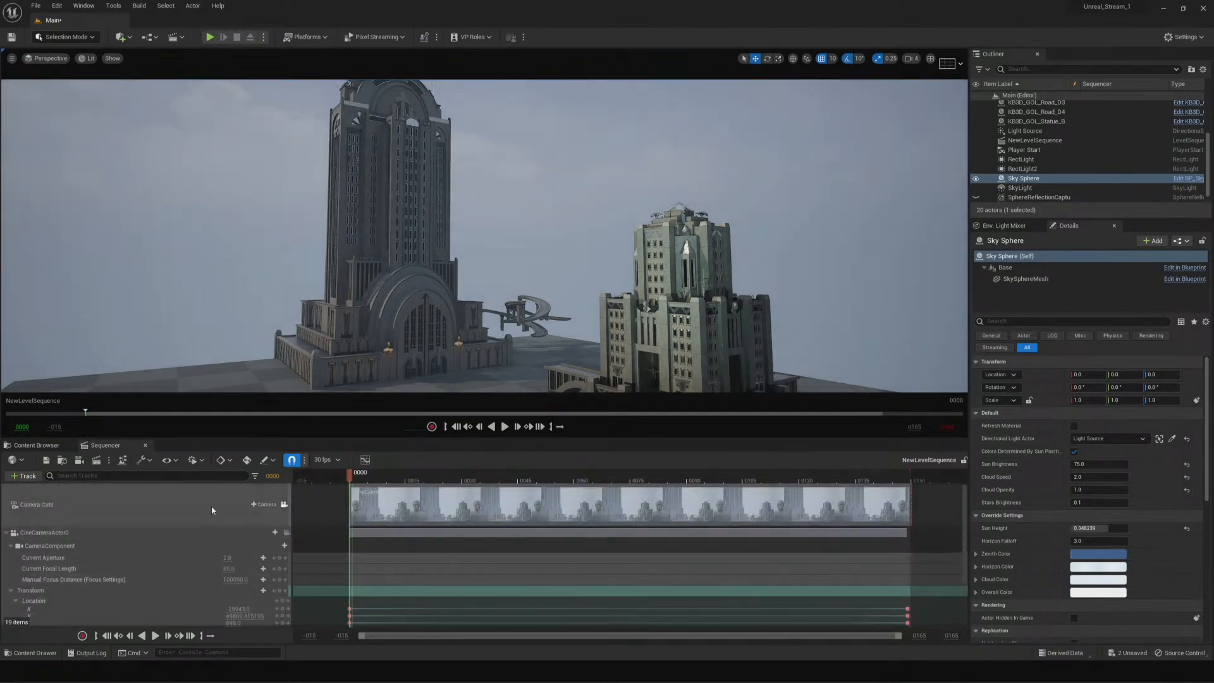
left_click(265, 509)
left_click(284, 504)
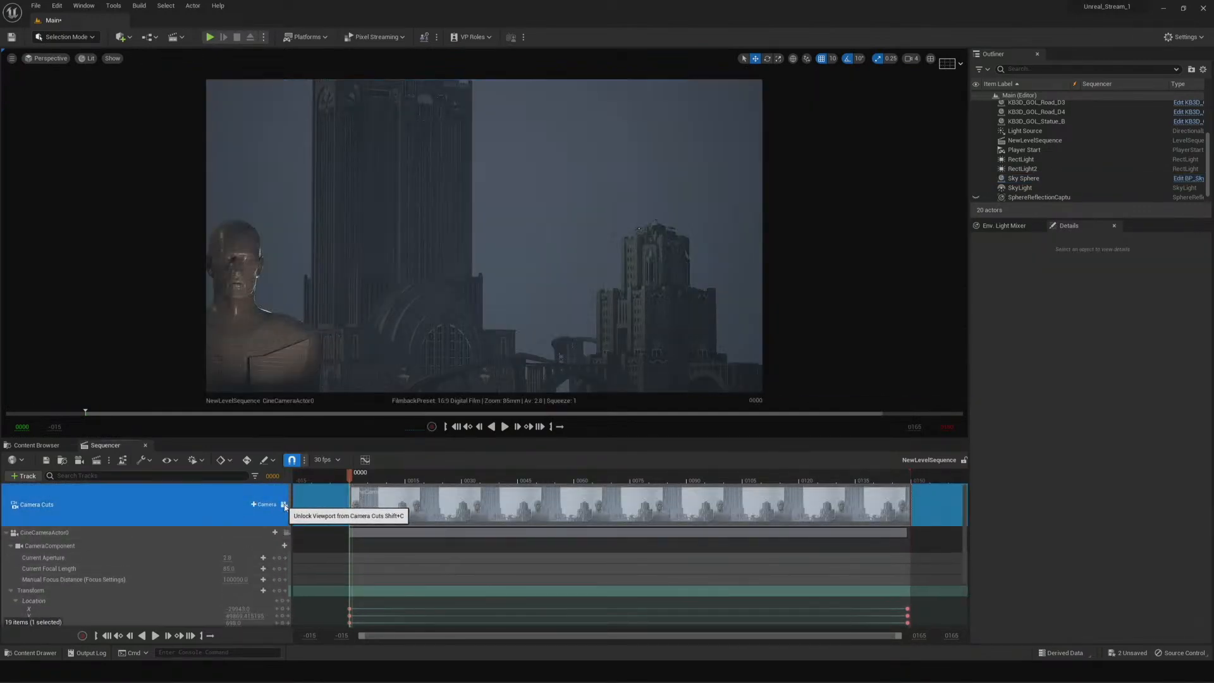
Lower the road copy to a Z location of about 180 in the camera shot
left_click(507, 368)
left_click_drag(455, 367, 453, 375)
left_click(571, 172)
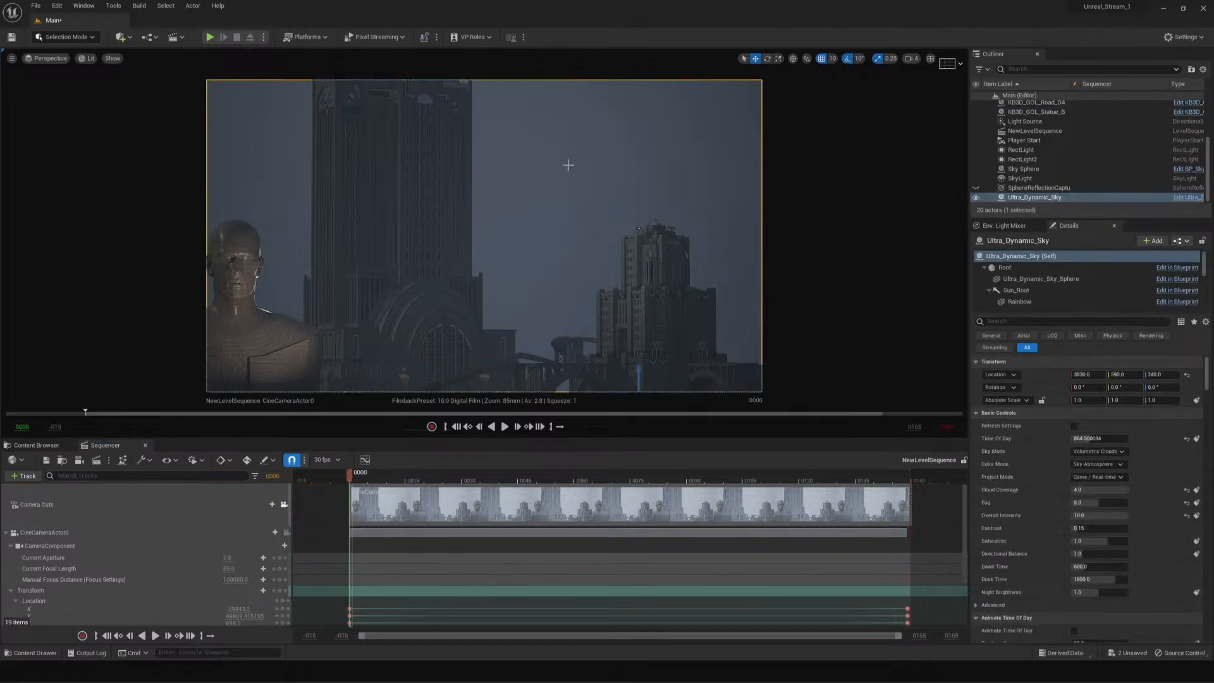
Set the road copy's Y location to about 4078, and deselect the road
left_click(521, 368)
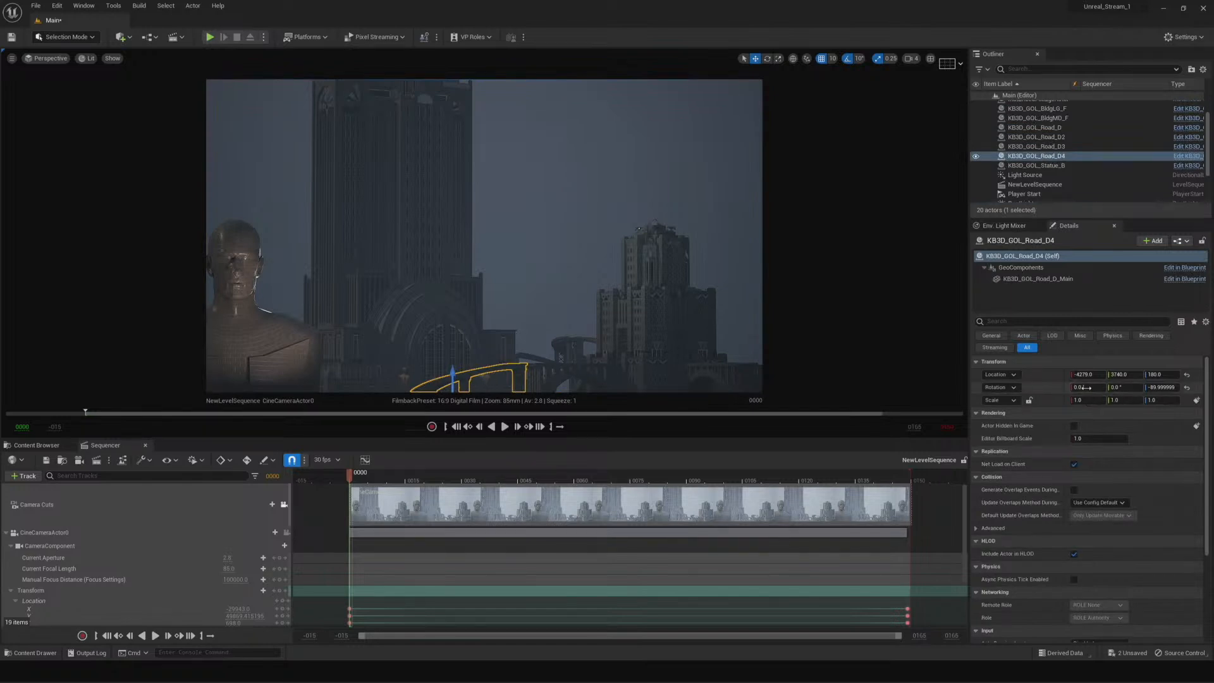
left_click(1116, 376)
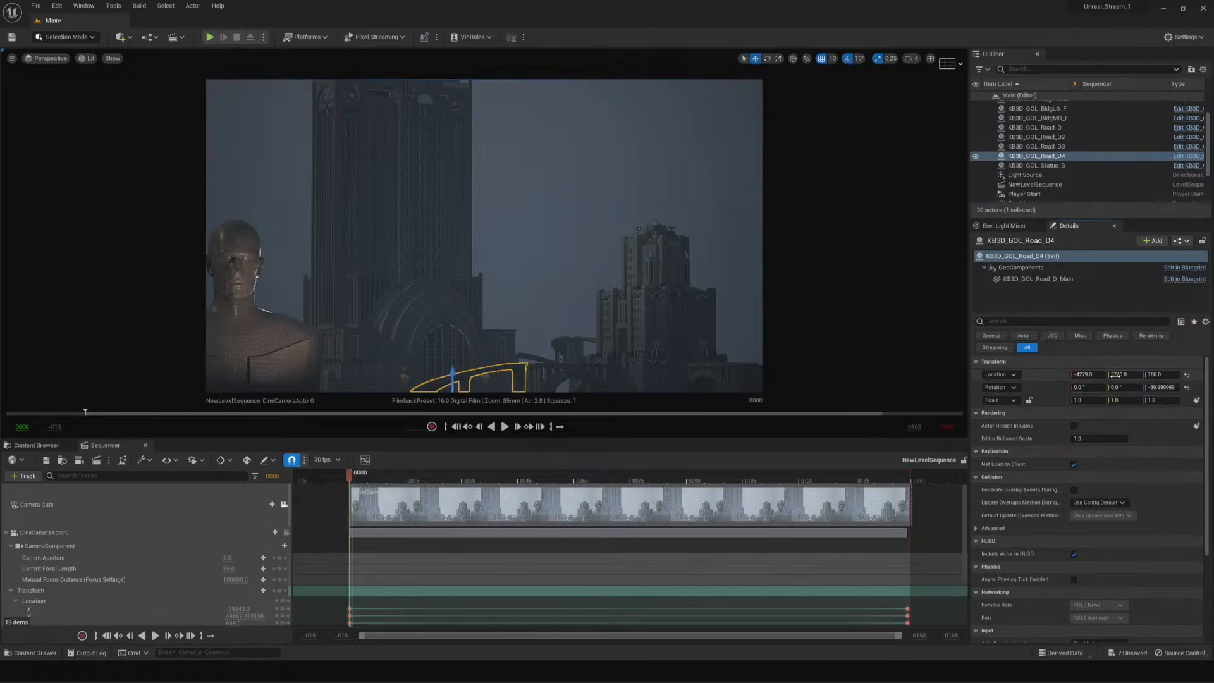
mouse_move(1116, 376)
left_mouse_down()
mouse_move(1135, 376)
mouse_move(1104, 374)
left_mouse_up()
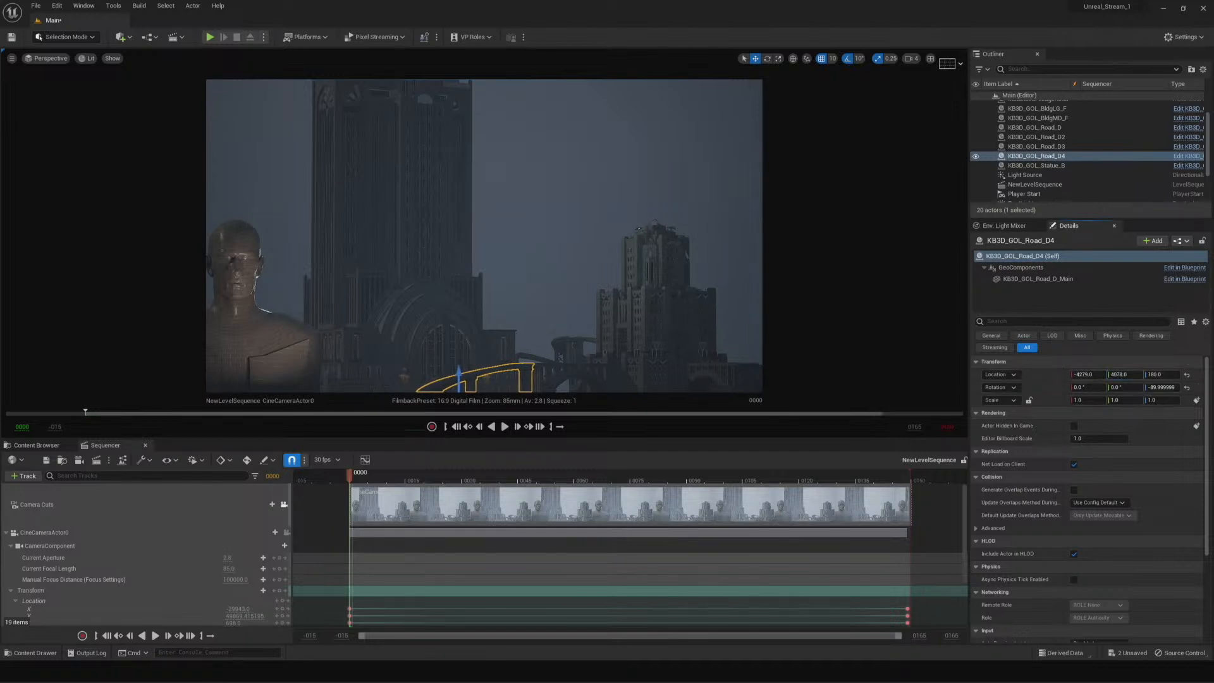
left_click(747, 155)
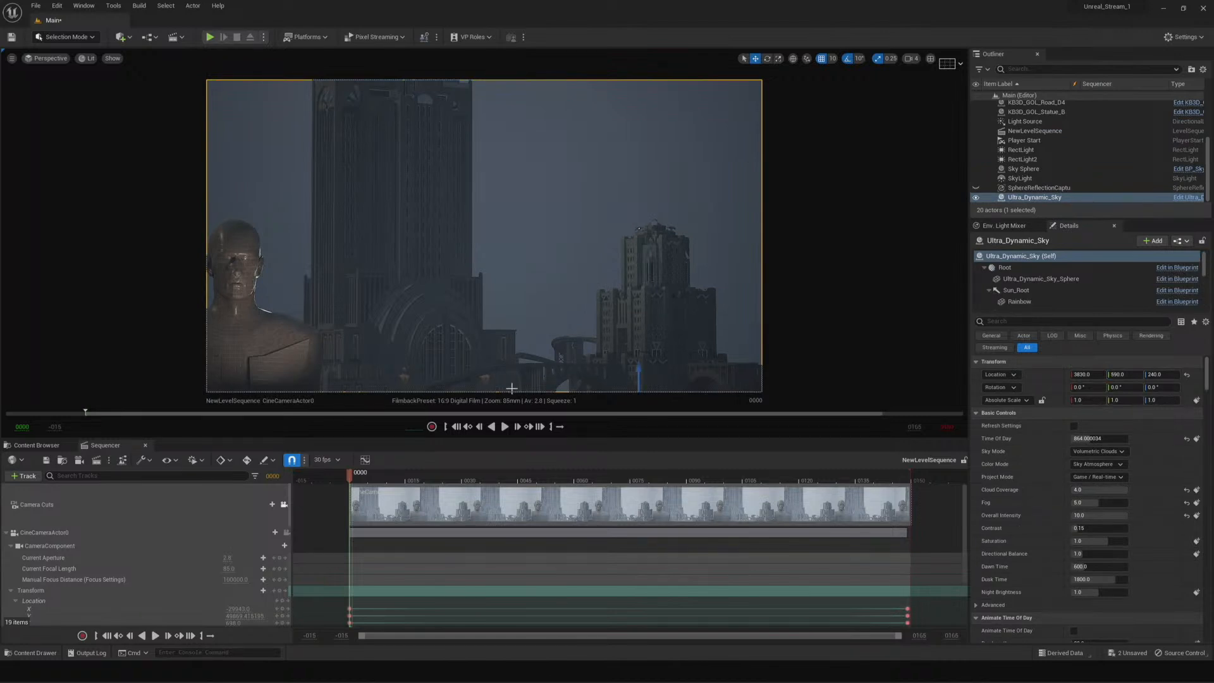
Scrub the sequence to frame 7 and switch back to the Default Viewport
left_click_drag(353, 476, 376, 506)
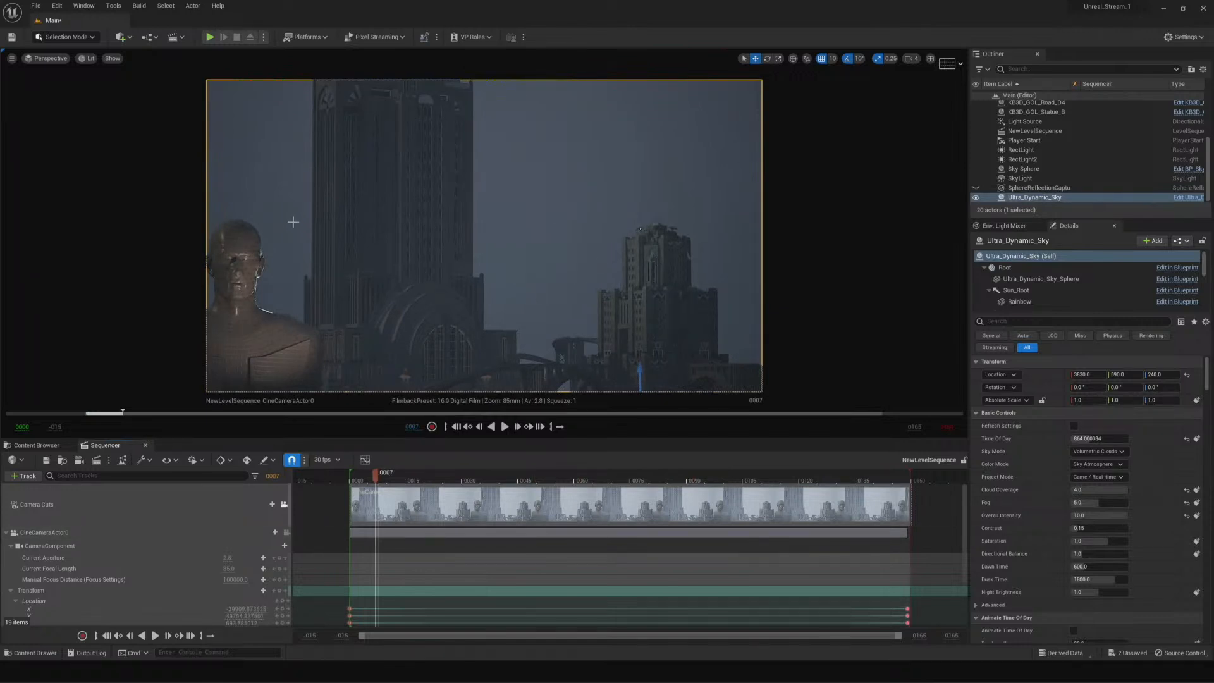
left_click(55, 59)
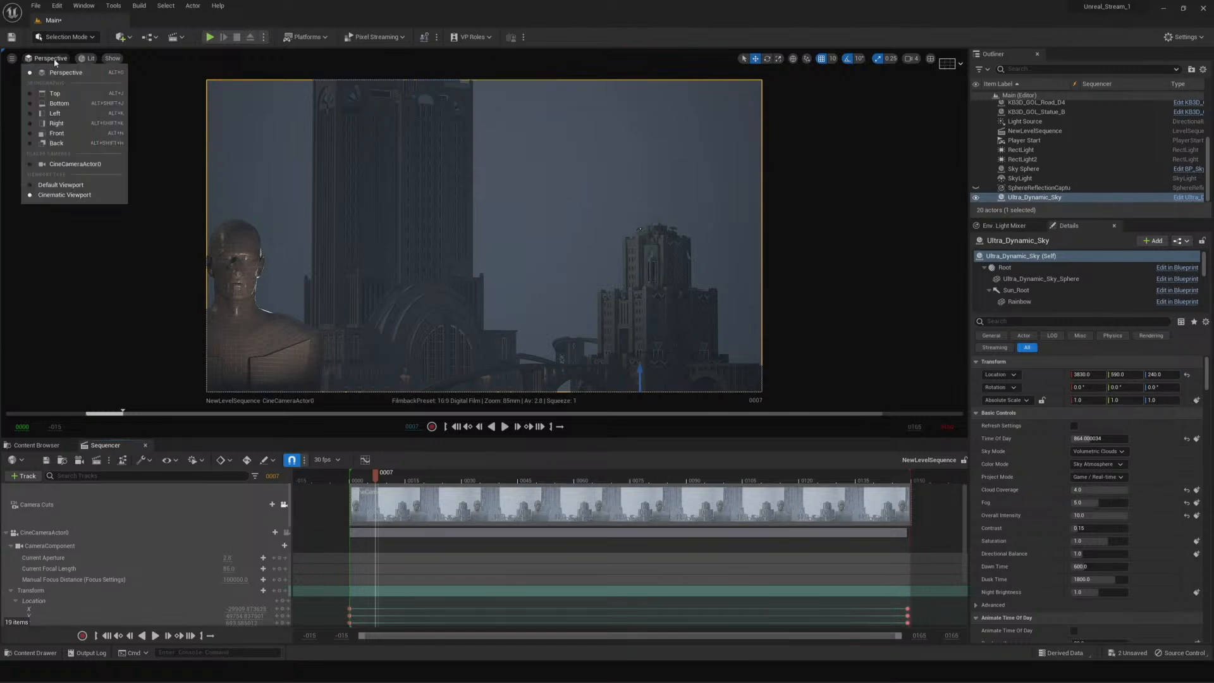
left_click(64, 185)
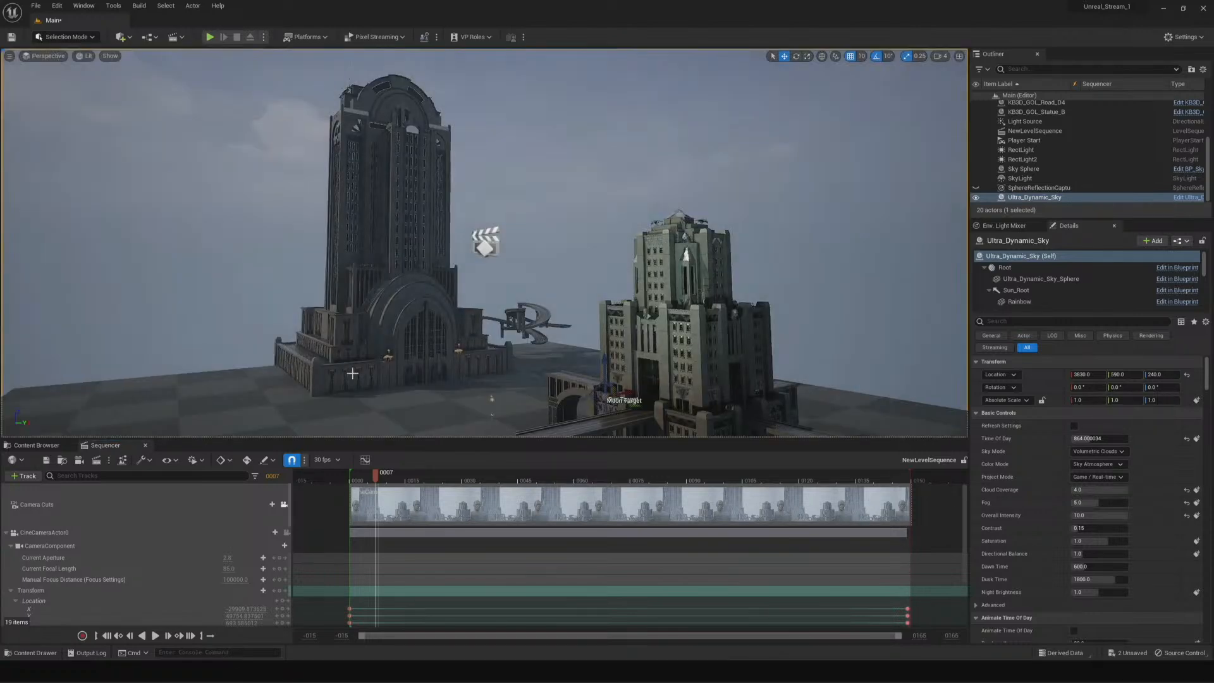
Find the KB3D_GOL_BldgMD_H building in the goliath Actors folder and place it in the level
left_click(38, 445)
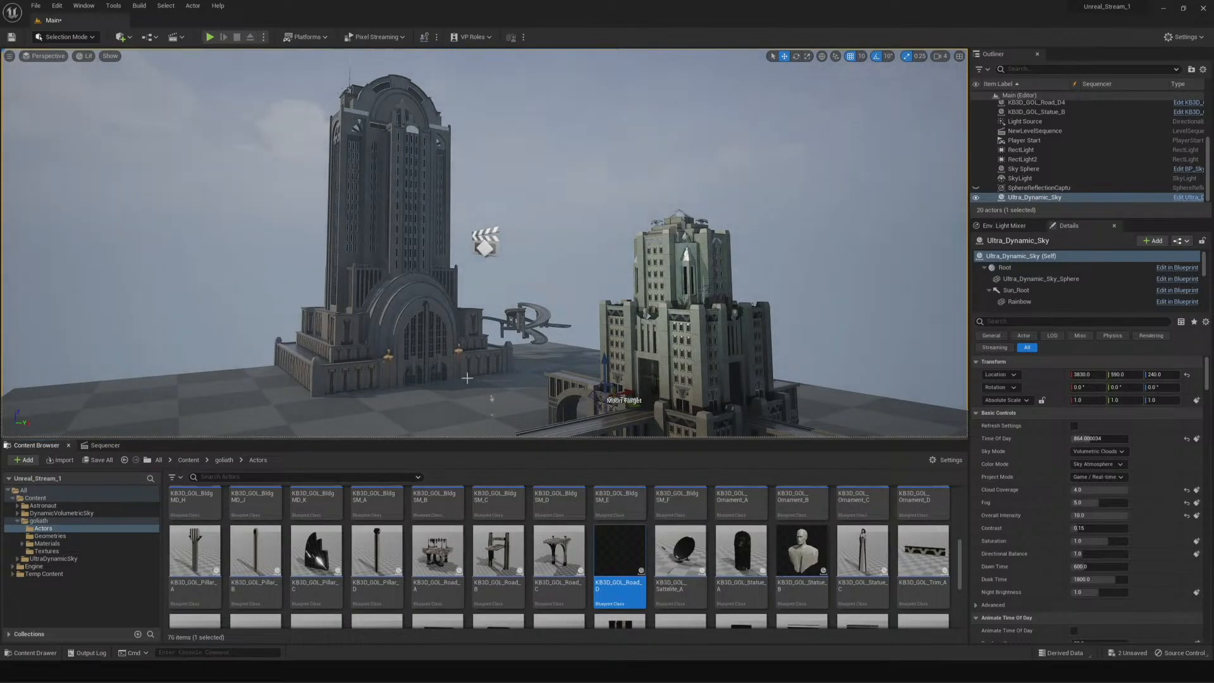
scroll(462, 376, "down", 3)
scroll(463, 376, "down", 5)
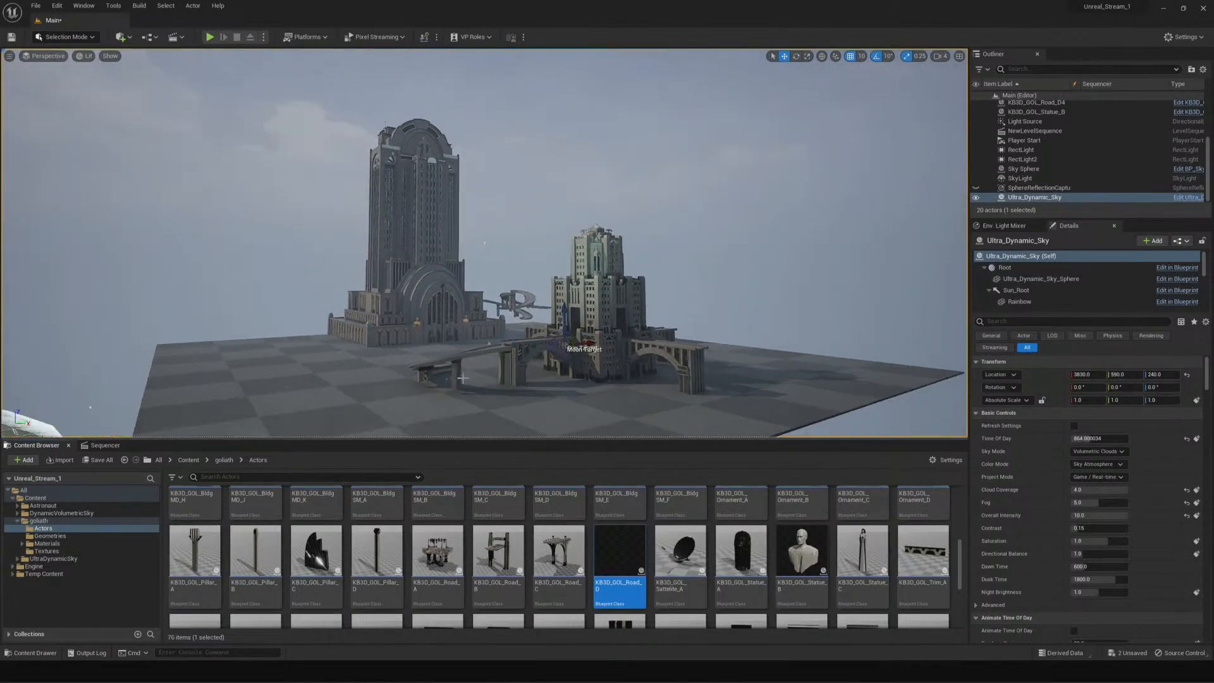
scroll(756, 499, "down", 2)
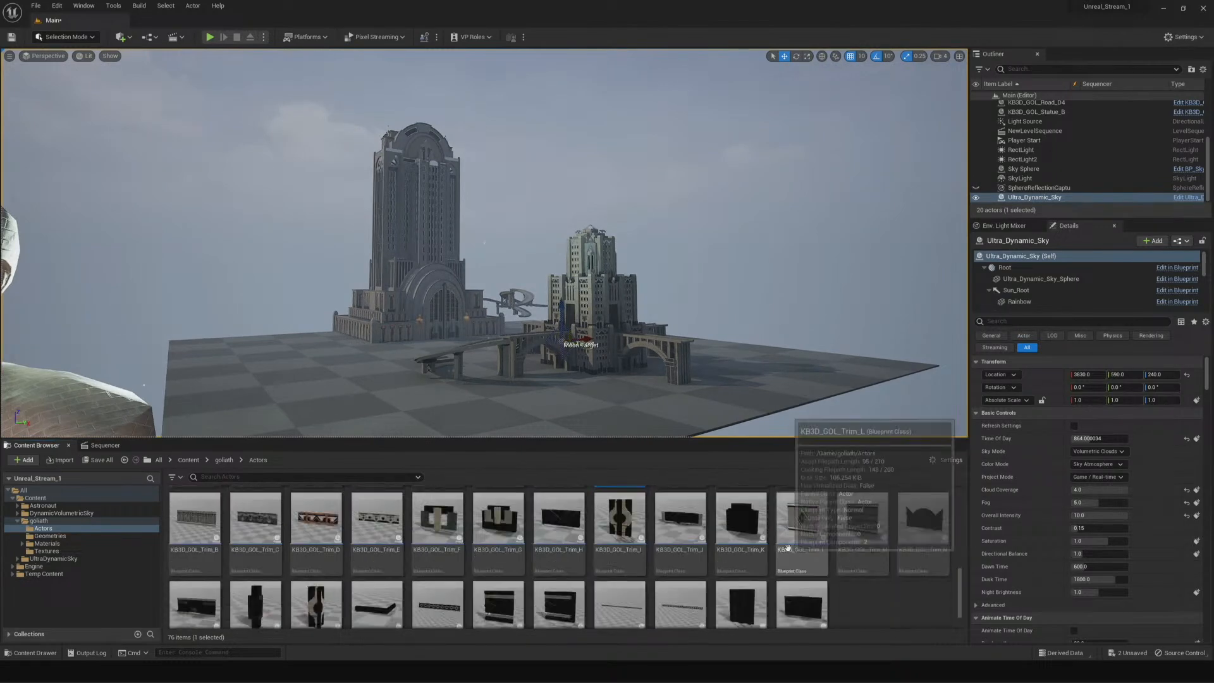
scroll(727, 550, "up", 4)
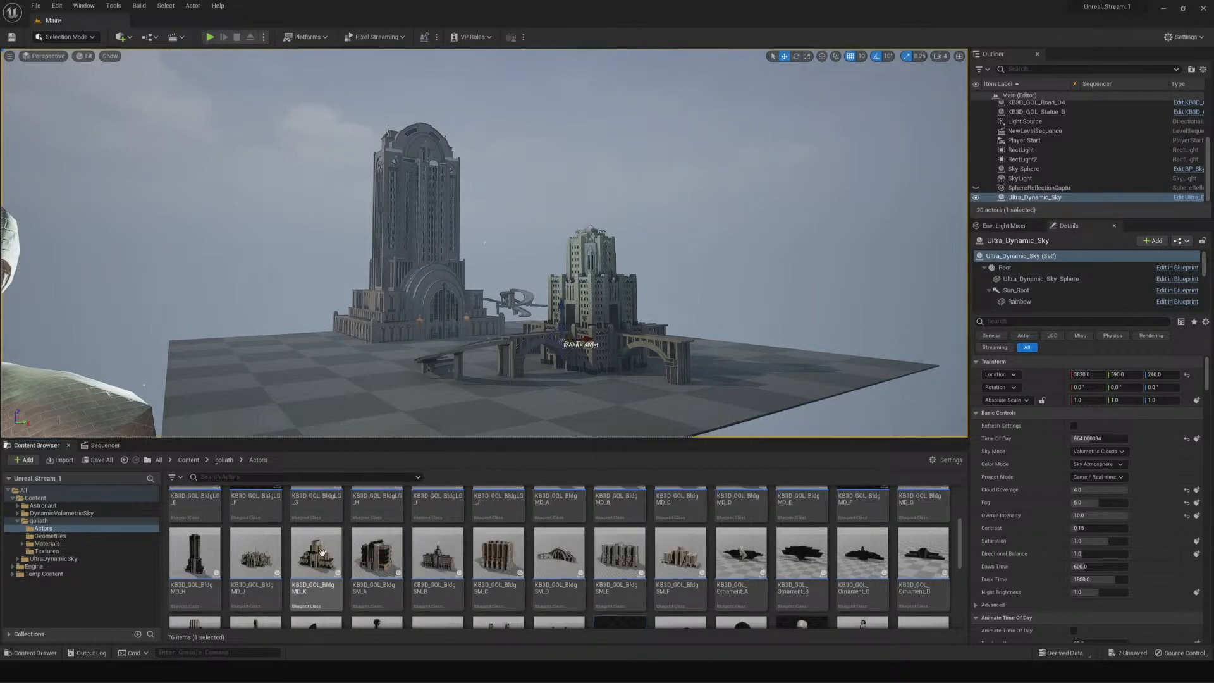
left_click_drag(192, 564, 425, 365)
left_click_drag(548, 357, 548, 354)
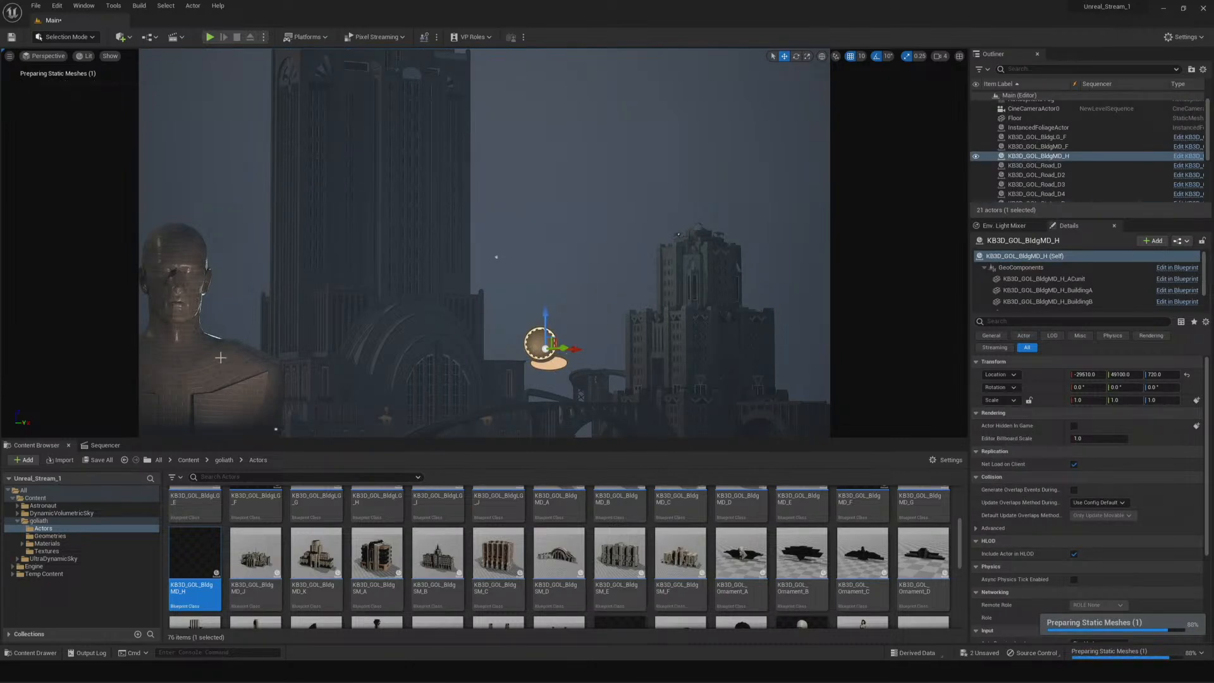
Switch the viewport from the camera shot to a free Default Viewport perspective that shows the whole set
left_click(59, 57)
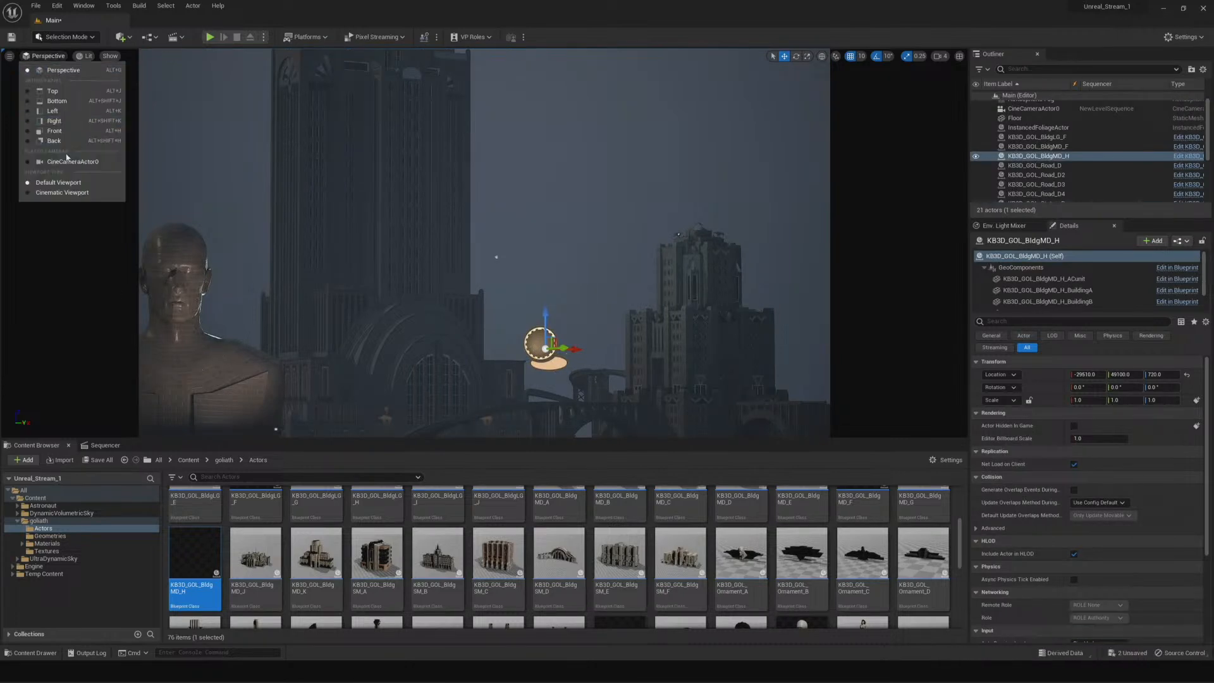
left_click(67, 179)
left_click(51, 56)
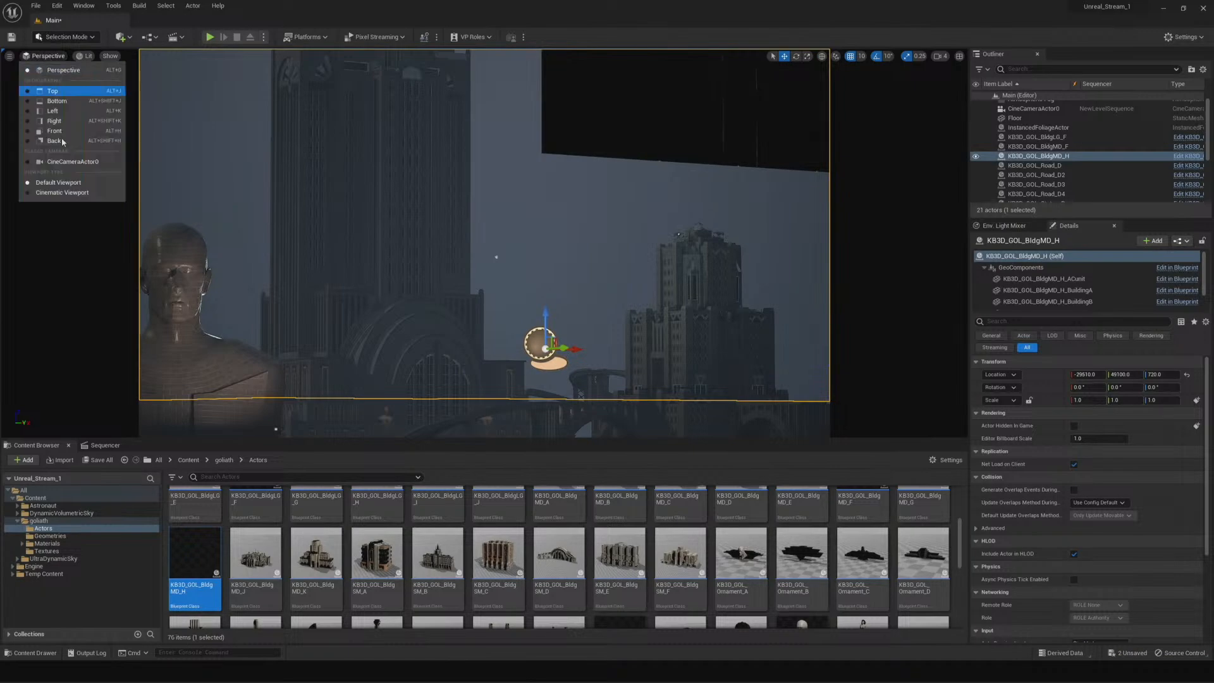
left_click(65, 191)
left_click(46, 58)
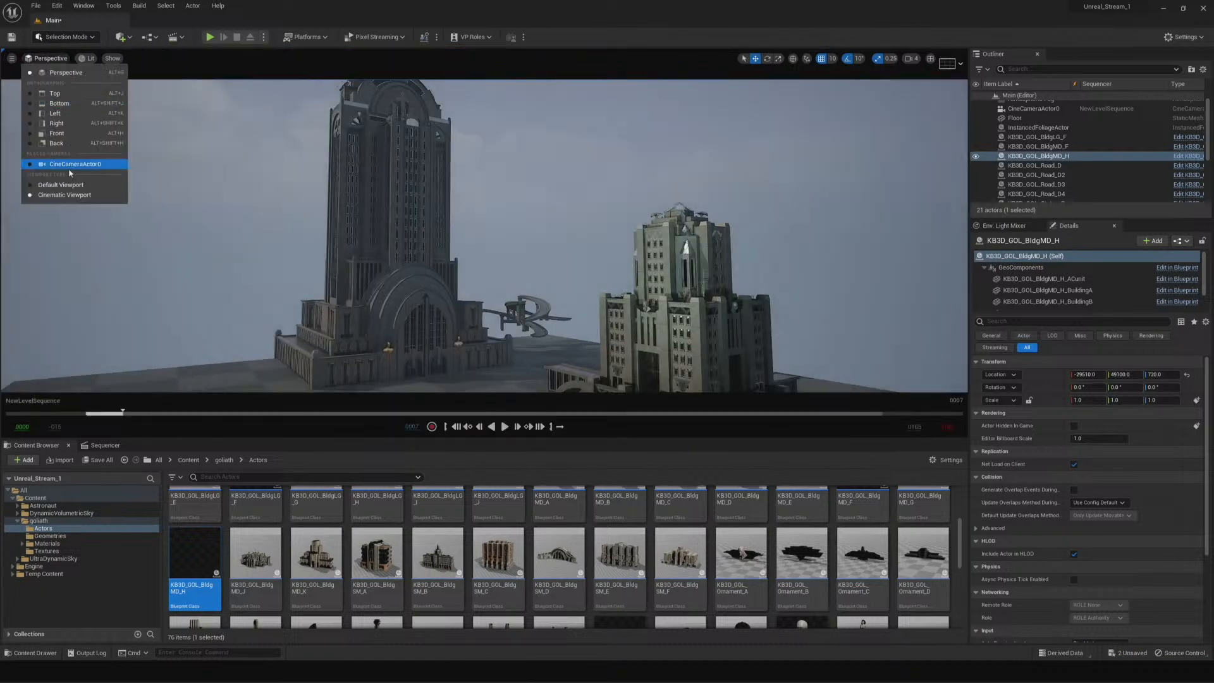
left_click(67, 186)
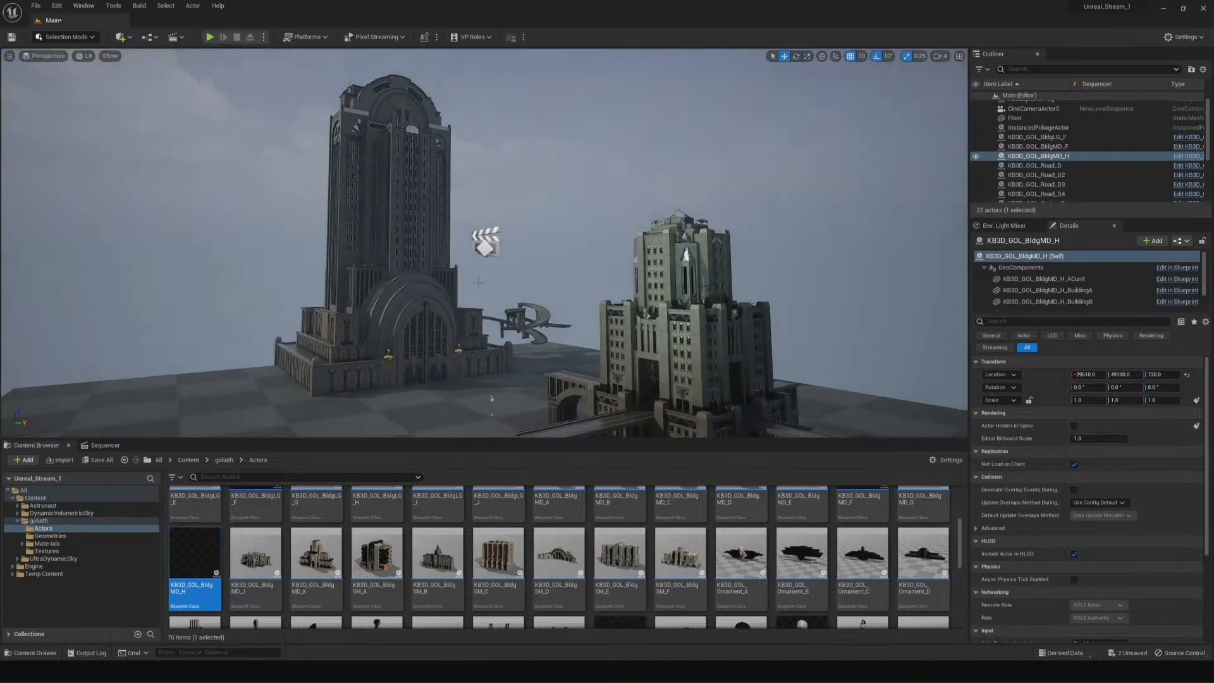
scroll(479, 284, "down", 8)
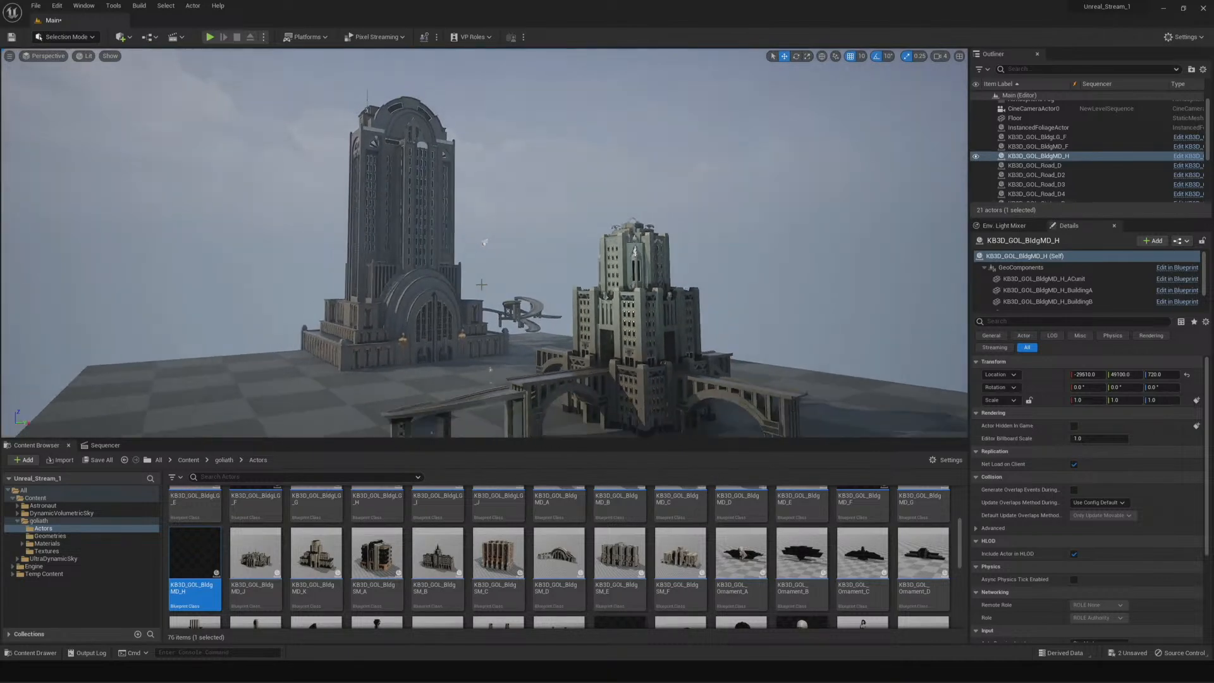
scroll(485, 286, "down", 8)
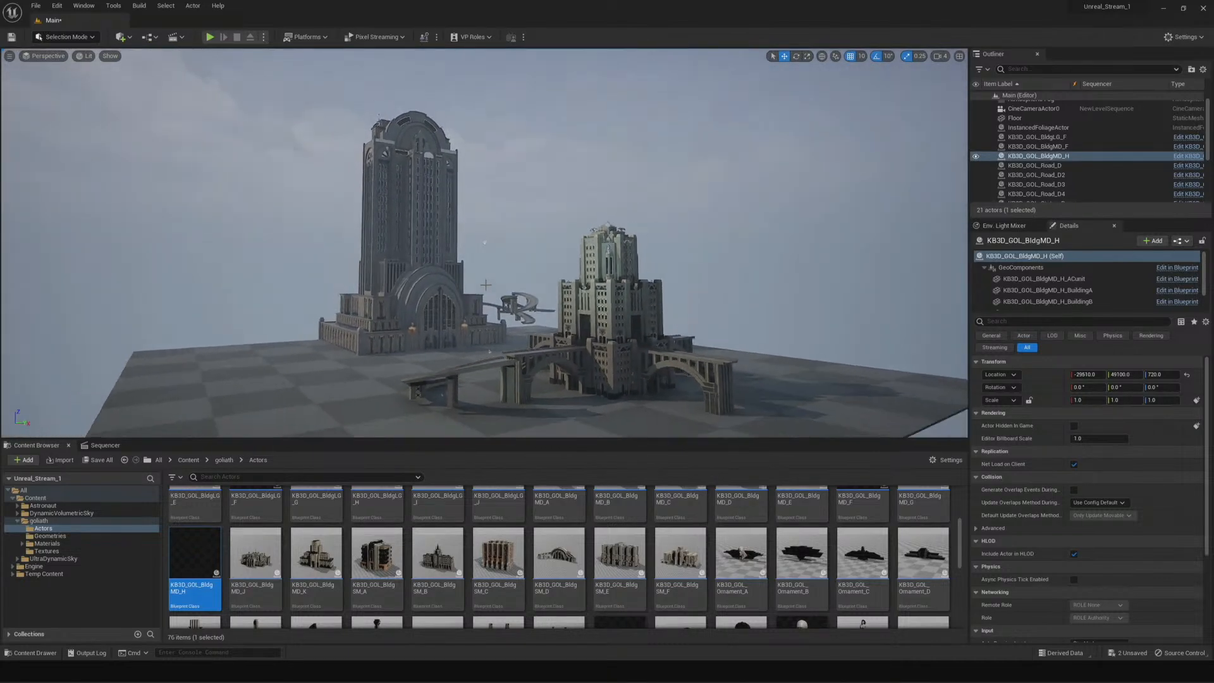
scroll(486, 286, "down", 6)
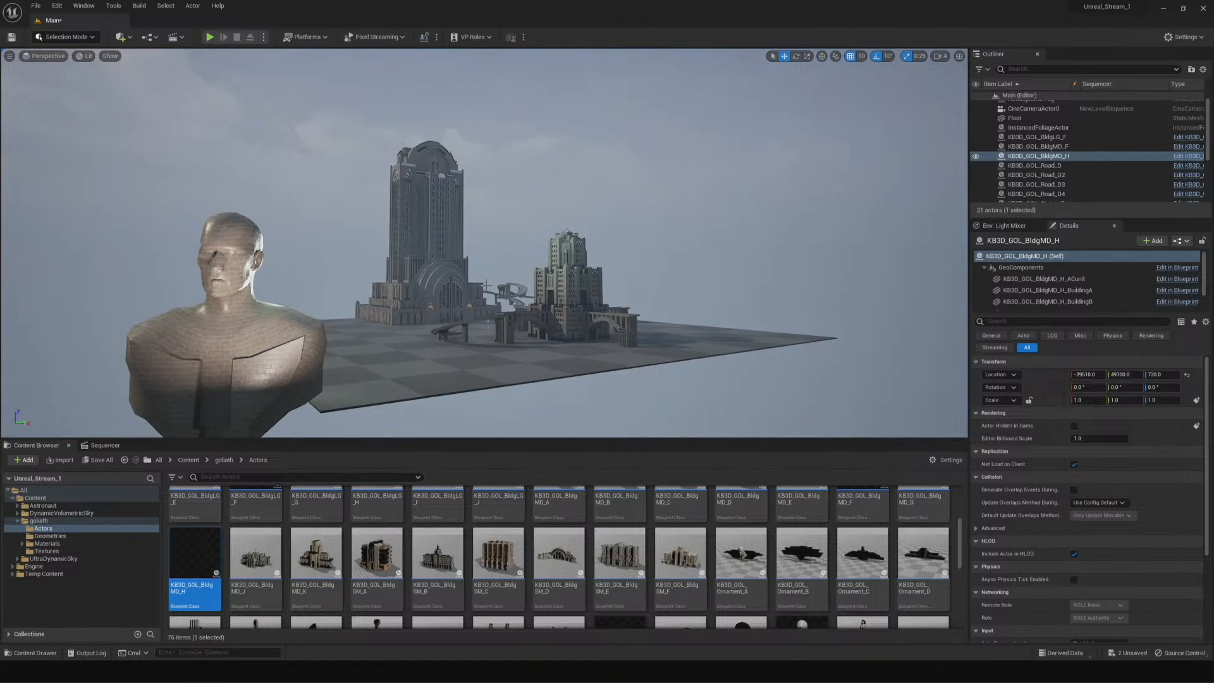
Bring the KB3D_GOL_BldgMD_H building over to the floor beside the existing buildings, at about X 5690, Y -4300
key("f")
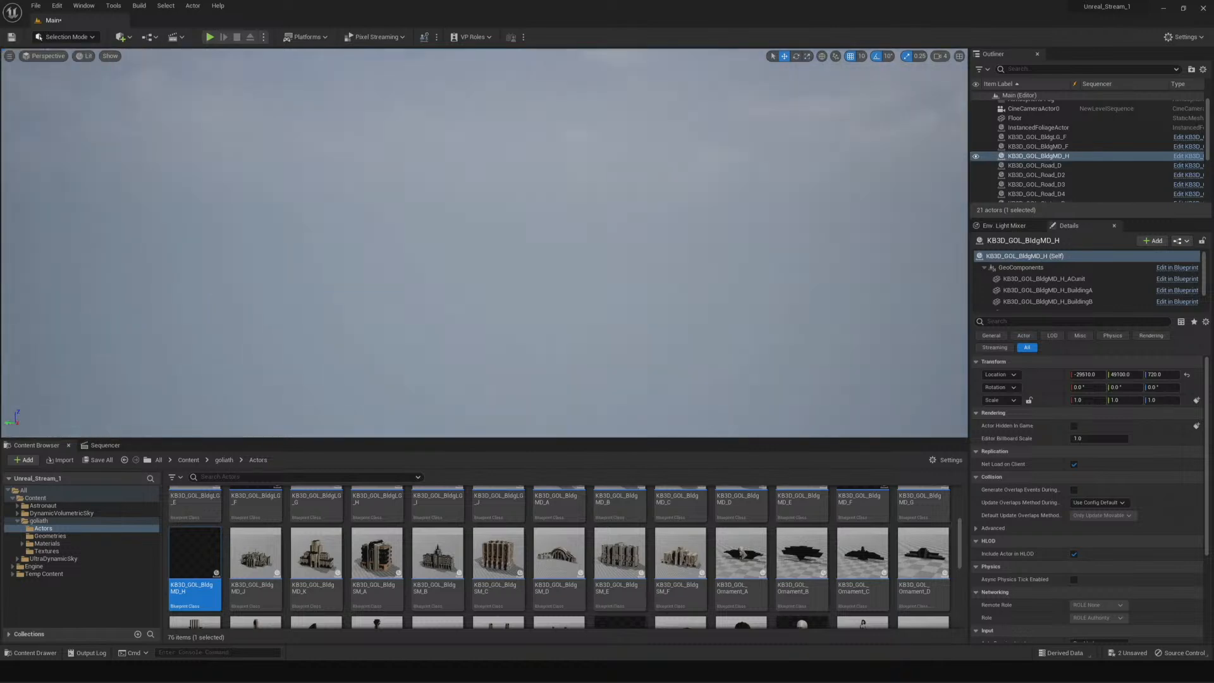
left_click_drag(468, 382, 5, 381)
right_click_drag(31, 365, 269, 282)
left_click_drag(554, 203, 3, 190)
right_click_drag(436, 219, 224, 237)
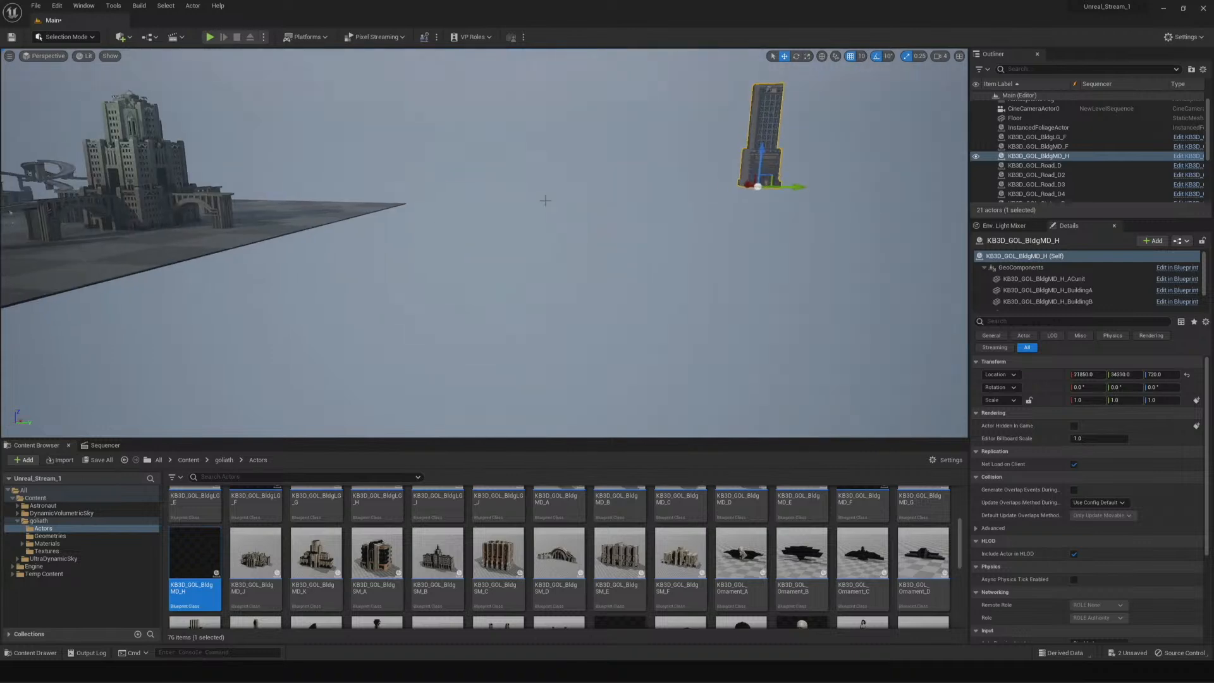
left_click_drag(788, 187, 53, 201)
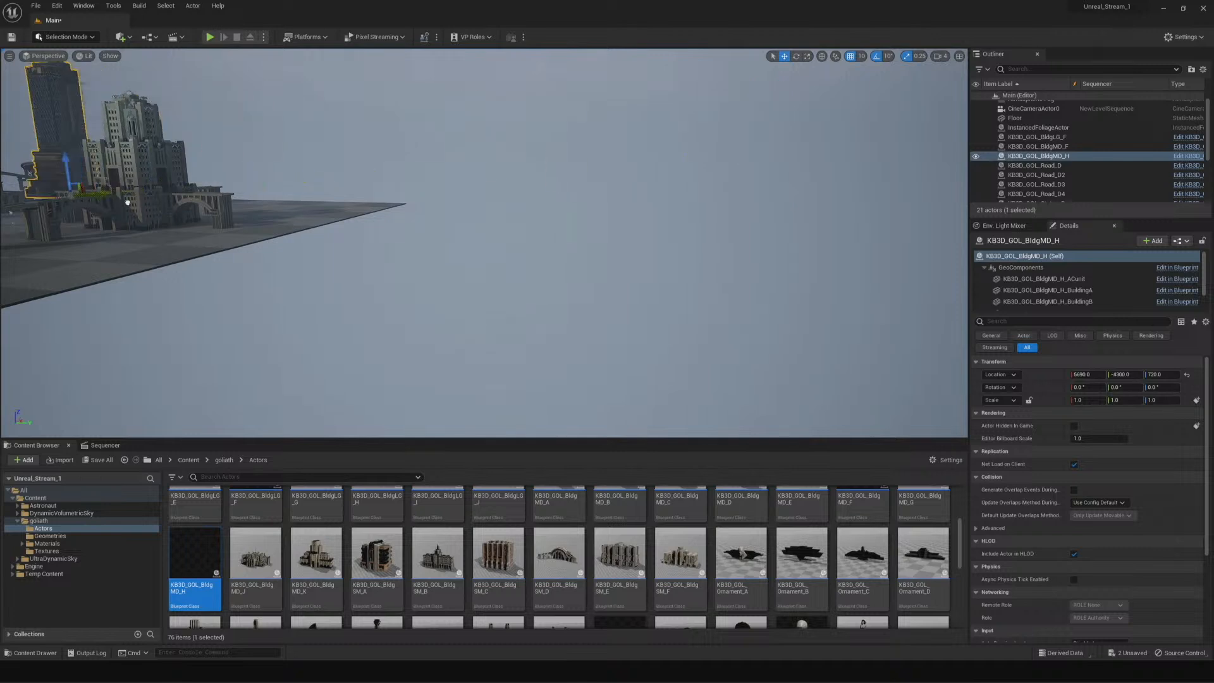
Position the KB3D_GOL_BldgMD_H building behind the curved roads at about X 8390, Y -13880, Z 360
right_click_drag(242, 243, 140, 221)
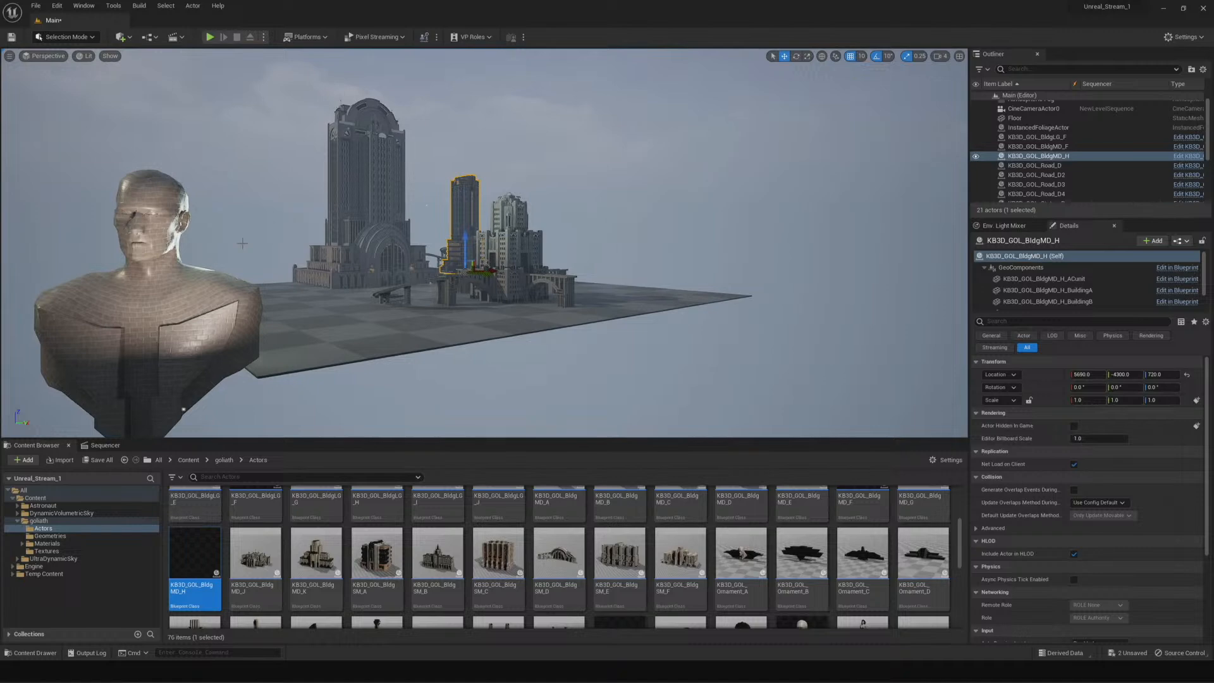
mouse_move(485, 281)
left_mouse_down()
mouse_move(431, 261)
mouse_move(470, 264)
mouse_move(445, 229)
mouse_move(445, 269)
mouse_move(466, 270)
left_mouse_up()
right_click_drag(466, 270, 397, 265)
key("w")
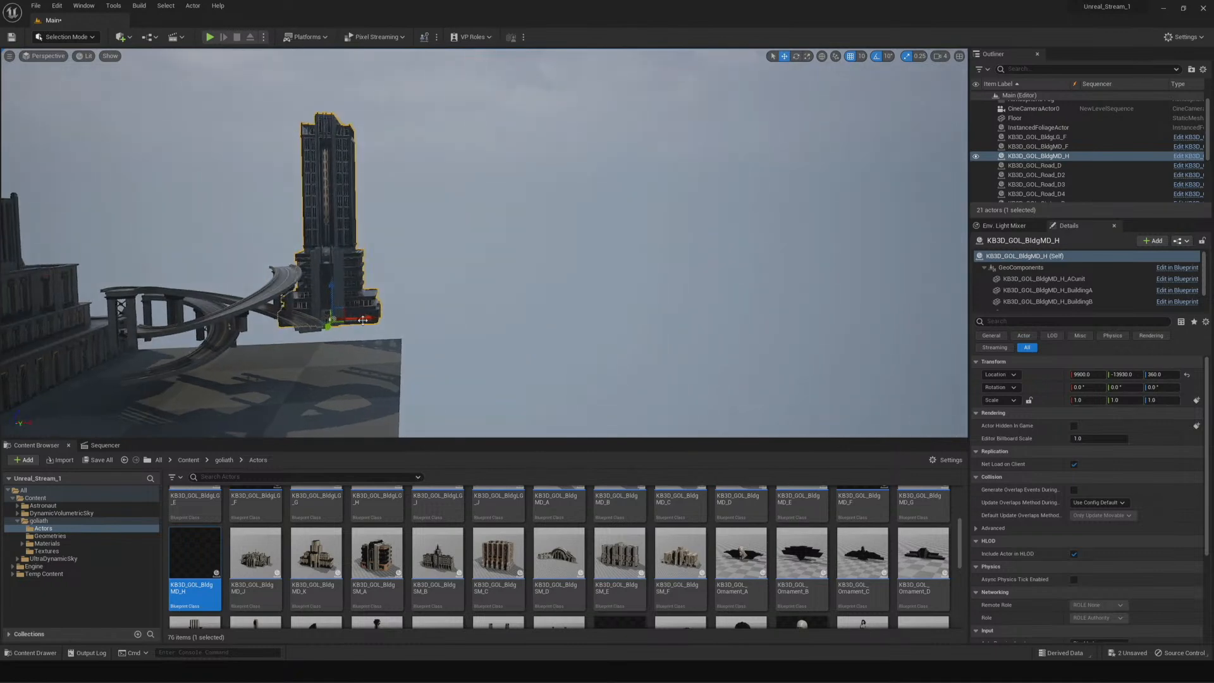
left_click_drag(331, 324, 329, 362)
left_click_drag(364, 319, 330, 314)
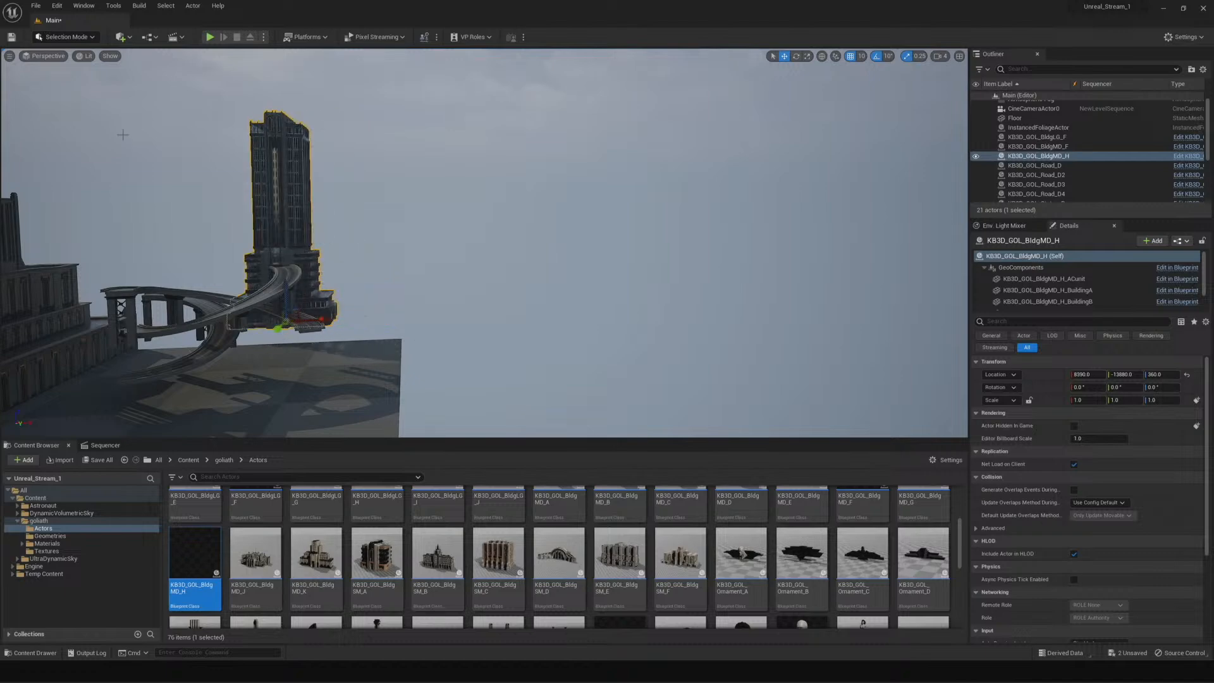
Switch to the Cinematic Viewport and lock it to the sequence's Camera Cuts to look through the shot
left_click(47, 56)
left_click(51, 191)
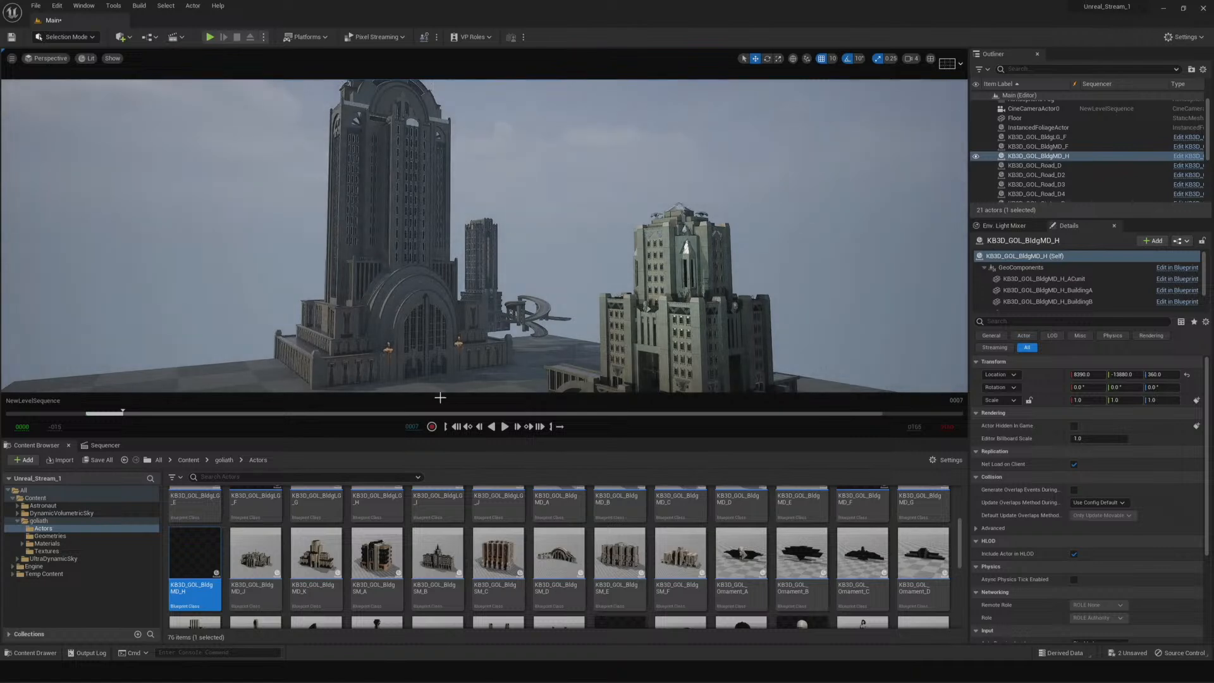
left_click(103, 445)
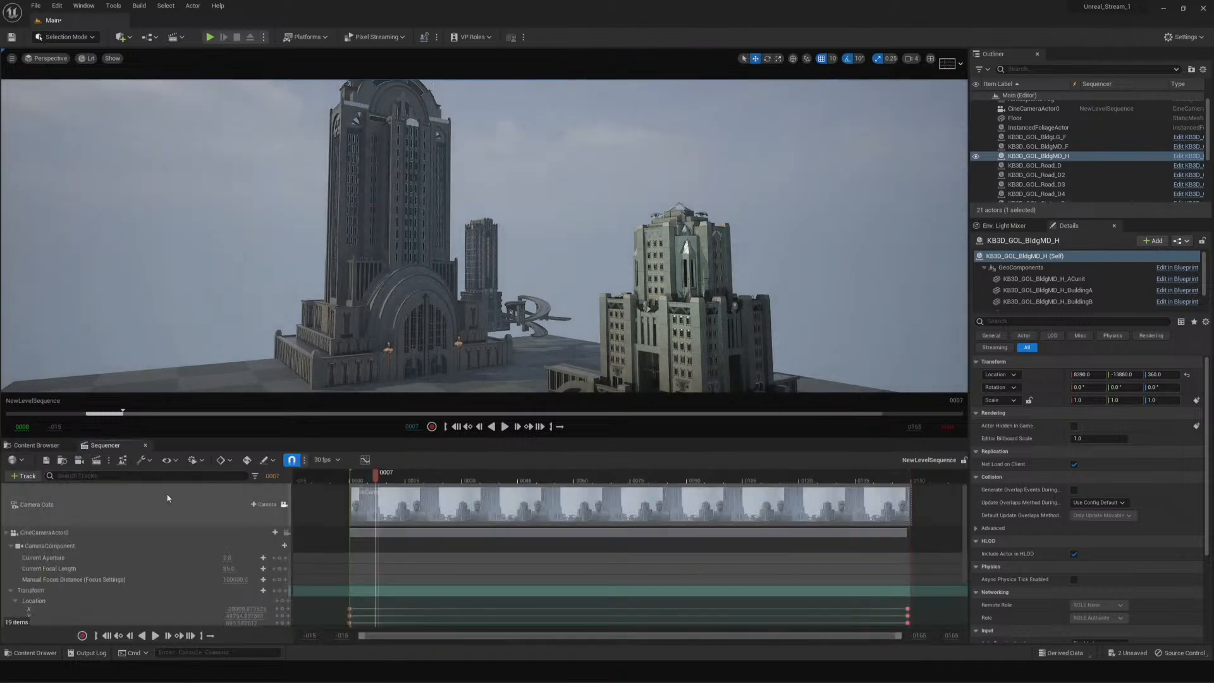
left_click(196, 504)
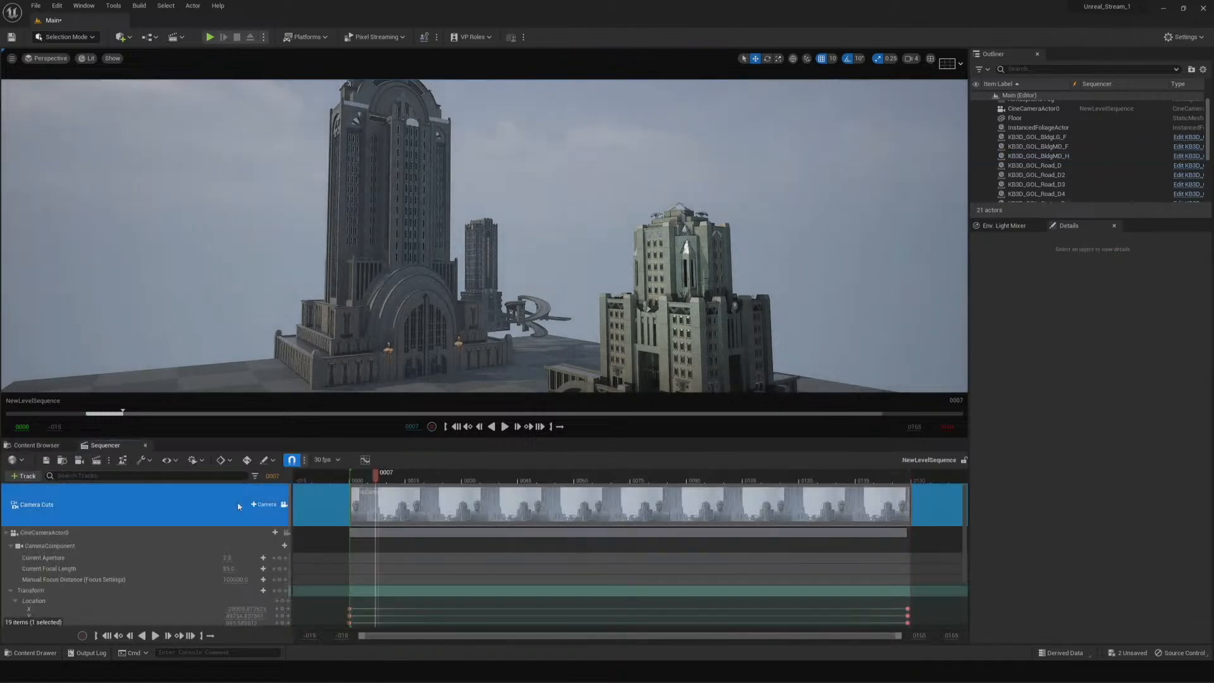
left_click(284, 504)
Switch the camera shot to Unlit and shift the KB3D_GOL_BldgMD_H building to an X location of about 8052
left_click(524, 291)
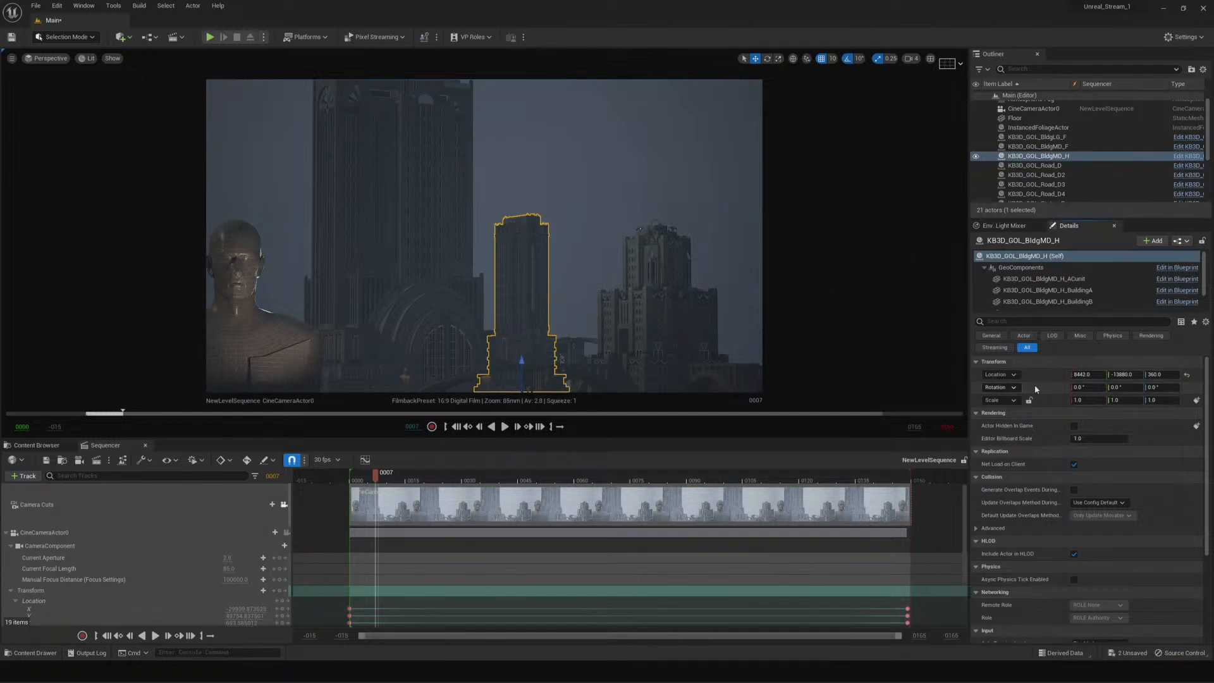
left_click_drag(1075, 375, 1073, 375)
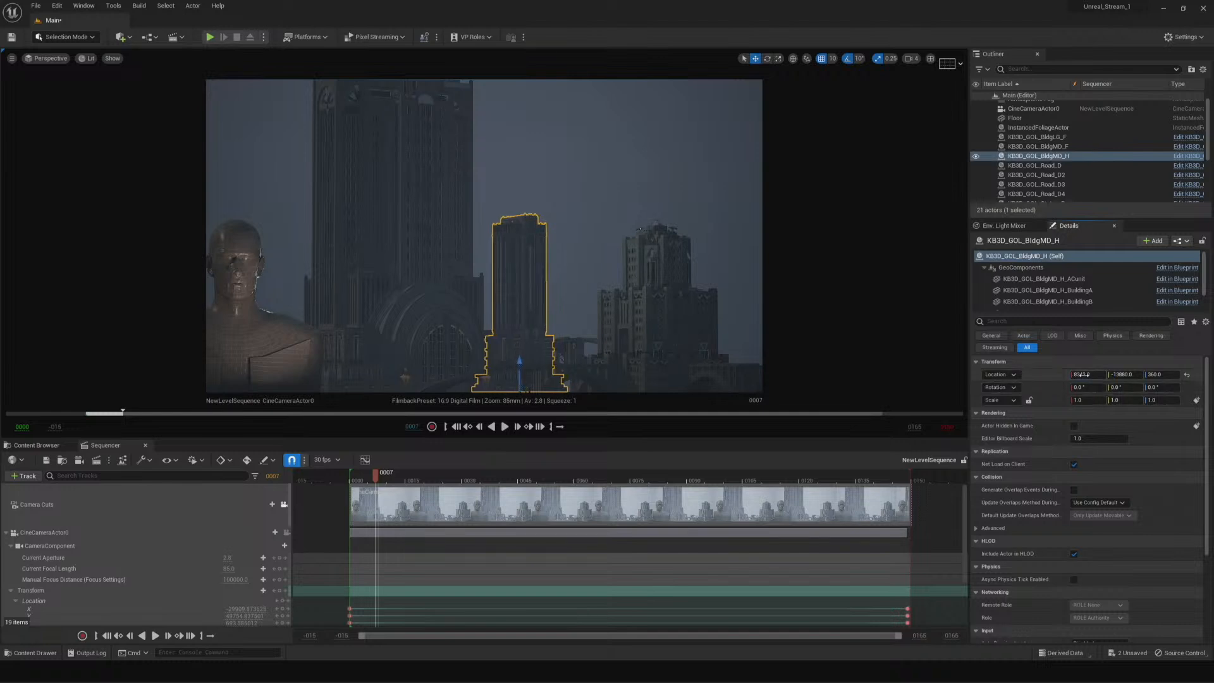
left_click(81, 58)
left_click(95, 89)
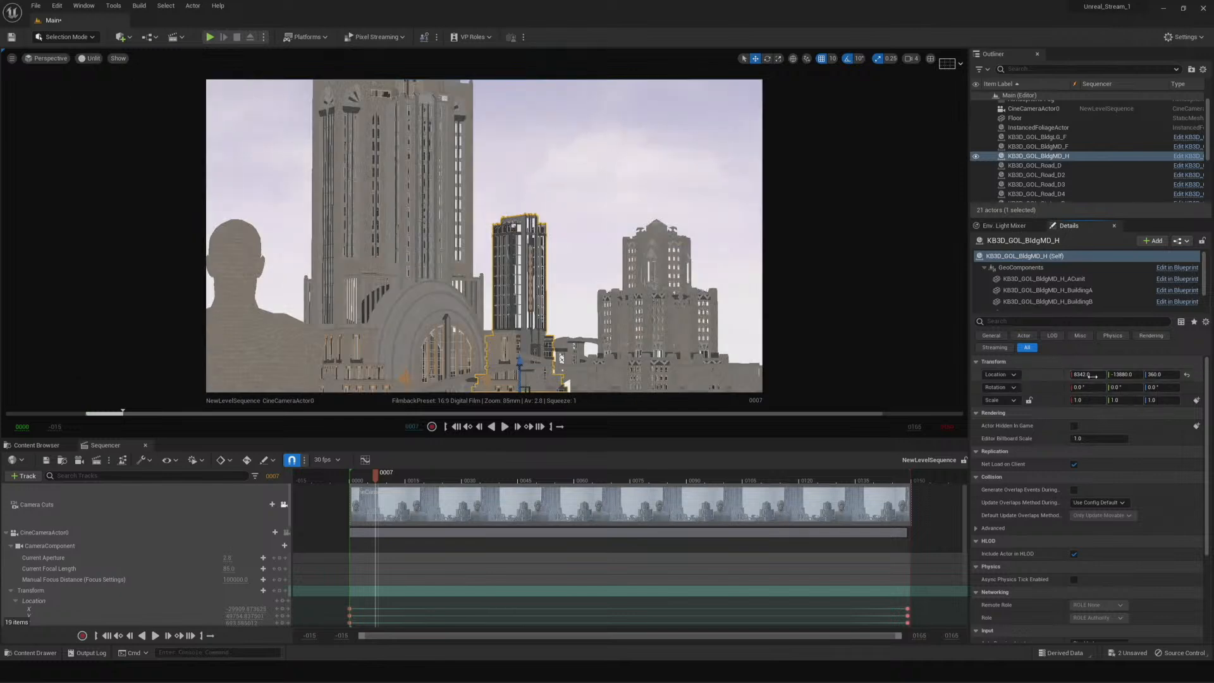
left_click_drag(1078, 375, 1058, 375)
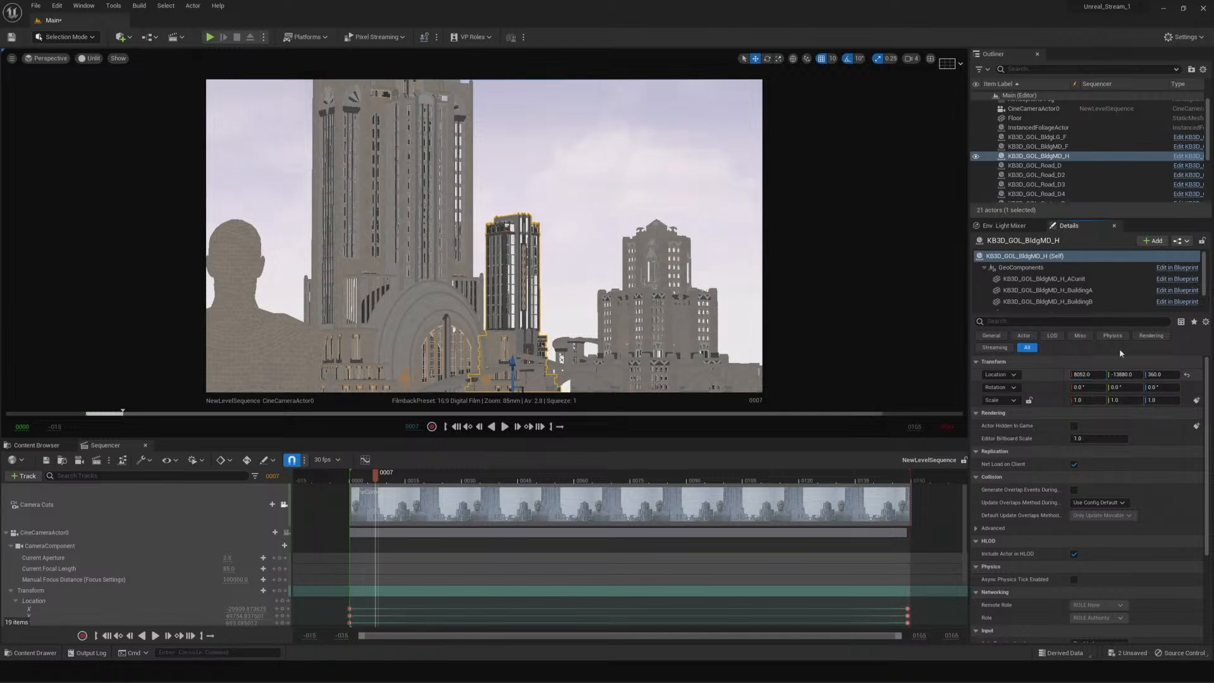
Duplicate the KB3D_GOL_BldgMD_H building and set the copy's Y location to about -13279
right_click(1042, 156)
mouse_move(1100, 227)
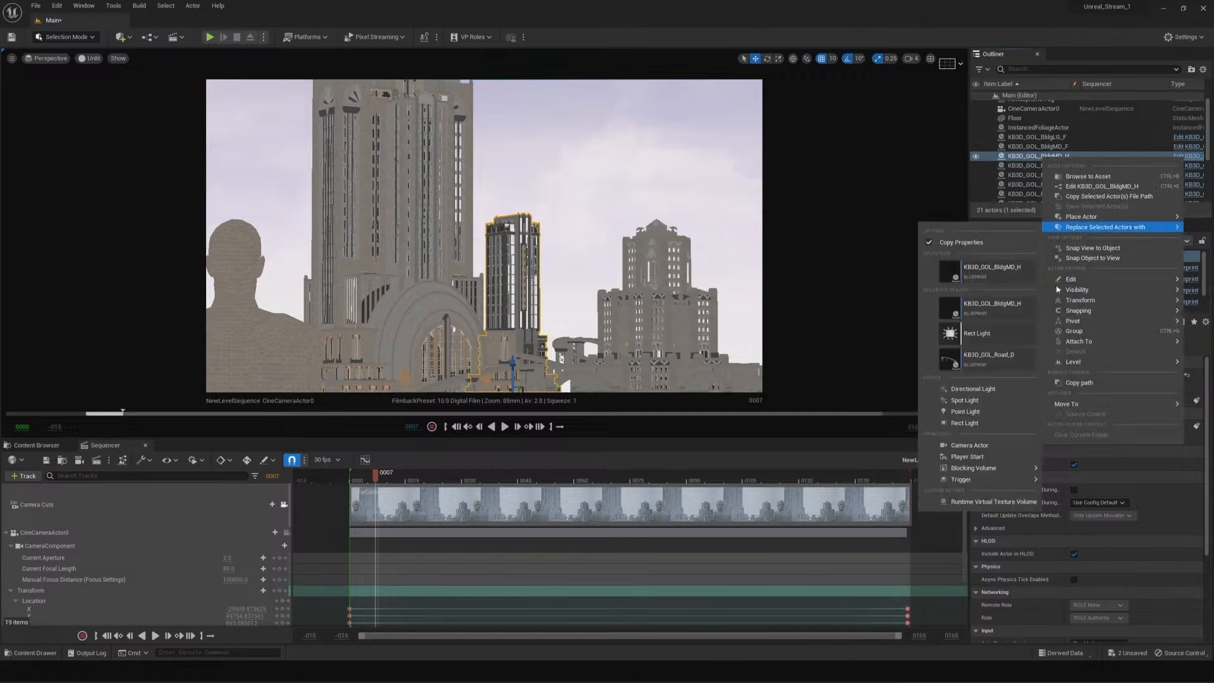
mouse_move(1064, 280)
left_click(1014, 312)
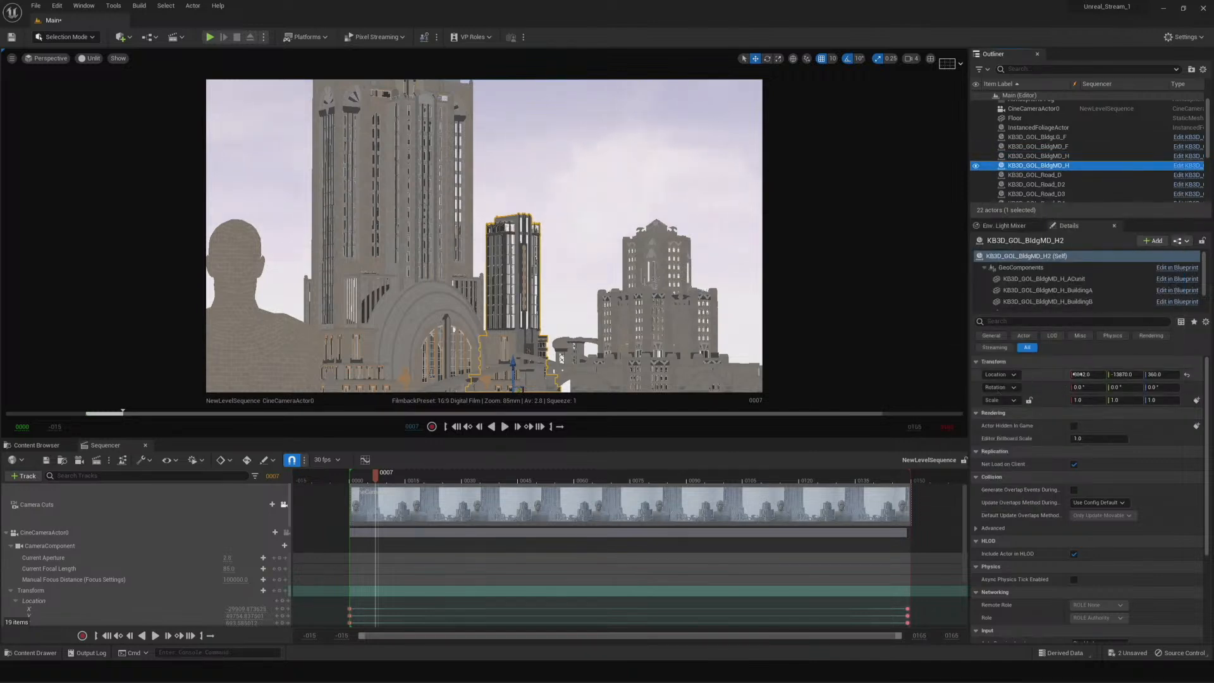
left_click_drag(1136, 374, 1181, 374)
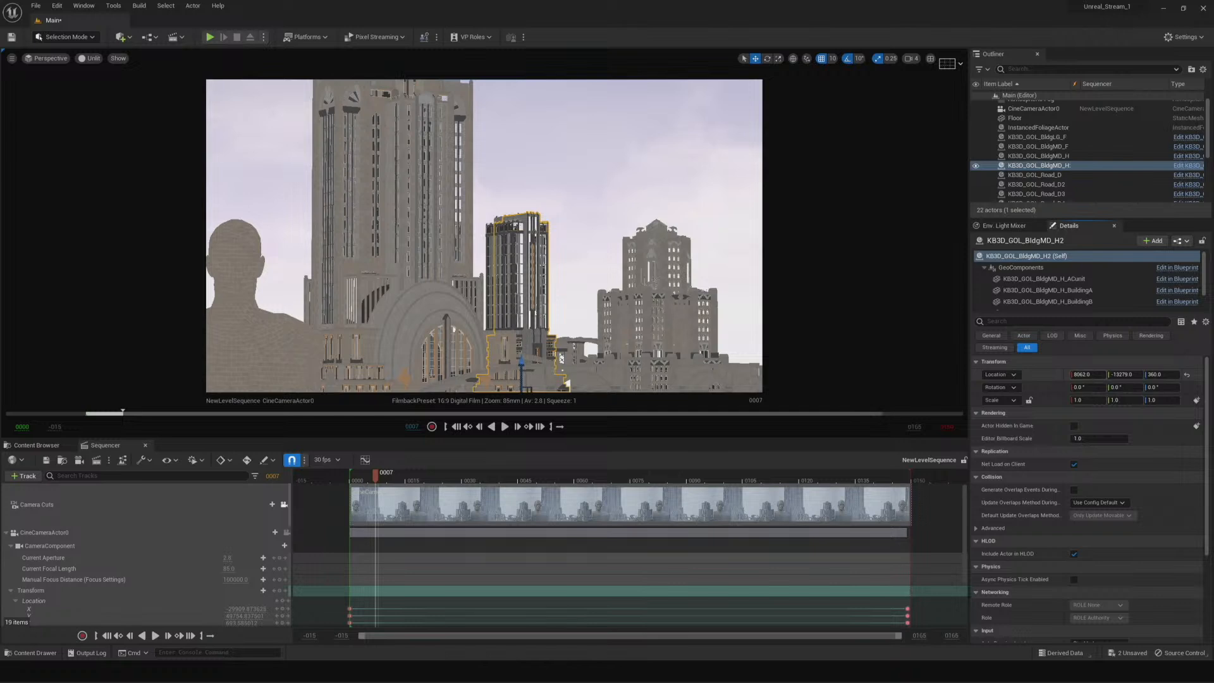
Try X locations of 9000, 10000, 12000 and 11500 for the building copy, and settle on 11000
left_click_drag(1086, 374, 1103, 375)
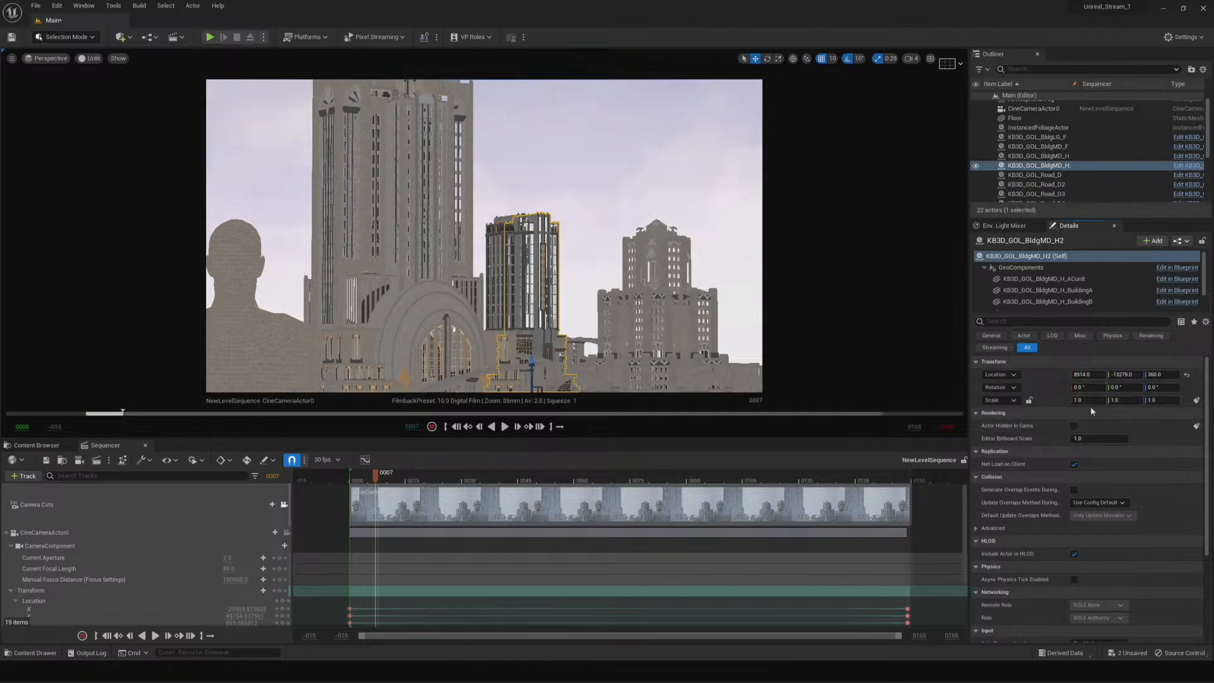
left_click(1083, 374)
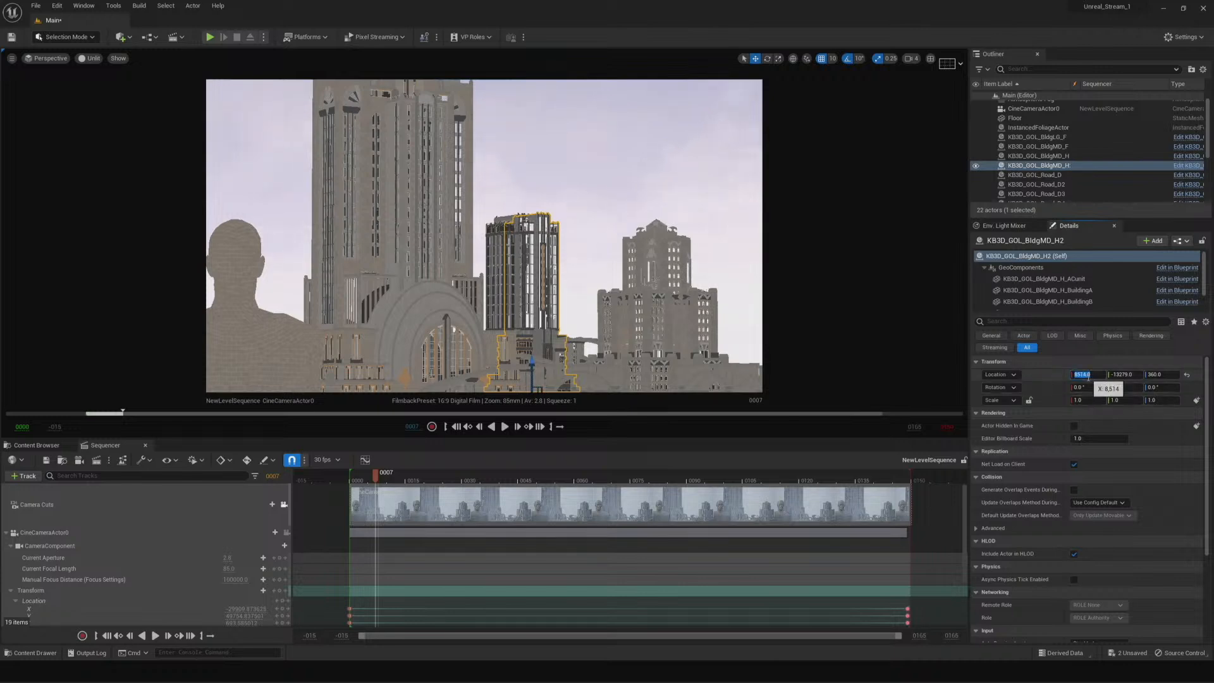
type("9000")
key("Return")
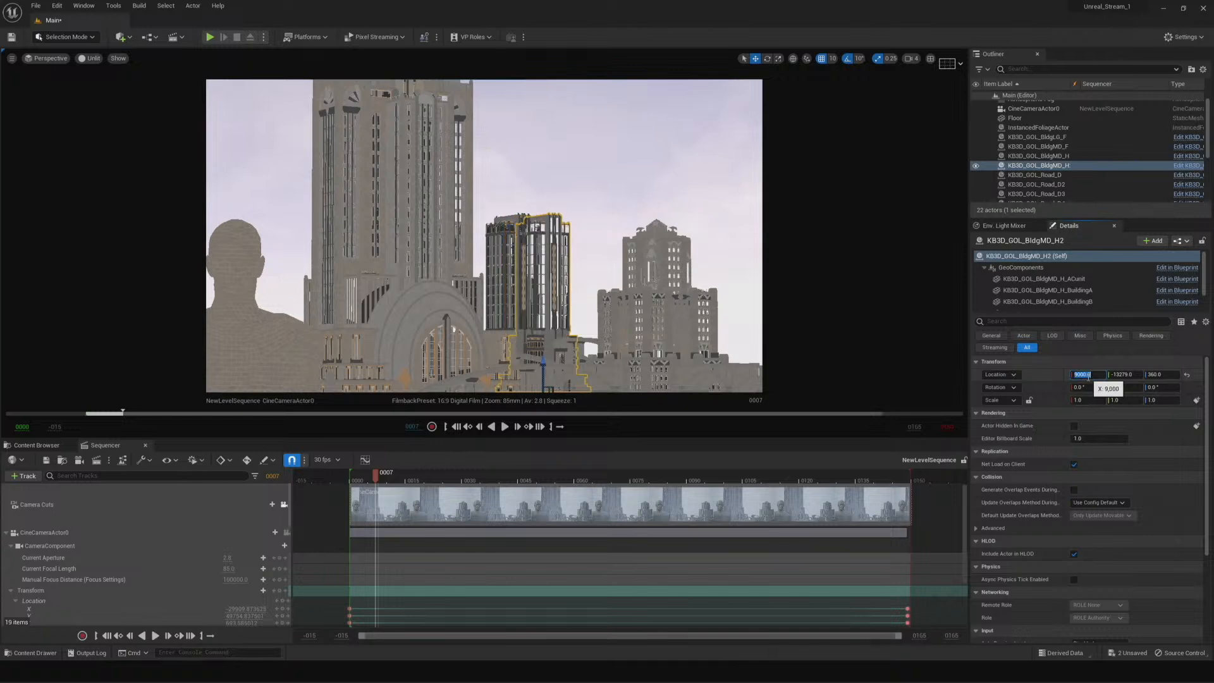
type("10000")
key("Return")
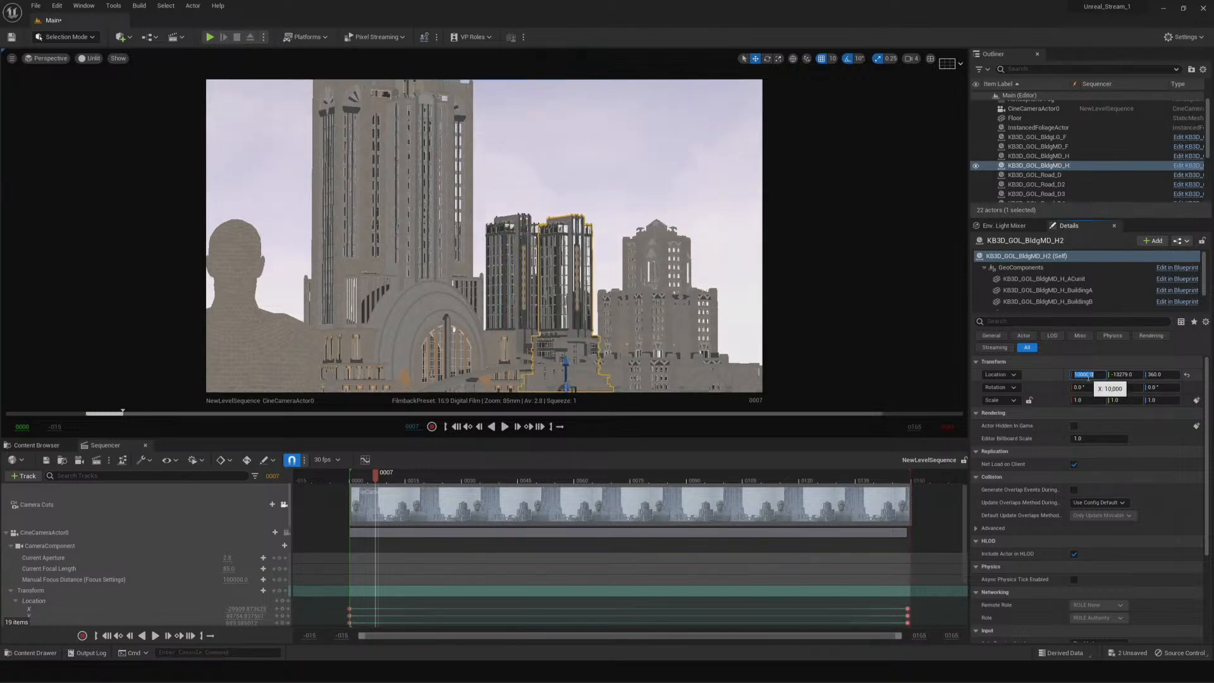
type("12000")
key("Return")
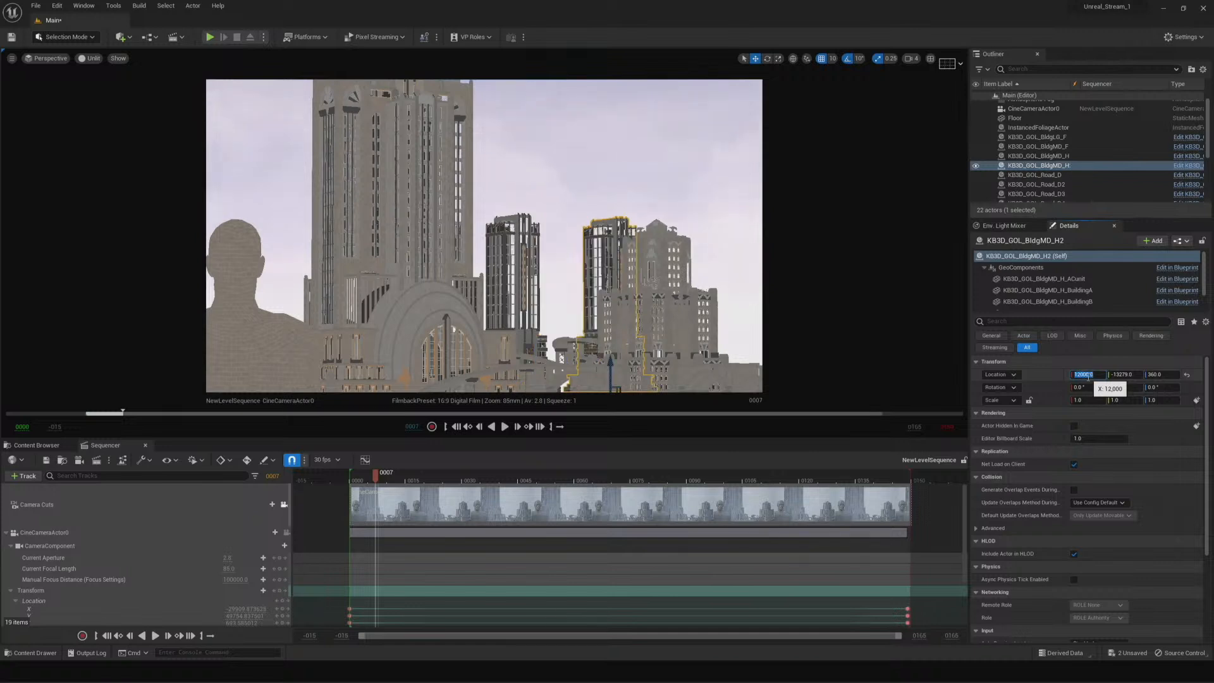
type("11500")
key("Return")
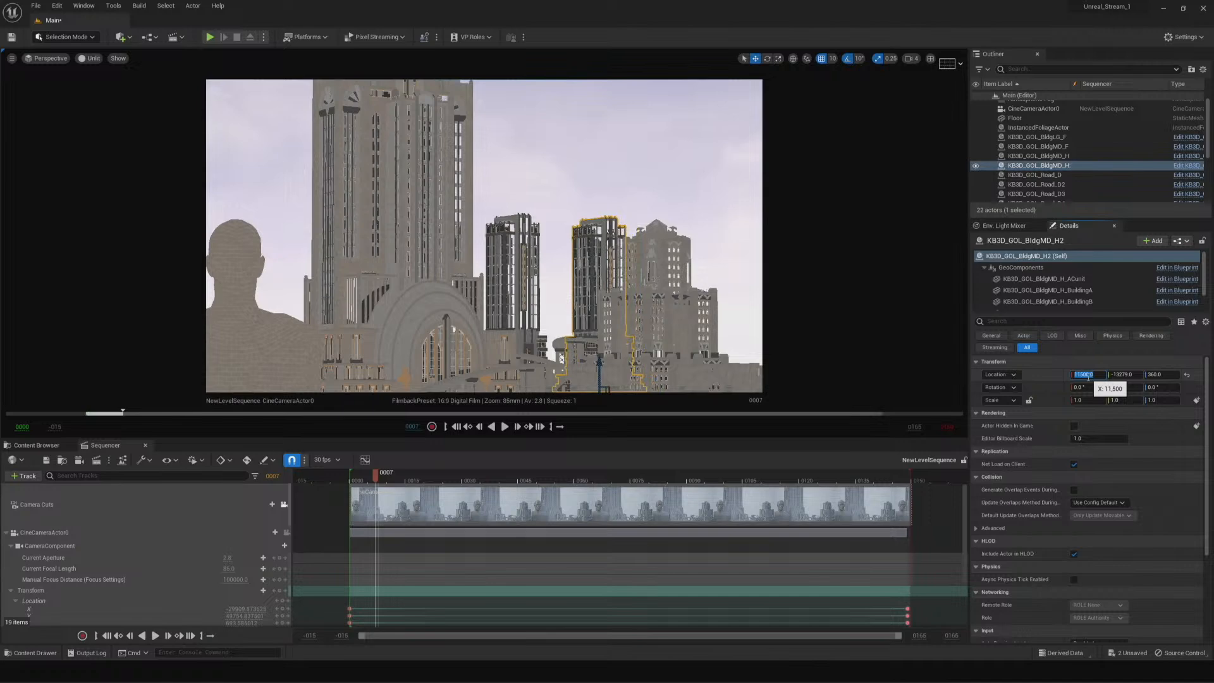
type("1100")
key("Return")
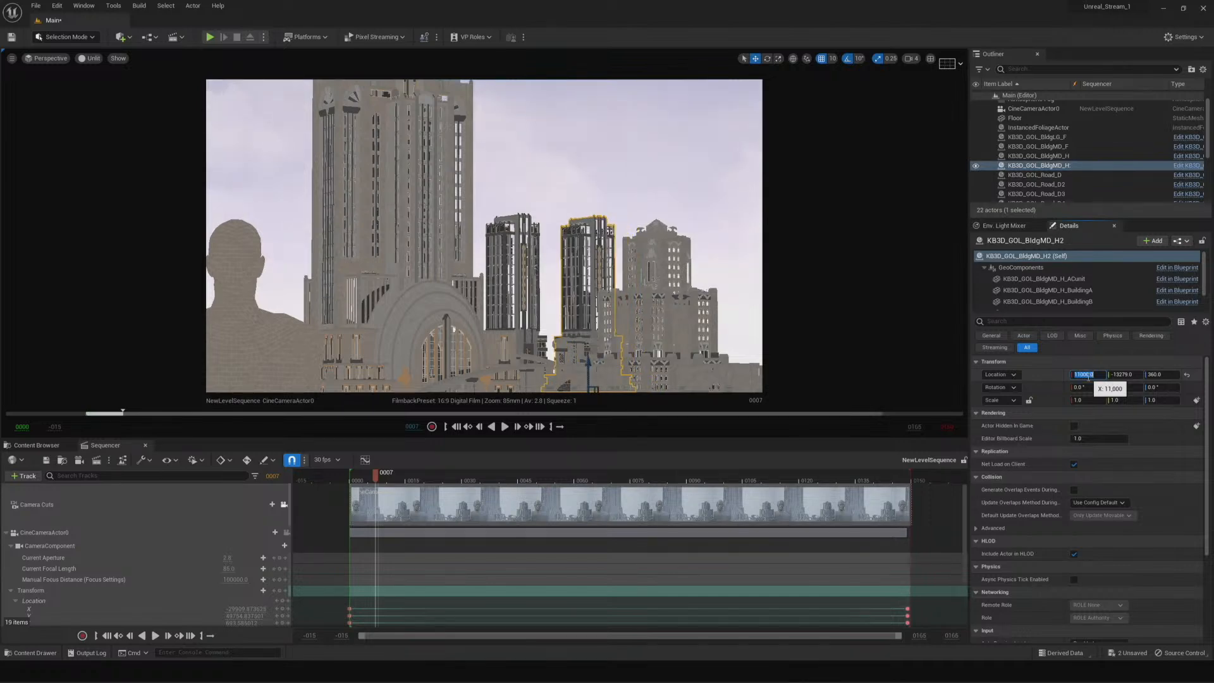
Scale the building copy uniformly to 2.0 and set its X location to 13000
left_click(1196, 401)
left_click(1029, 399)
left_click(1089, 400)
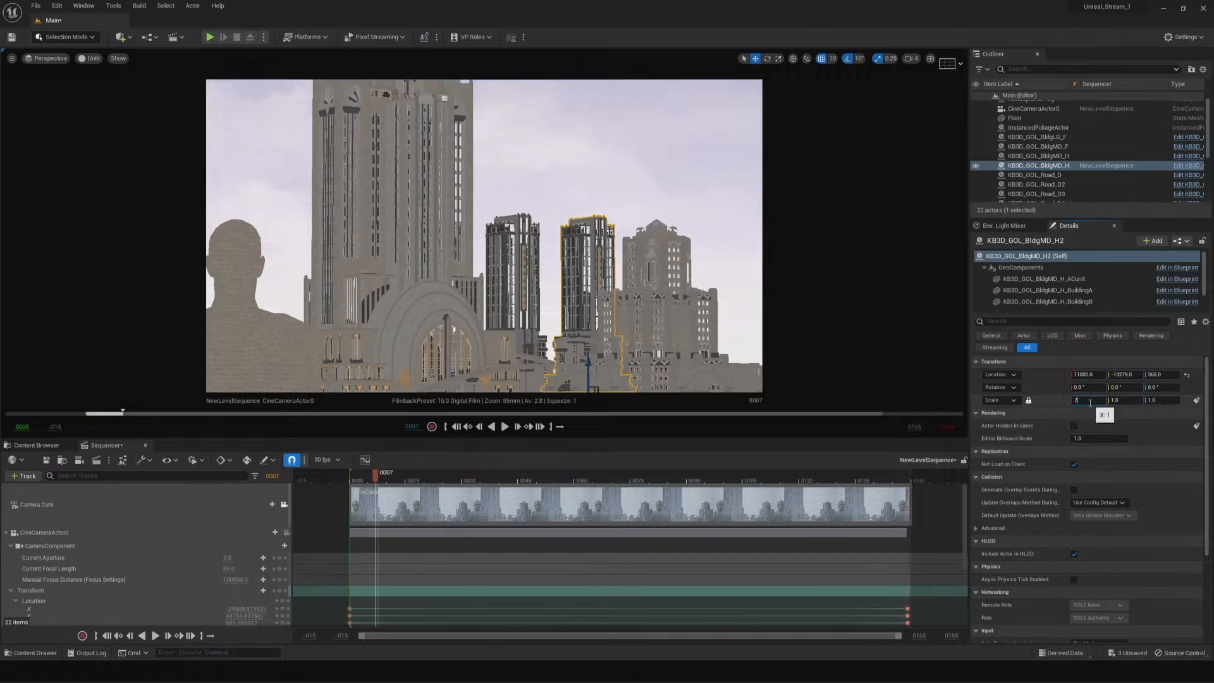
key("Tab")
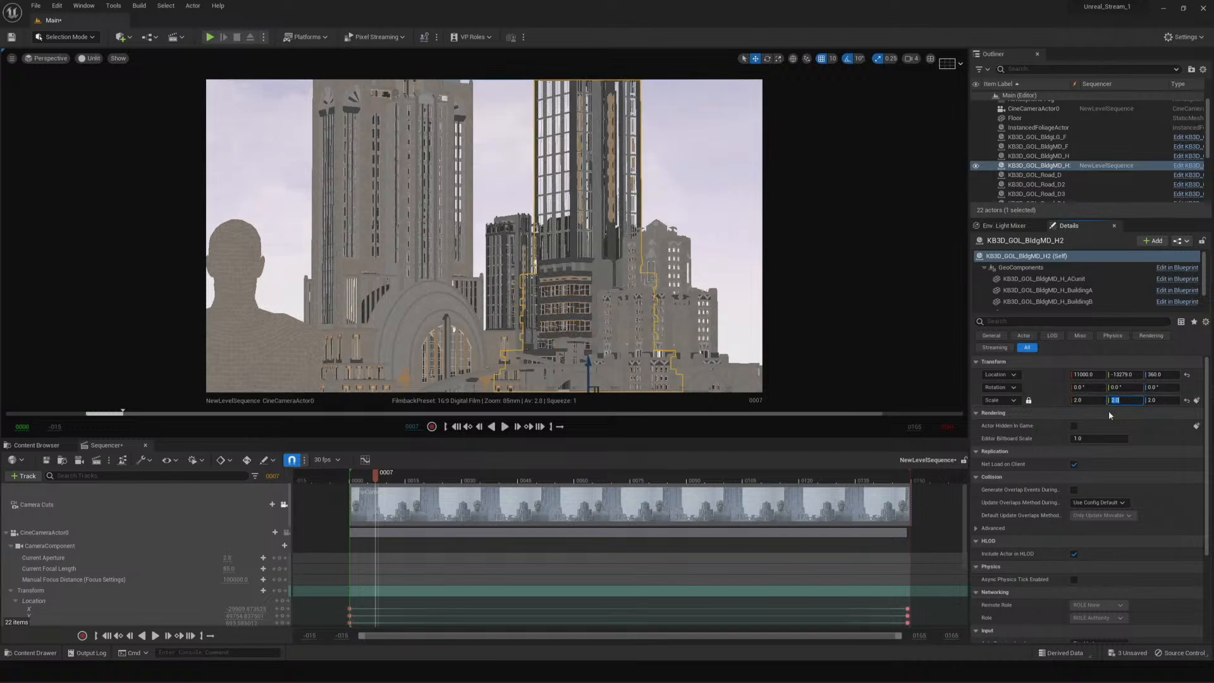
left_click(1085, 375)
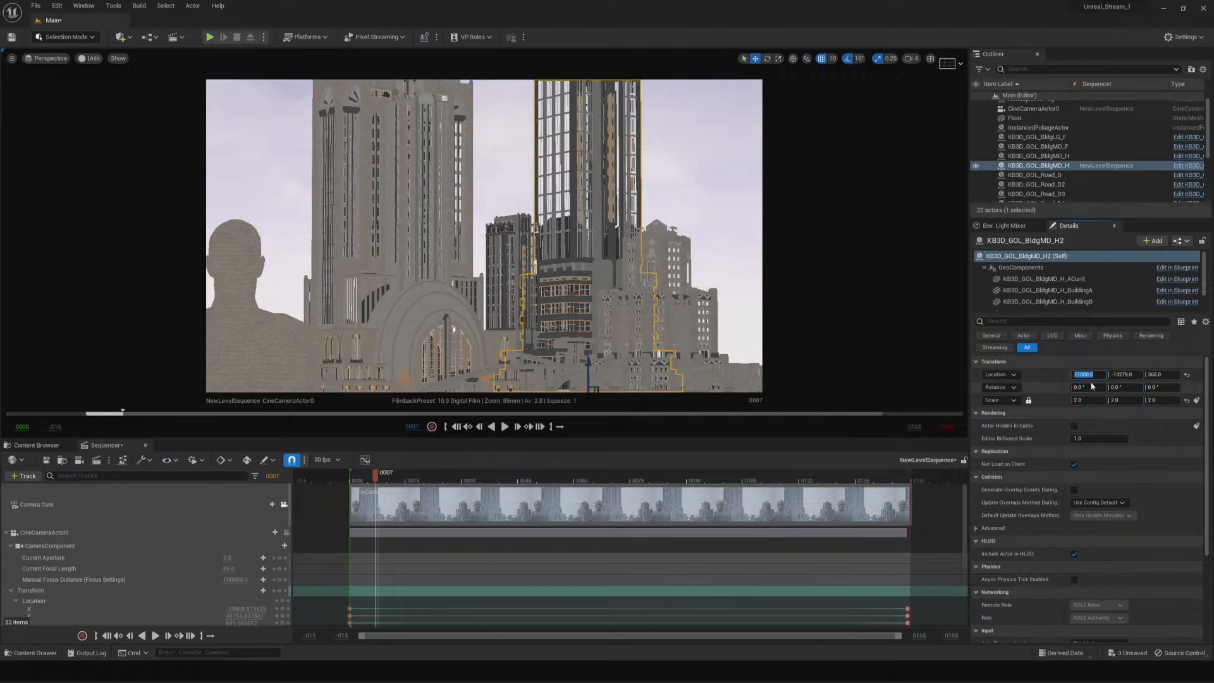
key("Return")
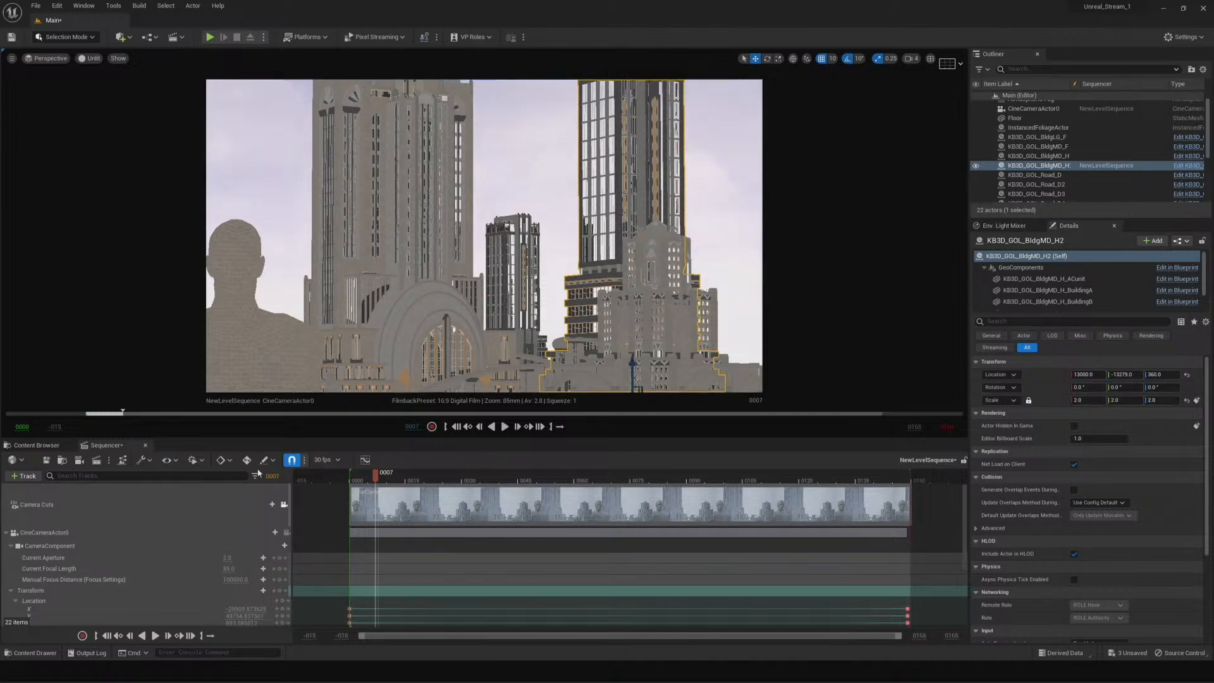
Leave the camera shot for the default viewport and move the KB3D_GOL_BldgMD_H2 building to about X 14080, Z -780
left_click(48, 61)
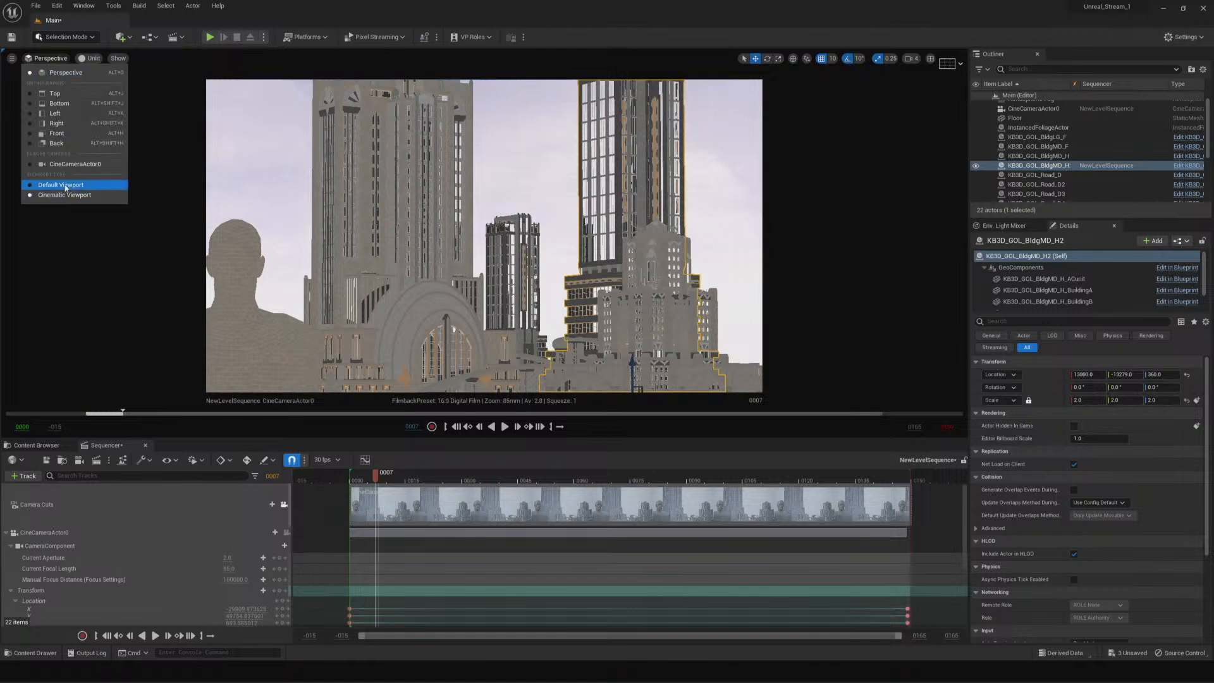
left_click(65, 184)
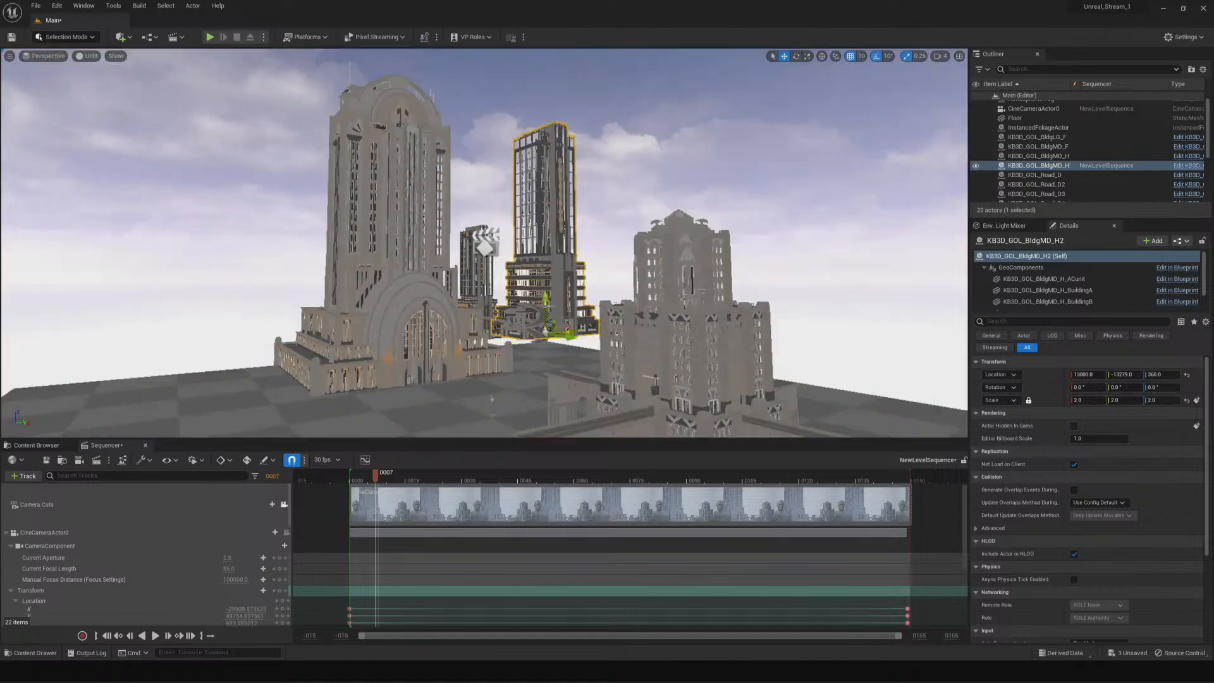
left_click_drag(544, 301, 582, 349)
Place the KB3D_GOL_BldgLG_C building asset in the level beside the statue, at about X -6320, Y -15090
left_click(36, 445)
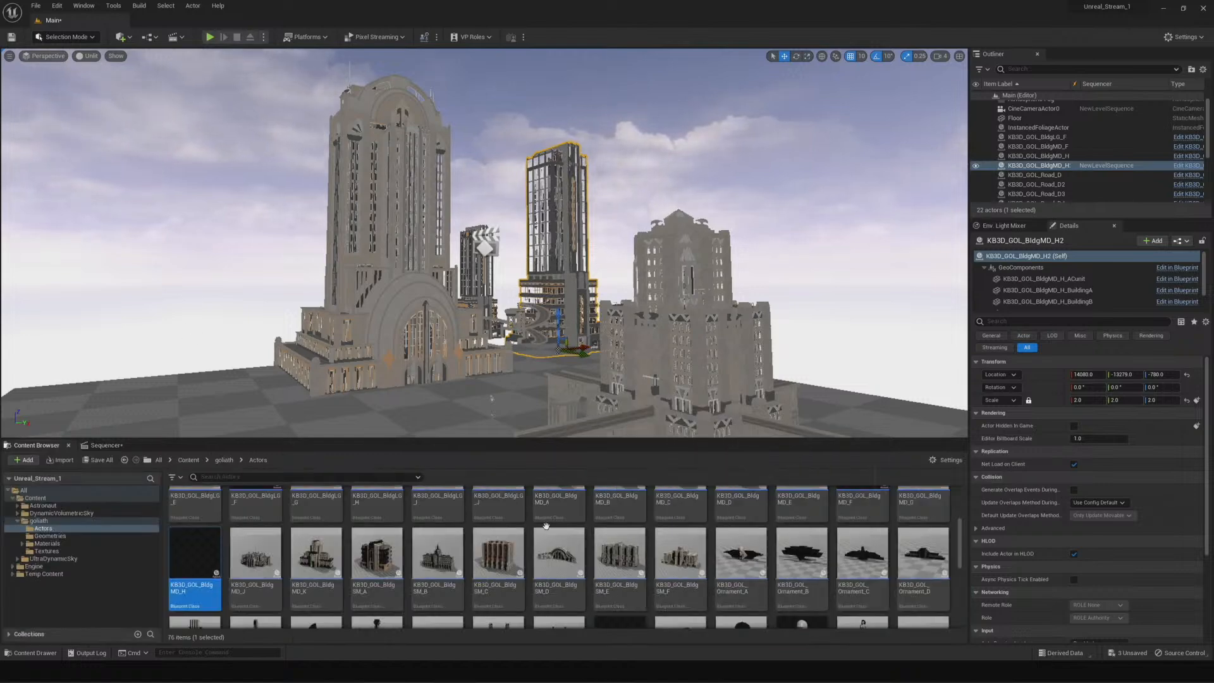
scroll(607, 544, "up", 2)
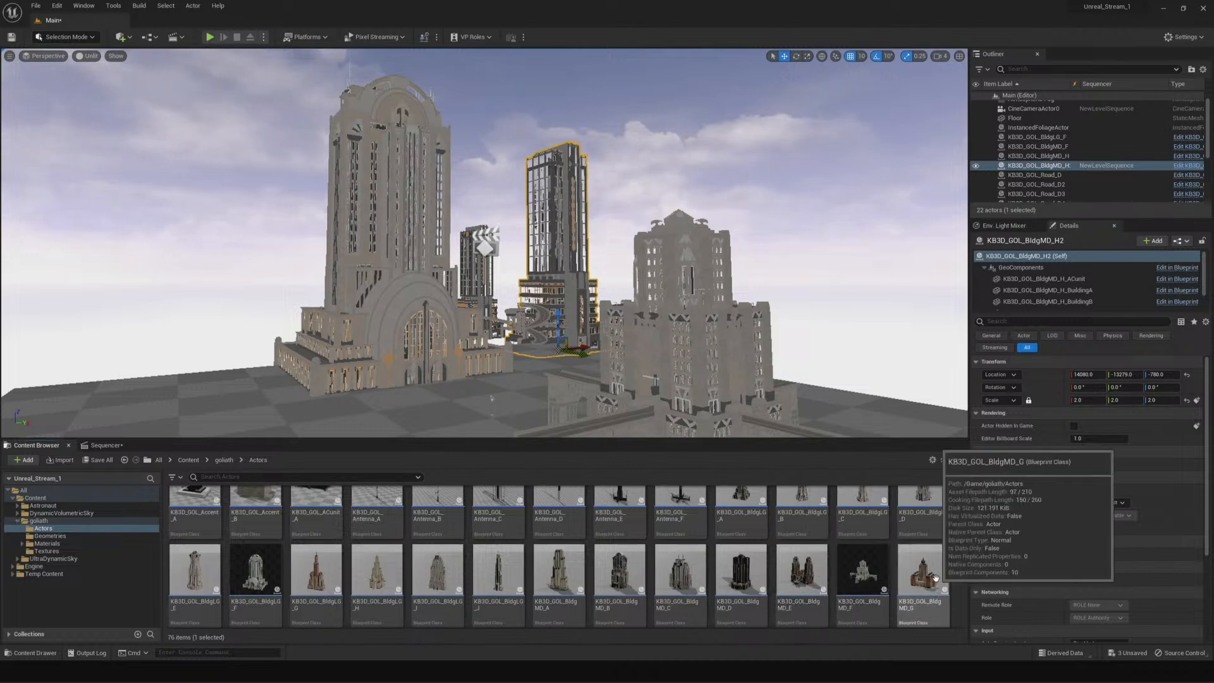
scroll(911, 579, "up", 1)
left_click_drag(878, 523, 228, 233)
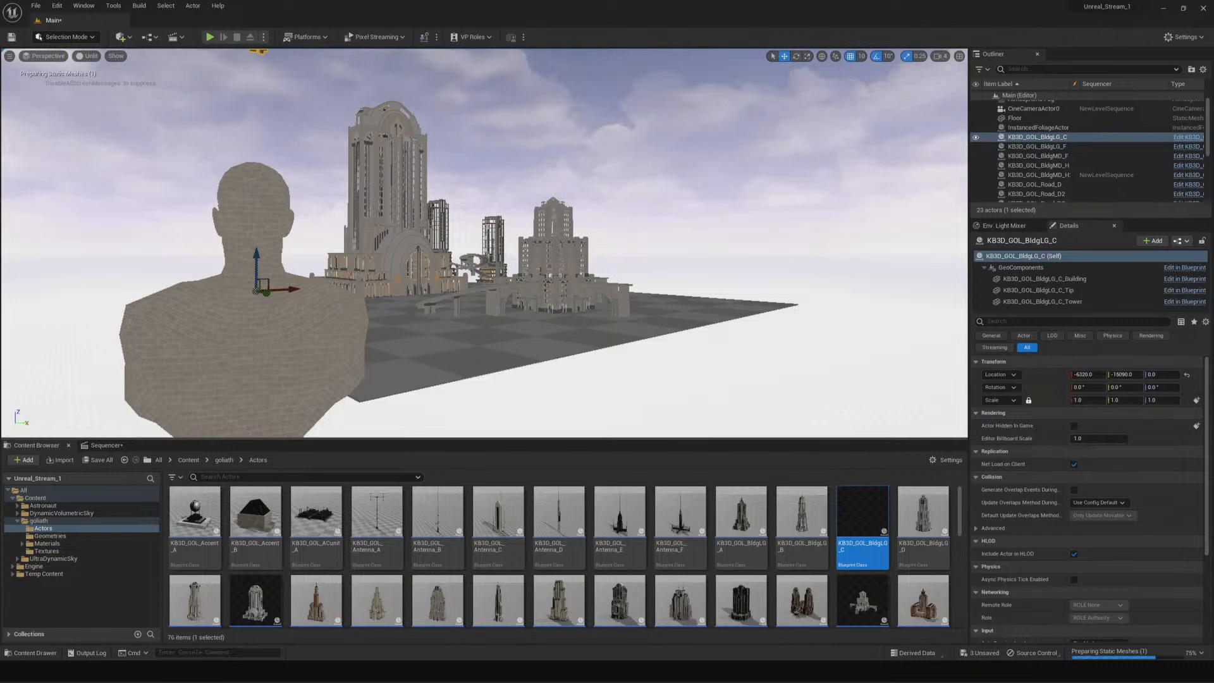
right_click_drag(292, 249, 268, 240)
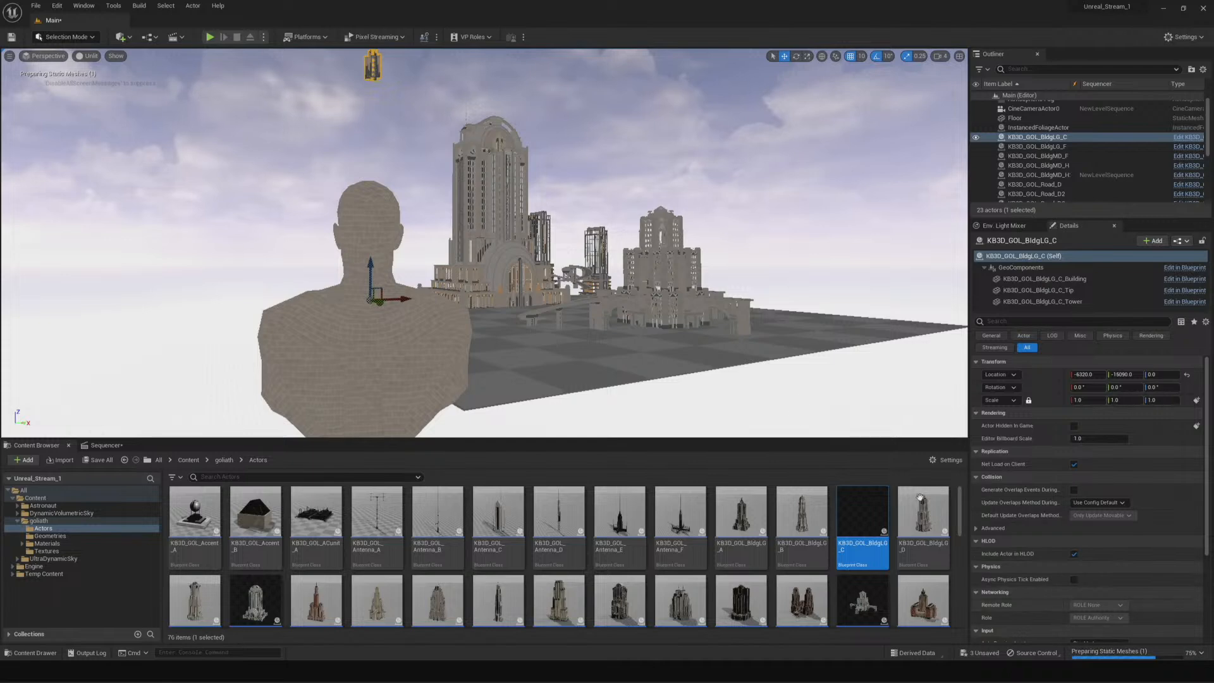
right_click_drag(511, 325, 492, 309)
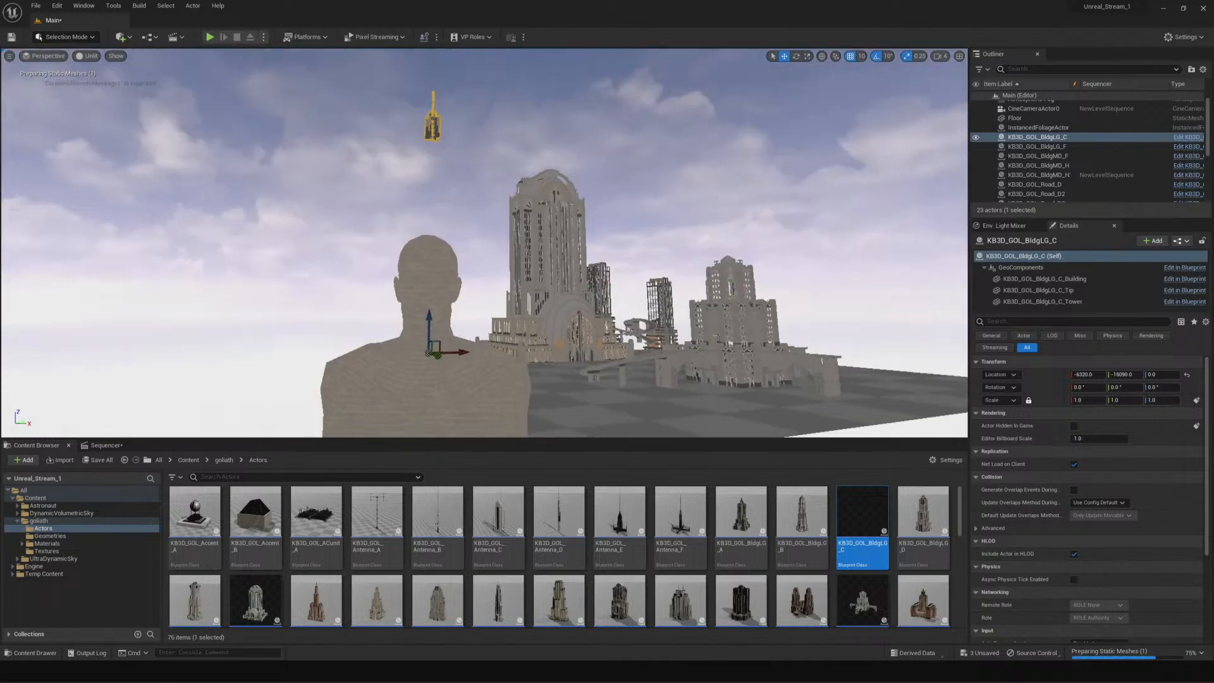
Return to the sequence's camera shot and display it in Lit mode at frame 7
left_click(107, 445)
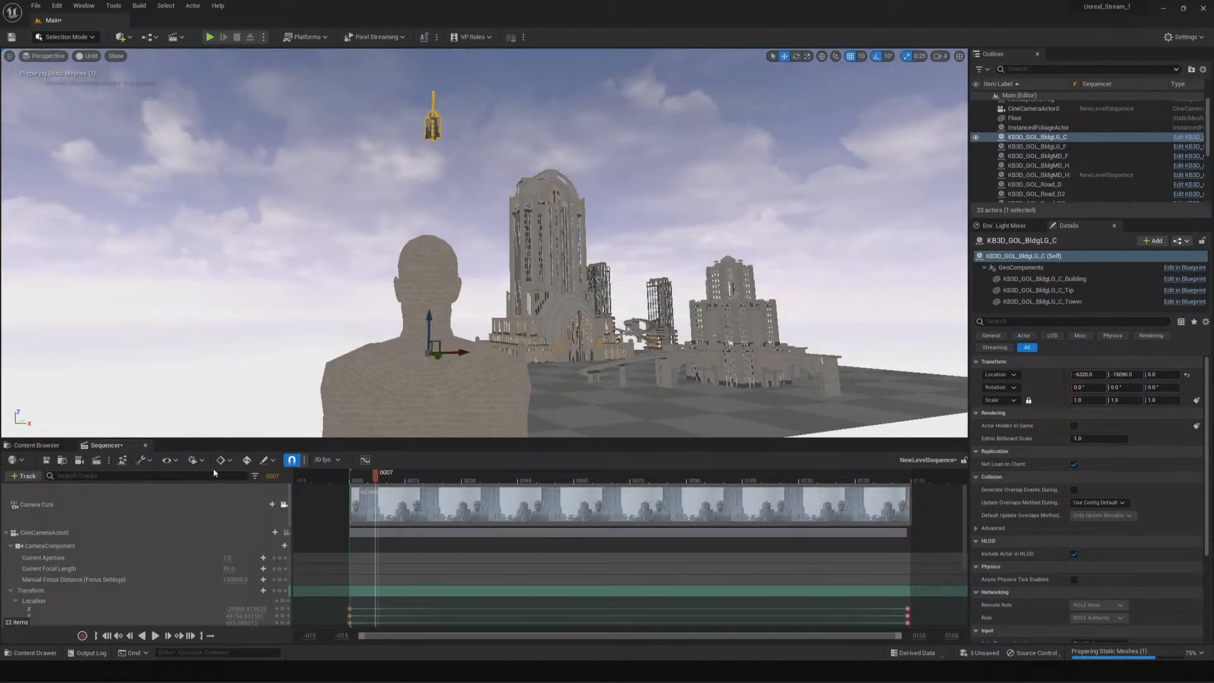
left_click(284, 505)
left_click(89, 55)
left_click(98, 82)
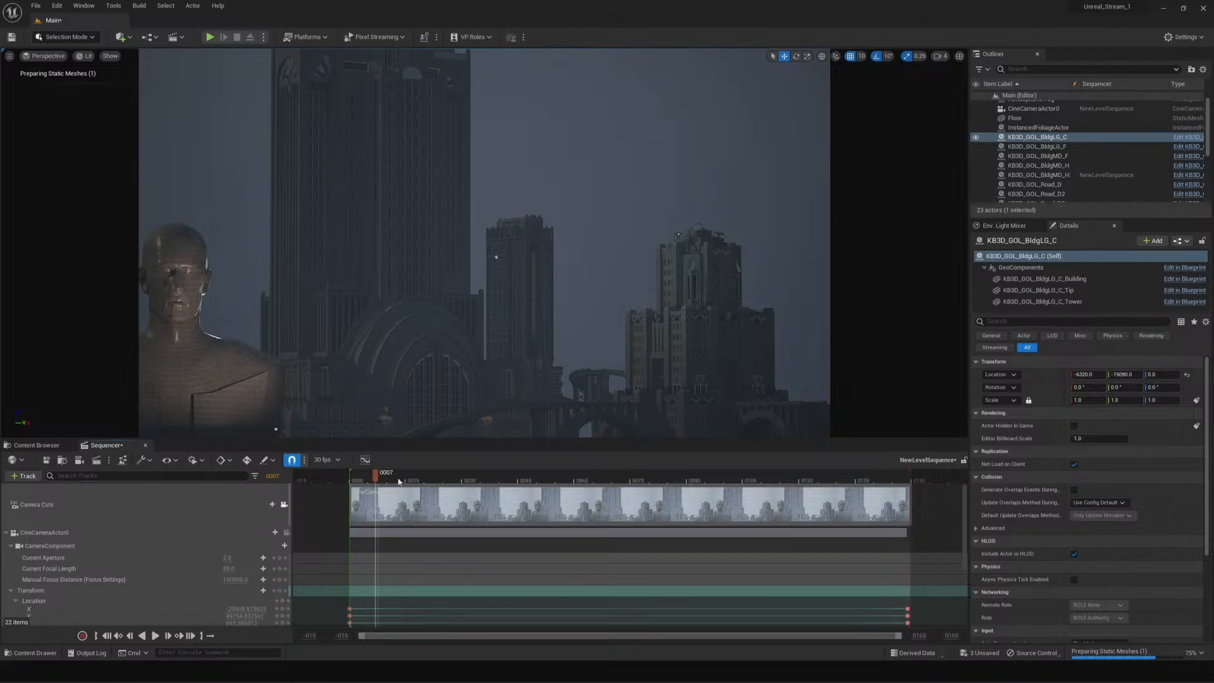
left_click_drag(378, 481, 375, 523)
Place the KB3D_GOL_Accent_A asset at the base of the shot and shift its Y location to about 2224
left_click(32, 446)
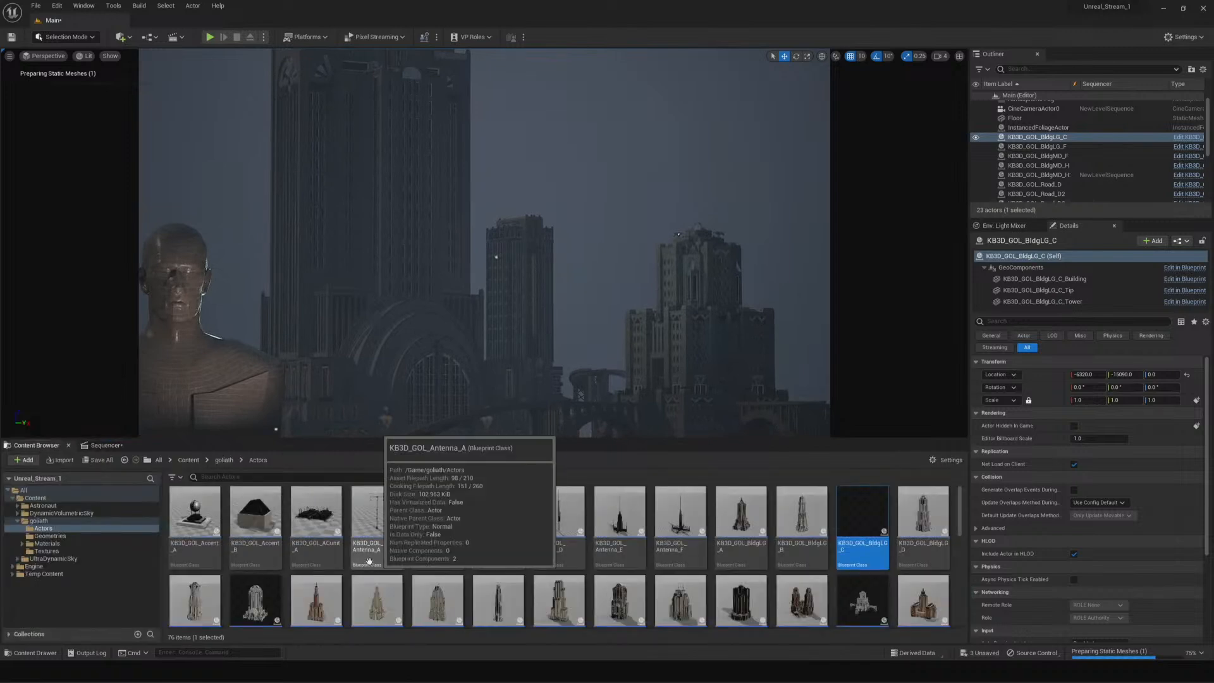
left_click(202, 520)
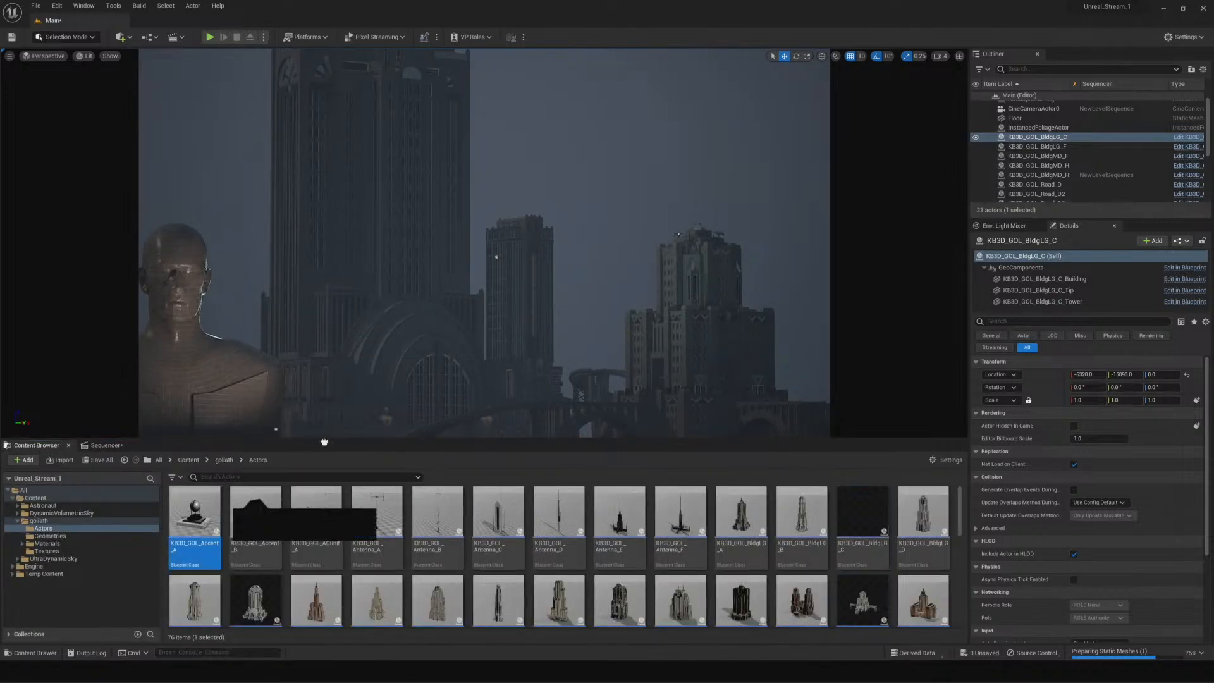
mouse_move(342, 429)
left_mouse_down()
mouse_move(458, 436)
mouse_move(345, 437)
left_mouse_up()
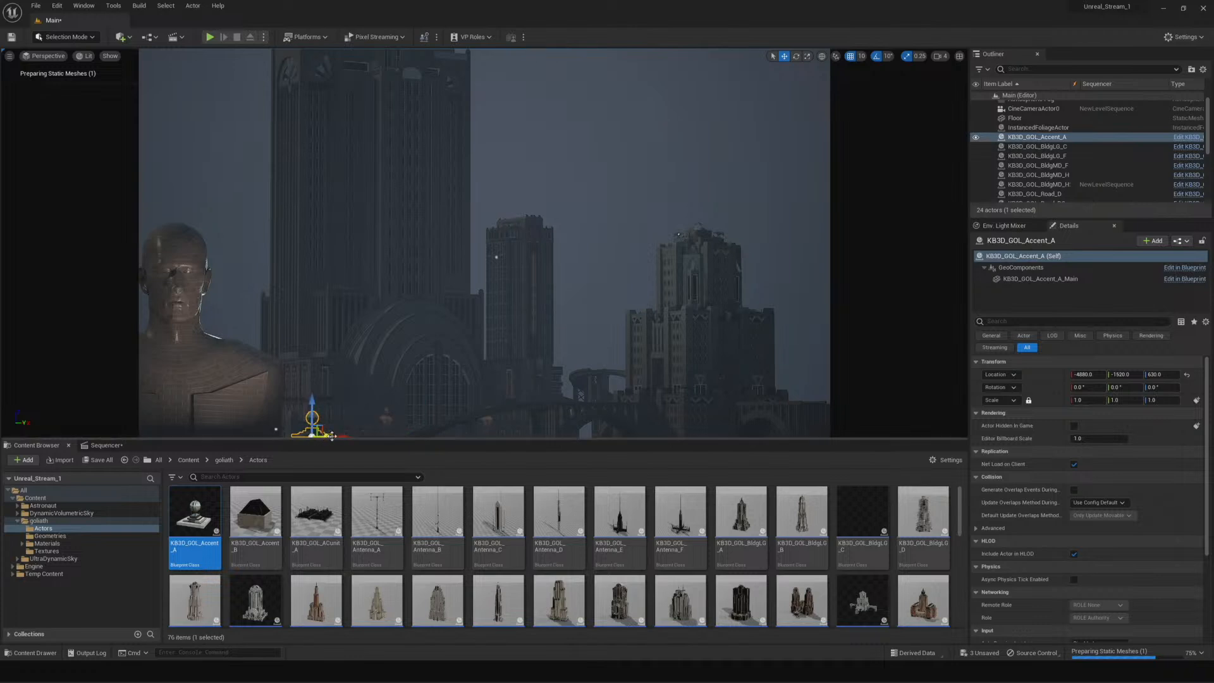
left_click_drag(1127, 376, 1212, 375)
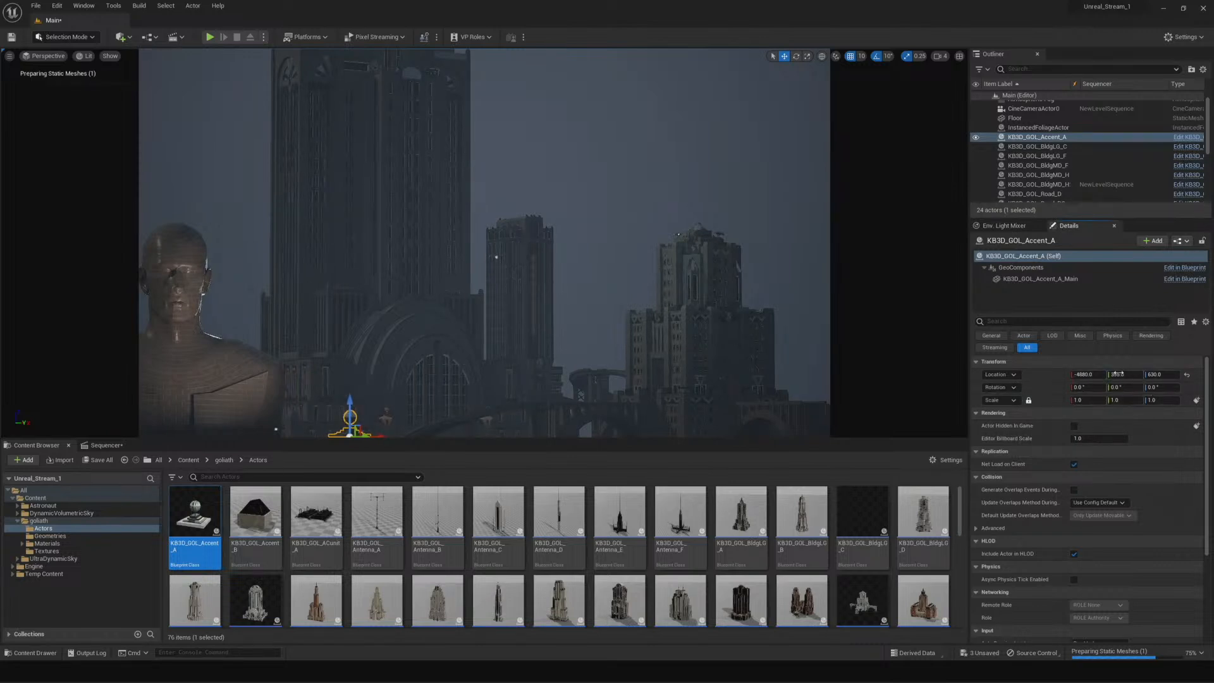
left_click_drag(1126, 375, 1183, 376)
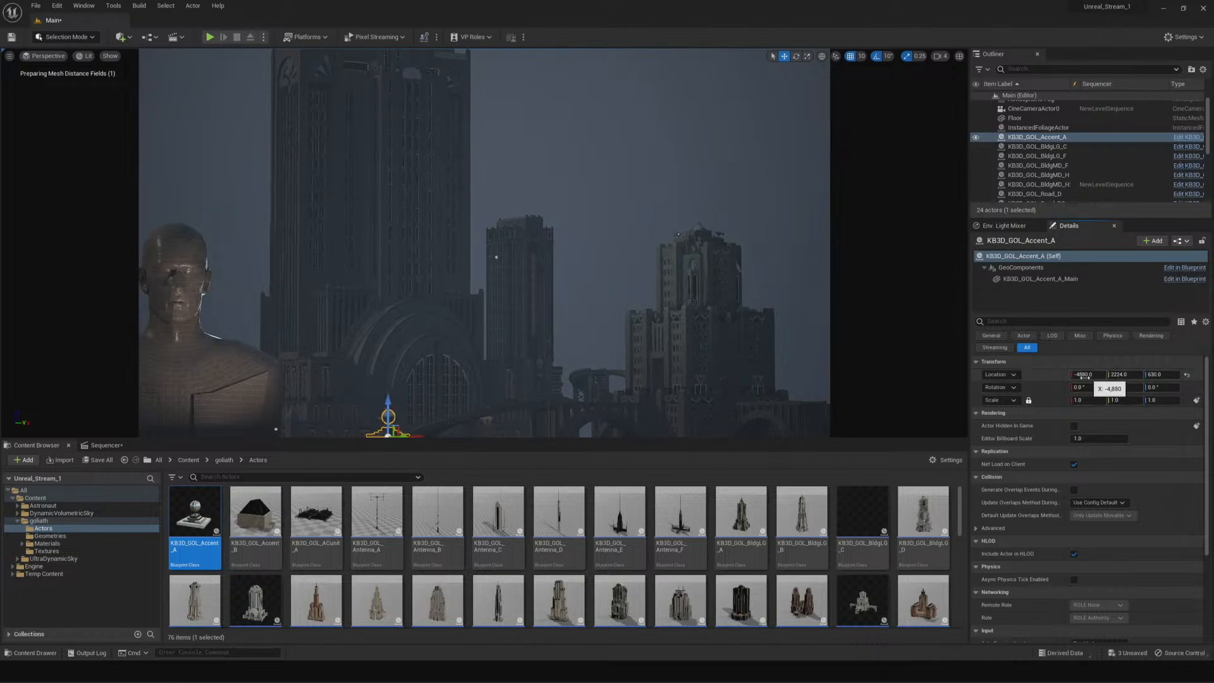
Scale the KB3D_GOL_Accent_A object uniformly to 2.0 and move it to an X location of about -6240
left_click(1090, 401)
type("2")
key("Return")
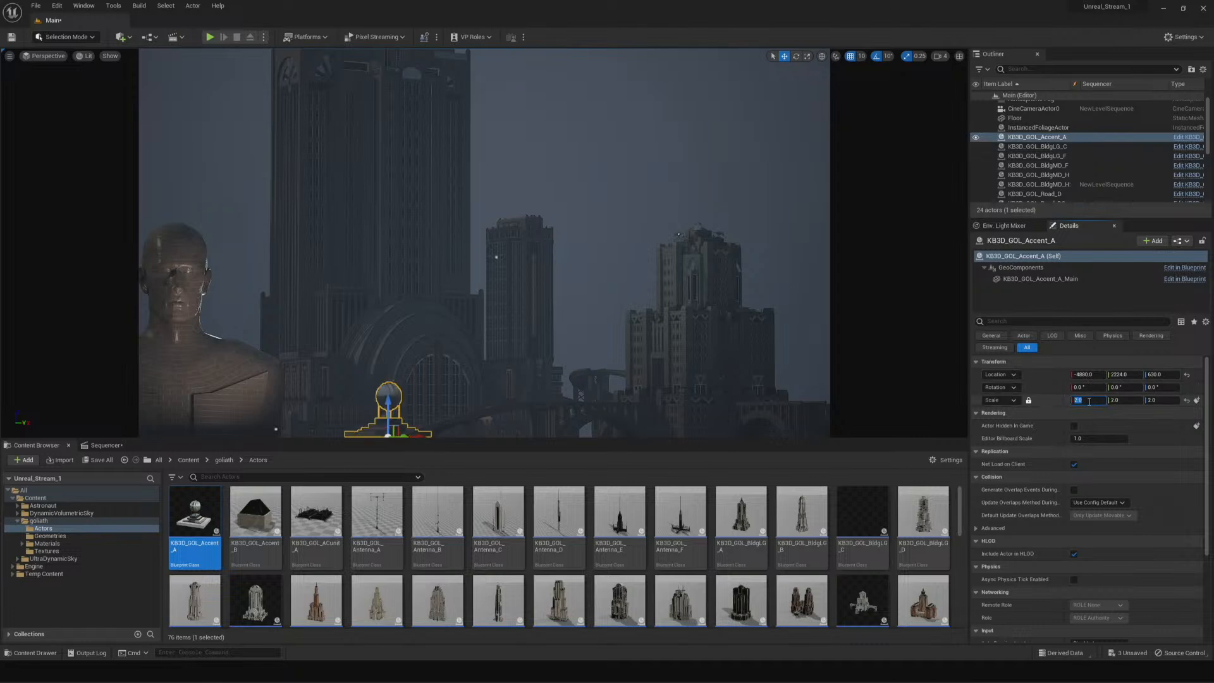
left_click_drag(414, 435, 332, 420)
Scale the accent object uniformly to 4.0 and lower it to a Z location of about -100
left_click(1083, 401)
type("4")
key("Return")
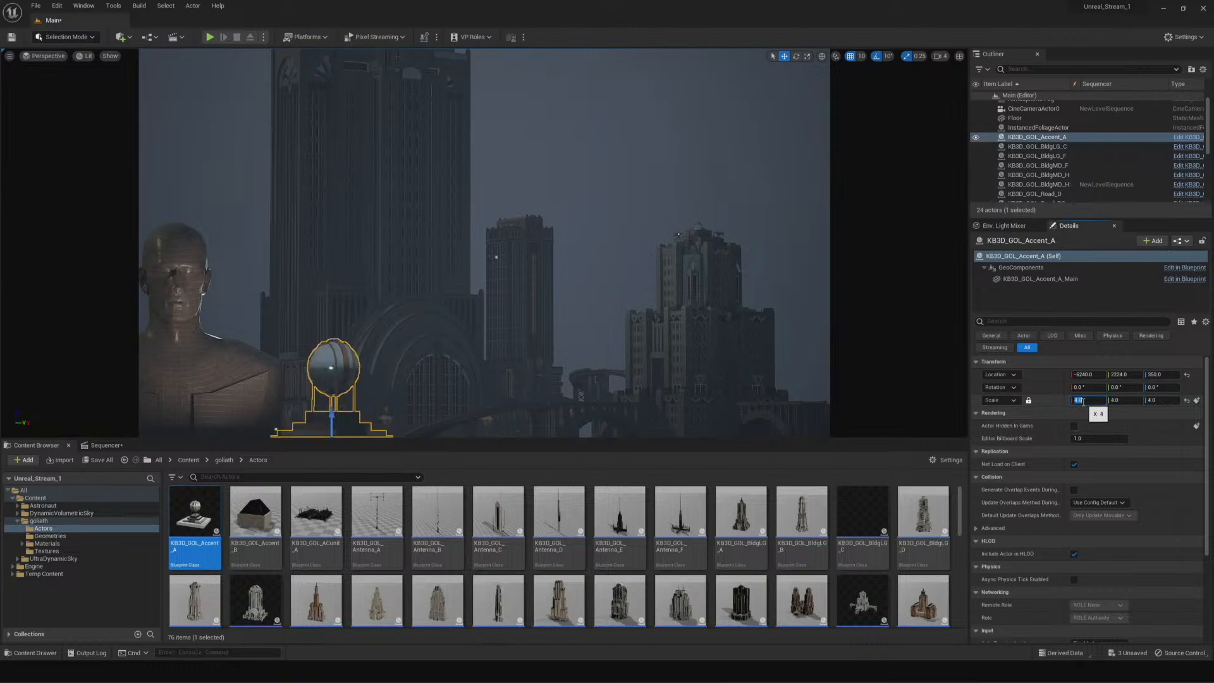
left_click_drag(331, 417, 332, 440)
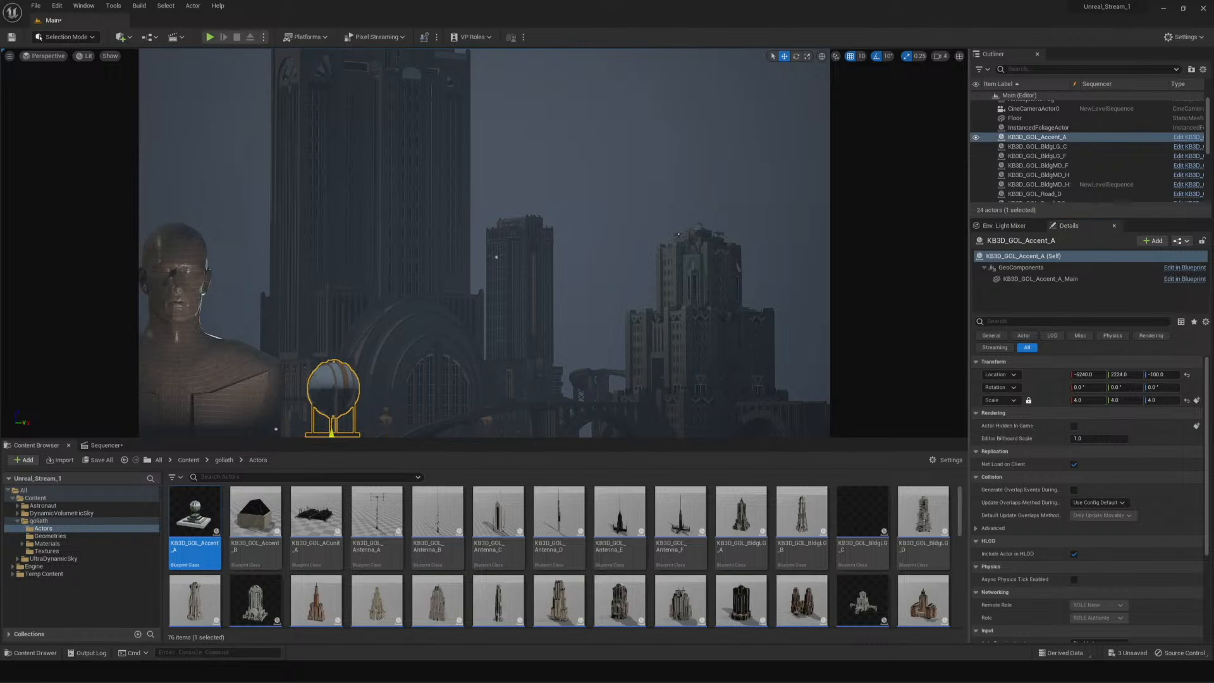
left_click(637, 144)
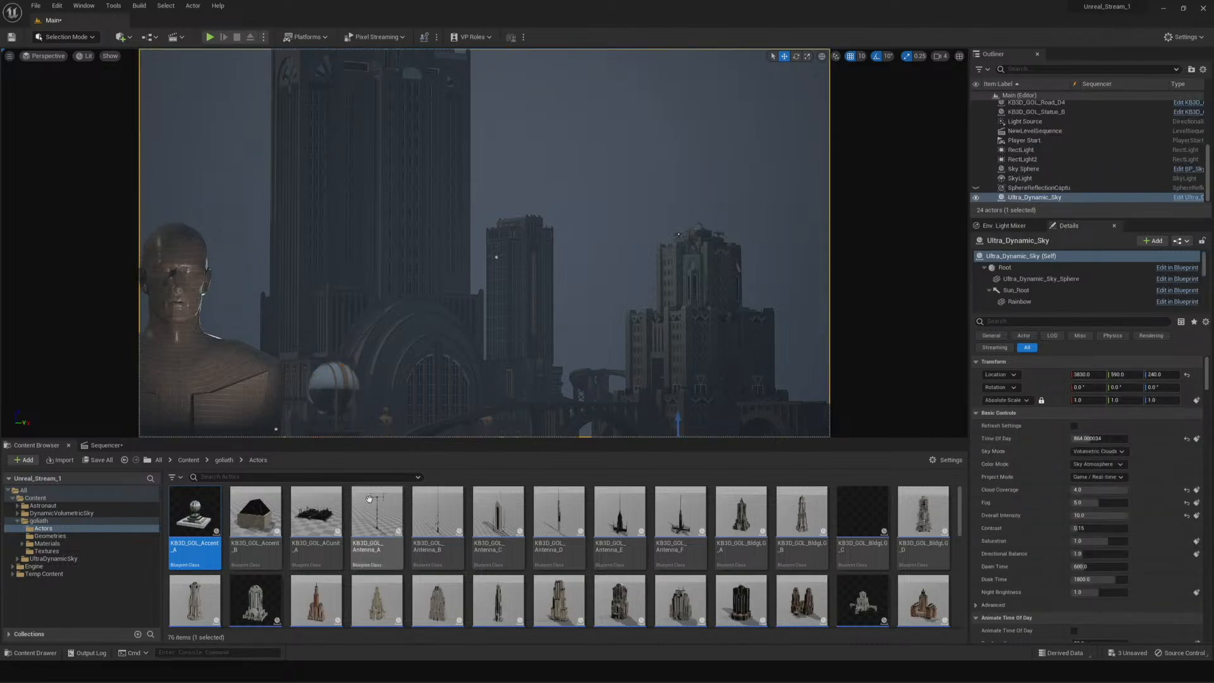
Go to frame 96 of the sequence and shift the KB3D_GOL_BldgLG_C building to an X location of about -4933
left_click(111, 445)
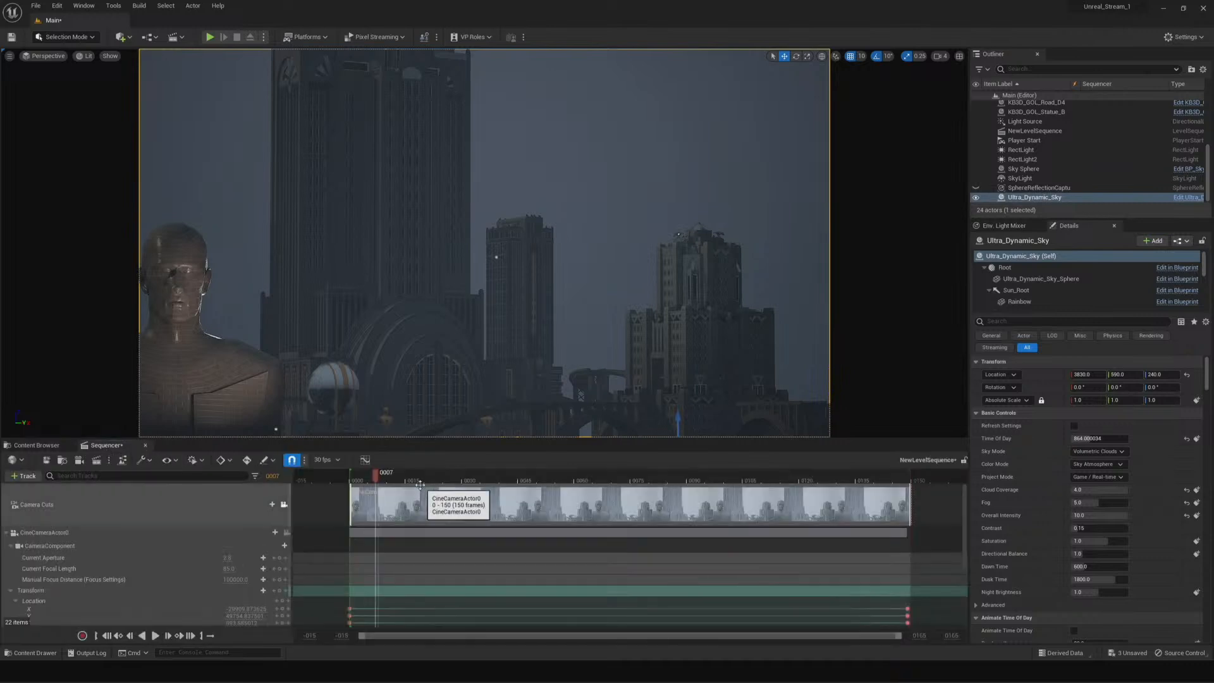
left_click_drag(375, 475, 709, 490)
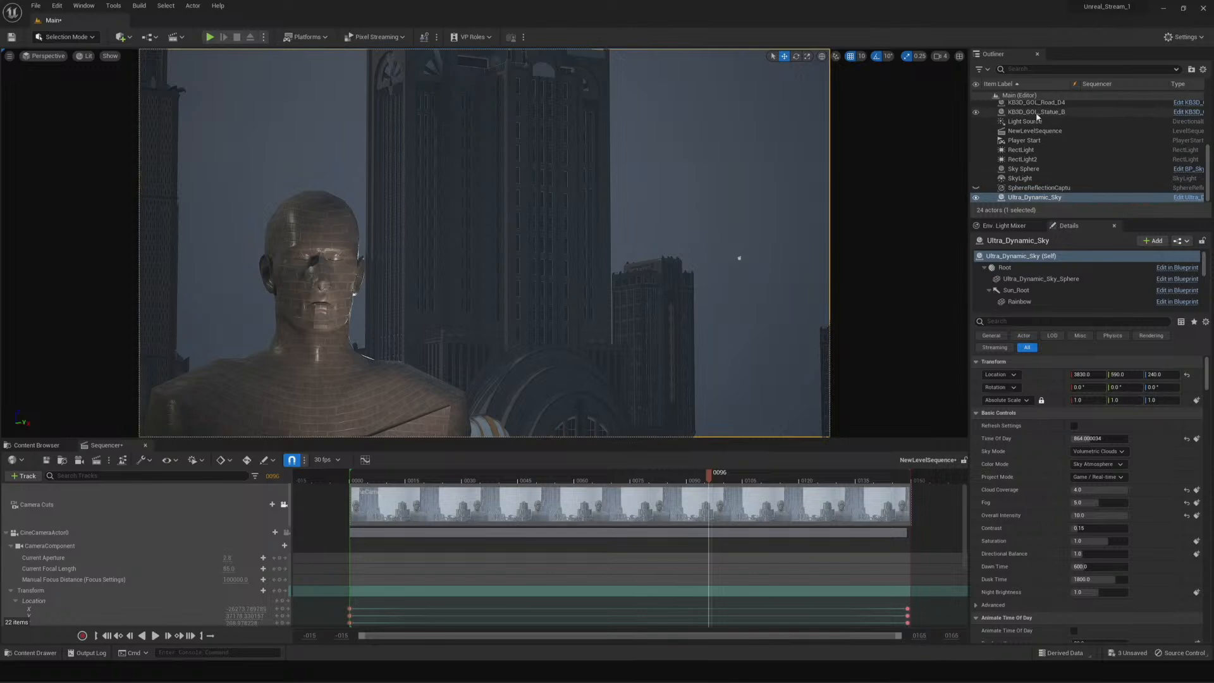
left_click(141, 273)
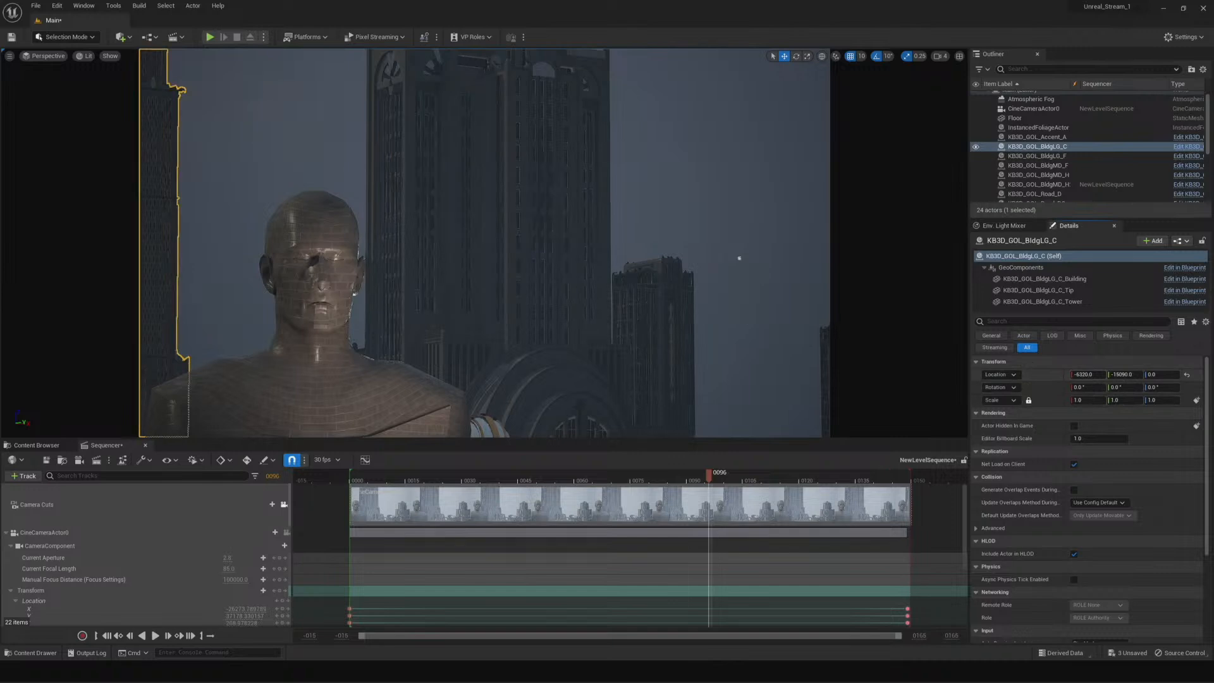
left_click_drag(1082, 374, 1093, 377)
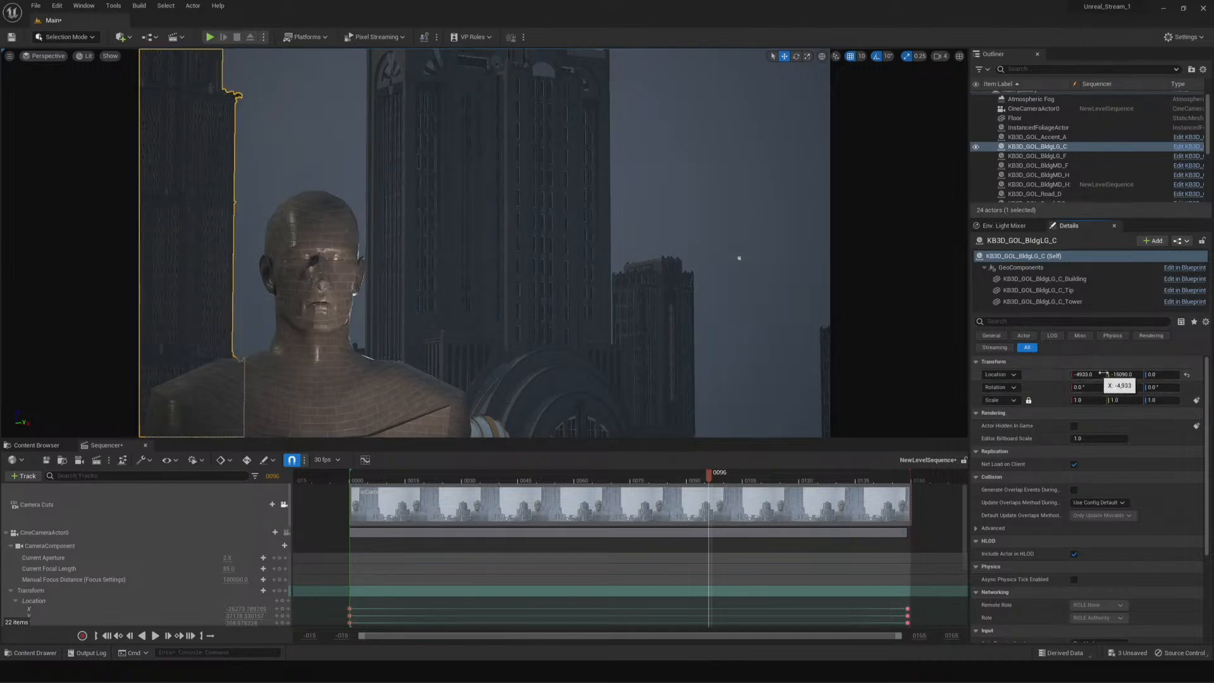
Try X locations of -4800, -4600 and -4000 for the KB3D_GOL_BldgLG_C building, and settle on about -2915
left_click(1081, 379)
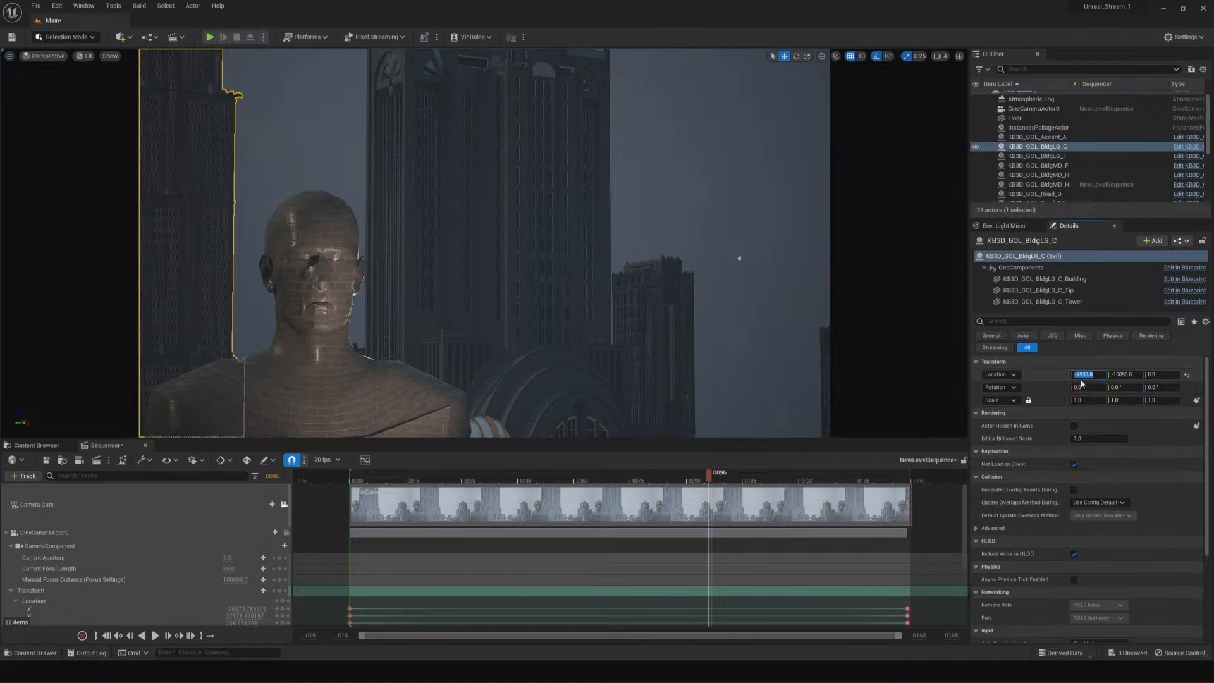
type("-4800")
key("Return")
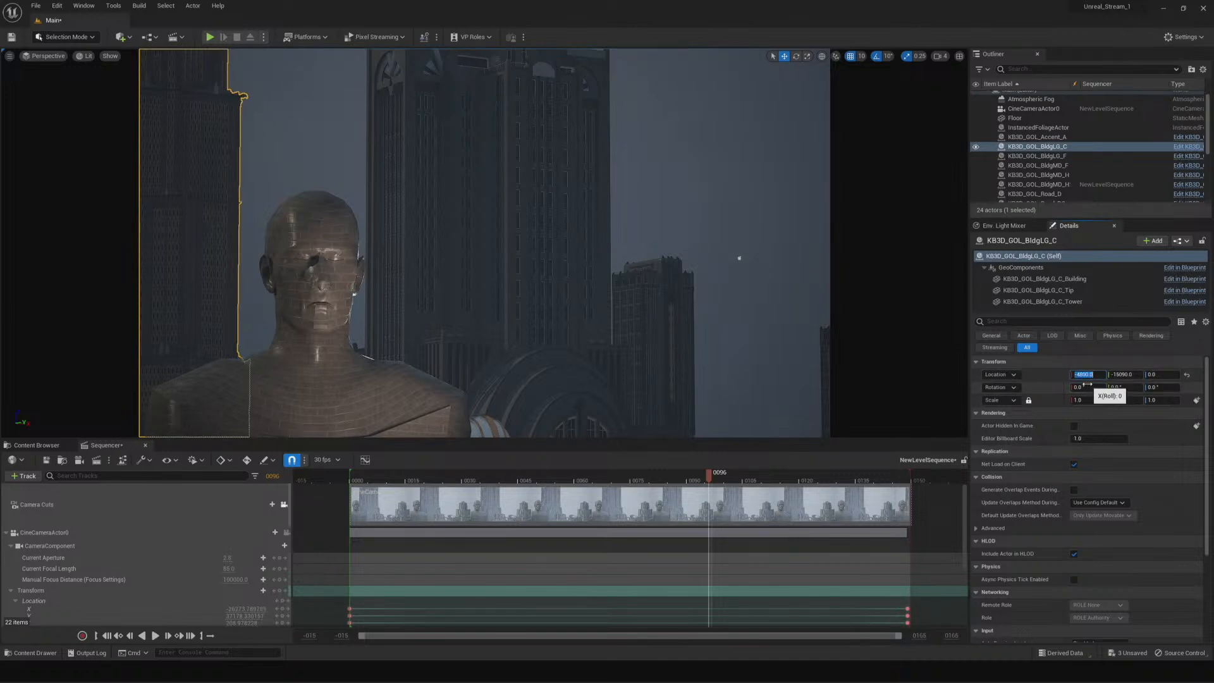
type("-4600")
key("Return")
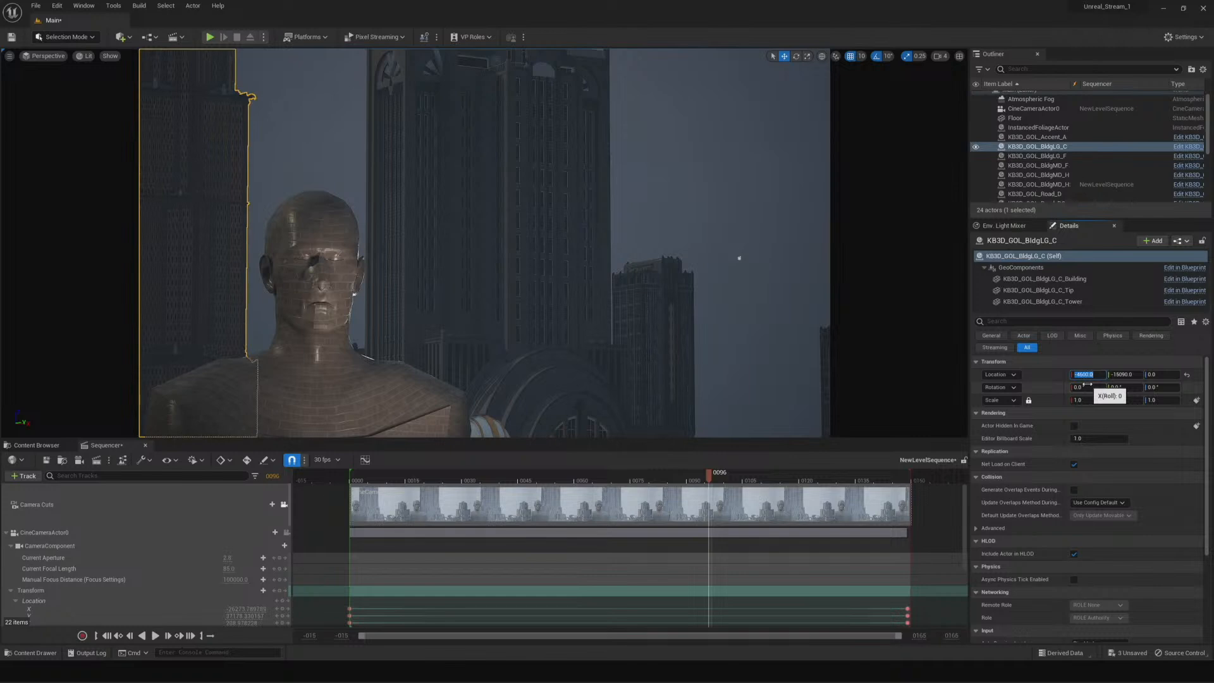
type("-4000")
key("Return")
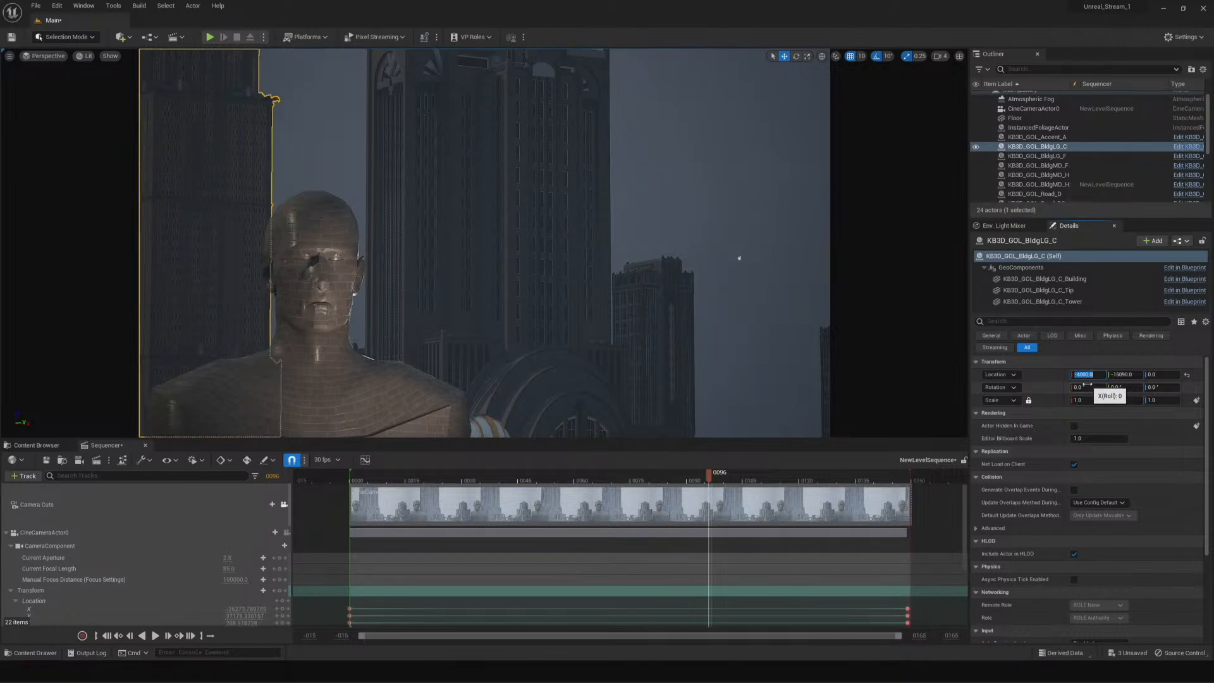
left_click(1119, 375)
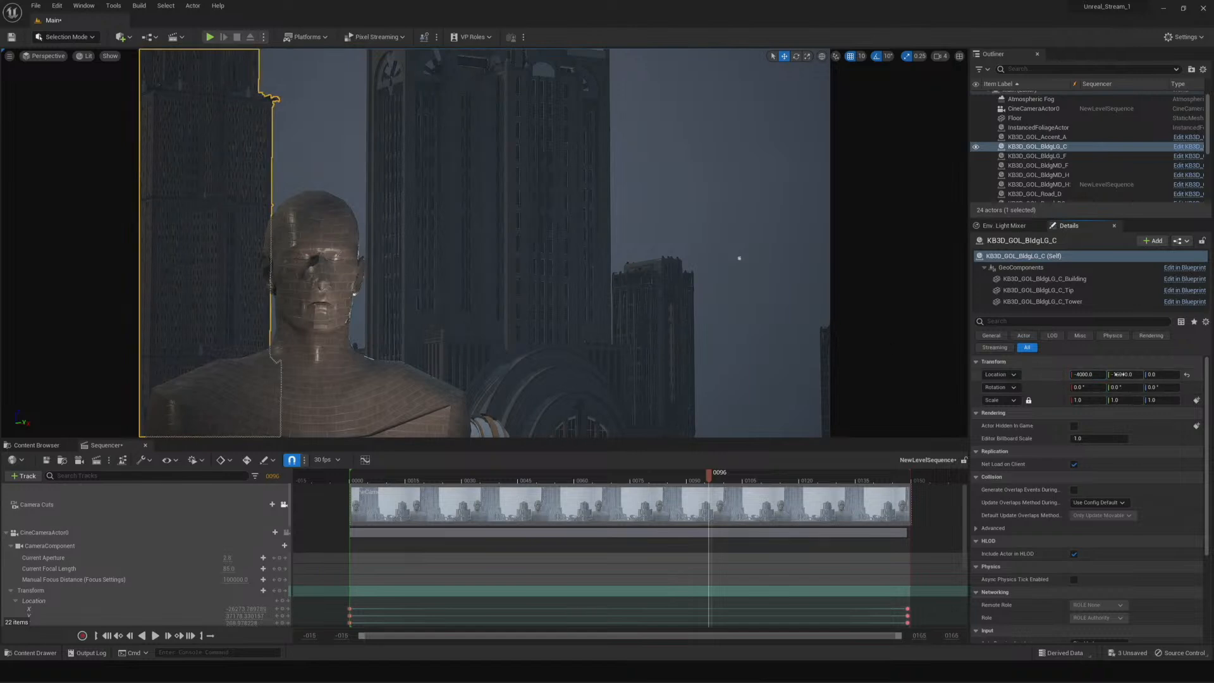
left_click(1086, 375)
left_click_drag(1085, 375, 1131, 380)
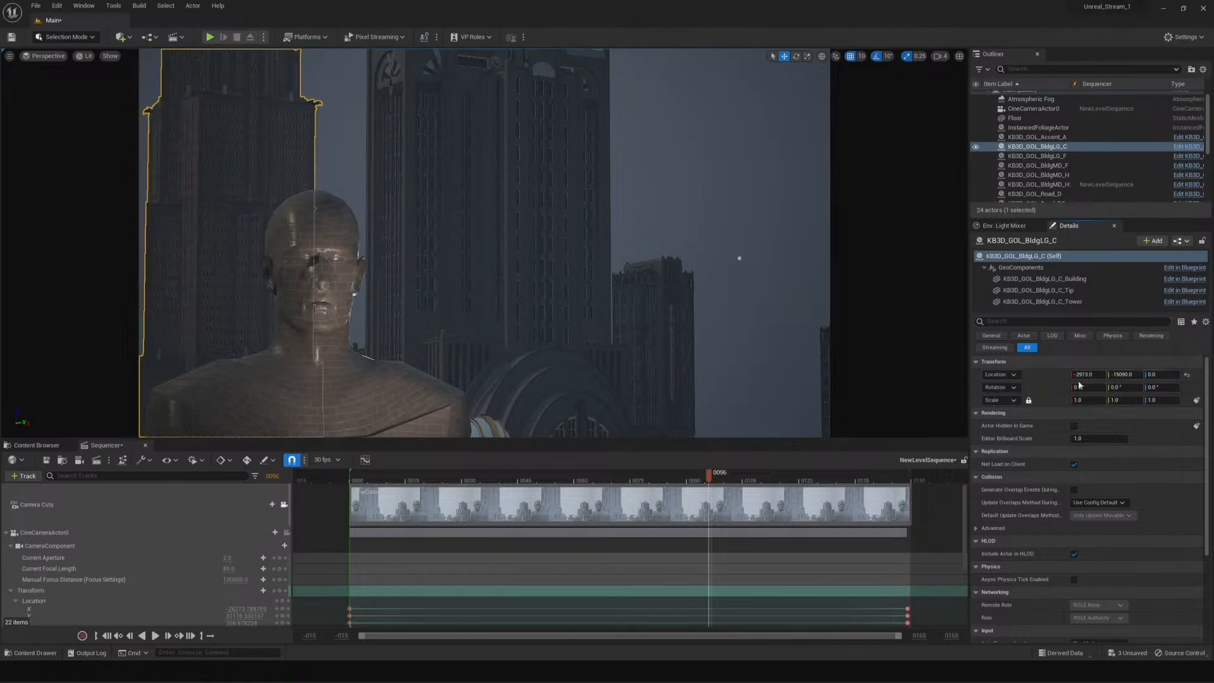
left_click(686, 204)
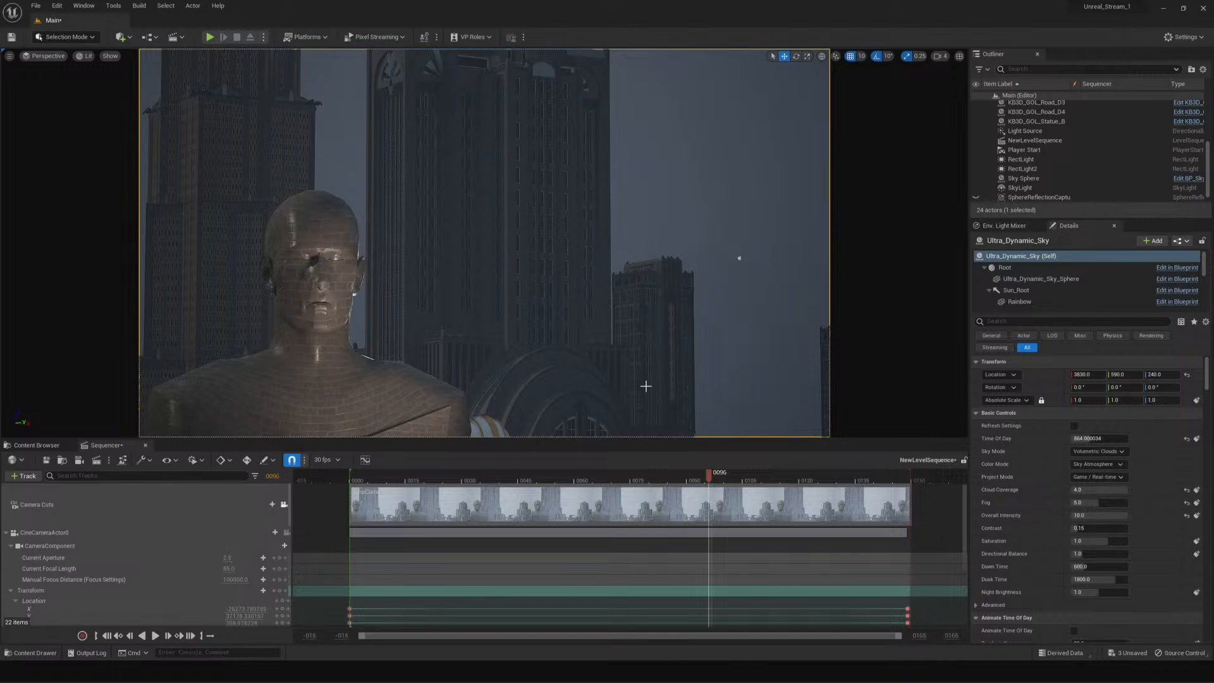
Go to frame 61 and scale the KB3D_GOL_BldgMD_H2 building copy uniformly to 3.0
left_click_drag(710, 478, 567, 482)
left_click_drag(510, 512, 580, 512)
left_click(746, 321)
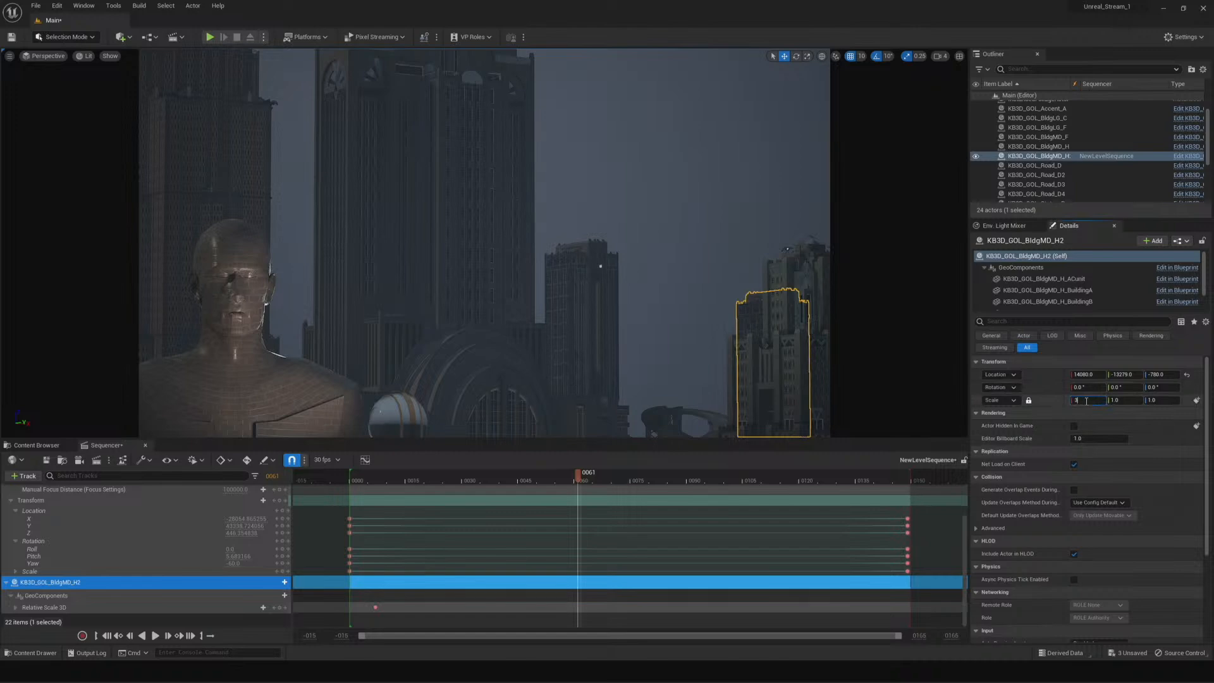
left_click(1087, 400)
type("3")
key("Return")
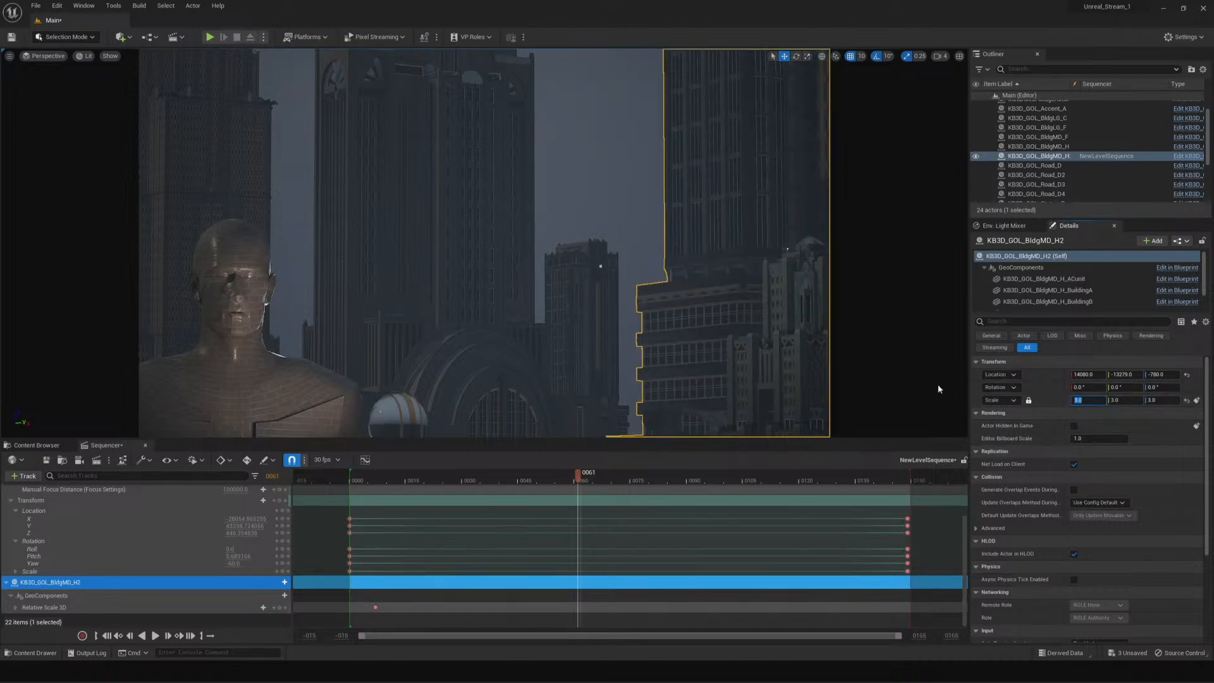
left_click(898, 402)
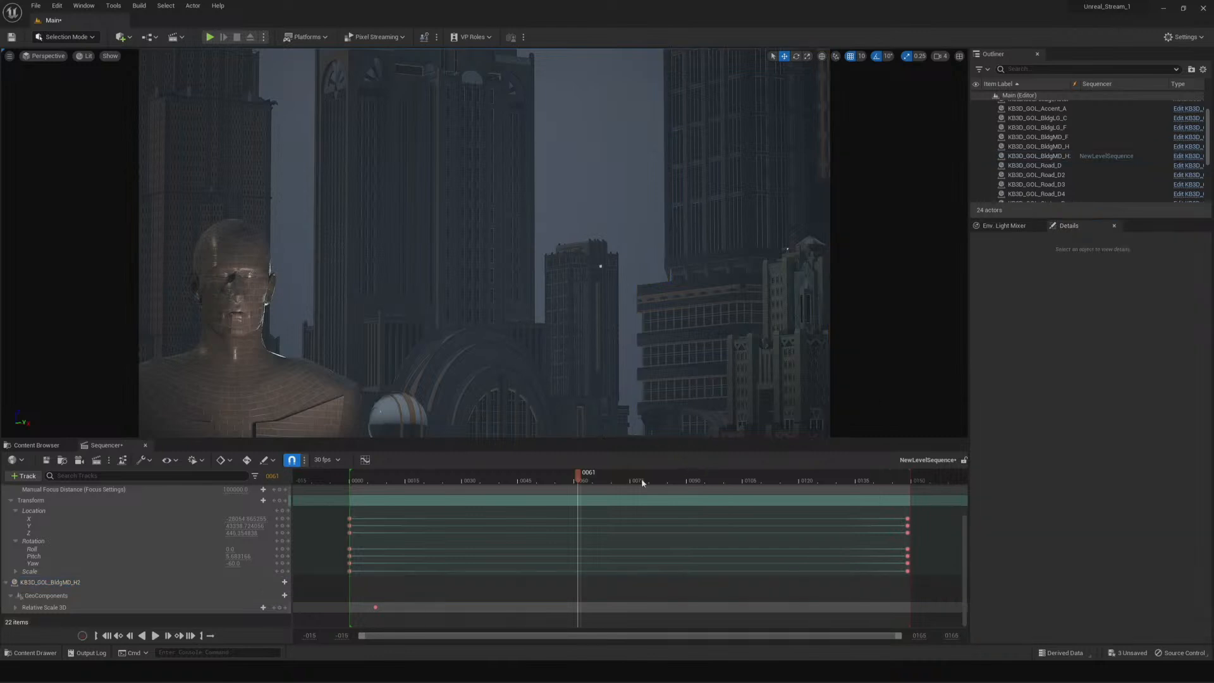
Delete the Relative Scale 3D keyframe at frame 7 from the KB3D_GOL_BldgMD_H2 track
left_click_drag(578, 474, 405, 483)
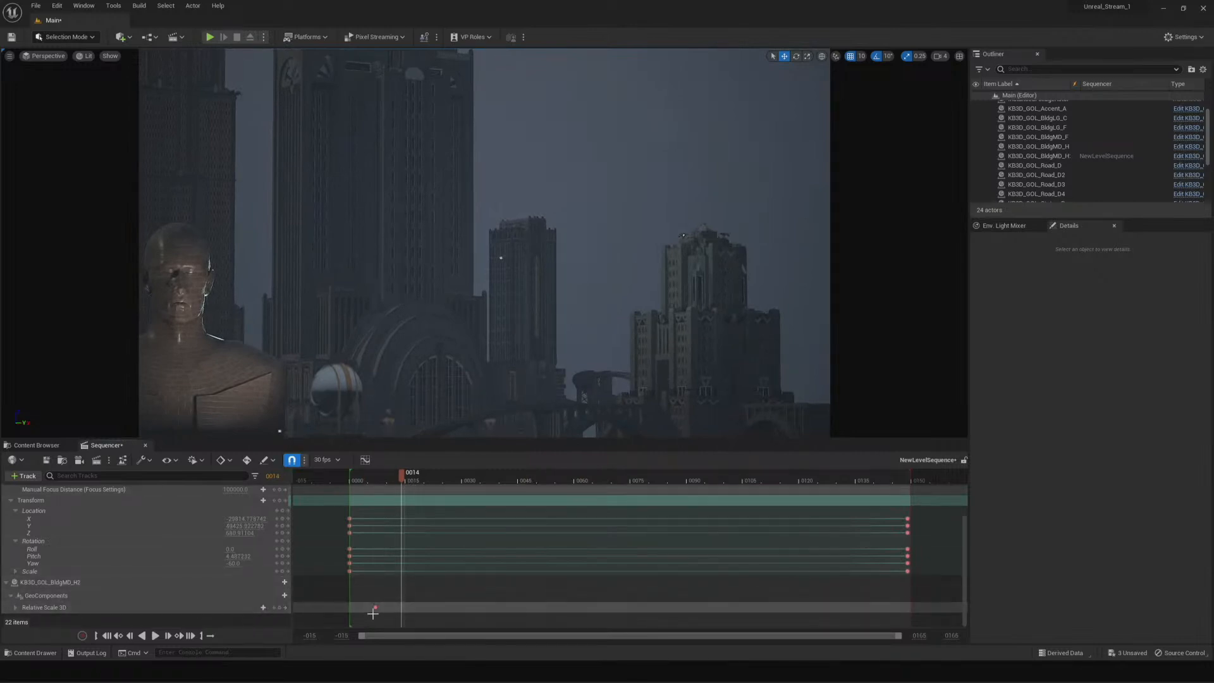
mouse_move(398, 483)
left_mouse_down()
mouse_move(362, 479)
mouse_move(376, 480)
left_mouse_up()
left_click_drag(366, 621, 388, 604)
key("Delete")
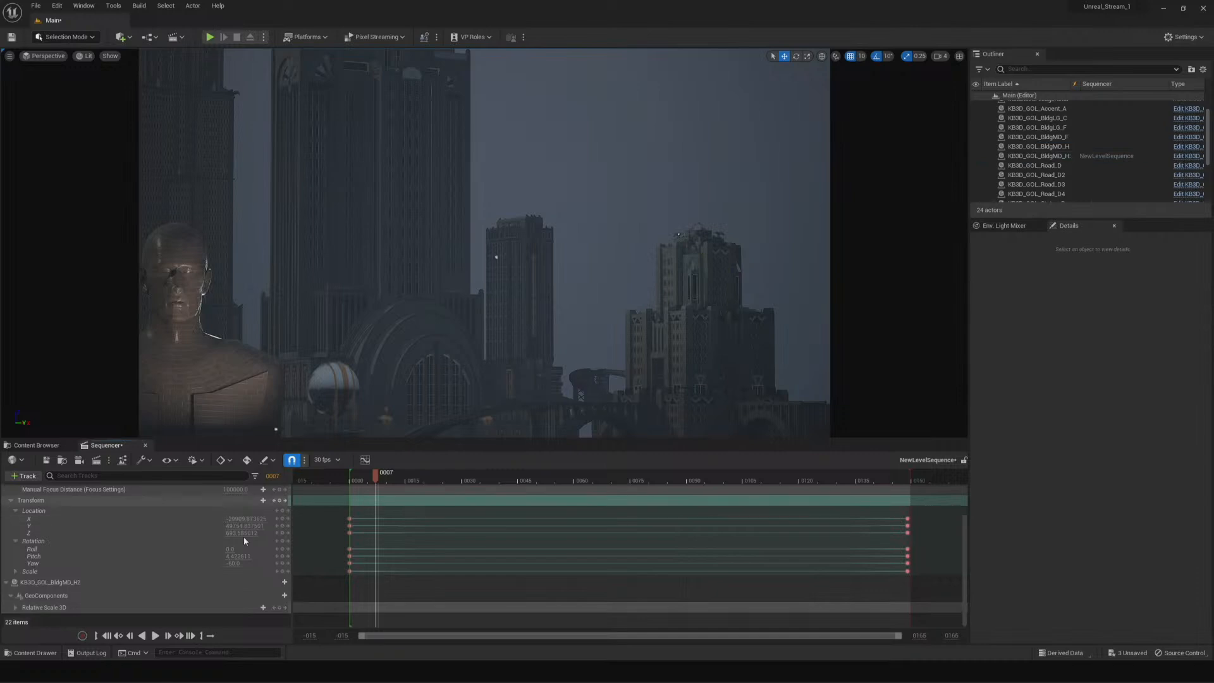
Delete the KB3D_GOL_BldgMD_H2 track from the level sequence while keeping its state
right_click(63, 588)
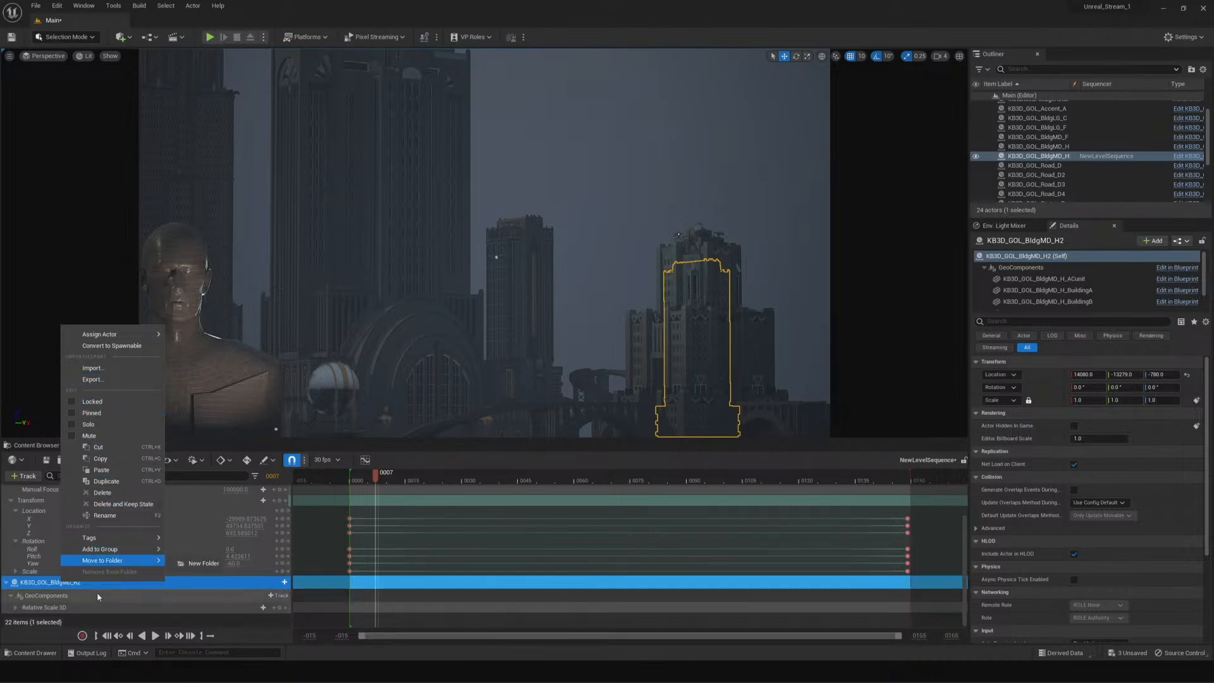
left_click(102, 505)
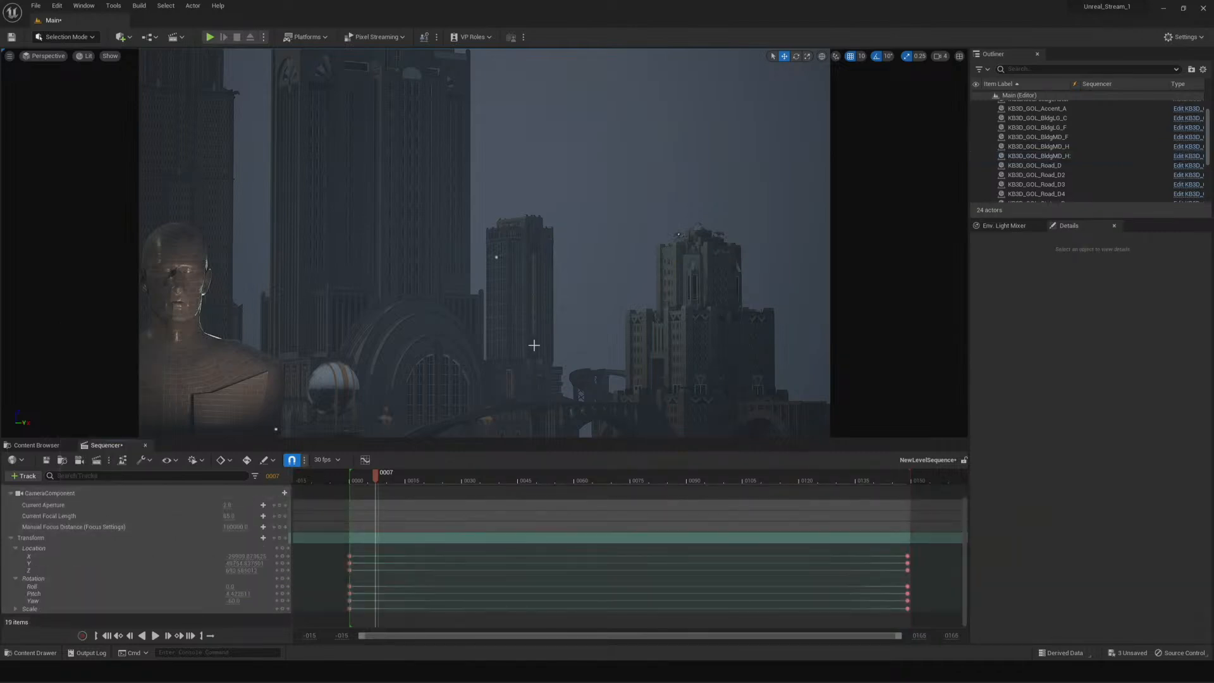
At frame 0, scale the KB3D_GOL_BldgMD_H2 building uniformly to 3.0 and shift it to an X location of about 18066
left_click(1037, 146)
left_click(1038, 156)
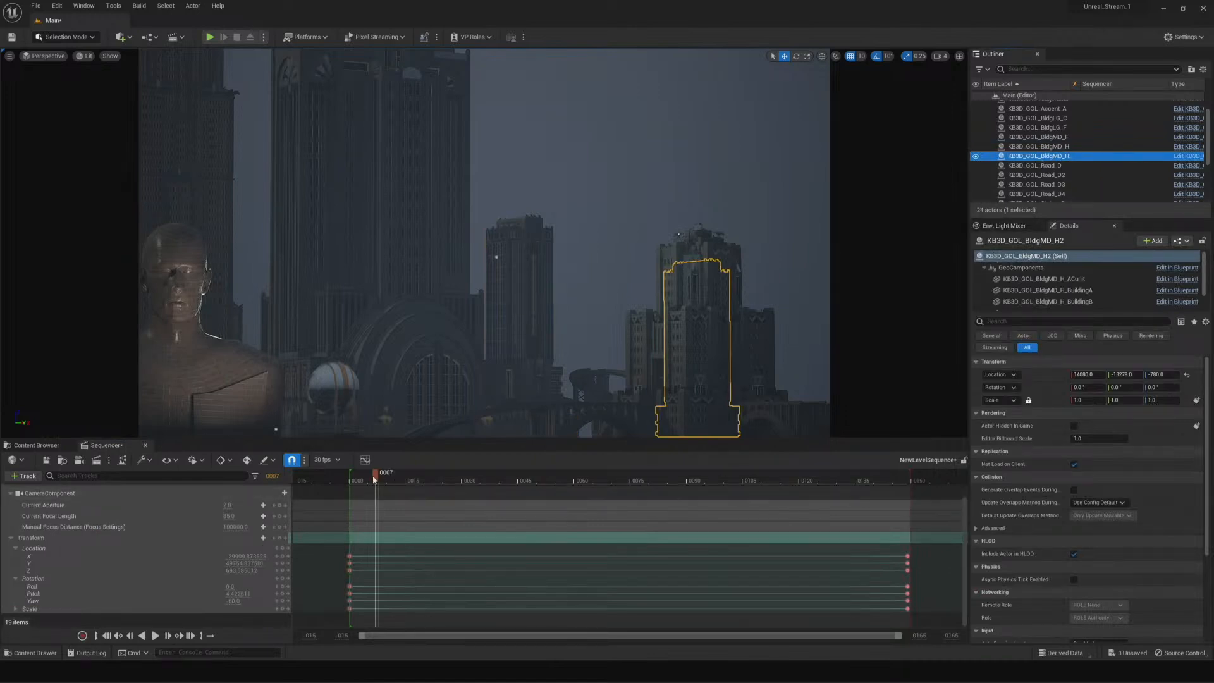
left_click_drag(378, 481, 349, 481)
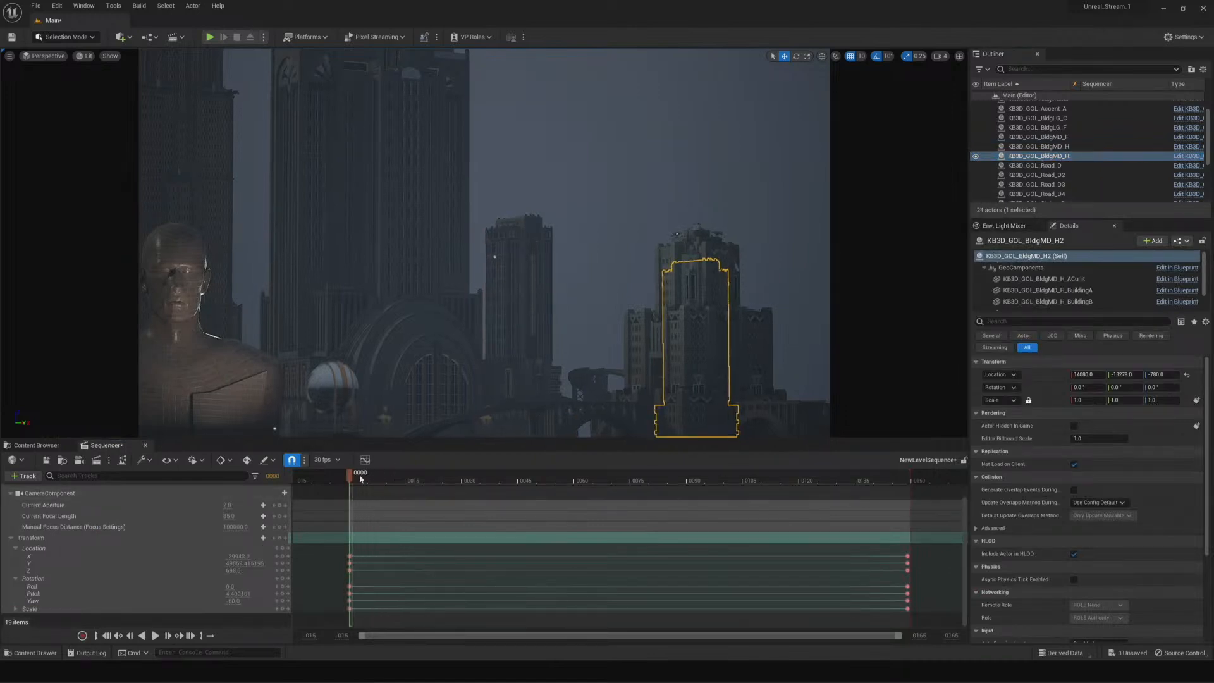
left_click(1083, 400)
type("3")
key("Return")
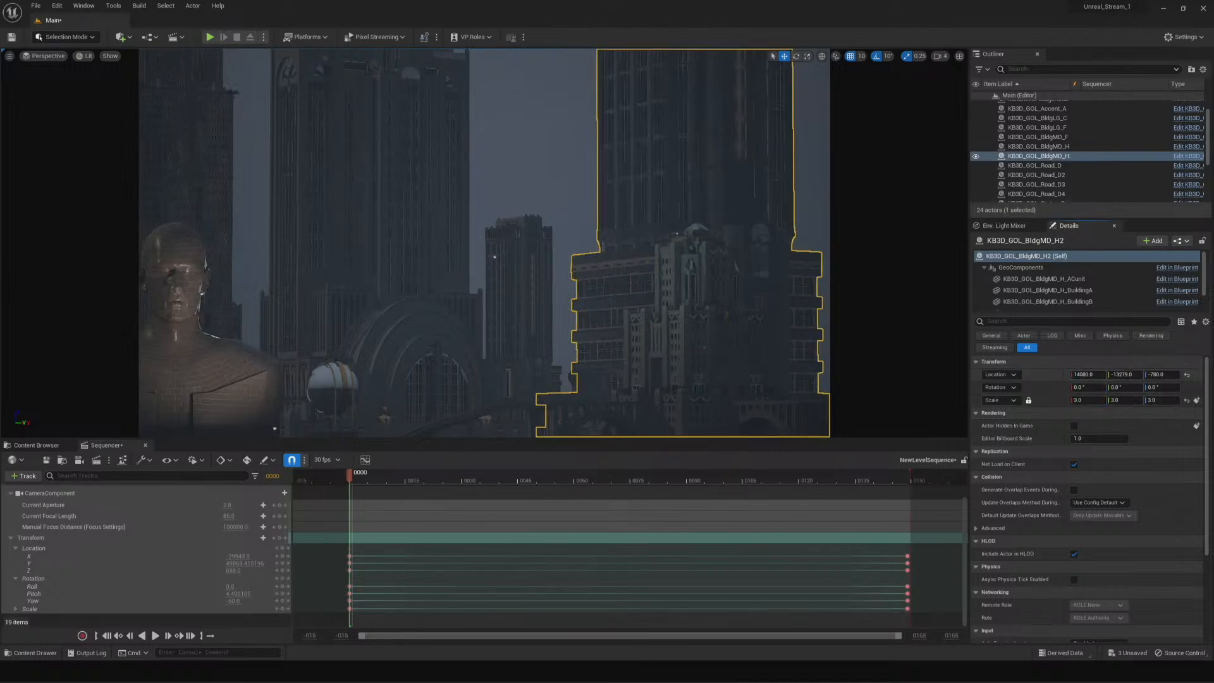
left_click_drag(742, 359, 804, 359)
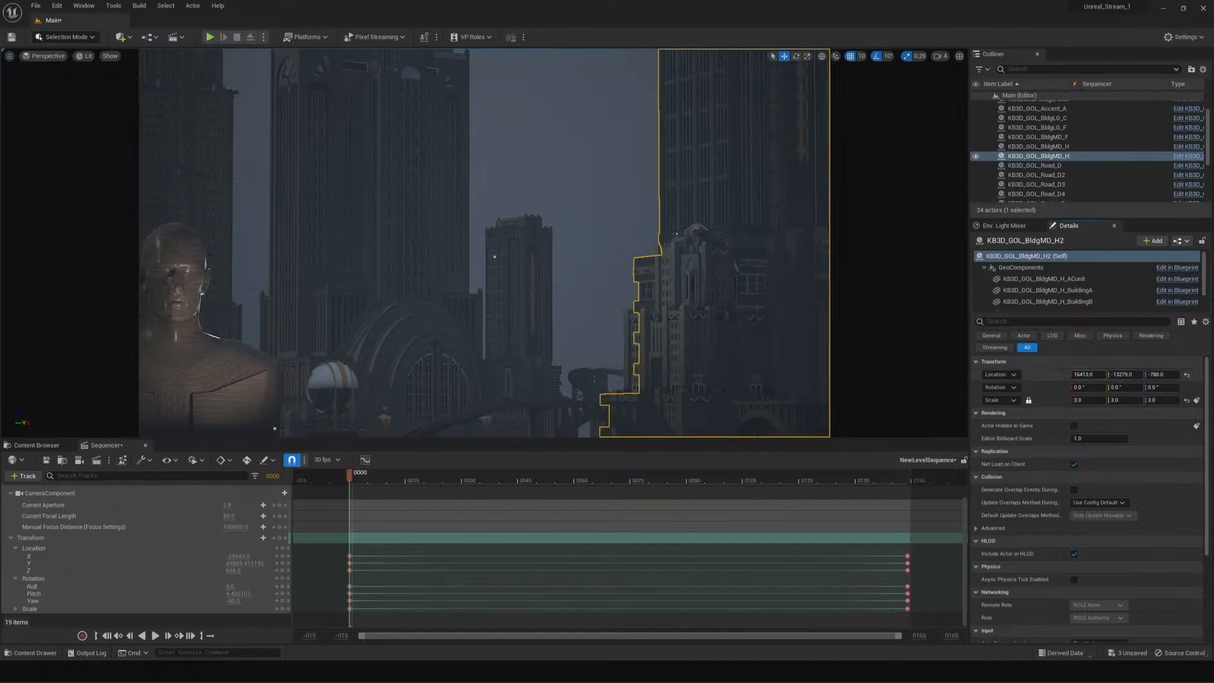
left_click_drag(1088, 375, 859, 255)
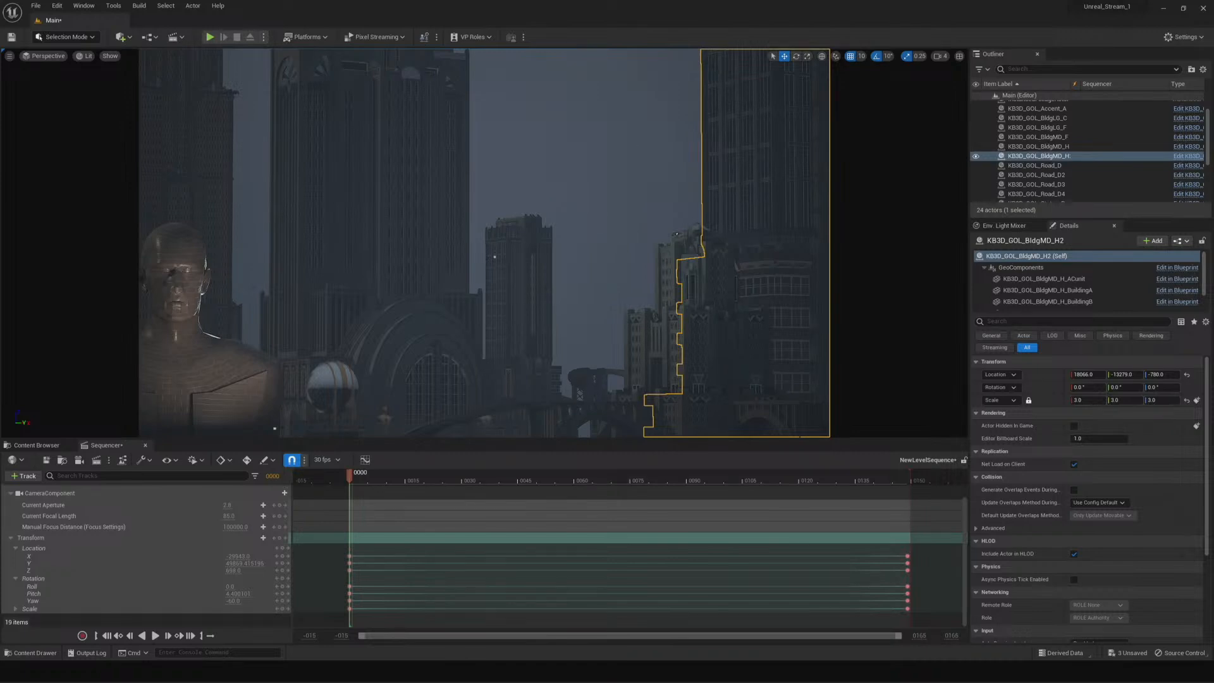
Delete the Sky Sphere and SkyLight actors from the level
left_click(626, 133)
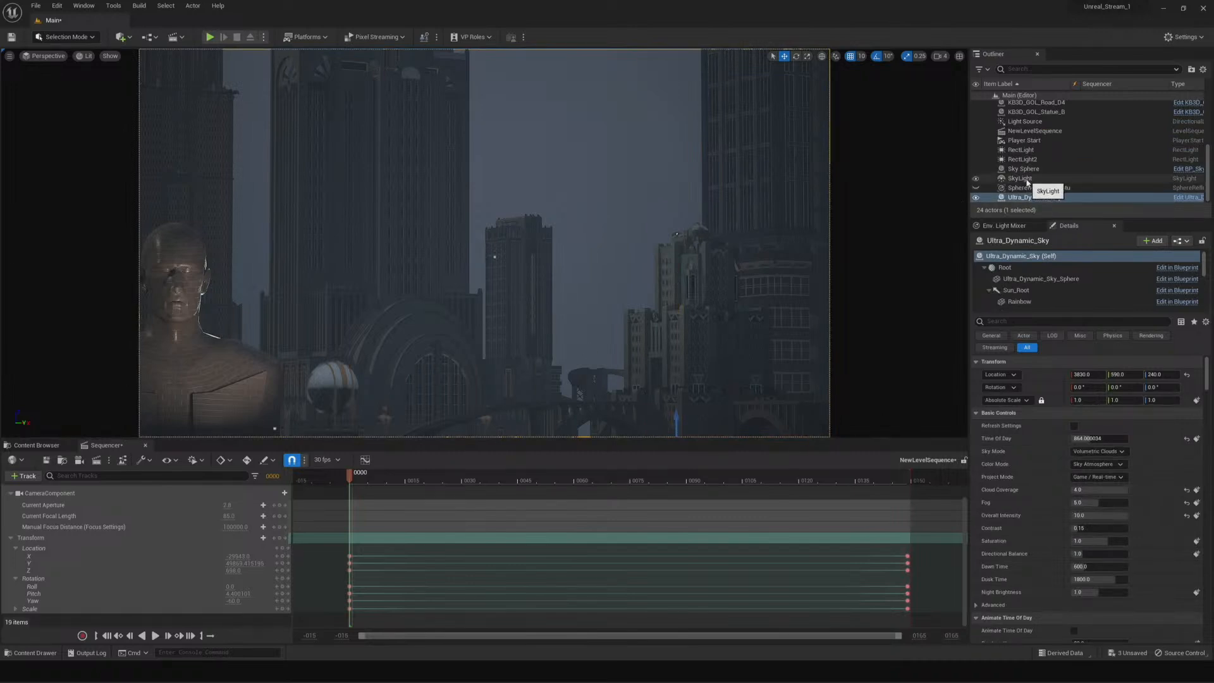
scroll(1030, 172, "up", 3)
scroll(1033, 171, "down", 3)
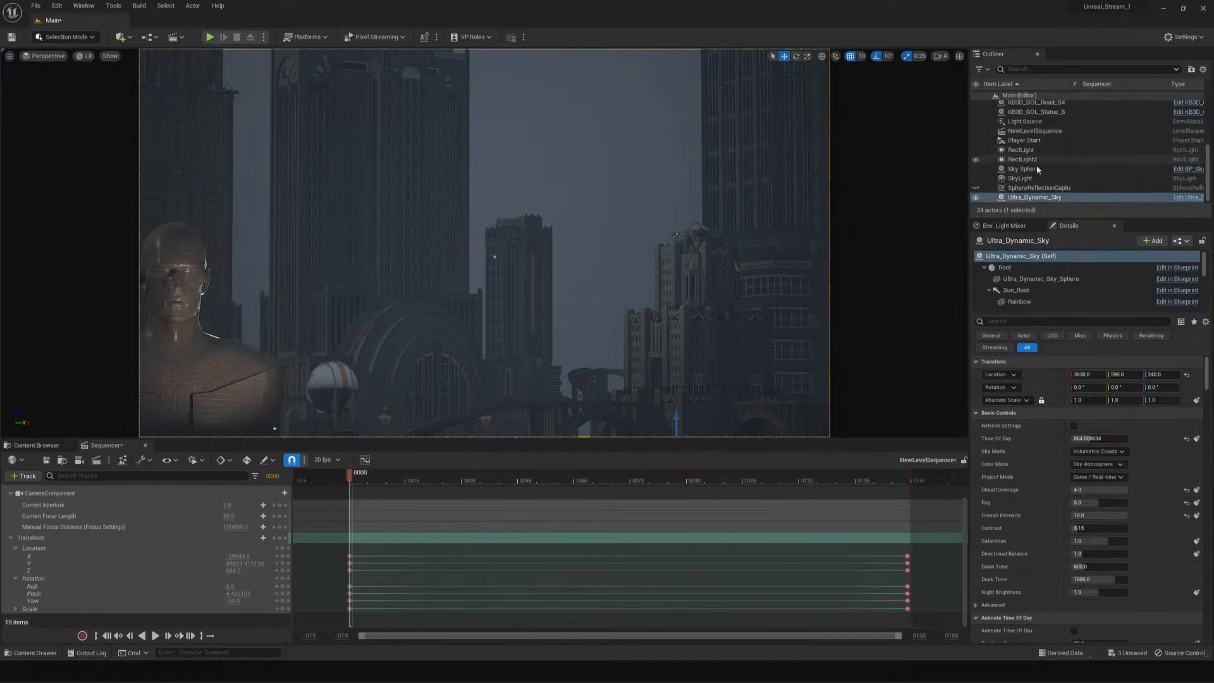
left_click(1027, 170)
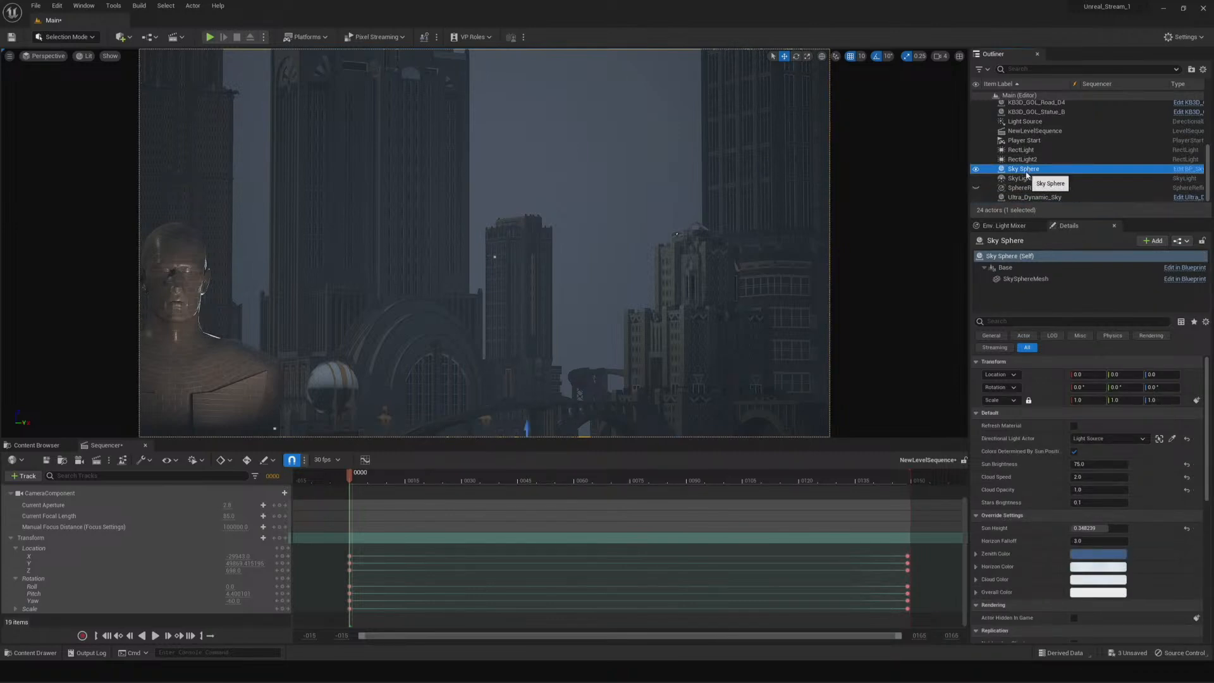
key("Delete")
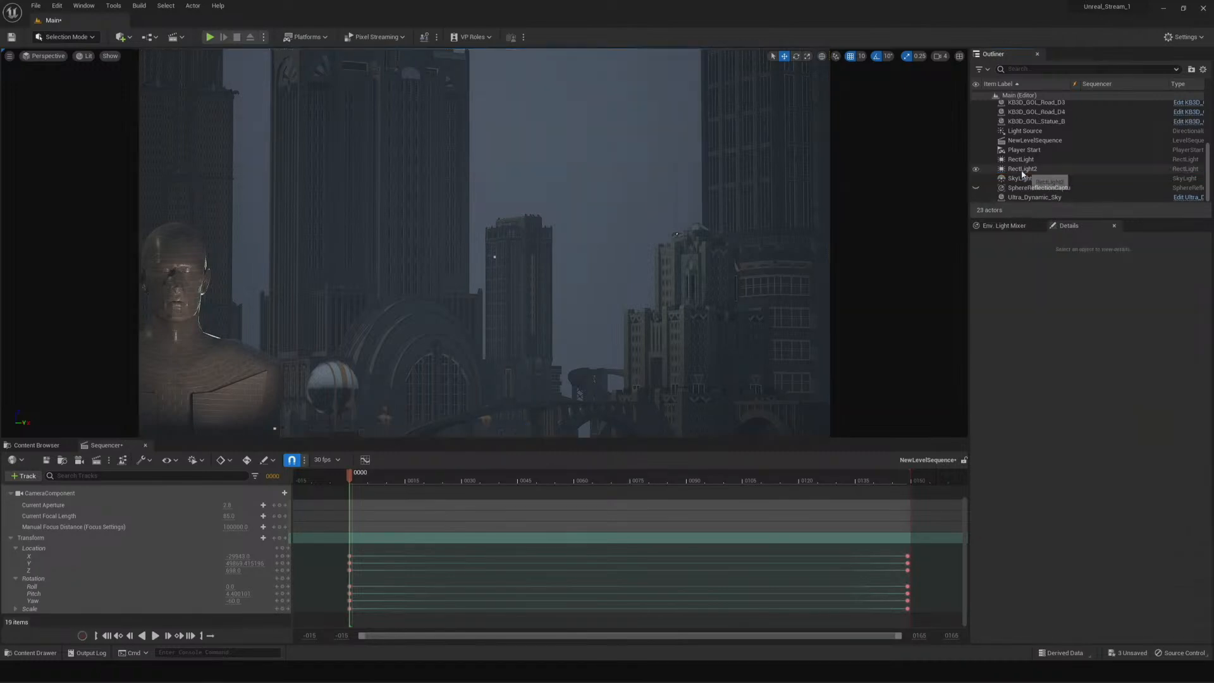
left_click(1019, 179)
key("Delete")
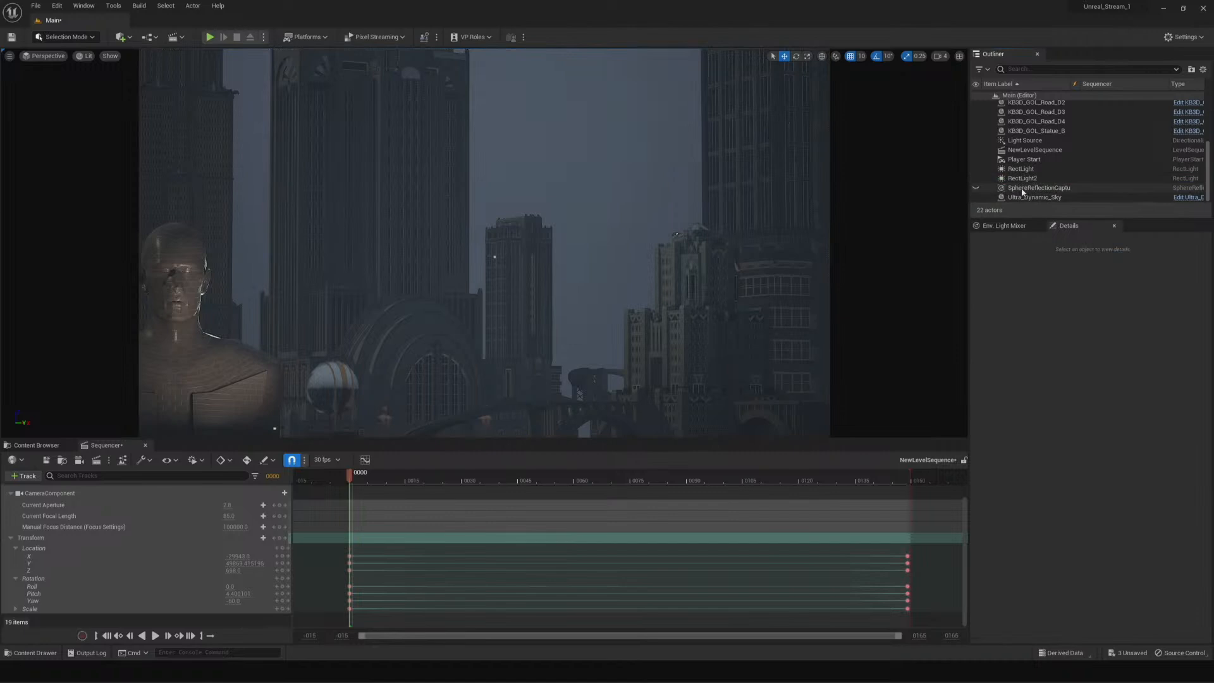
Set the Ultra_Dynamic_Sky time of day to 800 and cloud coverage to 1.0, and preview the shot at frame 5
left_click(1028, 198)
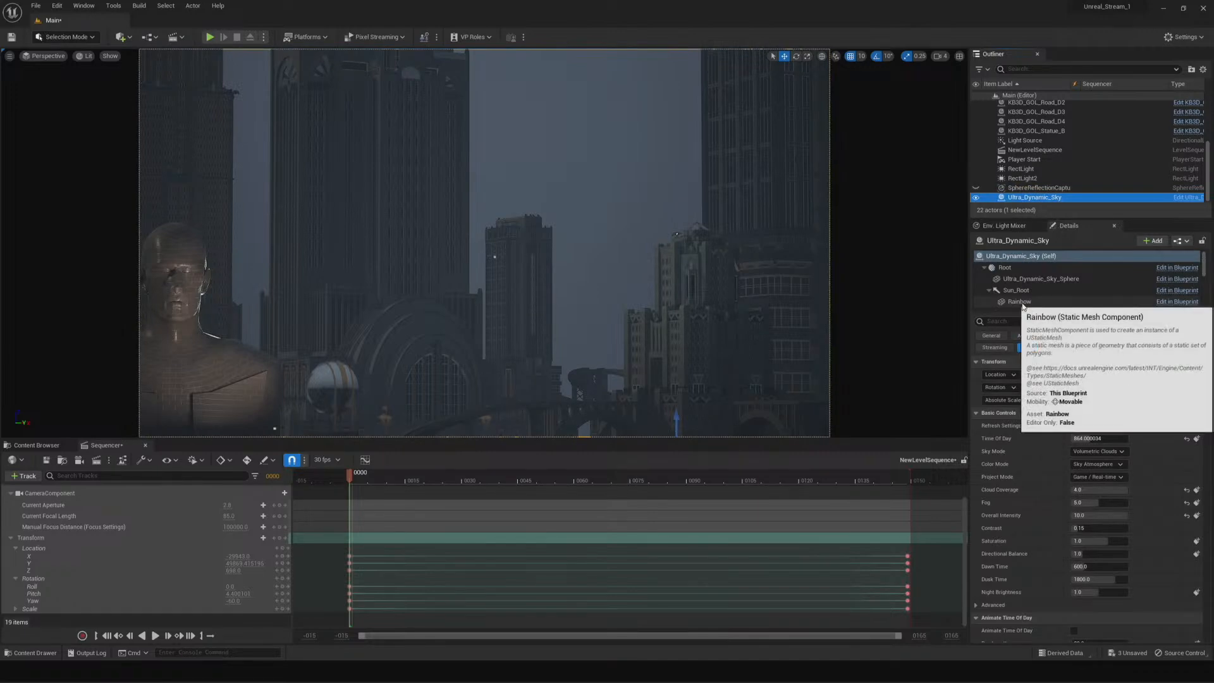
left_click(1102, 439)
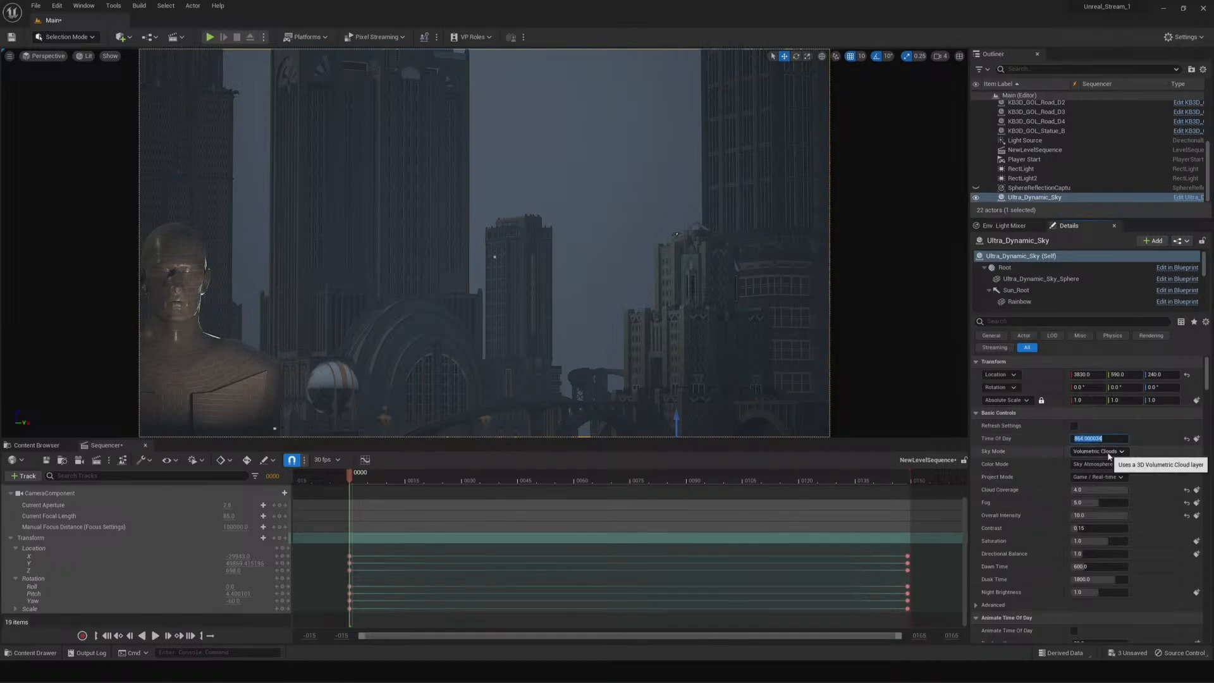
type("1200")
key("Return")
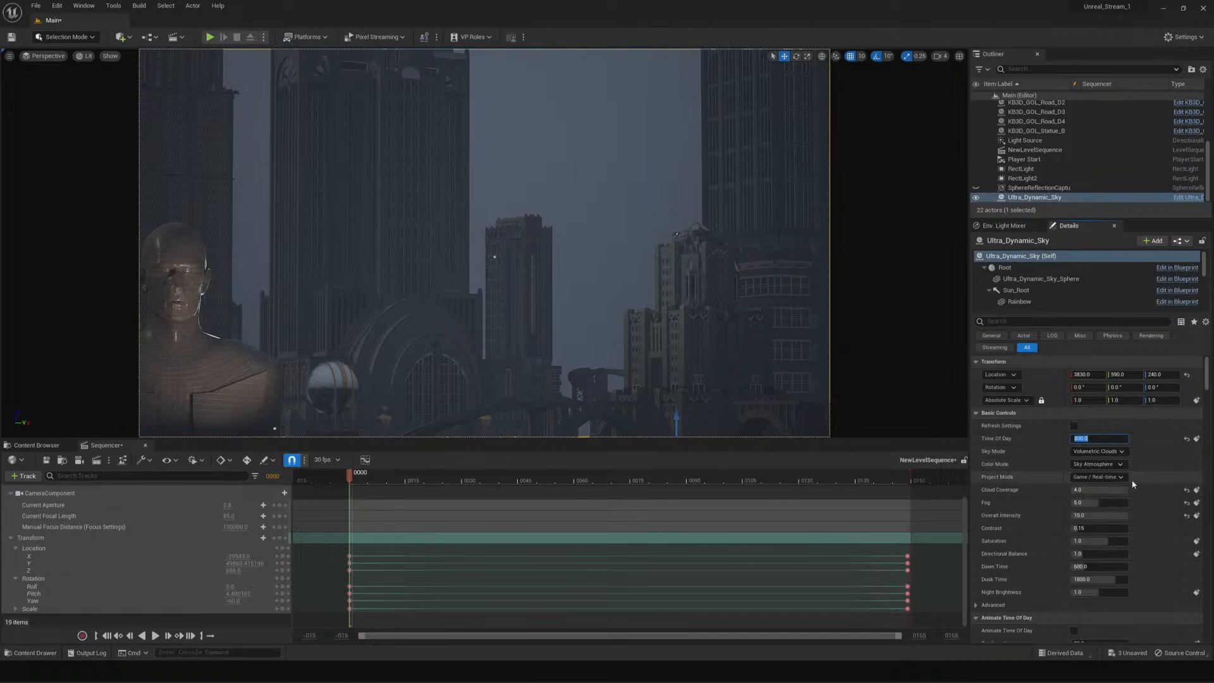
left_click(1112, 490)
left_click(1112, 490)
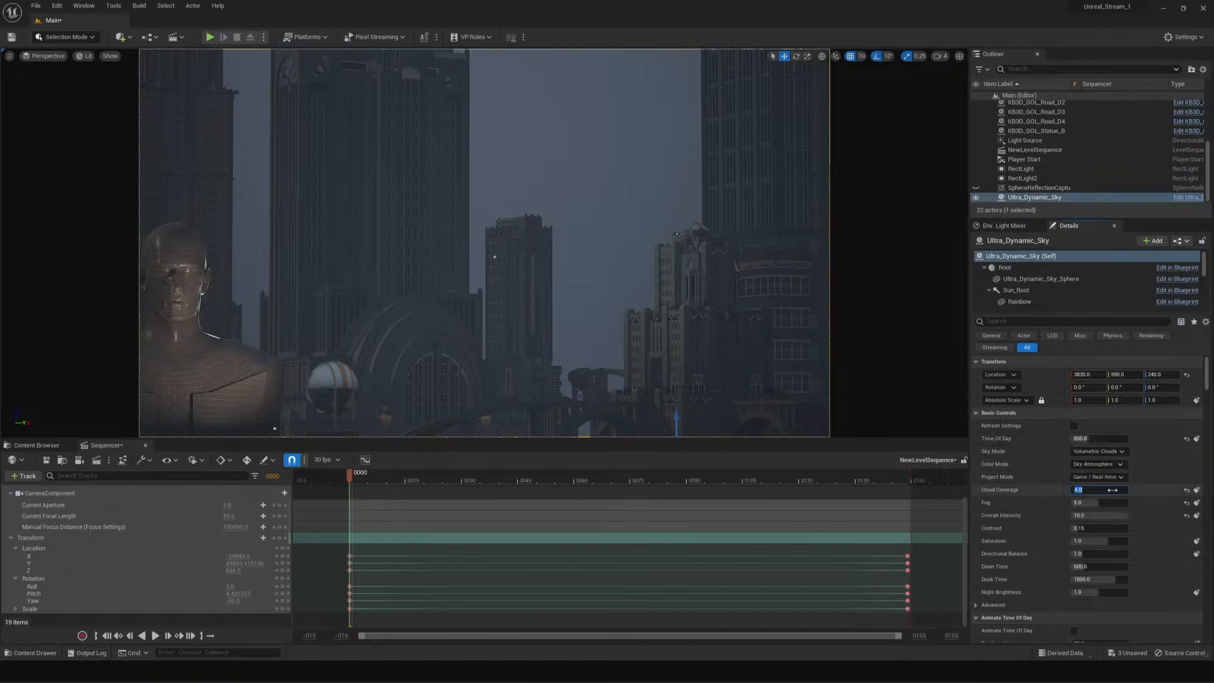
key("Return")
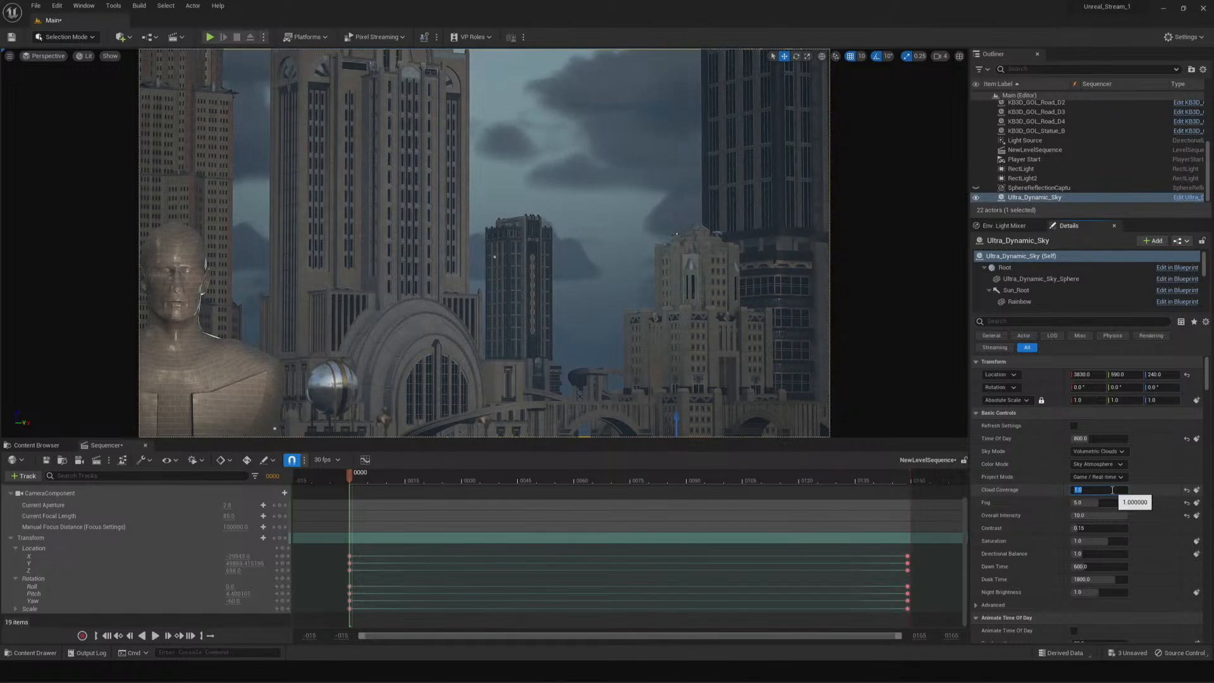
left_click_drag(351, 478, 367, 505)
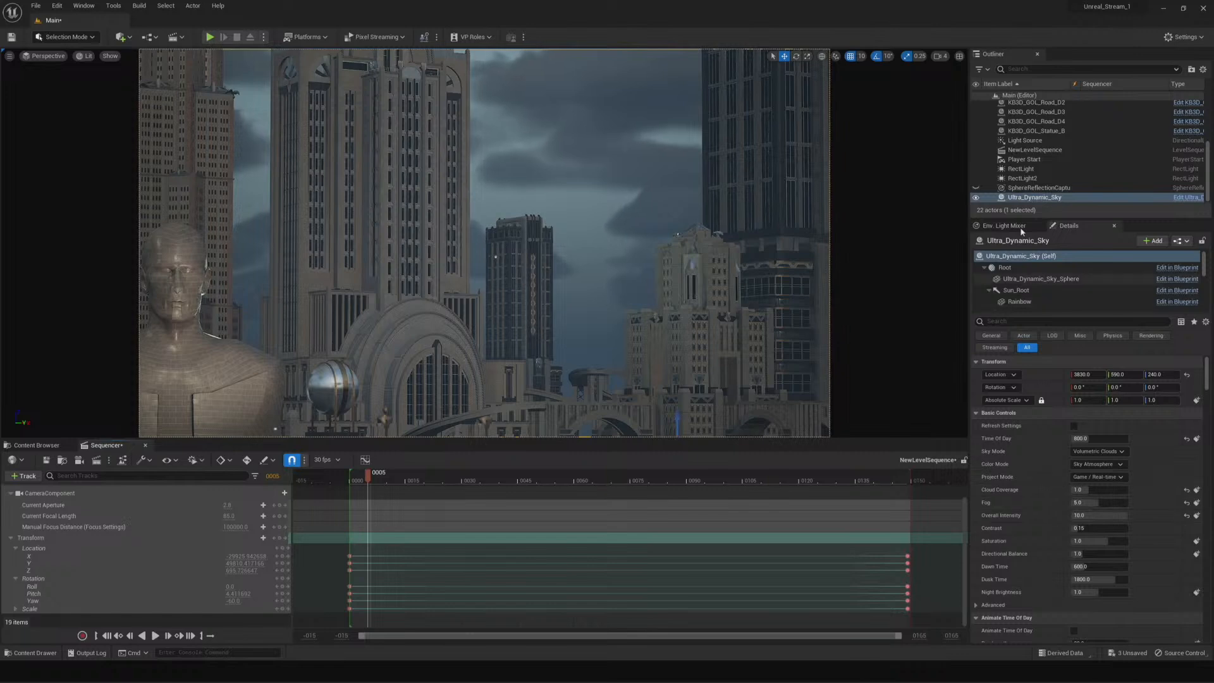
Try an atmosphere height of about 44.8 on the Atmospheric Fog, reset it, and try a smaller ground radius of about 1346
scroll(1052, 162, "up", 5)
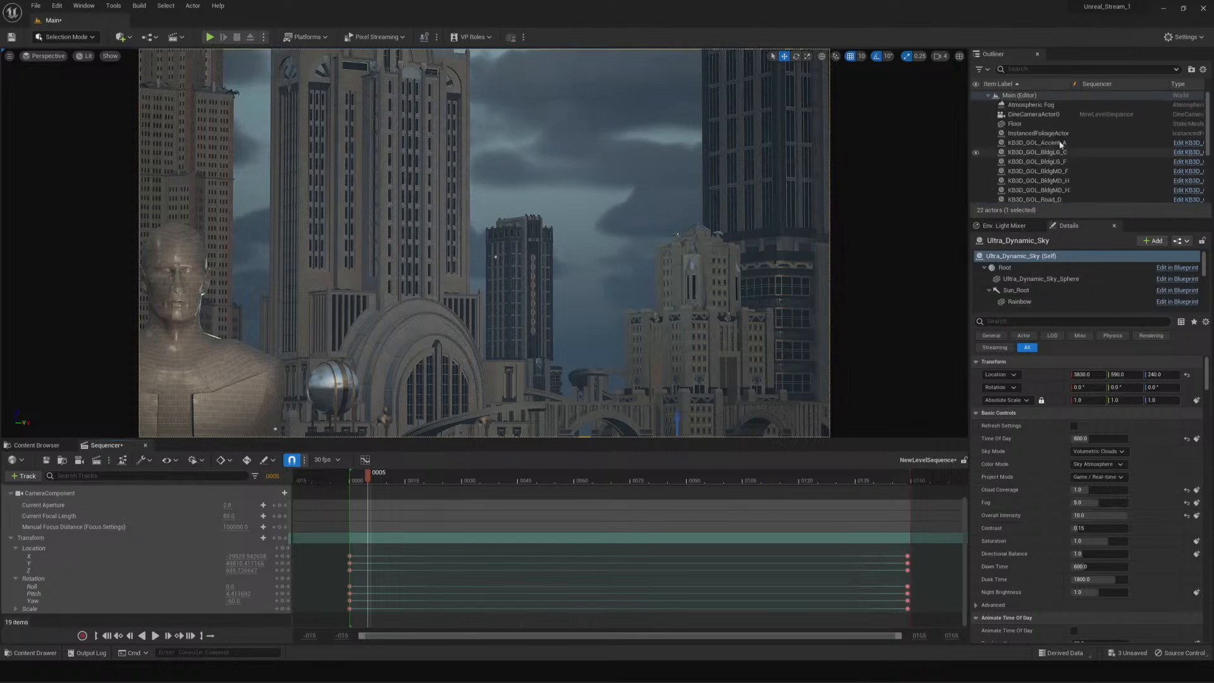
left_click(1040, 105)
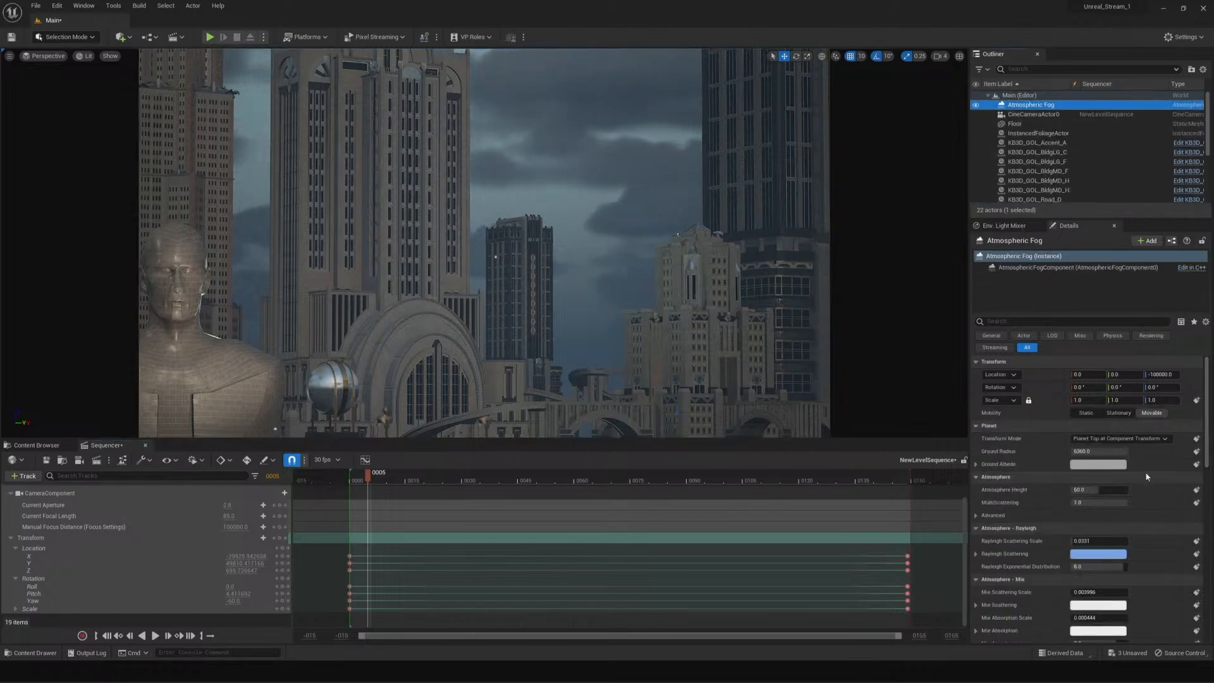
mouse_move(1094, 492)
left_mouse_down()
mouse_move(1132, 493)
mouse_move(1095, 492)
left_mouse_up()
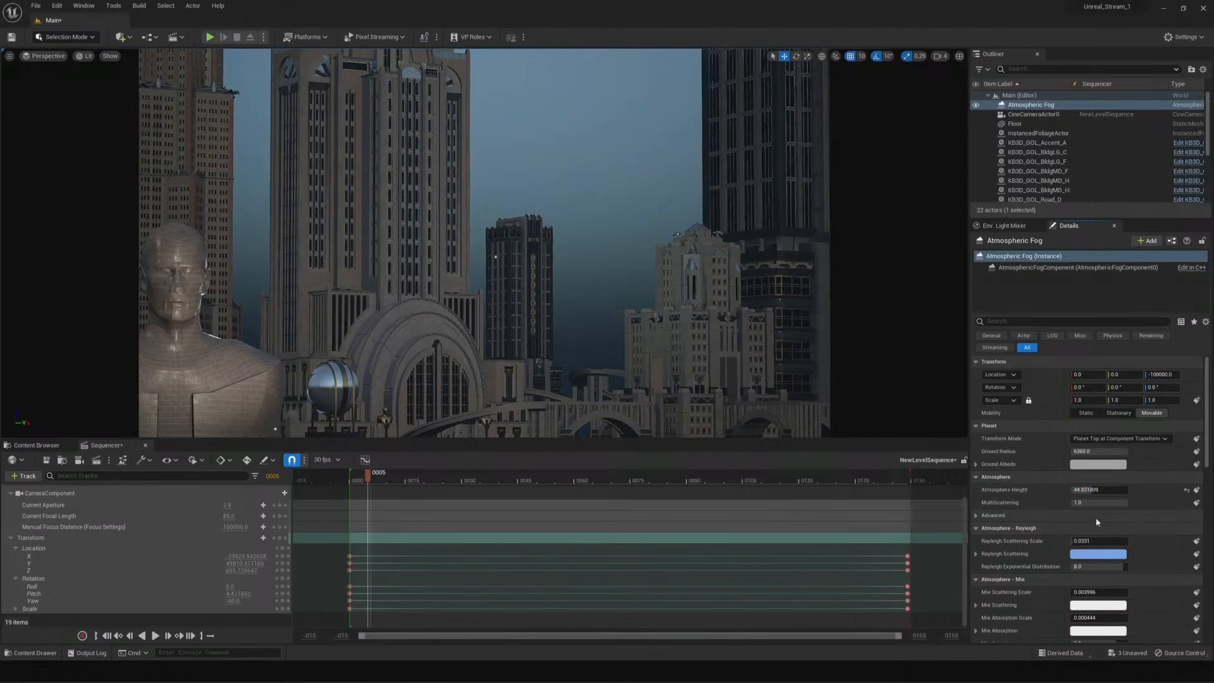
left_click(1186, 490)
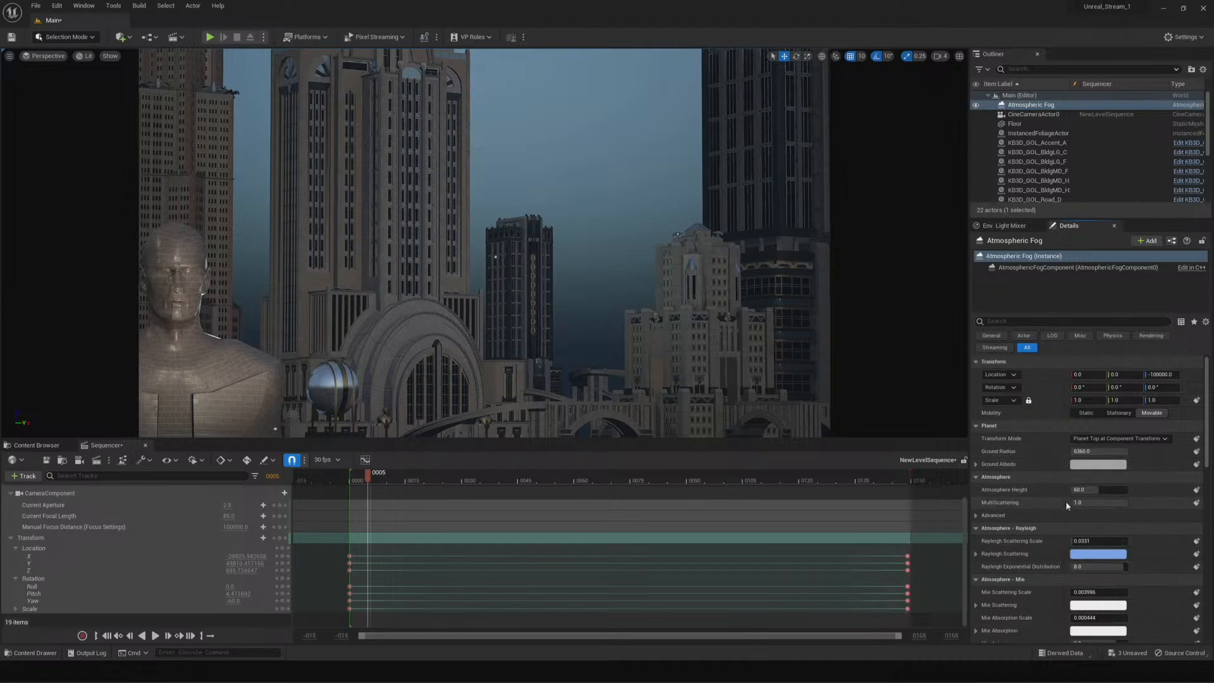
mouse_move(1089, 452)
left_mouse_down()
mouse_move(1113, 452)
mouse_move(1097, 452)
left_mouse_up()
Delete the Atmospheric Fog actor from the level
right_click(1051, 105)
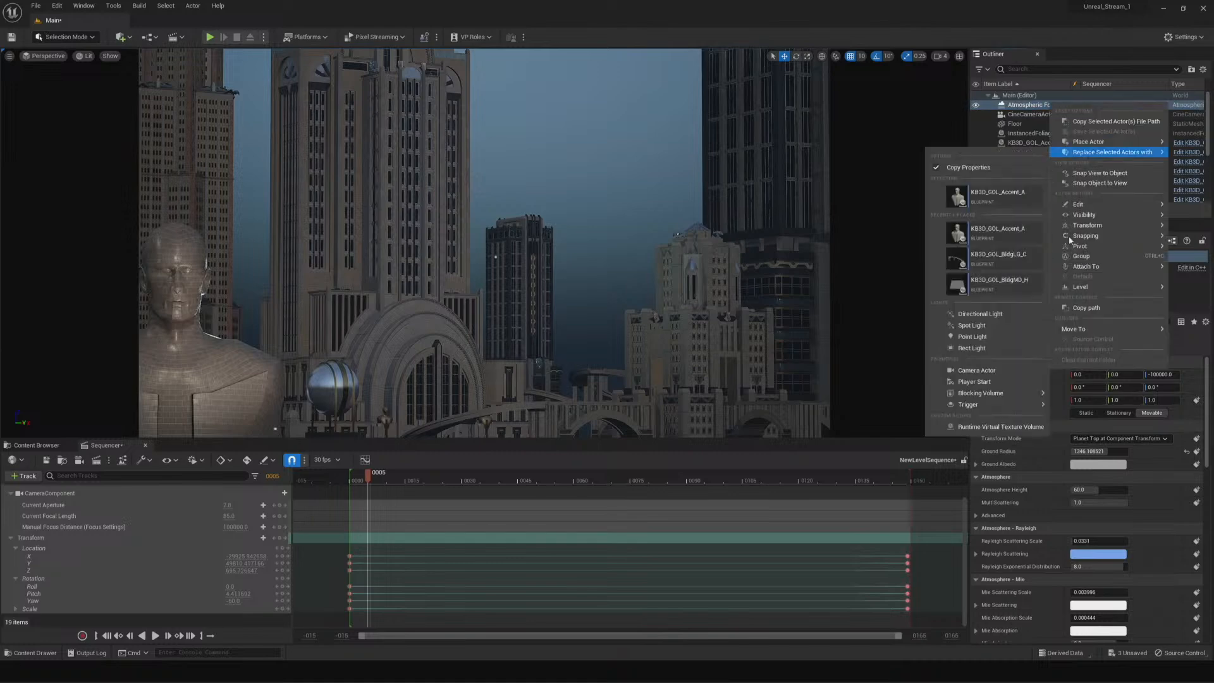
mouse_move(1081, 264)
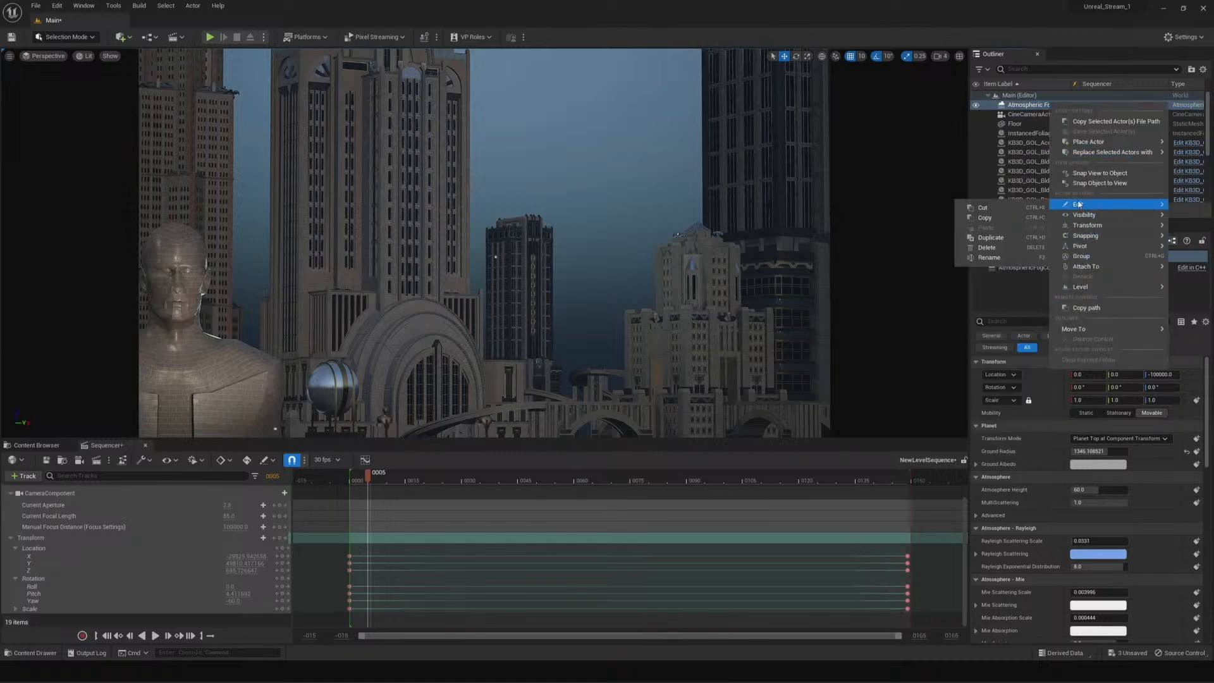
left_click(973, 248)
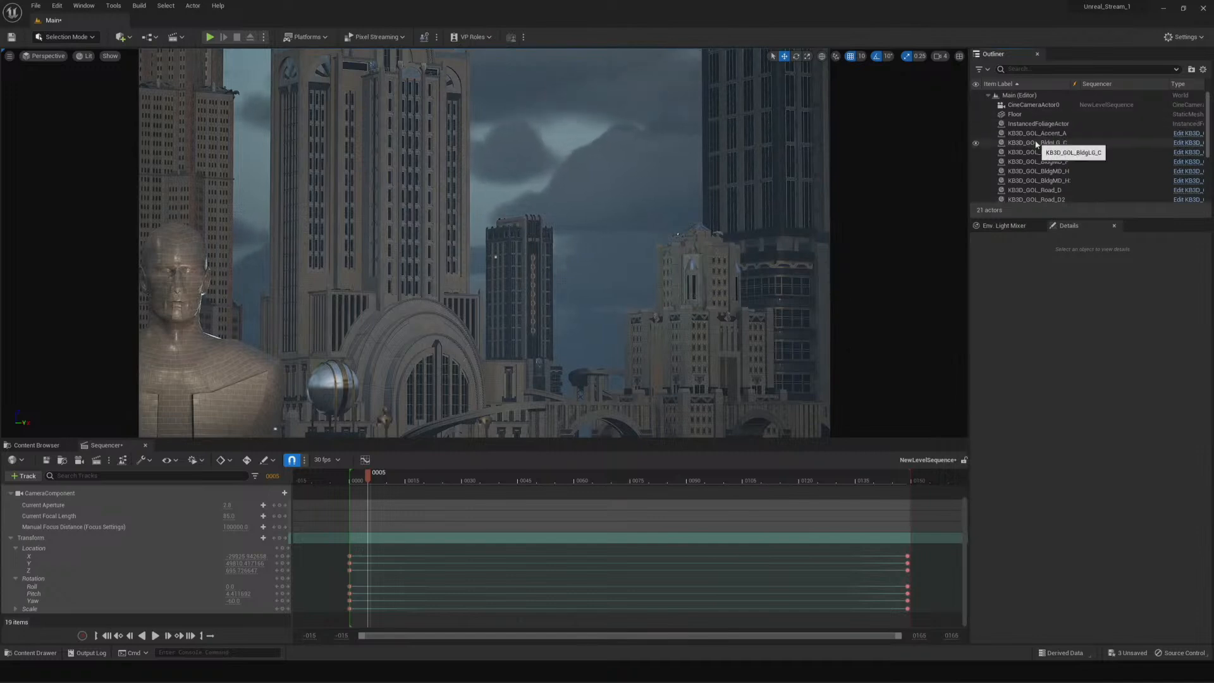
Set the intensity of the Light Source directional light to 100 lux
scroll(1037, 144, "down", 5)
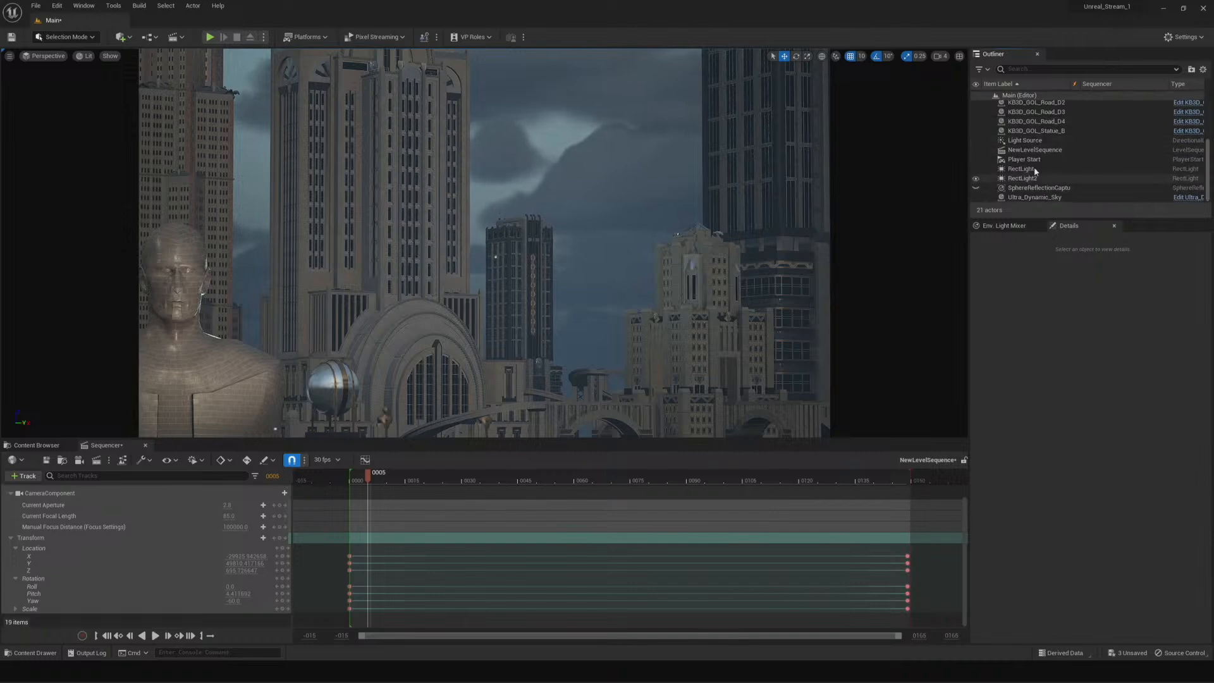
left_click(1028, 140)
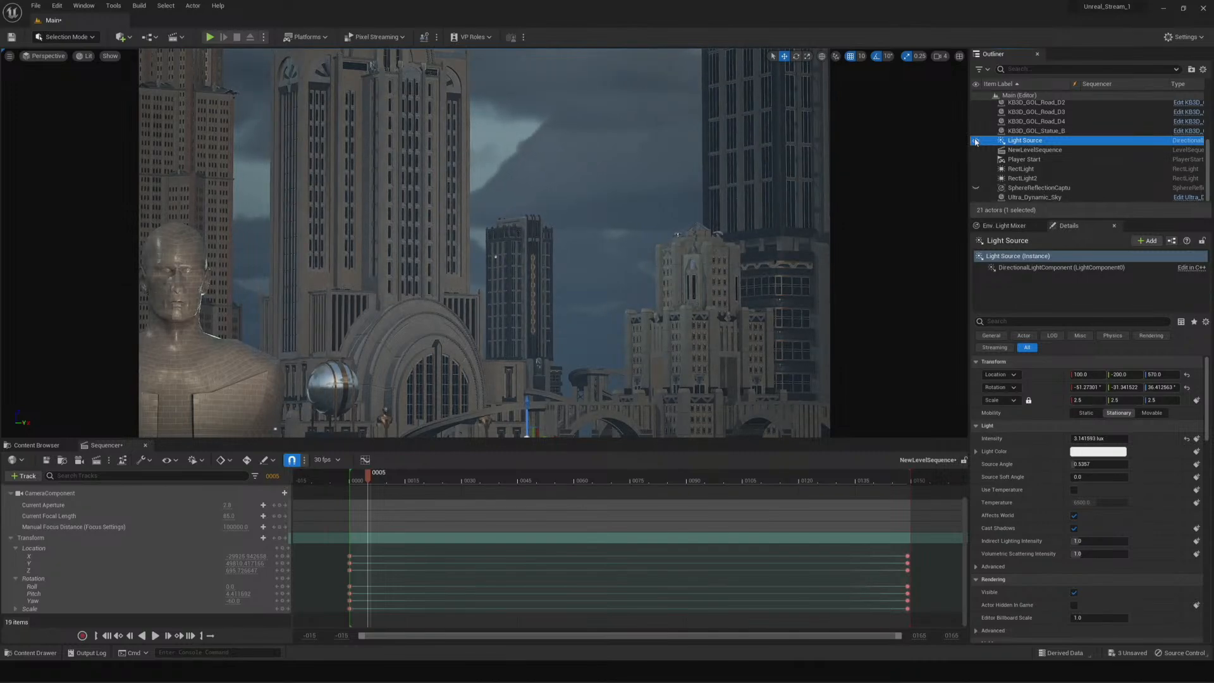
left_click(1104, 439)
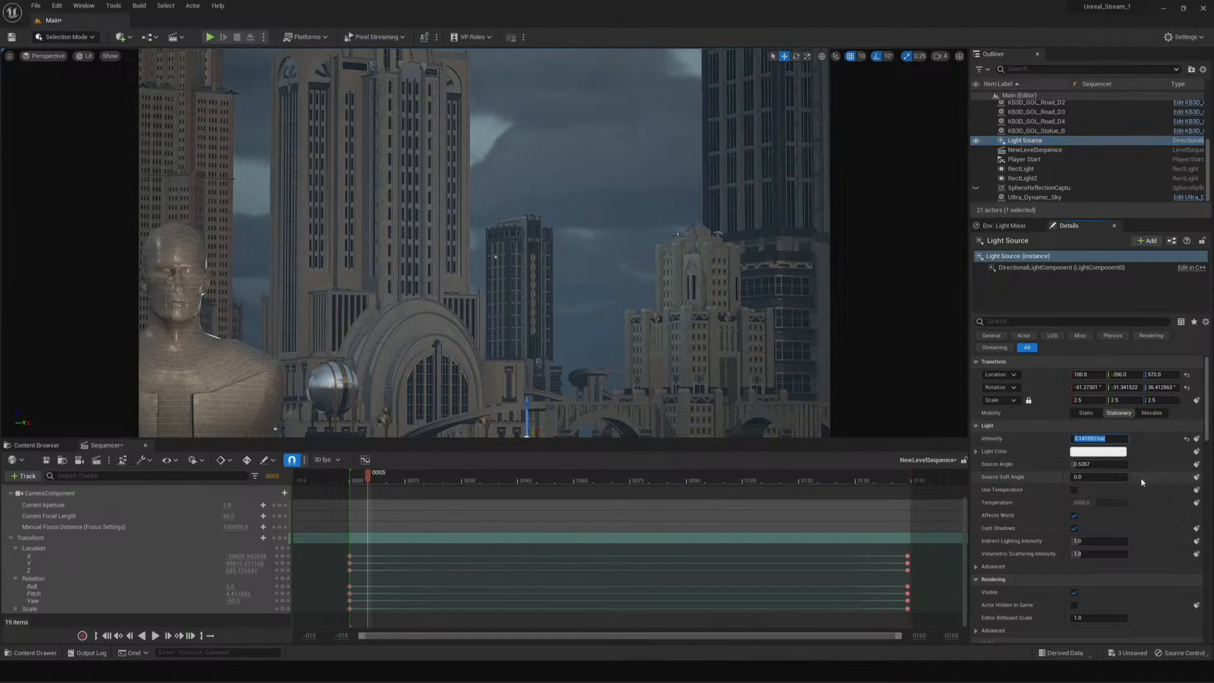
type("1")
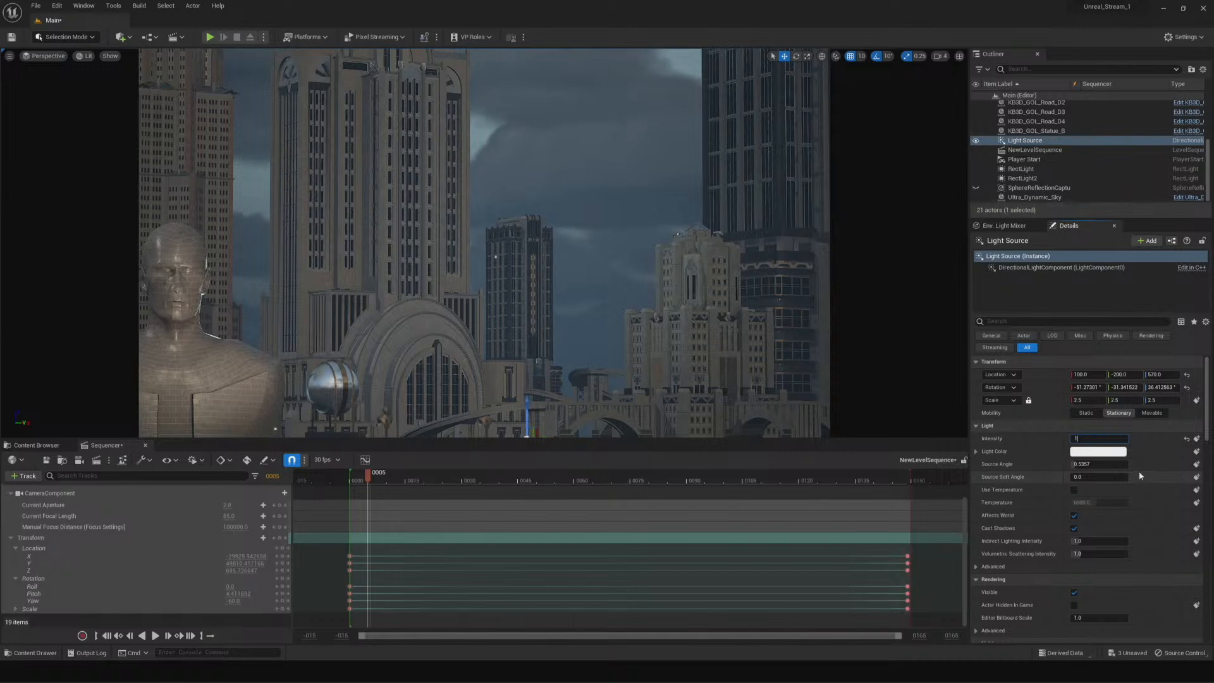
key("Return")
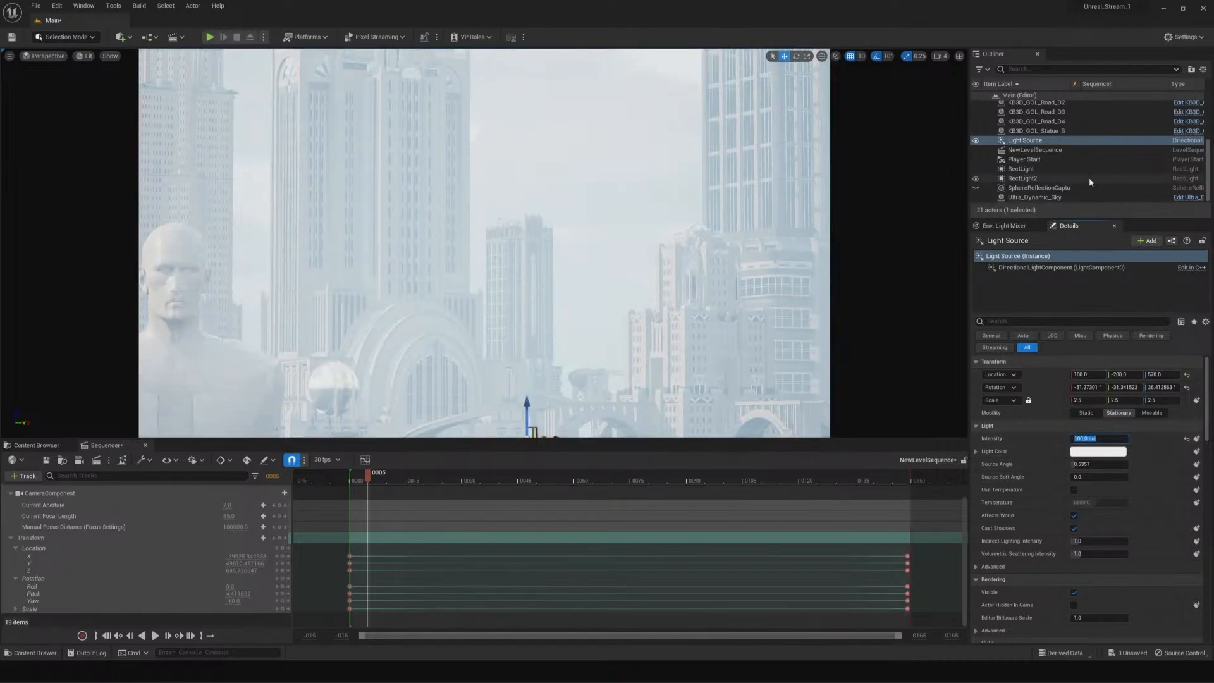
Lower CineCameraActor0's exposure compensation to about 1.4 and preview the shot at frame 105
scroll(1091, 173, "up", 5)
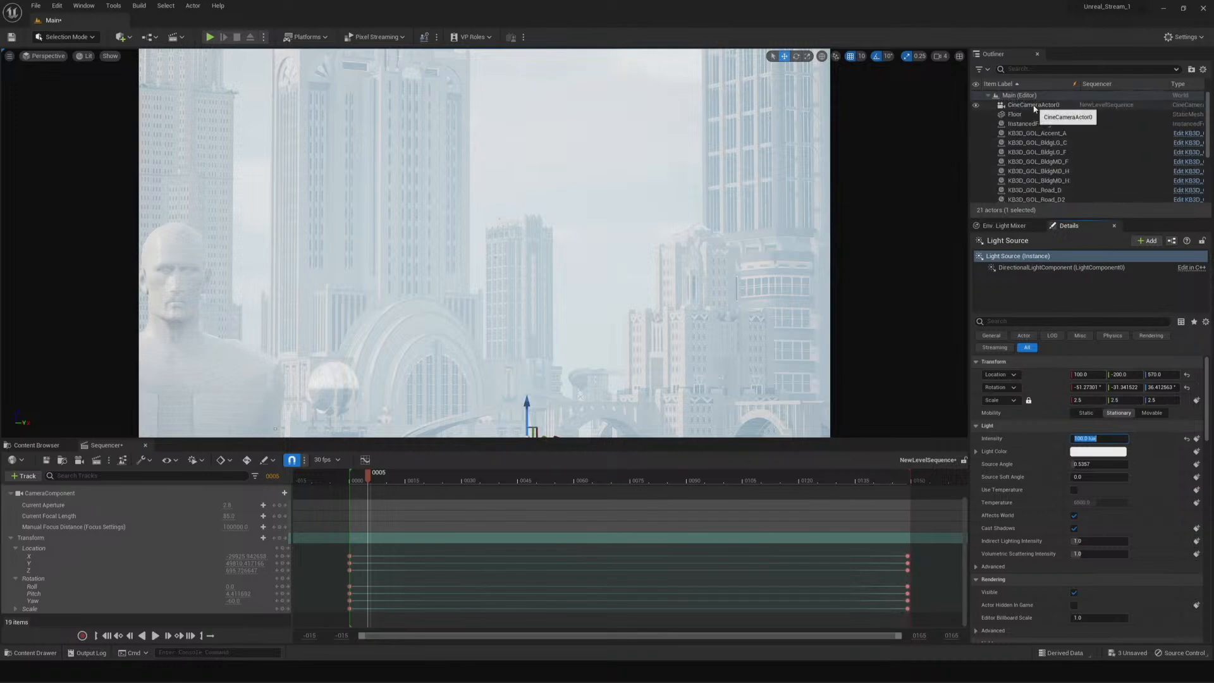
left_click(1033, 105)
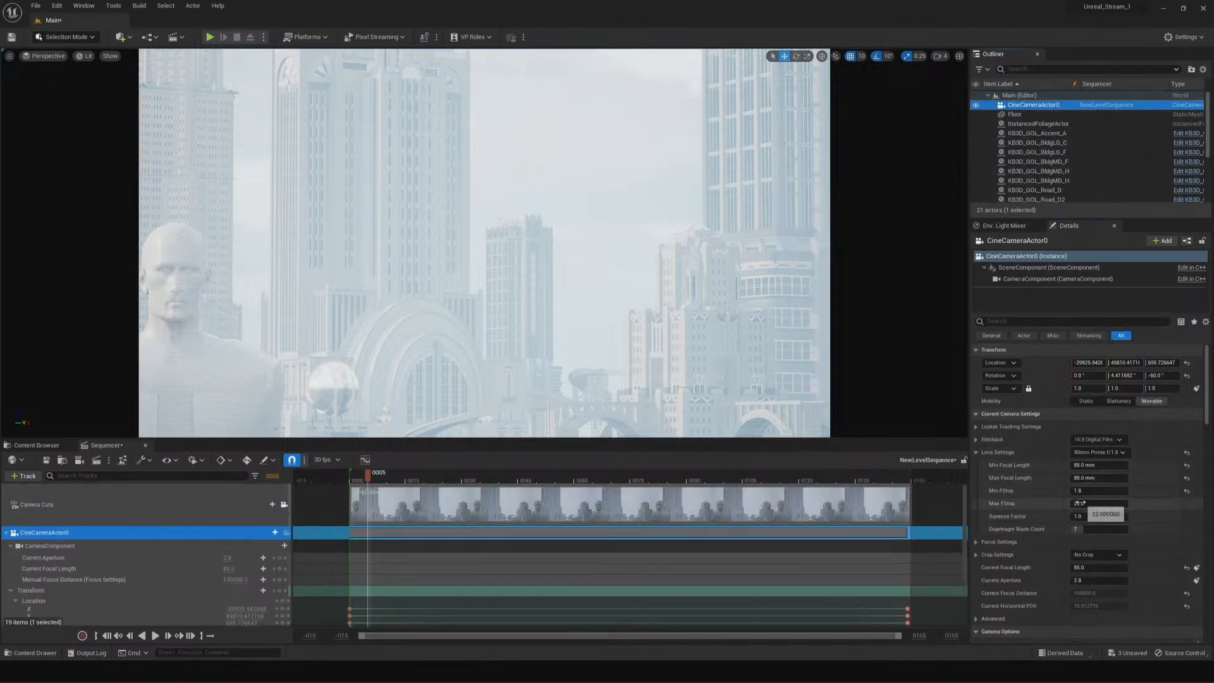
scroll(1101, 532, "down", 2)
scroll(1102, 532, "down", 6)
scroll(1103, 532, "down", 1)
left_click_drag(1112, 504, 1097, 504)
type("3.4")
key("Return")
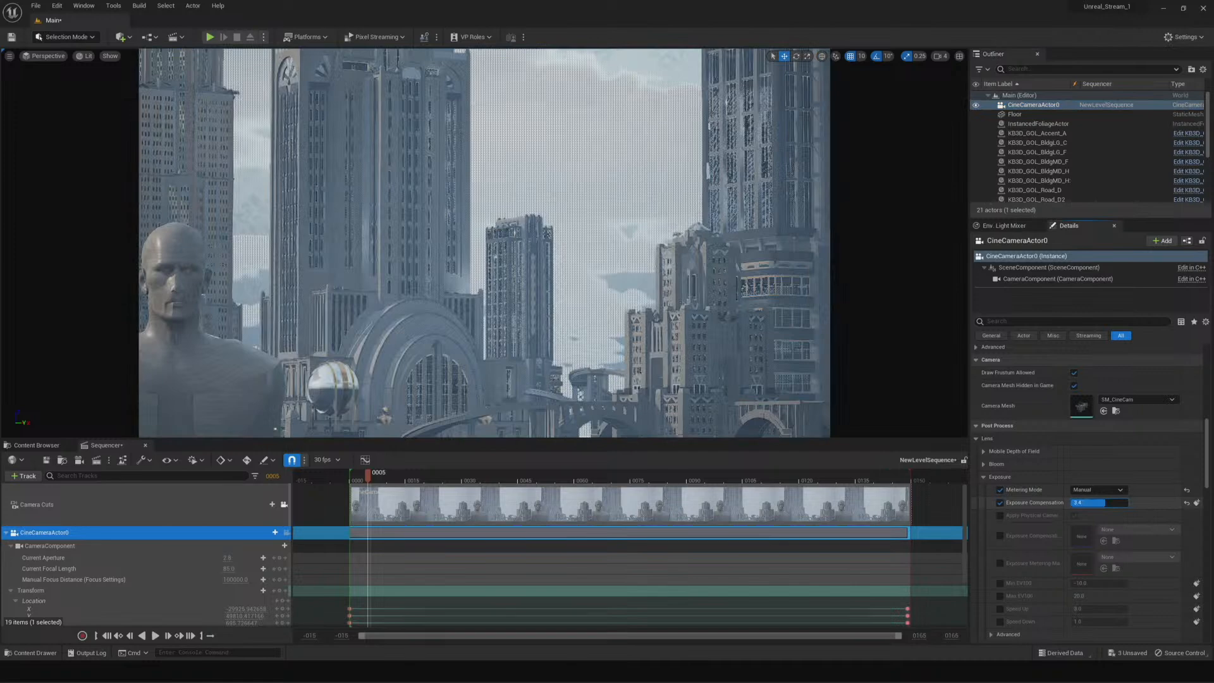
left_click_drag(1105, 504, 1110, 503)
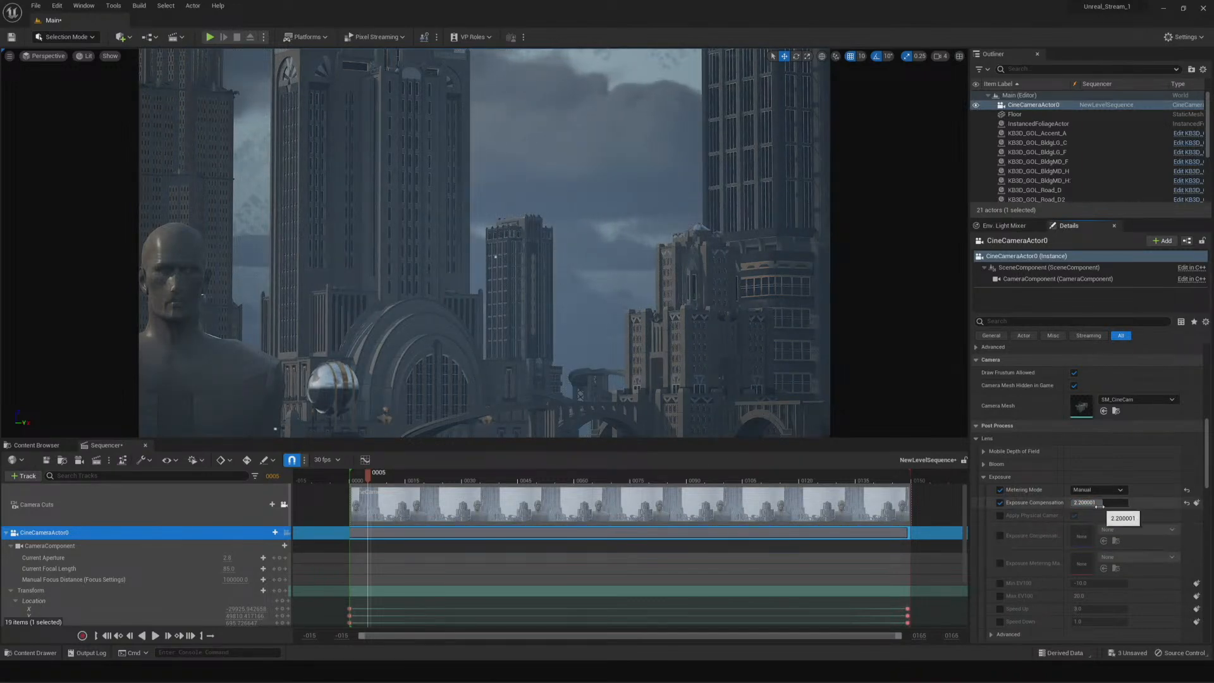
mouse_move(1112, 504)
left_mouse_down()
mouse_move(1091, 504)
mouse_move(1101, 504)
left_mouse_up()
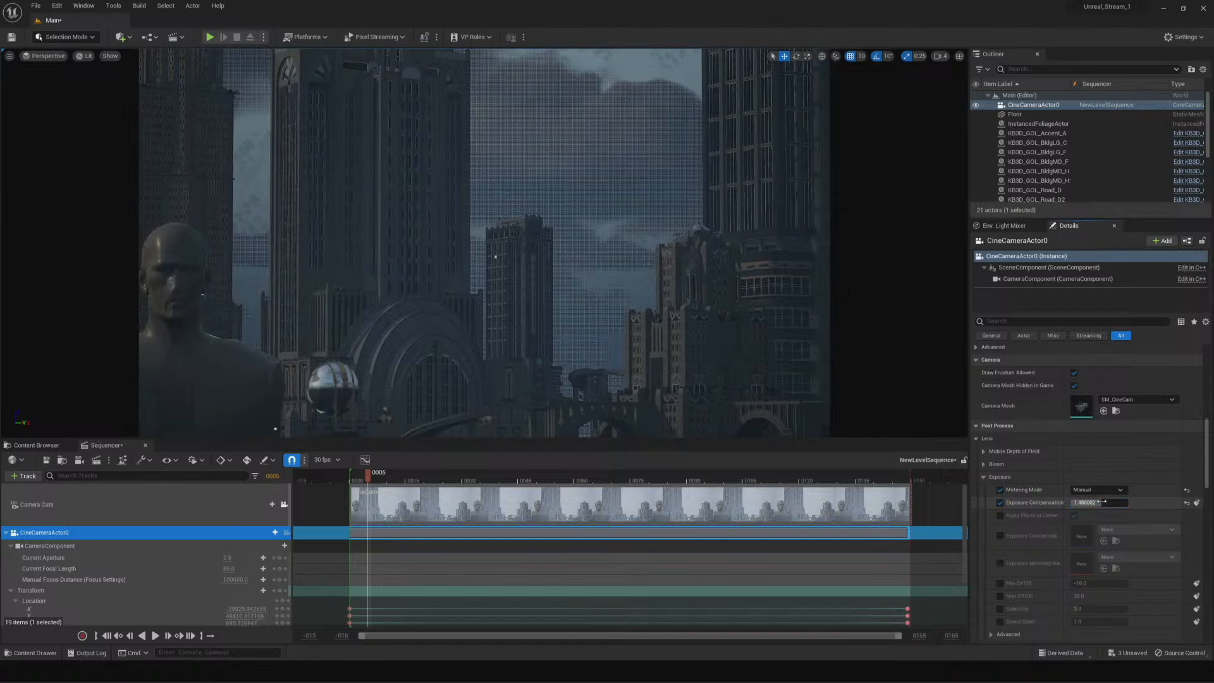
left_click_drag(387, 482, 745, 477)
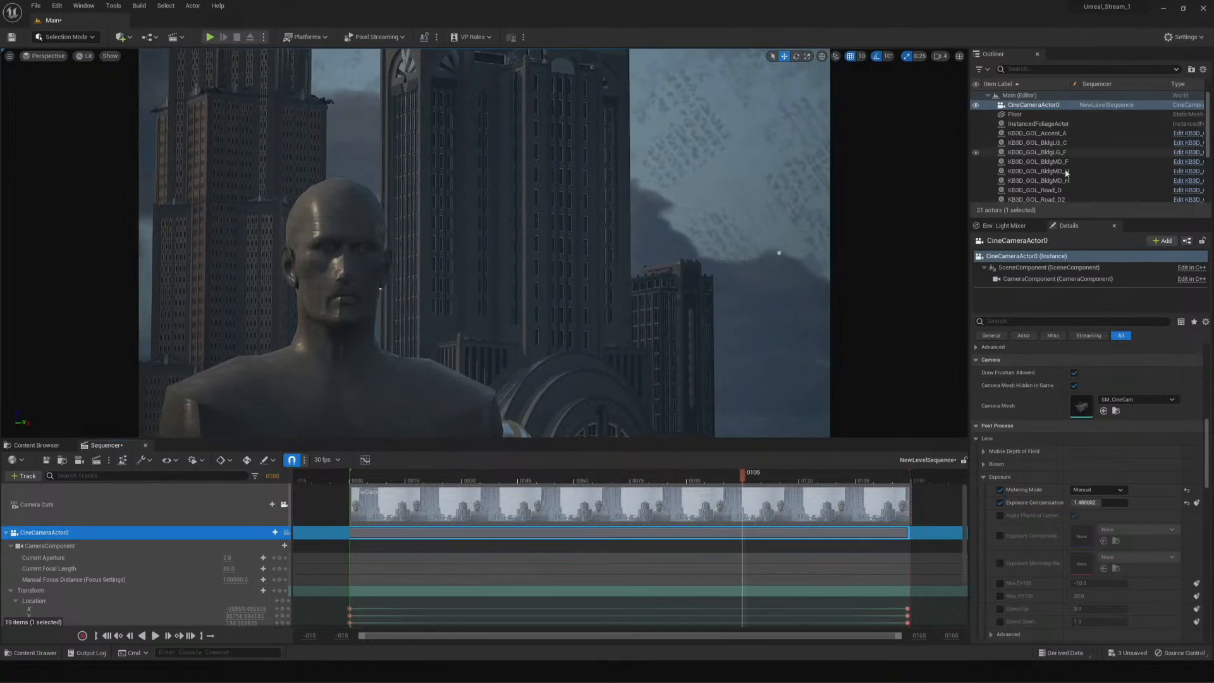
Try times of day of 30, 10, 200 and 1200 on Ultra_Dynamic_Sky, and preview the shot at frame 75
scroll(1068, 175, "down", 5)
left_click(1037, 197)
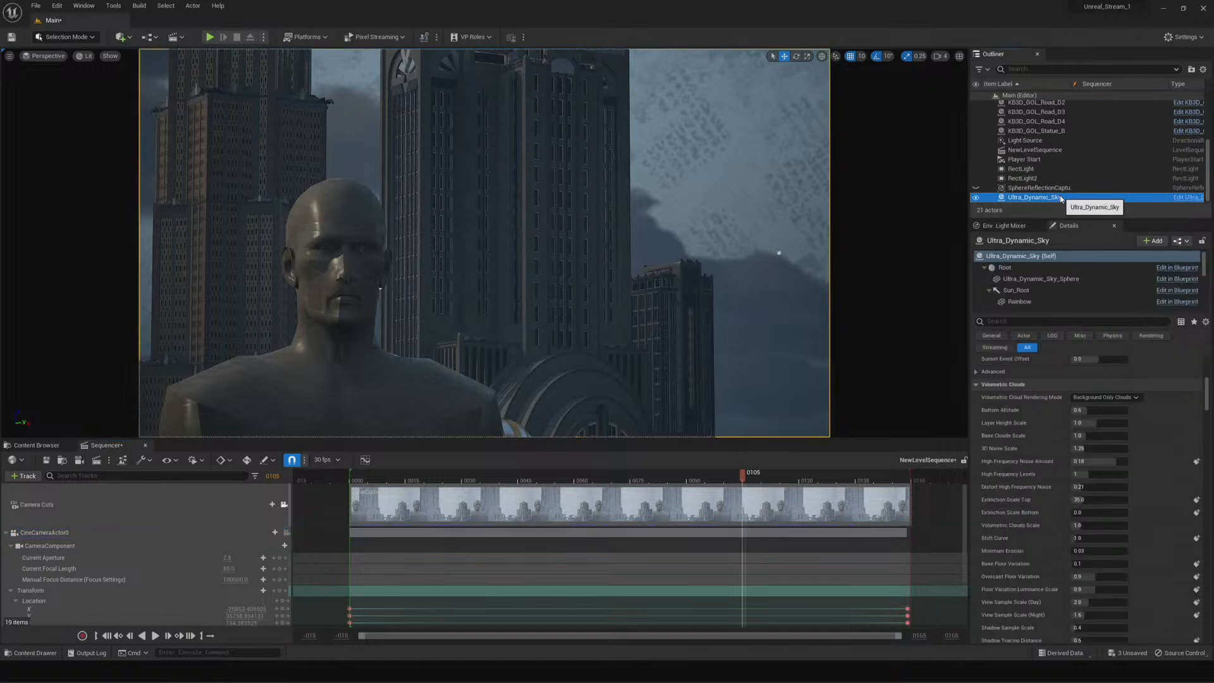
scroll(1081, 425, "up", 10)
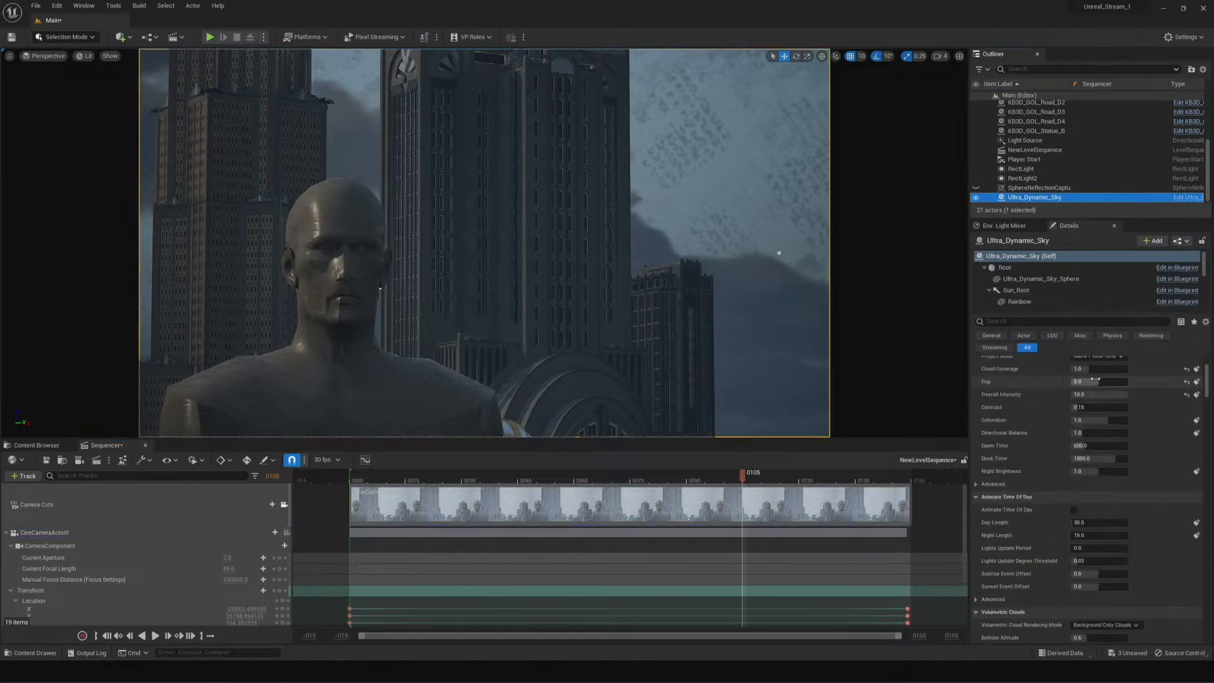
left_click(1075, 426)
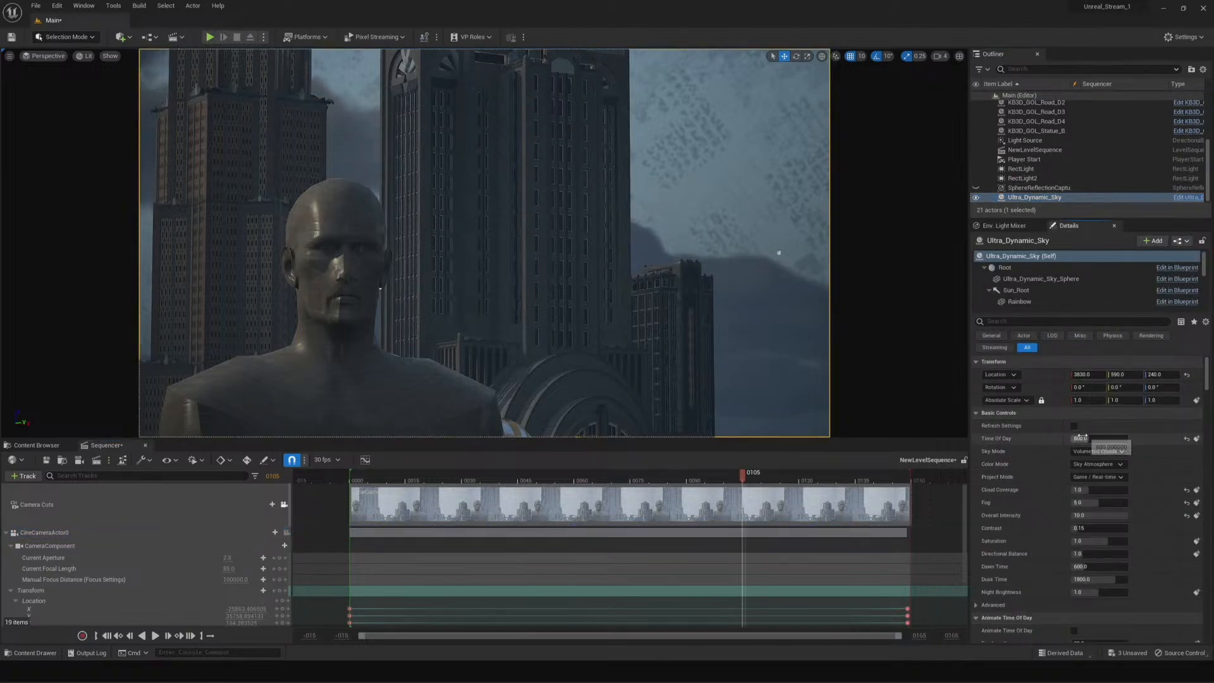
left_click(1112, 438)
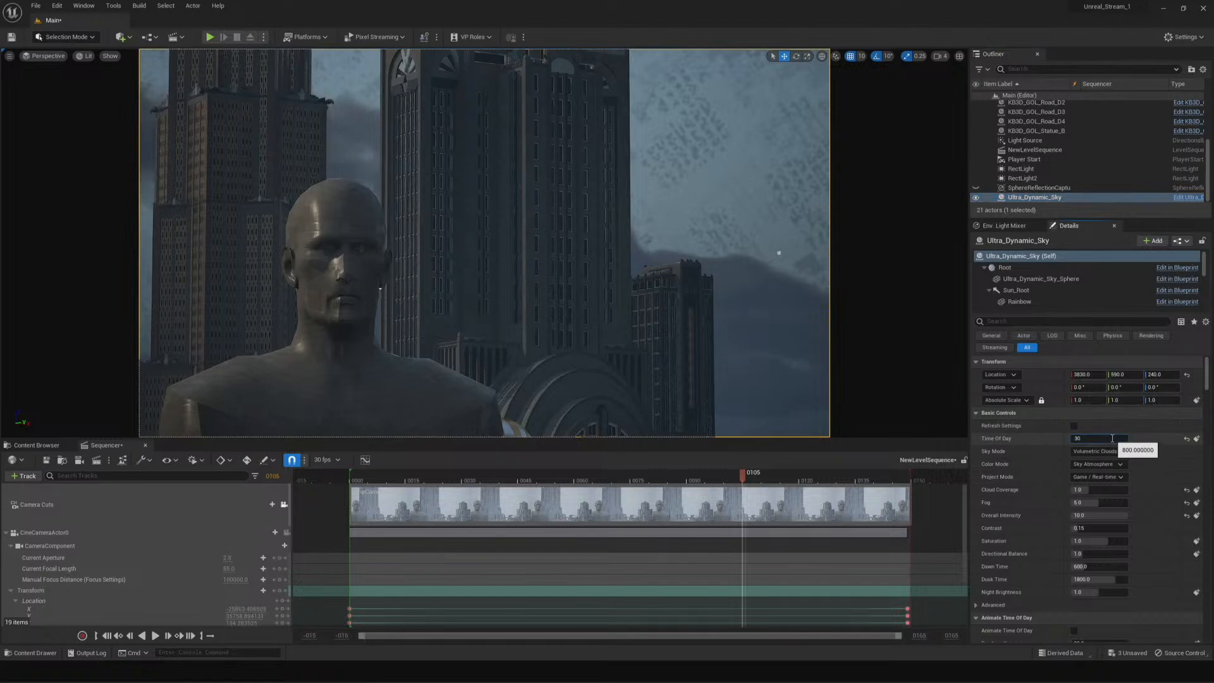
key("Return")
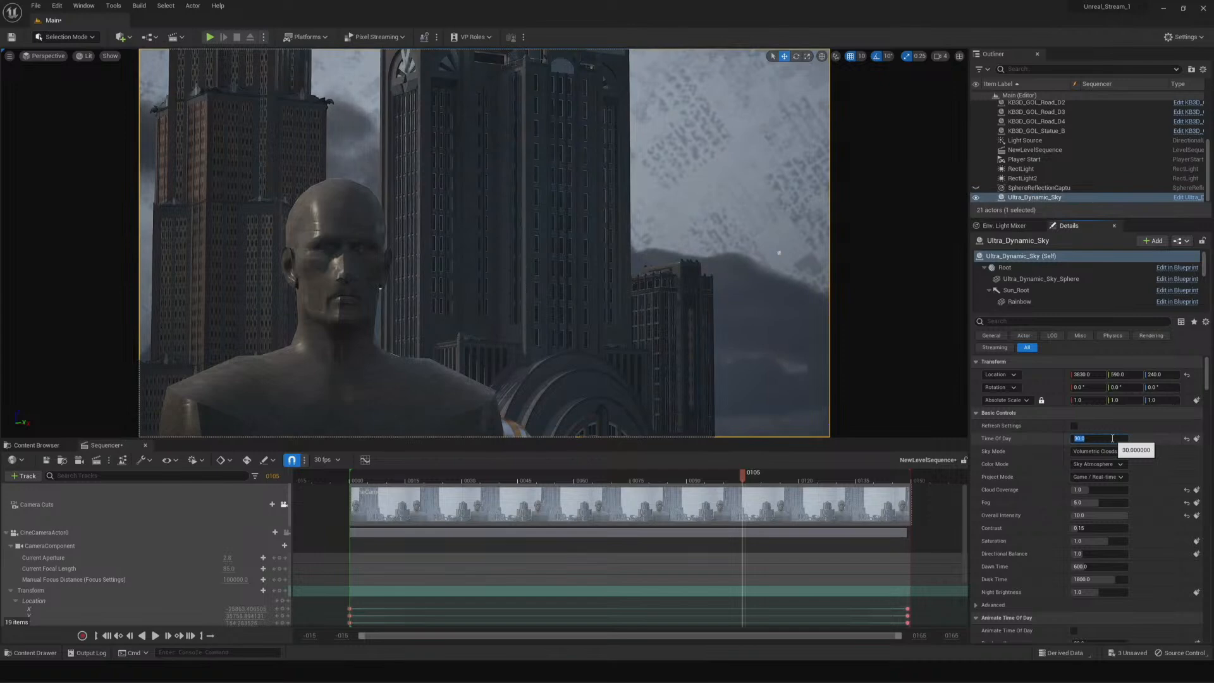
type("1")
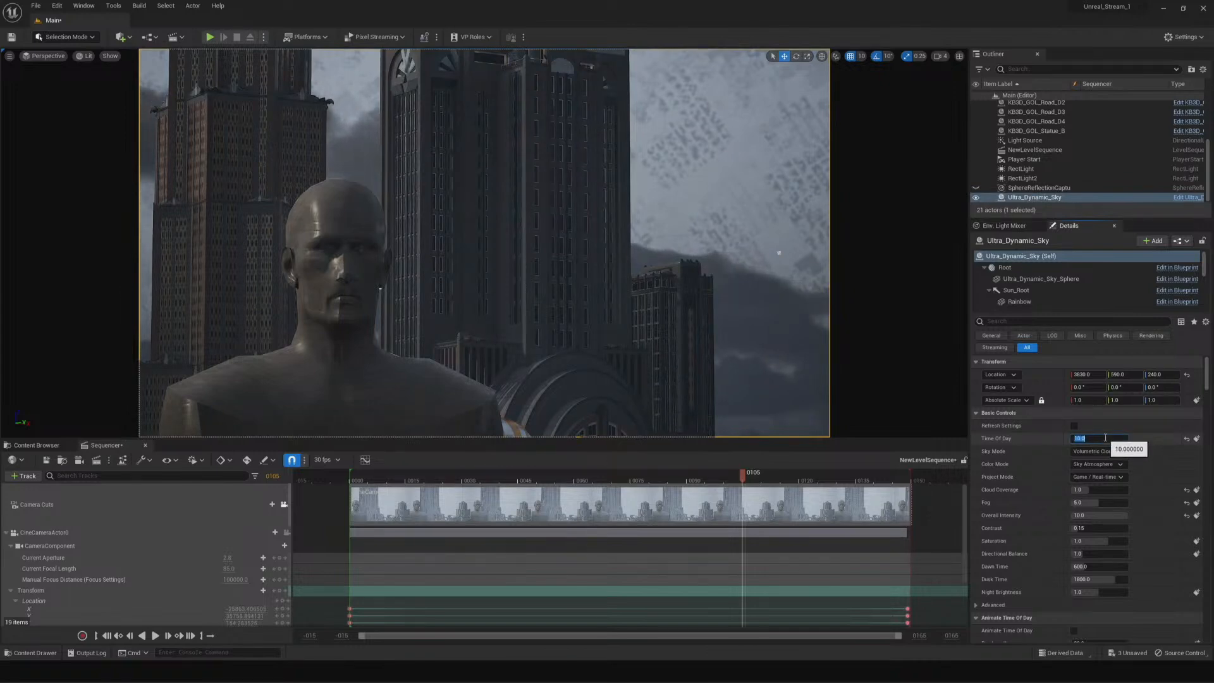
type("1")
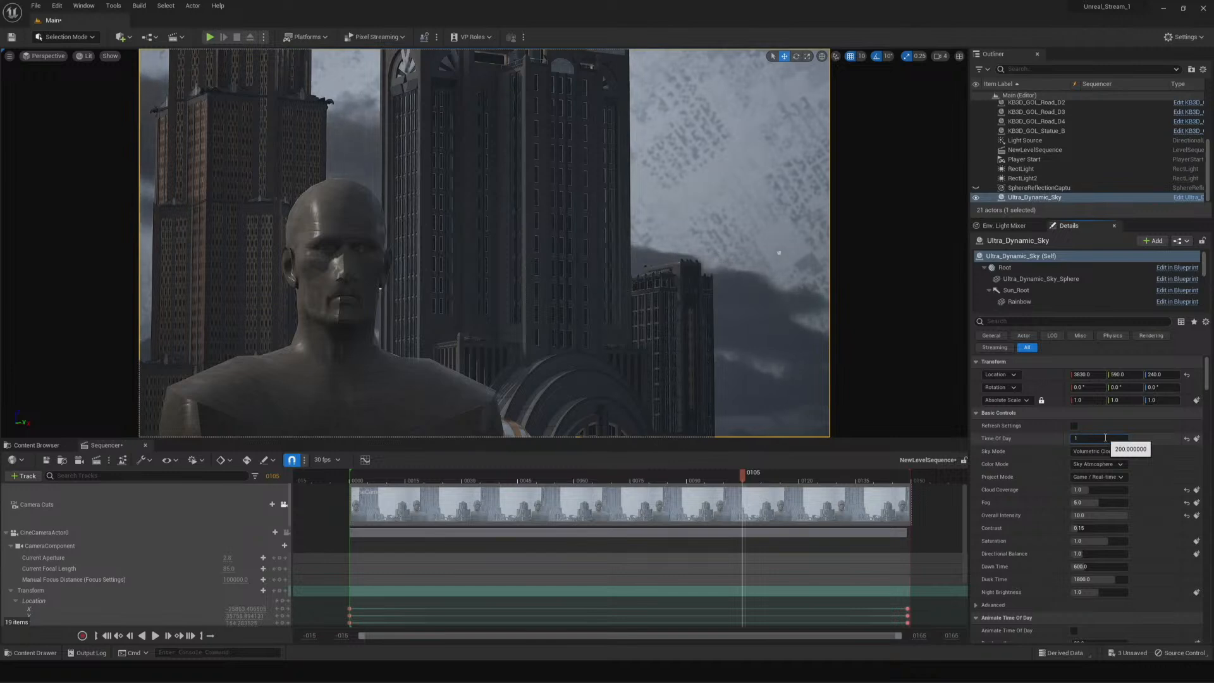
type("200")
key("Return")
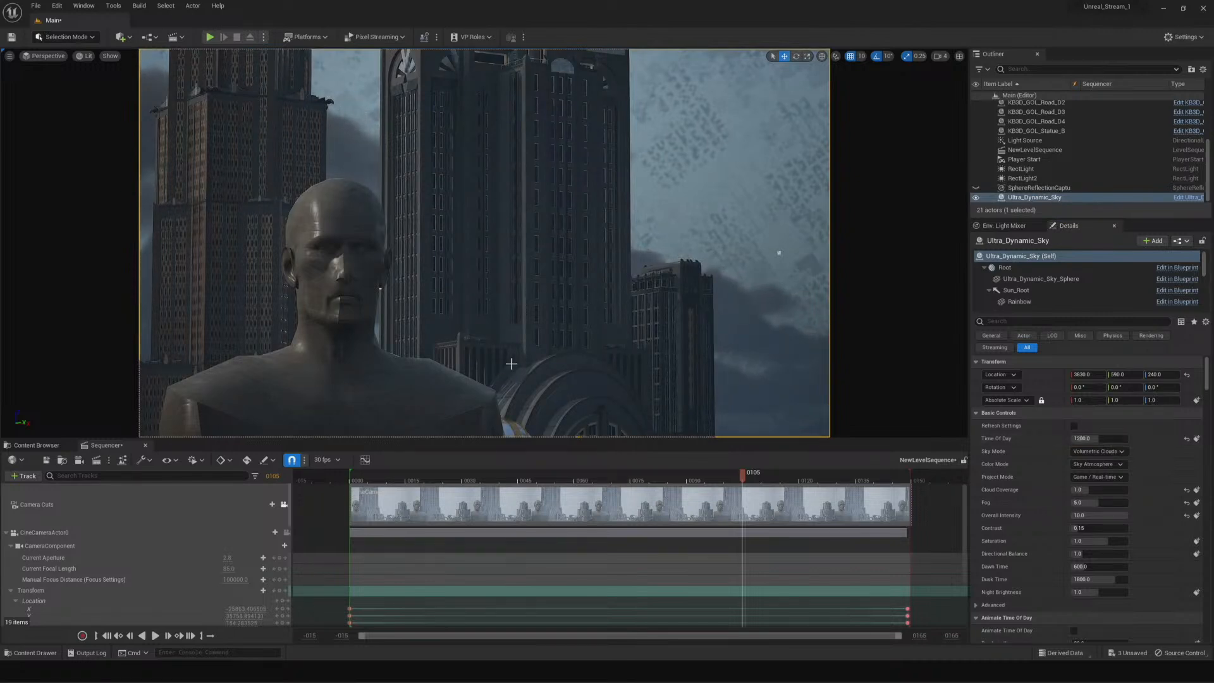
left_click_drag(527, 497, 631, 504)
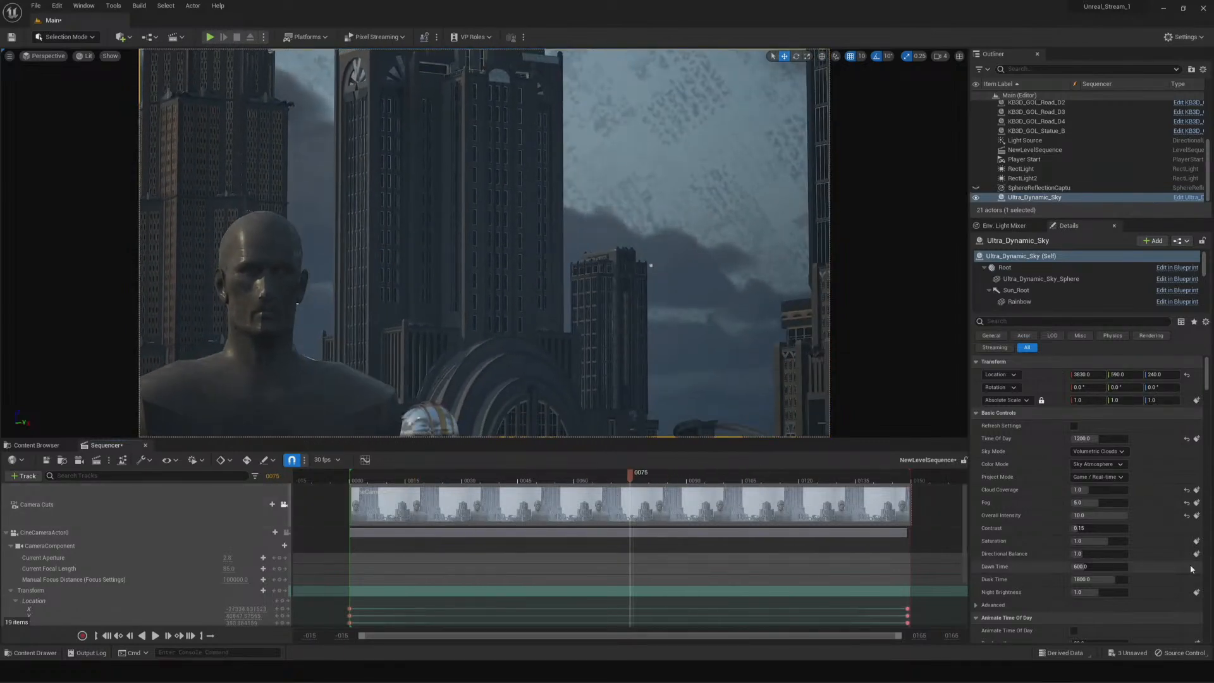
Set the Ultra_Dynamic_Sky cloud coverage to 1.5 and fog to 1.2
left_click(1093, 490)
left_click(1092, 490)
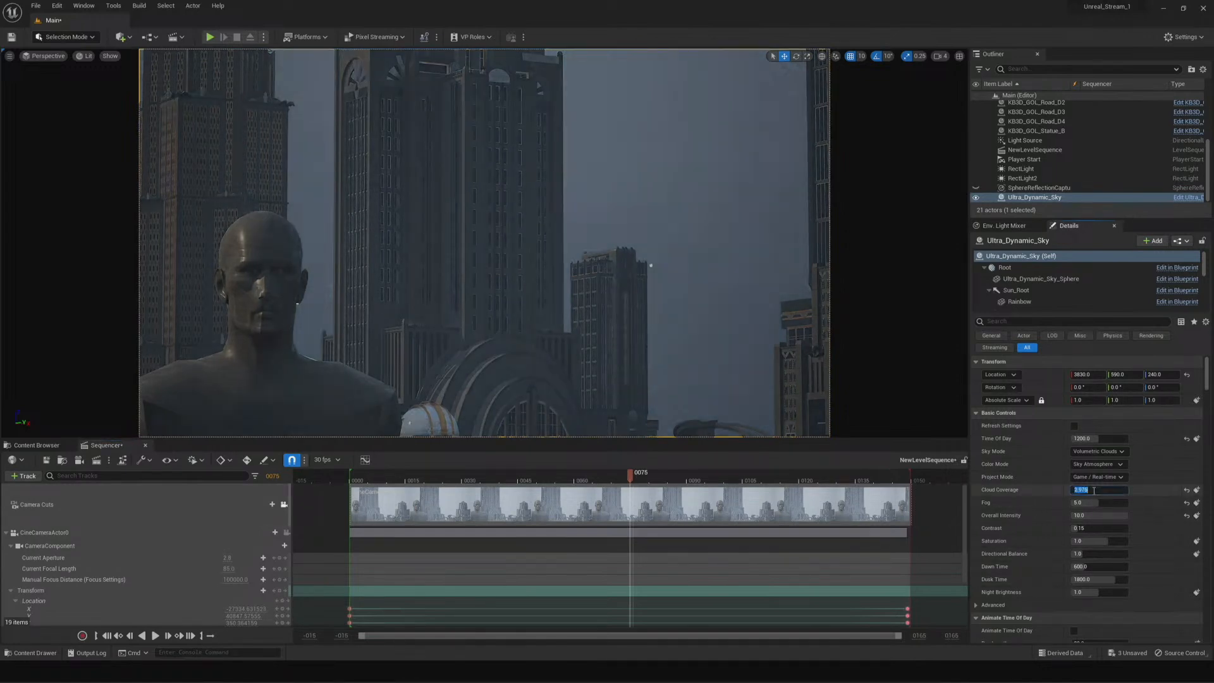
double_click(1093, 490)
type("1.5")
key("Return")
left_click(1097, 500)
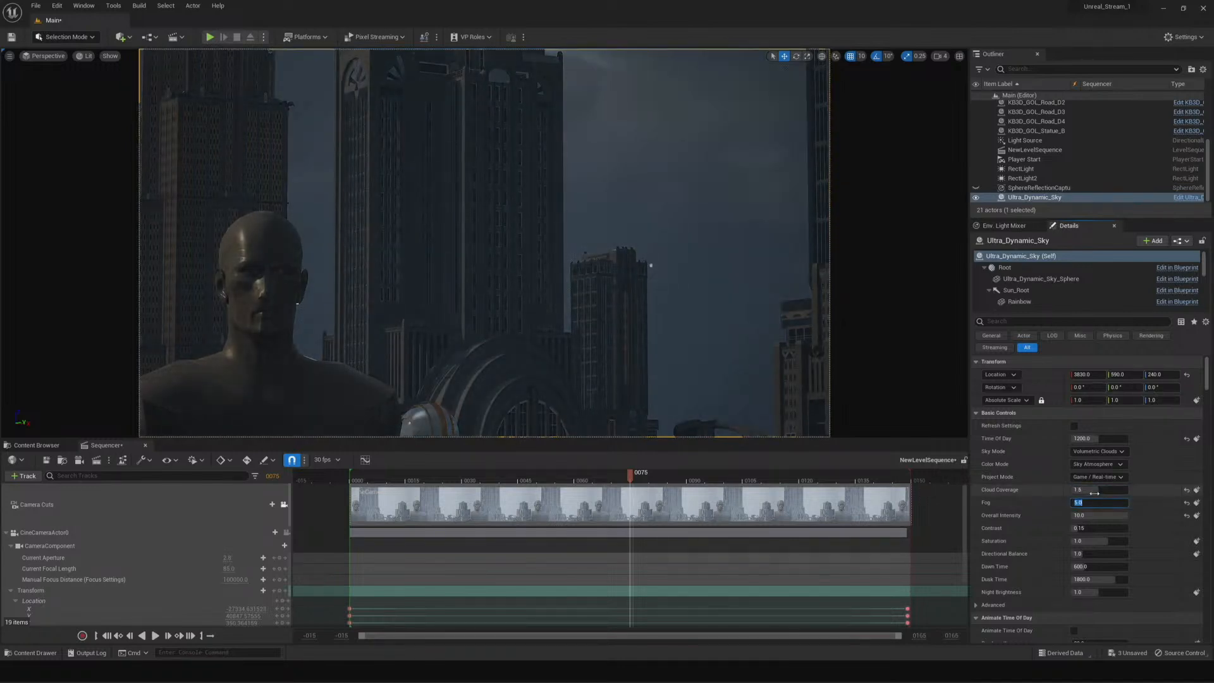
type("1")
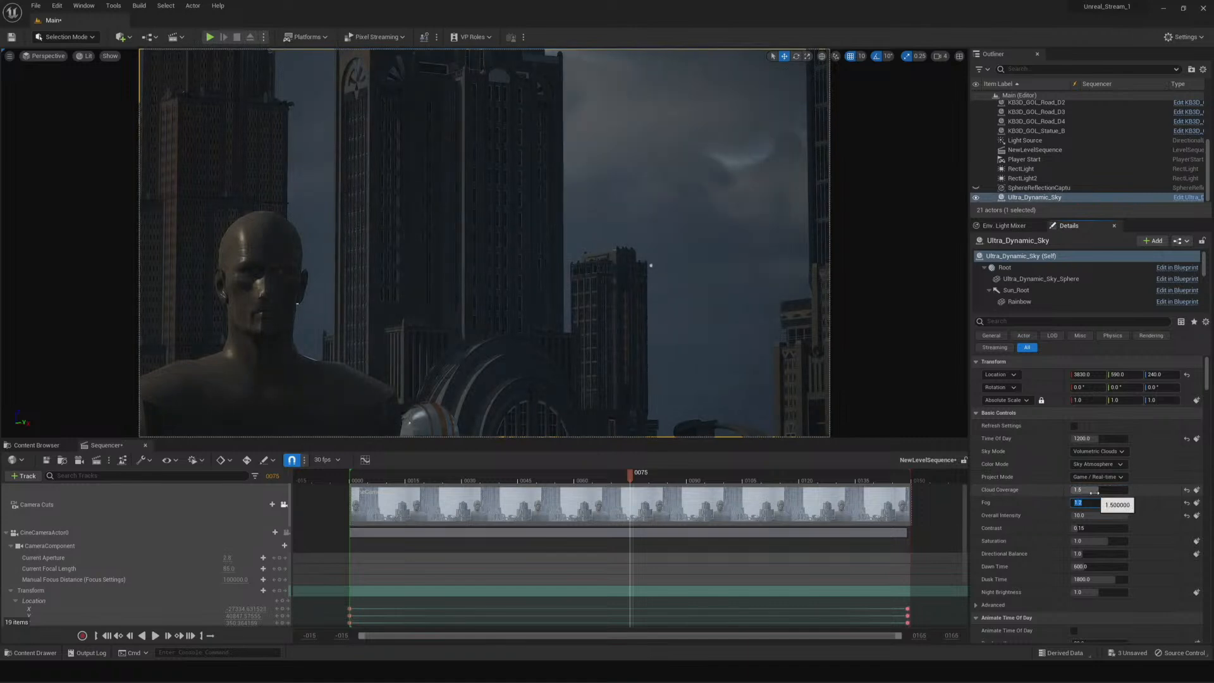
type(".2")
key("Return")
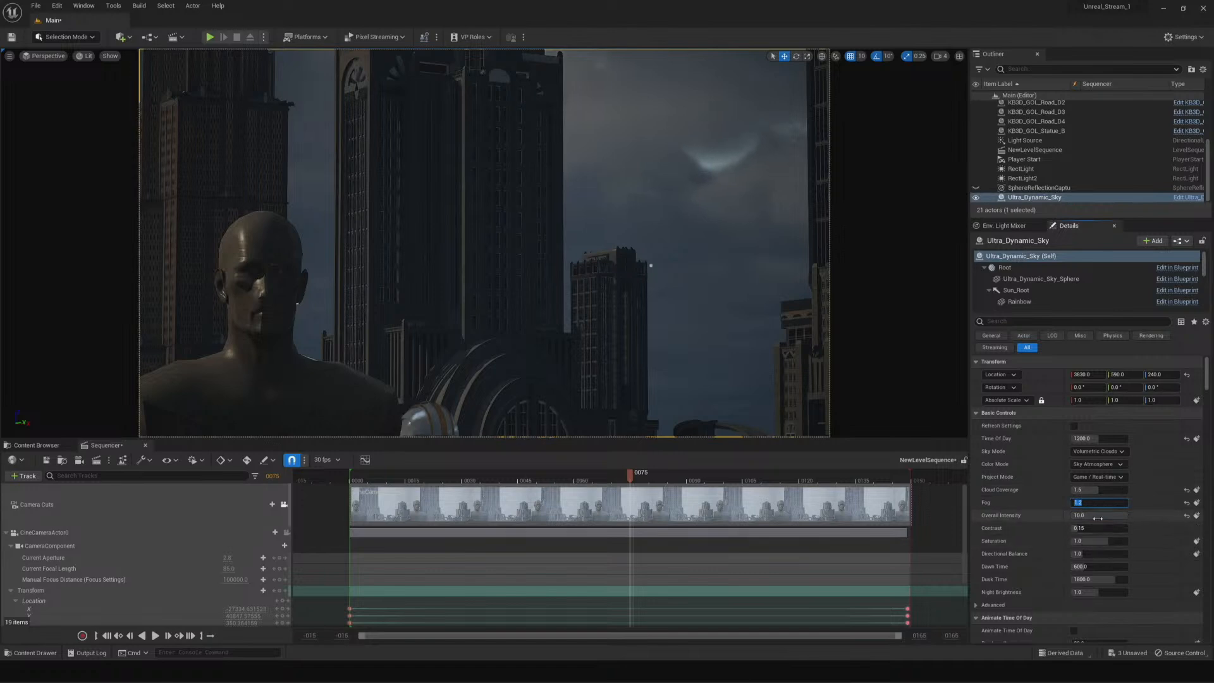
Try an overall intensity of 100 on Ultra_Dynamic_Sky and restore it to 10
left_click(1098, 516)
type("100")
key("Return")
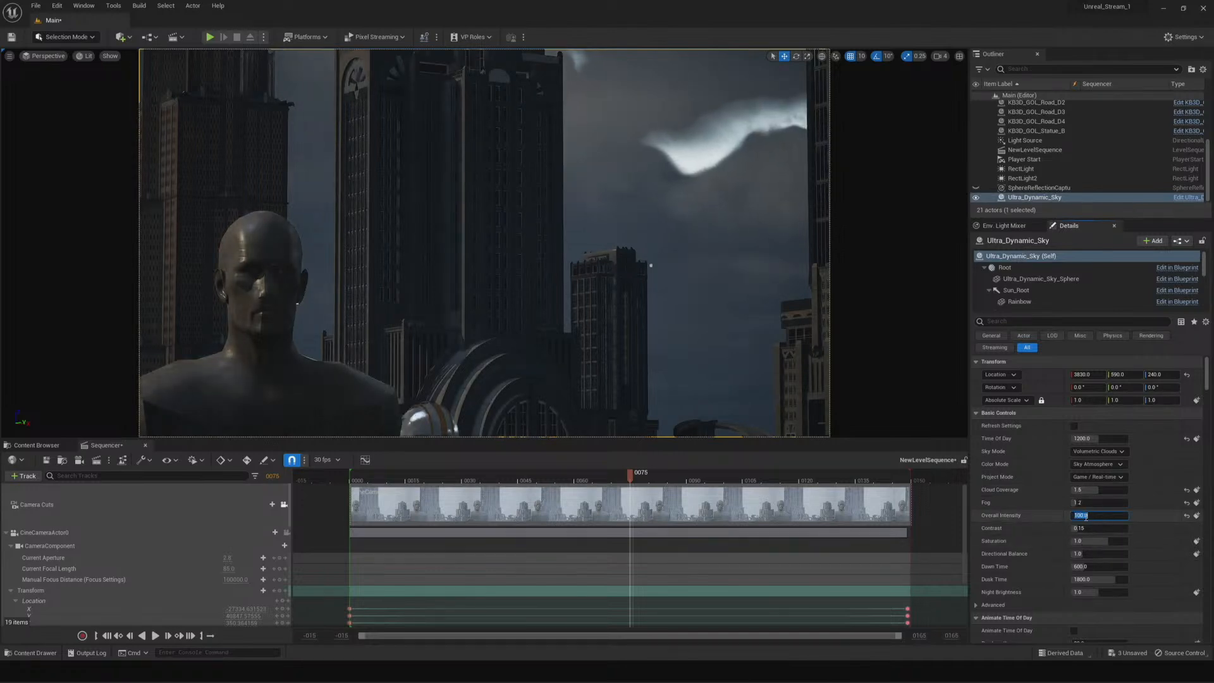
type("10")
key("Return")
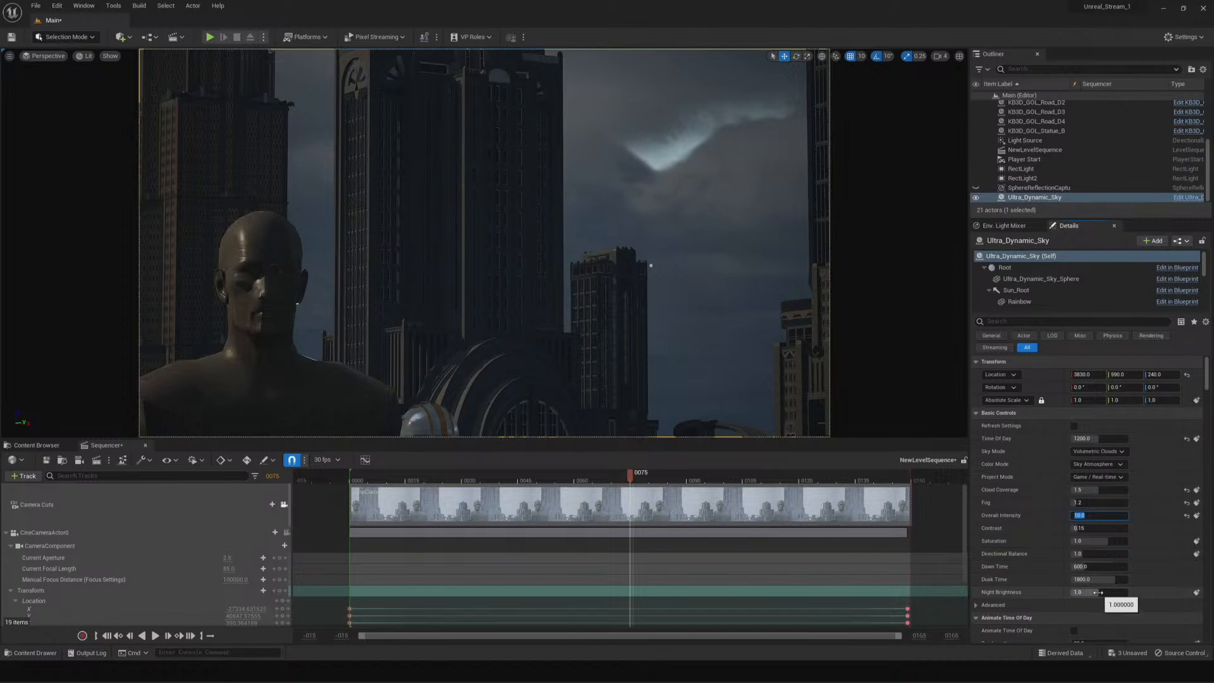
Try times of day of 600 and 900 on Ultra_Dynamic_Sky and settle on 1500
left_click(1103, 439)
type("600")
key("Return")
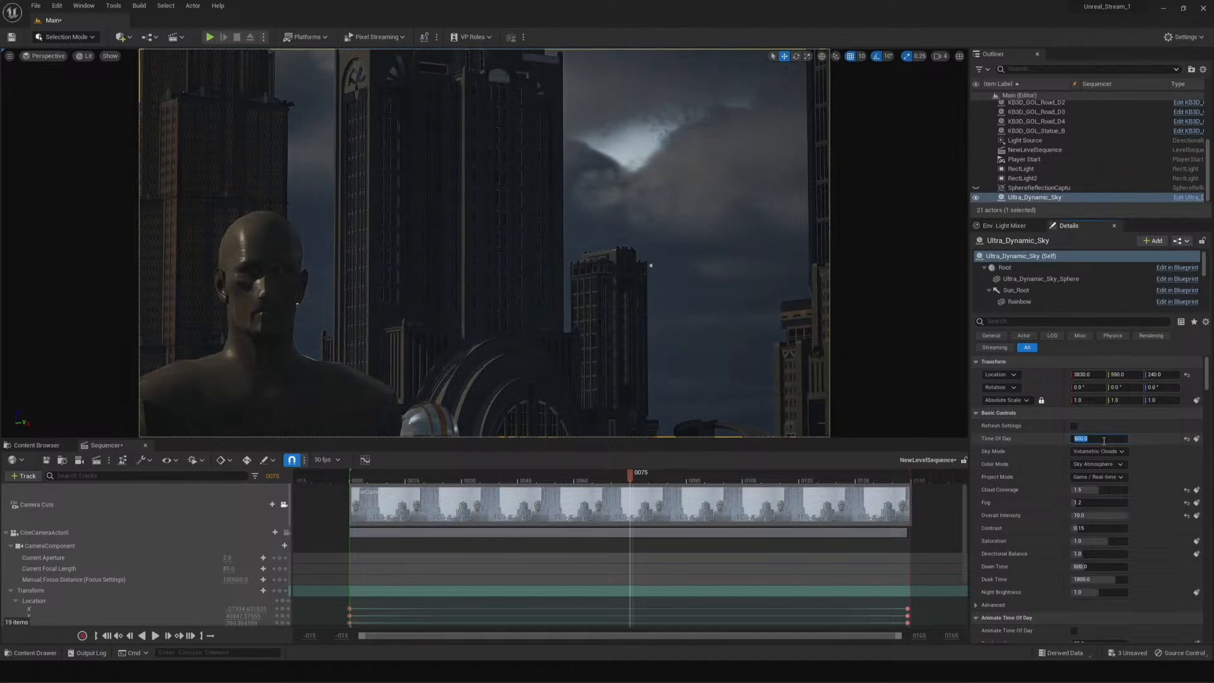
type("900")
key("Return")
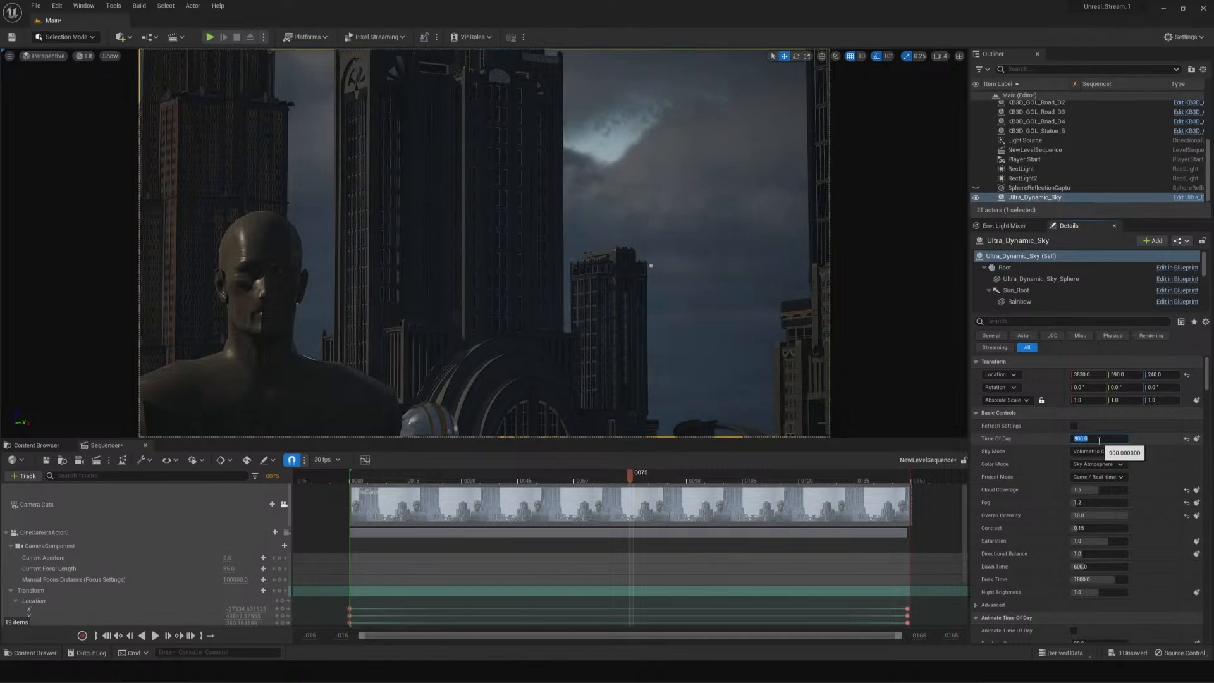
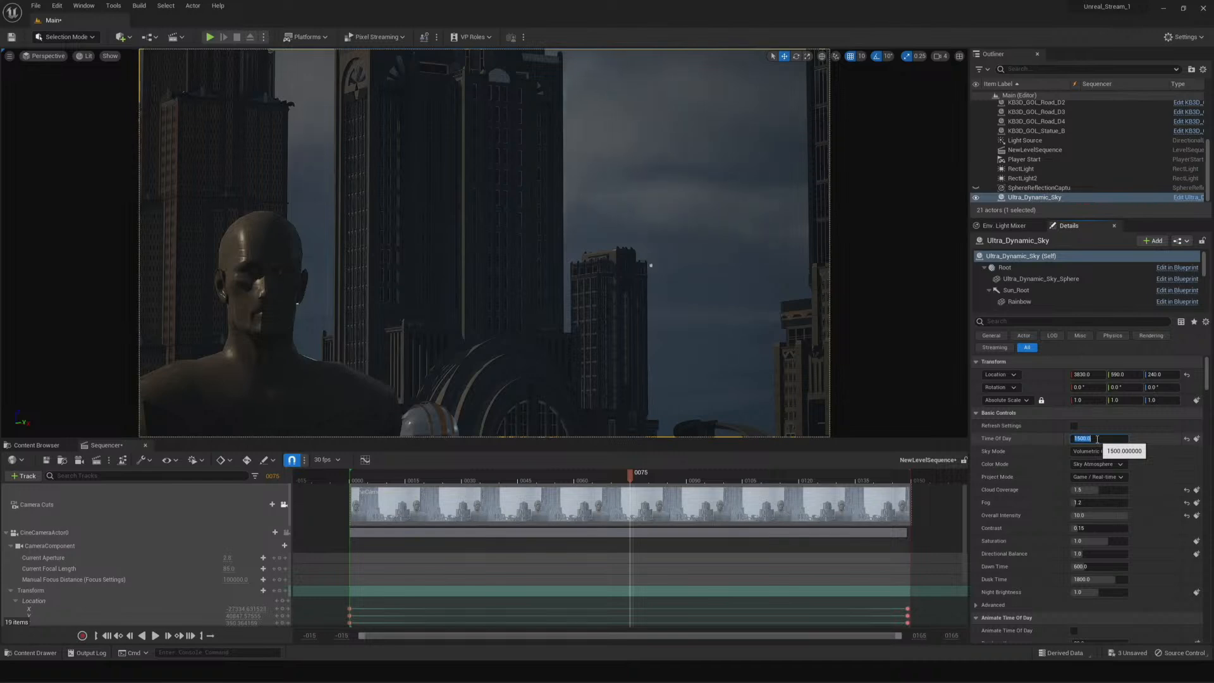
Try the Space sky mode on Ultra_Dynamic_Sky and switch back to Volumetric Clouds
left_click(1100, 450)
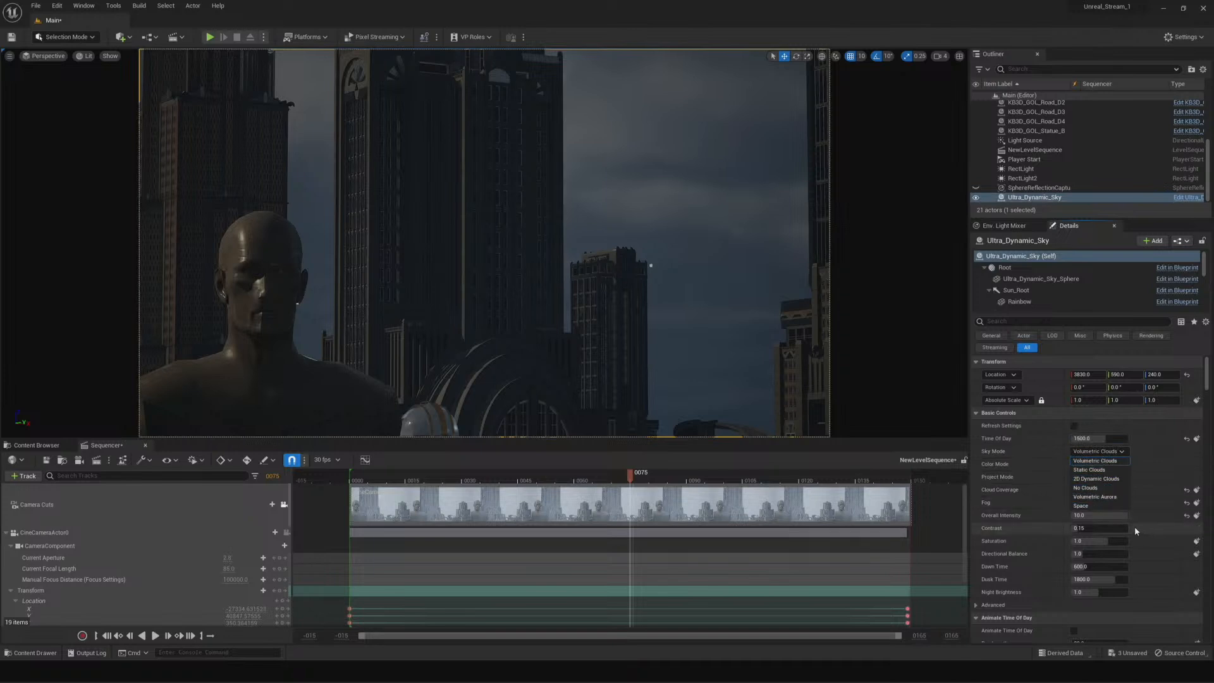
left_click(1110, 506)
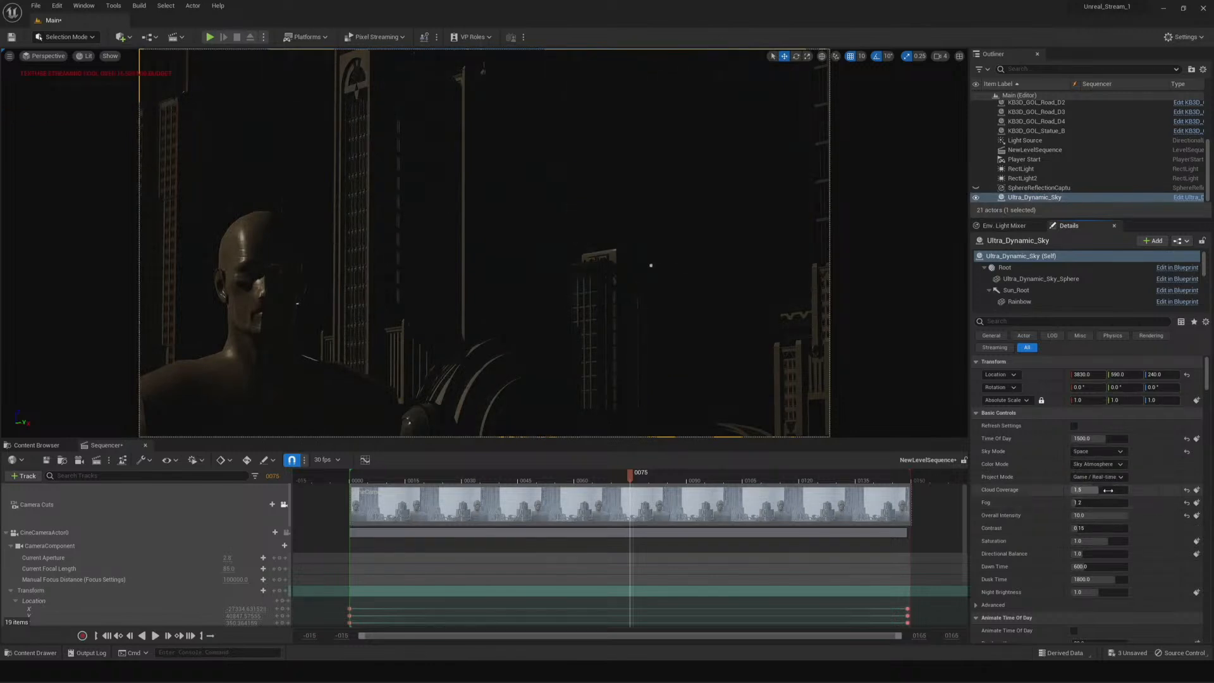
left_click(1109, 453)
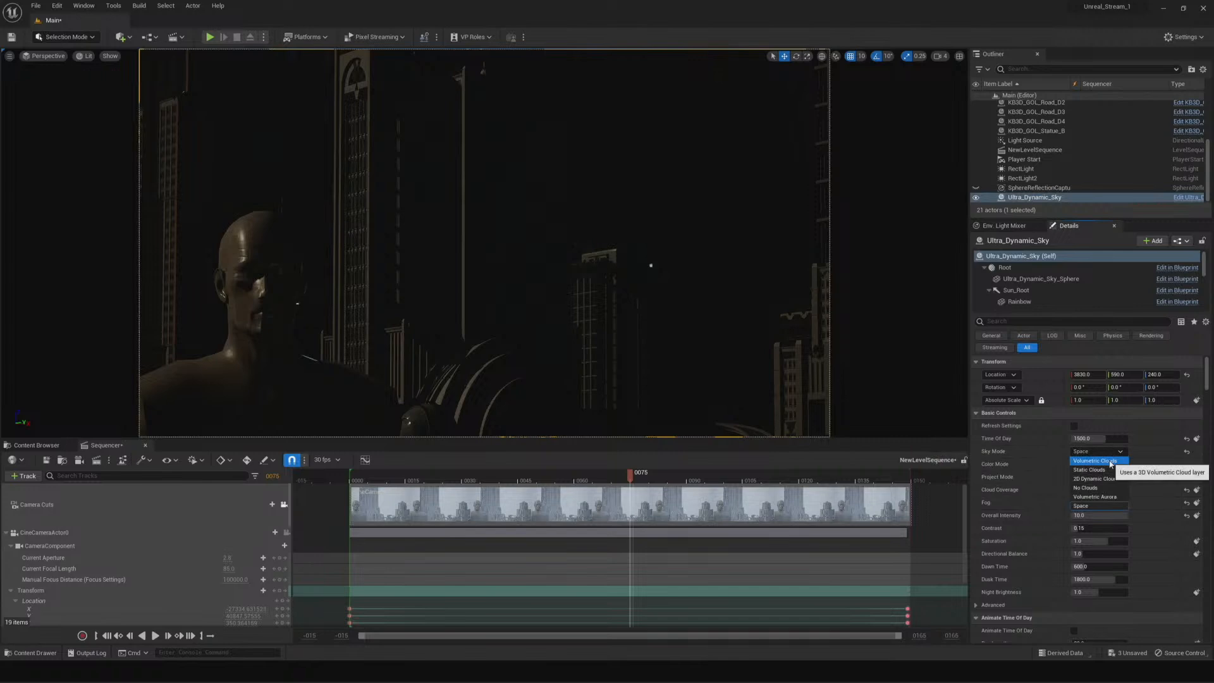
left_click(1108, 461)
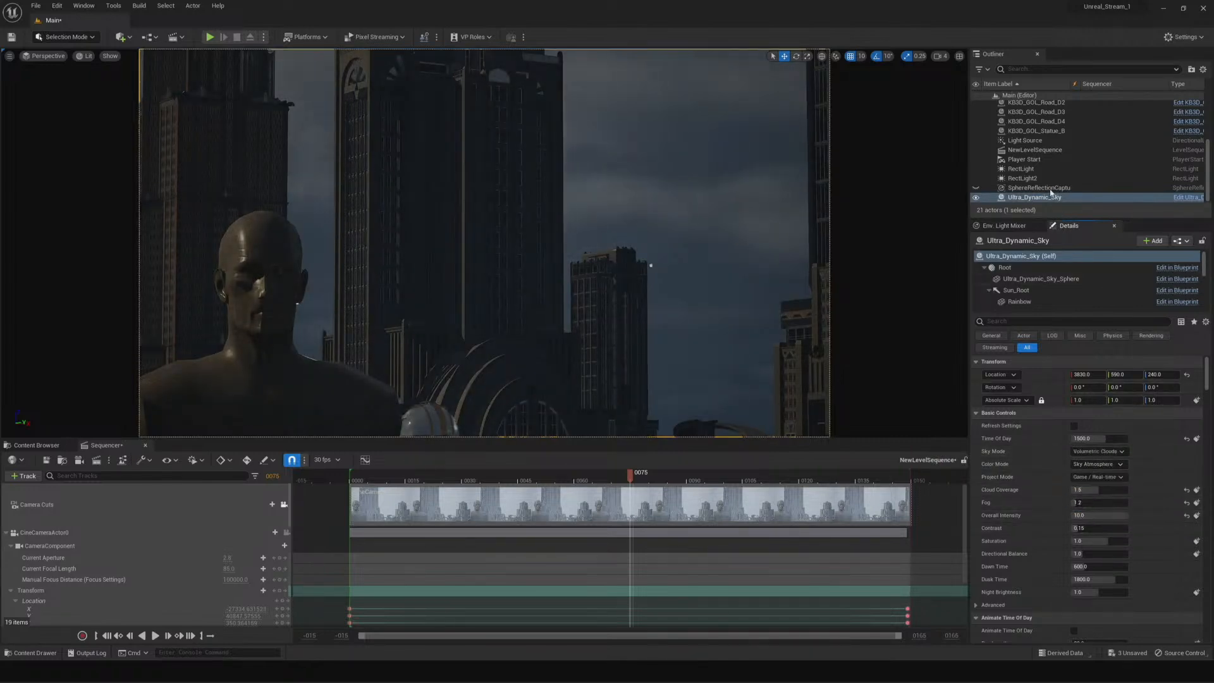
Set the intensity of the Light Source directional light to 500 lux
left_click(1032, 141)
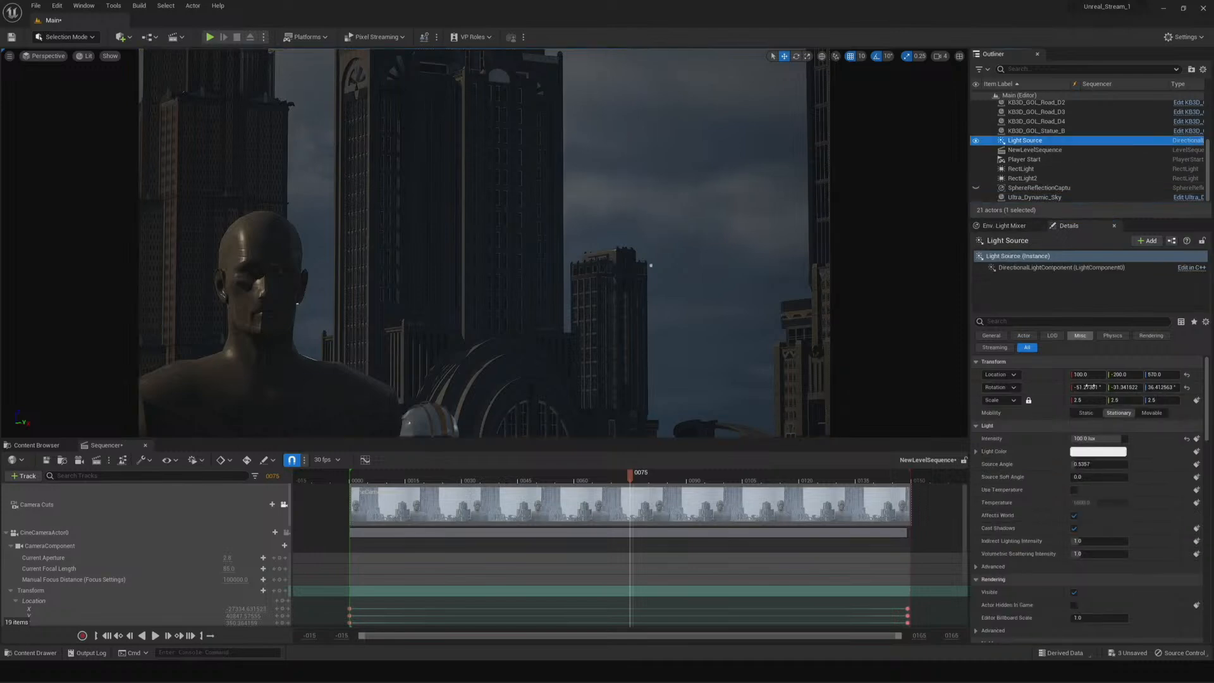
left_click(1100, 438)
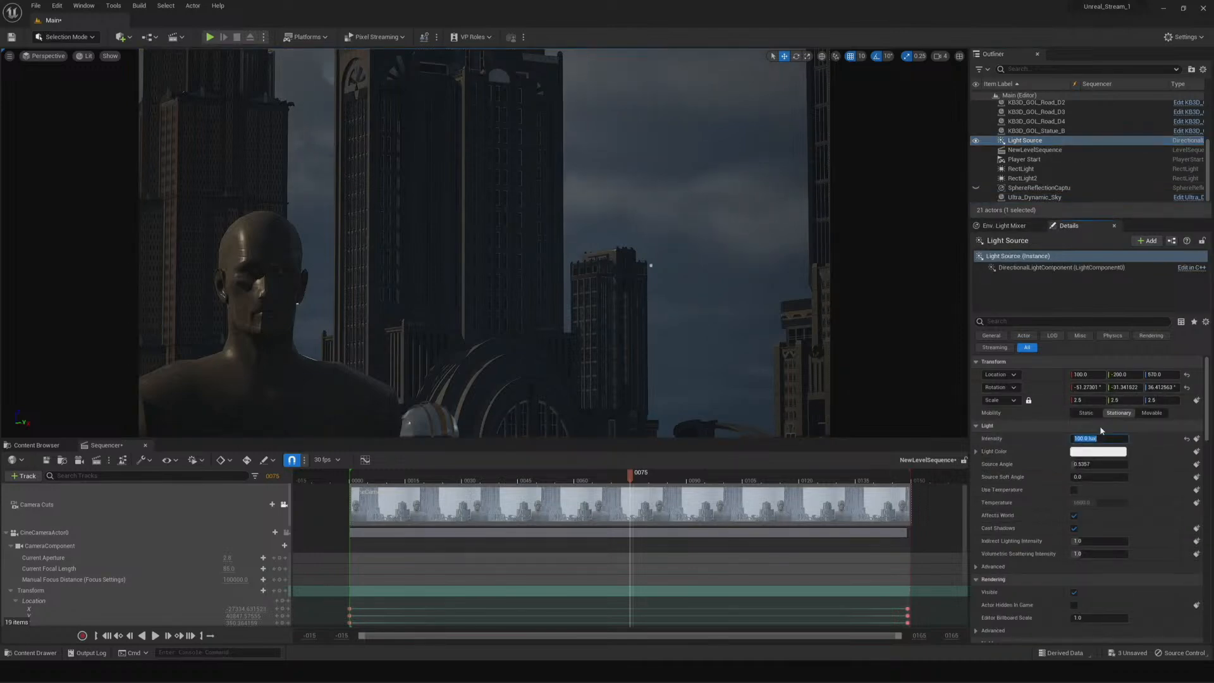
key("Return")
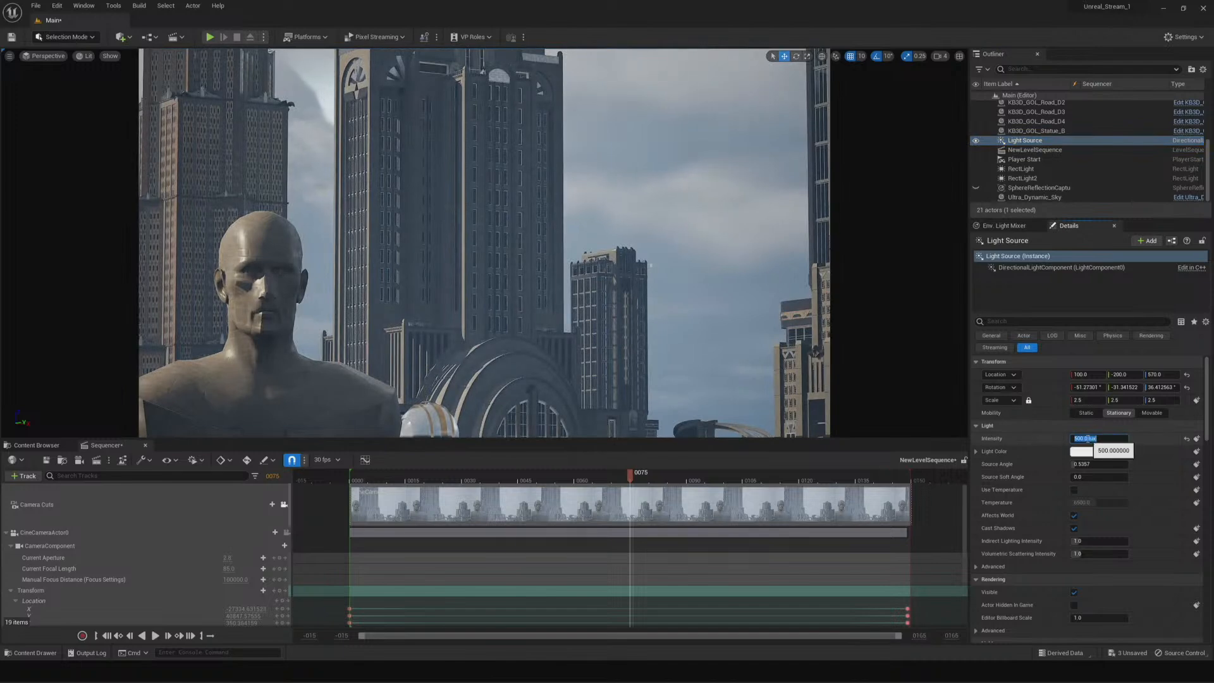
Give the Light Source a warm pale yellow color, hue about 37 and saturation about 0.43, and preview the shot at frame 4
left_click(1085, 452)
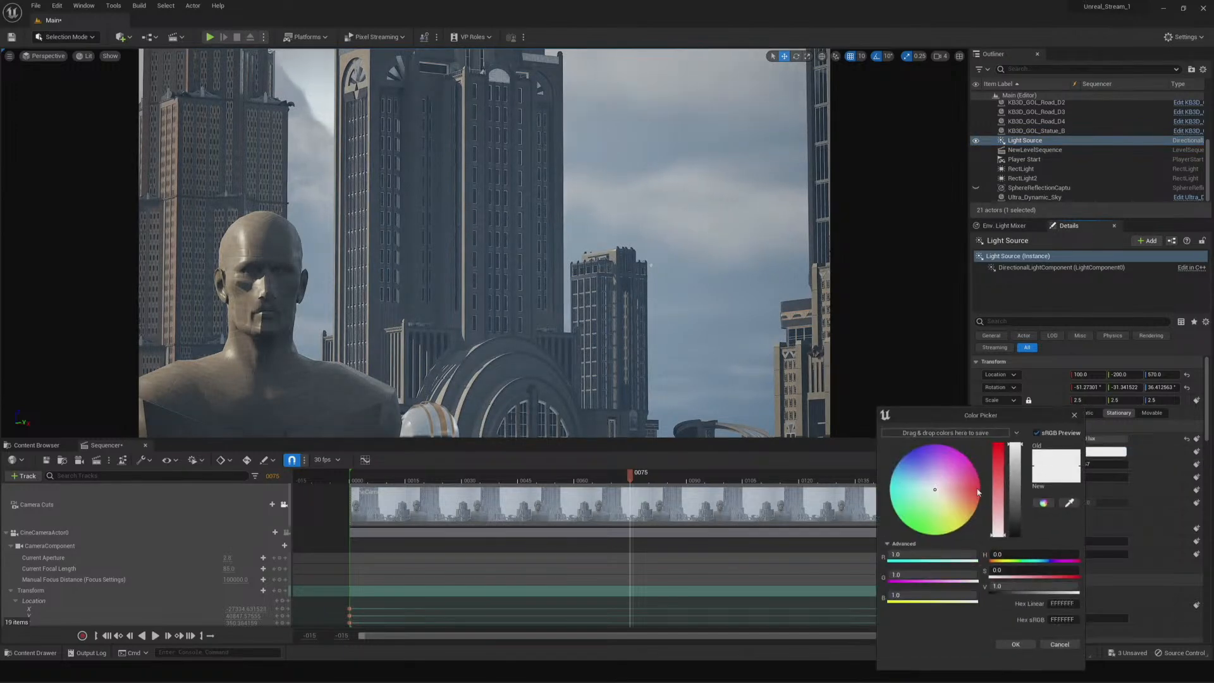
left_click_drag(938, 492, 951, 504)
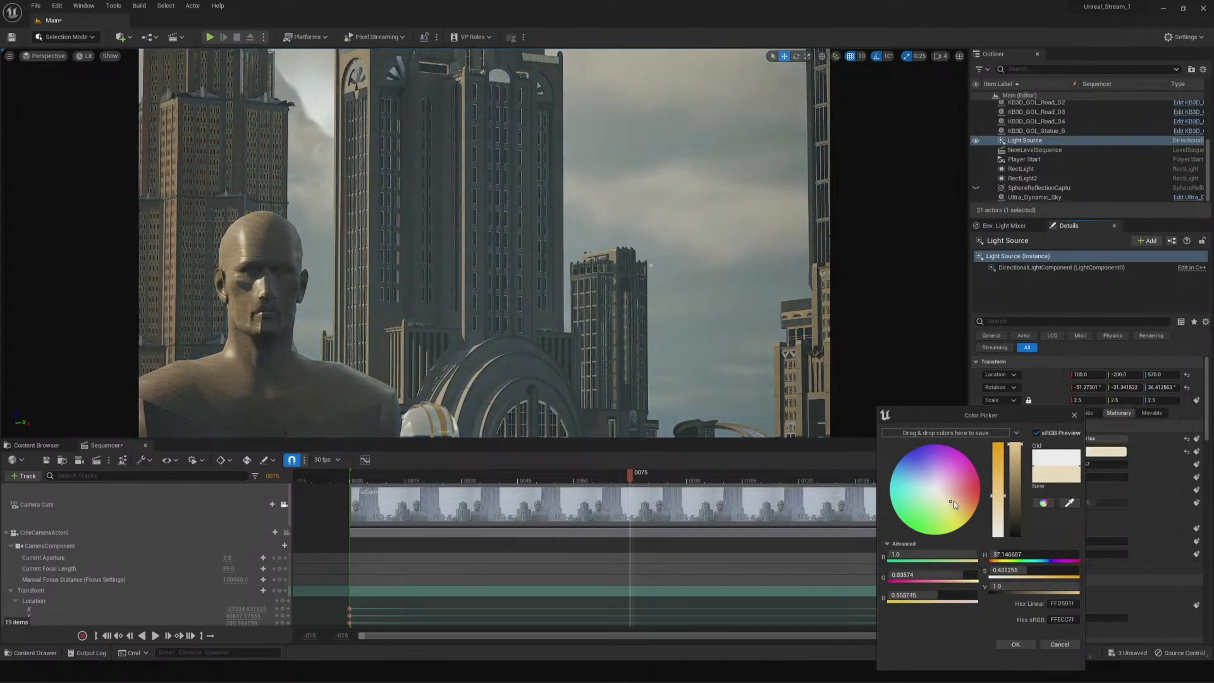
left_click(1016, 645)
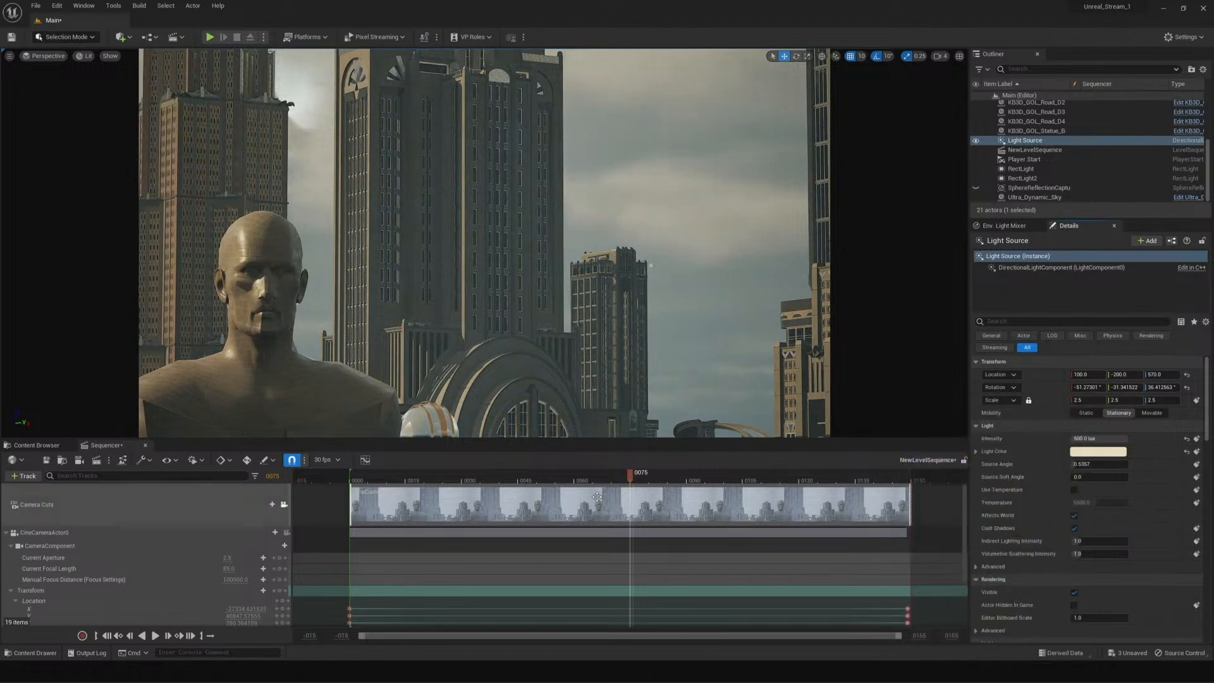
left_click_drag(630, 479, 364, 506)
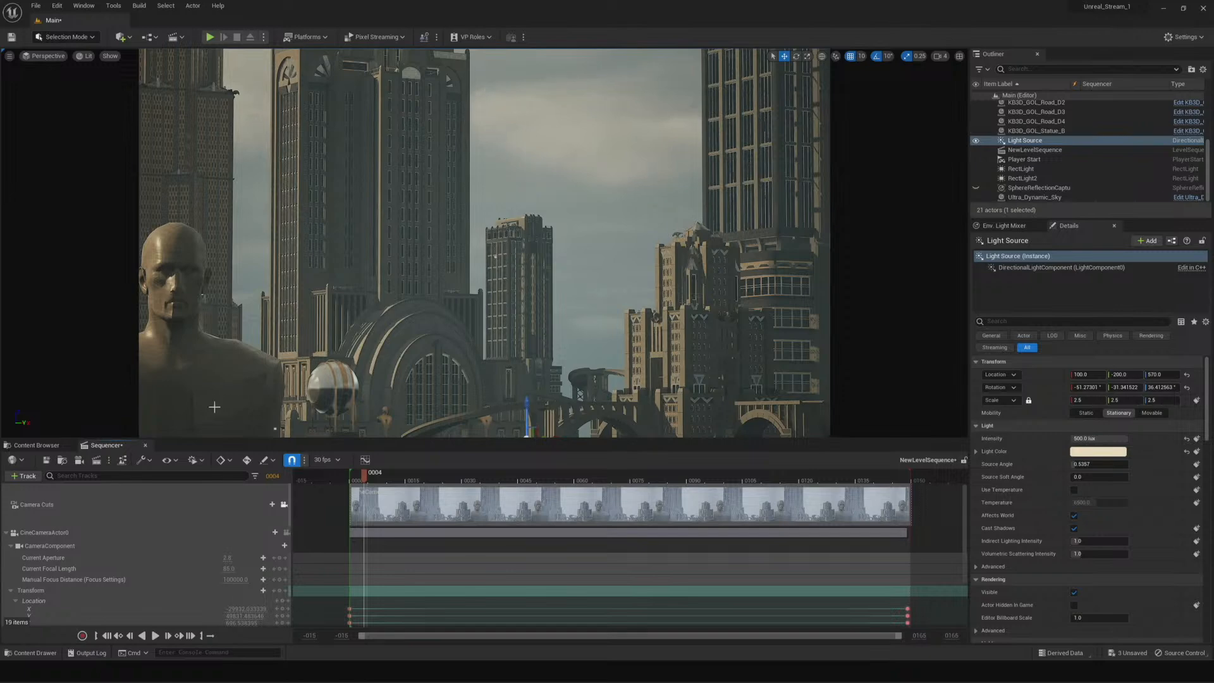
At frame 149, tilt CineCameraActor0 upward and lower and shift its position to reframe the statue's head and shoulders against the towers
left_click_drag(365, 479, 908, 488)
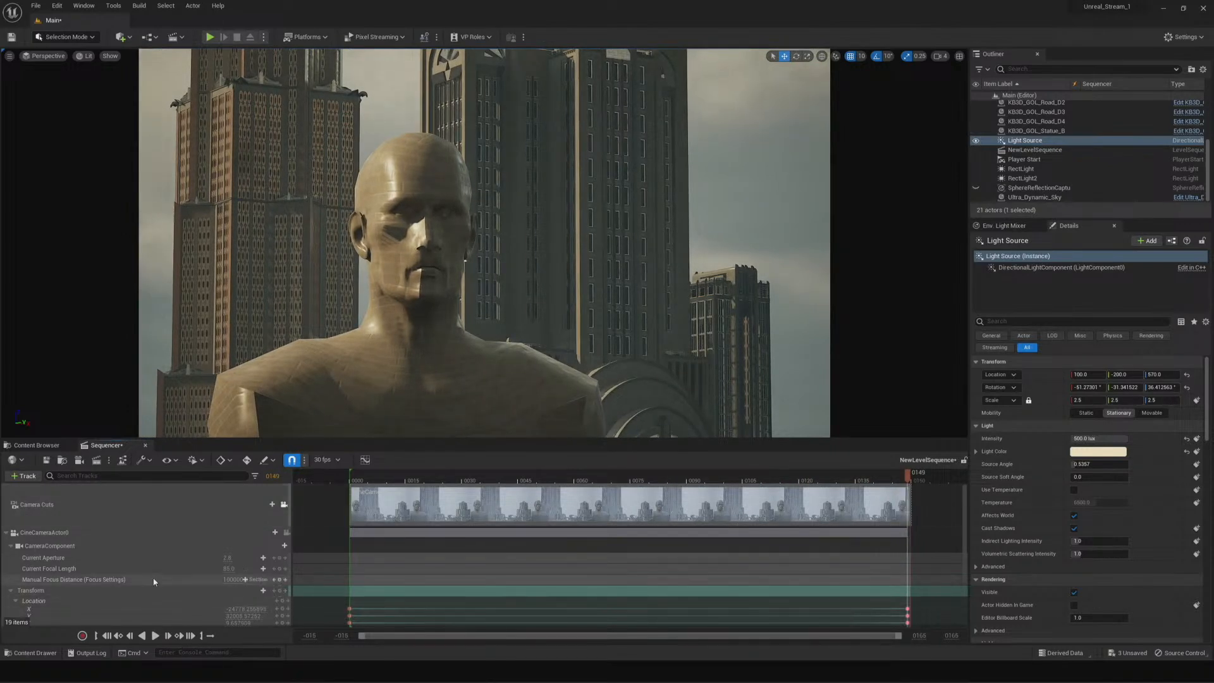
scroll(153, 579, "down", 4)
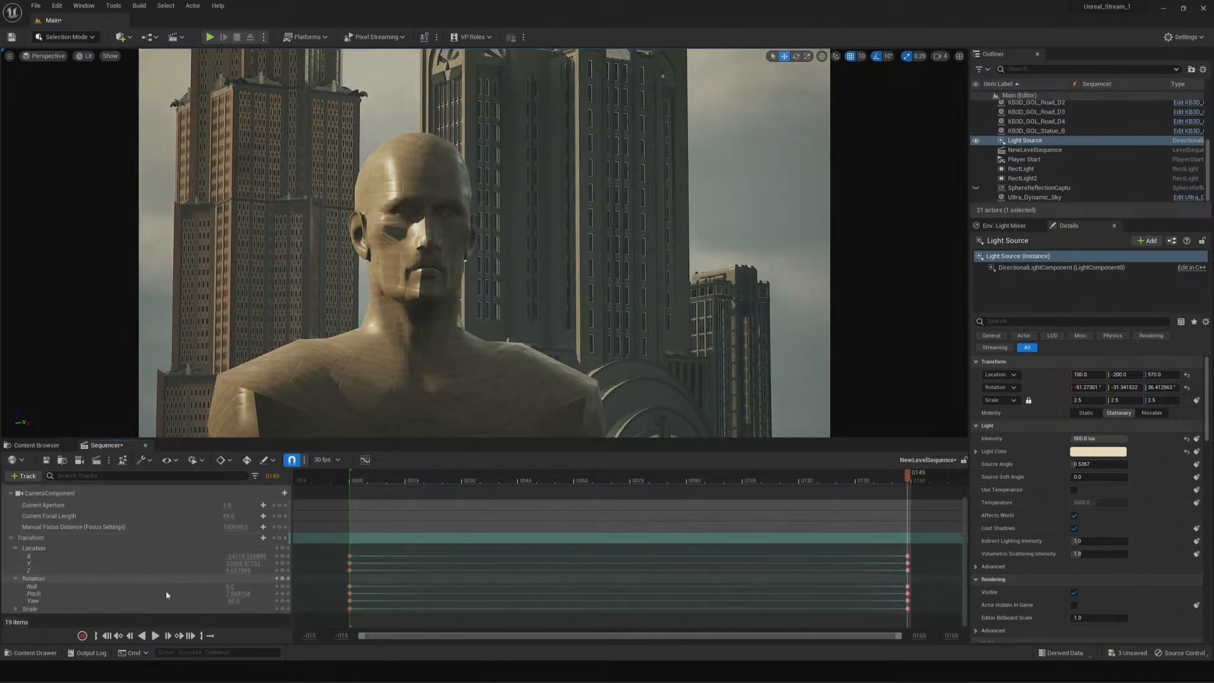
mouse_move(229, 597)
left_mouse_down()
mouse_move(203, 597)
mouse_move(230, 594)
left_mouse_up()
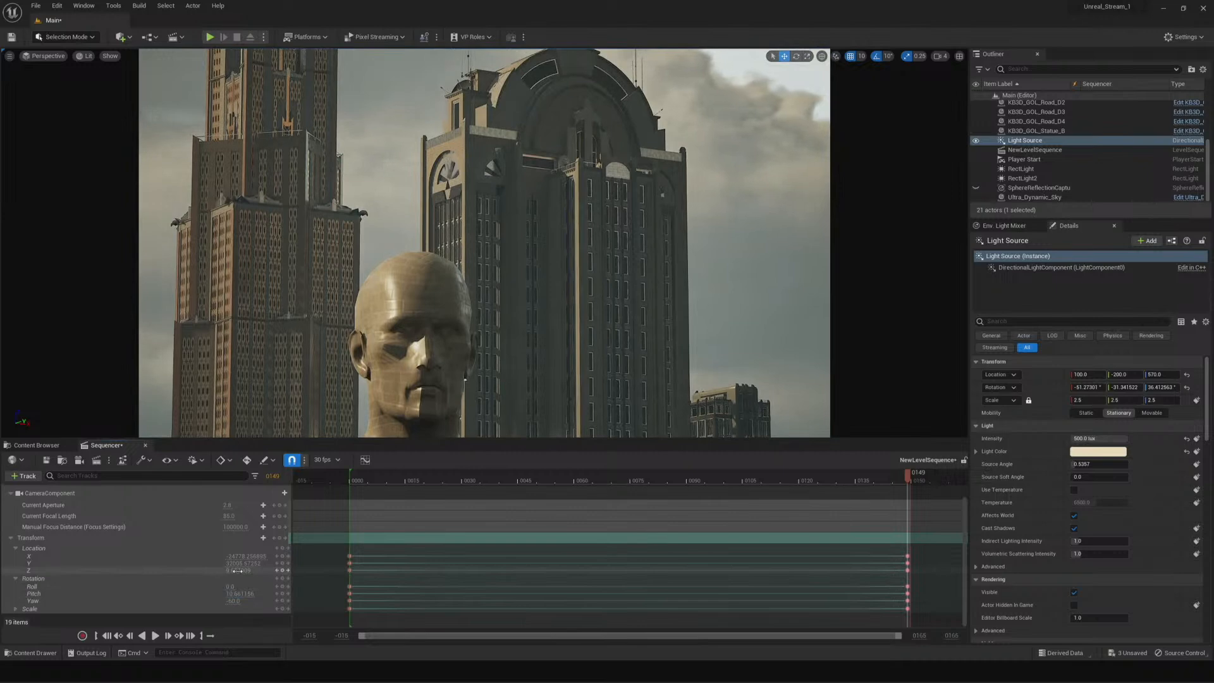
left_click_drag(239, 571, 242, 571)
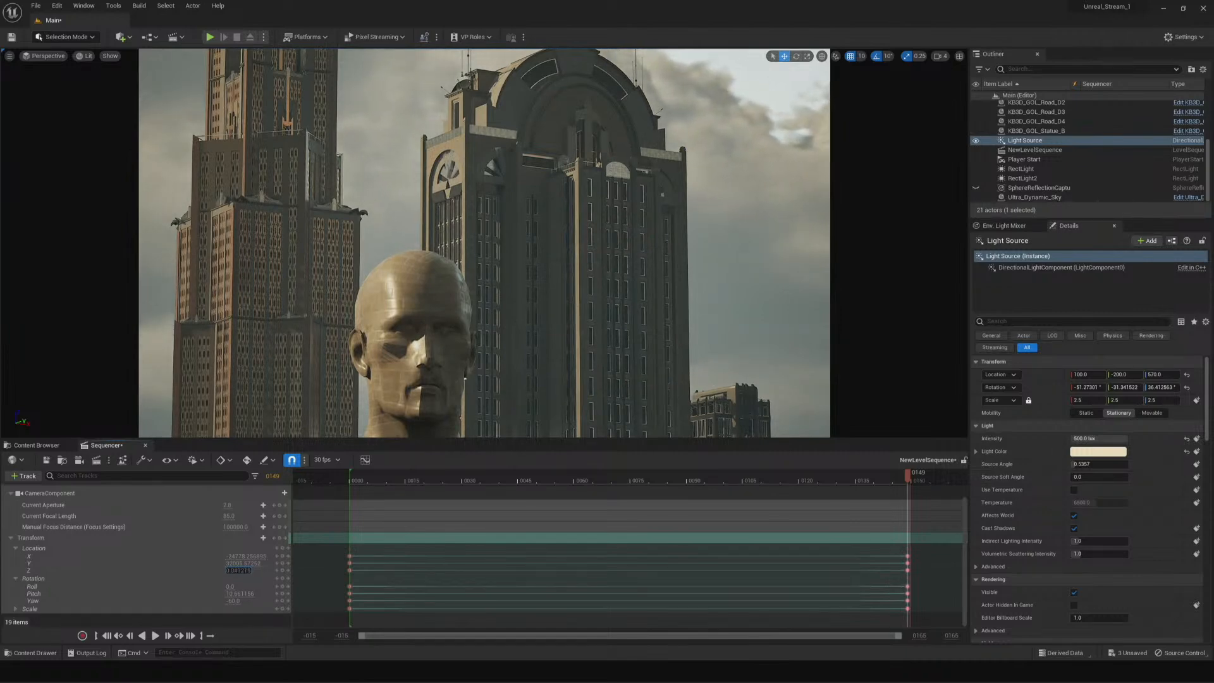
mouse_move(239, 570)
left_mouse_down()
mouse_move(209, 571)
mouse_move(254, 570)
mouse_move(234, 563)
mouse_move(248, 556)
mouse_move(239, 594)
left_mouse_up()
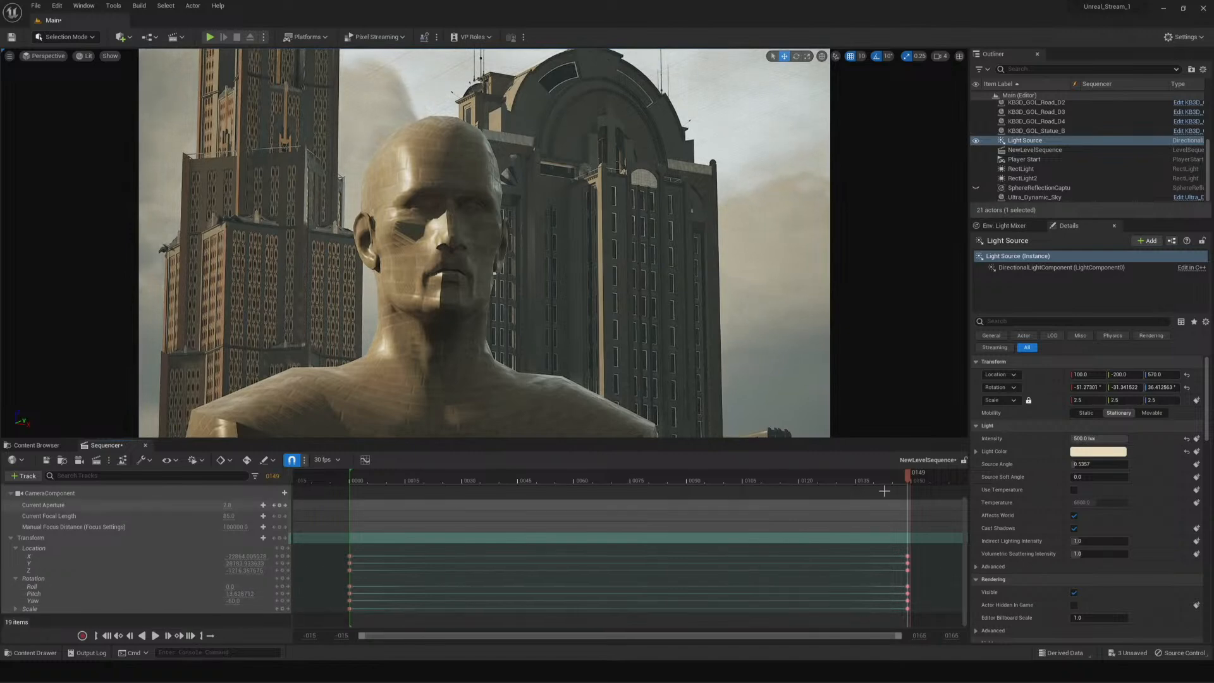
Return the sequence to frame 0 and set its display rate to 24 fps
left_click_drag(908, 478, 350, 498)
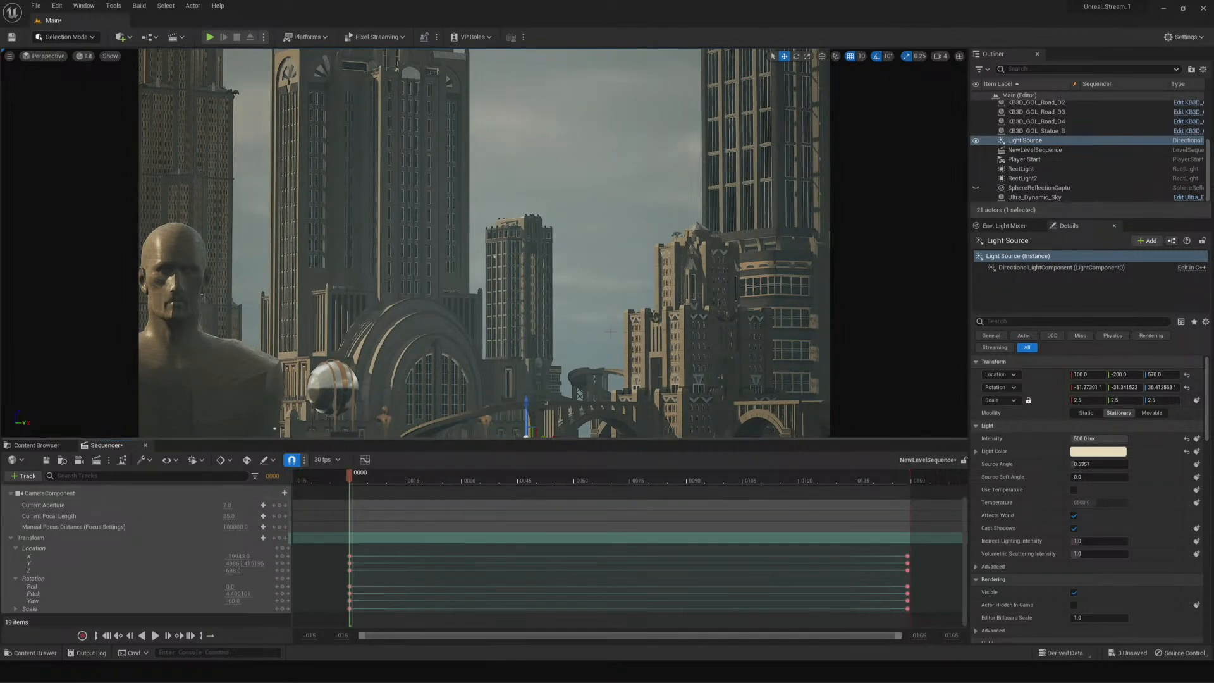
left_click(325, 459)
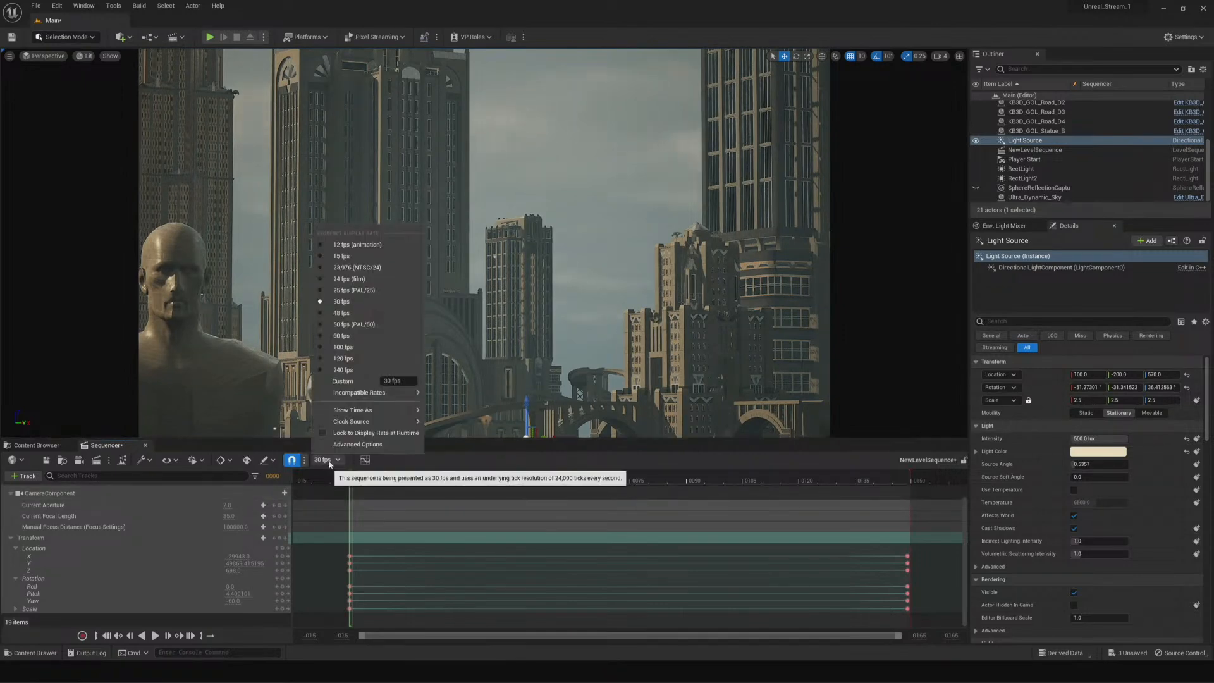
left_click(358, 279)
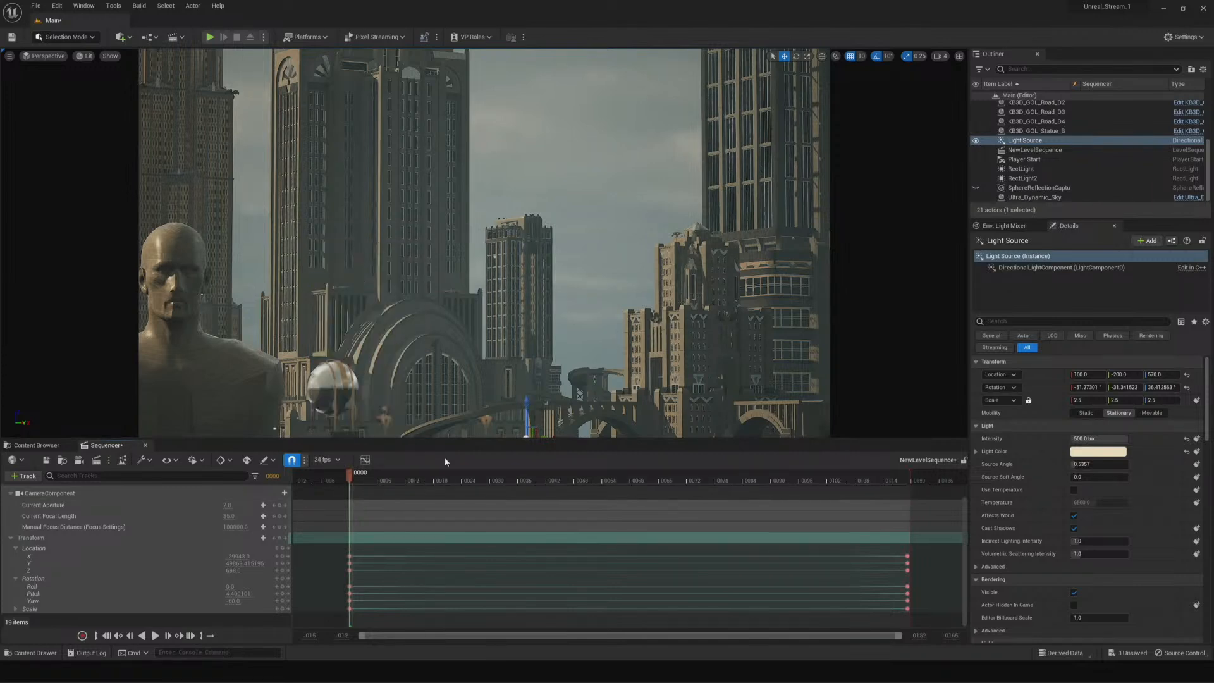
Undo the last scene change and place the KB3D_GOL_Antenna_E asset from the Actors folder into the shot
left_click(35, 446)
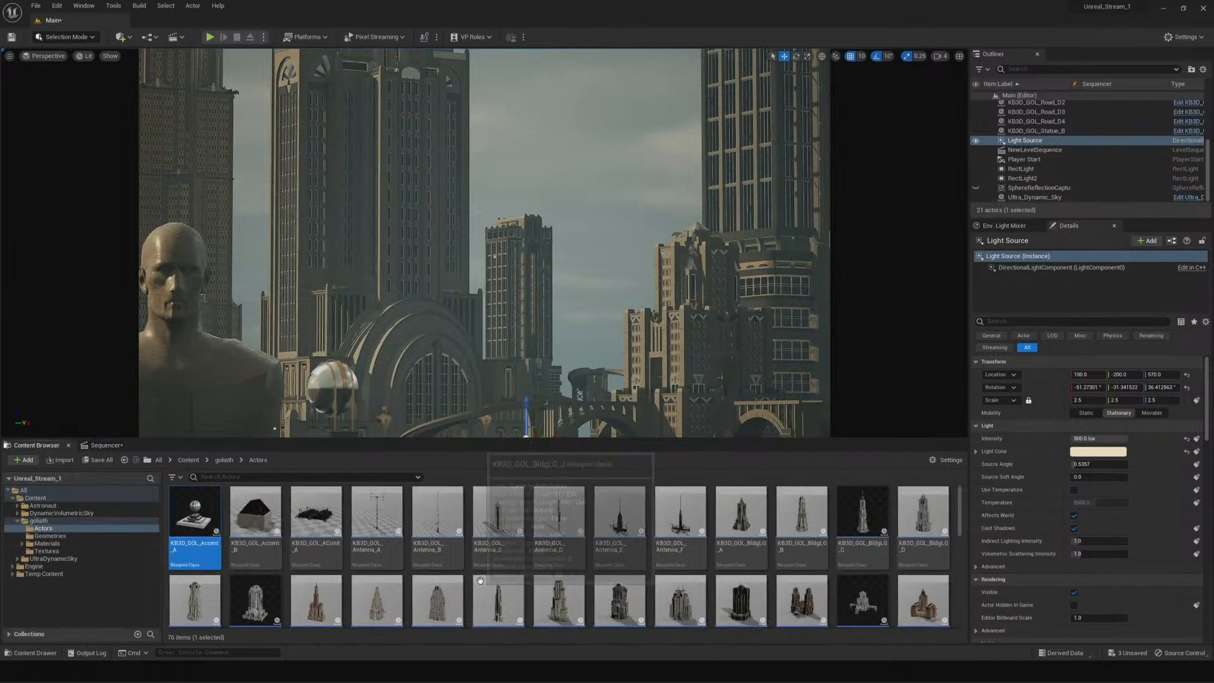
key("ctrl+z")
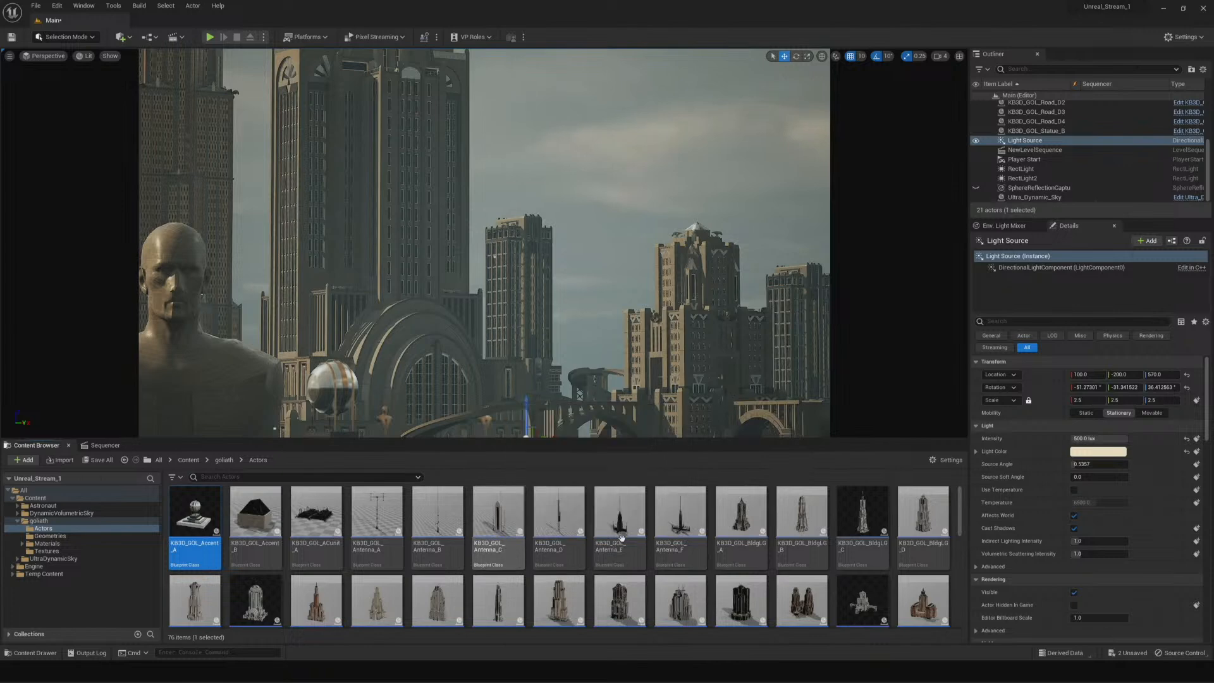
left_click_drag(619, 515, 604, 420)
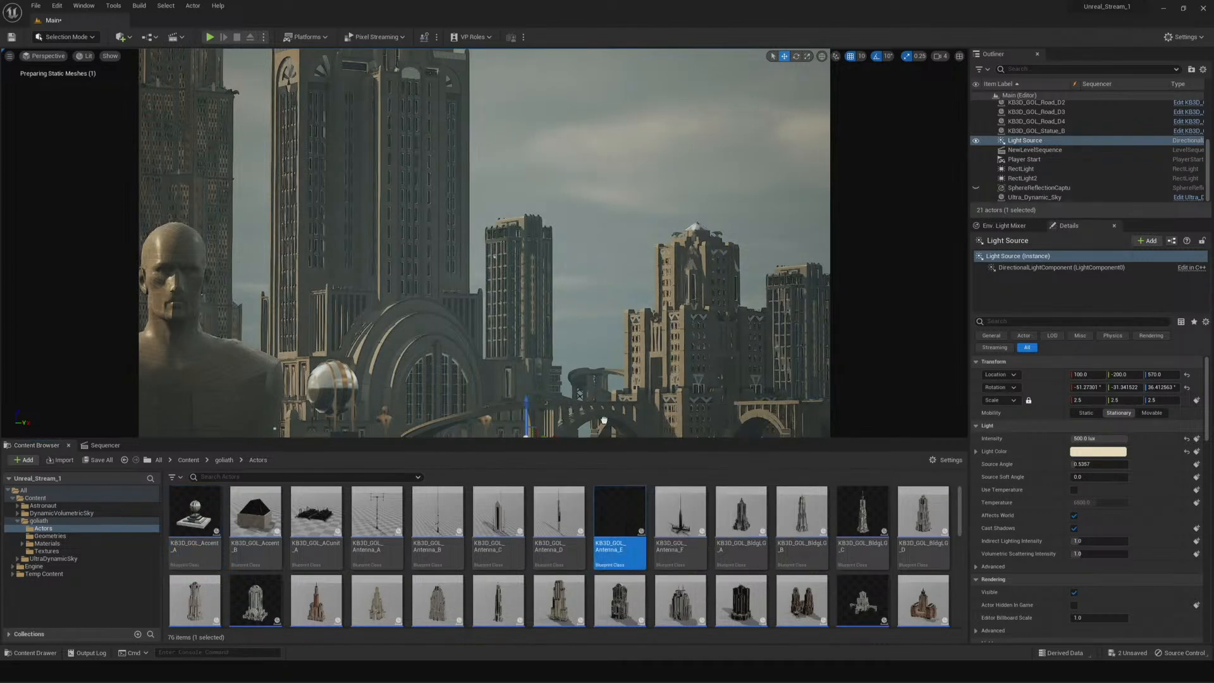
left_click_drag(603, 371, 511, 314)
left_click_drag(374, 302, 337, 302)
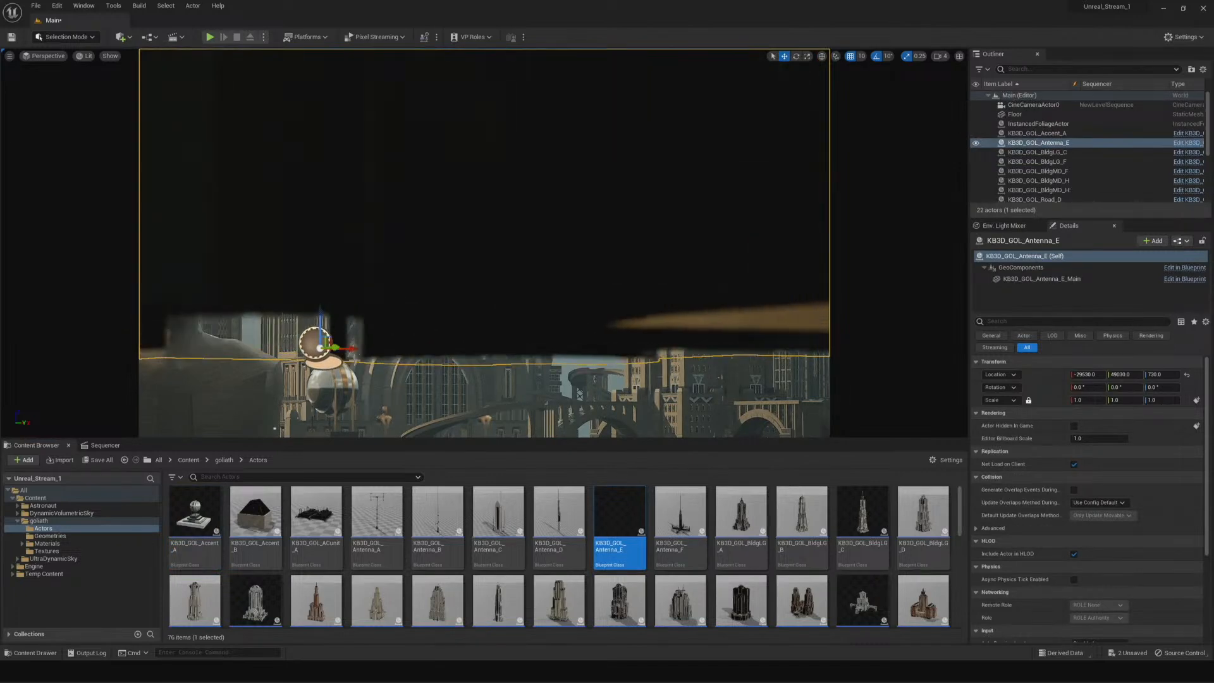
left_click_drag(352, 348, 533, 351)
Reset the antenna's X and Y location to 0 and shift it to about X 4987, Y -7602 among the background buildings
left_click(1093, 374)
type("0")
key("Tab")
type("0")
key("Tab")
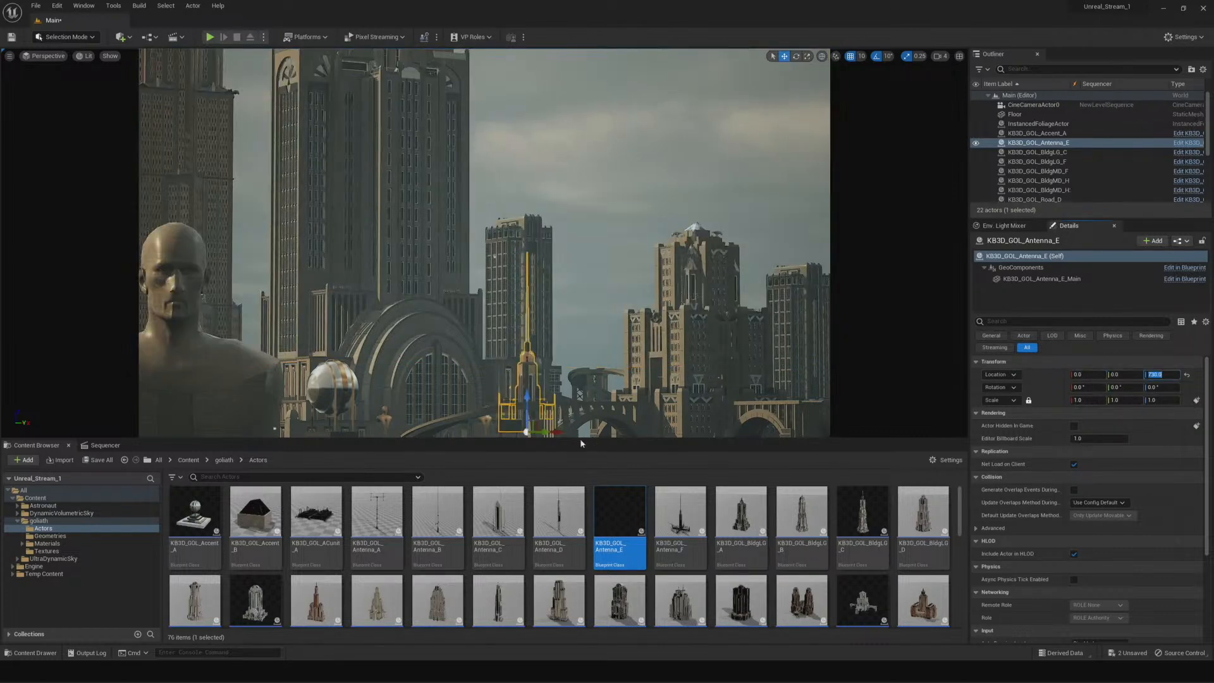
left_click_drag(556, 432, 668, 415)
left_click_drag(1132, 375, 998, 374)
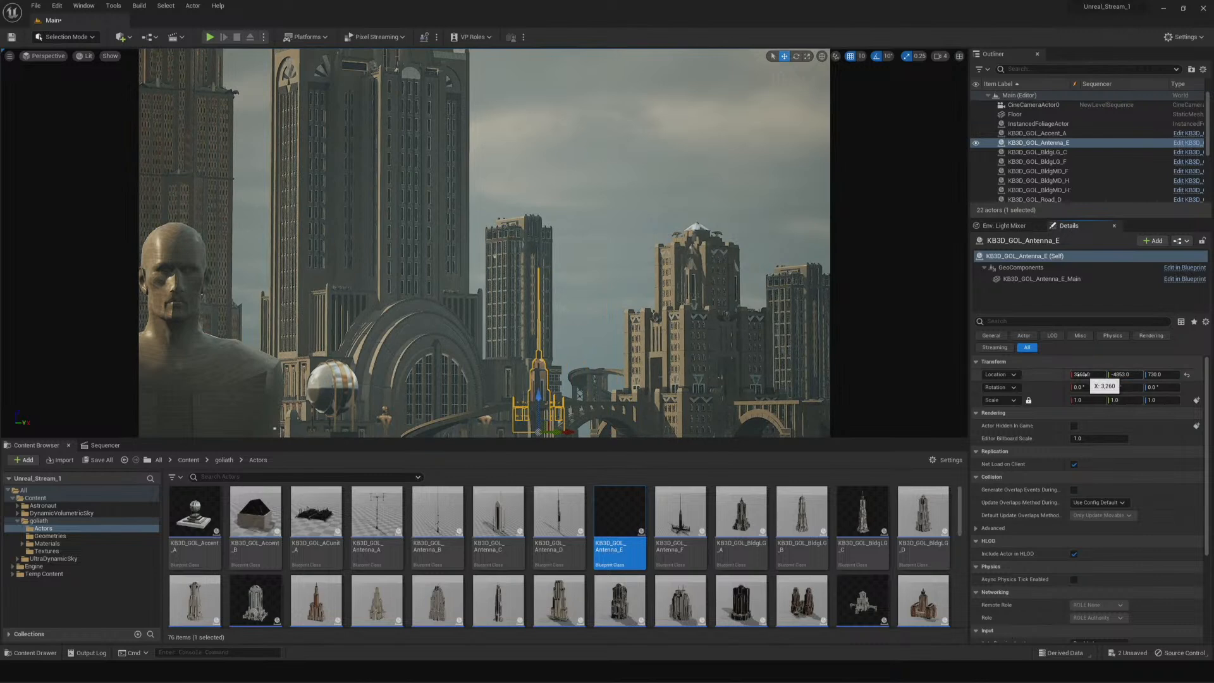
mouse_move(1086, 374)
left_mouse_down()
mouse_move(1127, 374)
mouse_move(1069, 374)
left_mouse_up()
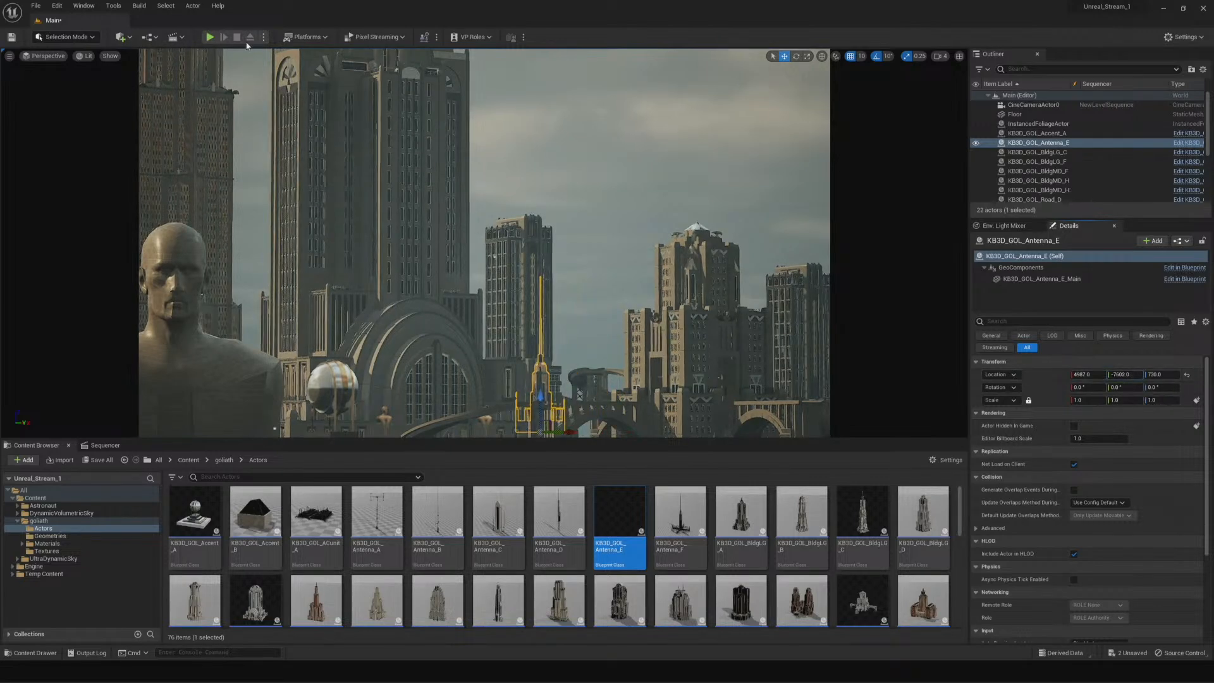
Switch to the Cinematic Viewport with a Top view and frame the whole city layout from above
left_click(91, 58)
left_click(54, 57)
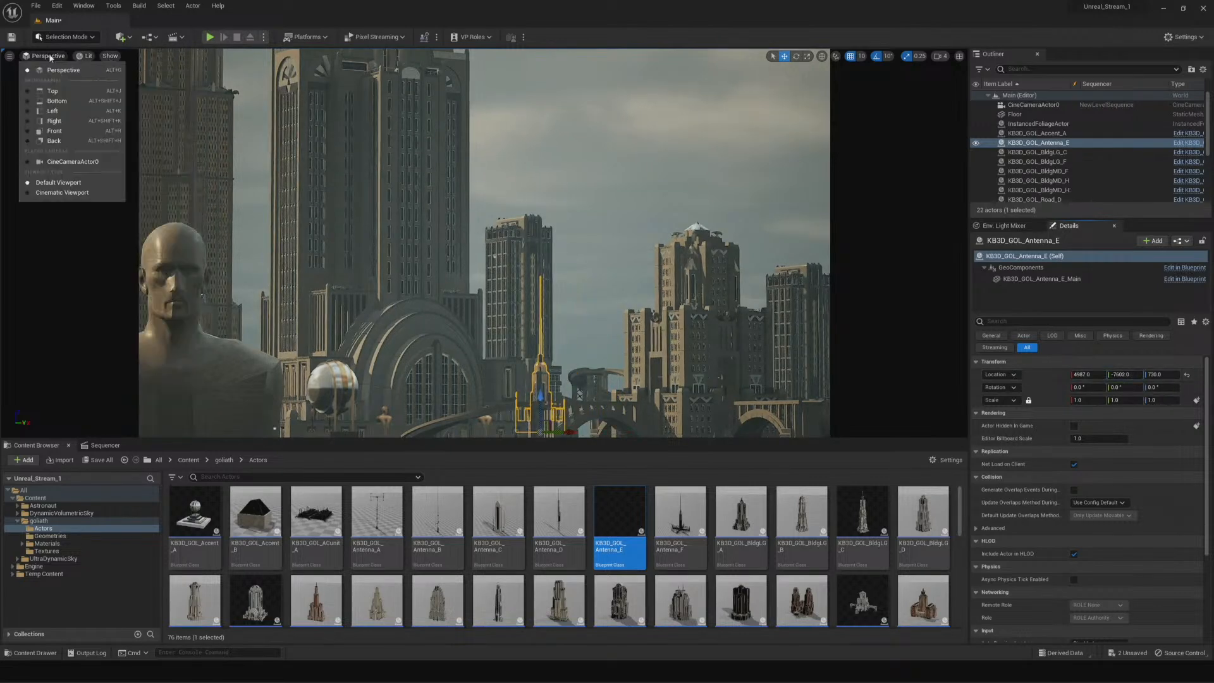
left_click(60, 91)
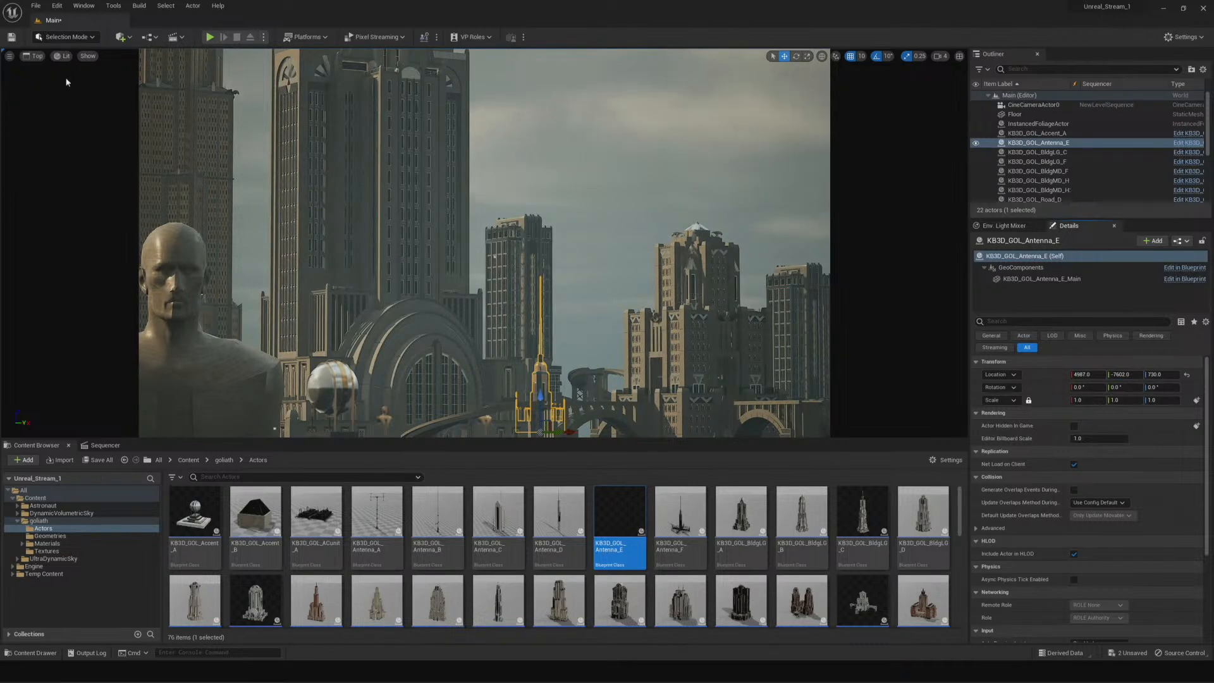
left_click(36, 58)
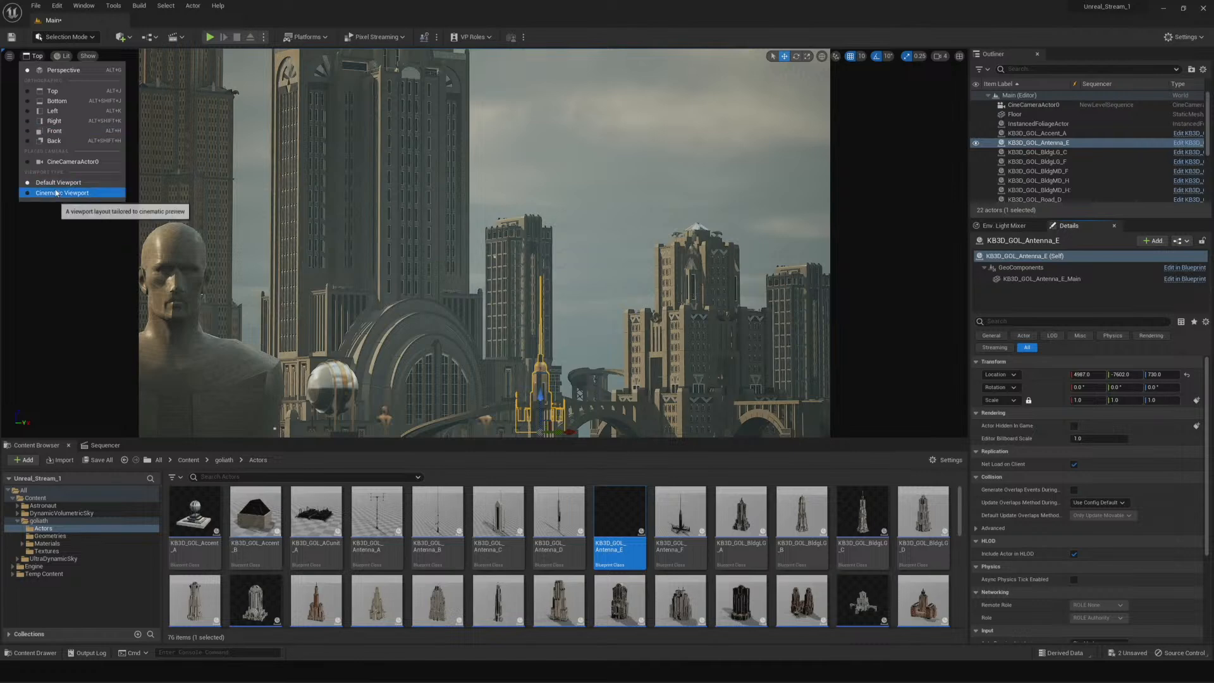
left_click(63, 192)
left_click(38, 59)
left_click(37, 60)
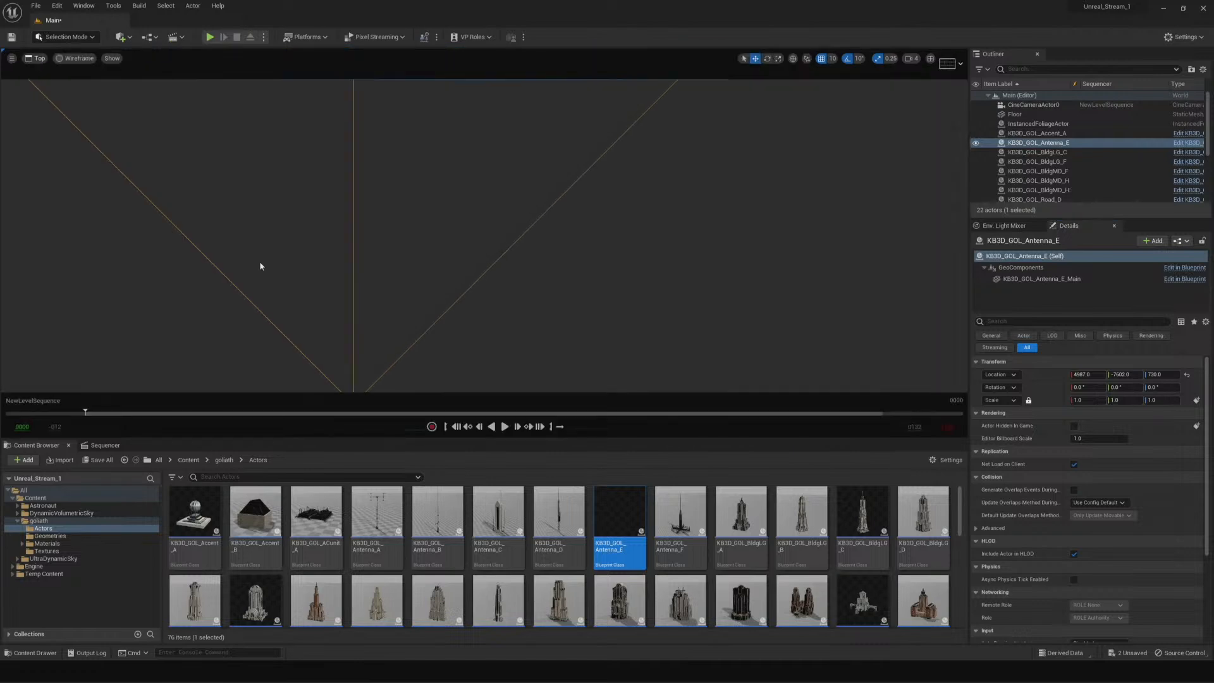
scroll(263, 263, "down", 10)
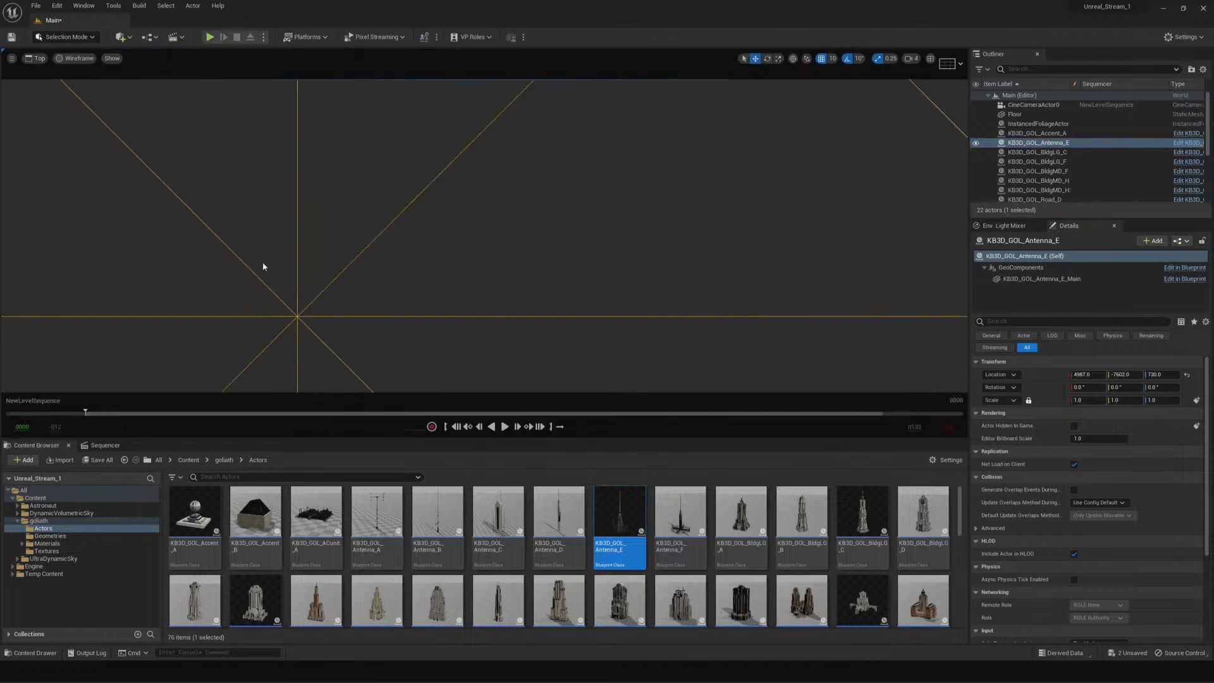
scroll(263, 264, "up", 8)
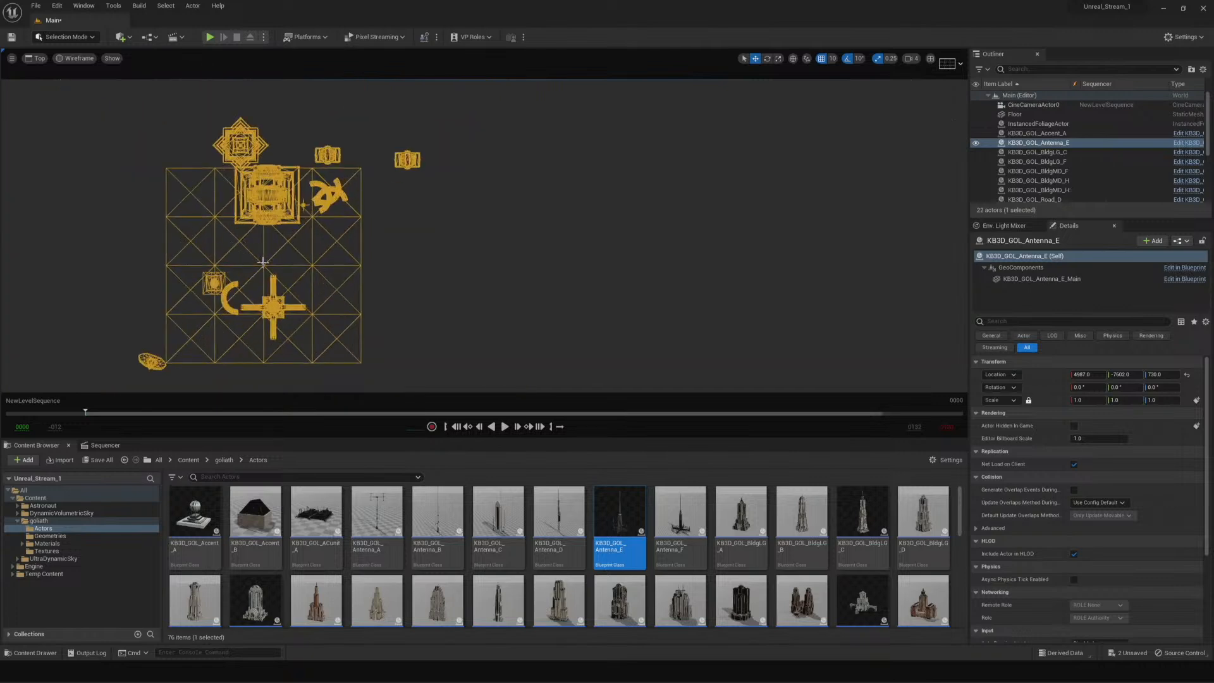
scroll(263, 262, "down", 1)
scroll(261, 259, "up", 2)
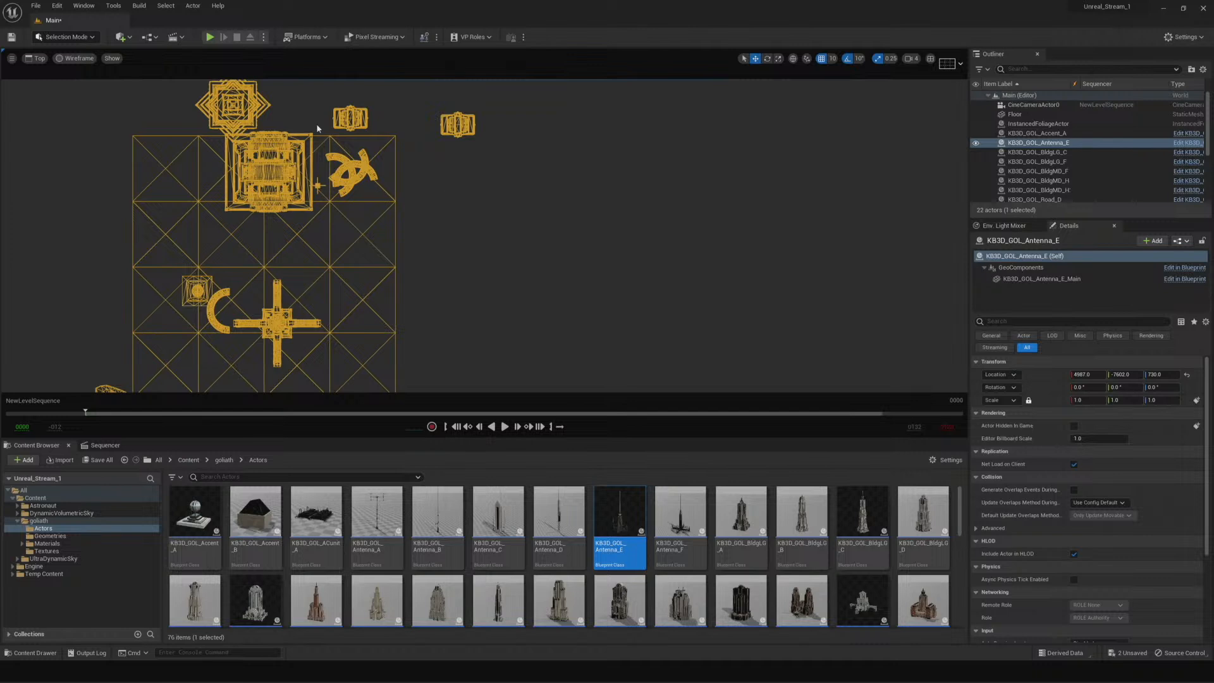
Display the top view in Unlit mode and frame the buildings around the antenna
left_click(75, 58)
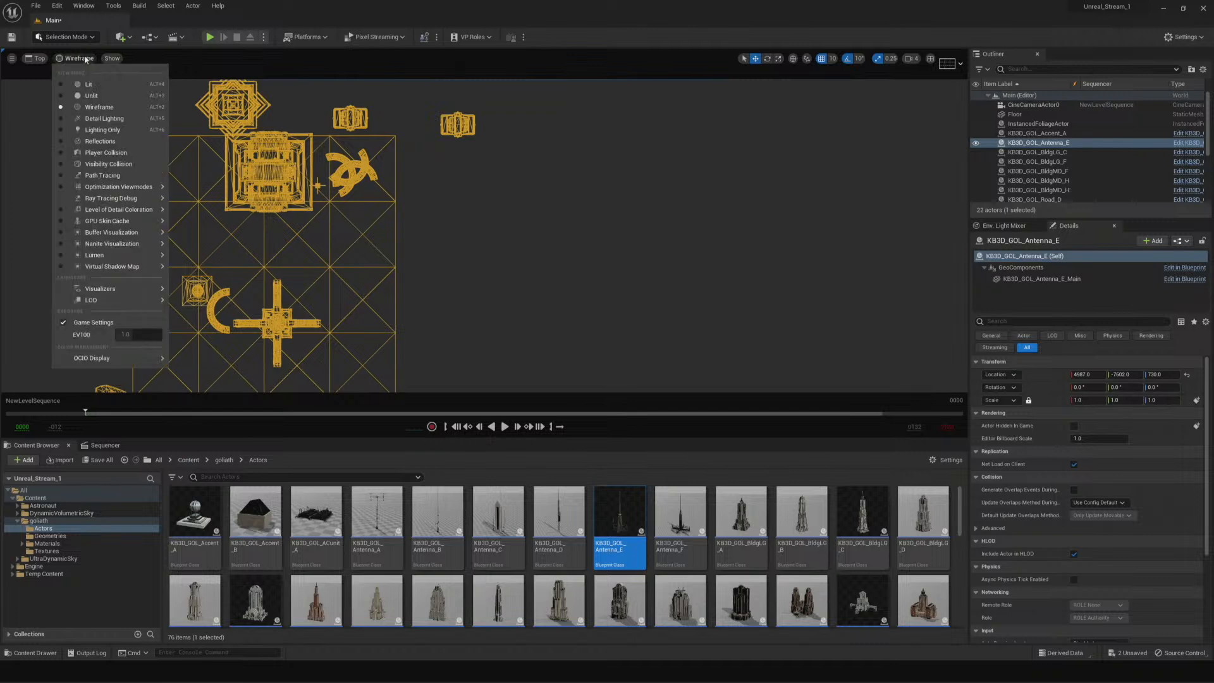
left_click(68, 95)
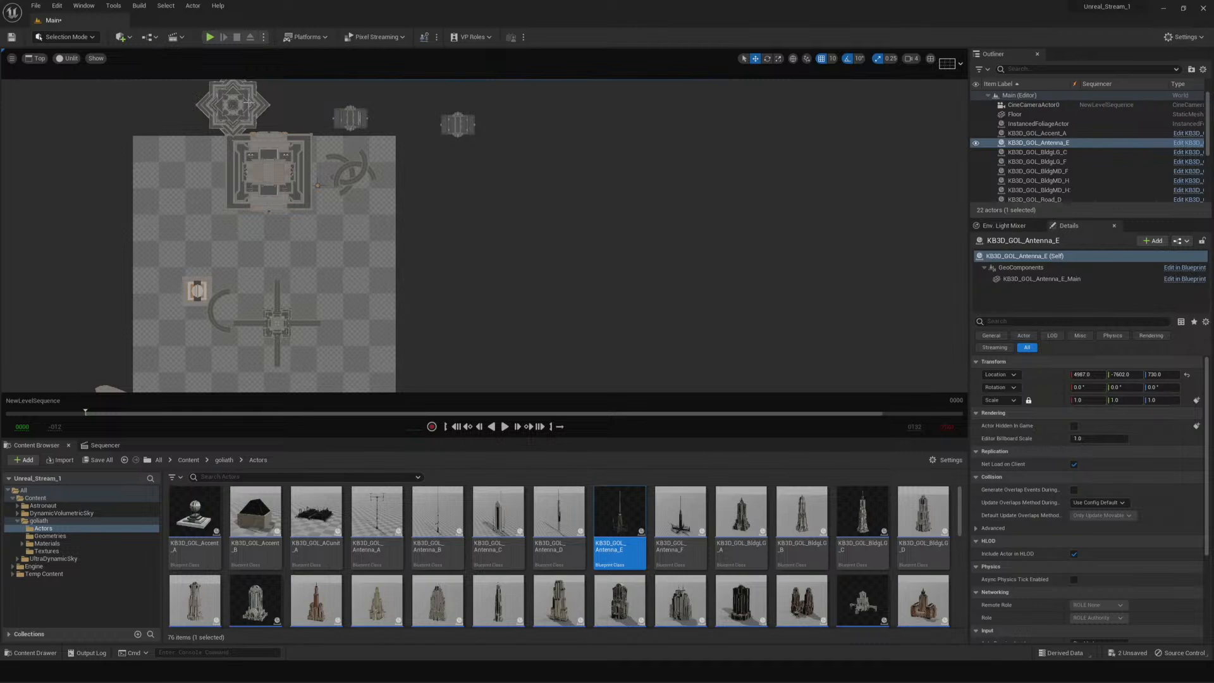
scroll(444, 254, "down", 3)
scroll(443, 256, "up", 2)
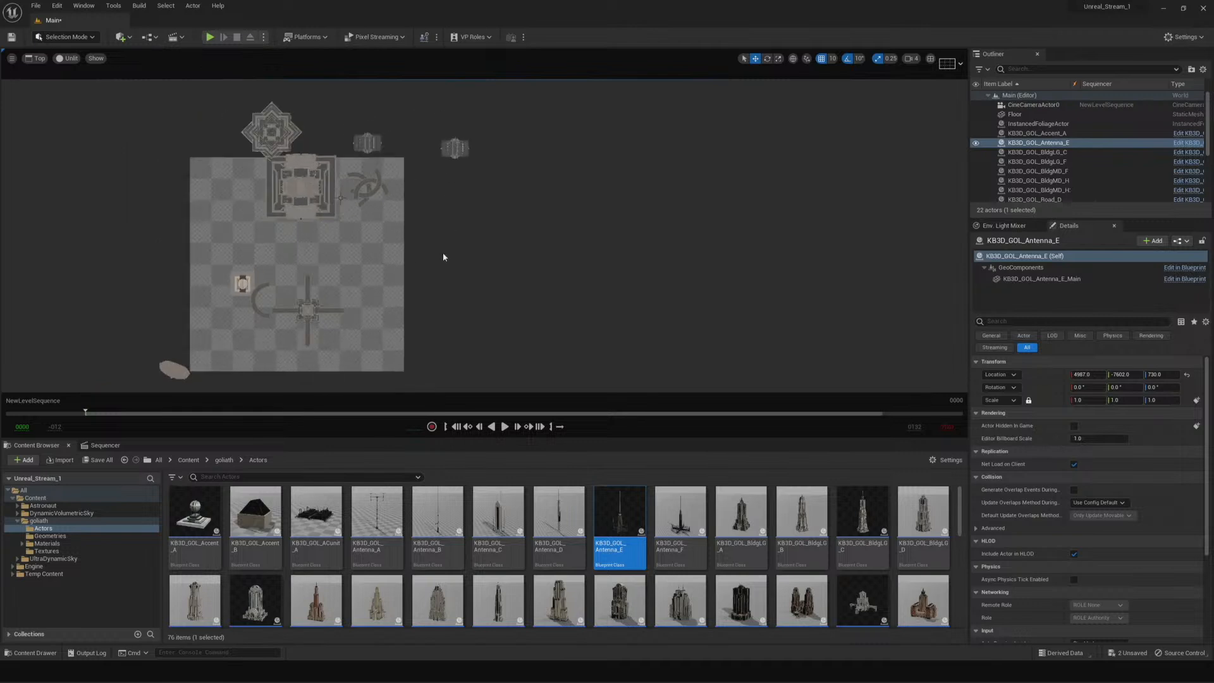
scroll(443, 256, "up", 2)
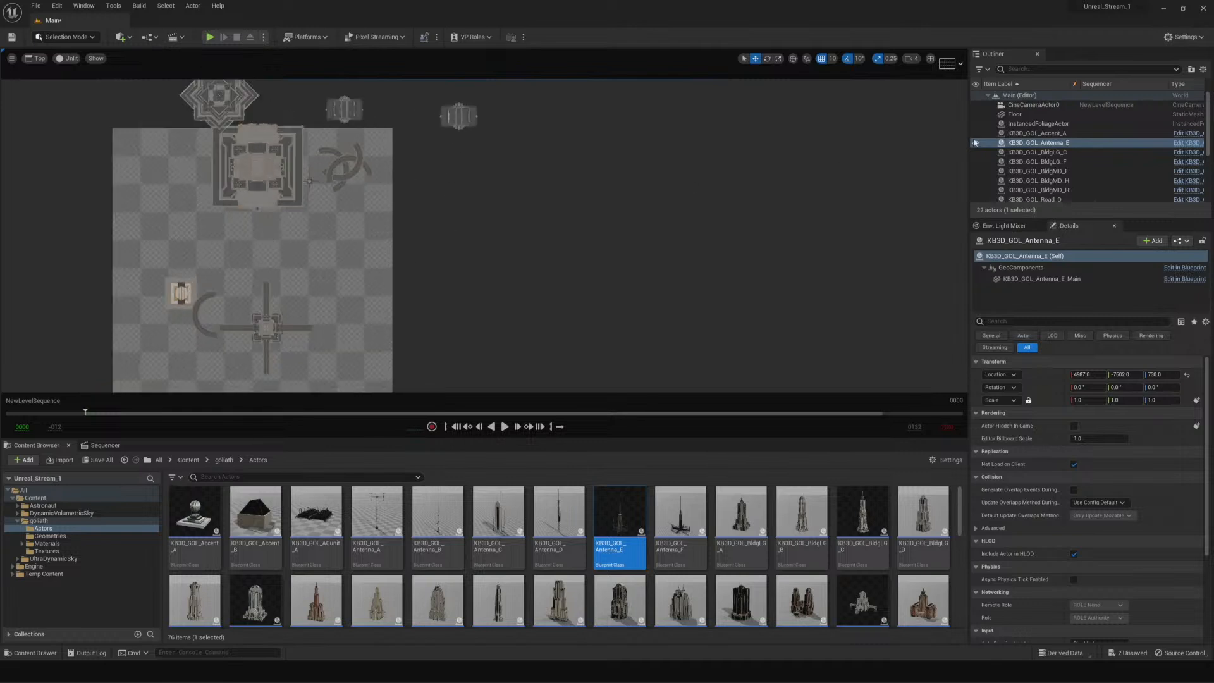
scroll(642, 228, "down", 3)
scroll(643, 227, "up", 3)
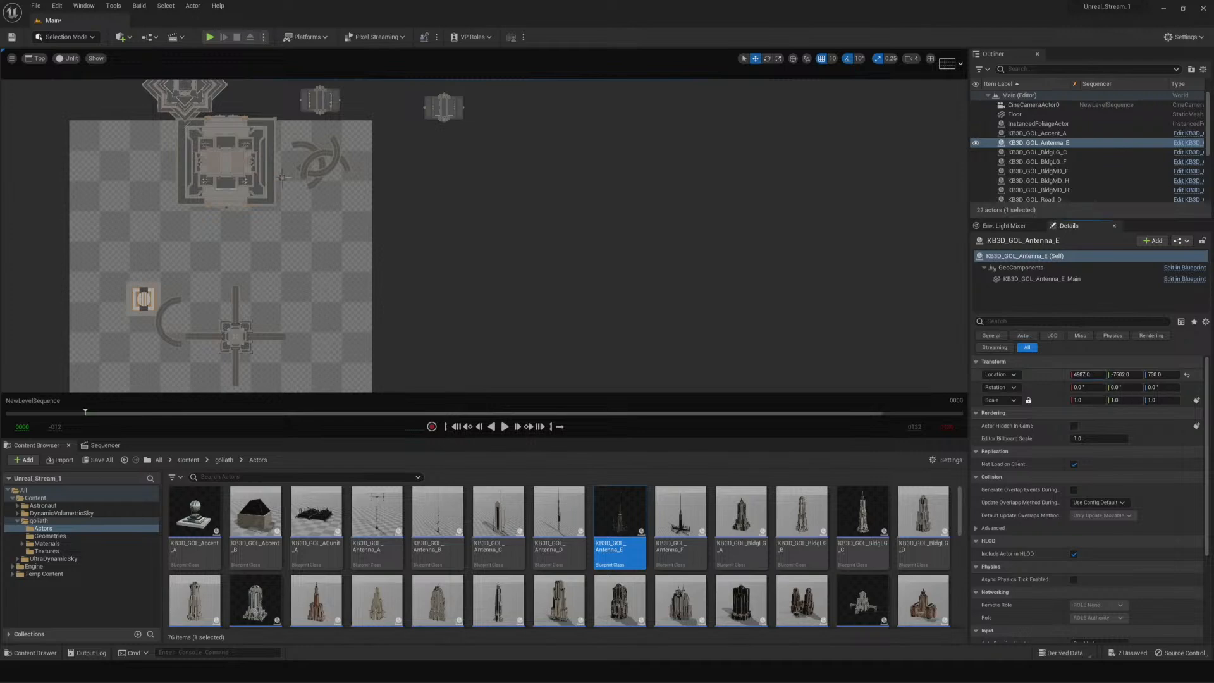
Move KB3D_GOL_Antenna_E beyond the curved road structure to about X 11554, Y -11896
left_click_drag(286, 177, 346, 178)
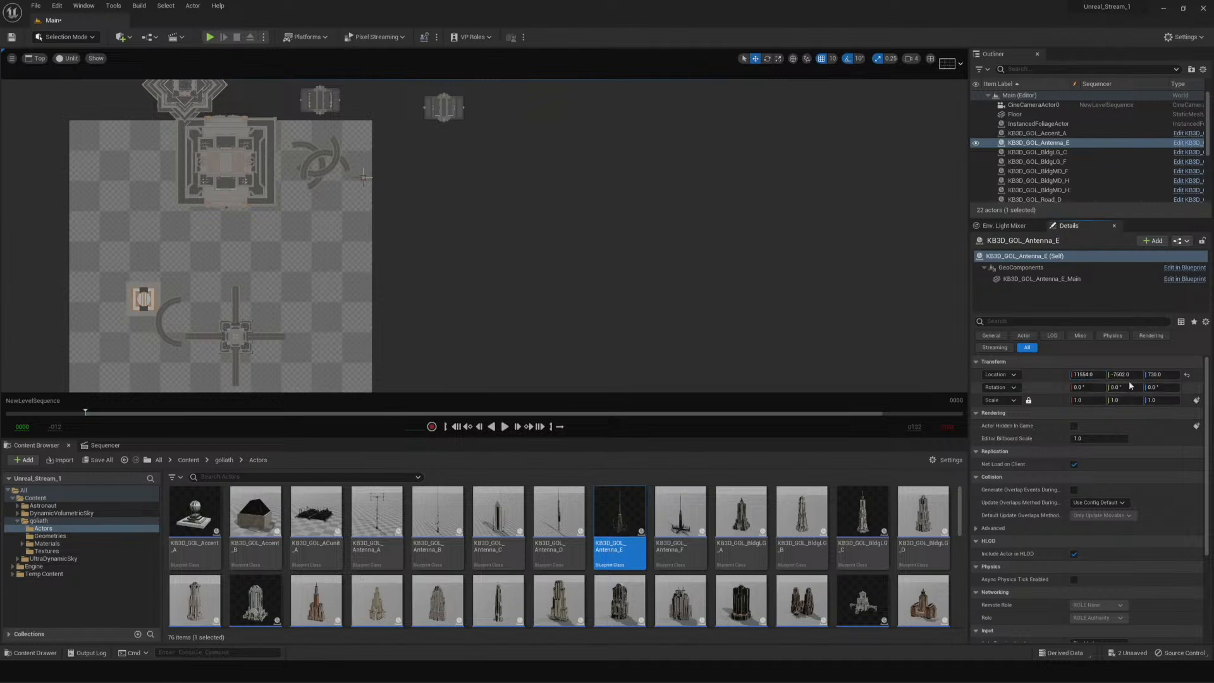
left_click_drag(363, 180, 363, 163)
left_click_drag(1123, 374, 1127, 374)
Restore the Perspective view in the Cinematic Viewport, look through the Camera Cuts track, and select KB3D_GOL_Antenna_E
left_click(107, 448)
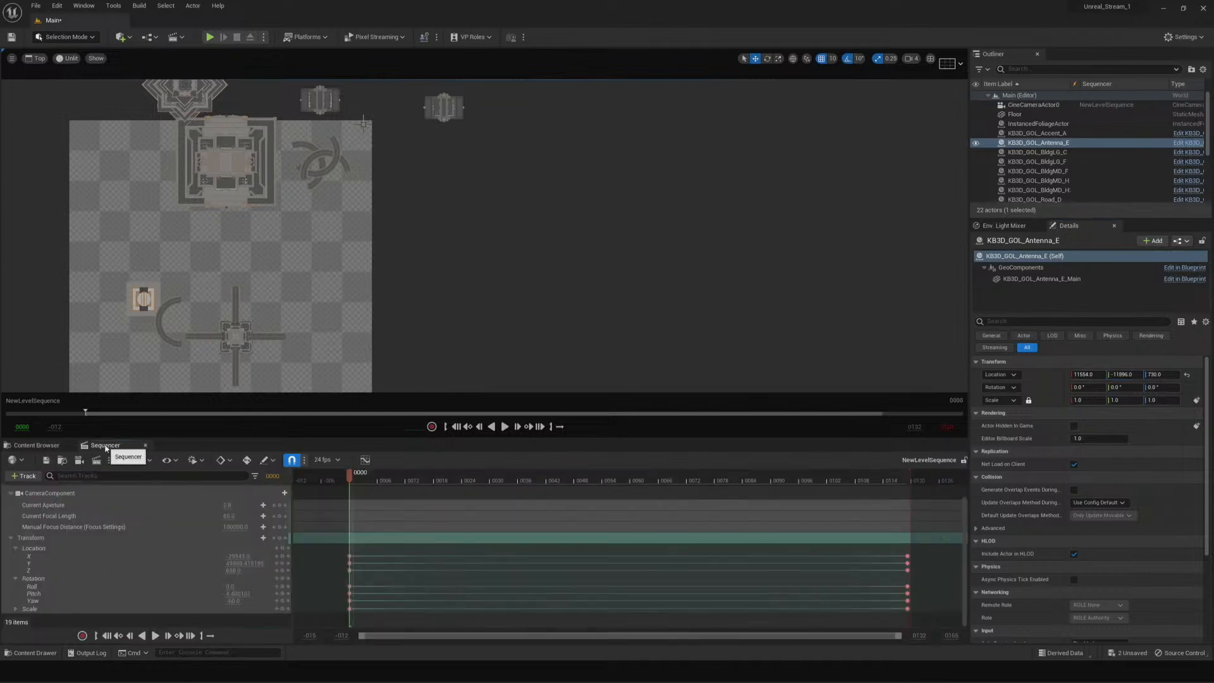
left_click(150, 504)
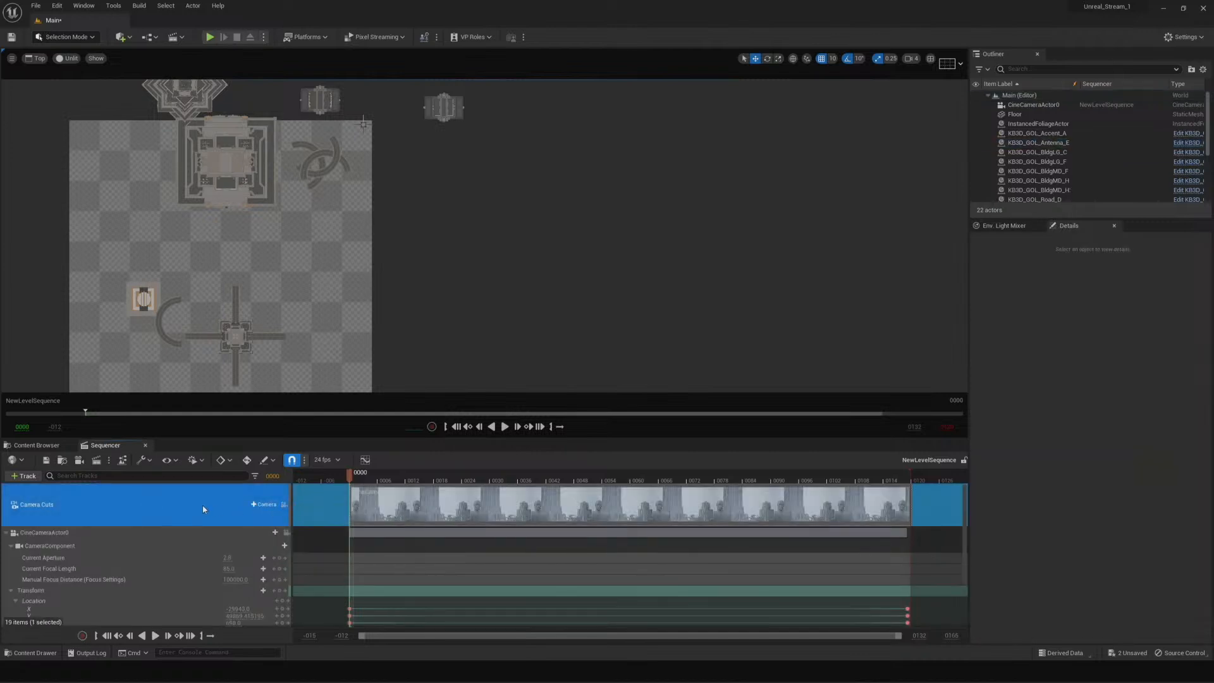
double_click(203, 509)
left_click(39, 59)
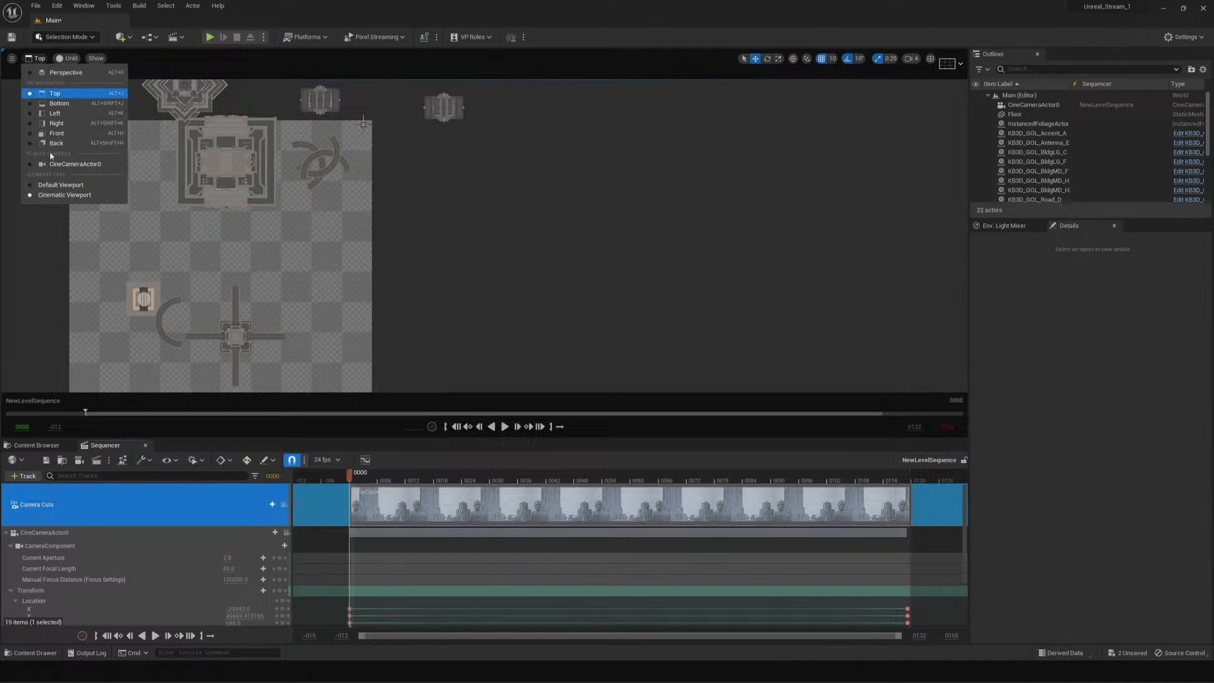
left_click(61, 185)
left_click(34, 58)
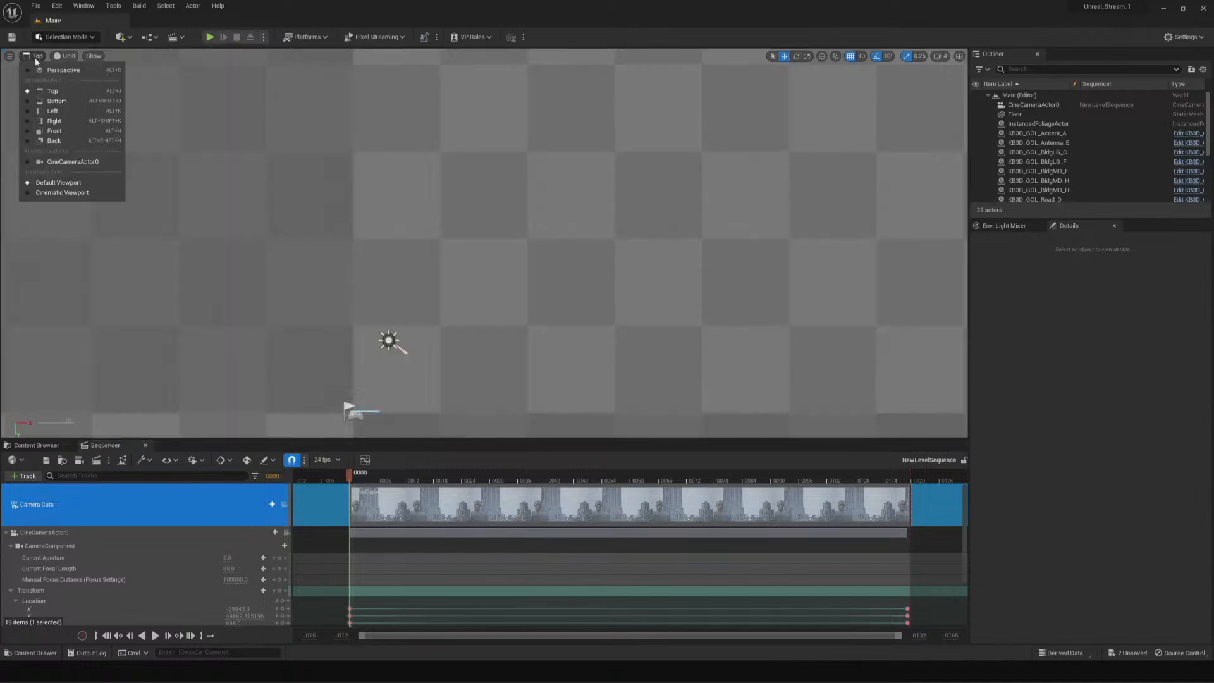
left_click(43, 189)
left_click(33, 60)
left_click(36, 74)
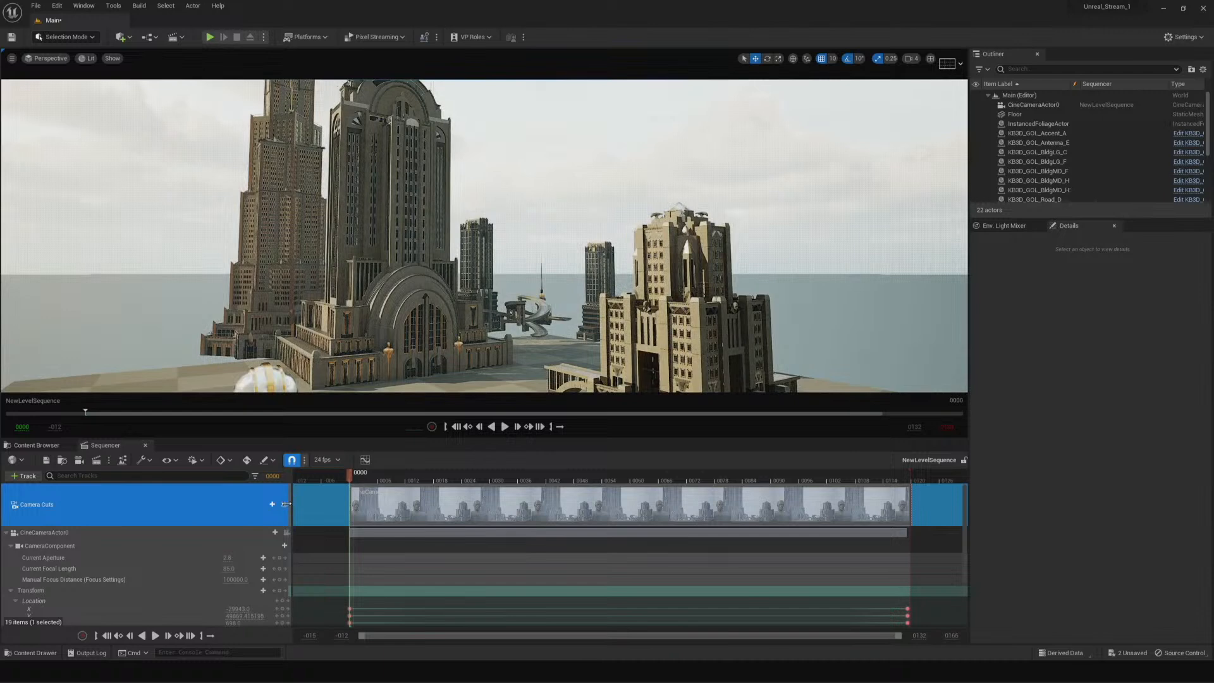
double_click(206, 504)
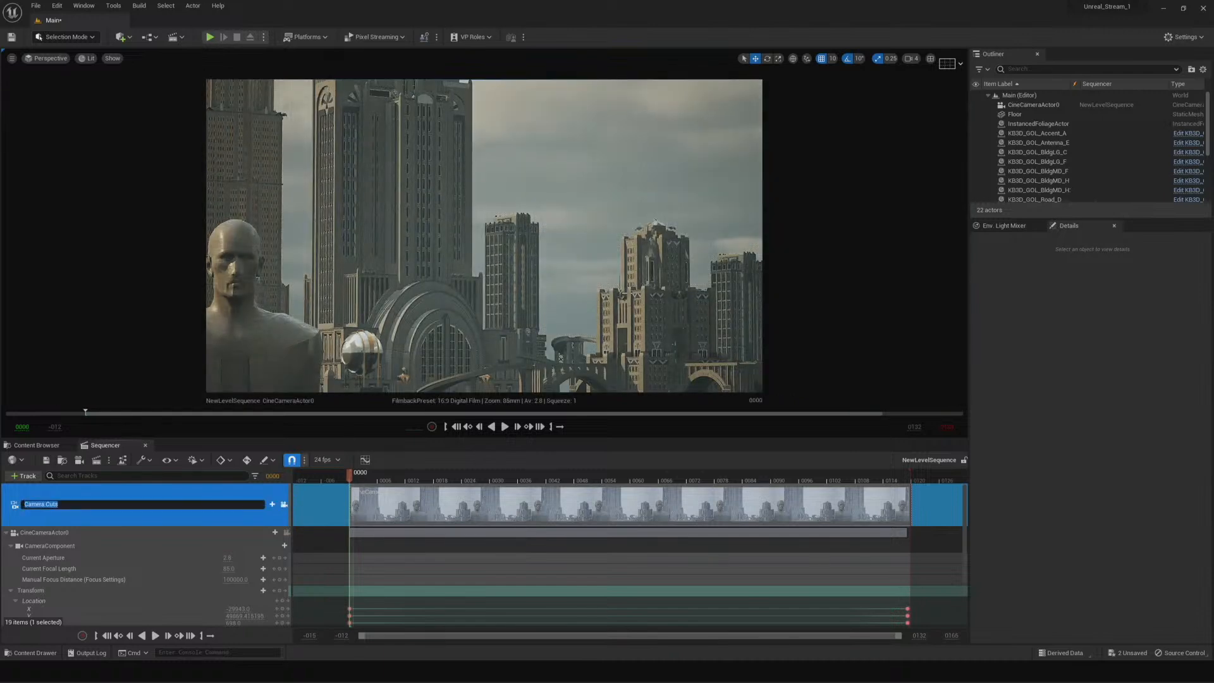
left_click(1034, 143)
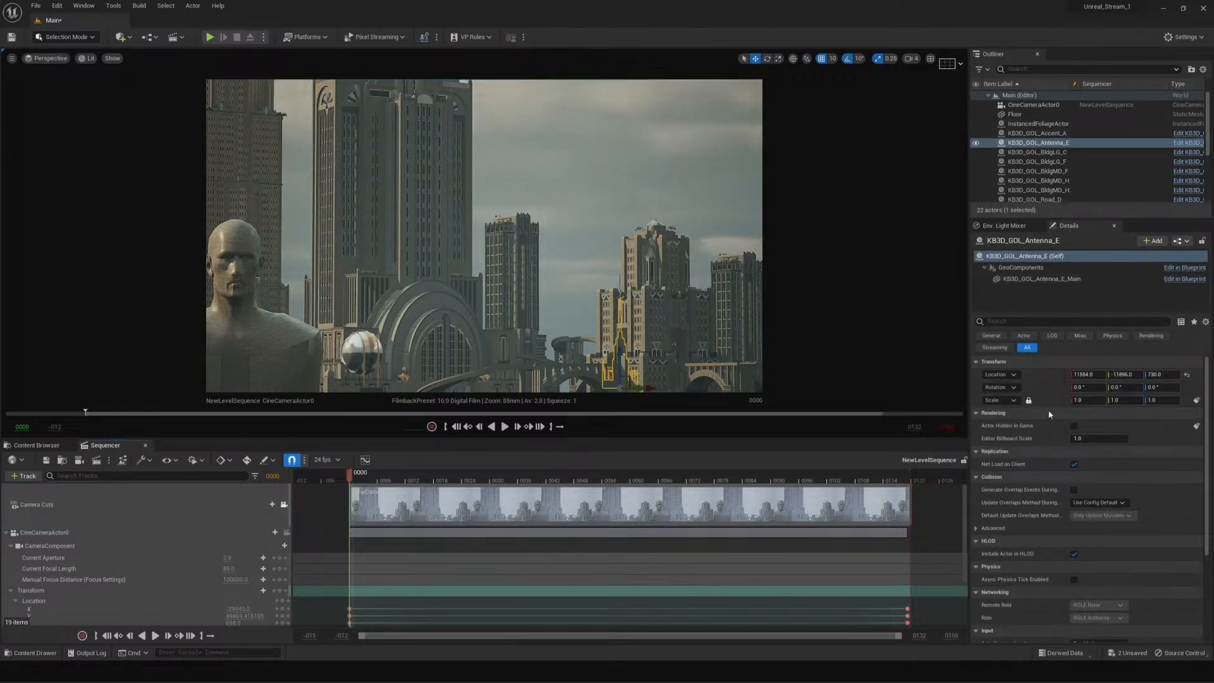
Scale KB3D_GOL_Antenna_E uniformly to 3
left_click(1091, 399)
type("3")
key("Return")
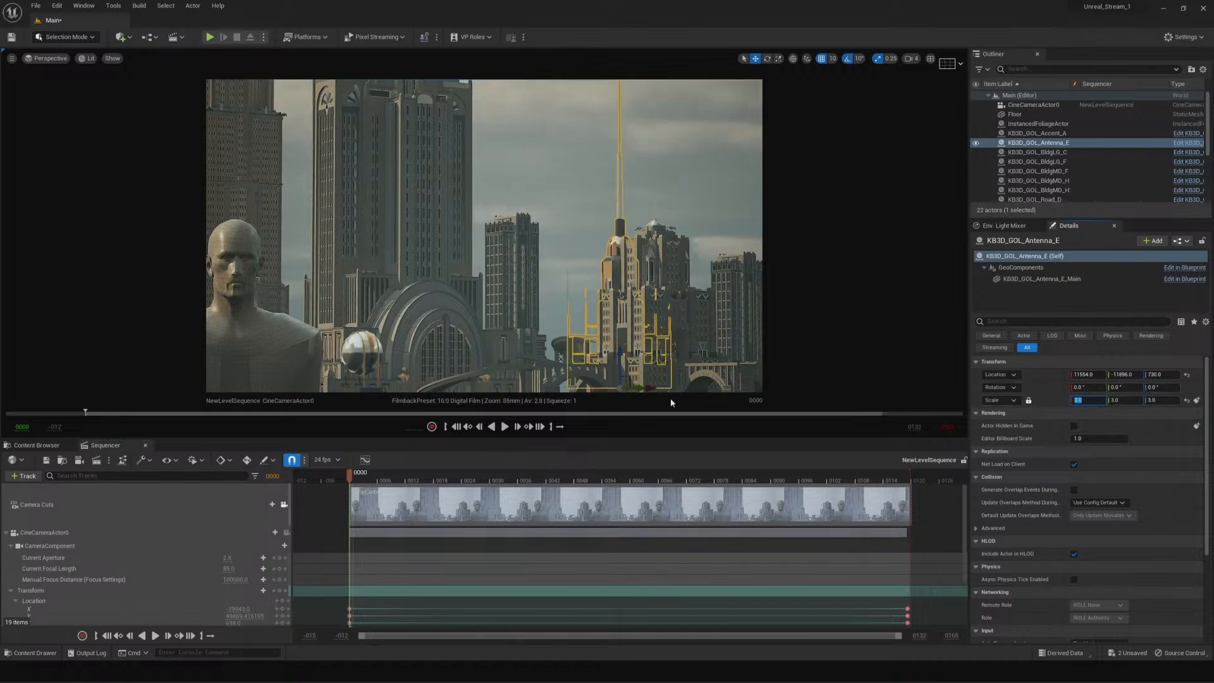
Move the enlarged antenna farther into the background to about X 22036, Y -32602, then deselect it
left_click_drag(636, 384, 601, 387)
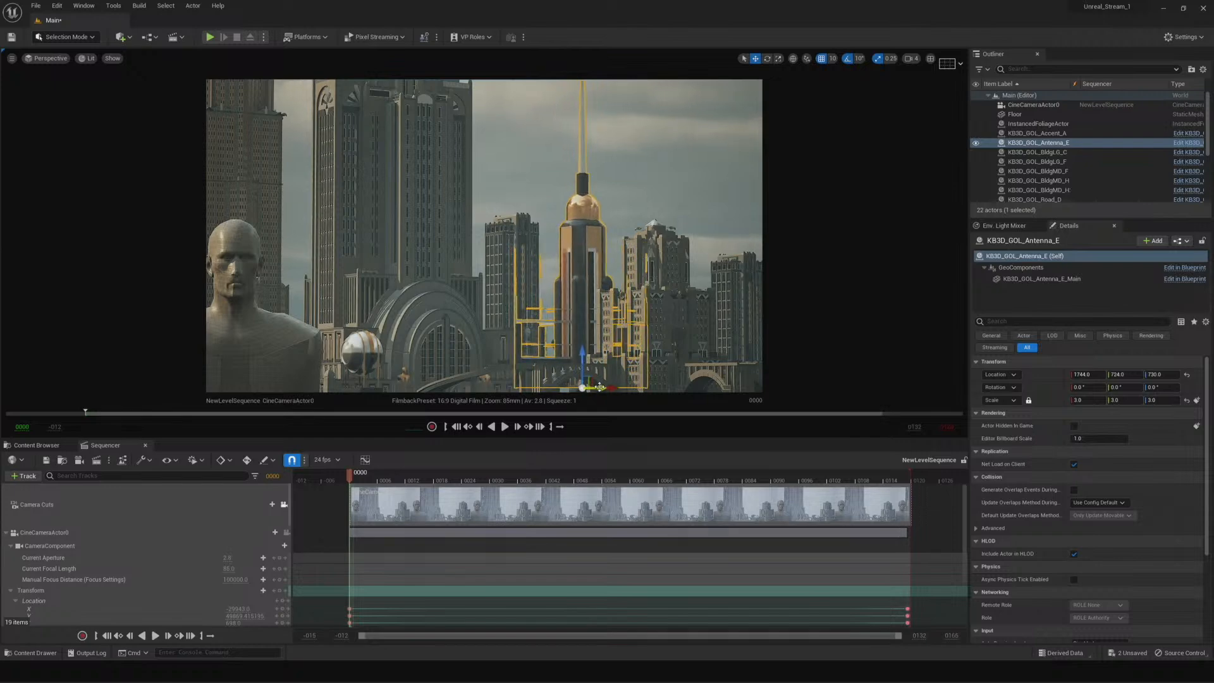
key("ctrl+z")
mouse_move(606, 389)
left_mouse_down()
mouse_move(580, 387)
mouse_move(607, 388)
left_mouse_up()
left_click_drag(1123, 374, 1078, 374)
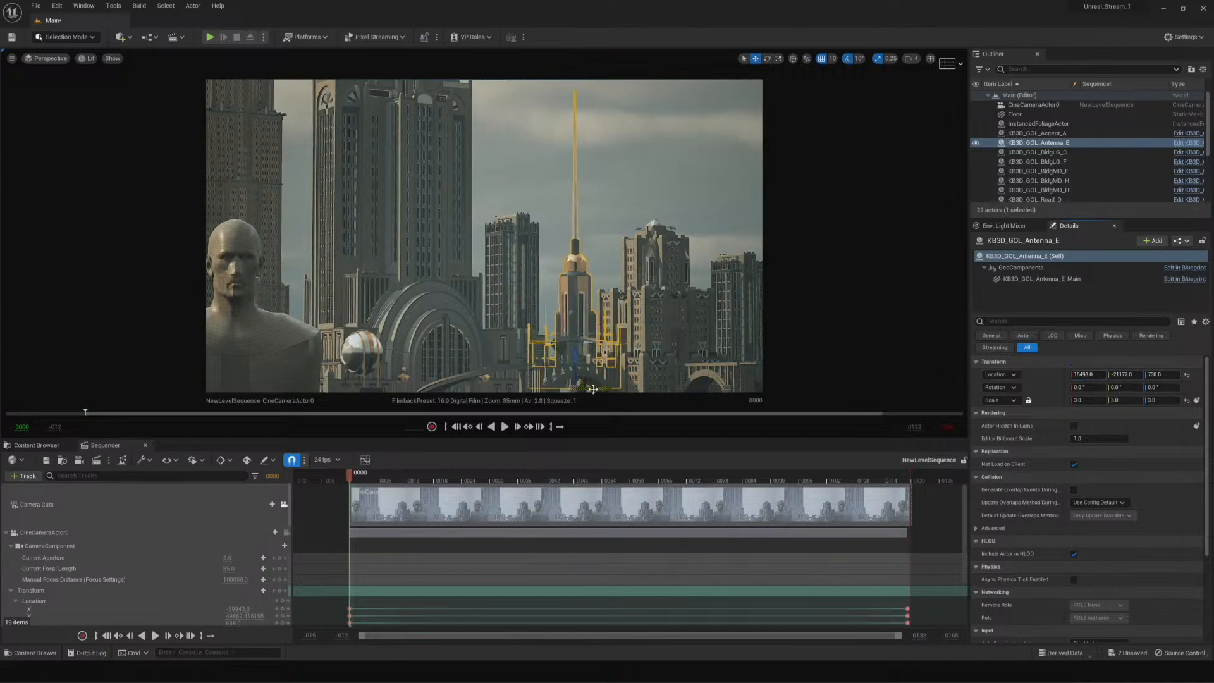
left_click_drag(607, 388, 574, 370)
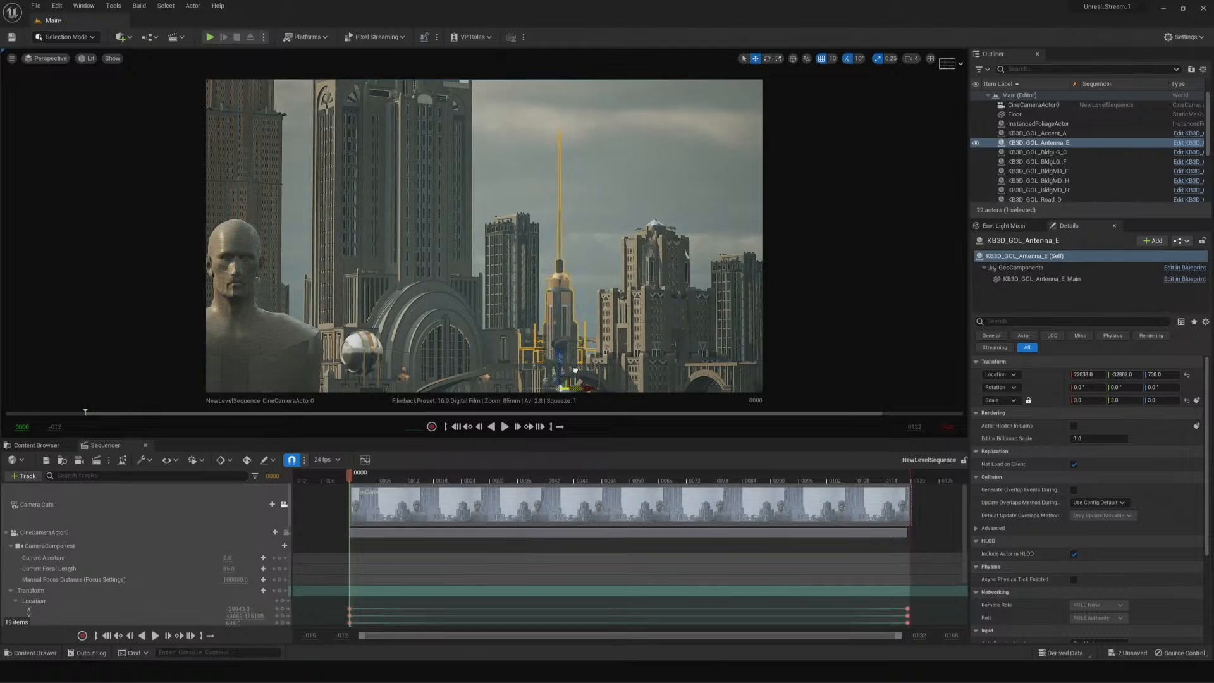
left_click(837, 163)
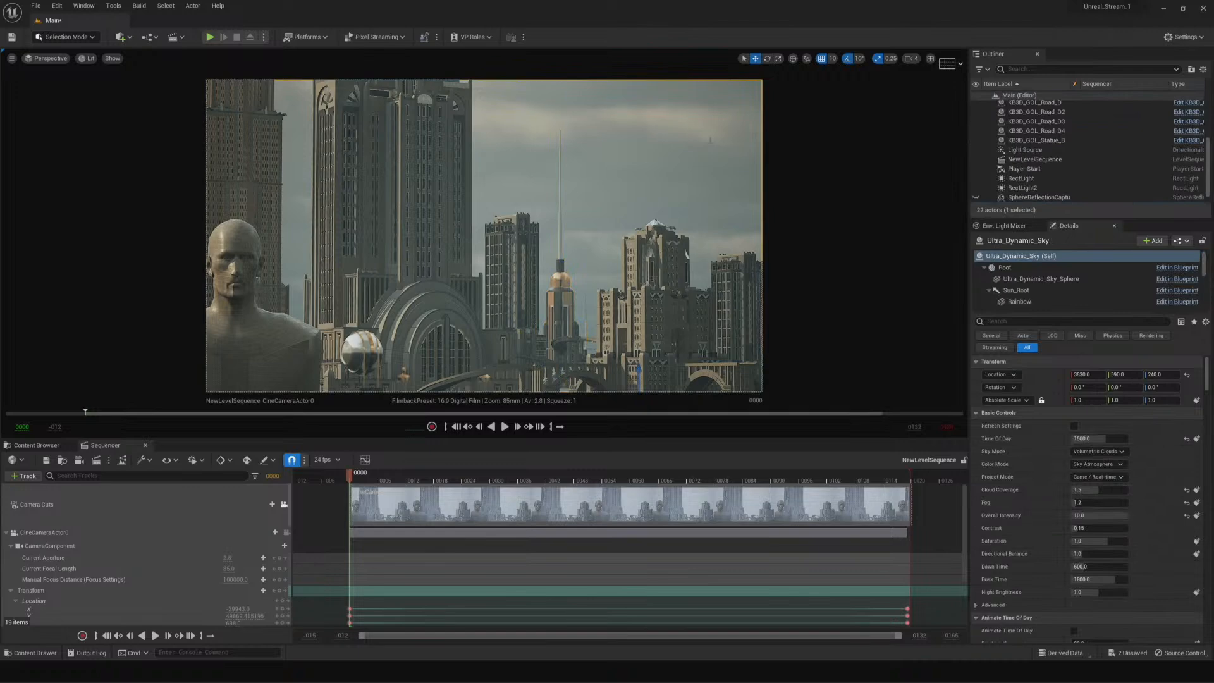
At frame 53, key the camera's Z location lower at about -1180 and play the shot from frame 0
left_click_drag(352, 477, 600, 508)
scroll(189, 582, "down", 3)
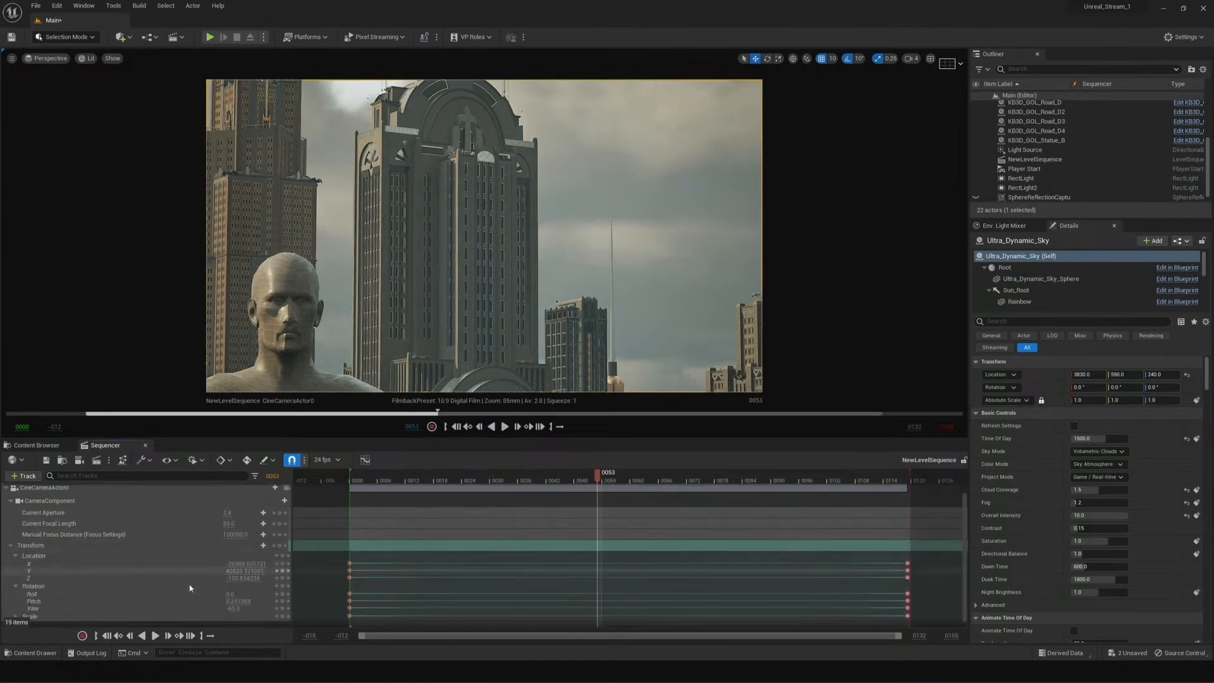
left_click_drag(244, 585, 208, 586)
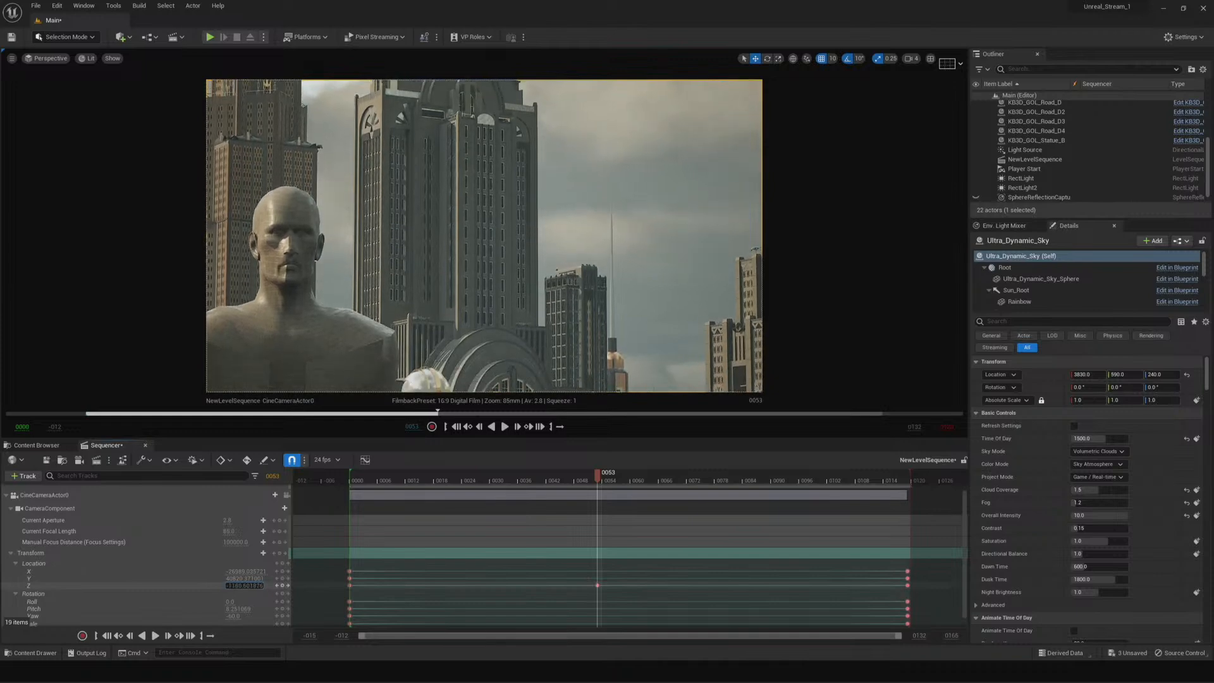
left_click_drag(598, 473, 350, 496)
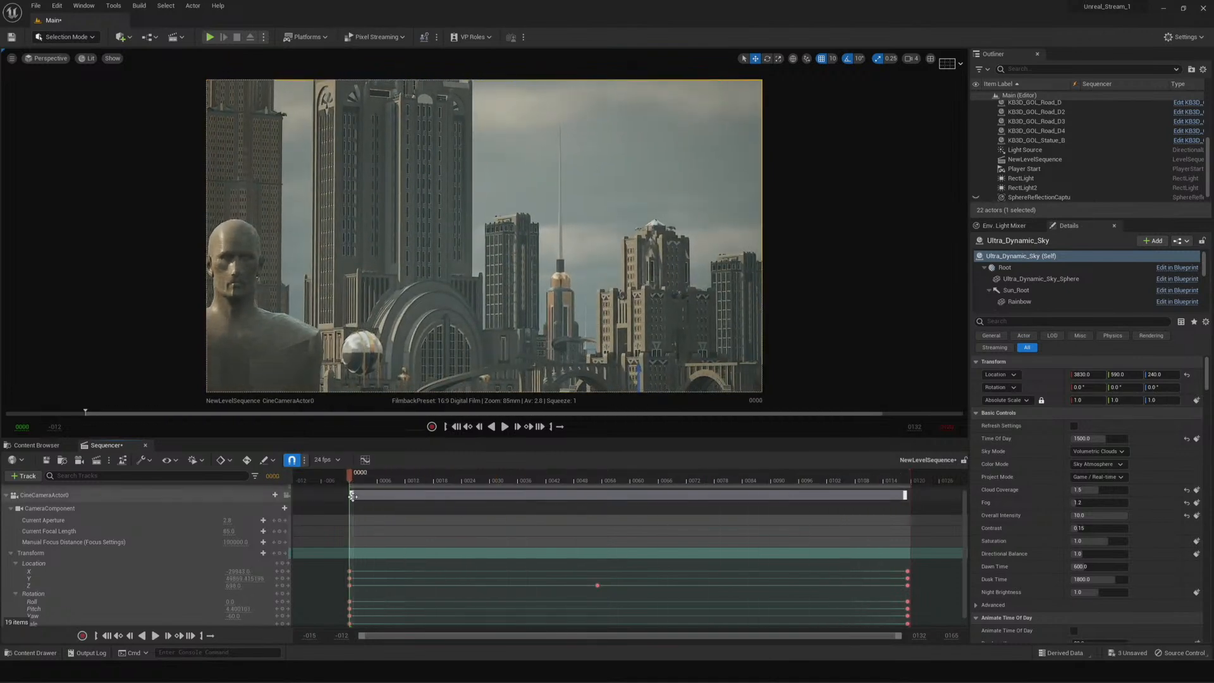
key("space")
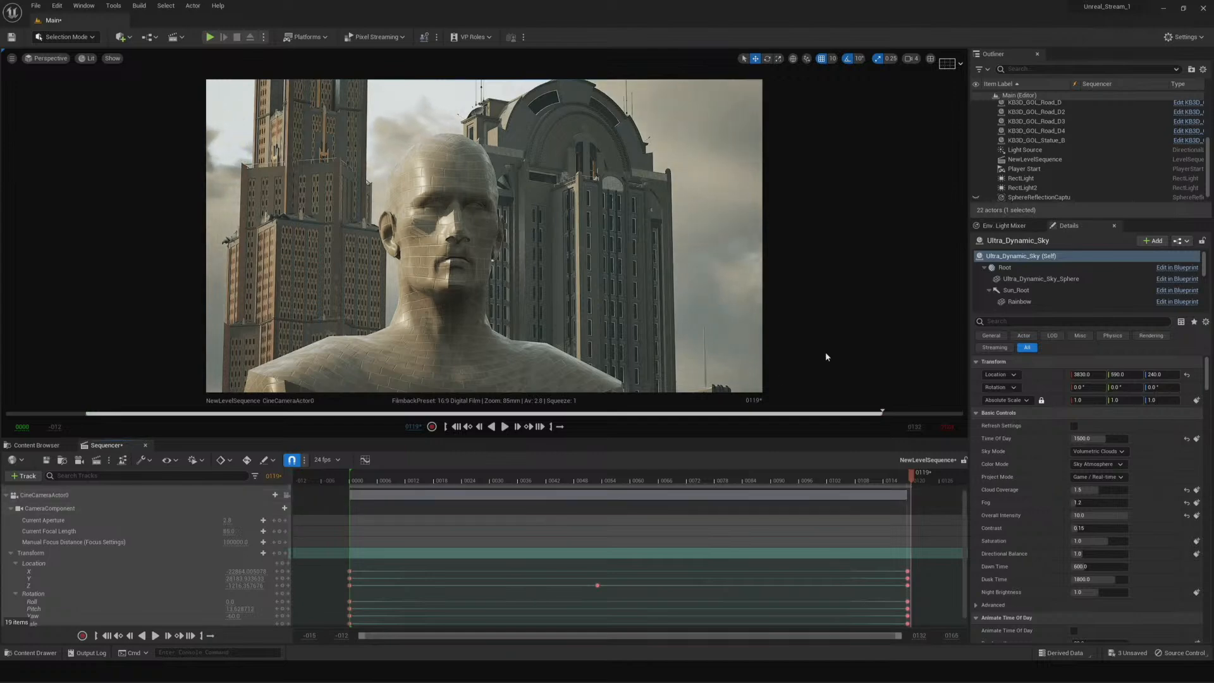
Select CineCameraActor0 and examine its lens, exposure and depth of field settings
scroll(1069, 151, "up", 3)
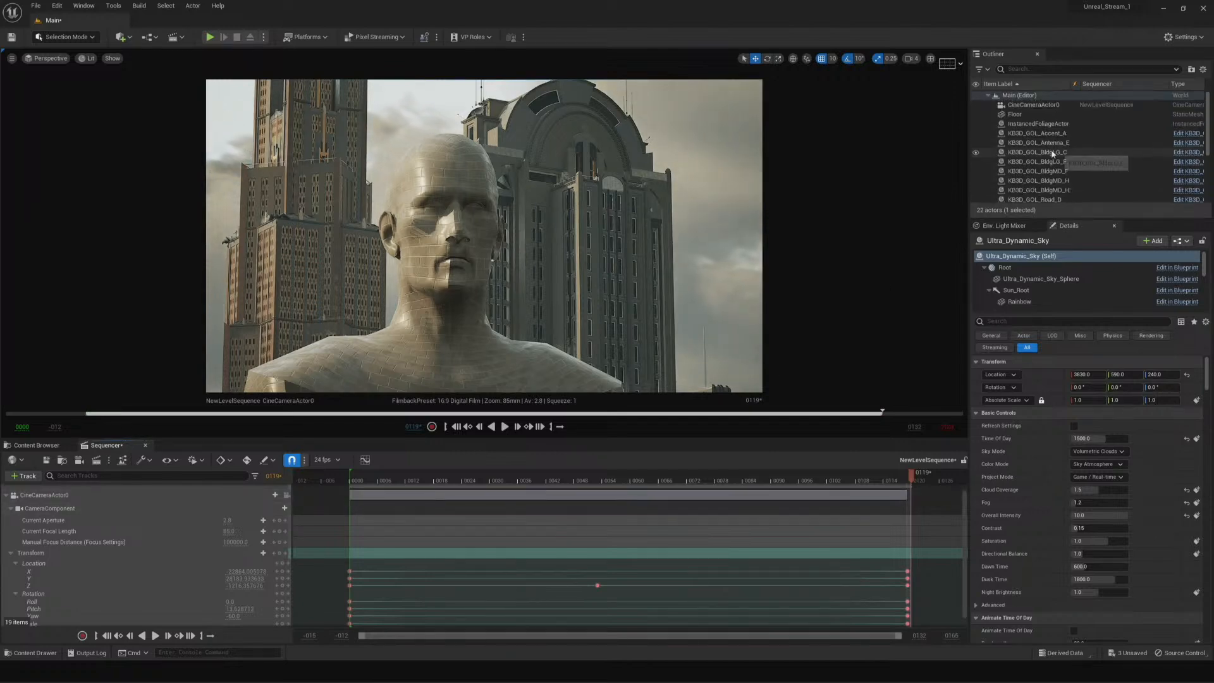
left_click(1050, 105)
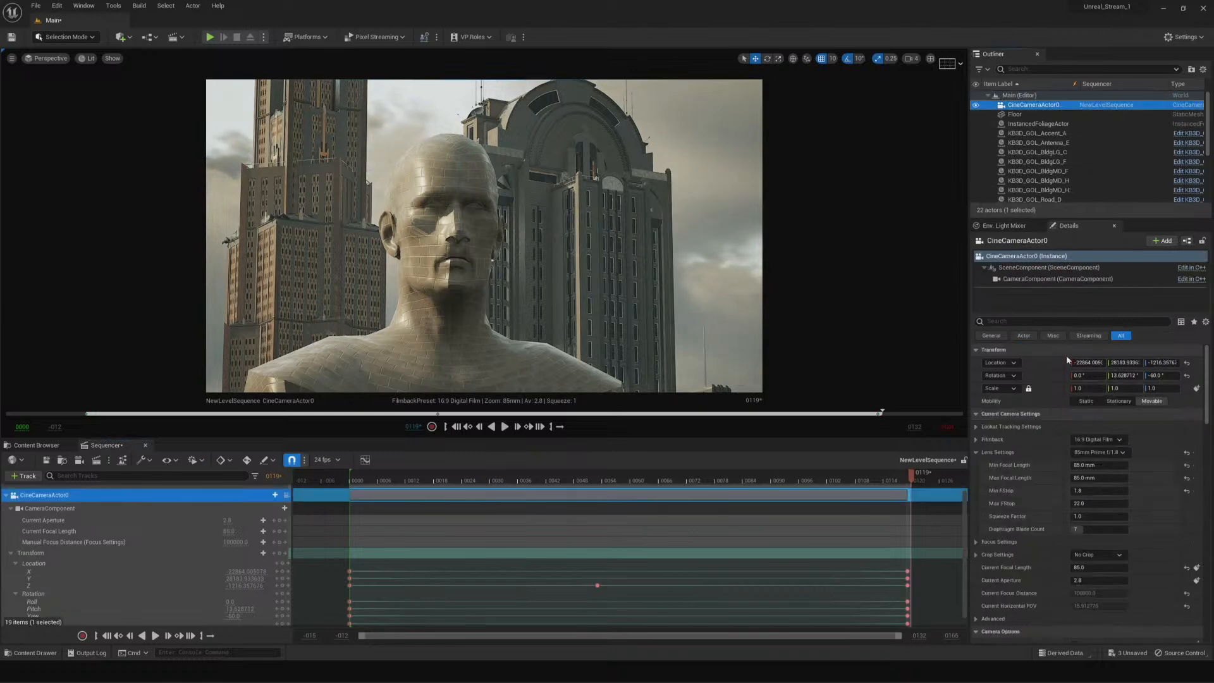
scroll(1087, 565, "down", 5)
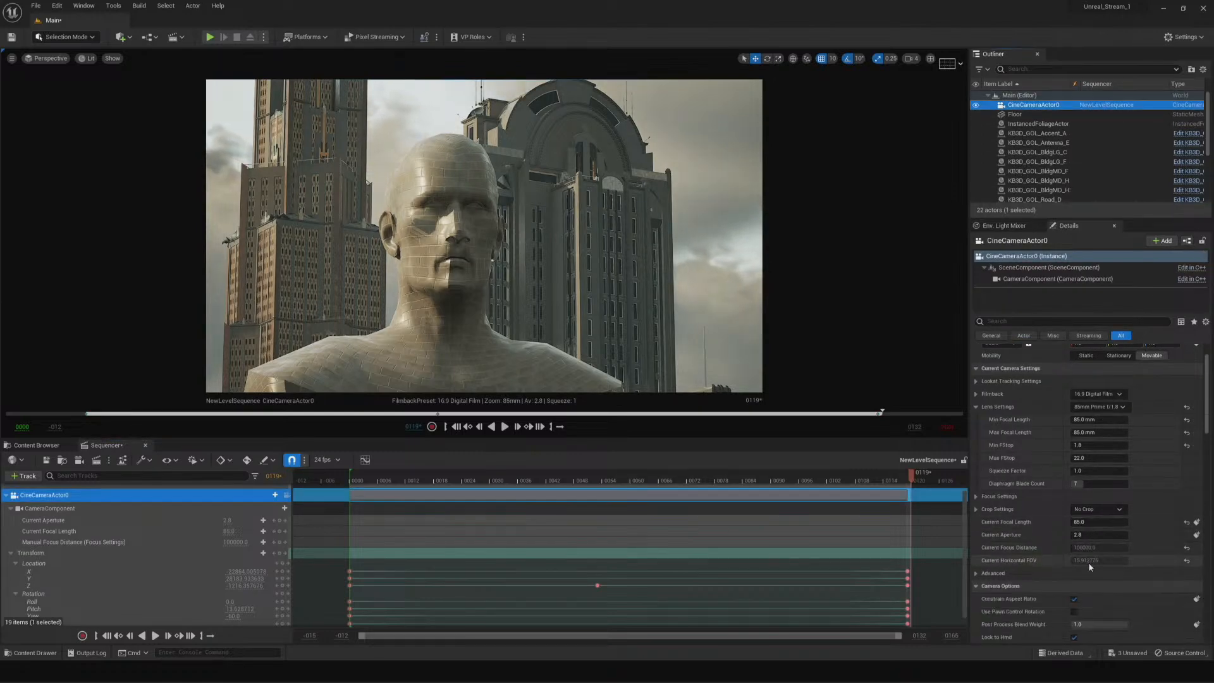
scroll(1088, 563, "down", 2)
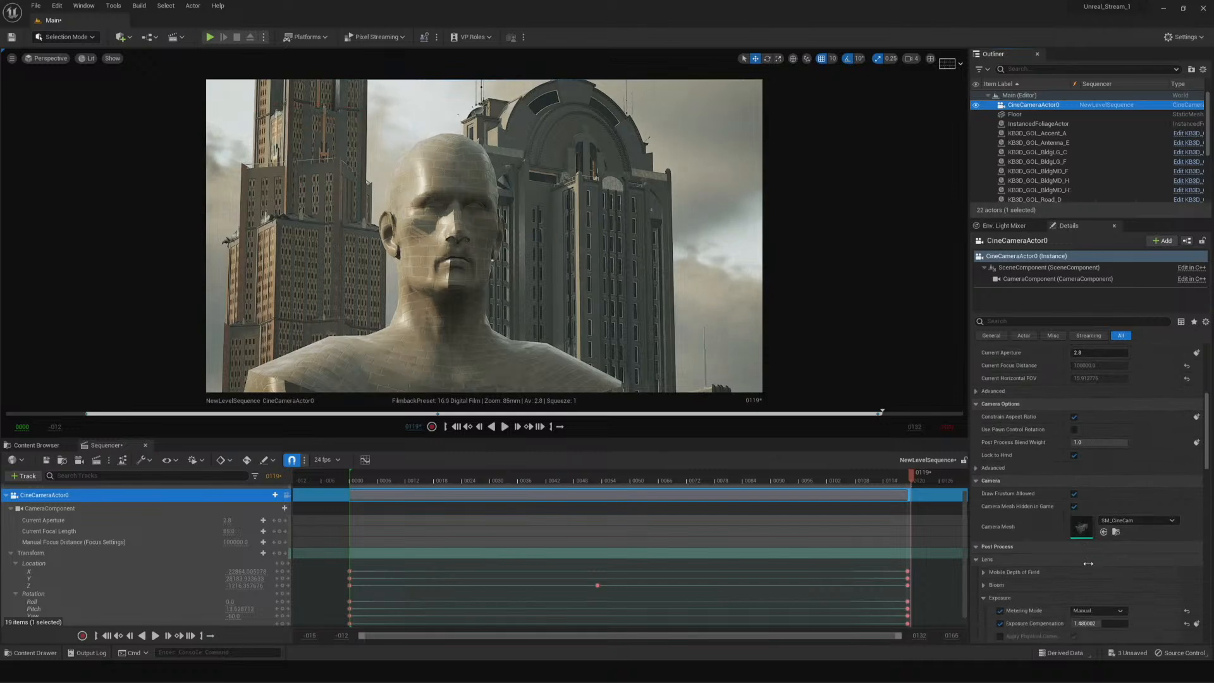
scroll(1088, 570, "down", 10)
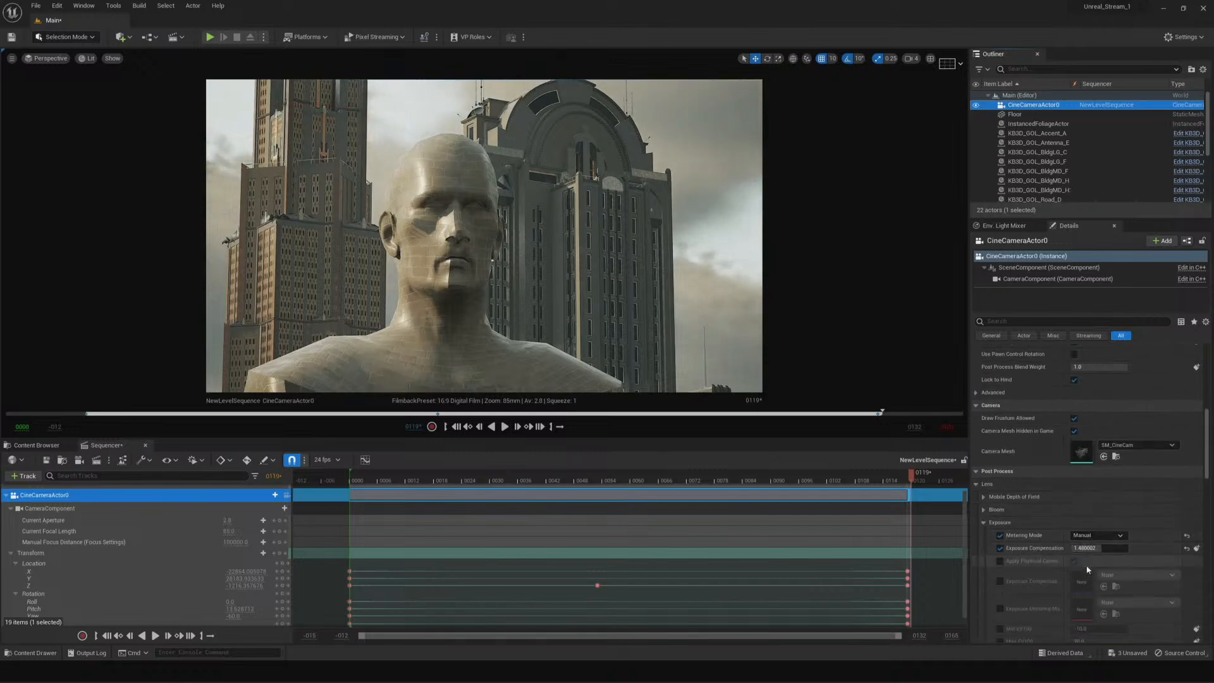
scroll(1088, 569, "down", 1)
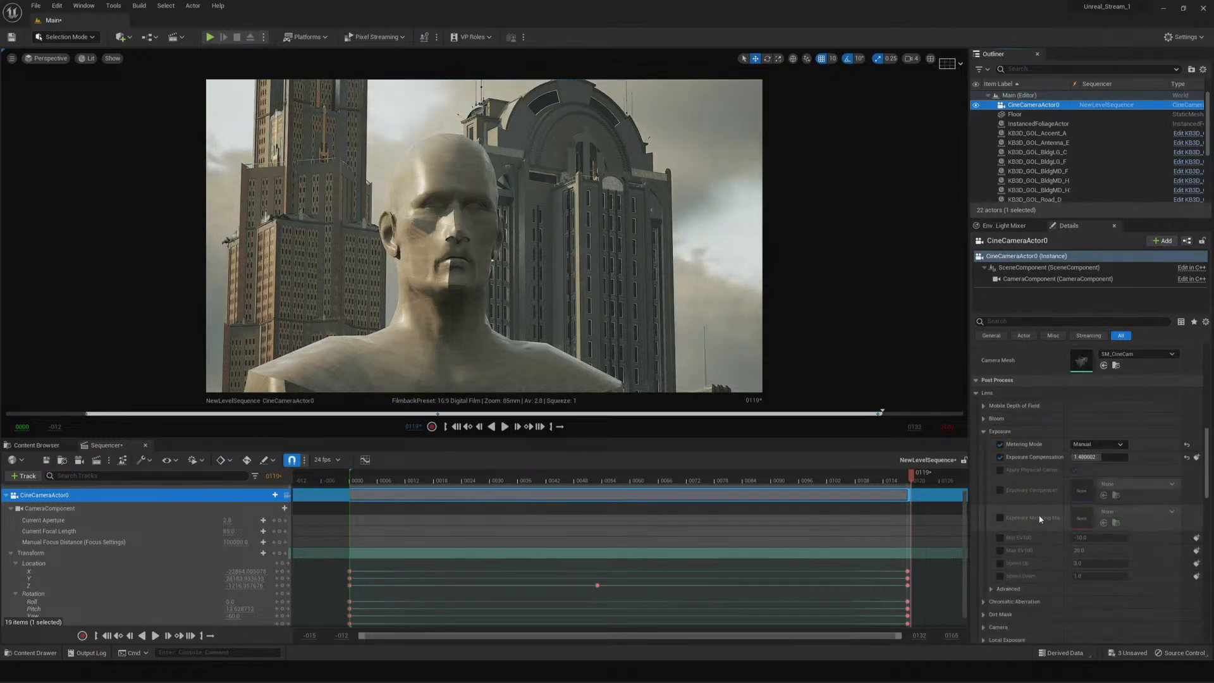
left_click(984, 406)
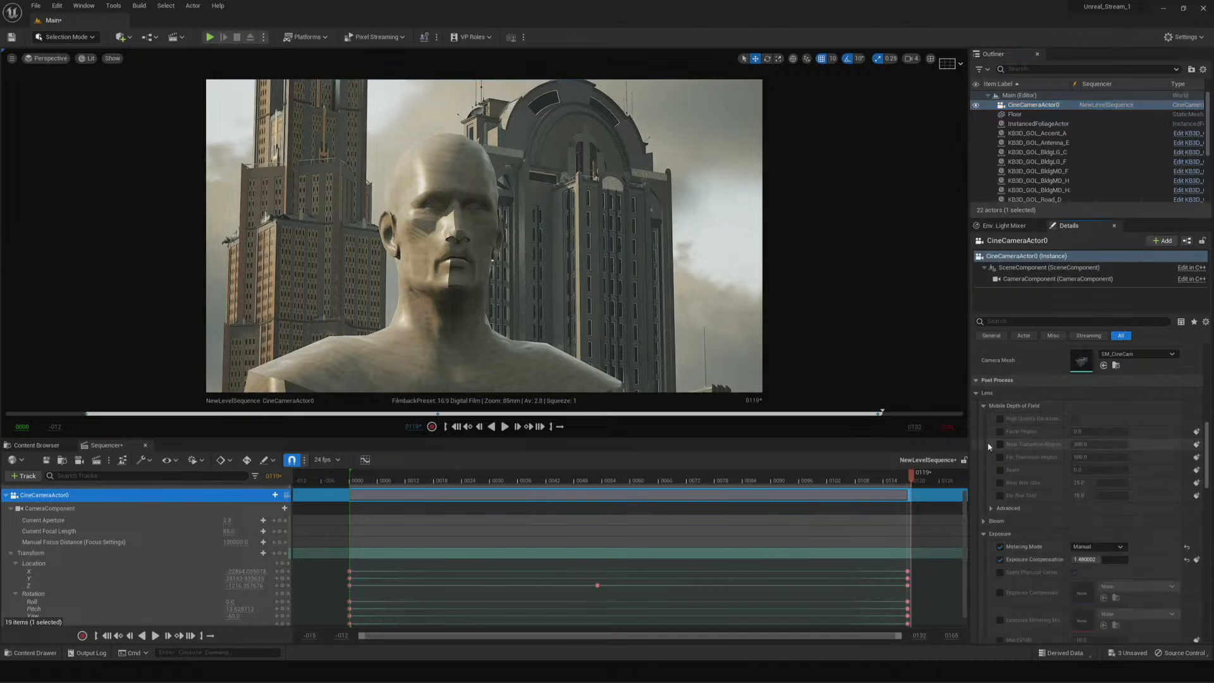
scroll(990, 443, "up", 10)
scroll(992, 445, "up", 10)
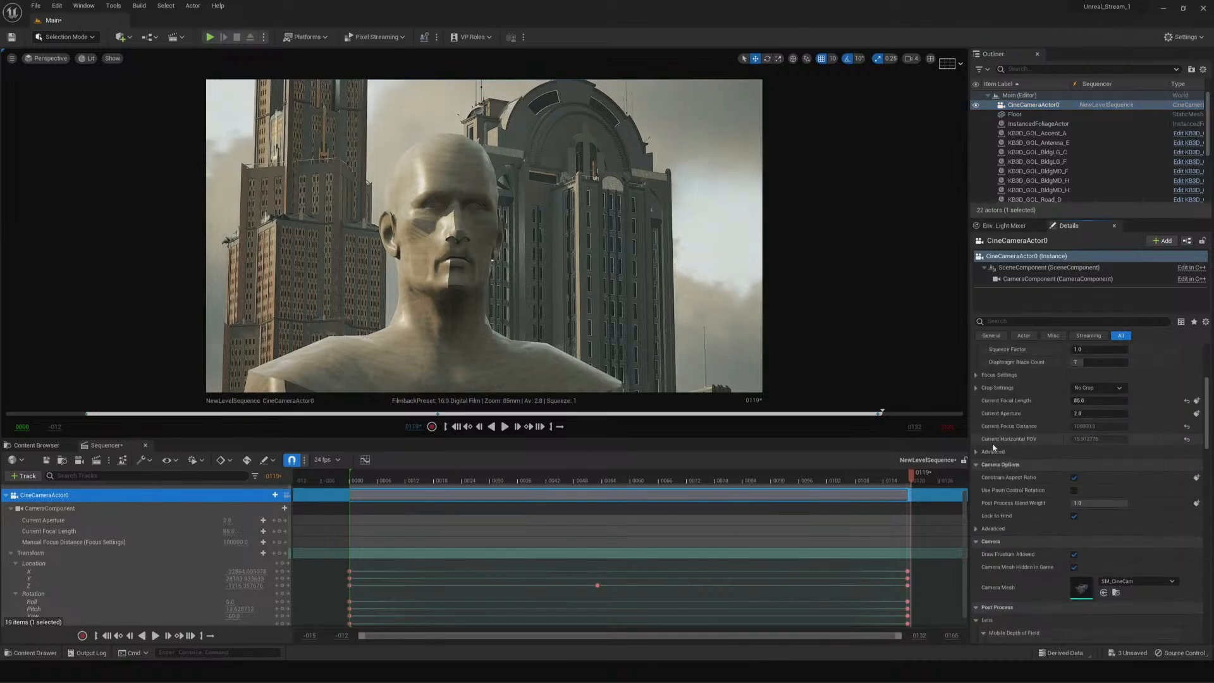
scroll(992, 443, "up", 4)
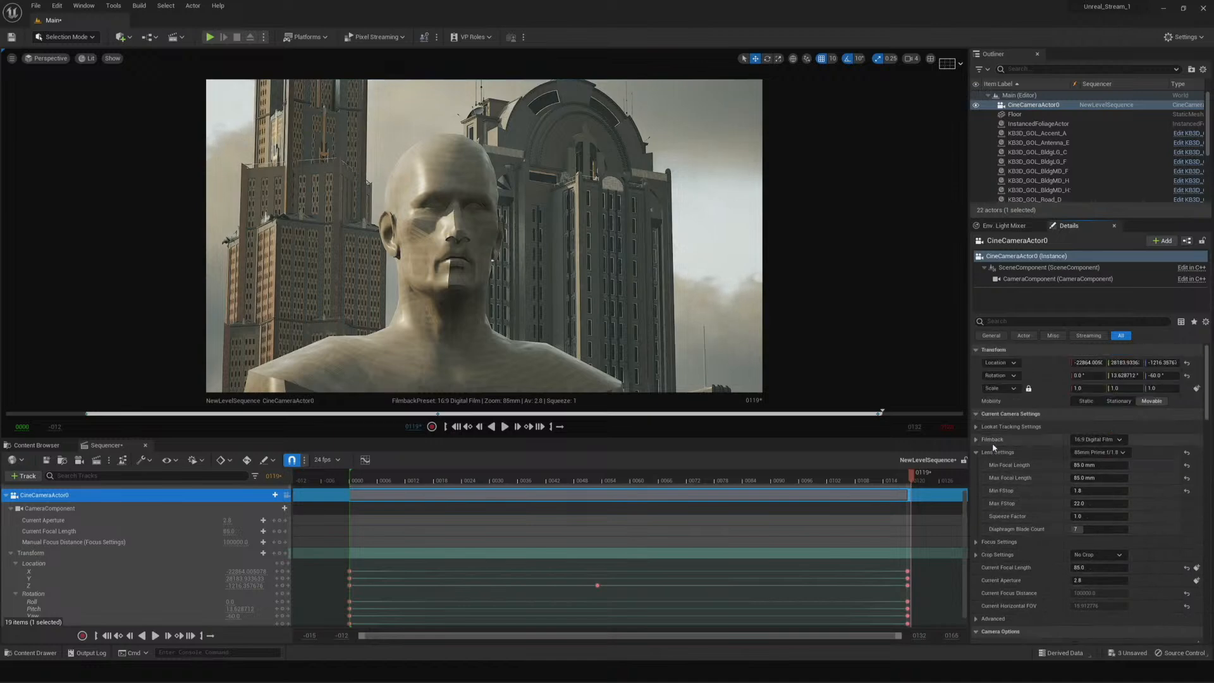
scroll(992, 442, "down", 4)
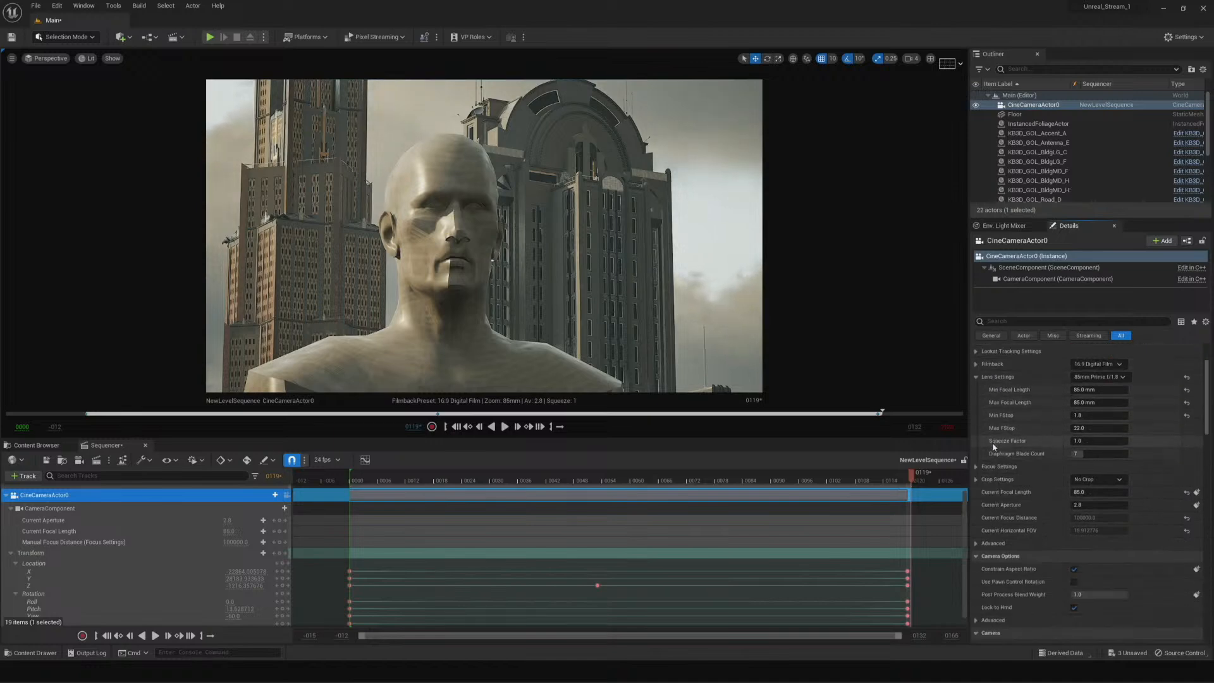
Set the camera's manual focus distance by sampling the scene depth at the statue
left_click(976, 481)
scroll(977, 481, "down", 1)
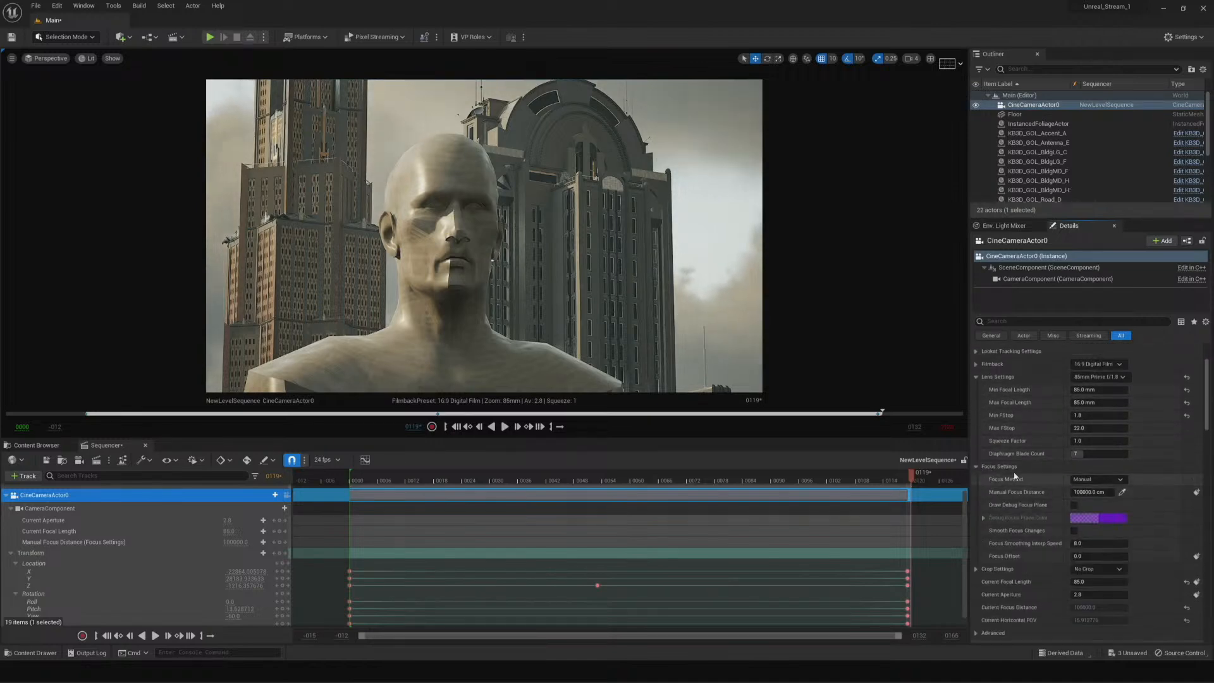
mouse_move(1097, 491)
left_mouse_down()
mouse_move(1050, 492)
mouse_move(1109, 492)
left_mouse_up()
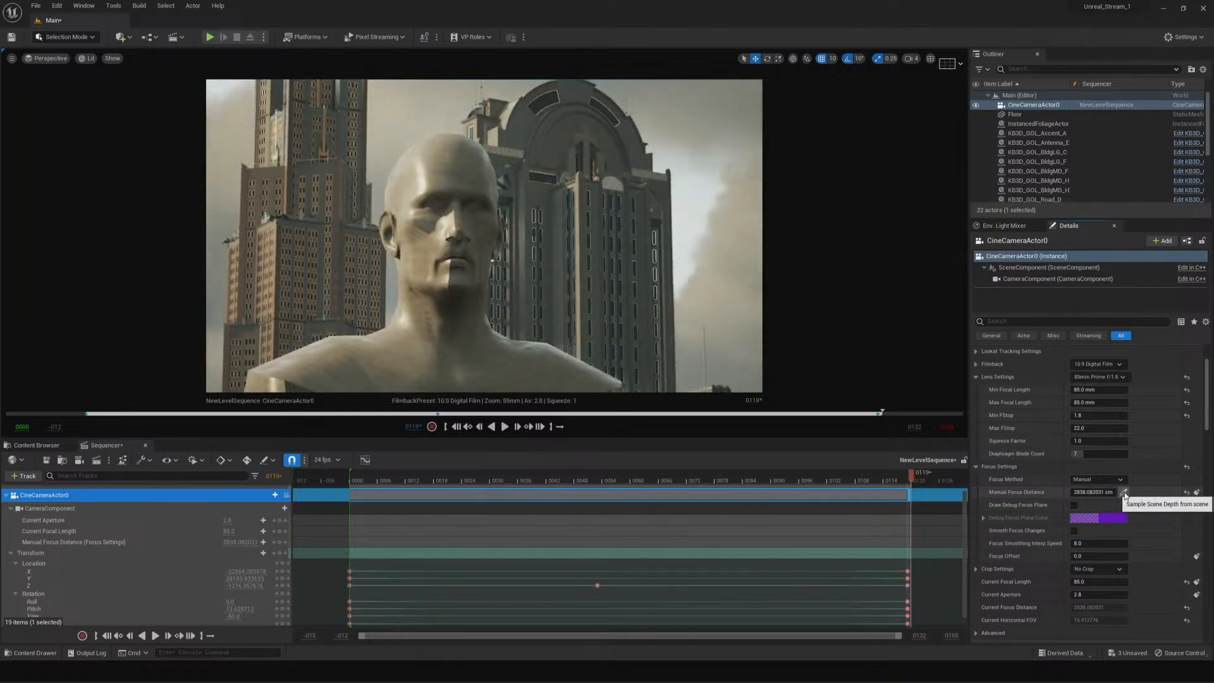
left_click(1123, 492)
left_click(536, 291)
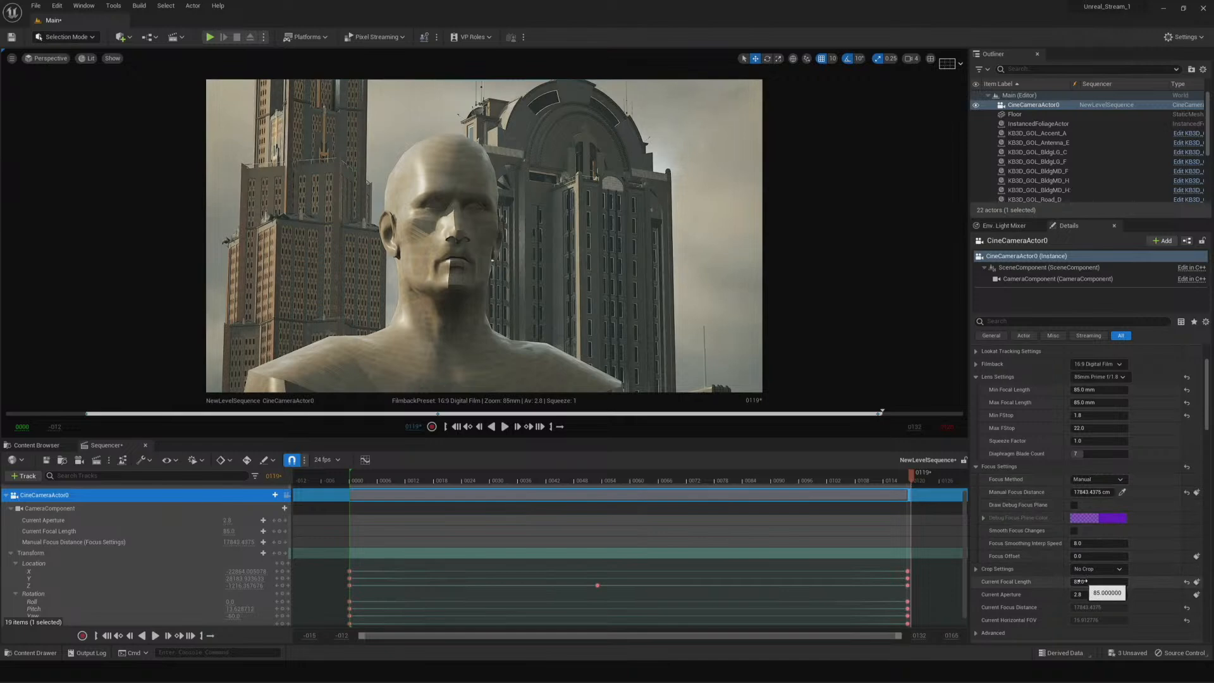
Change the camera's focus method to Tracking with KB3D_GOL_Statue_B as the tracked actor, and check the focus around frame 117
scroll(1127, 549, "down", 1)
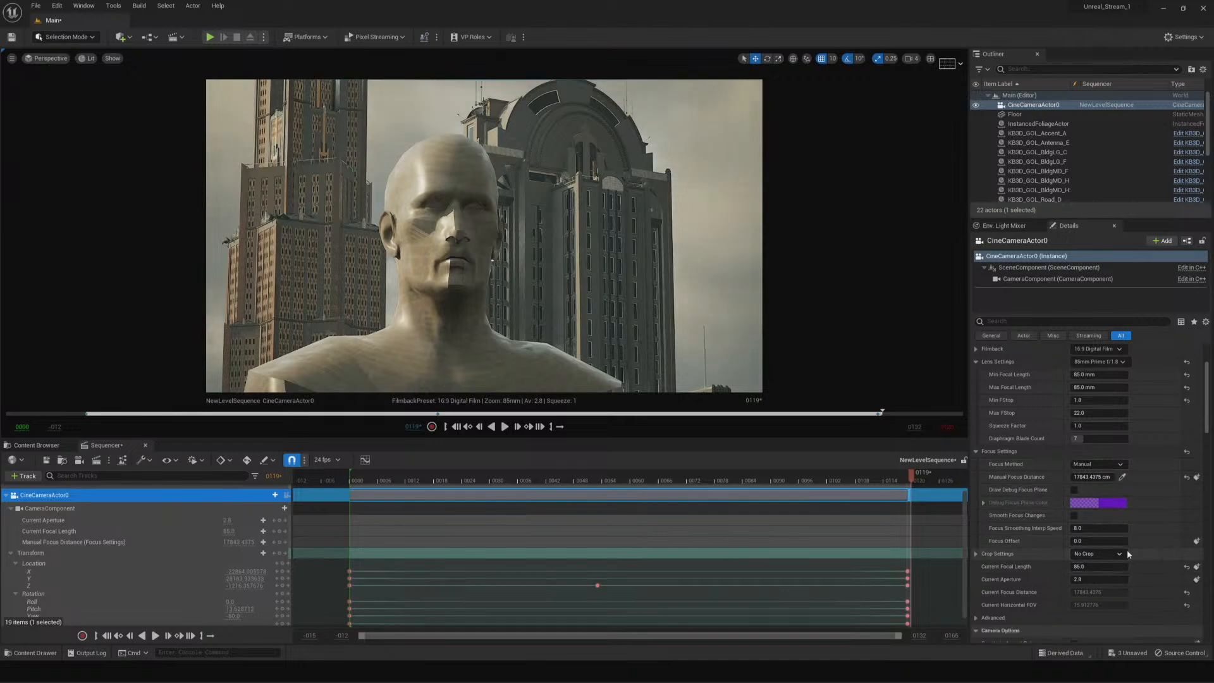
scroll(1129, 554, "down", 1)
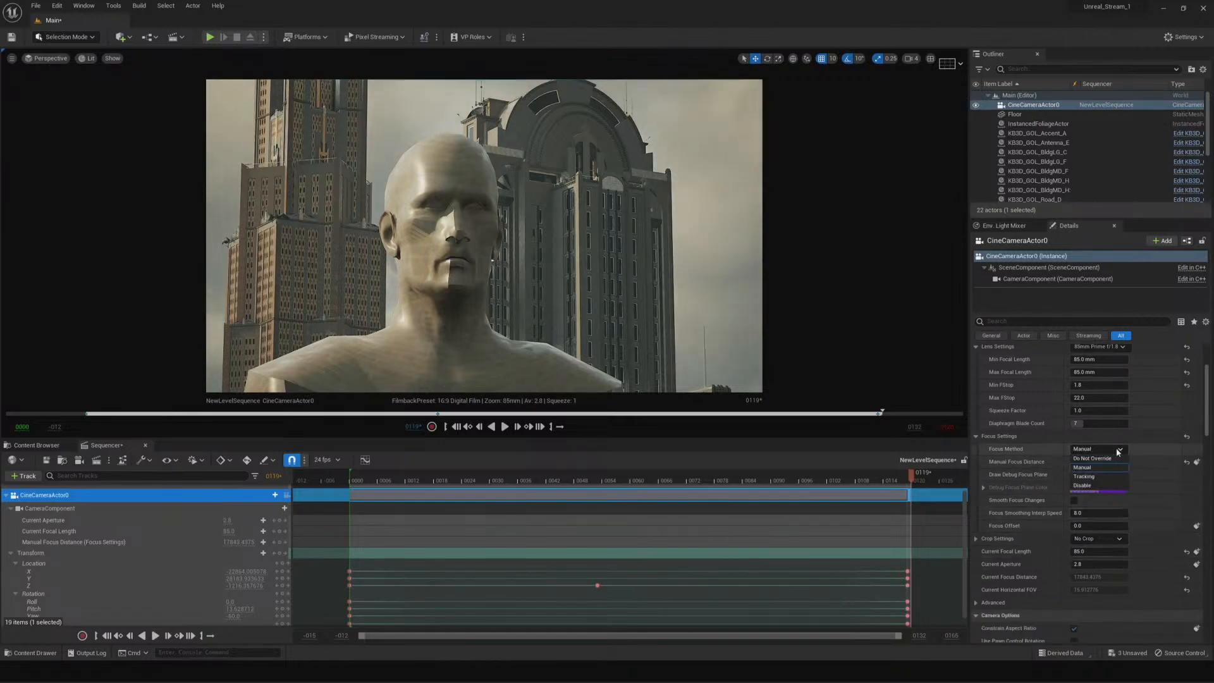
left_click(1083, 476)
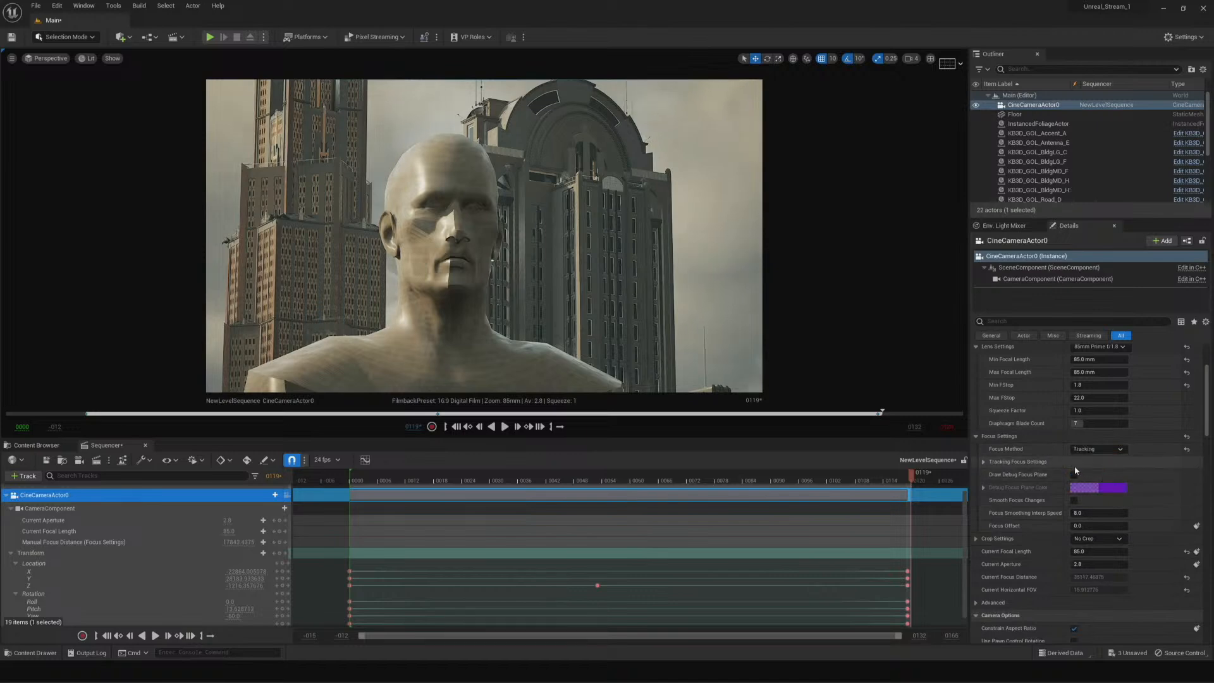
left_click(982, 461)
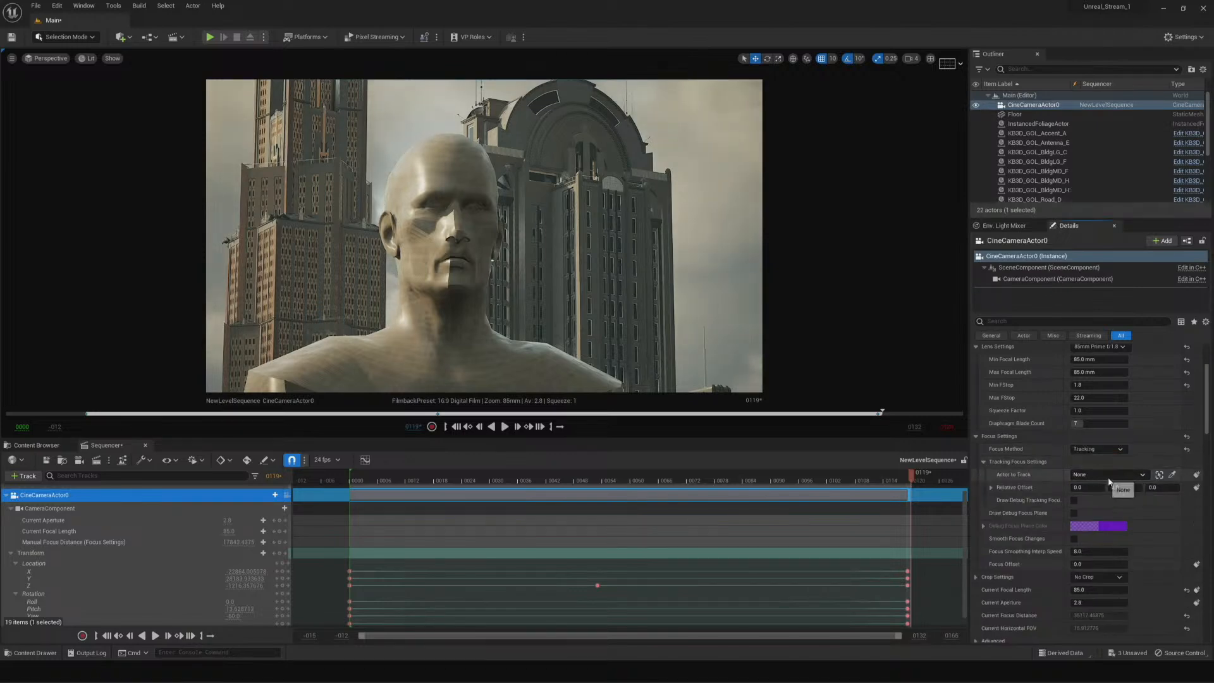
left_click(1172, 475)
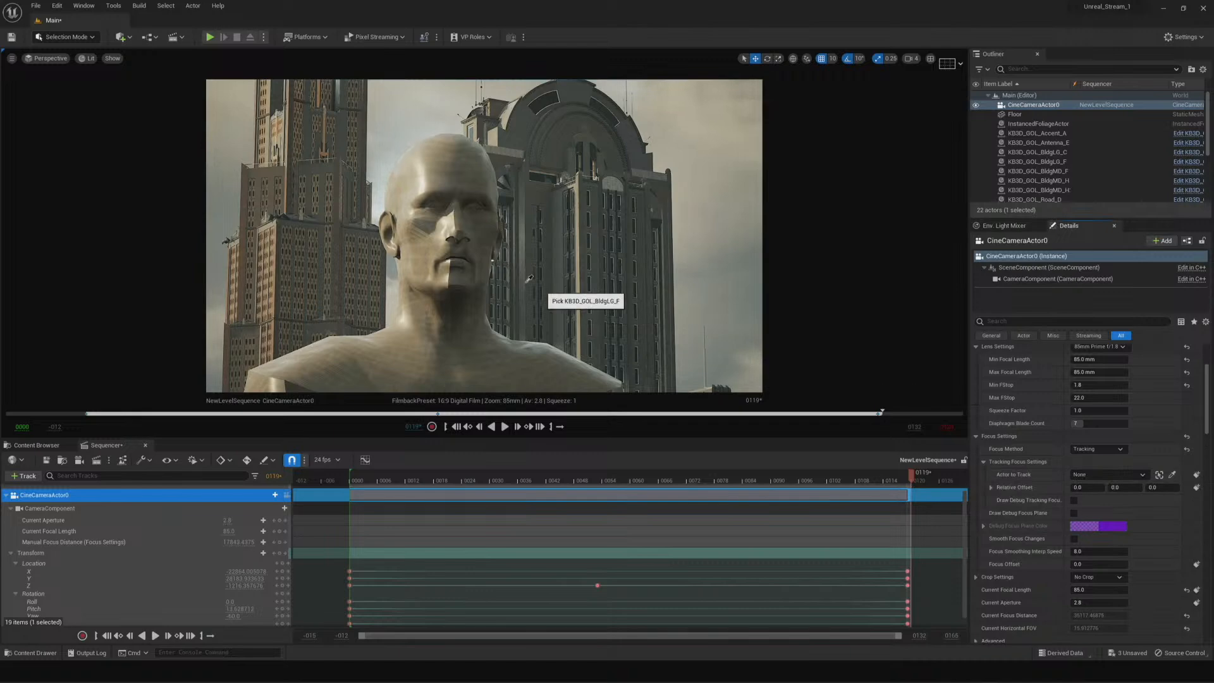
left_click(485, 304)
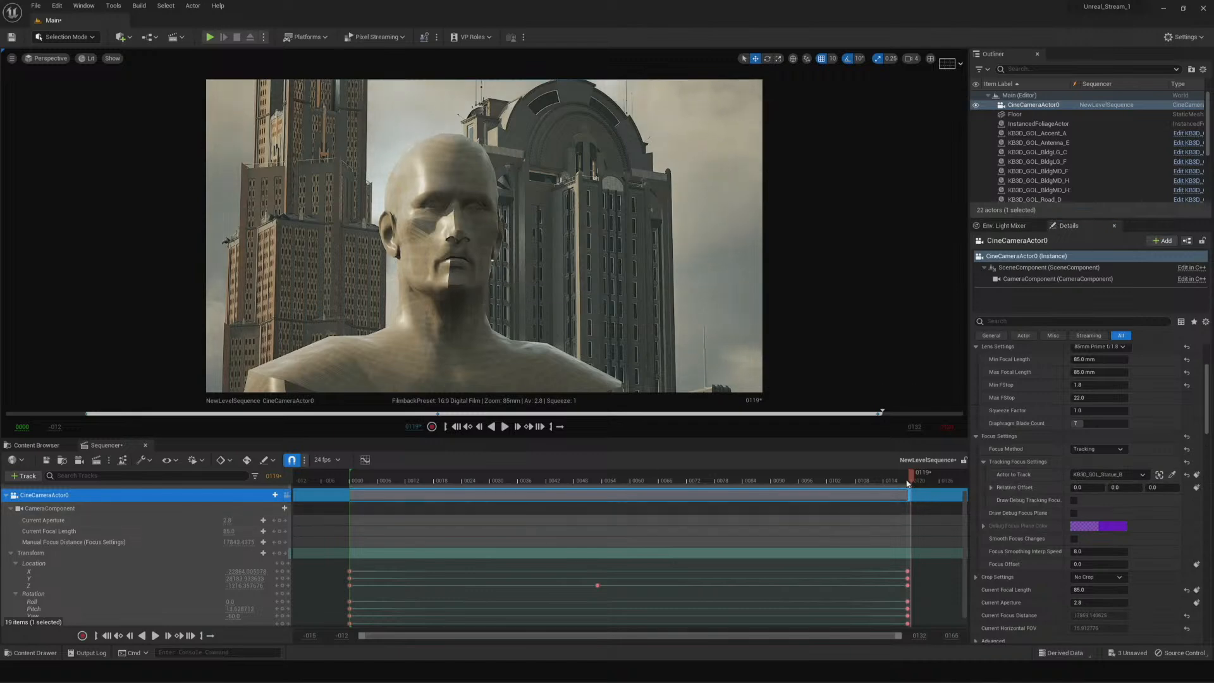
left_click_drag(912, 476, 903, 536)
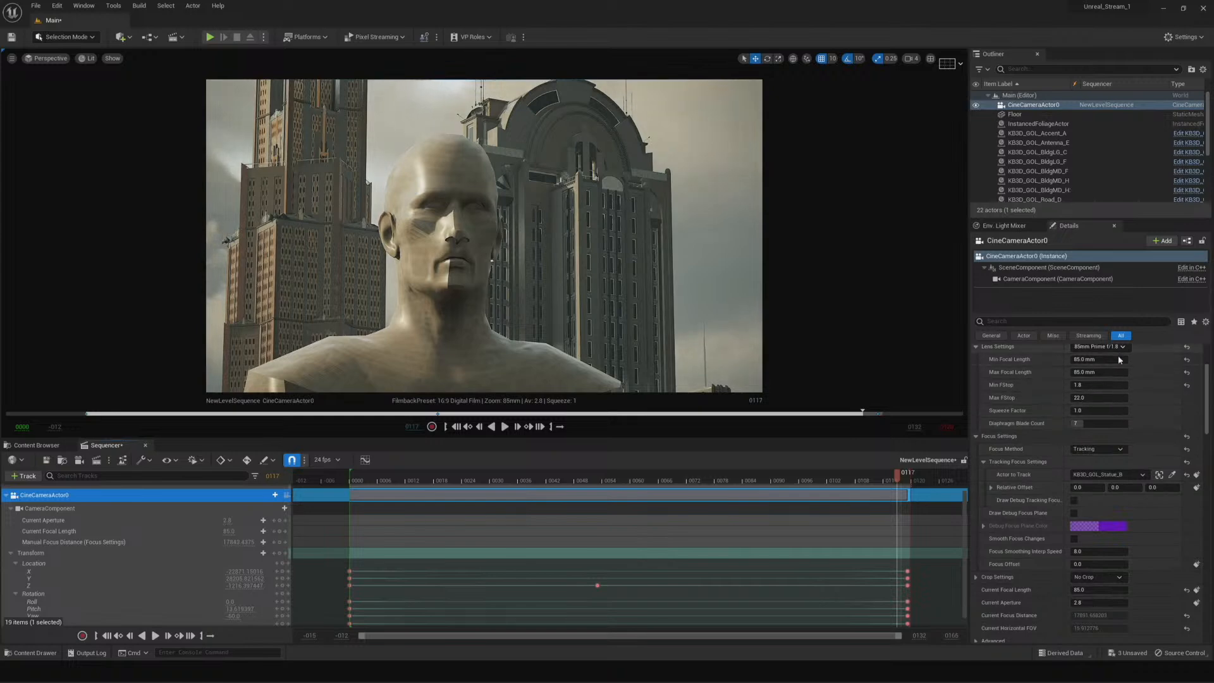
Set the camera's current aperture to 1.8
scroll(1122, 503, "down", 5)
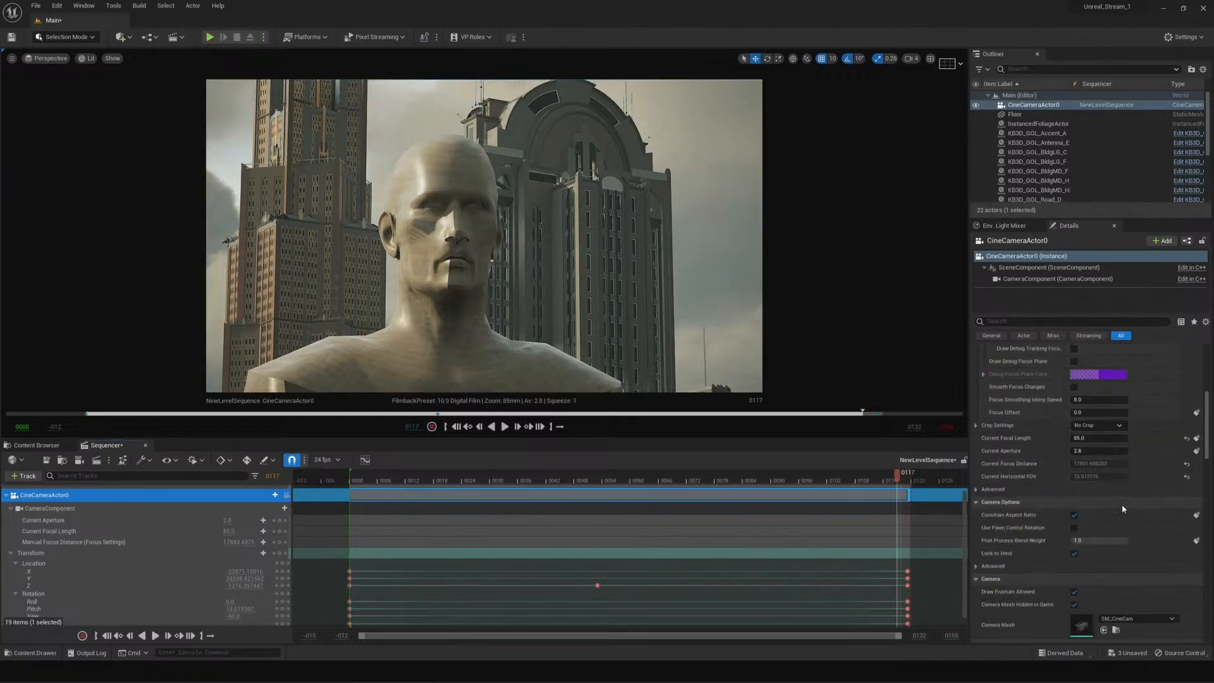
left_click(1092, 451)
type("1.8")
key("Return")
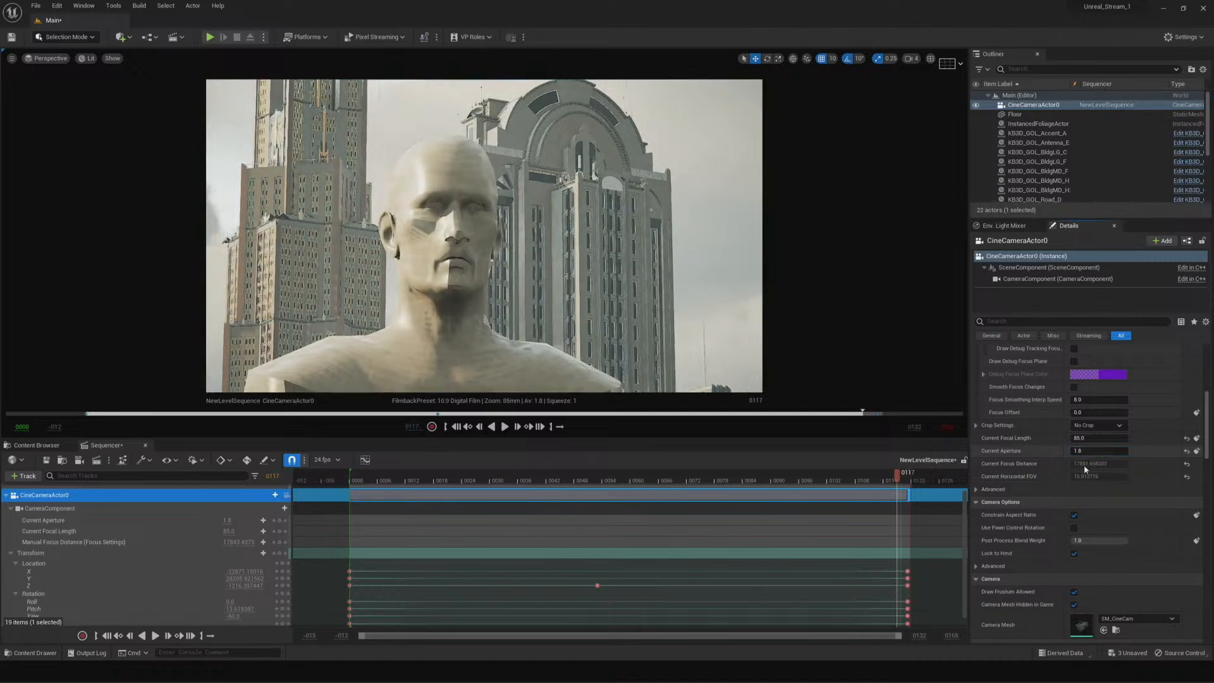
Set the camera's exposure compensation to 0
scroll(1054, 492, "down", 4)
scroll(1053, 497, "down", 5)
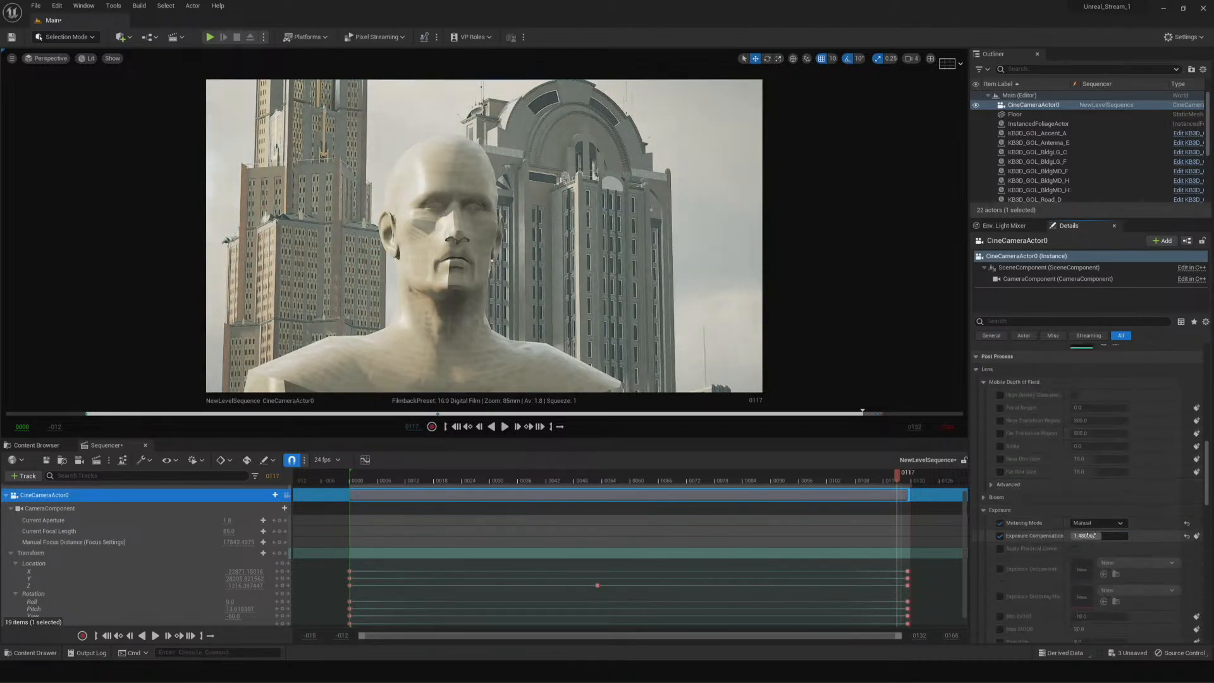
type("0")
key("Return")
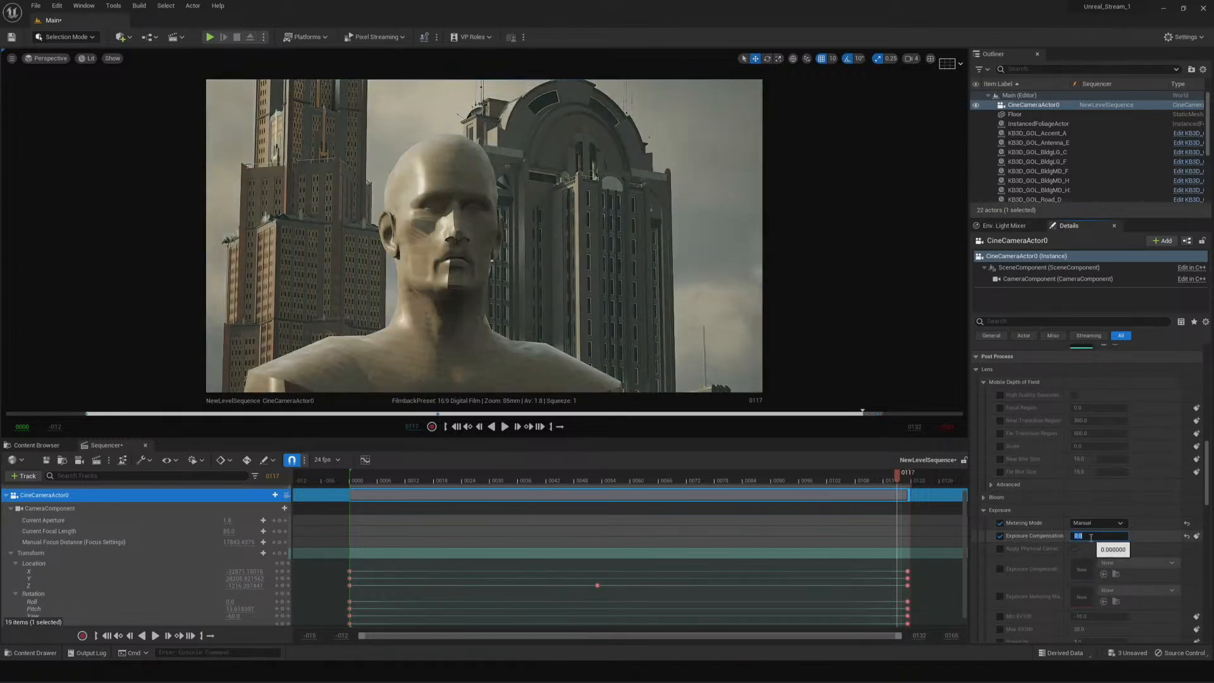
Set the Light Source's intensity to 300 lux and check the lighting at frame 95
scroll(1058, 149, "down", 3)
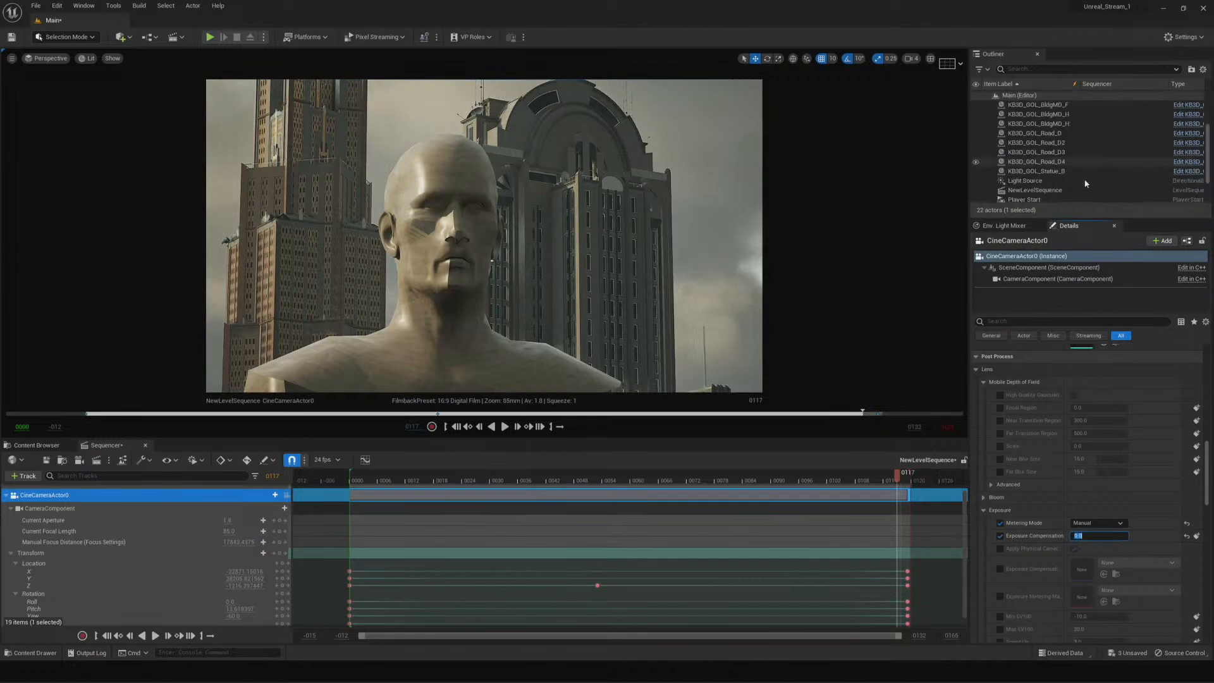
left_click(1043, 141)
scroll(1123, 426, "down", 5)
scroll(1124, 427, "up", 10)
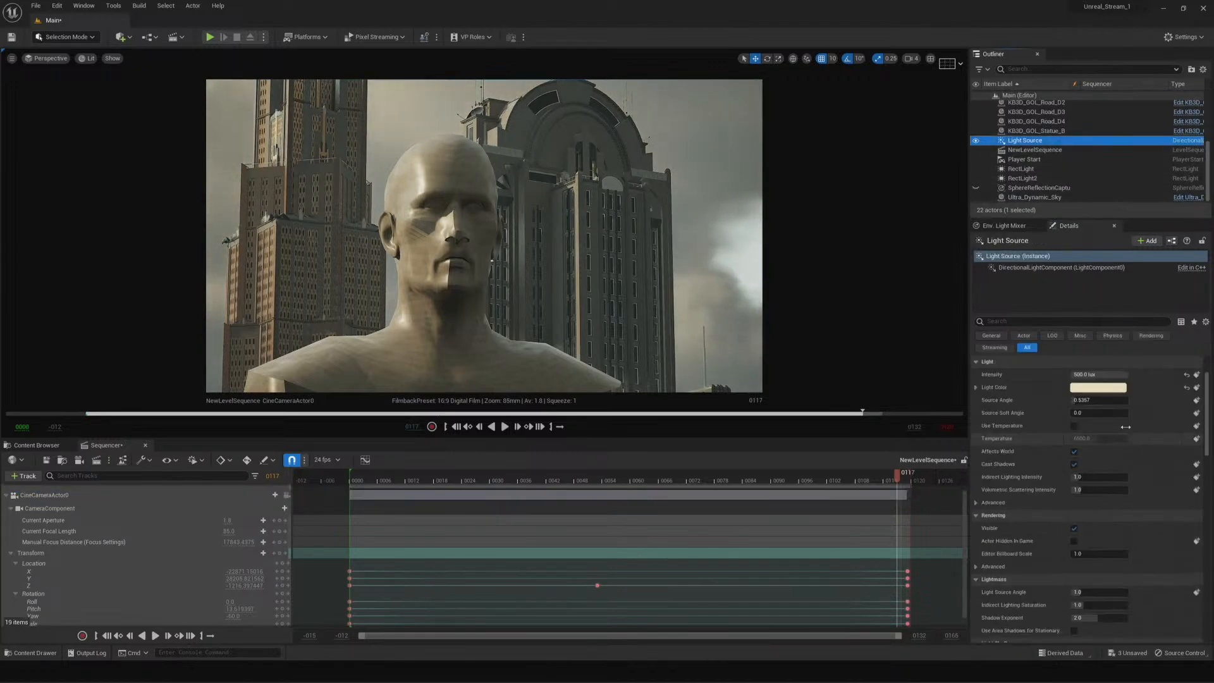
left_click(1112, 439)
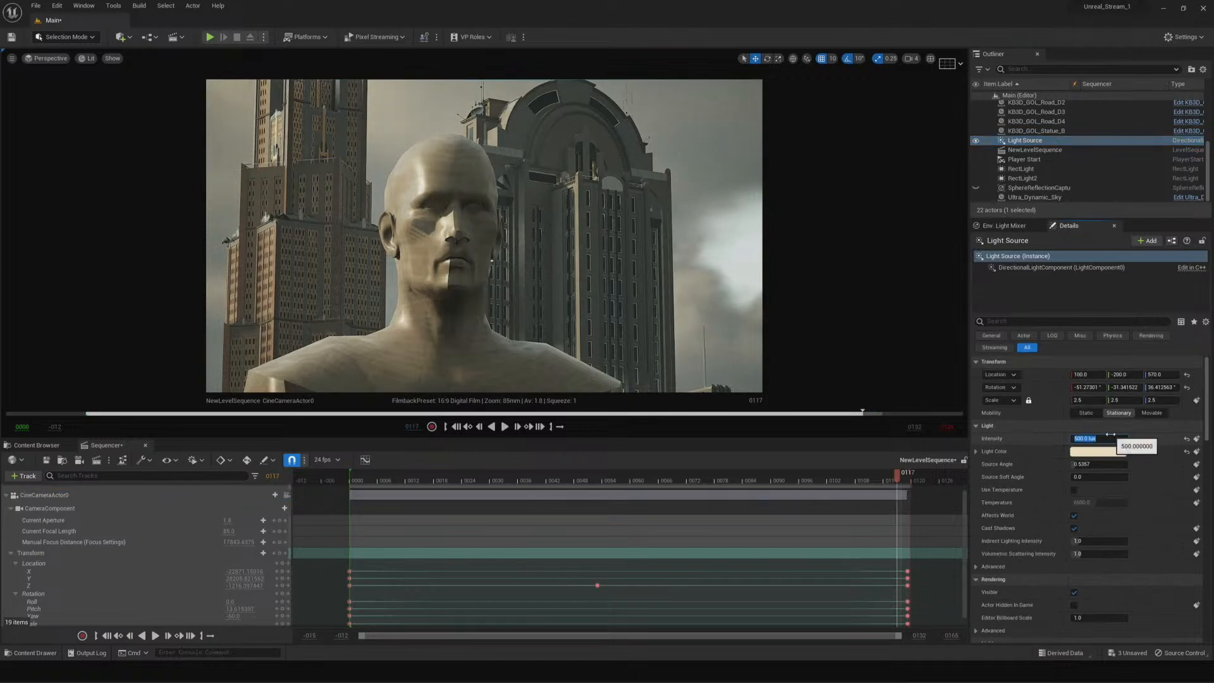
type("400")
key("Return")
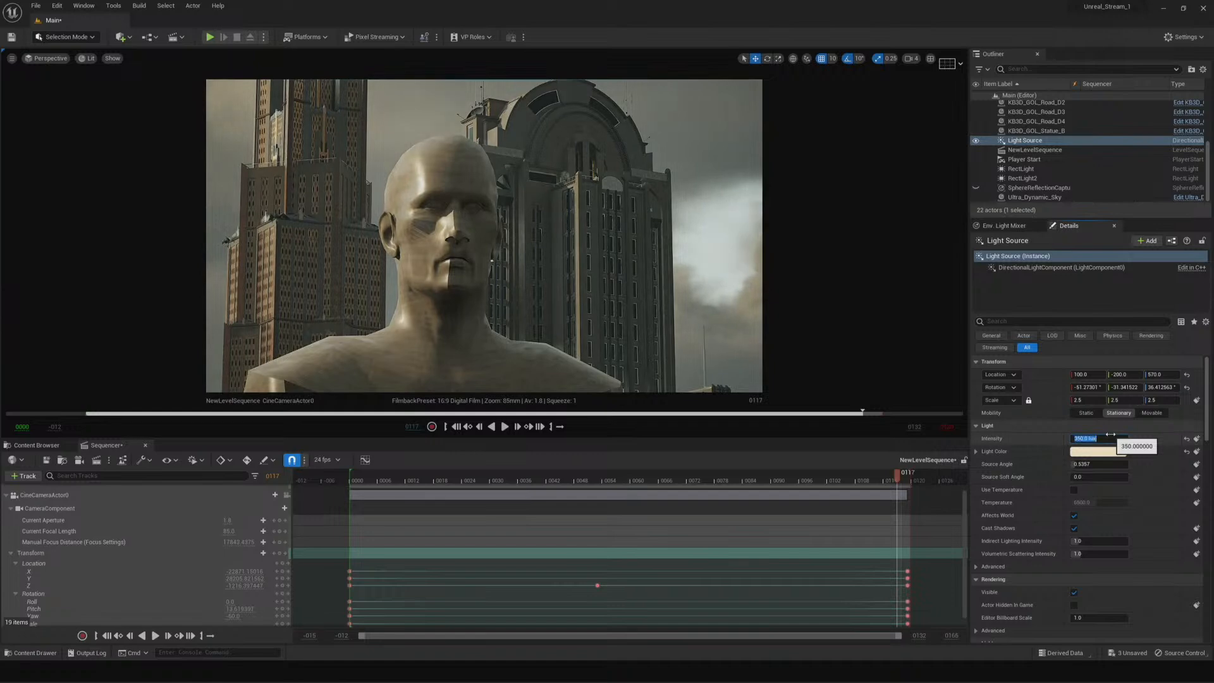
type("300")
key("Return")
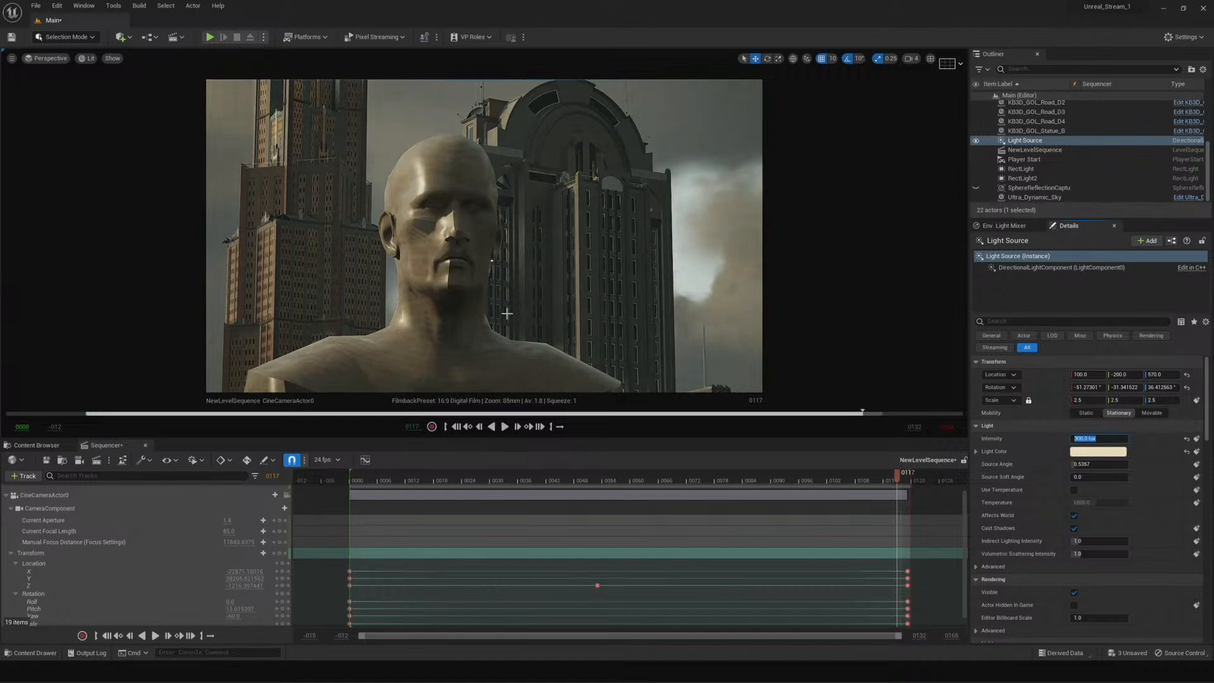
left_click_drag(880, 480, 795, 504)
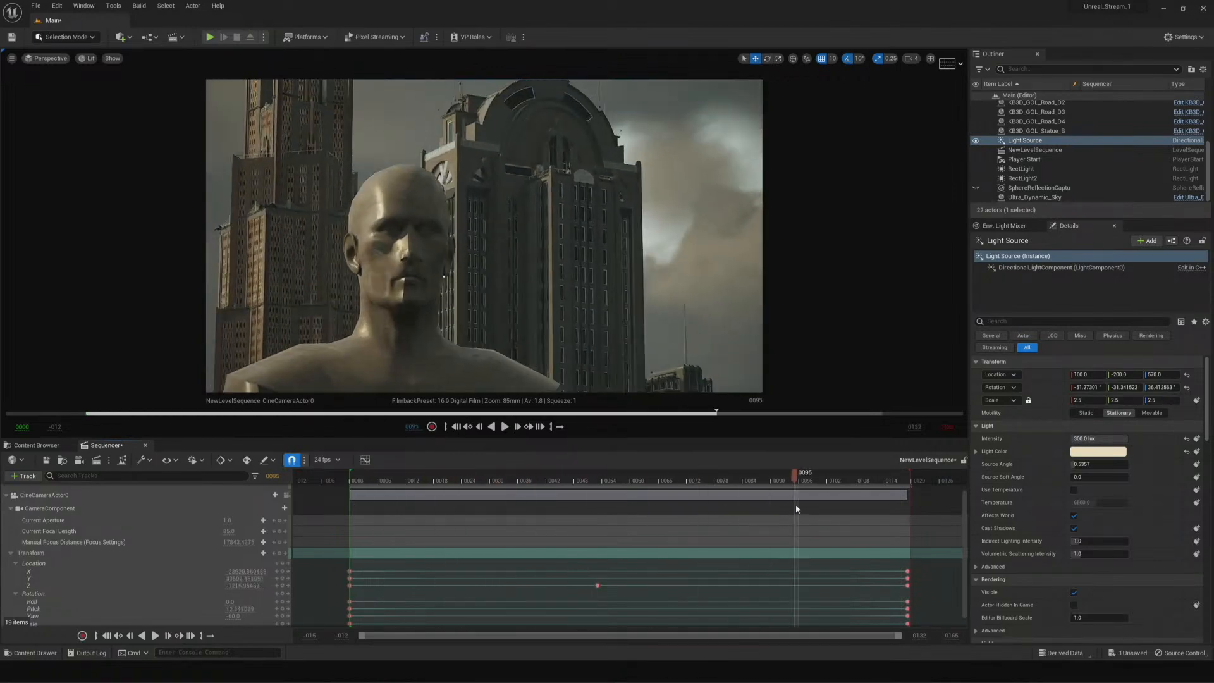
Enable all five Depth of Field overrides in CineCameraActor0's post-process lens settings, from Sensor Width to Depth Blur Radius
scroll(1049, 127, "up", 4)
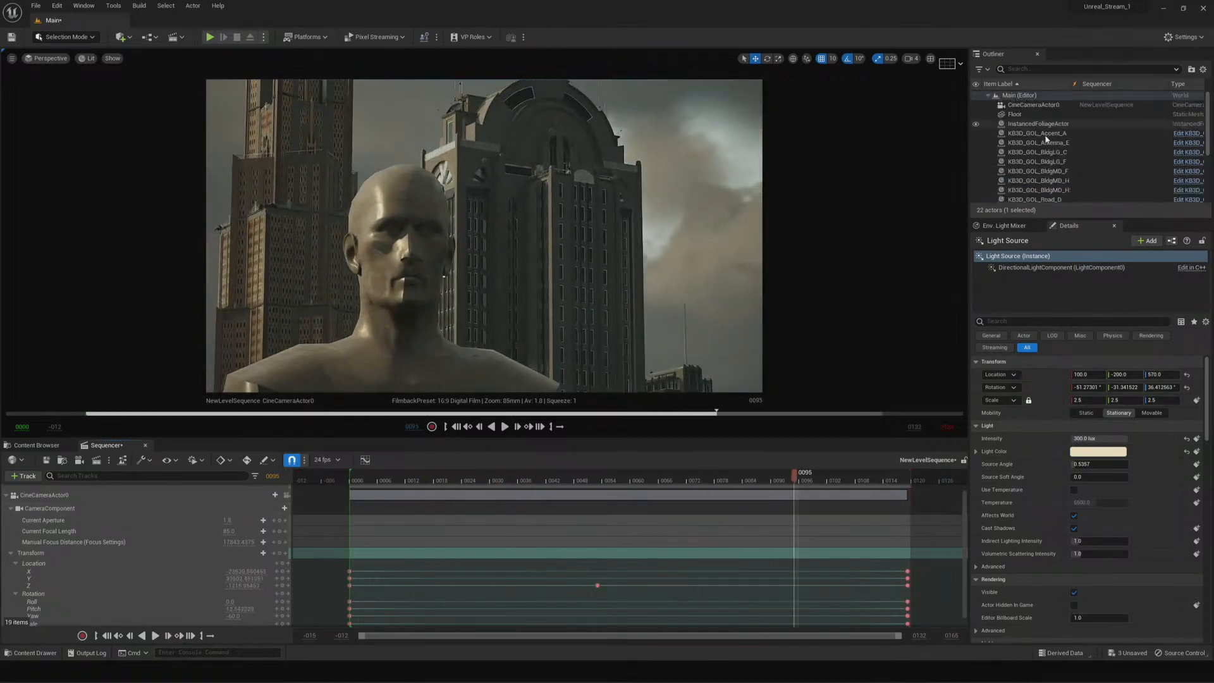
left_click(1039, 106)
scroll(1131, 554, "down", 10)
scroll(1133, 555, "down", 15)
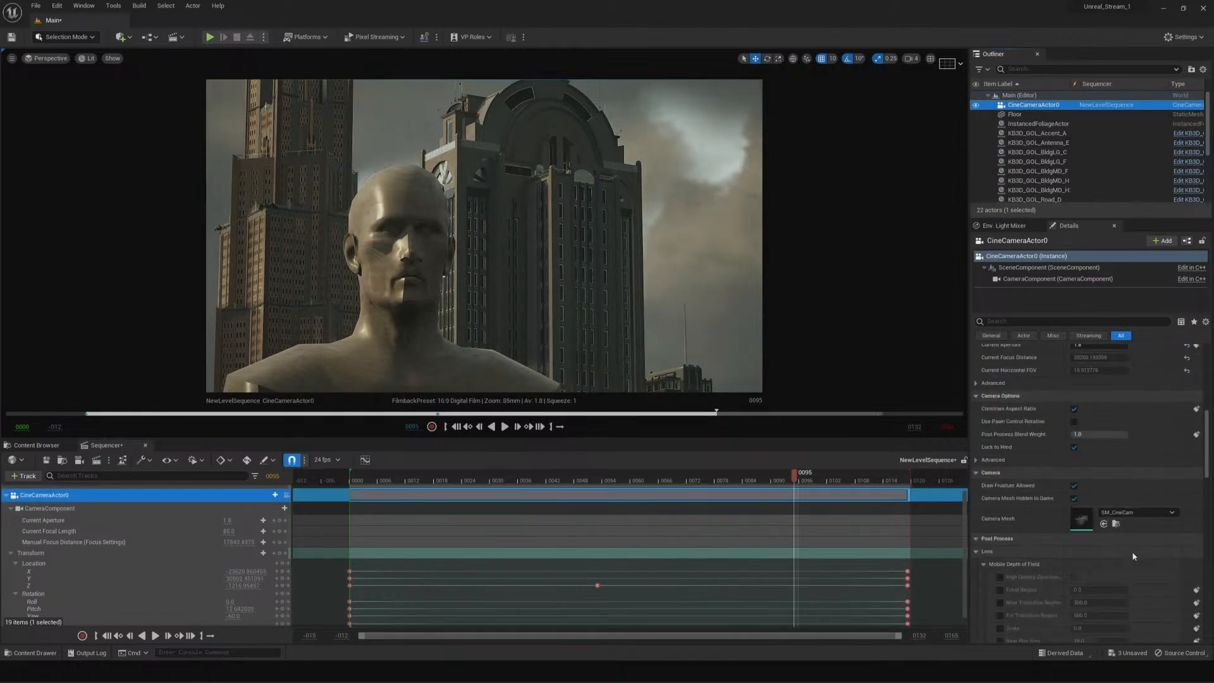
scroll(1132, 554, "down", 5)
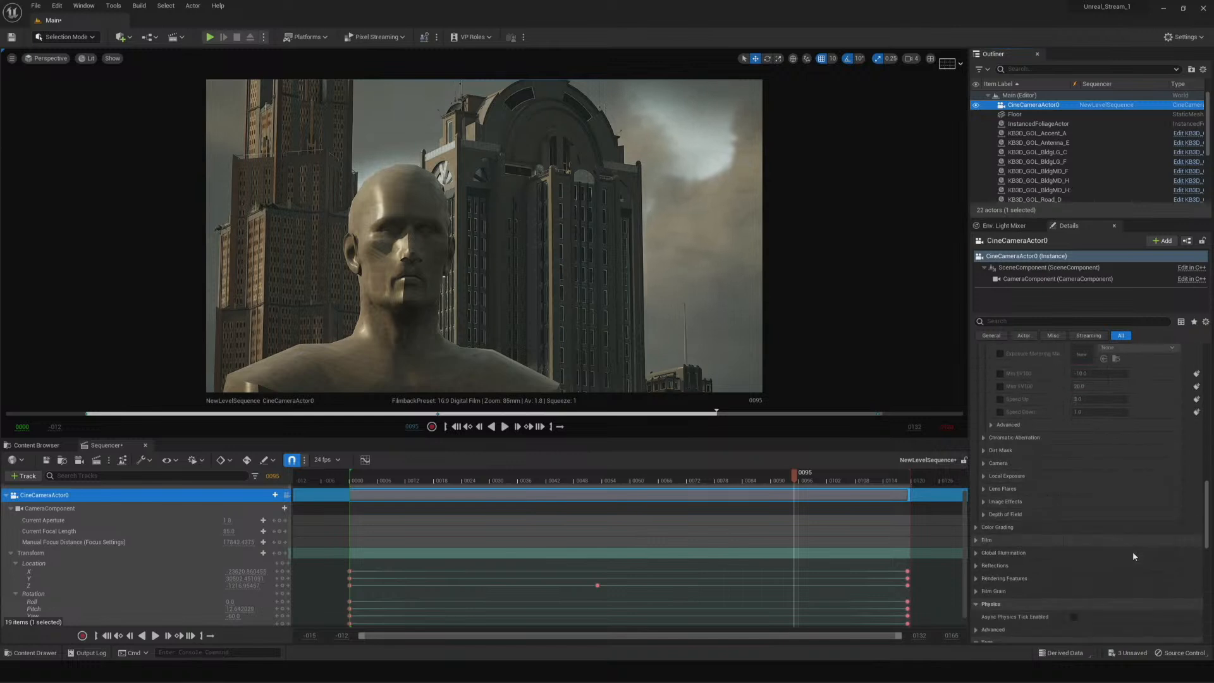
left_click(984, 484)
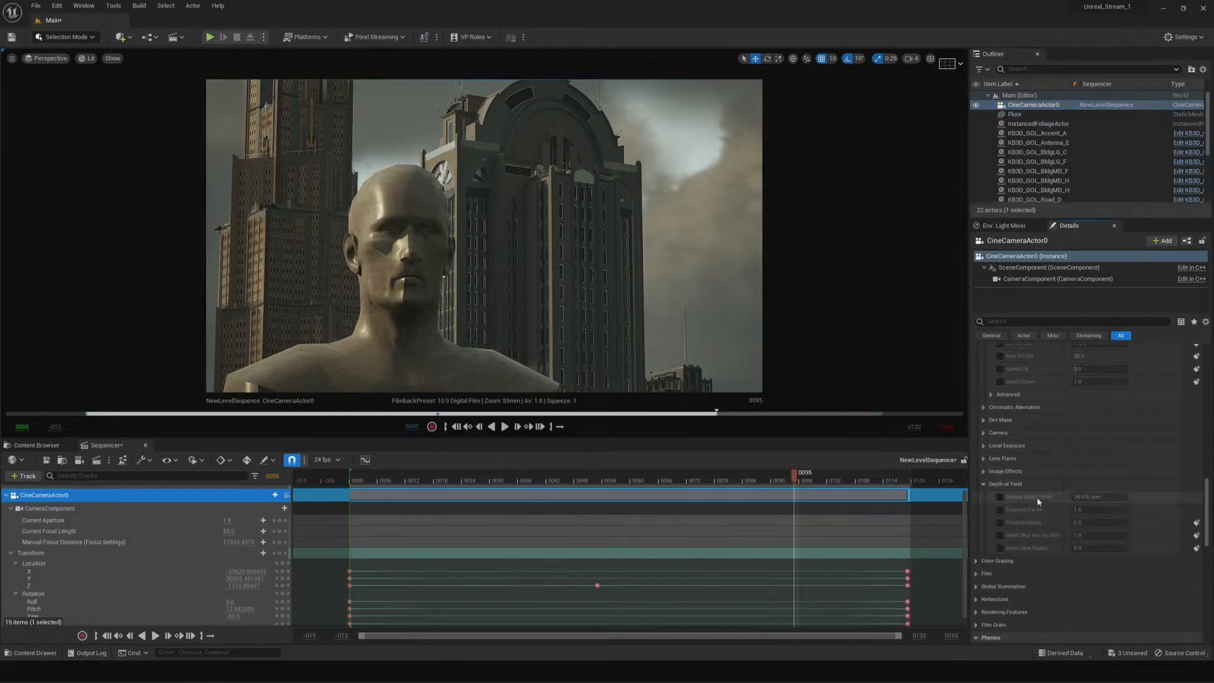
left_click(1000, 496)
left_click(999, 509)
left_click(1000, 522)
left_click(1000, 535)
left_click(1000, 547)
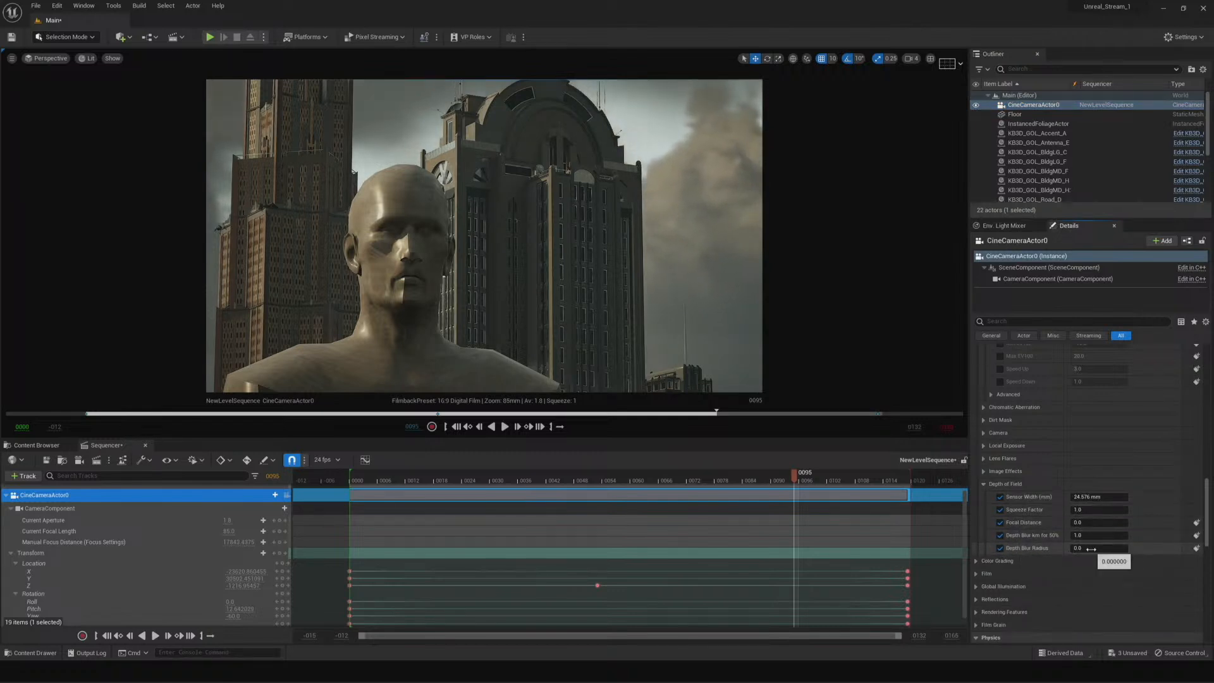
Adjust the camera's Depth of Field values: Depth Blur km for 50% about 20, Focal Distance about 2321, and Sensor Width about 113 mm
left_click_drag(1088, 537, 1100, 537)
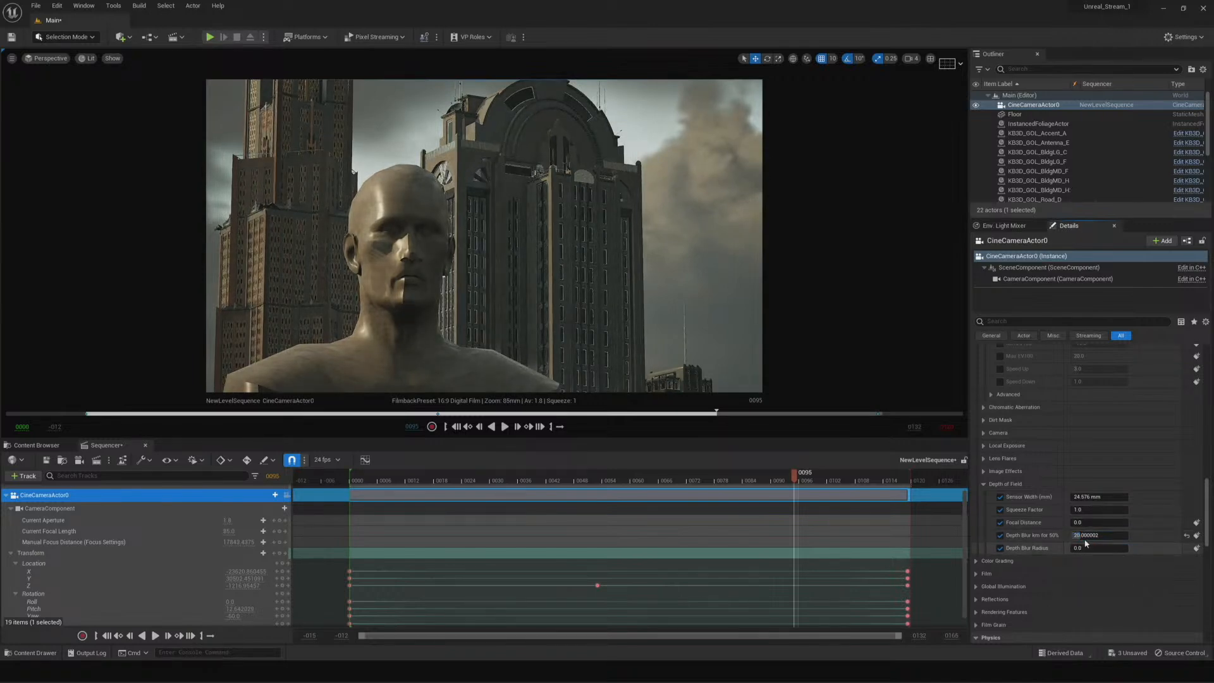
left_click_drag(1087, 522, 1103, 523)
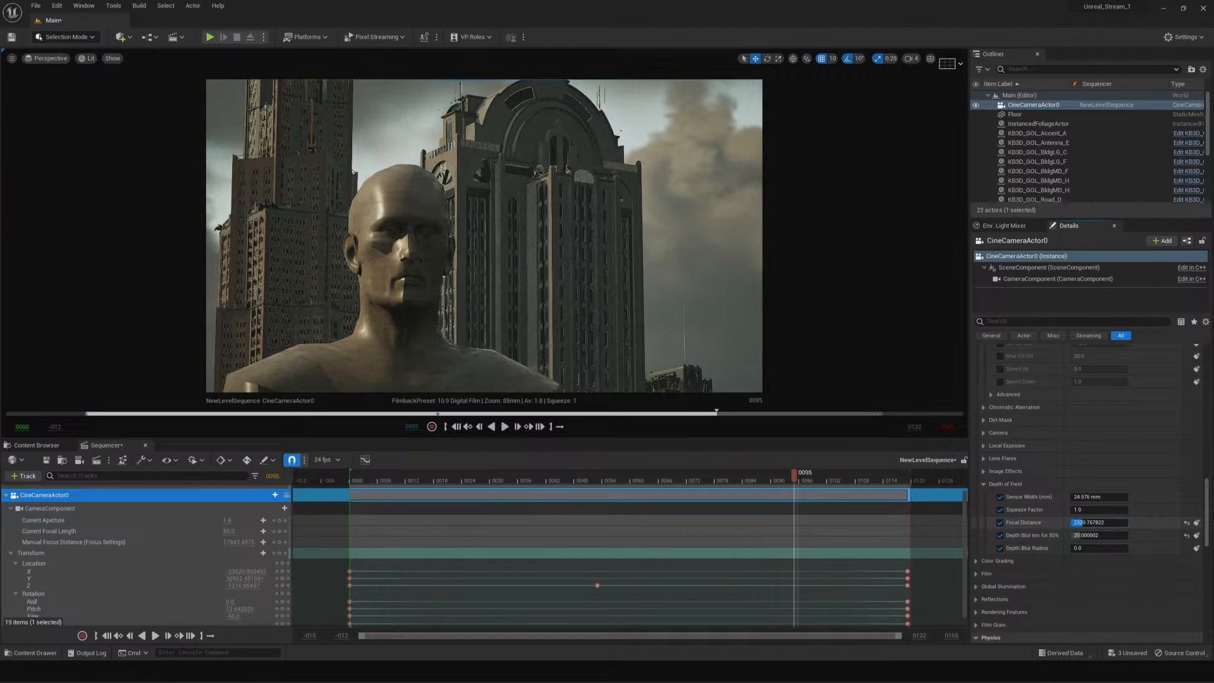
left_click_drag(1077, 497, 1100, 497)
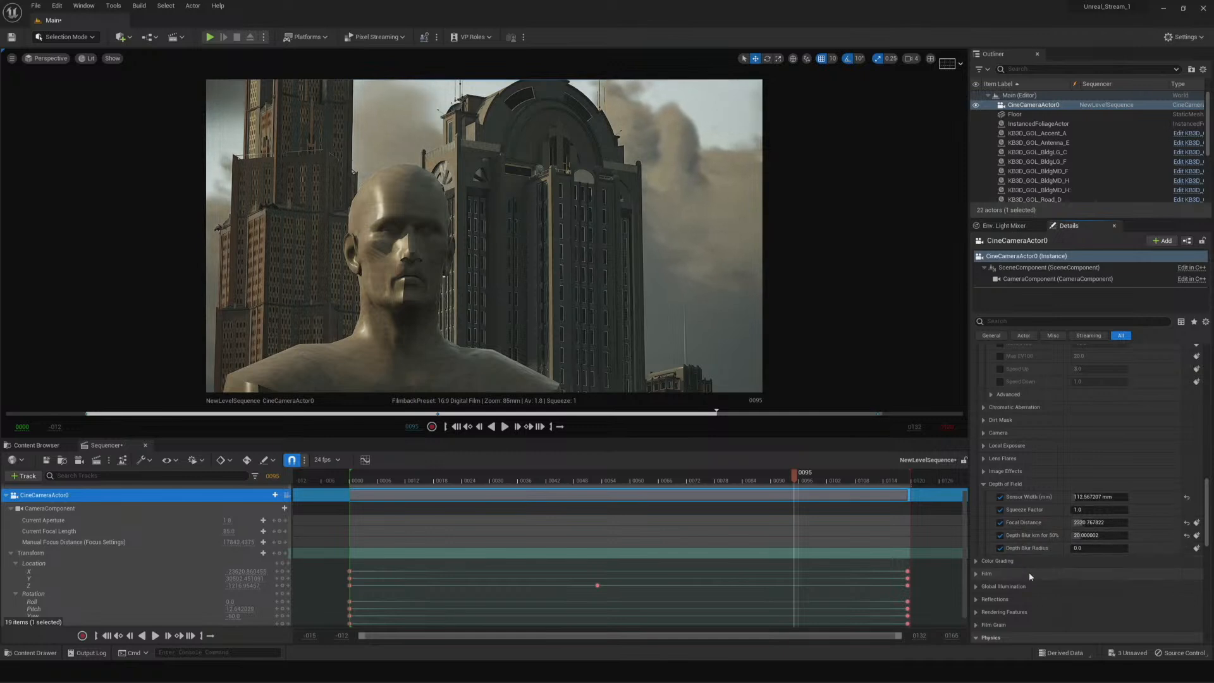
Look through the camera's lens settings, including Camera, Lens Flares, Bloom and Mobile Depth of Field, for options affecting the blur
scroll(1053, 554, "down", 2)
scroll(1054, 554, "down", 2)
scroll(1053, 554, "up", 3)
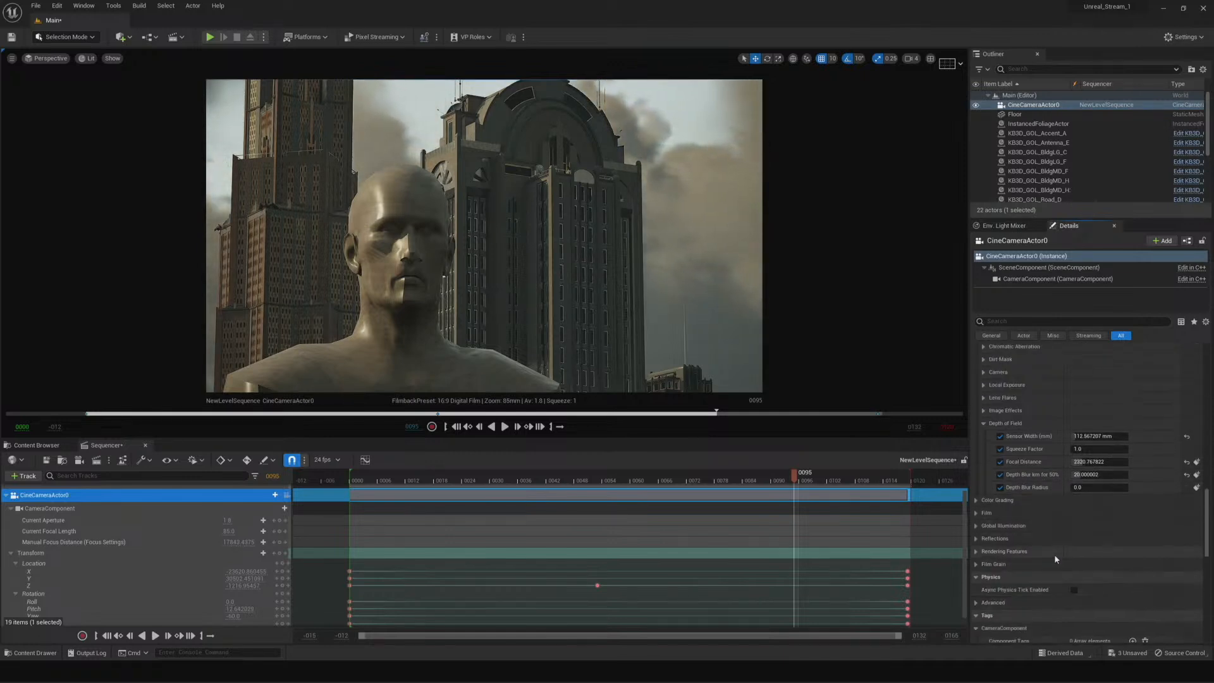
left_click(1012, 418)
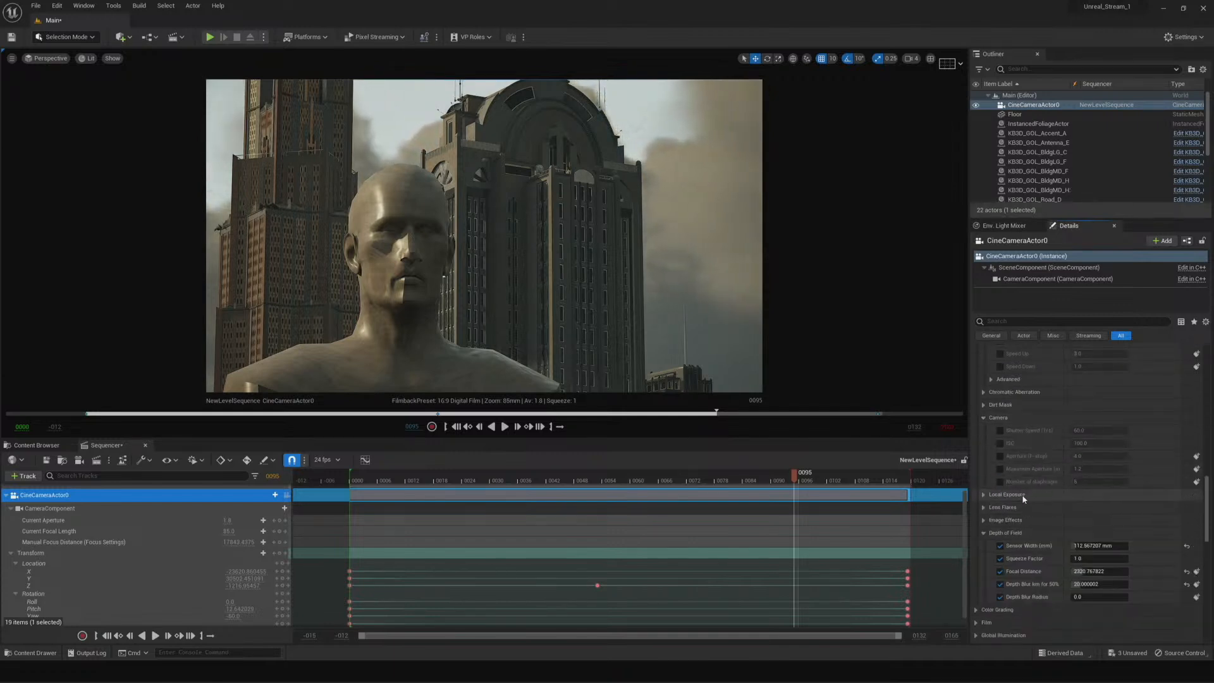
left_click(984, 418)
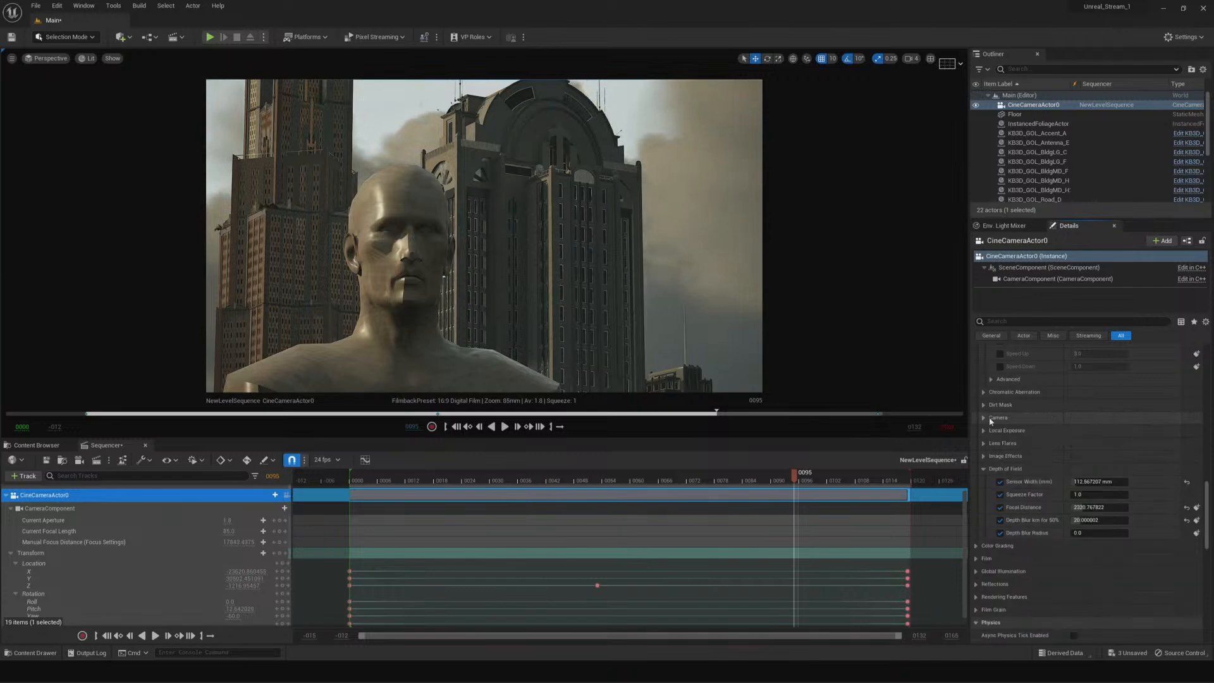
left_click(984, 444)
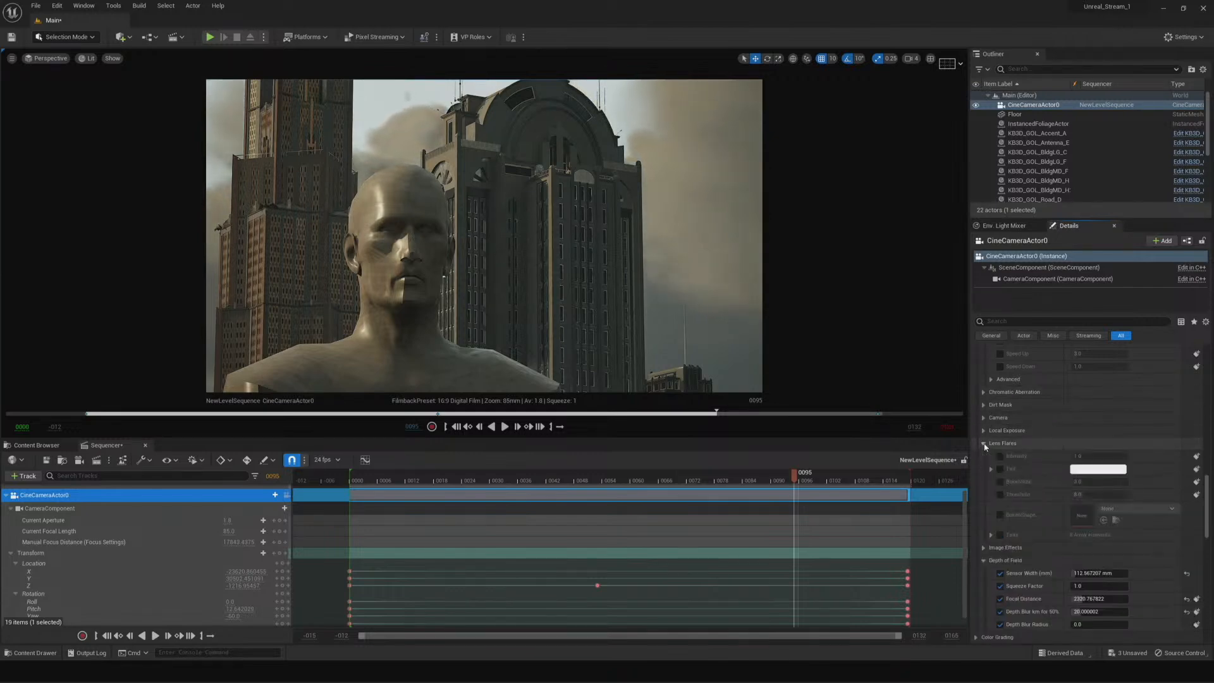
scroll(992, 442, "up", 3)
scroll(990, 433, "up", 5)
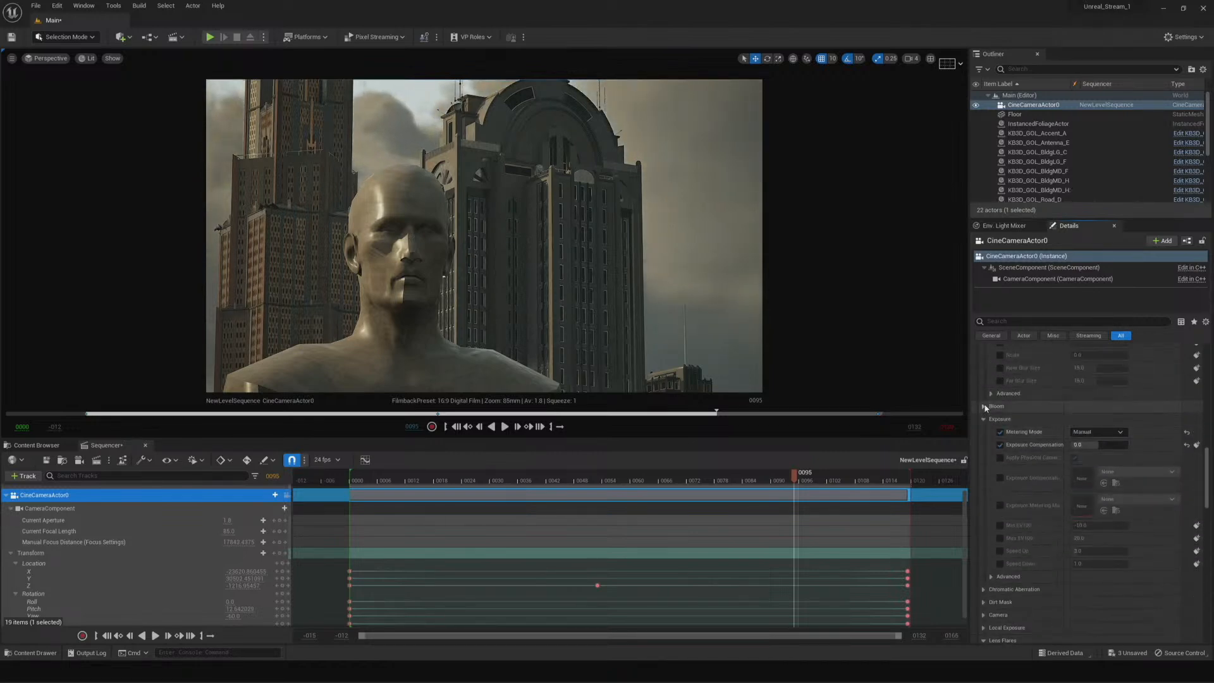
left_click(986, 408)
left_click(985, 408)
scroll(996, 436, "up", 5)
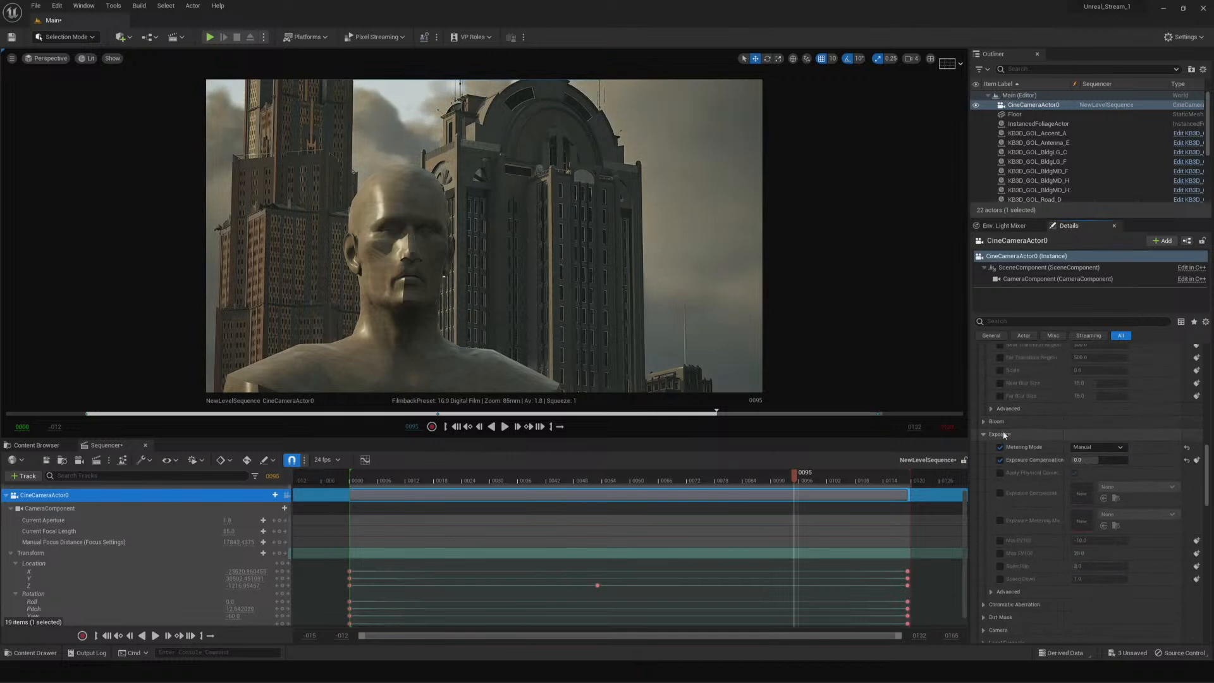
left_click(1000, 456)
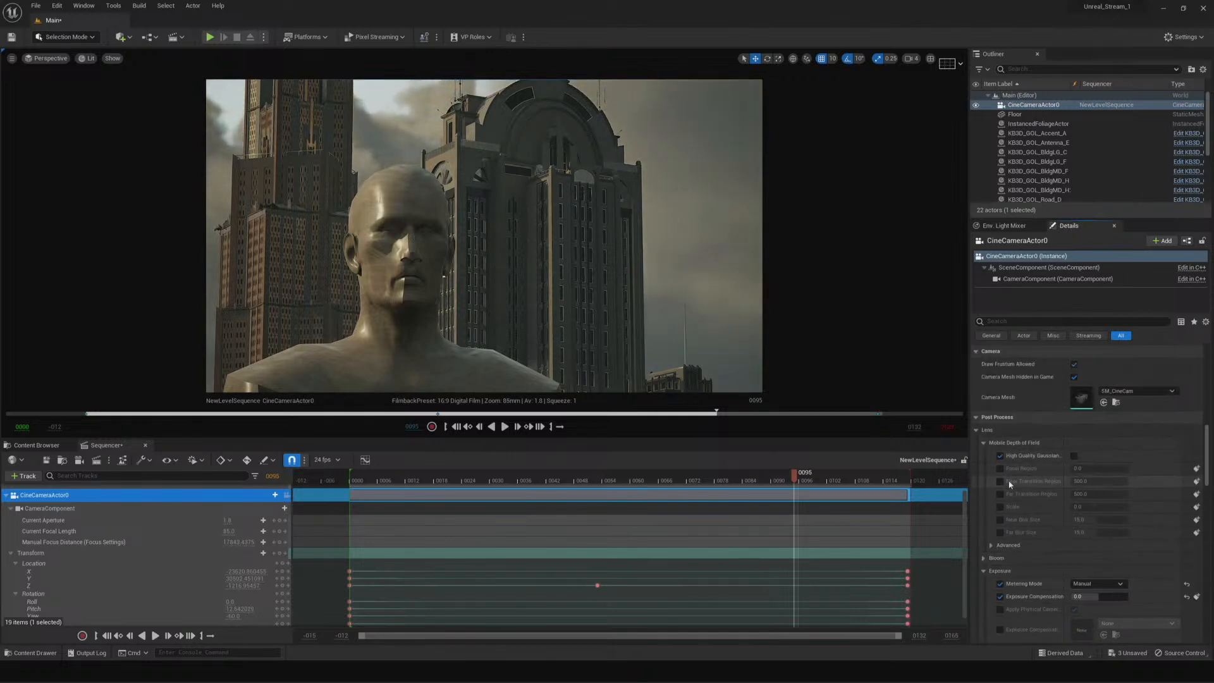
left_click(1000, 456)
left_click(985, 442)
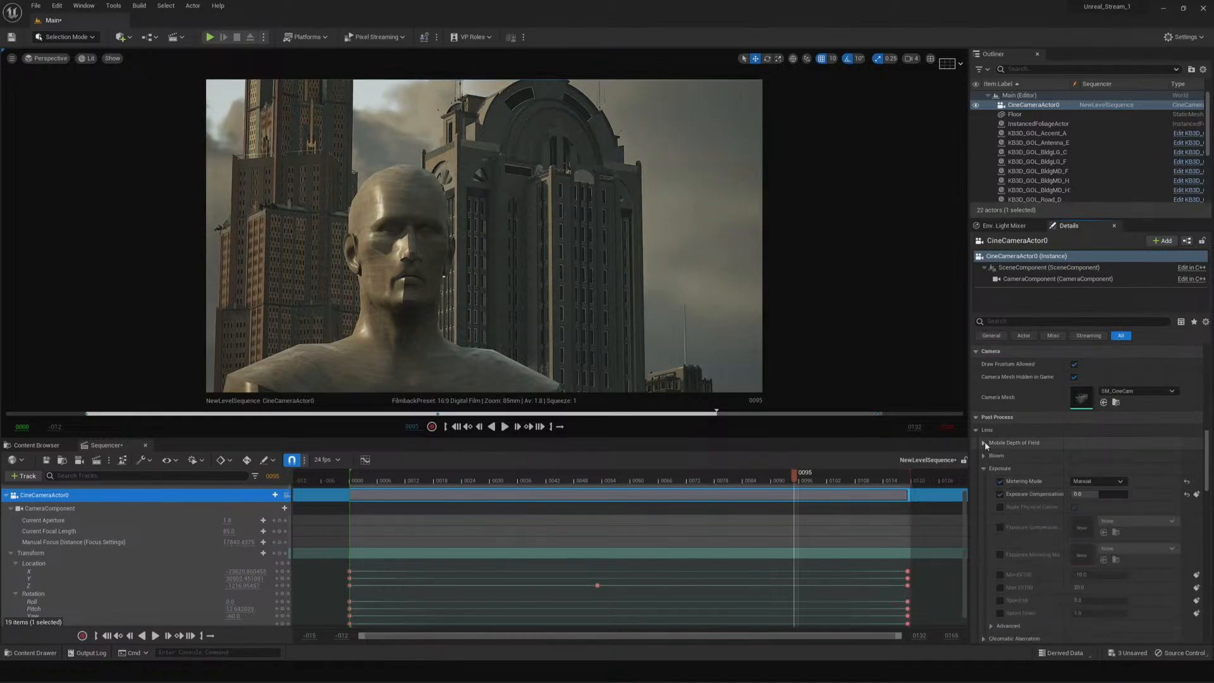
Play the camera animation from near its start and scrub back to frame 37 to review the shot
left_click_drag(795, 480, 826, 501)
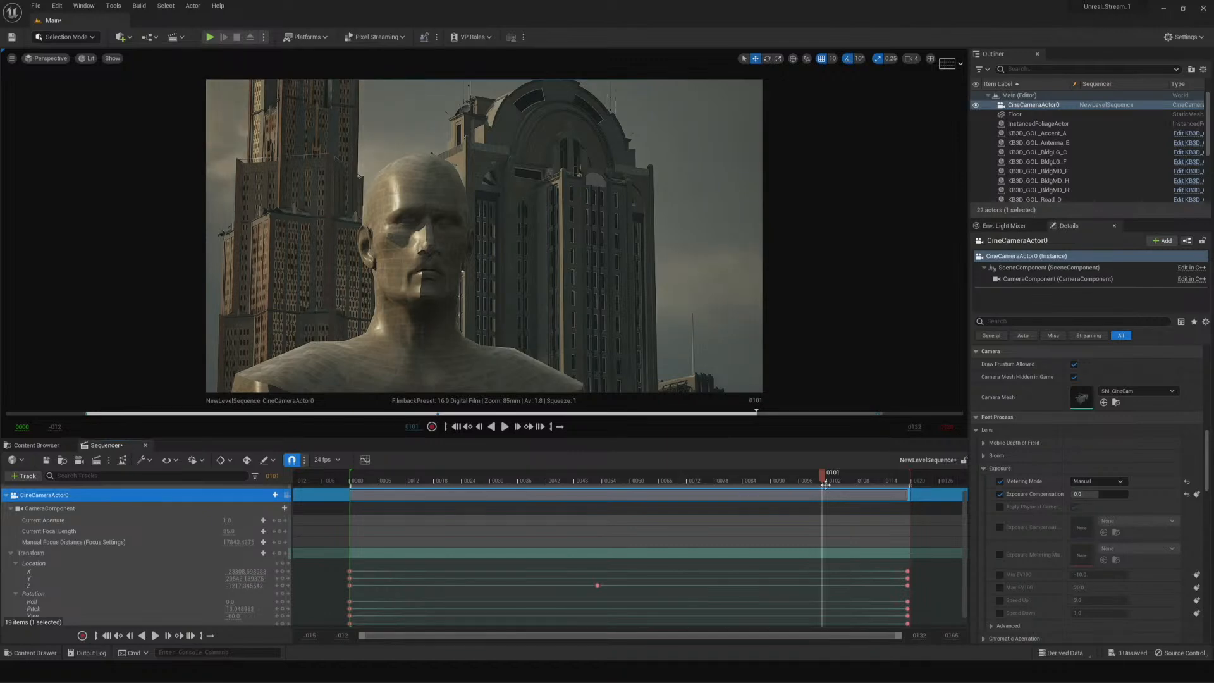
left_click_drag(824, 479, 388, 506)
key("space")
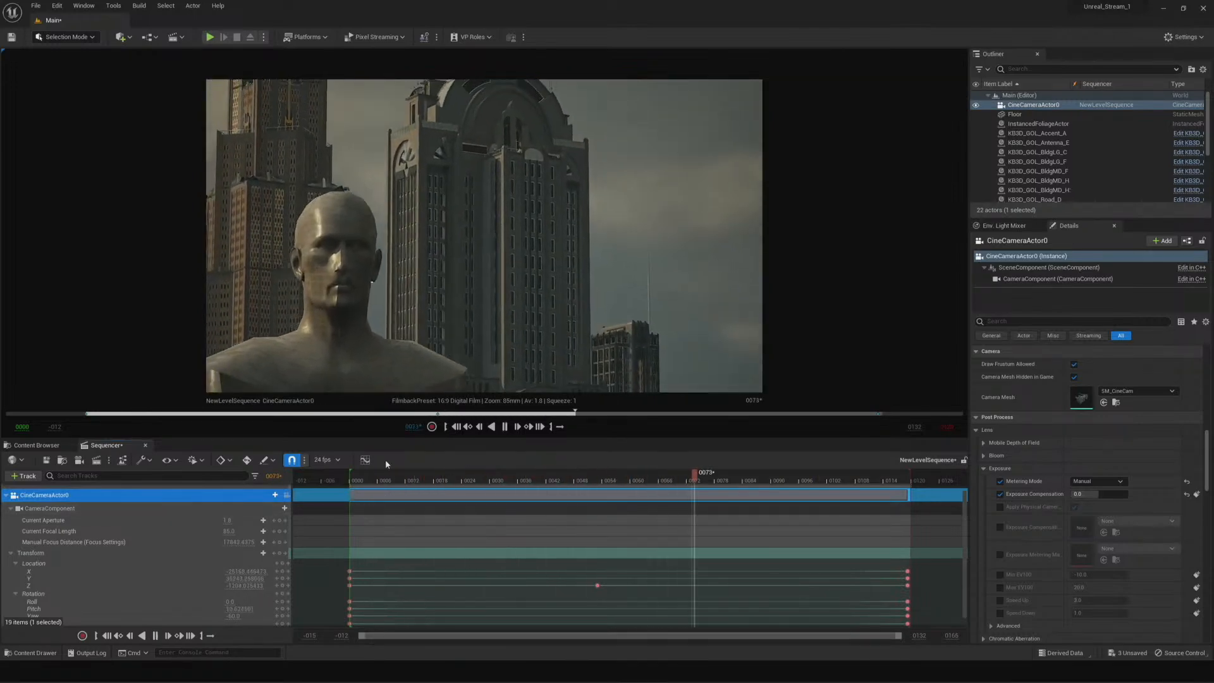
key("space")
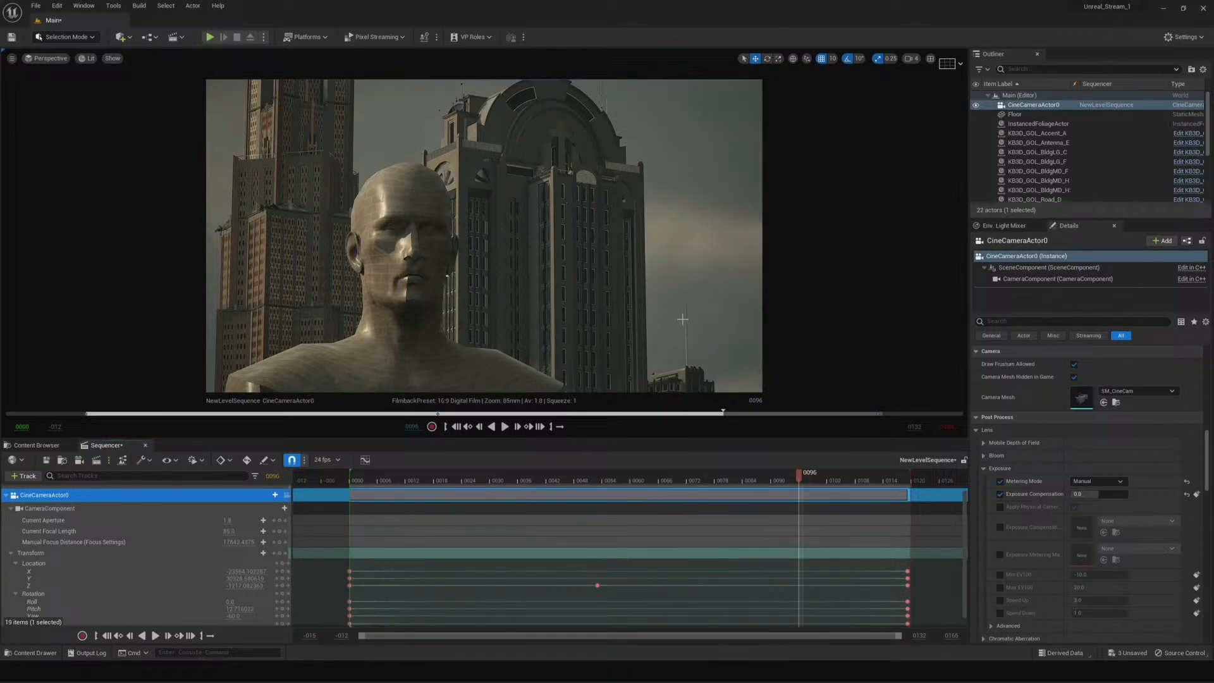
left_click_drag(811, 476, 523, 493)
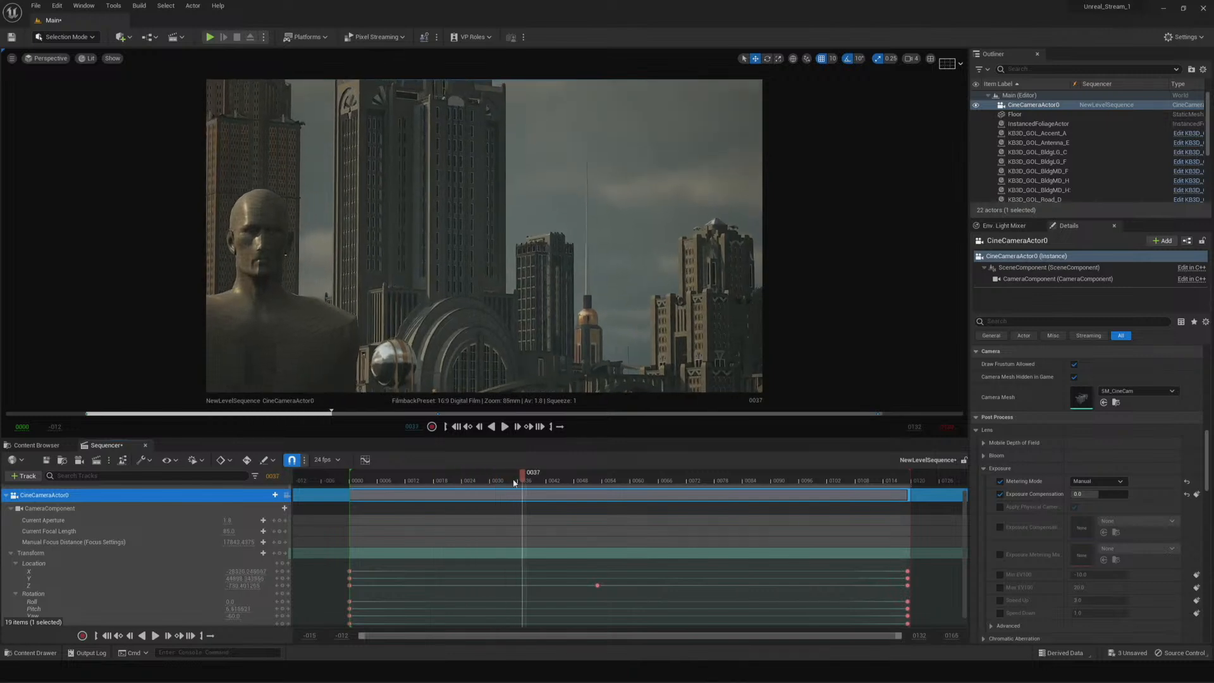